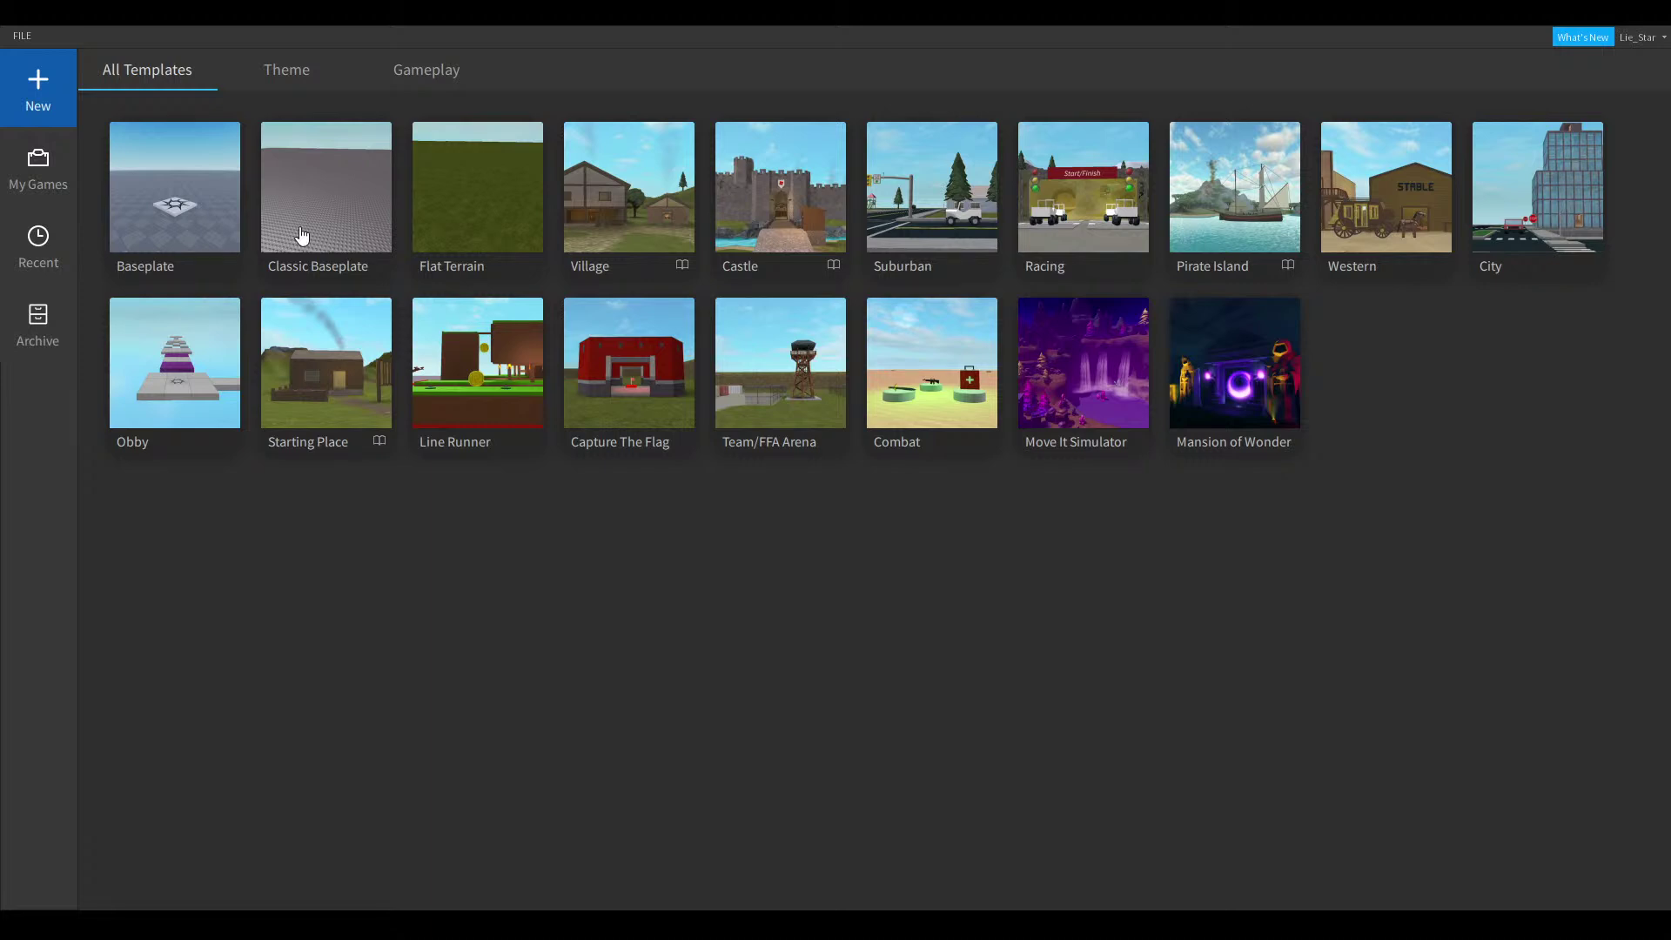
Create a new place from the Classic Baseplate template and clear the output log
click(302, 236)
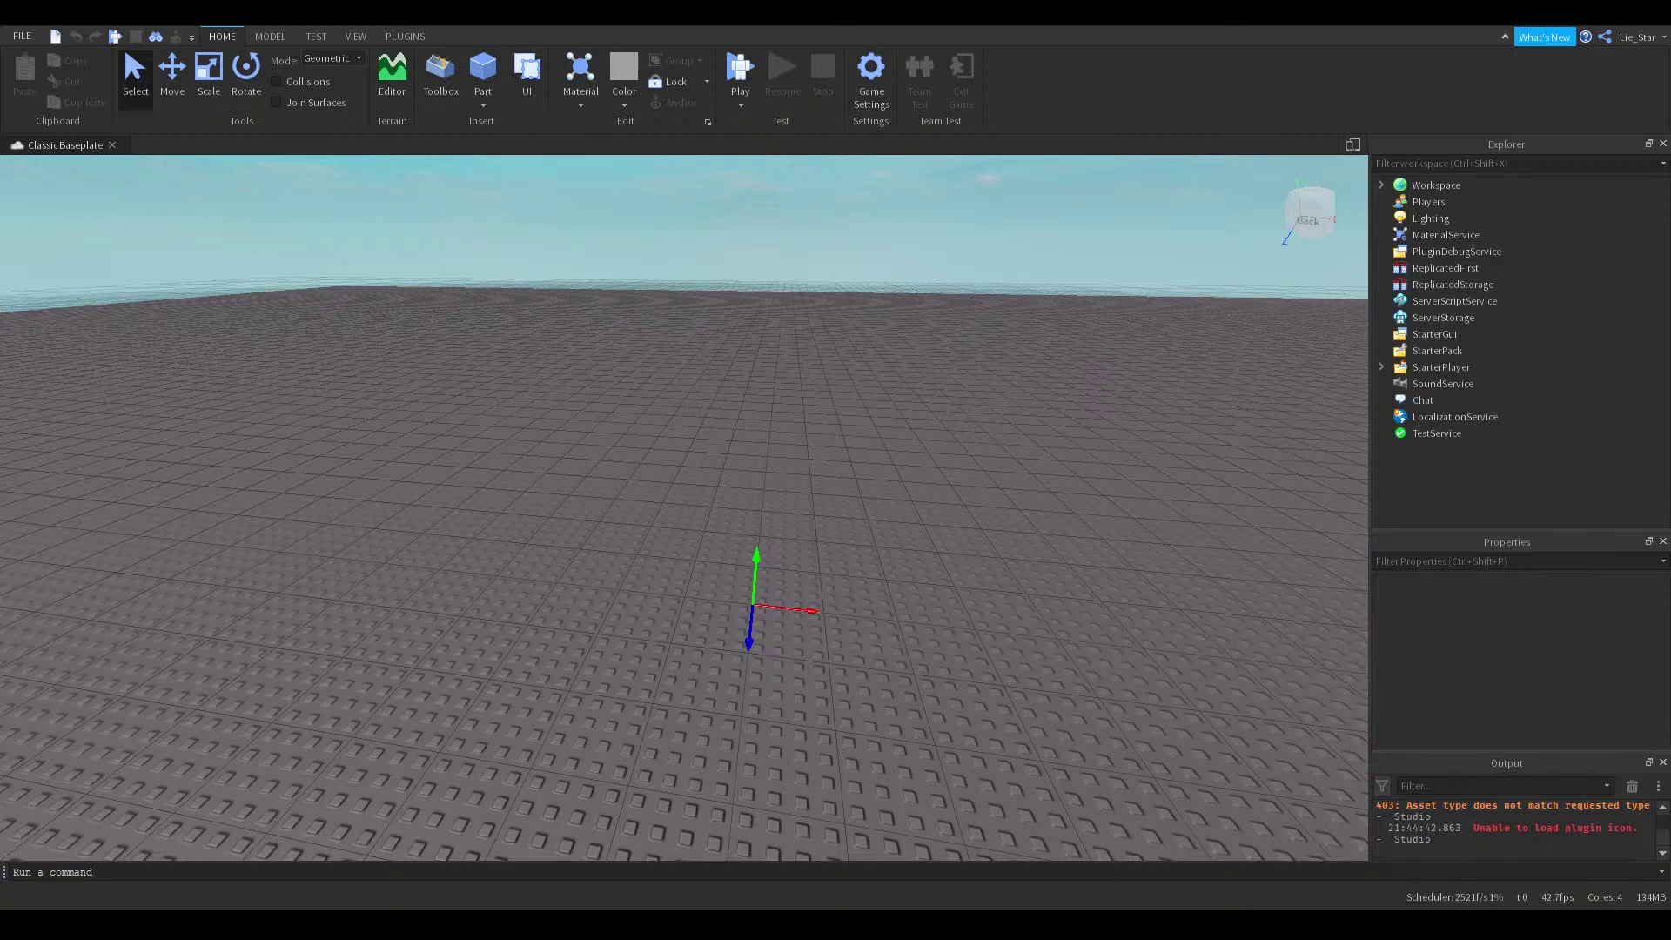
right_drag(757, 444, 1610, 790)
key(w)
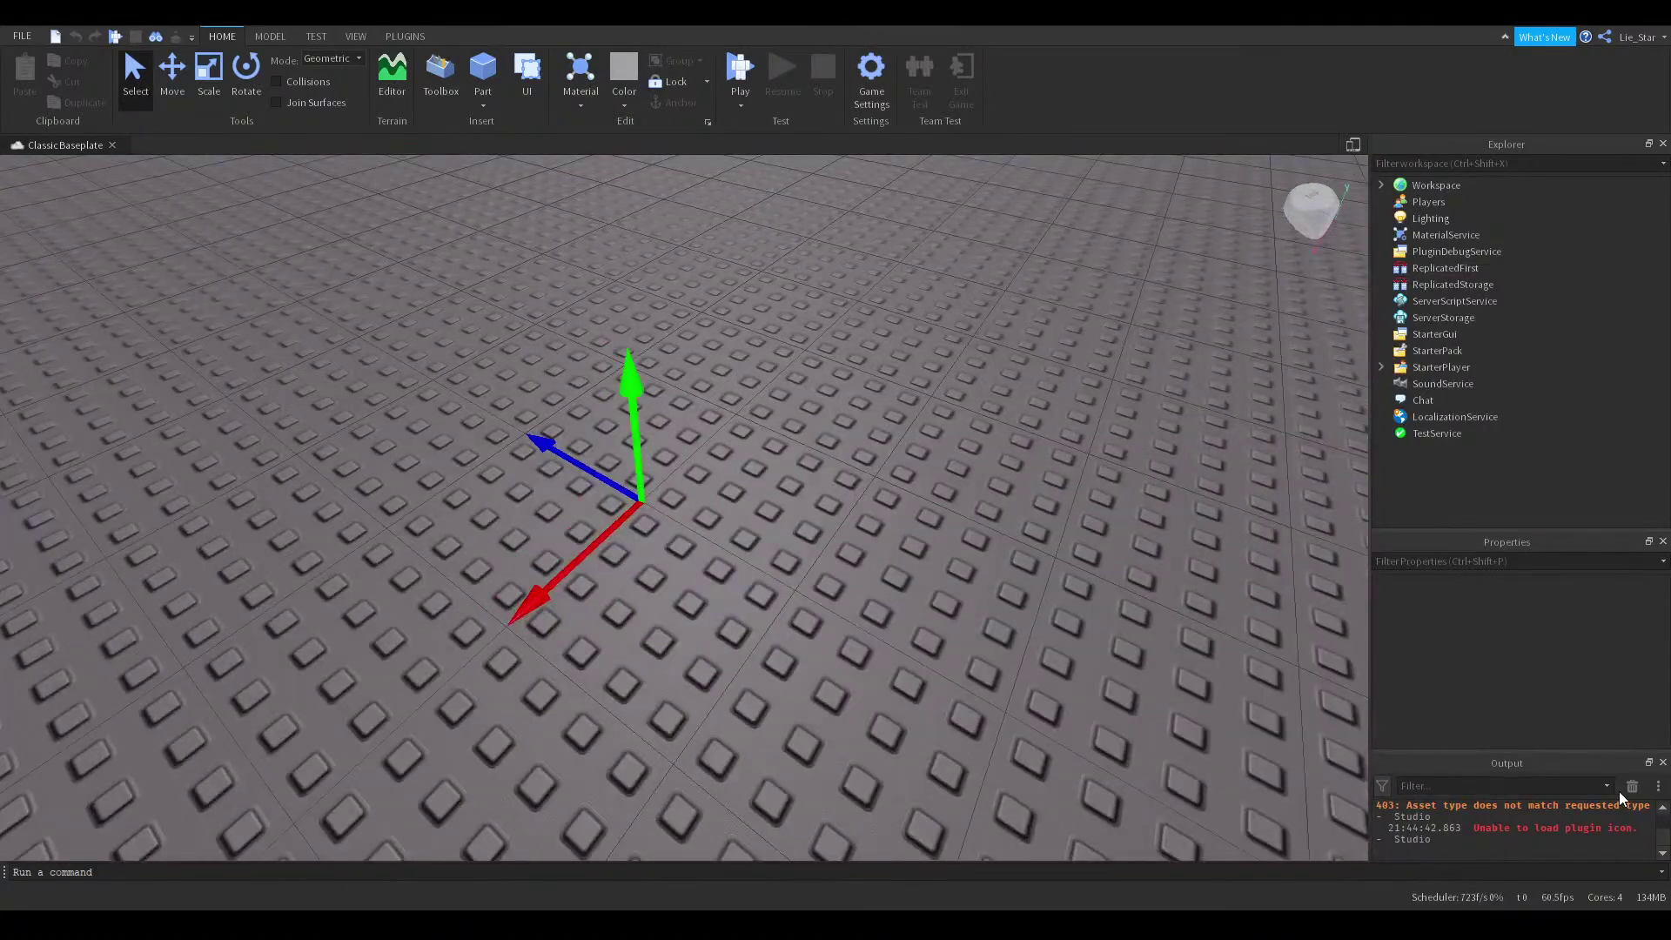
click(1620, 791)
Toggle the grid display of the baseplate viewport
scroll(1144, 598, down, 5)
right_drag(1144, 599, 1157, 597)
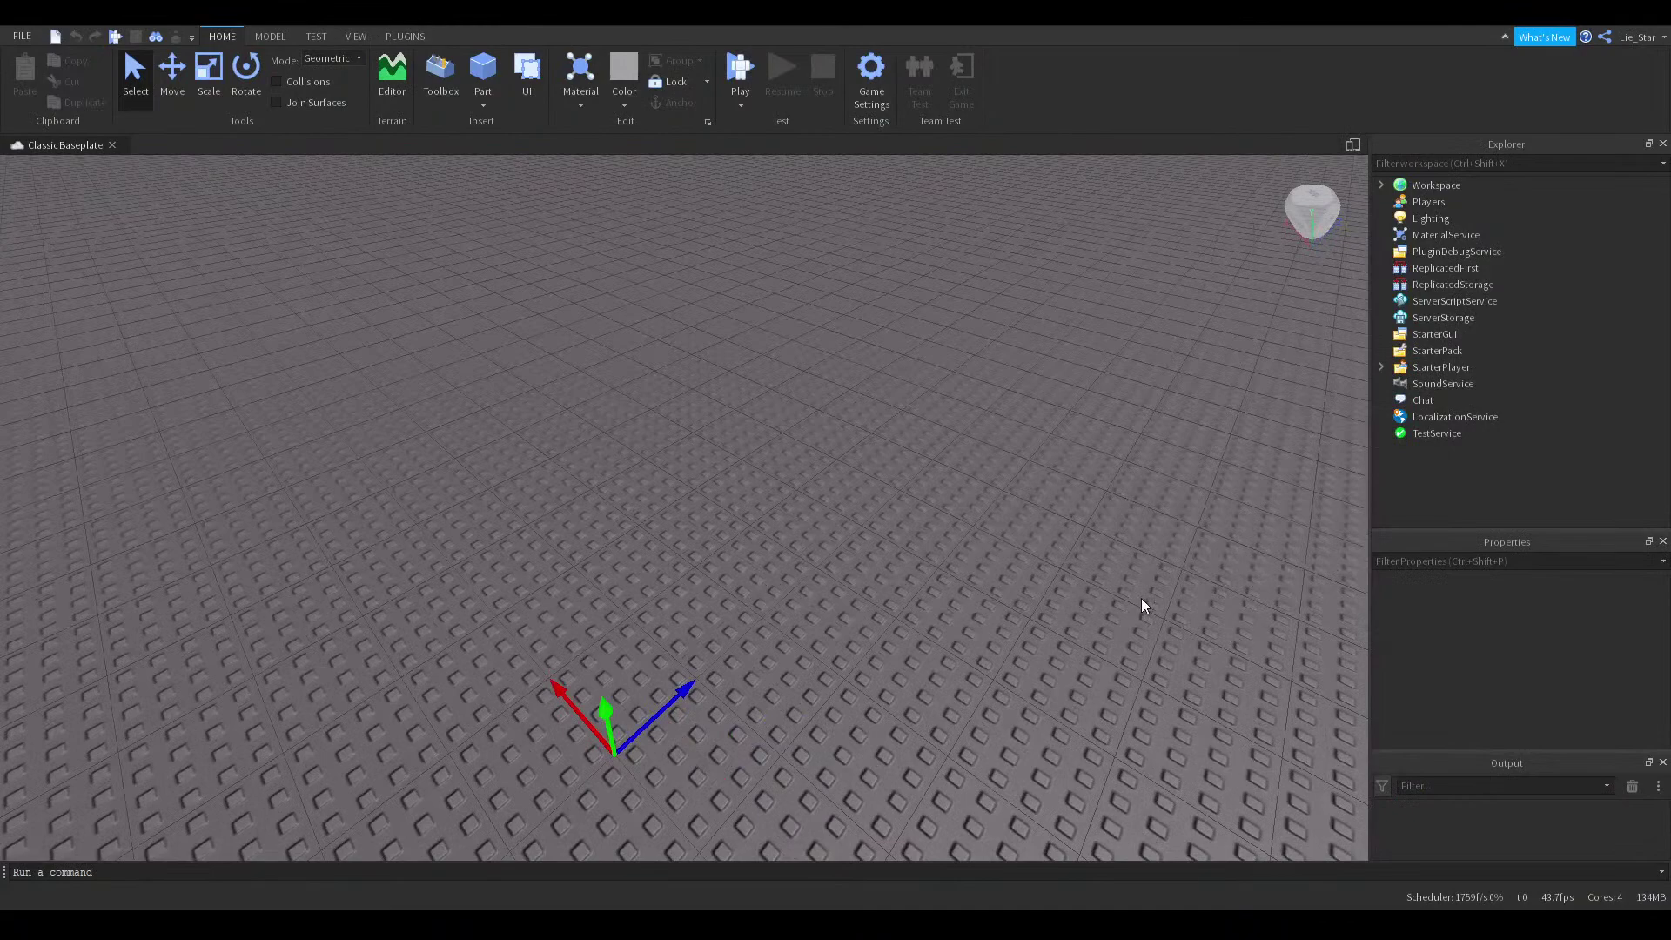
scroll(1156, 597, up, 3)
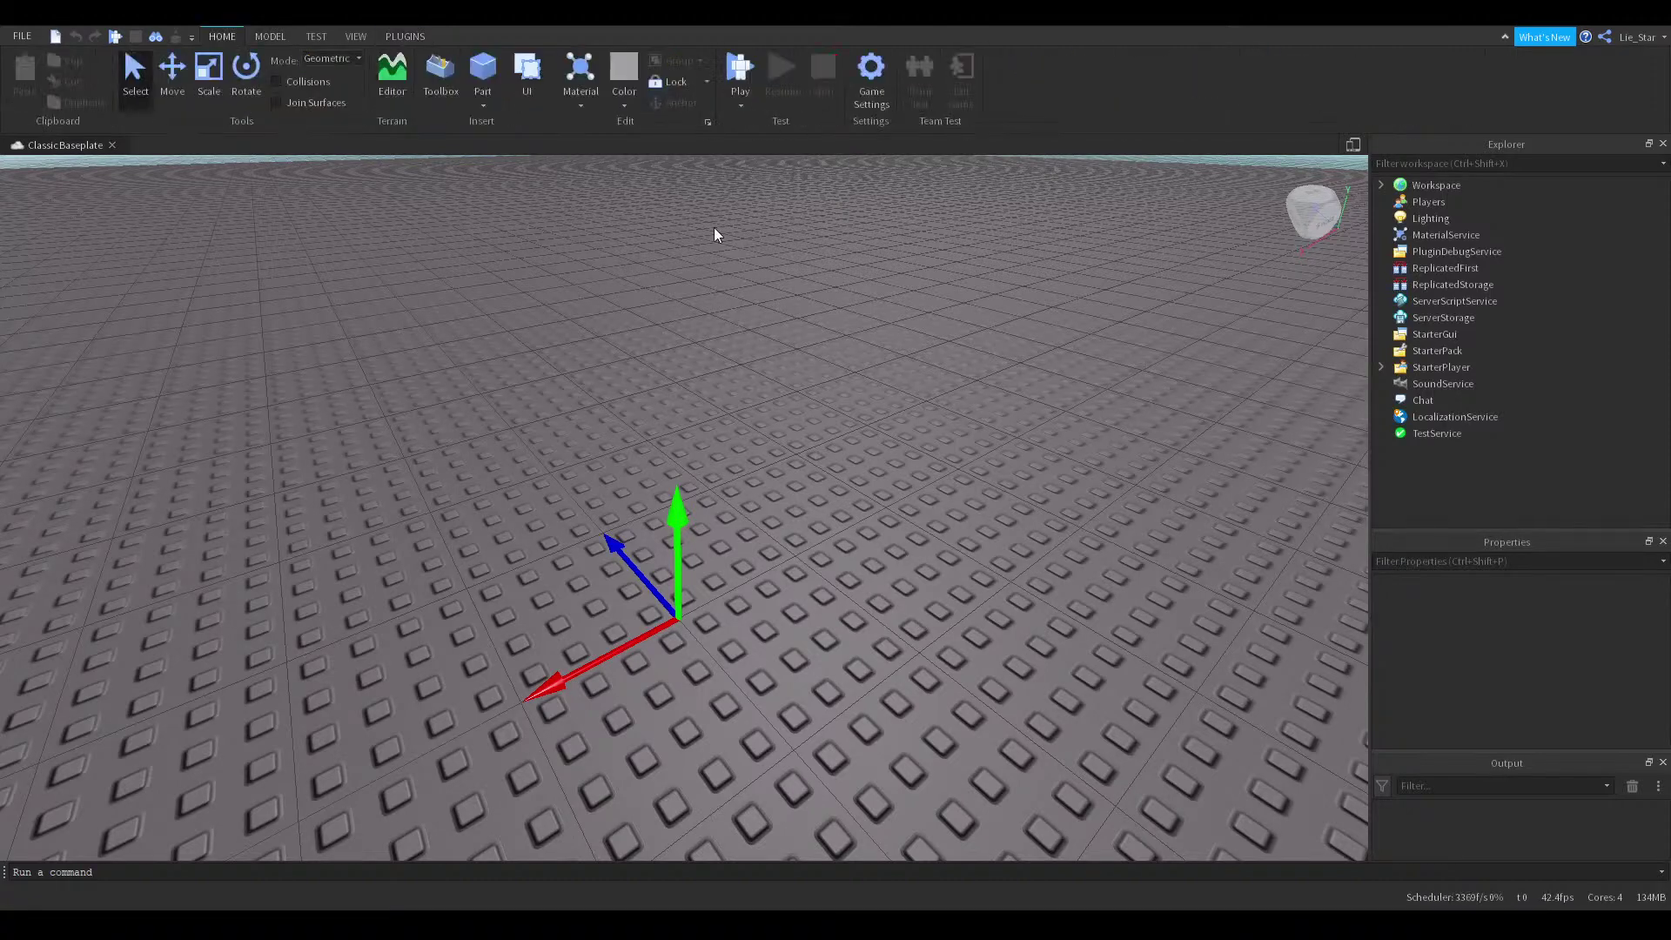
scroll(713, 230, down, 2)
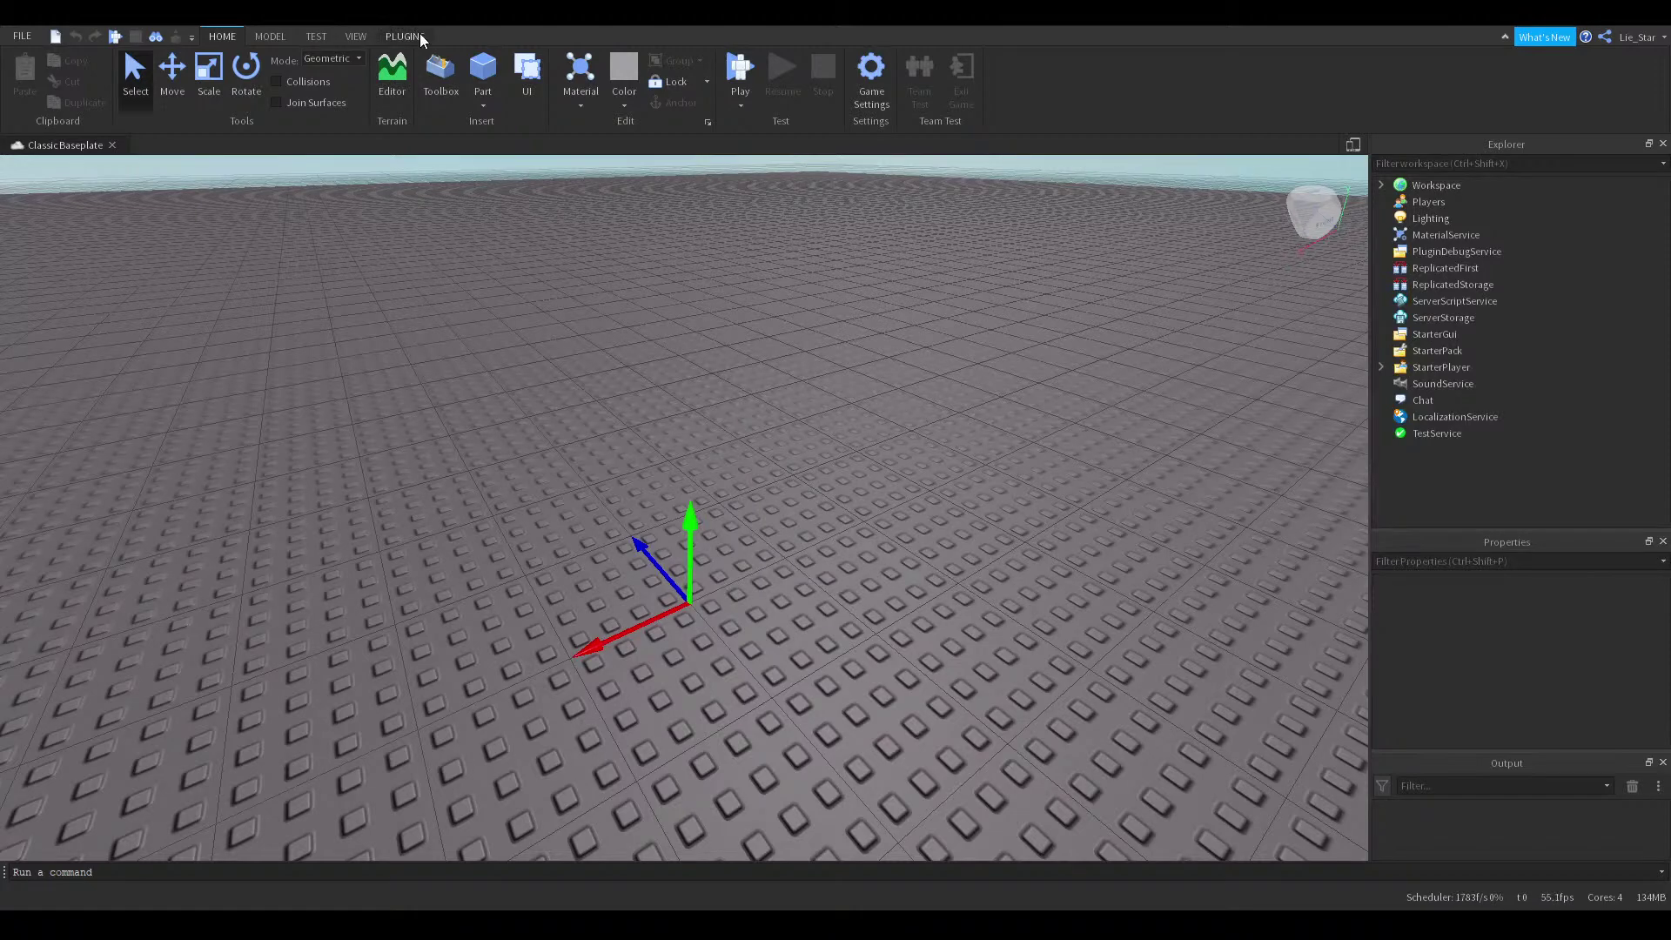
click(360, 35)
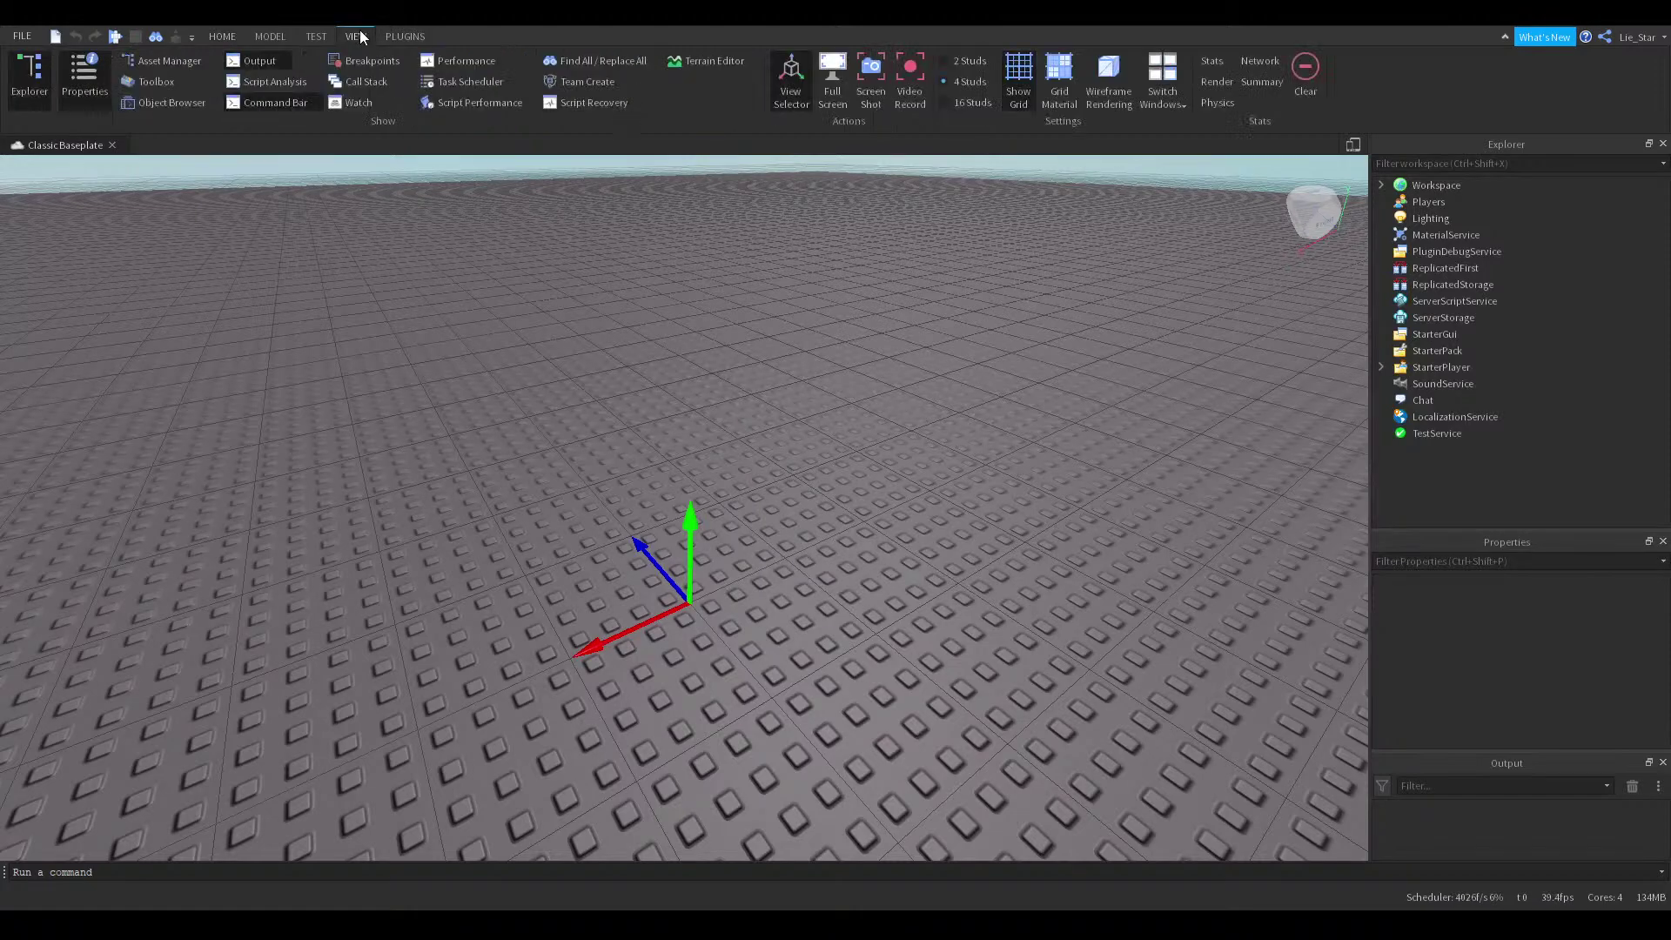
click(1019, 78)
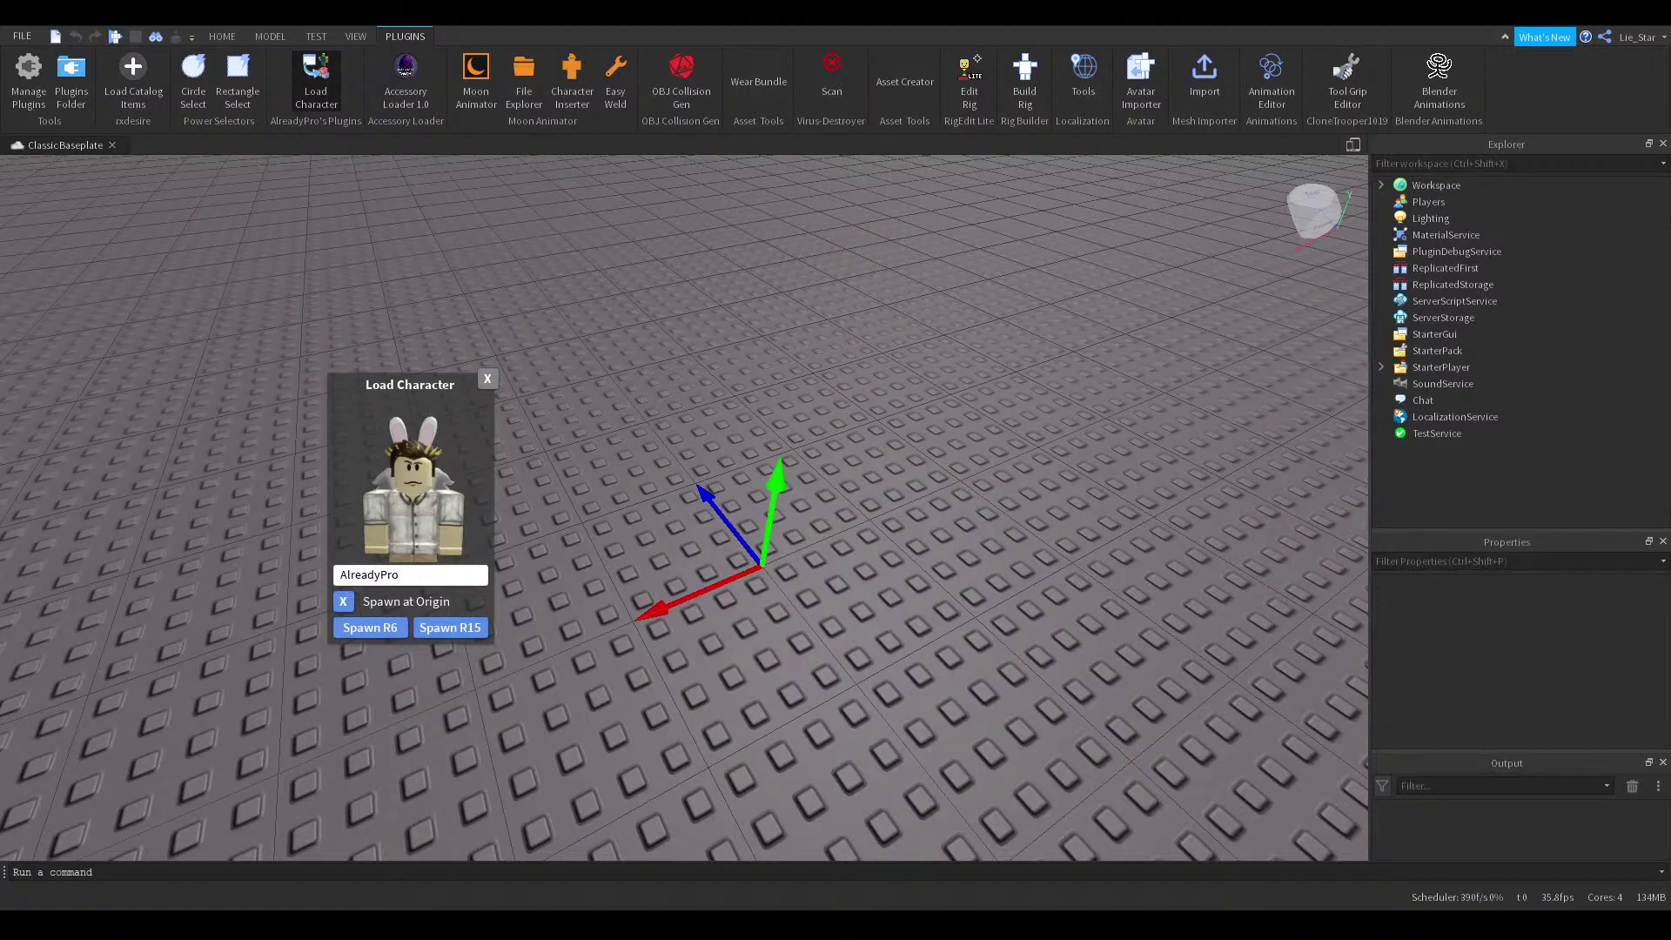
Enter the first player's username in Load Character and spawn that avatar as an R6 character at the origin
click(399, 574)
key(ctrl+a)
text(XHuntGaming)
click(394, 633)
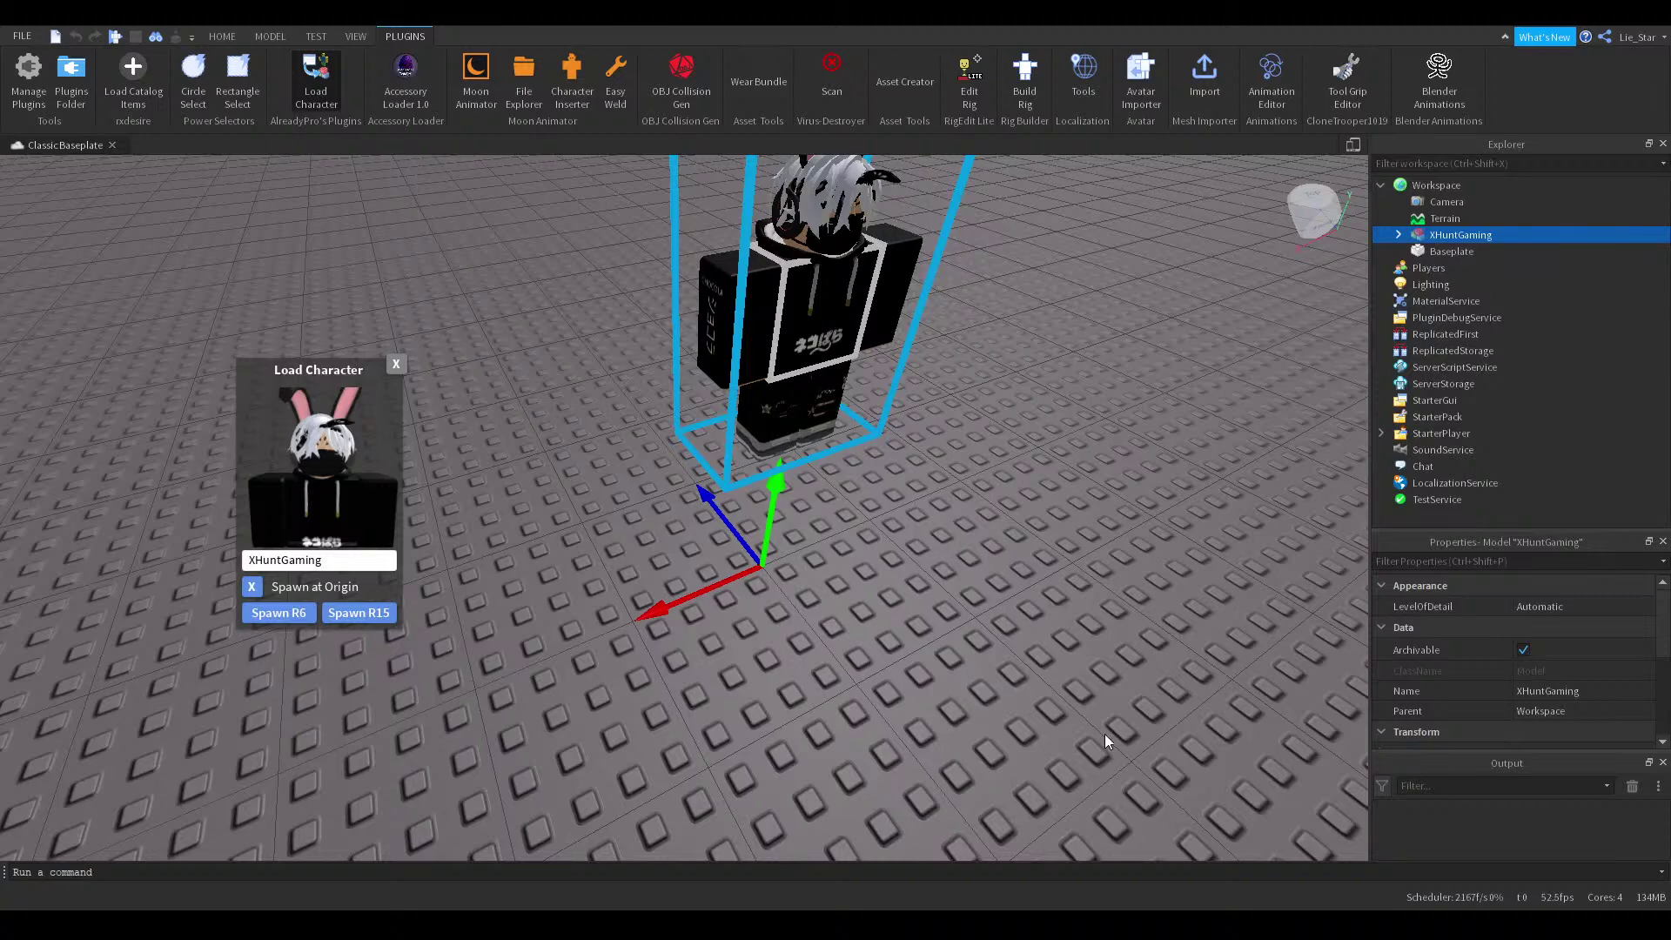
Set the bunny-eared character's origin position to 0,3,0 so it stands on the baseplate
scroll(1542, 663, down, 3)
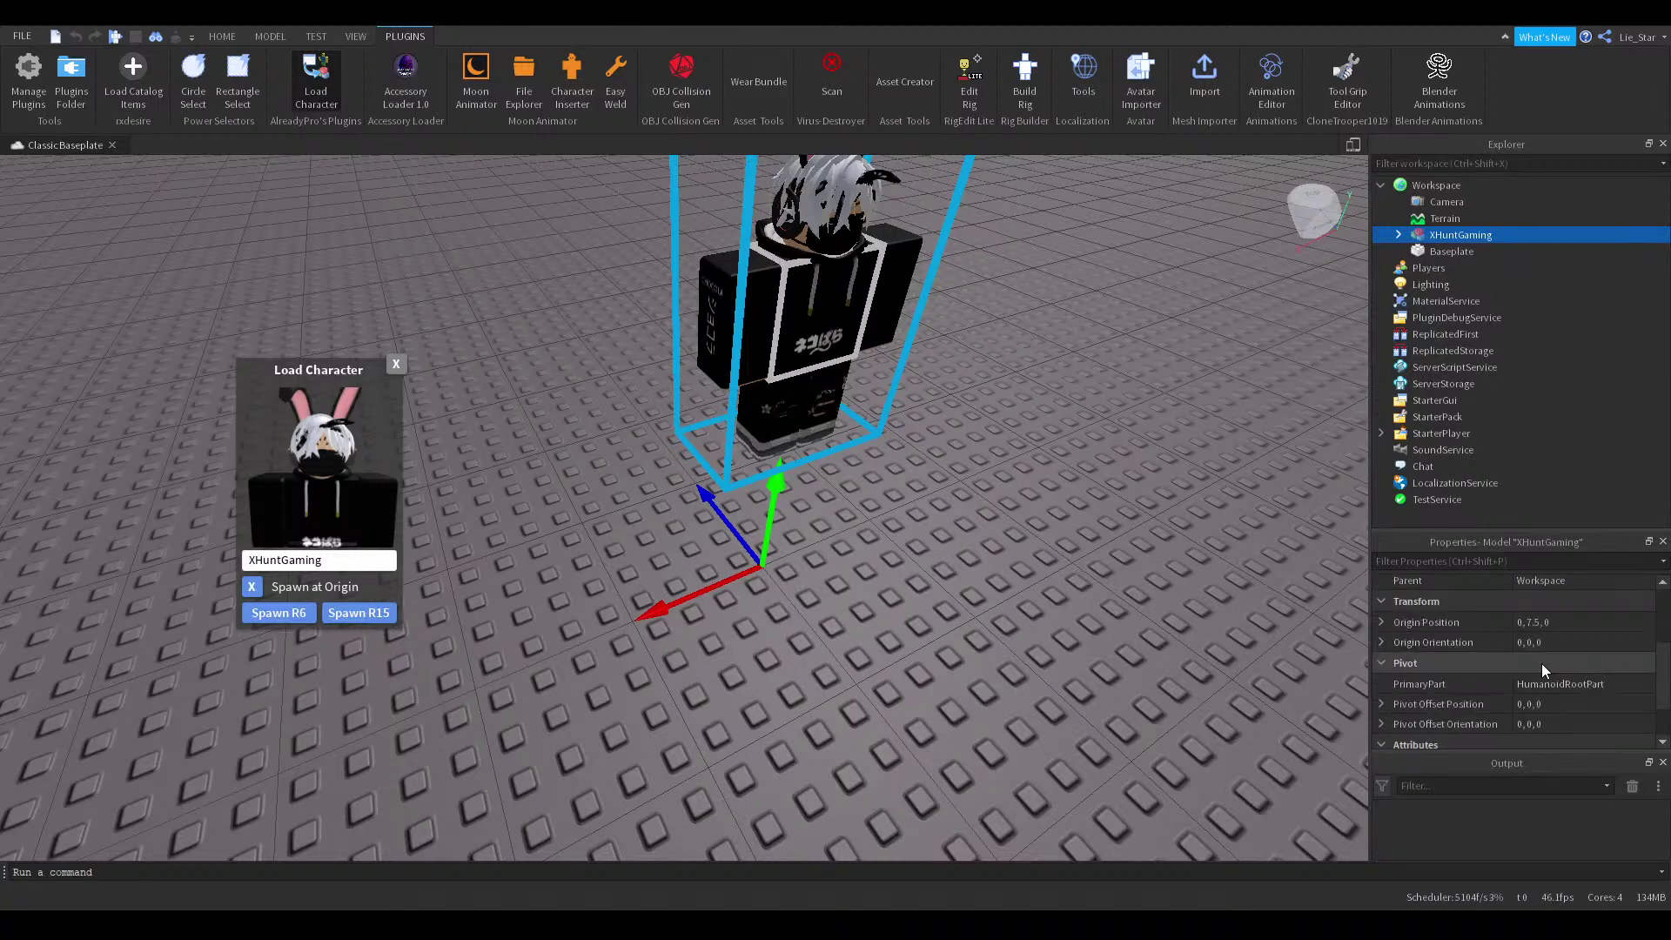
right_drag(912, 487, 912, 488)
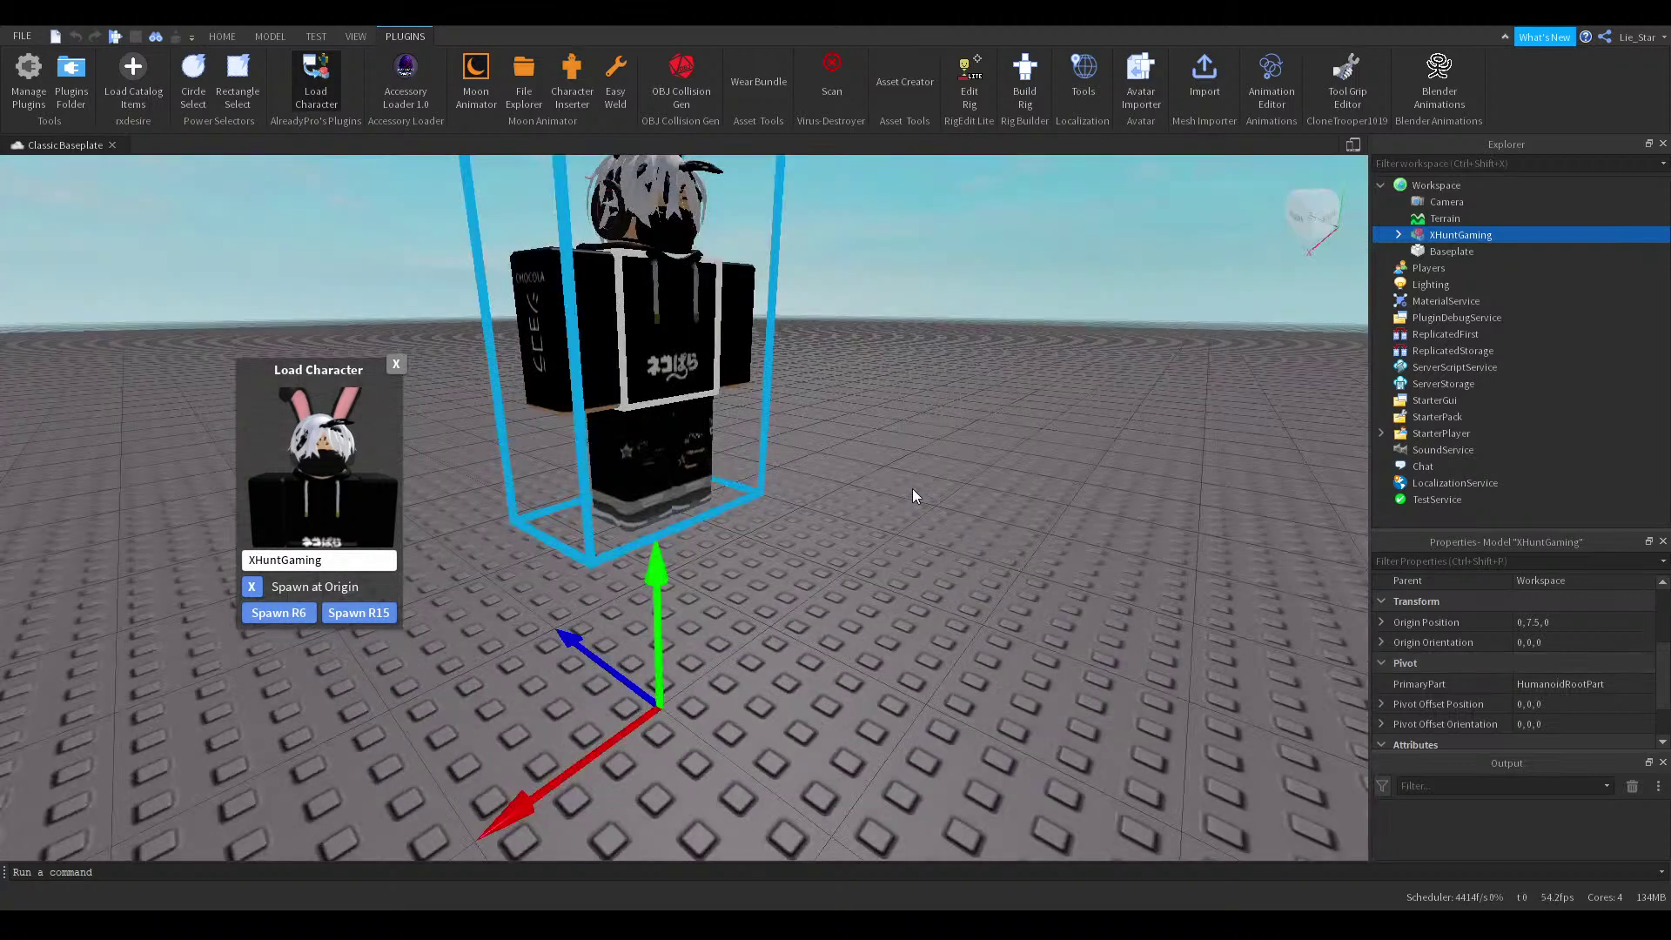
key(f)
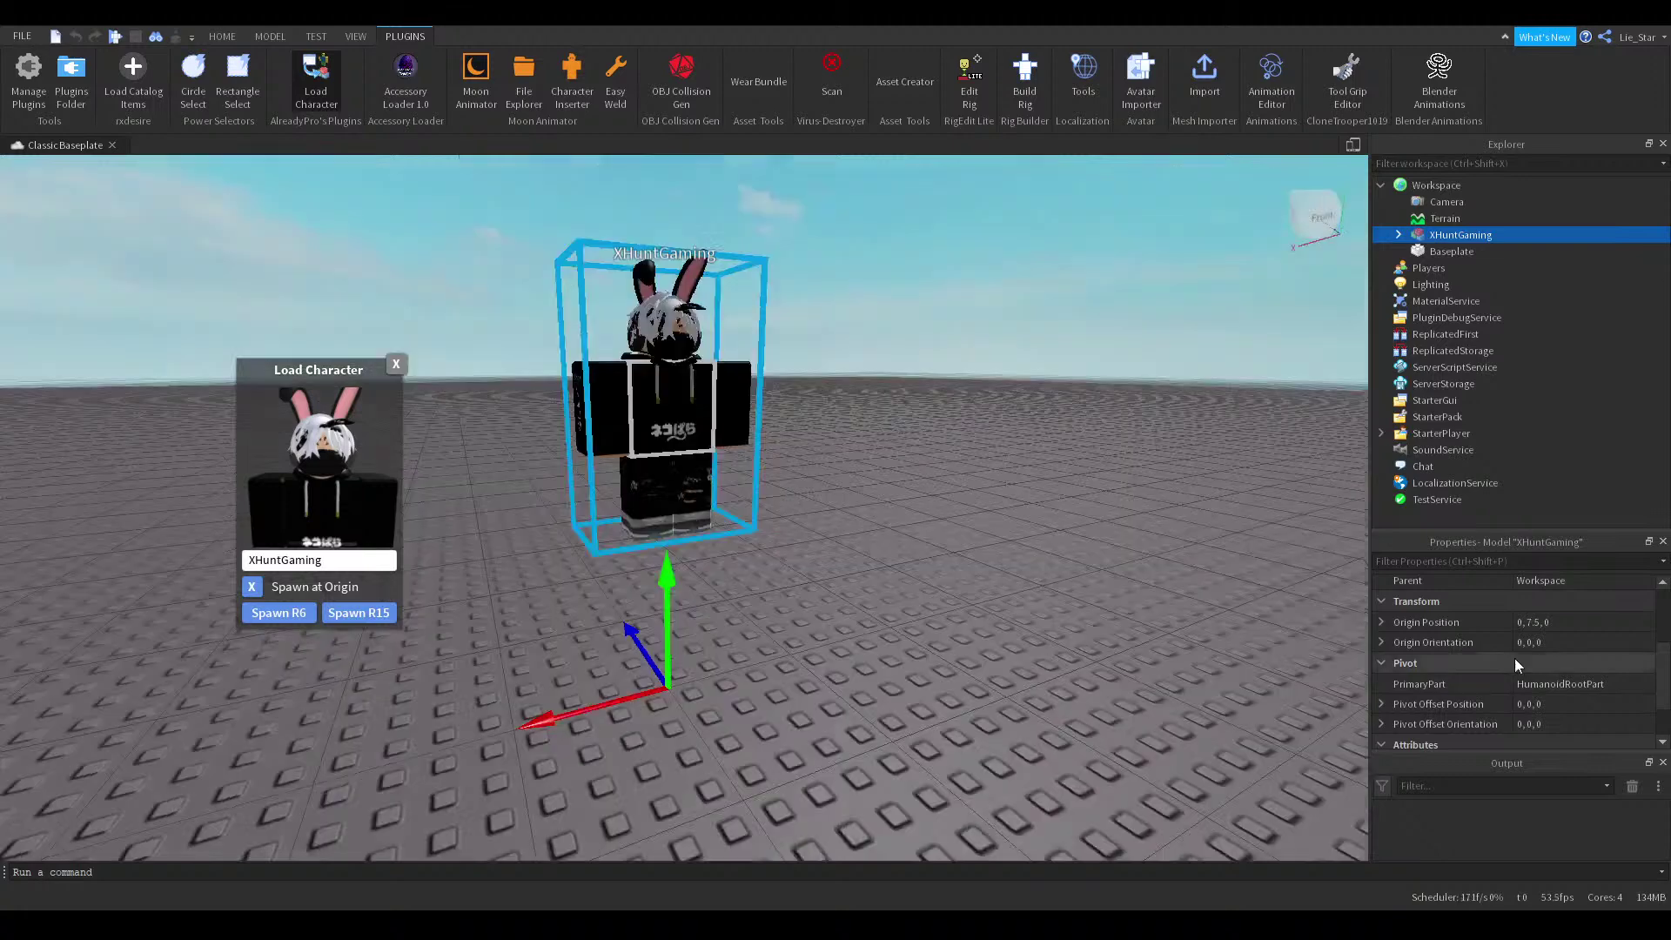
click(1553, 619)
text(0,)
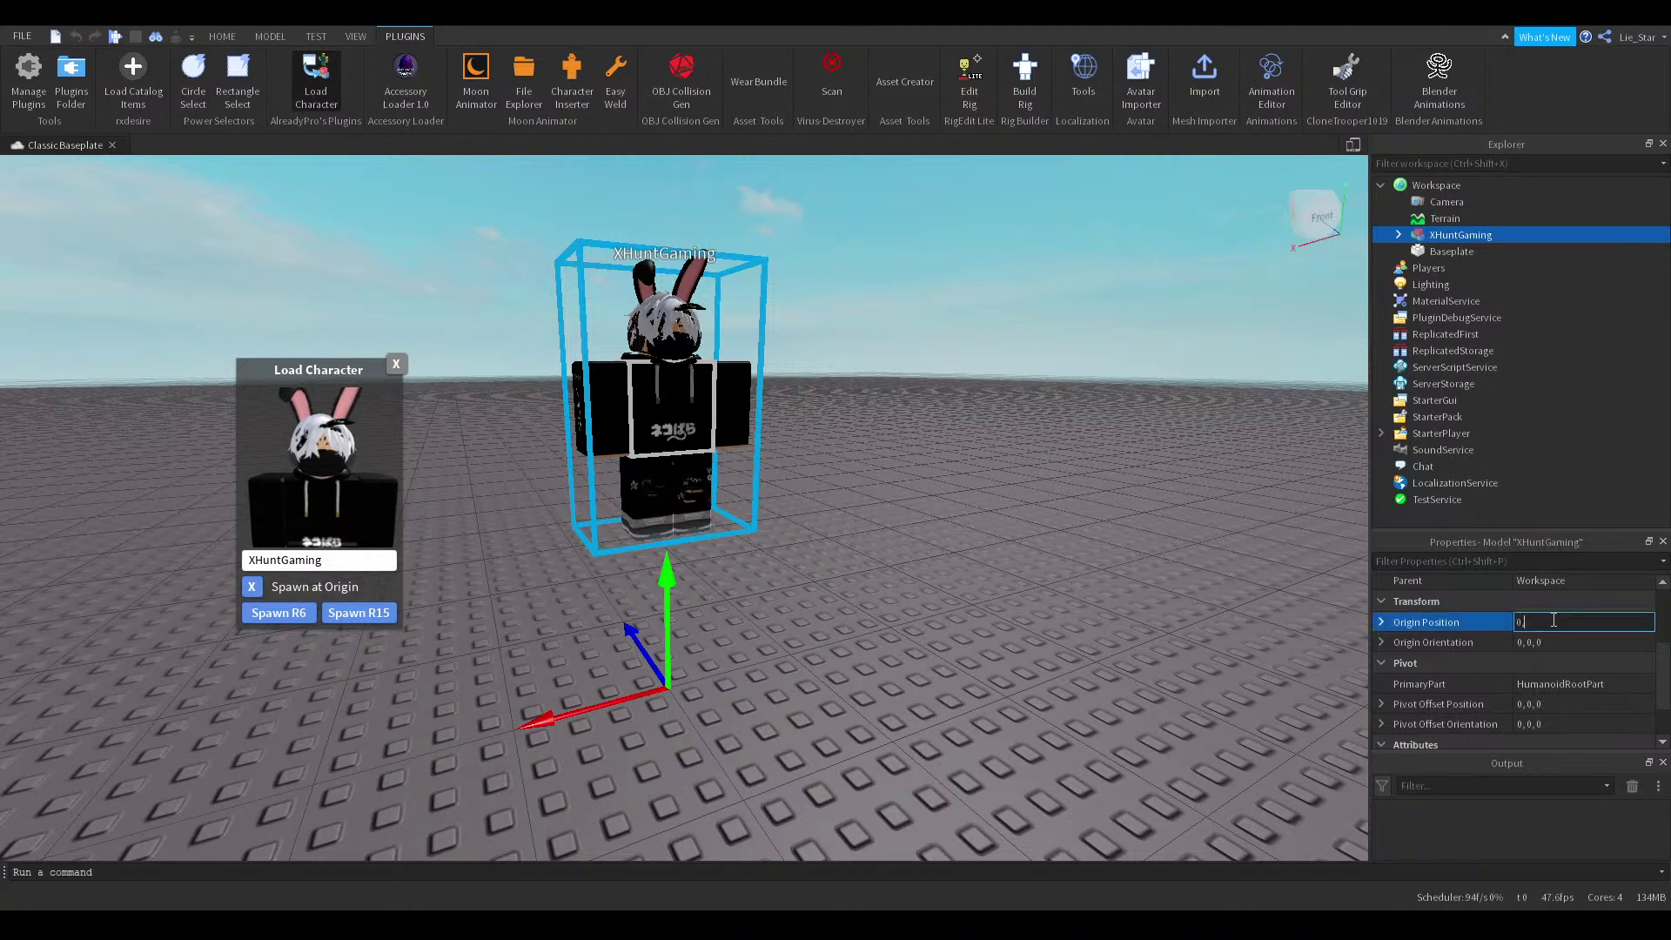
text(3,0)
key(Return)
scroll(1036, 500, up, 5)
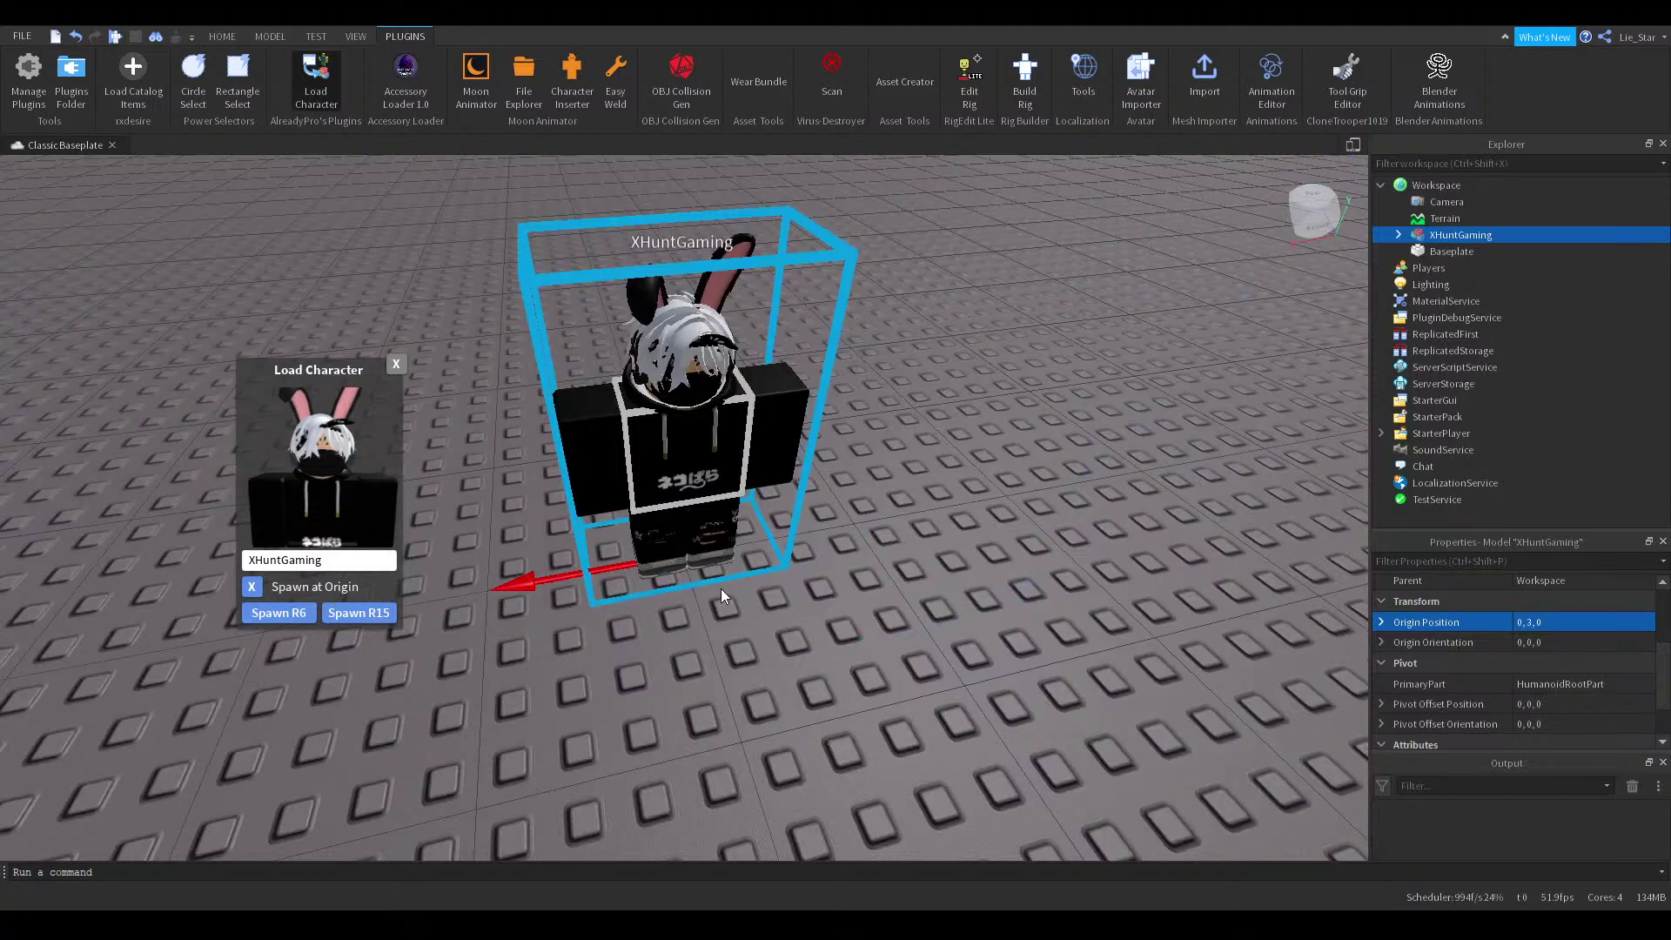
scroll(721, 589, down, 3)
Enter the username of the player with the antlered avatar in Load Character and spawn it above the stacked characters
drag(297, 381, 152, 387)
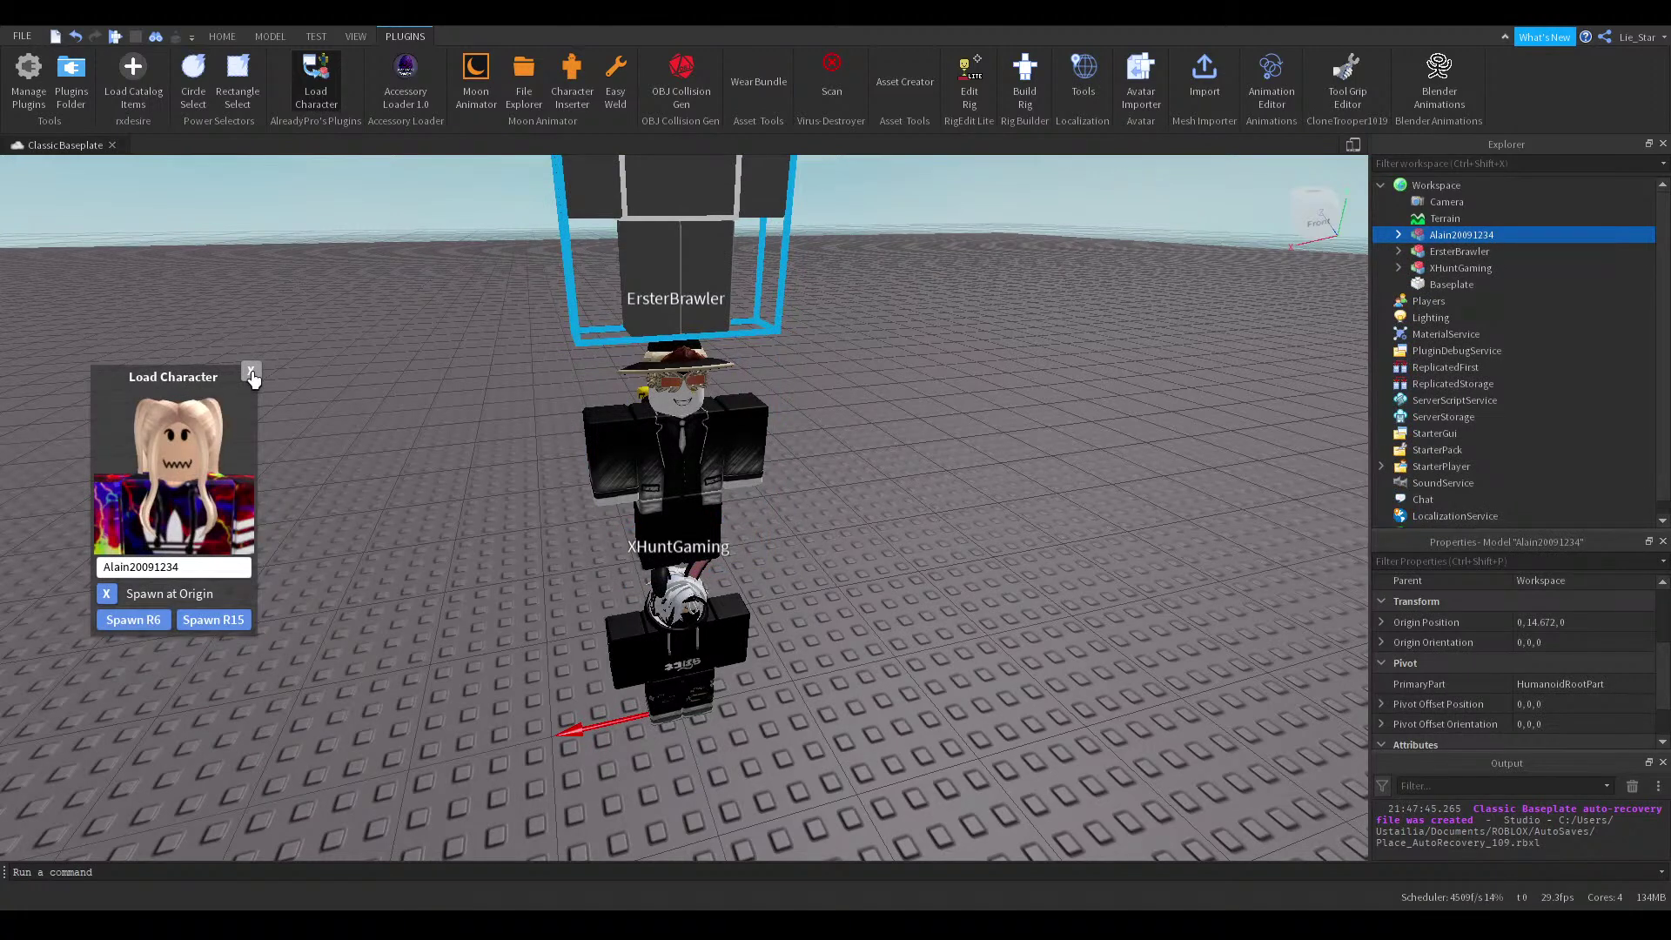
click(250, 372)
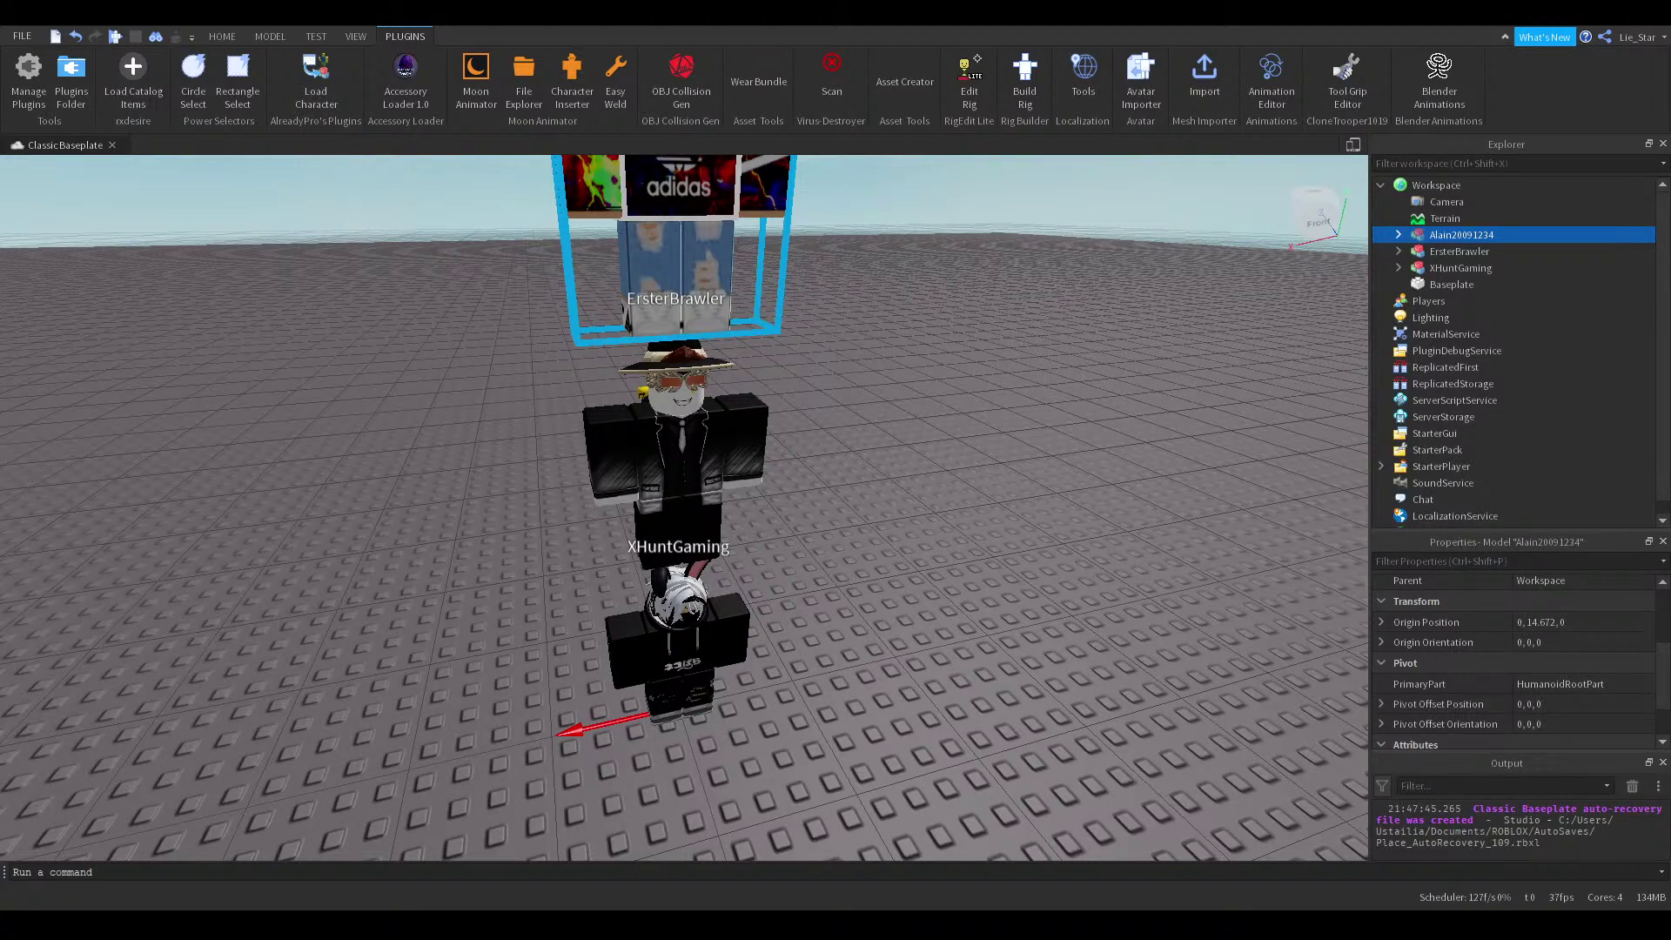
click(174, 567)
text(P)
text(mainoIs)
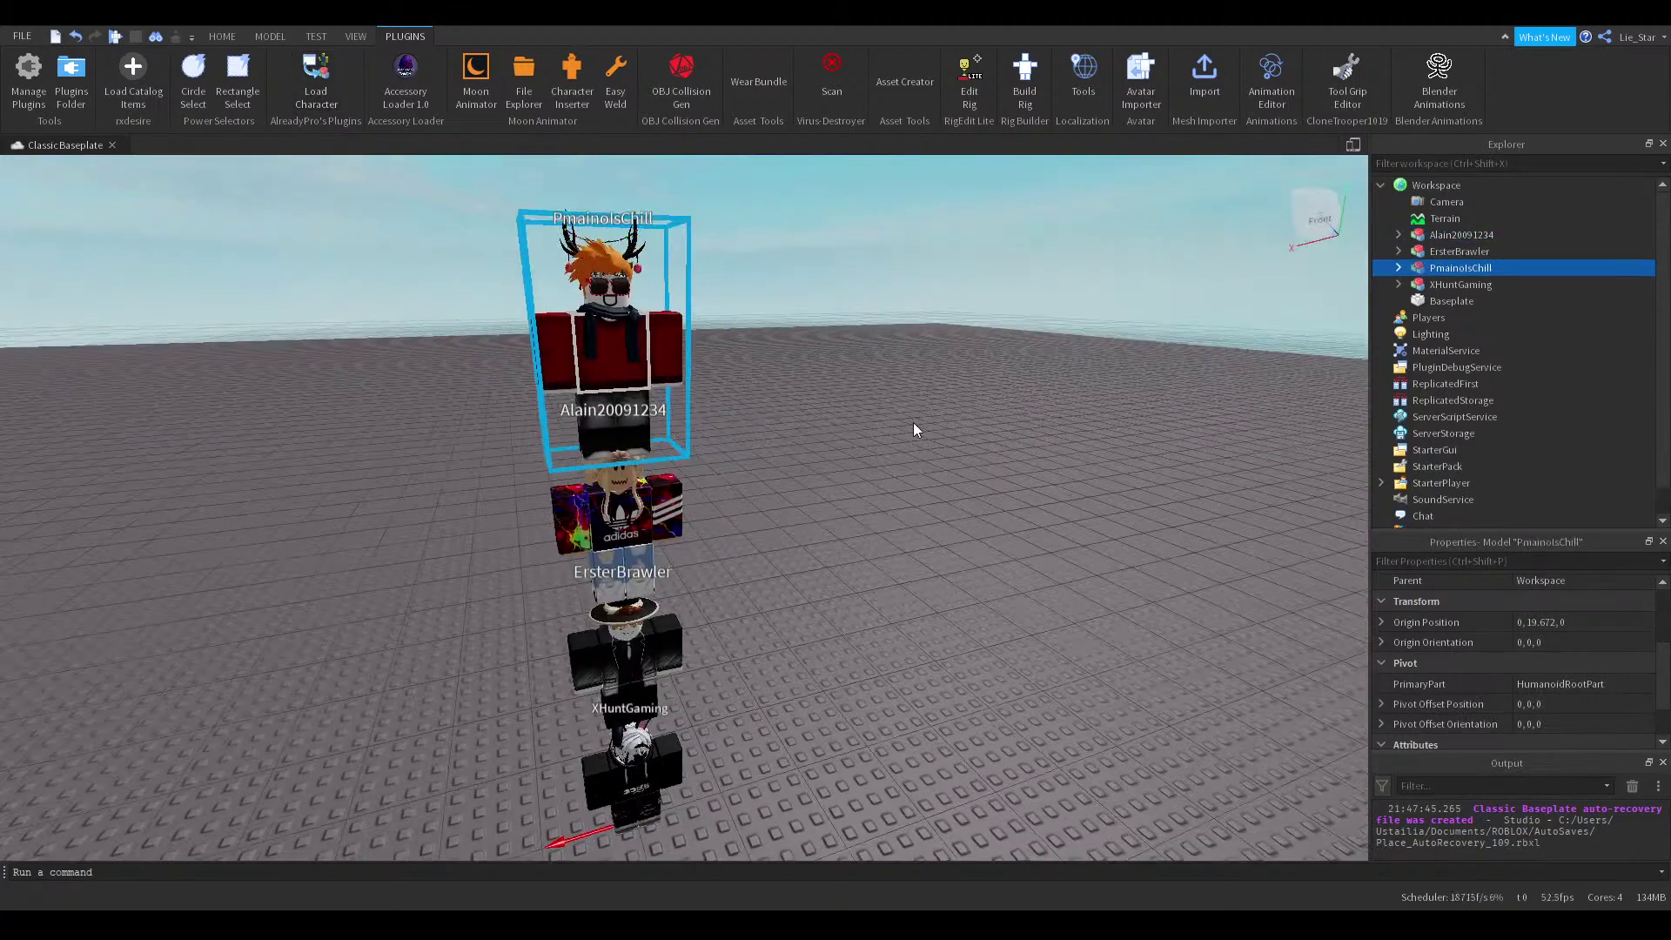
Move the antlered character off the top of the stack to the ground beside it, at about X -8.6, Y 3.3
right_drag(913, 423, 913, 423)
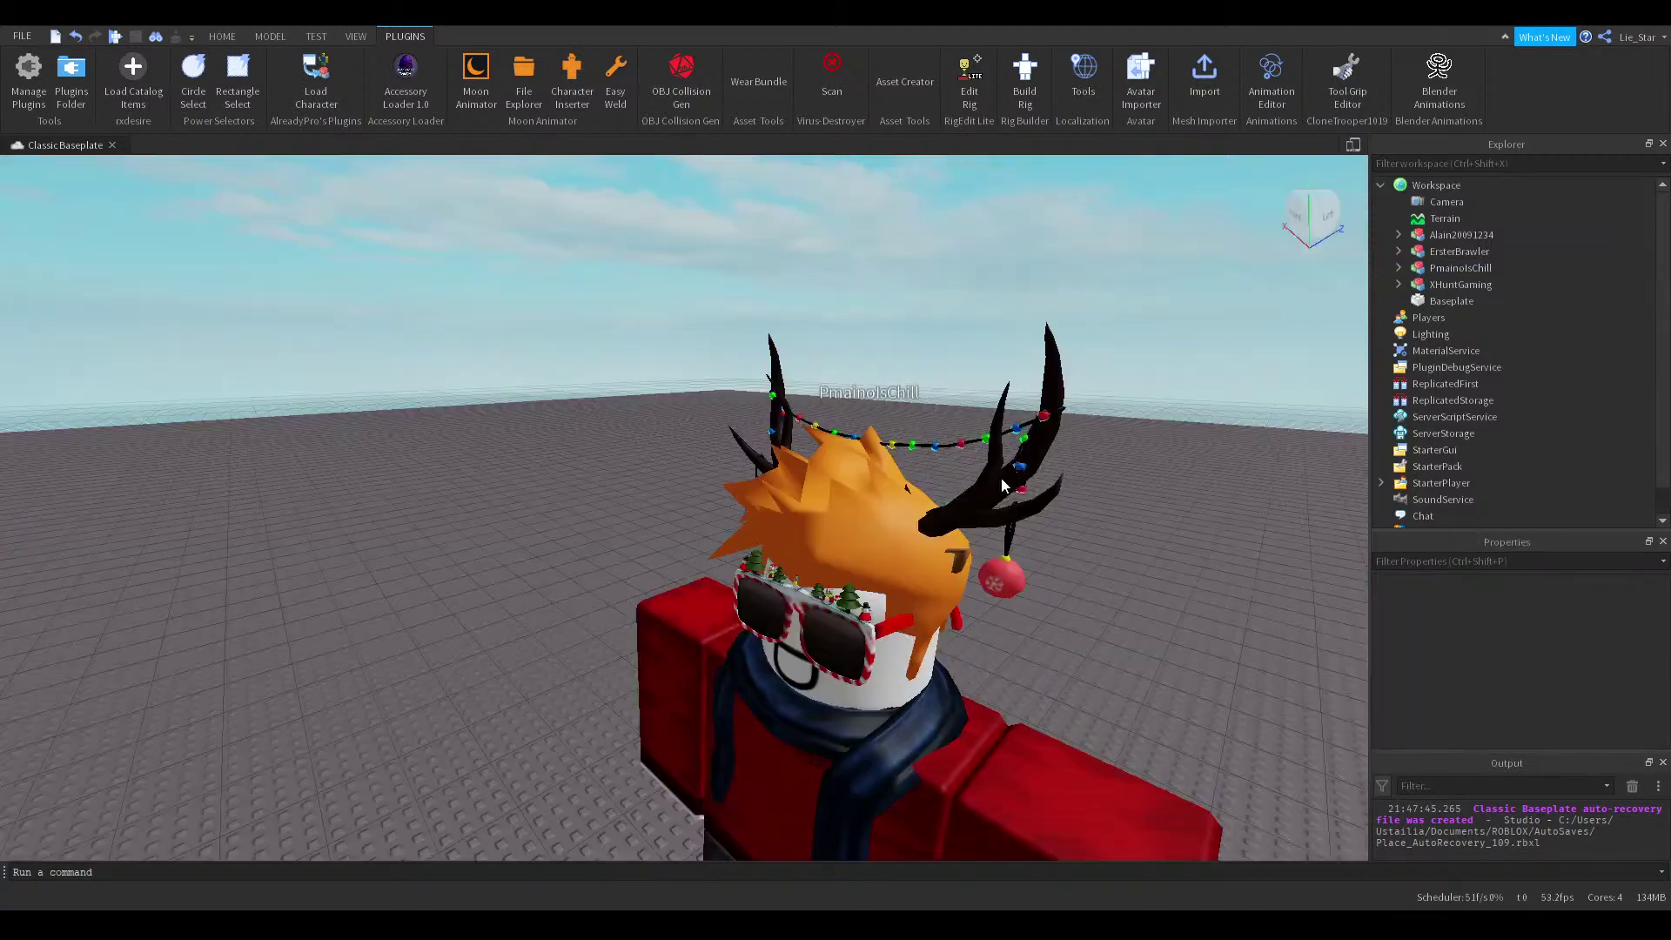
right_drag(1001, 477, 994, 484)
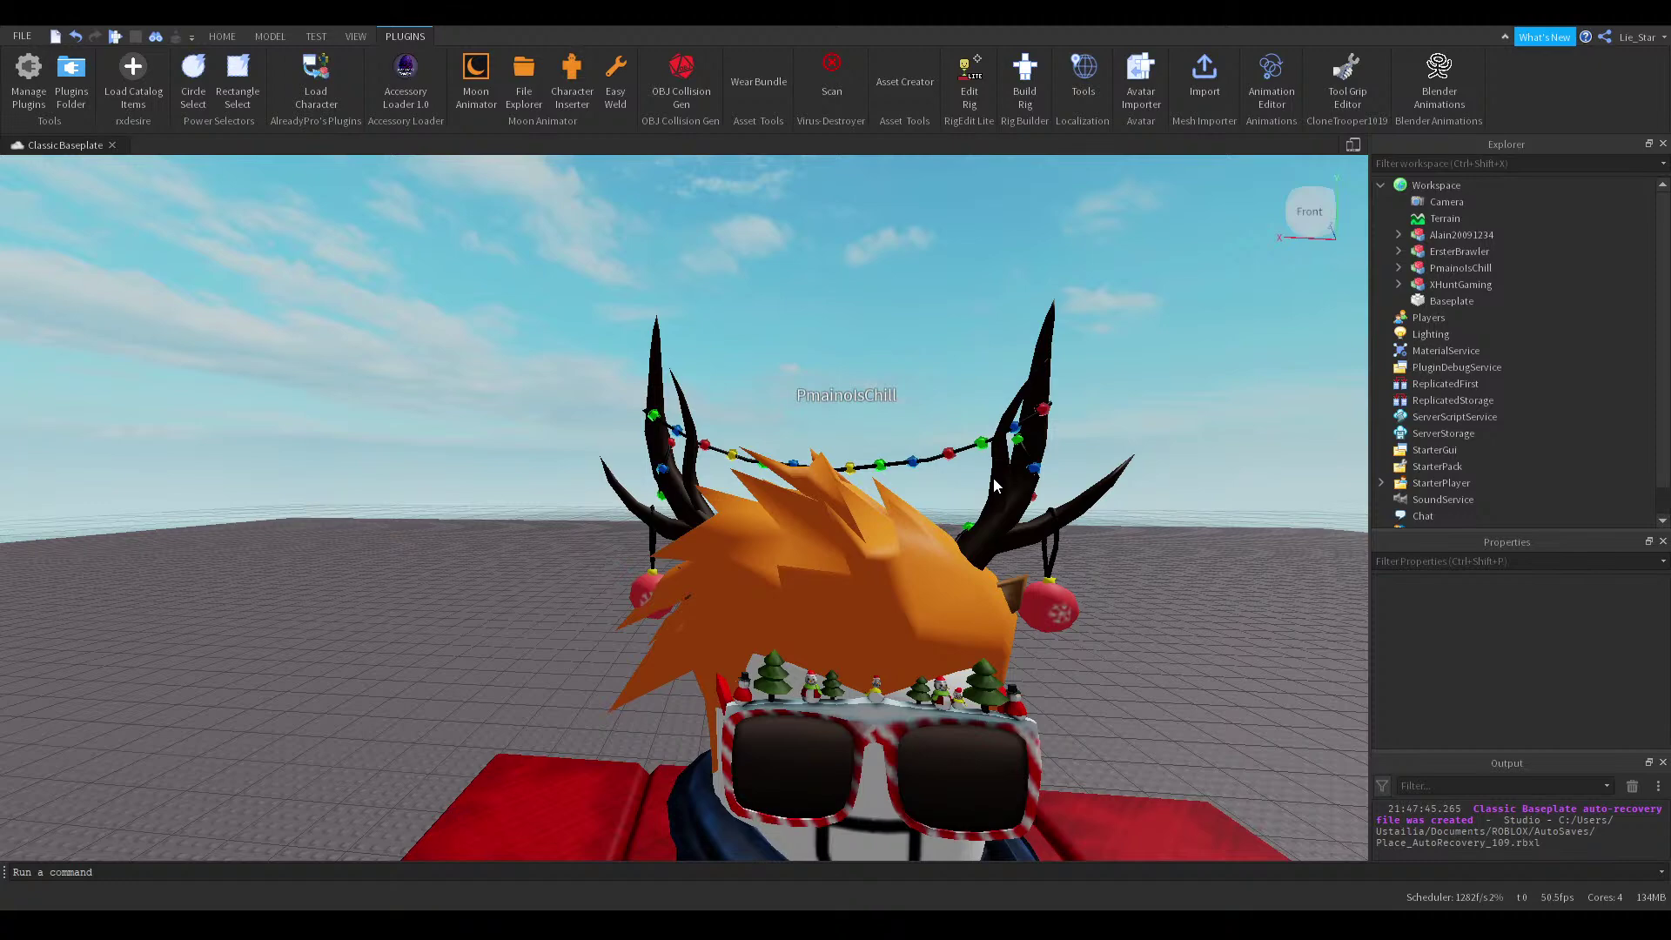
right_drag(995, 486, 782, 476)
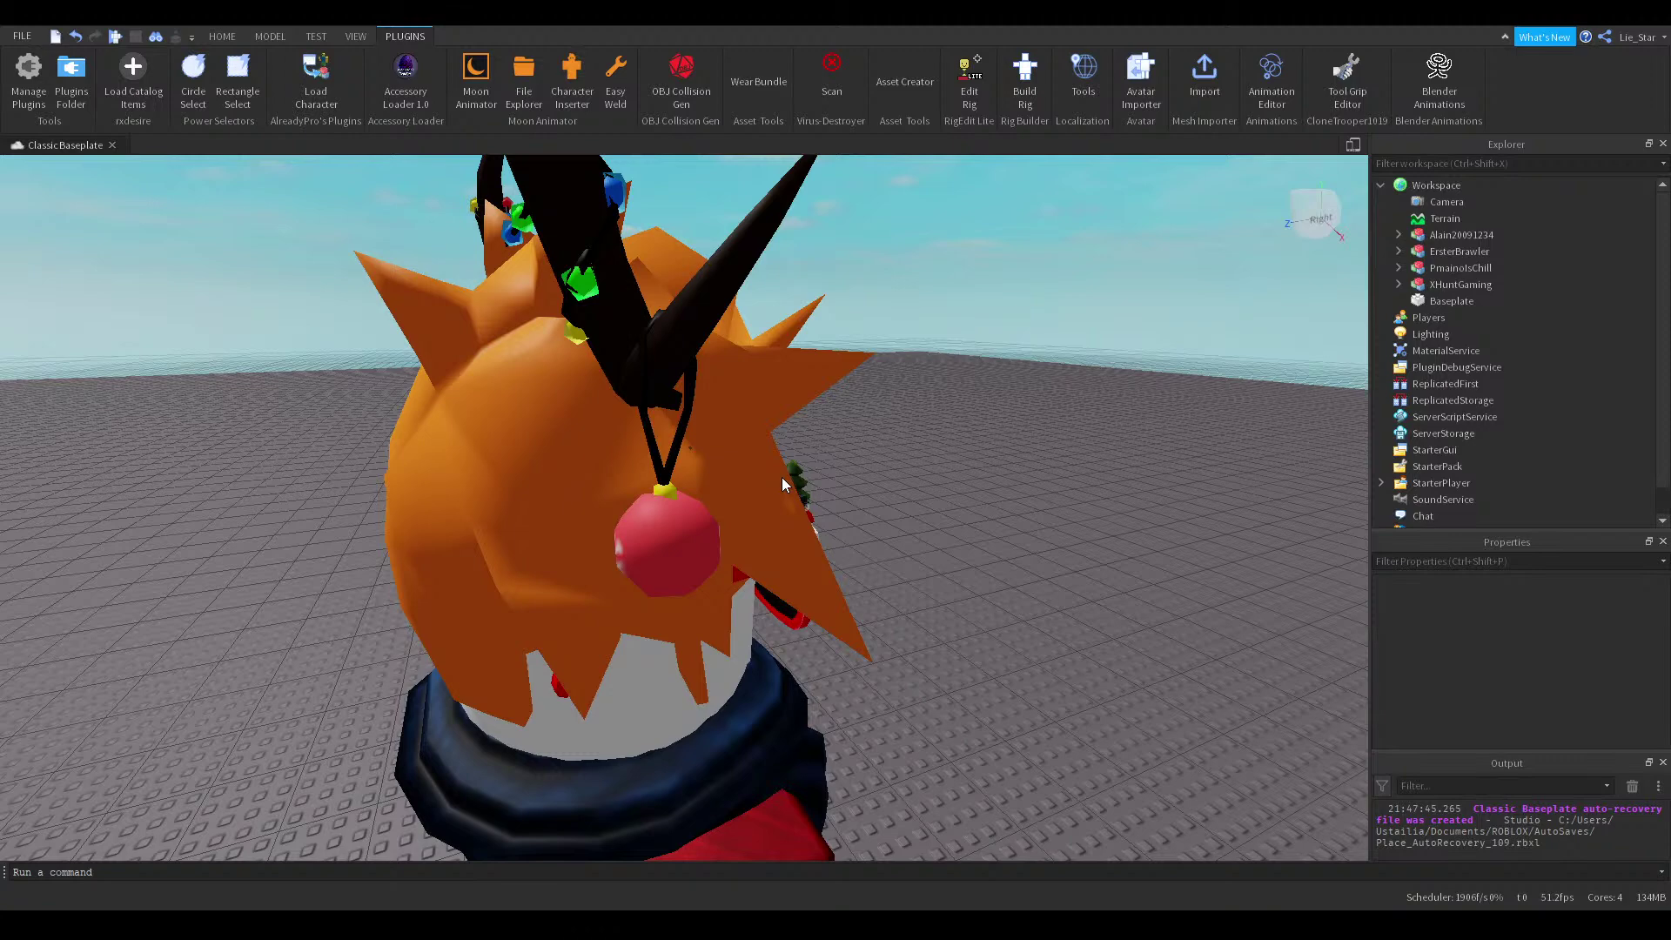
click(782, 477)
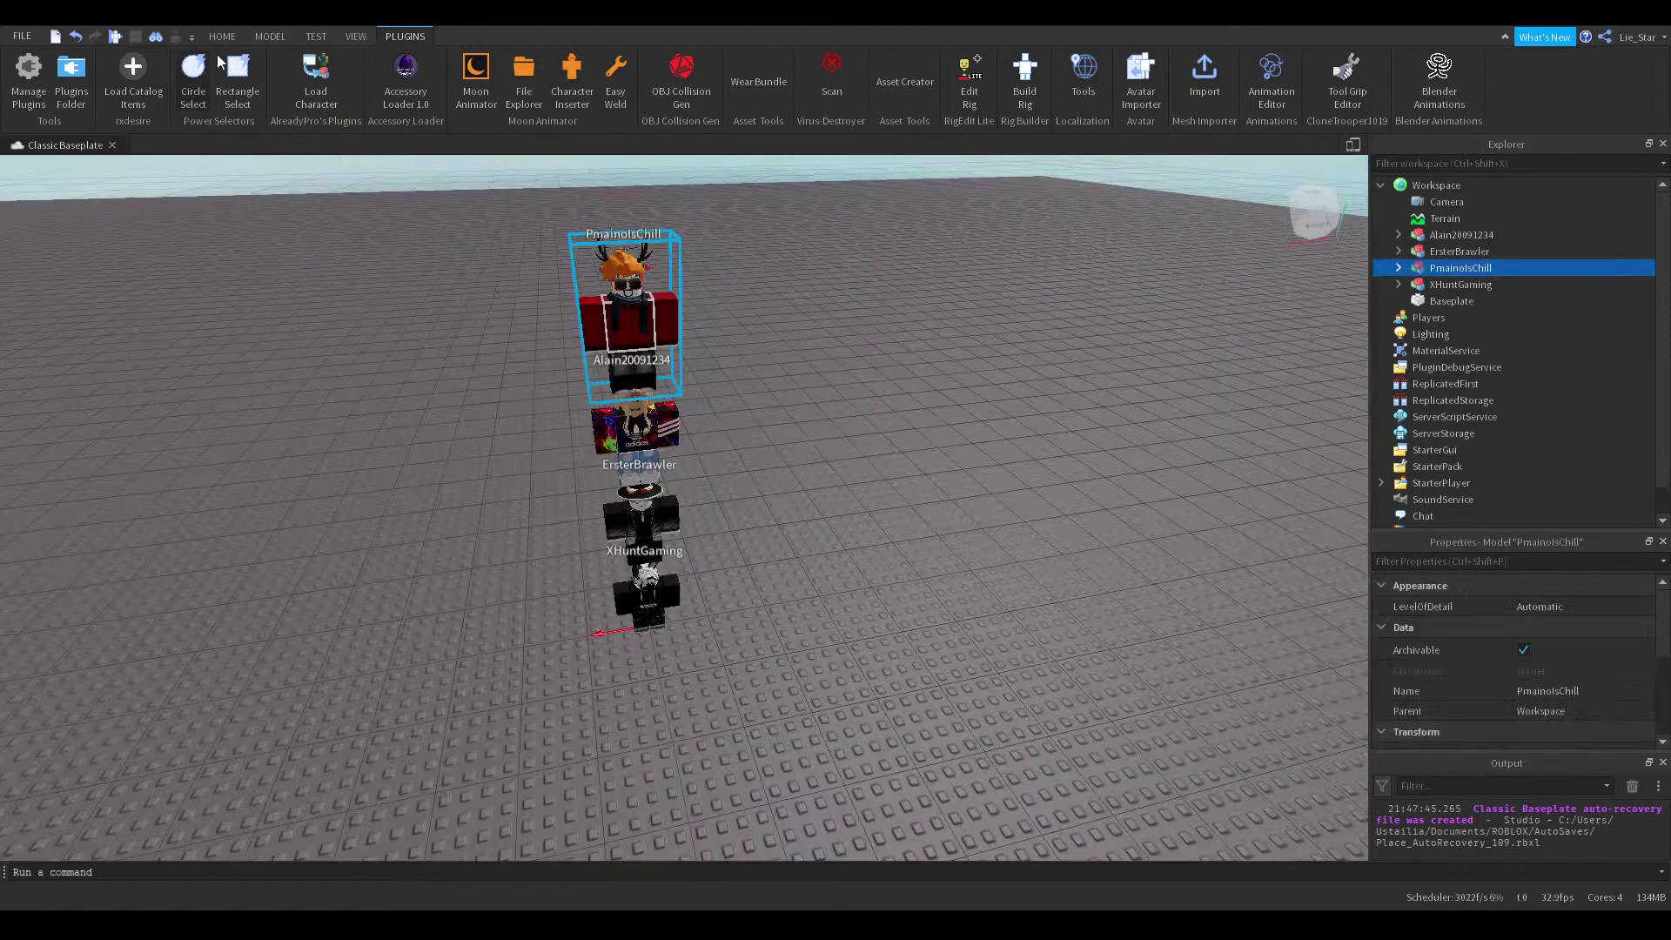
key(ctrl+2)
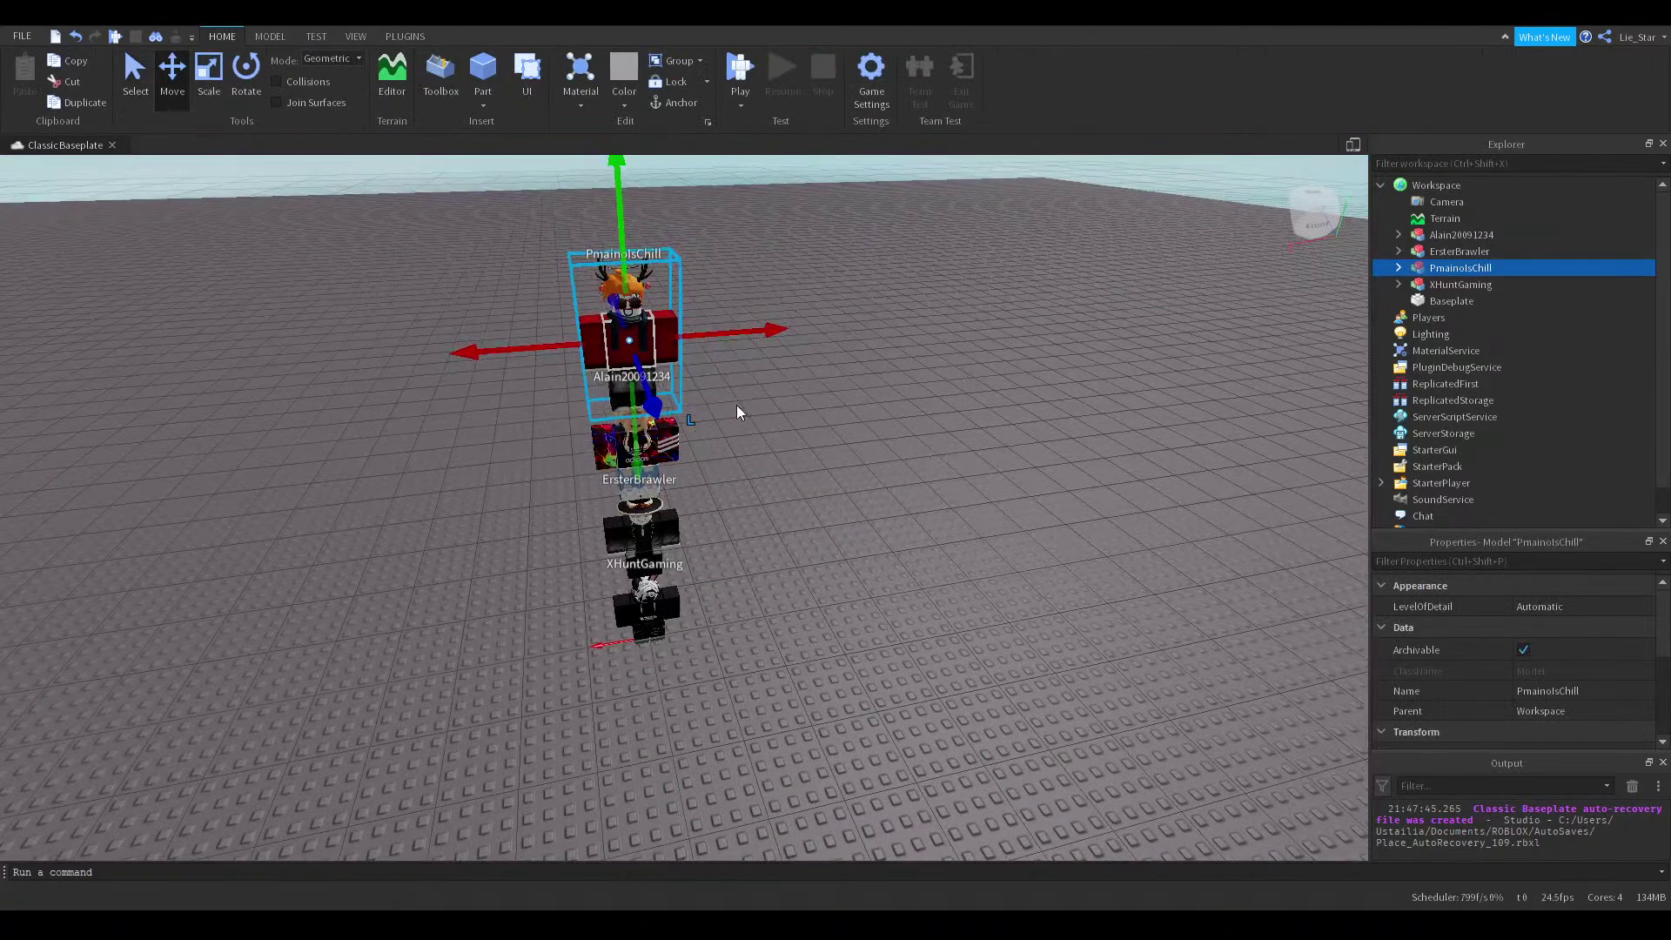
drag(736, 349, 893, 344)
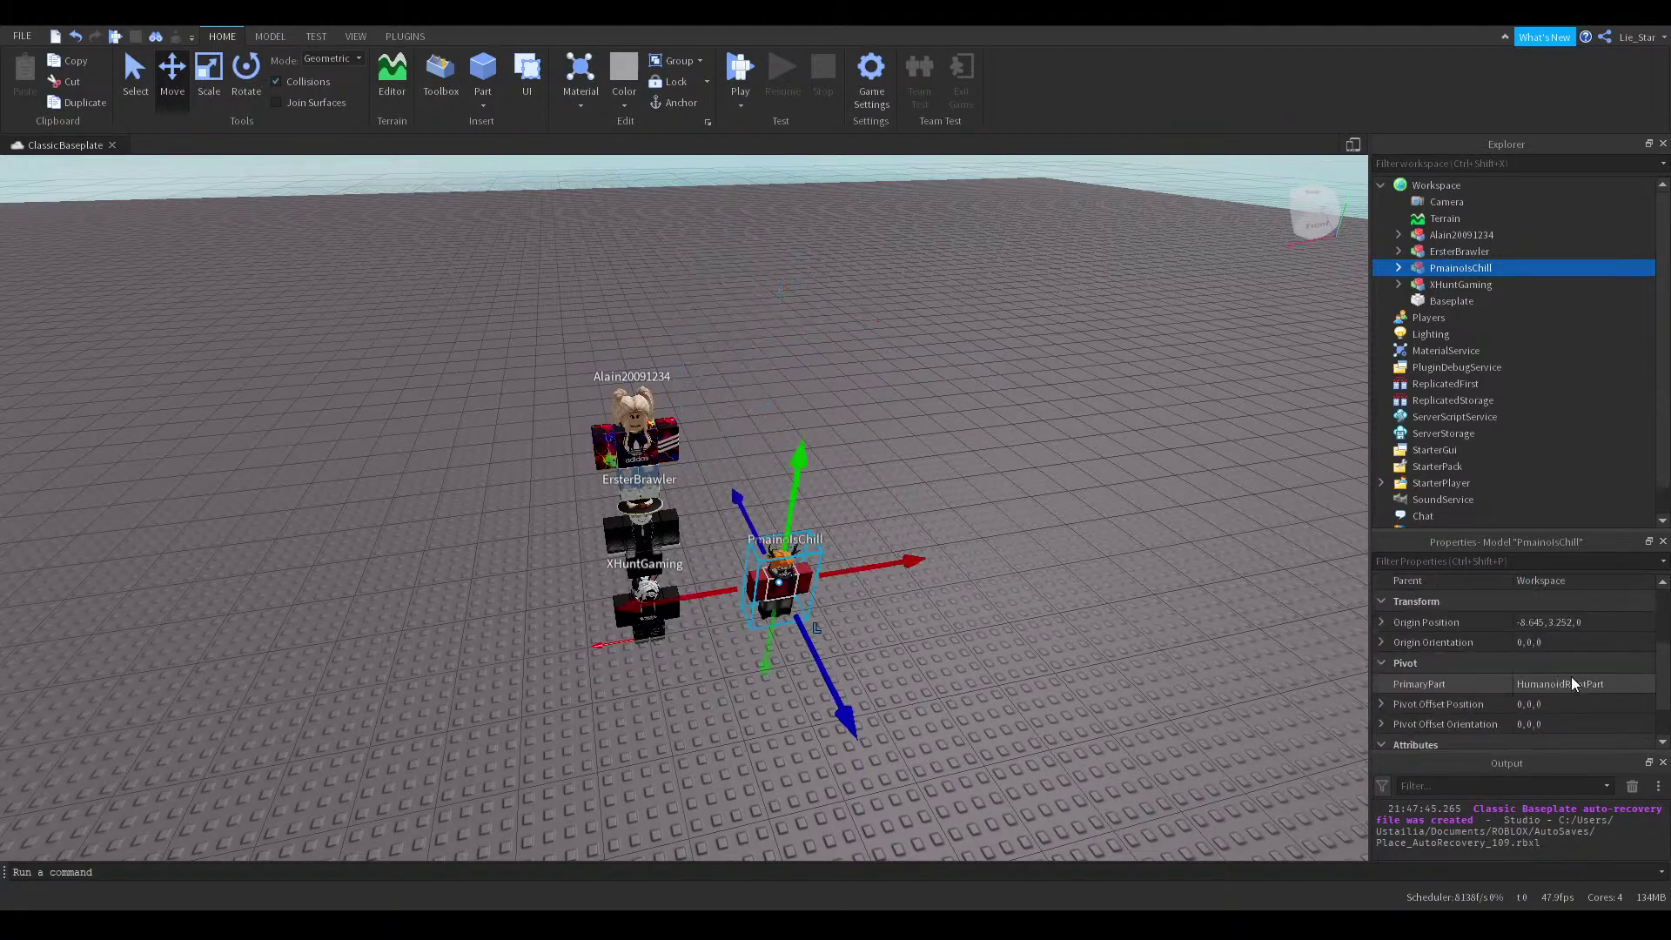
Set the origin position's Y value to 3 for the antlered character and the blonde character
click(1382, 624)
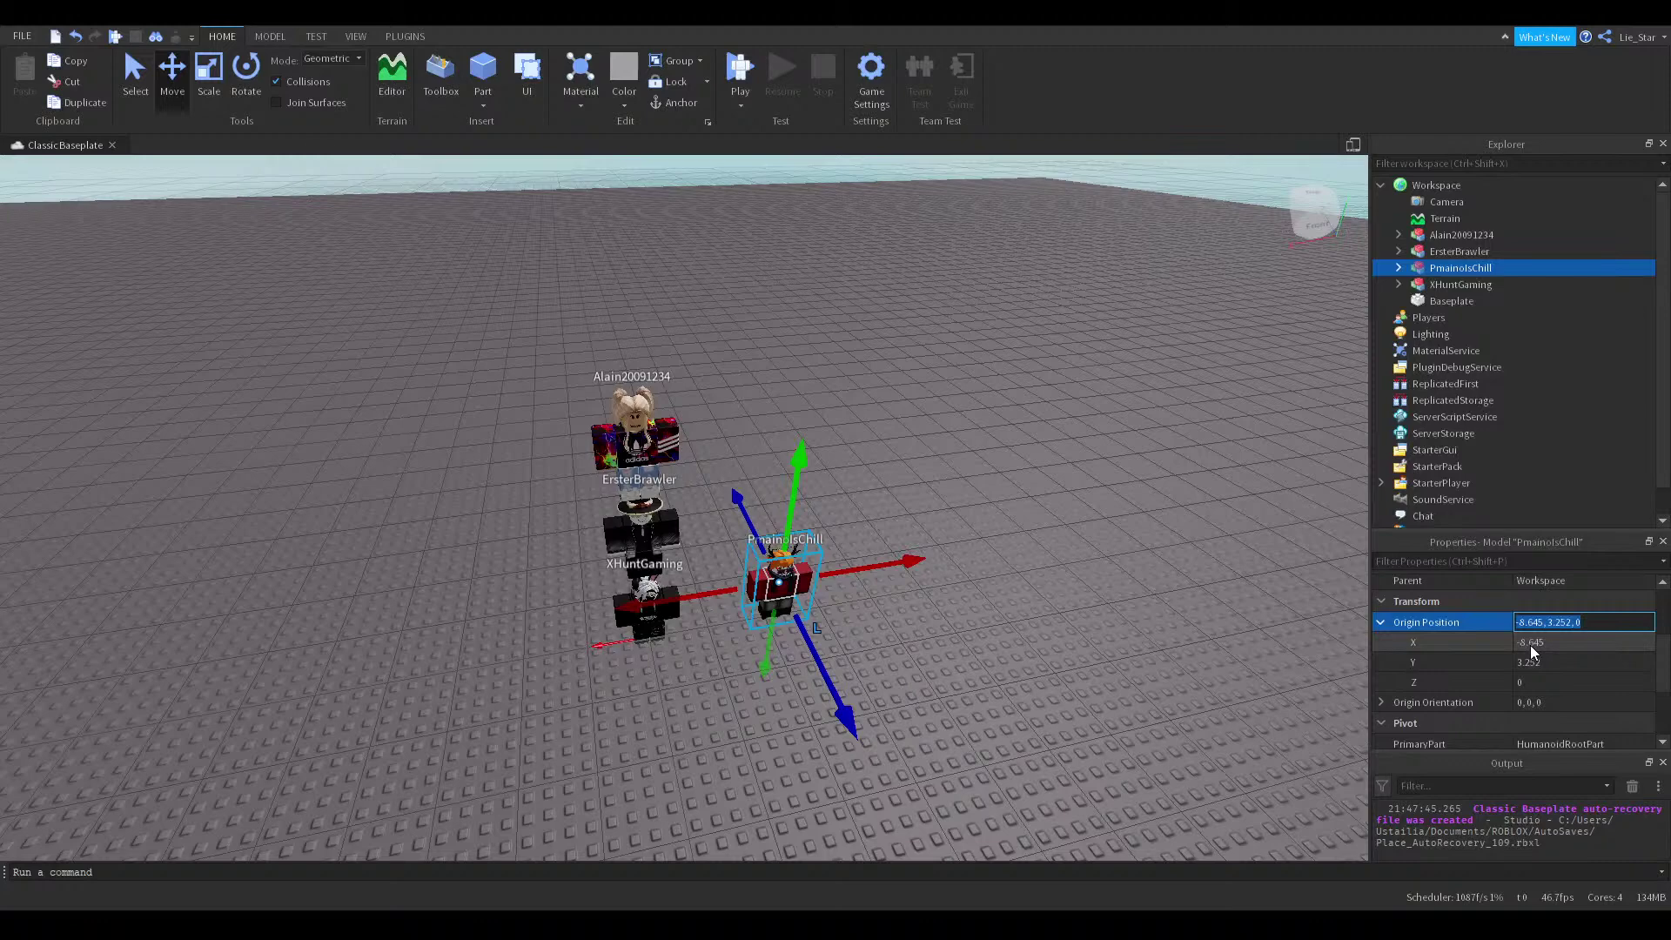
text(3)
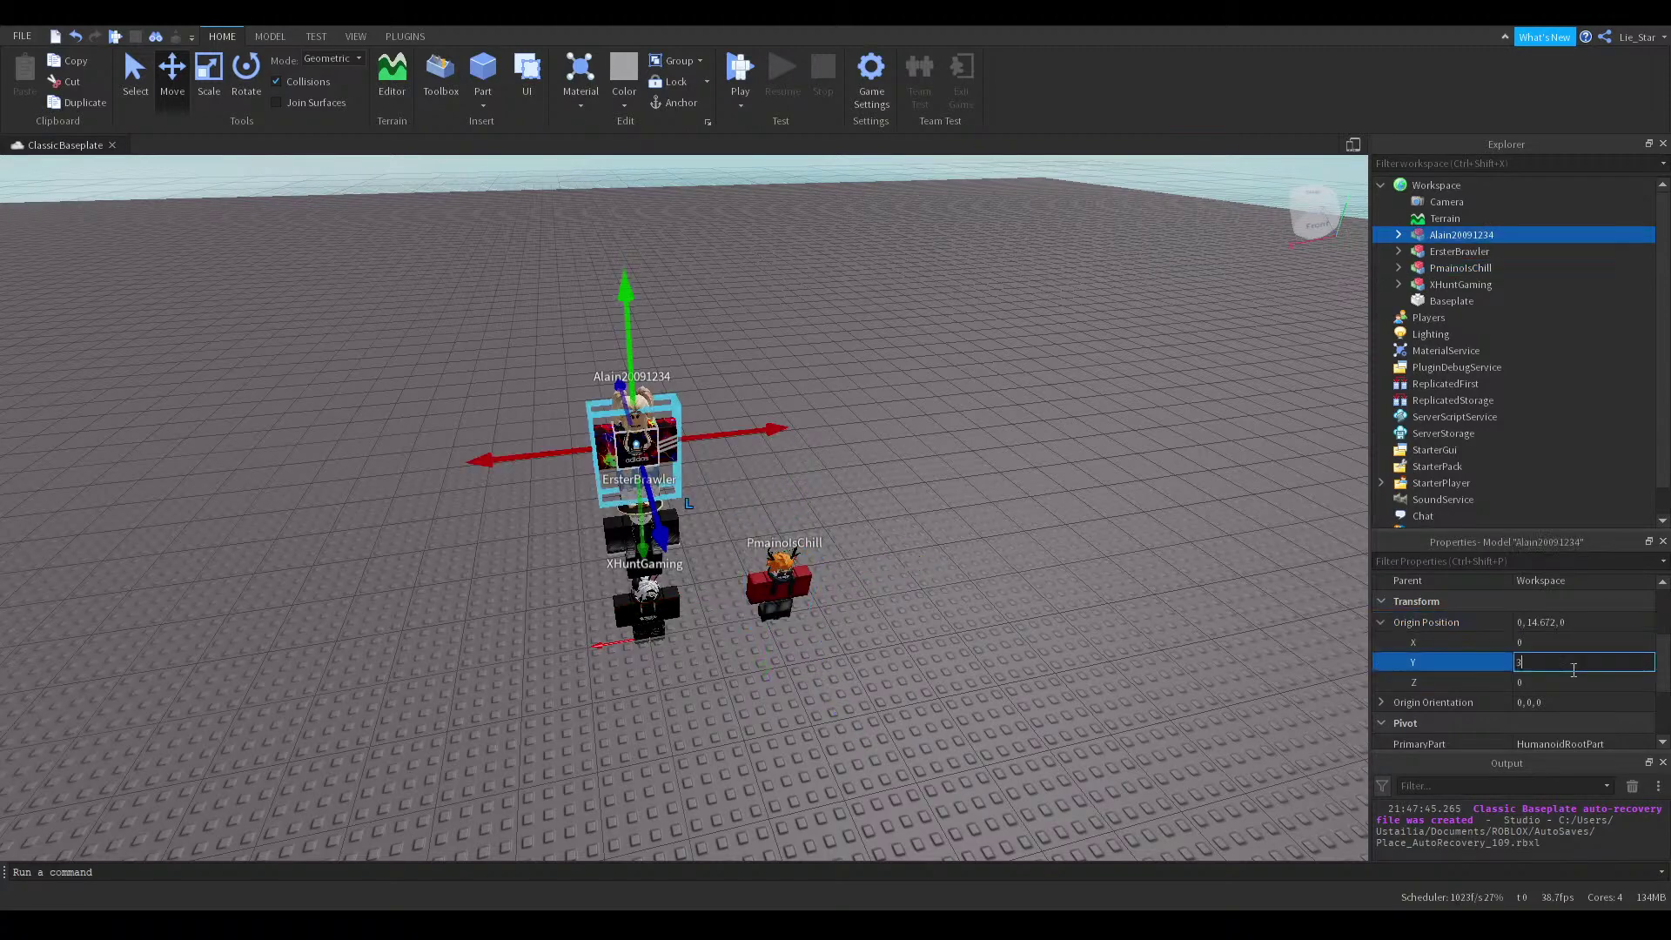
key(Return)
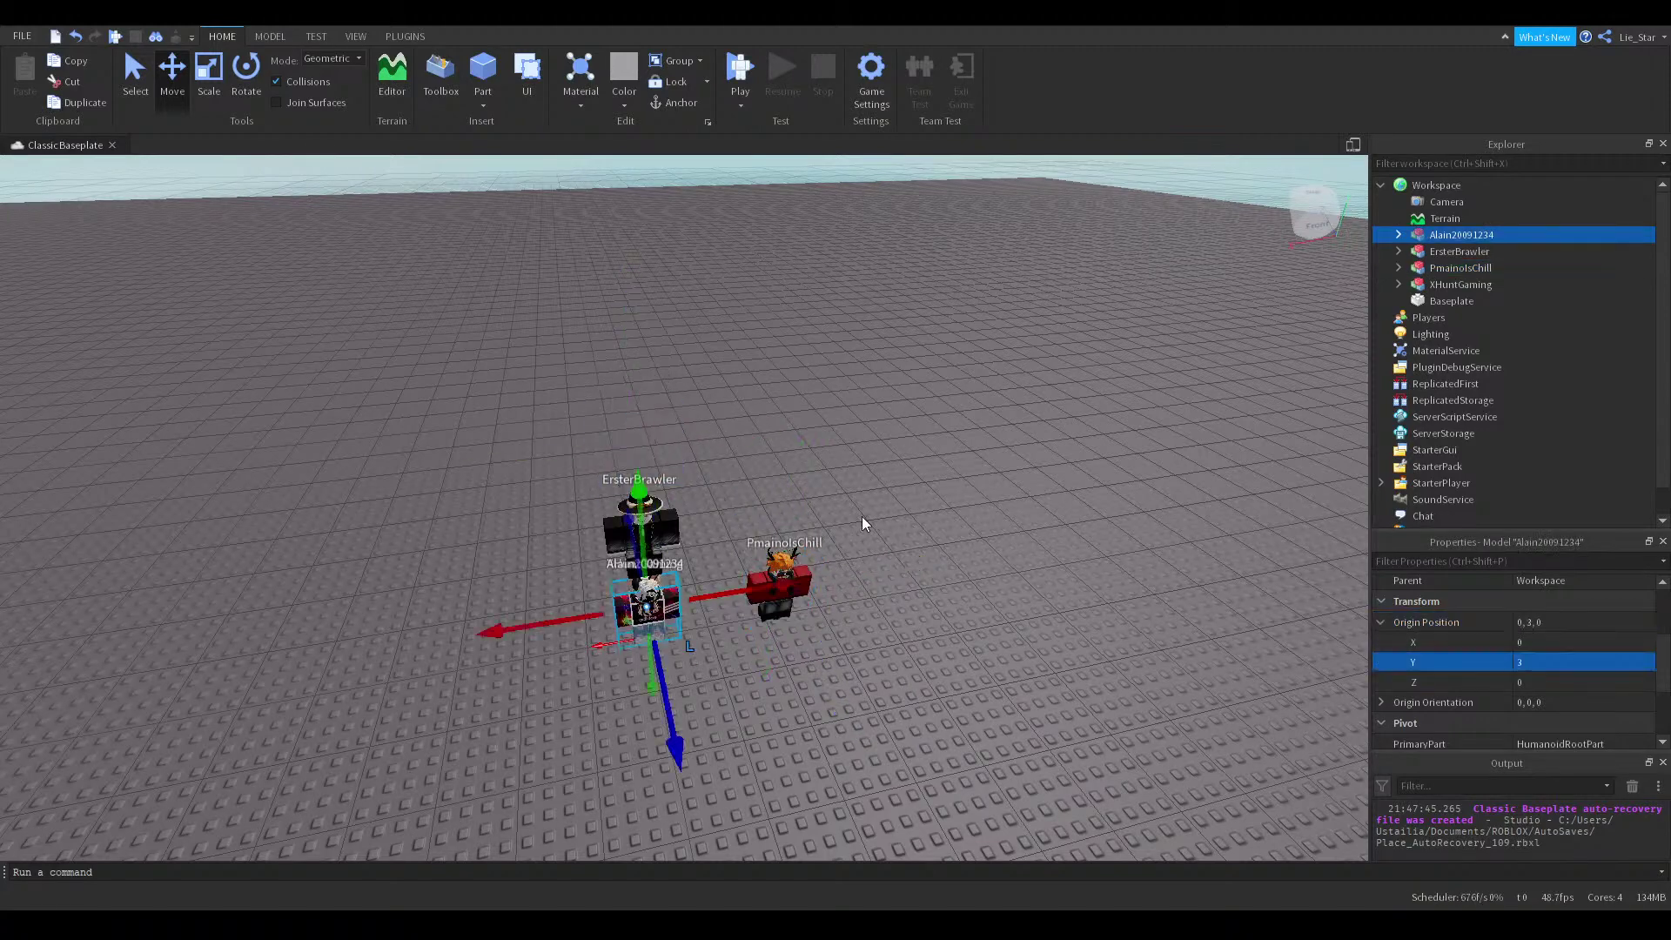
Edit the hat-wearing character's origin position to bring it down to ground level at the world origin
scroll(862, 522, up, 3)
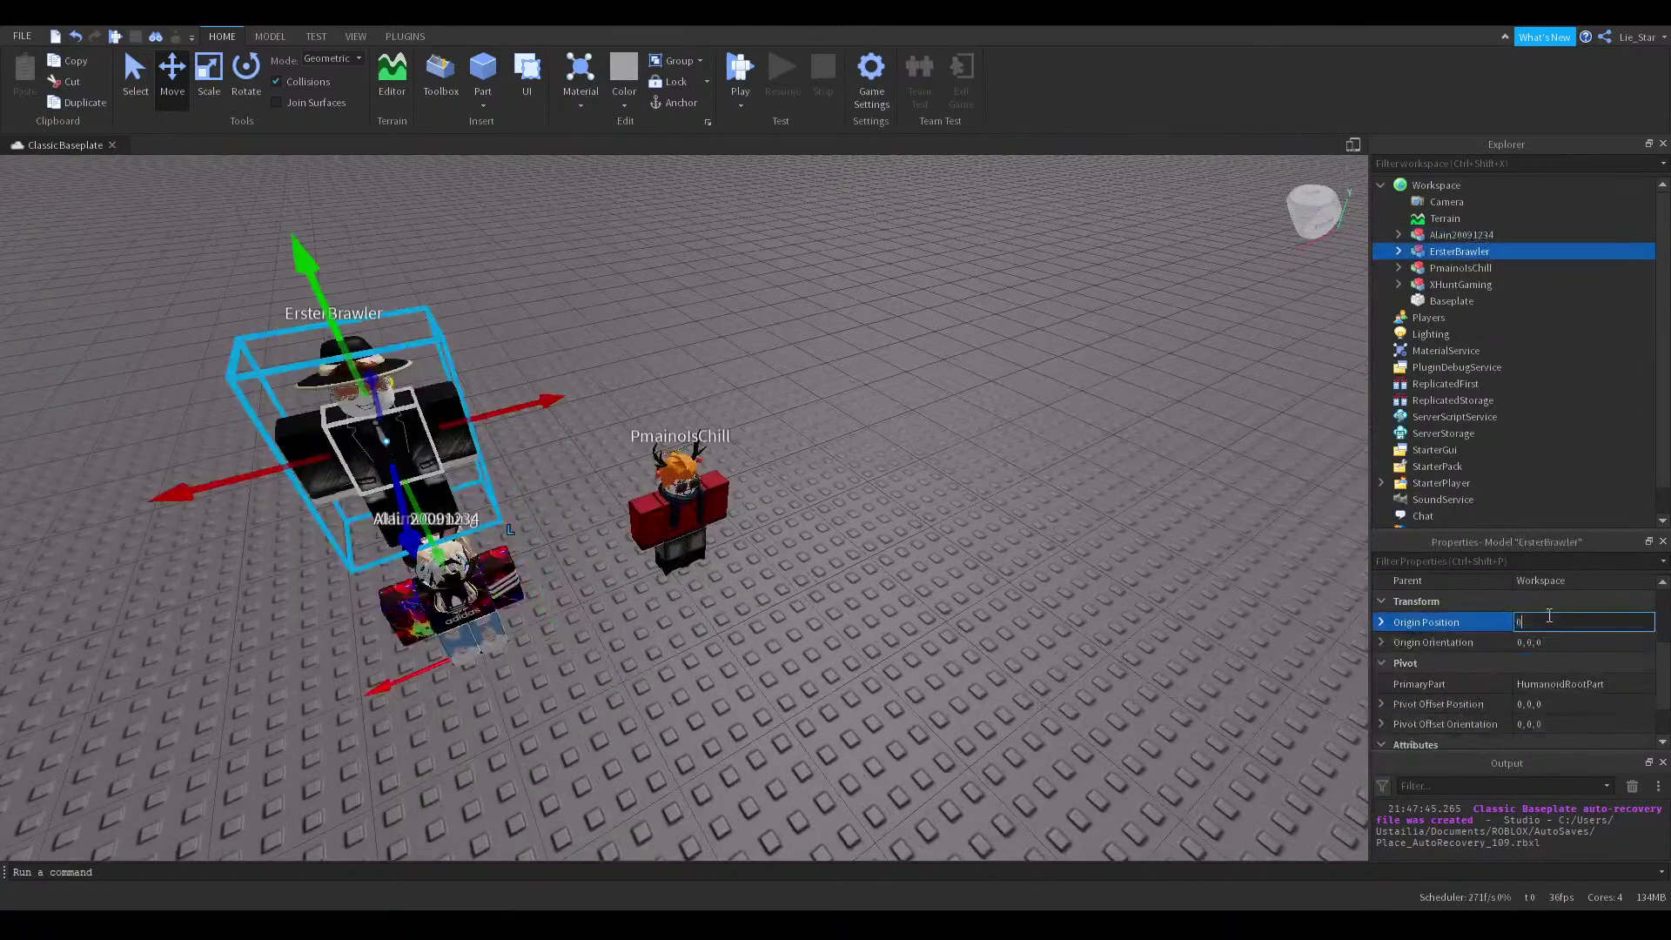
key(ctrl+a)
key(Return)
Select the blonde character and then the hat-wearing character among the overlapping models in the workspace
click(1461, 235)
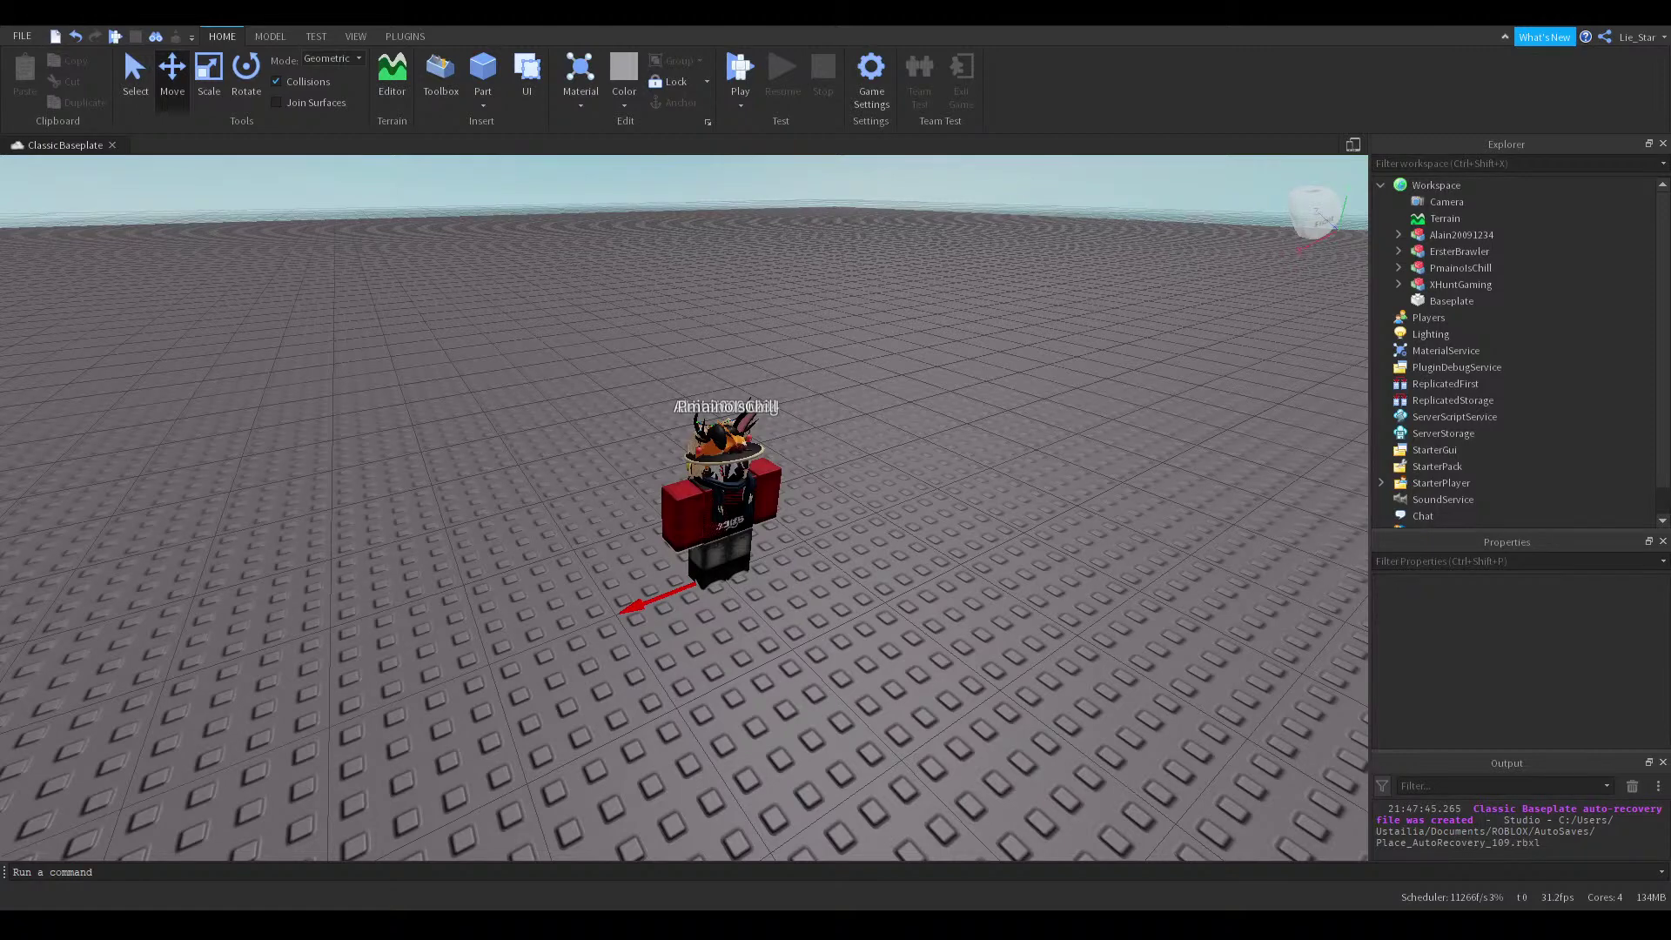
scroll(731, 514, up, 3)
click(731, 513)
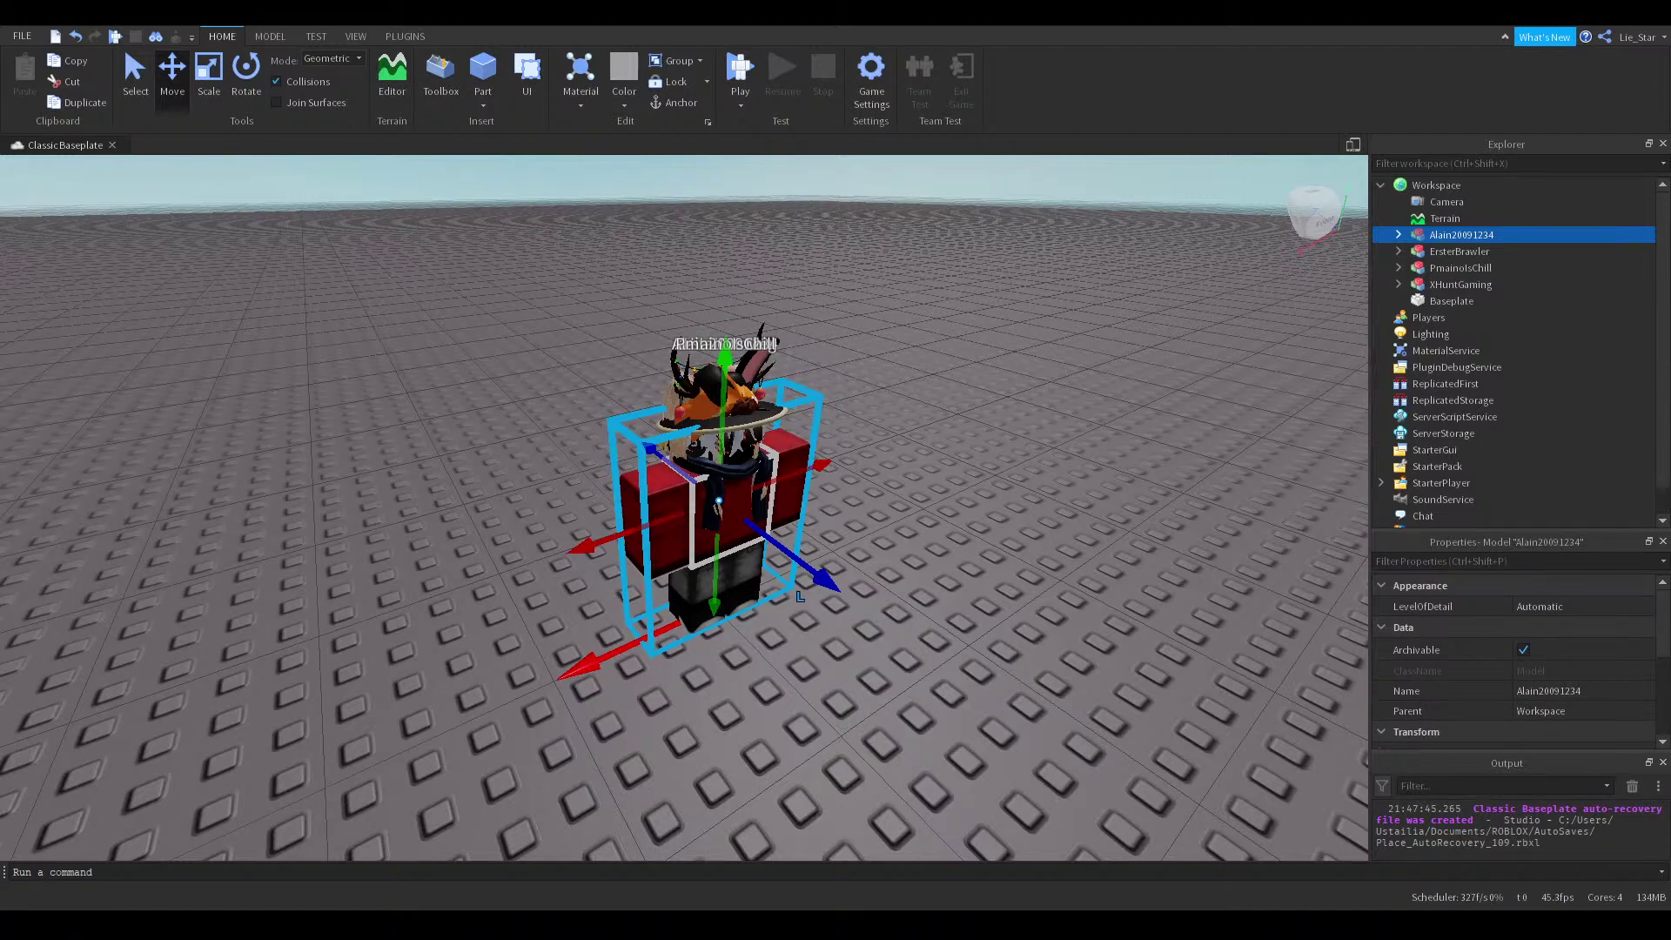
click(1434, 253)
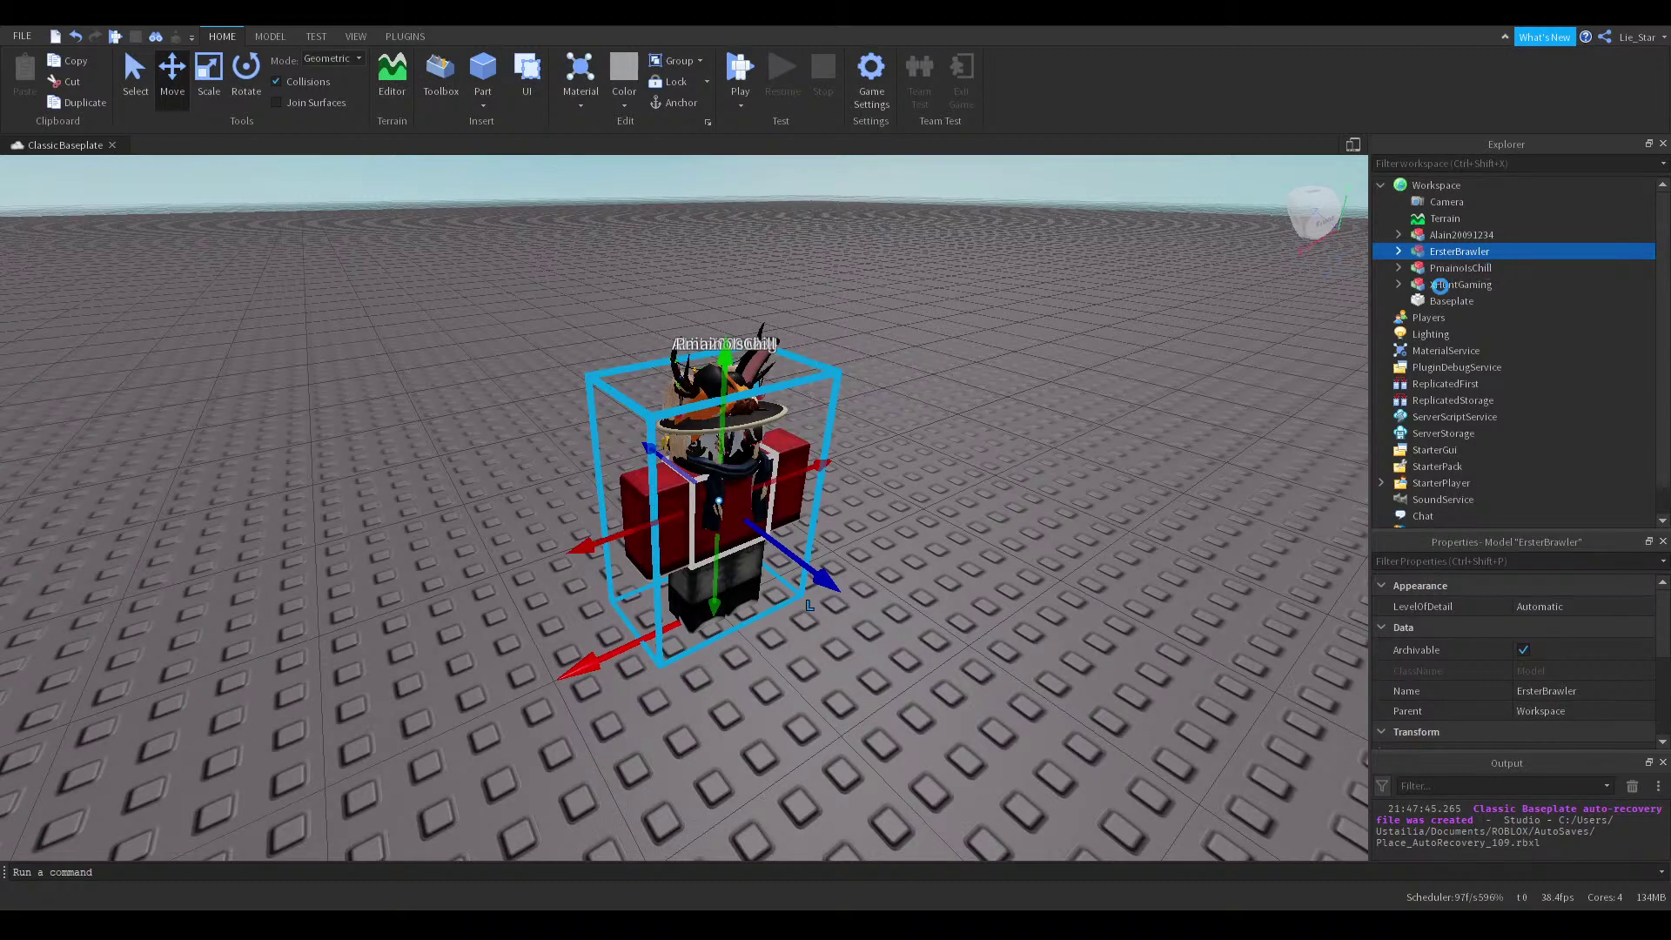
Delete the antlered character and the blonde character from the workspace
click(1440, 268)
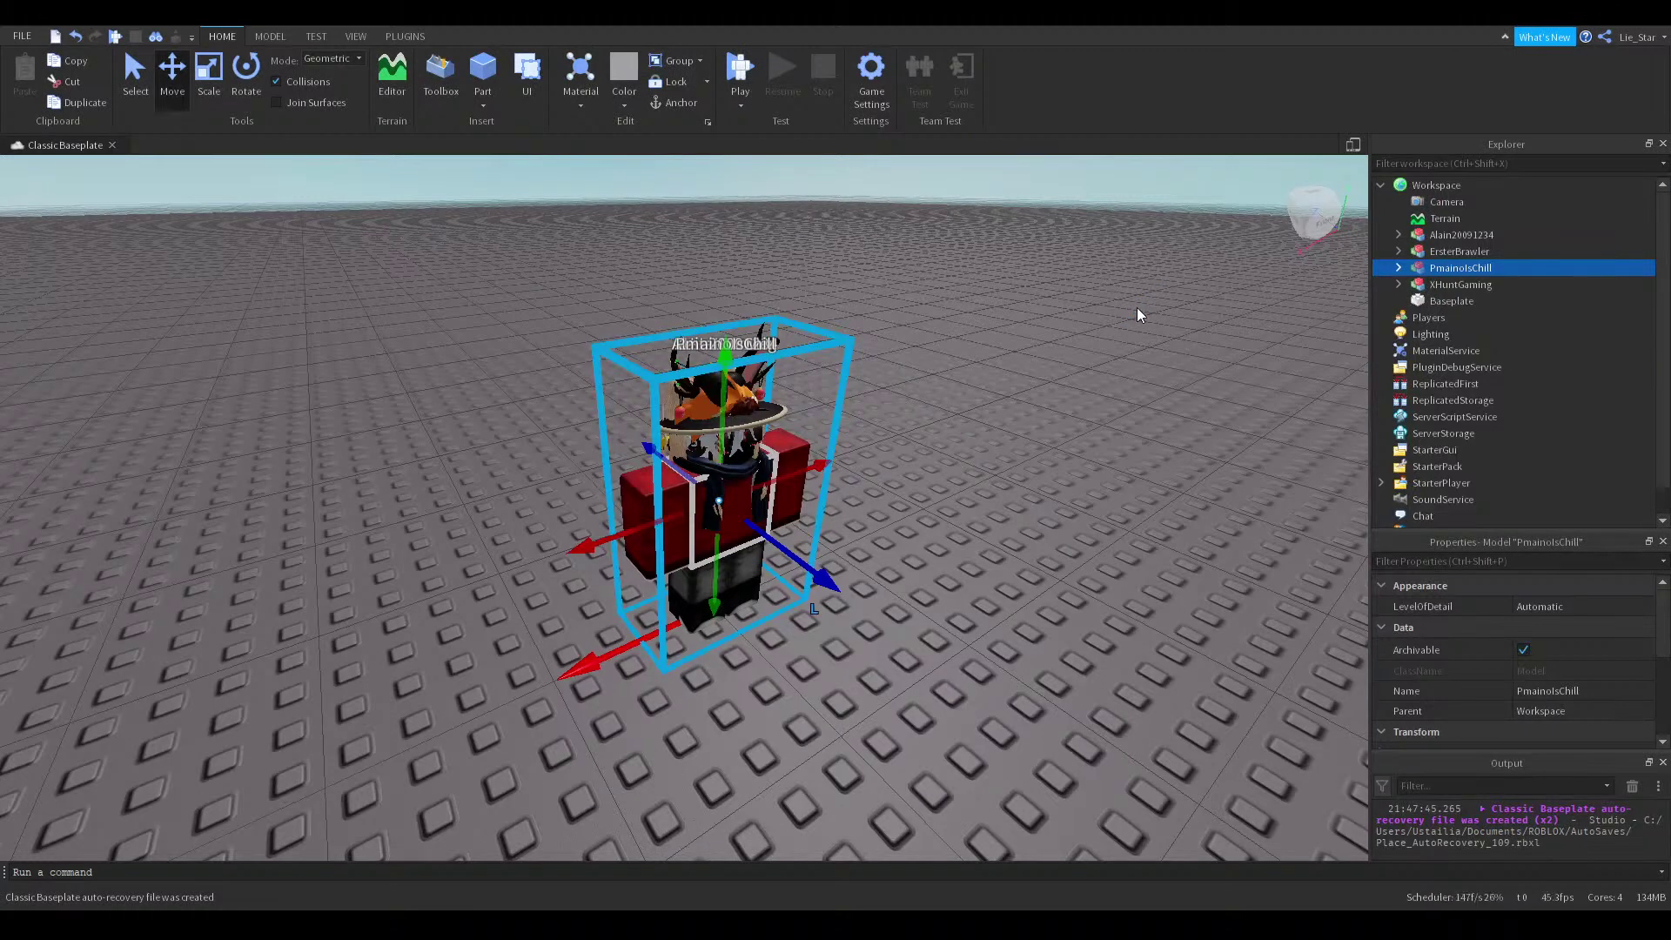
key(Delete)
click(1437, 234)
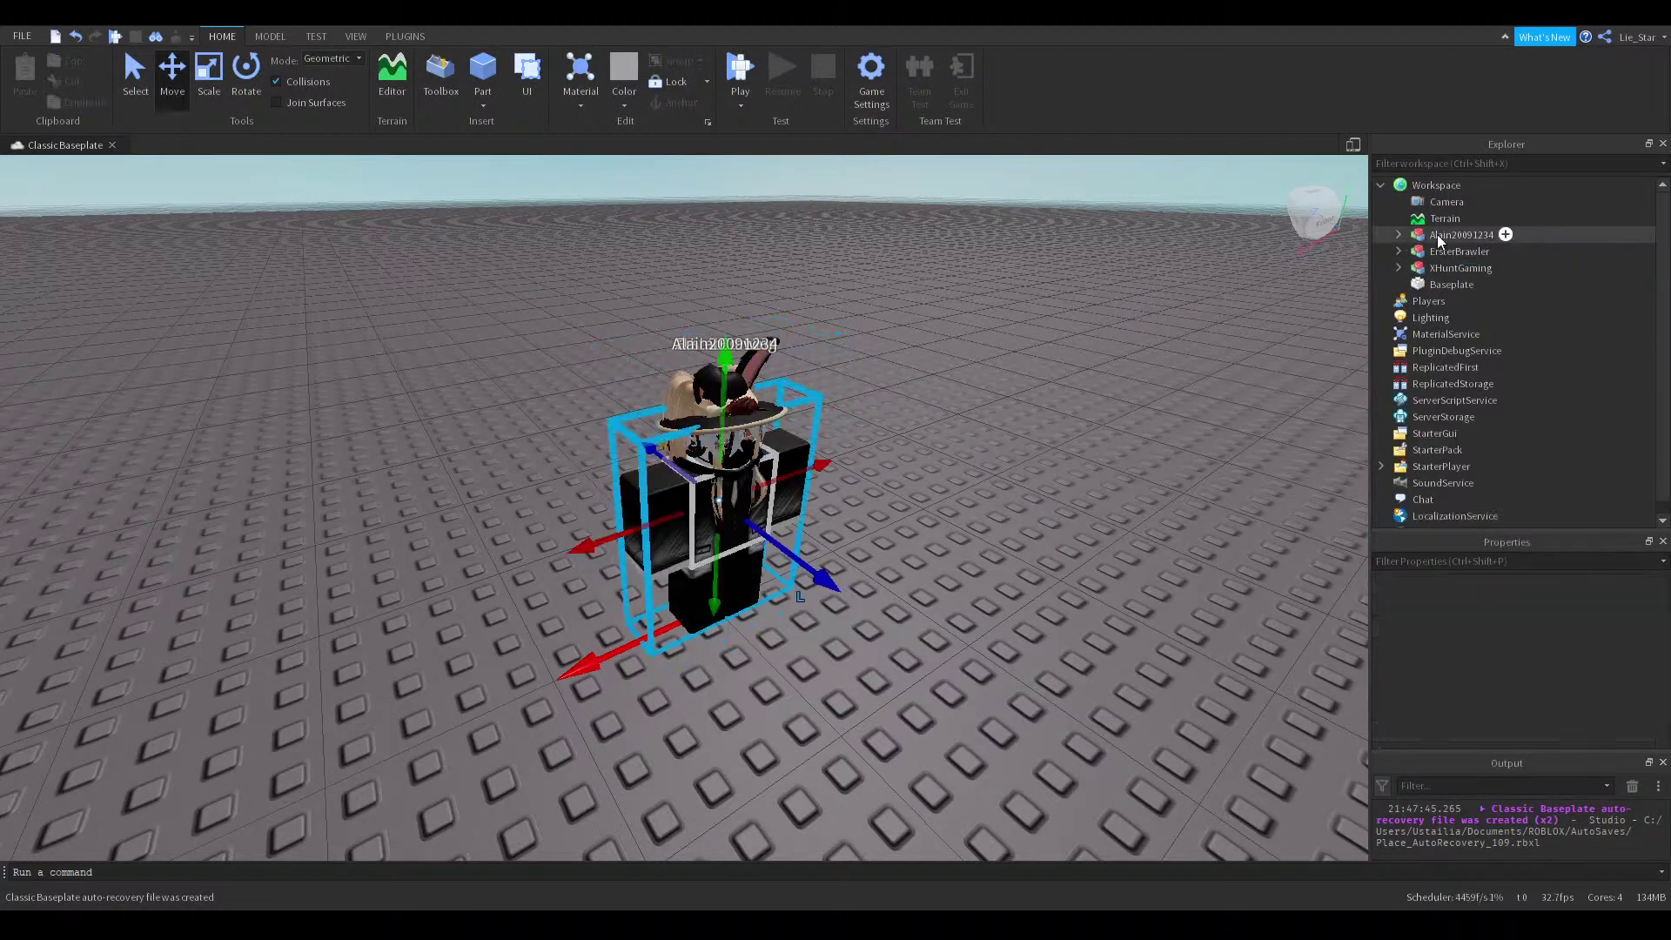
key(Delete)
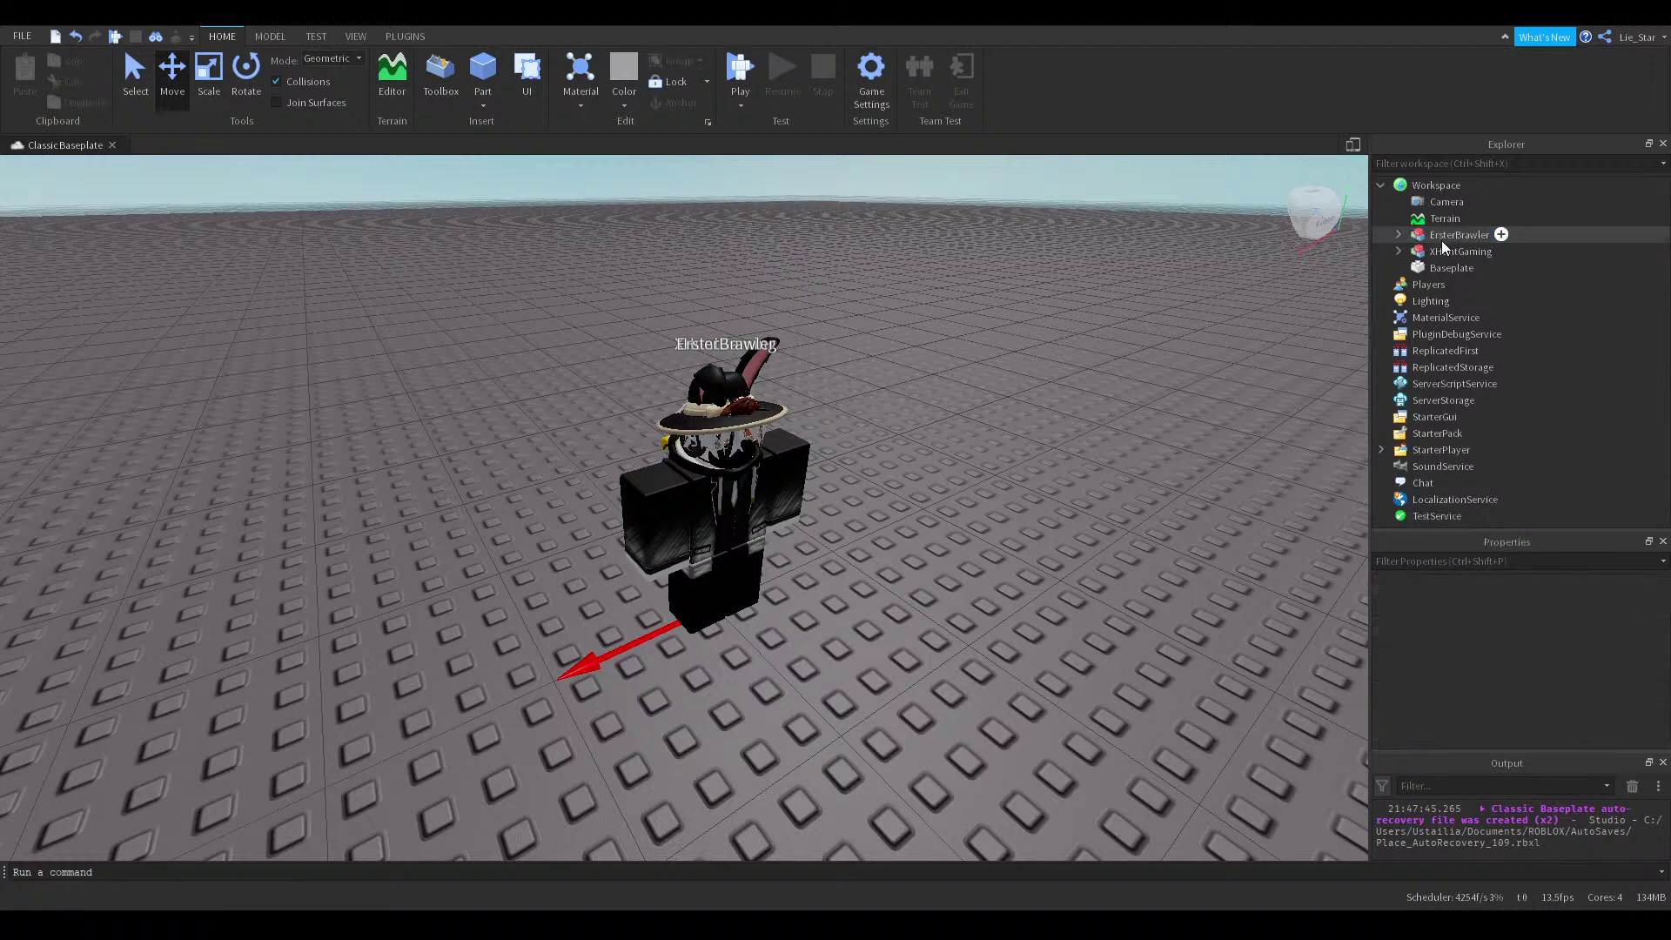
Export the bunny-eared character and delete it from the workspace, leaving the hat-wearing one
click(1441, 239)
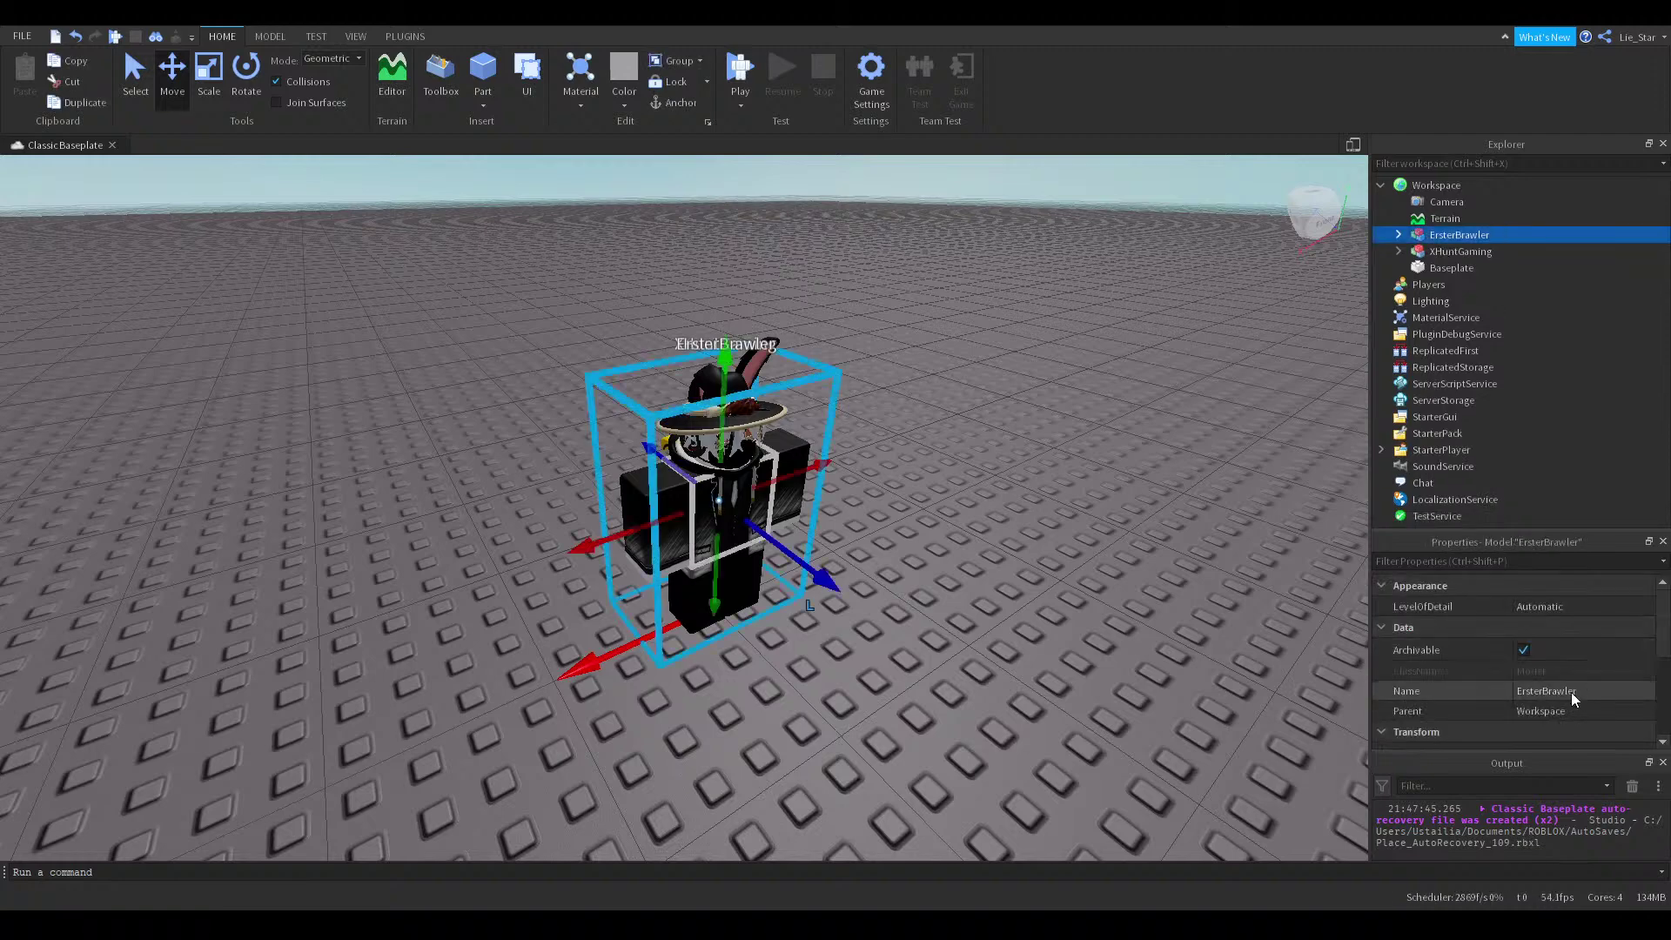
click(1570, 691)
click(1461, 251)
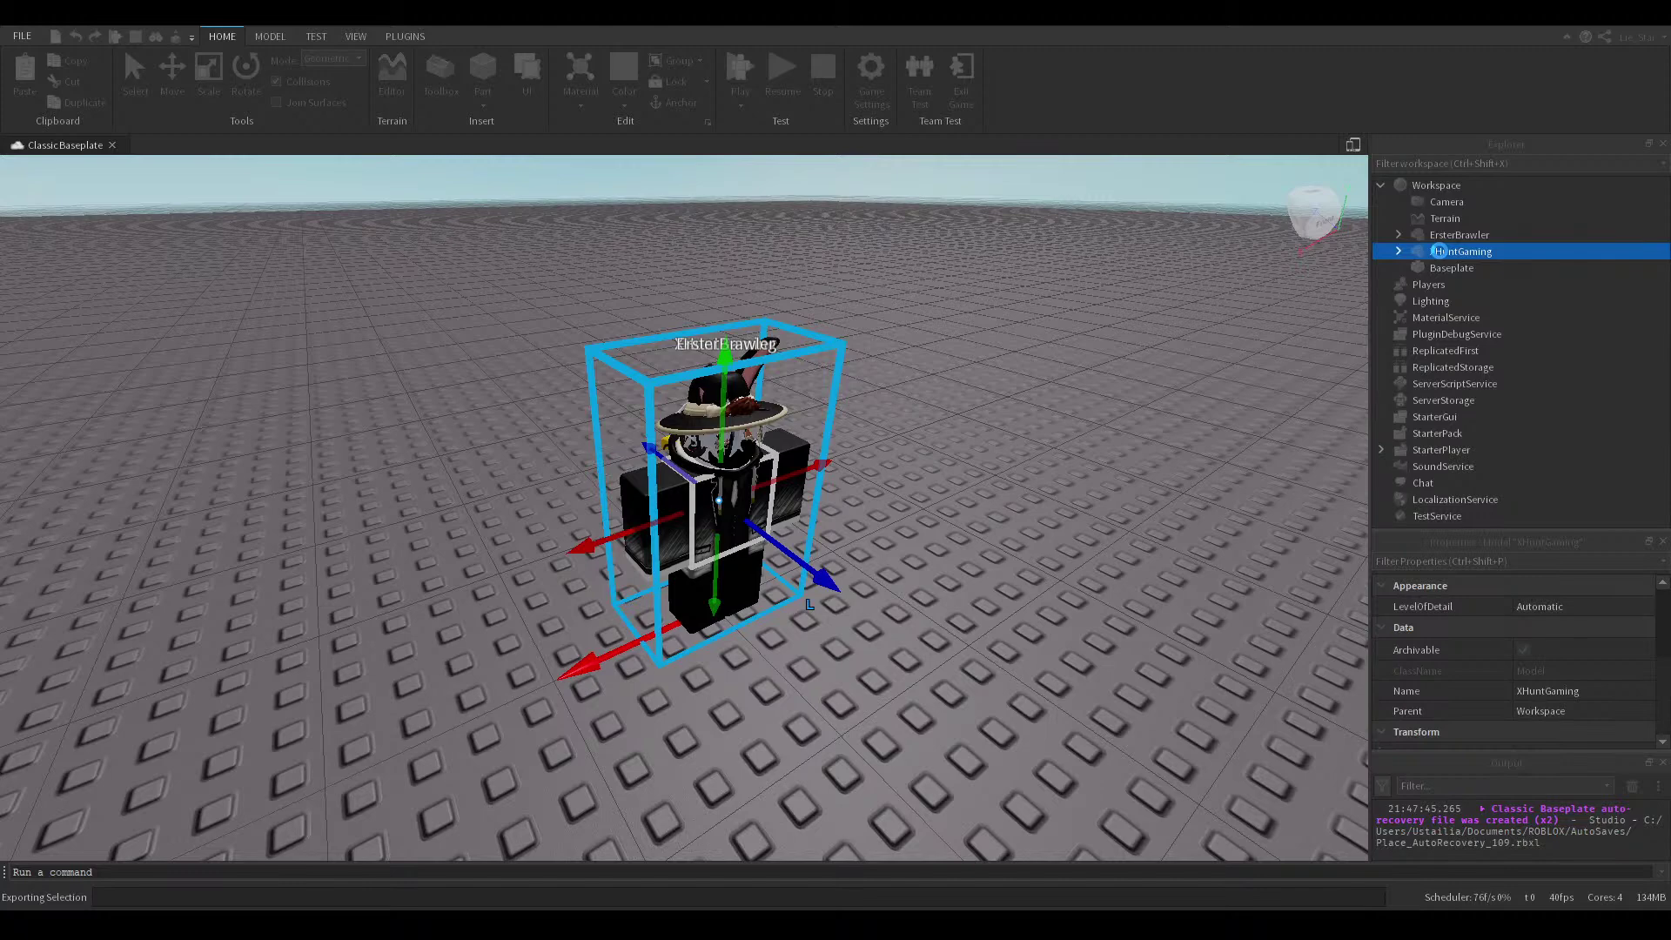
key(Delete)
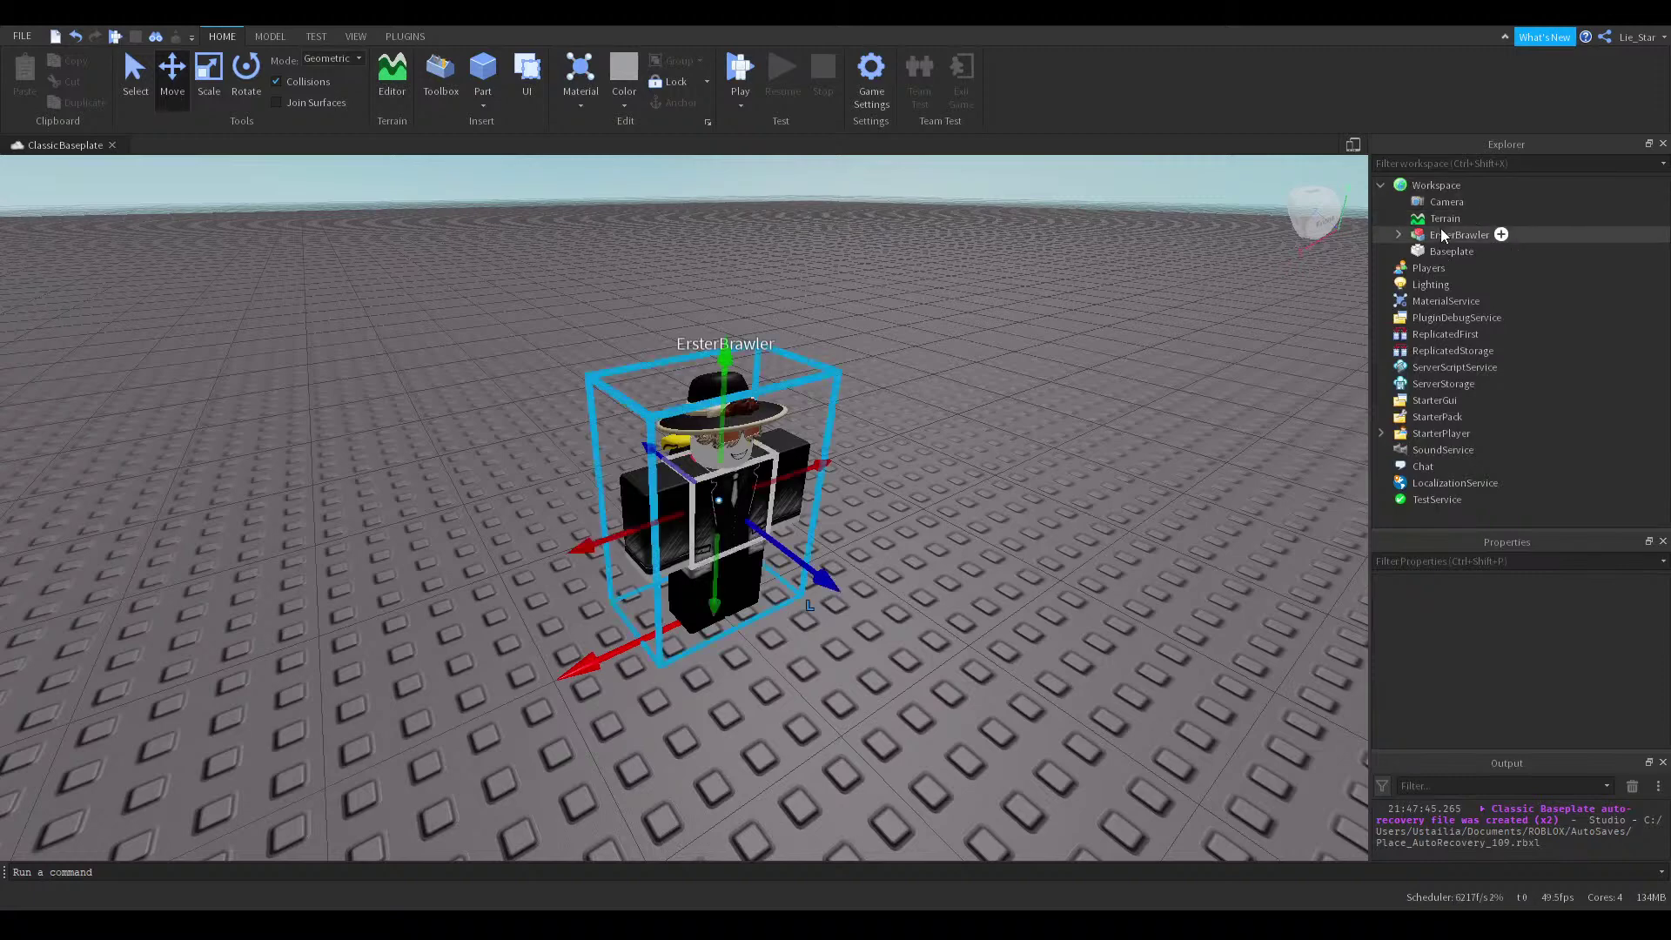
Delete the hat-wearing character and spawn it again at the origin with the Load Character plugin
click(1458, 235)
key(Delete)
click(405, 35)
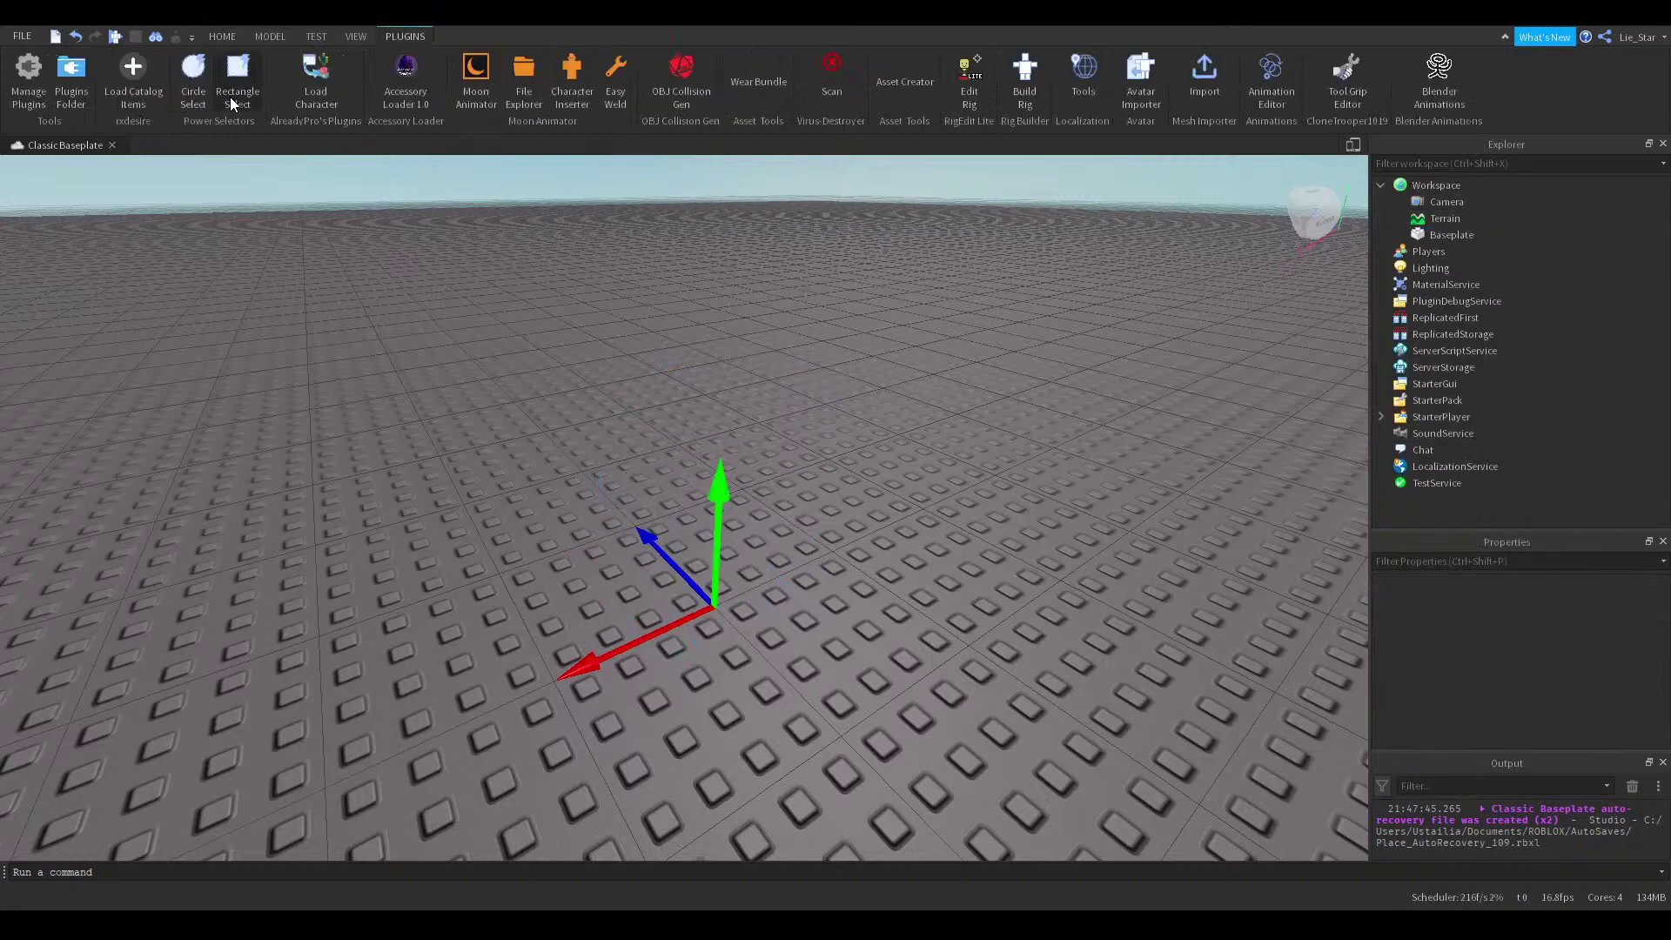
click(313, 76)
click(235, 568)
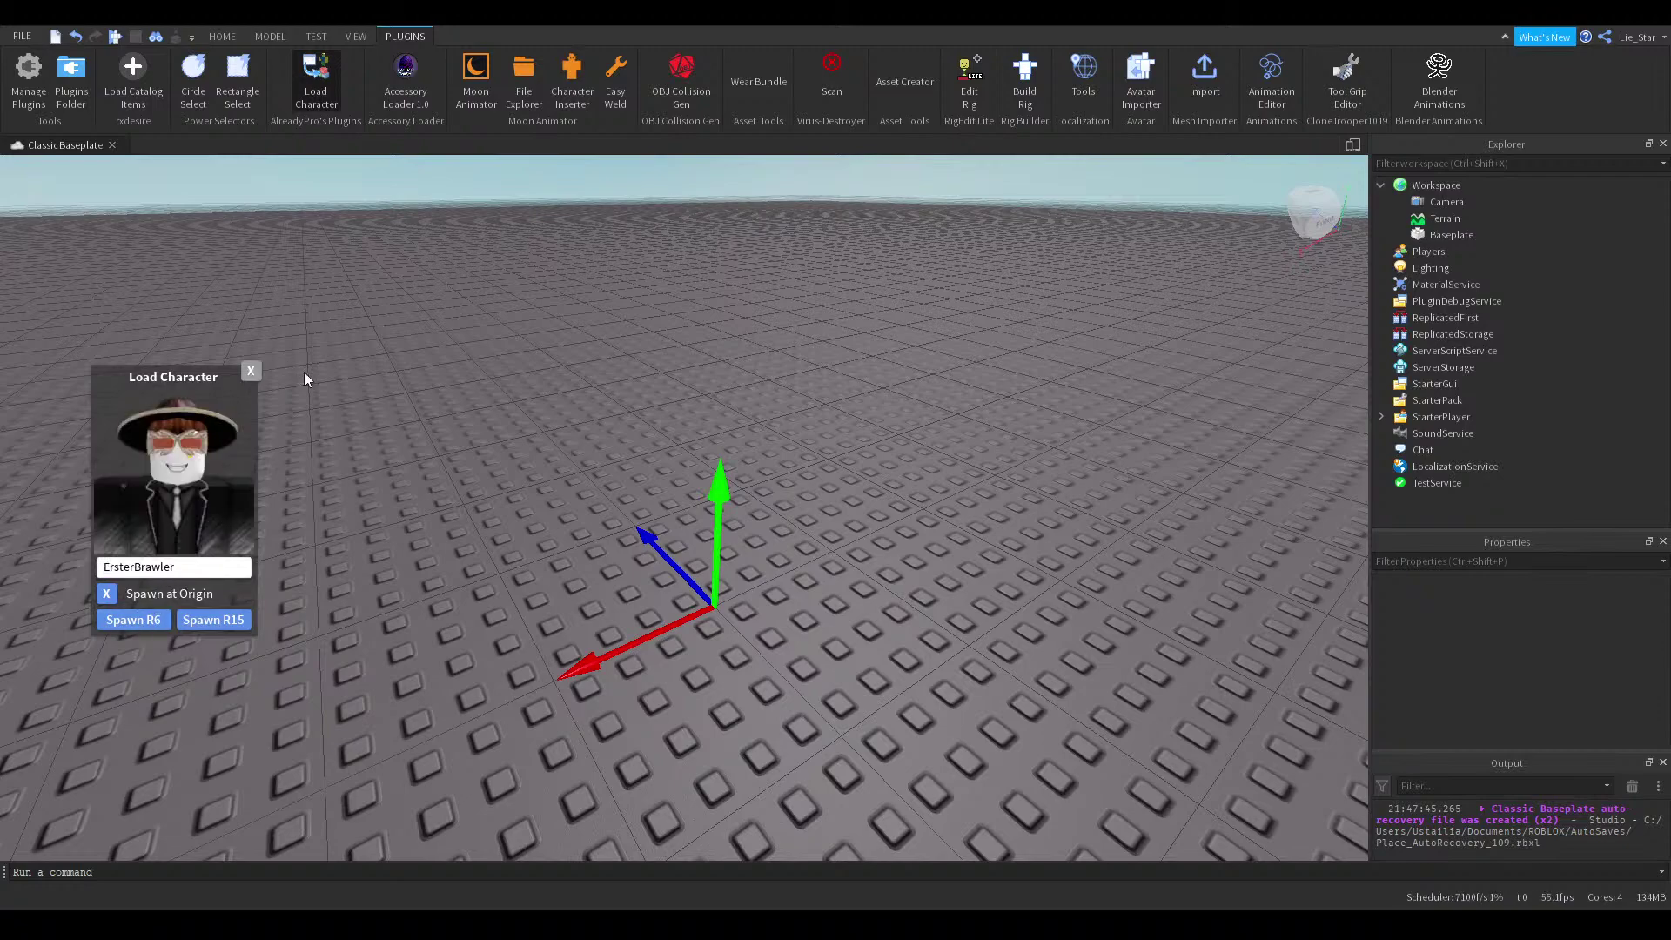
right_drag(785, 371, 903, 398)
key(s)
key(f)
key(w)
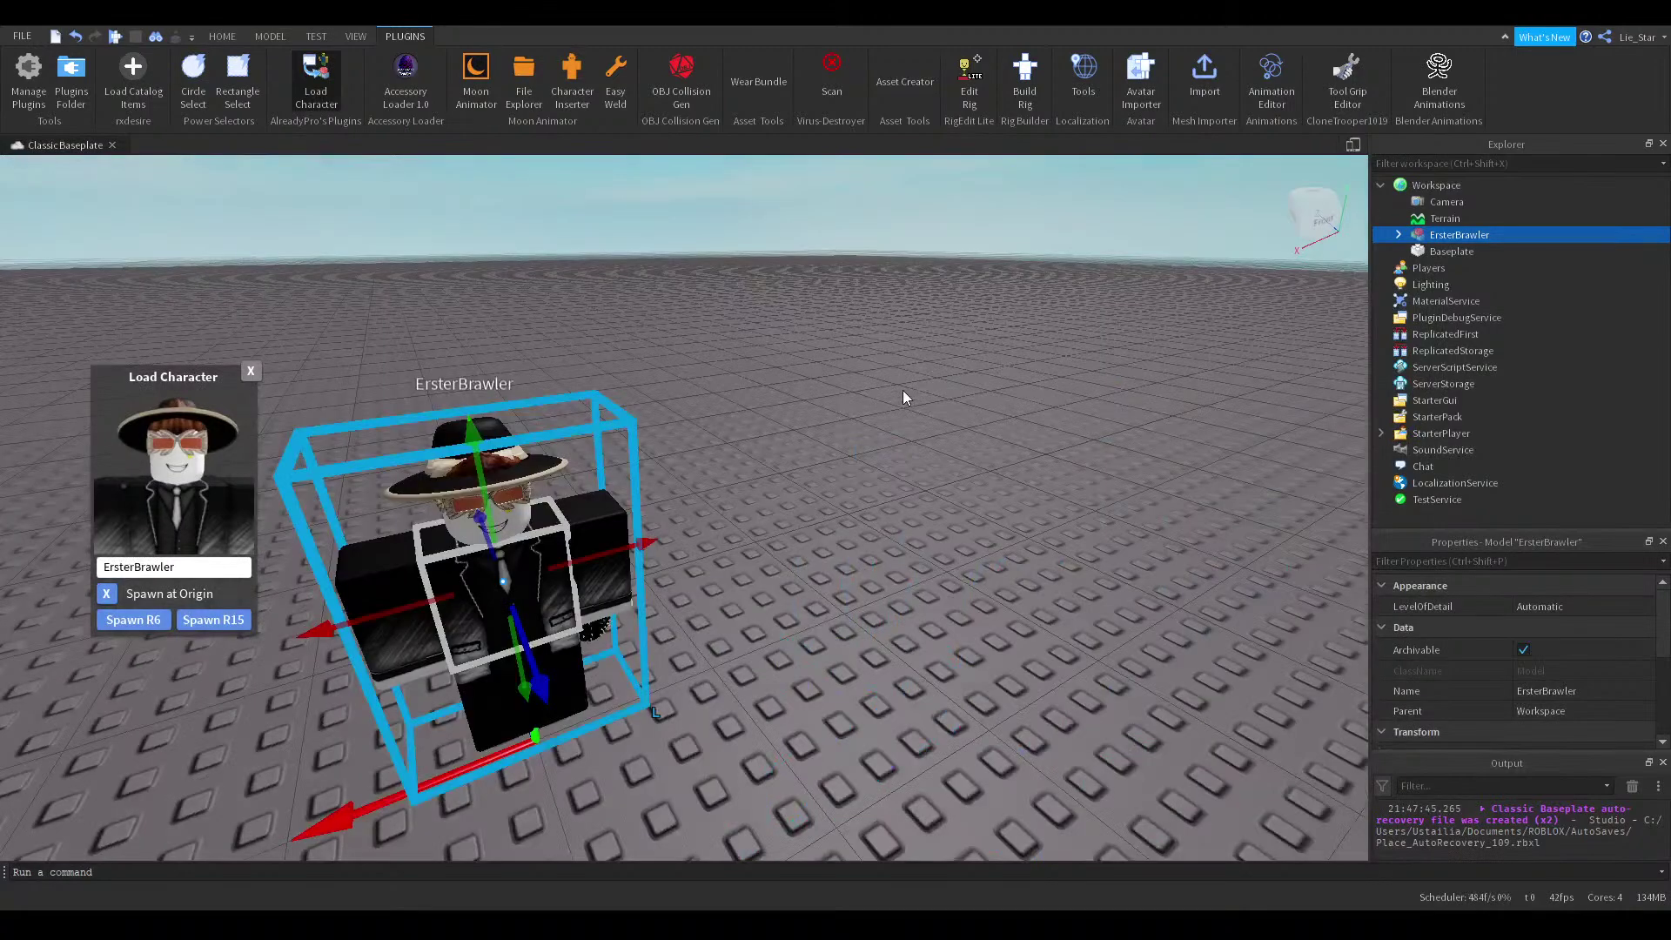
key(f)
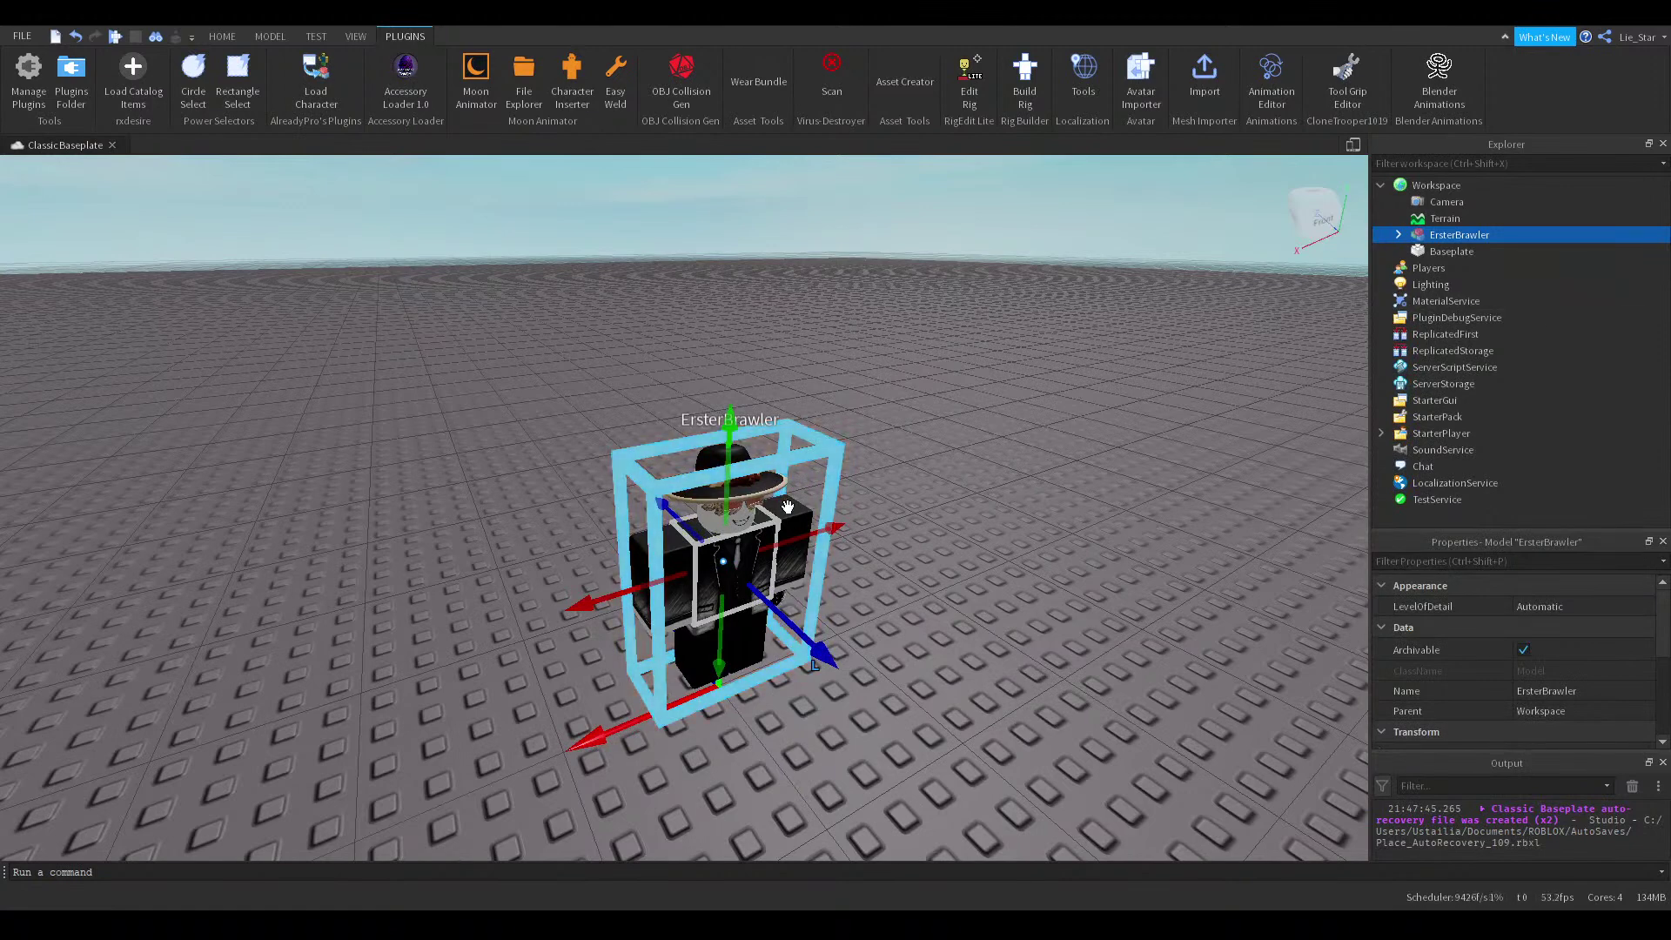
Delete the reloaded hat-wearing character from the workspace
key(Delete)
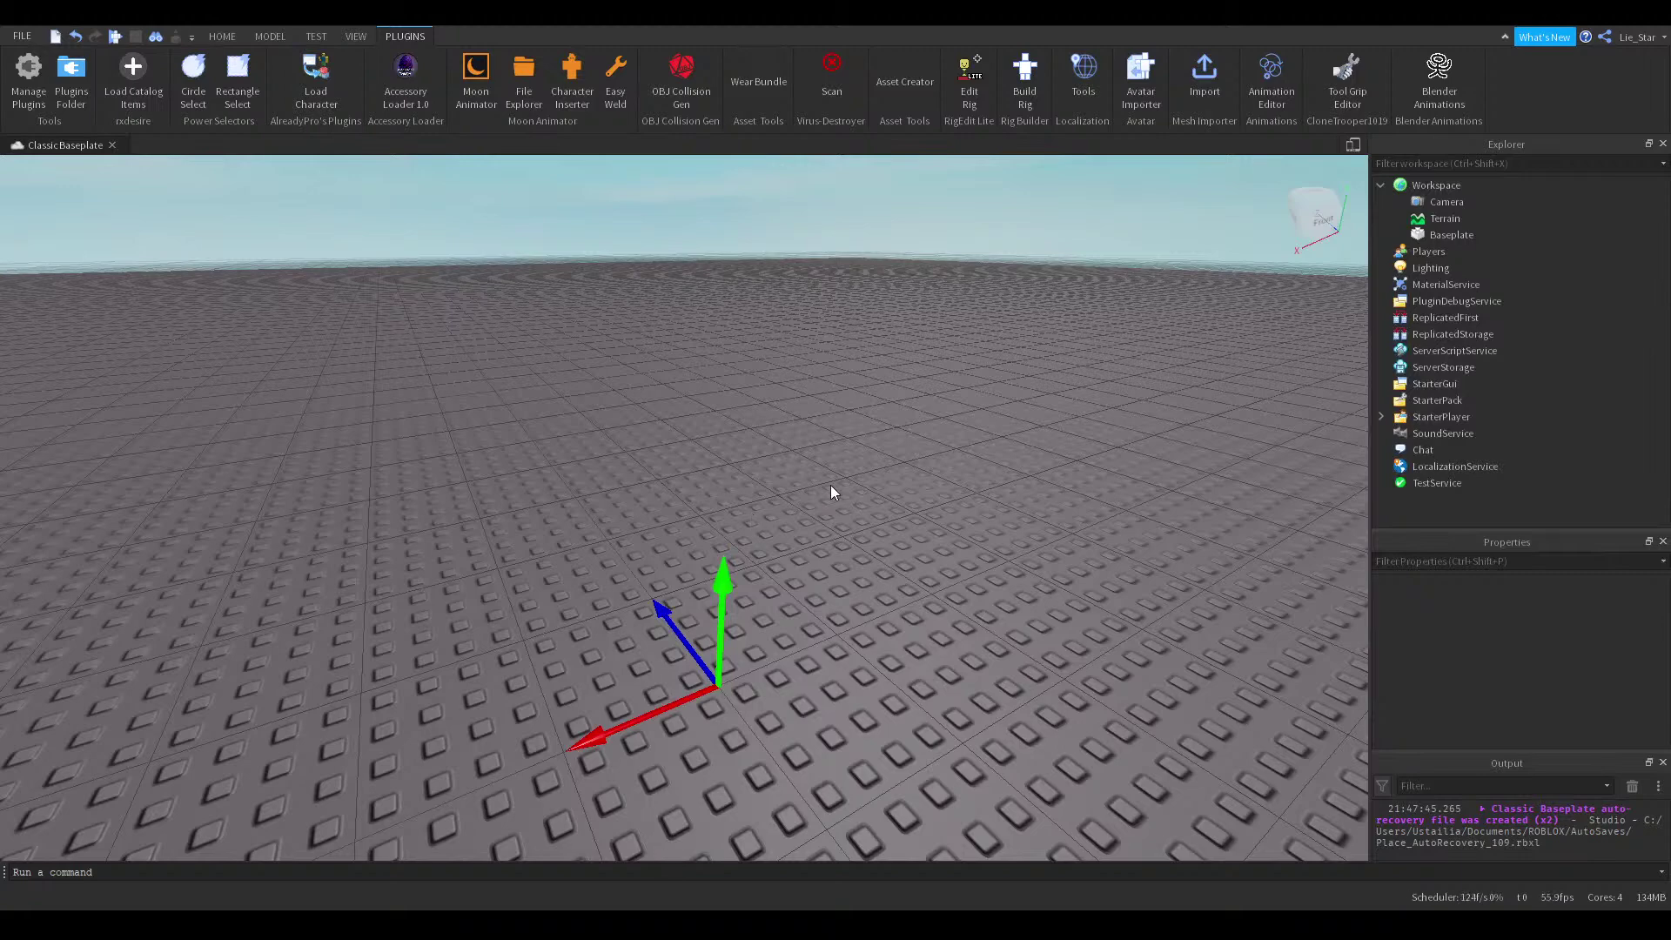
key(F5)
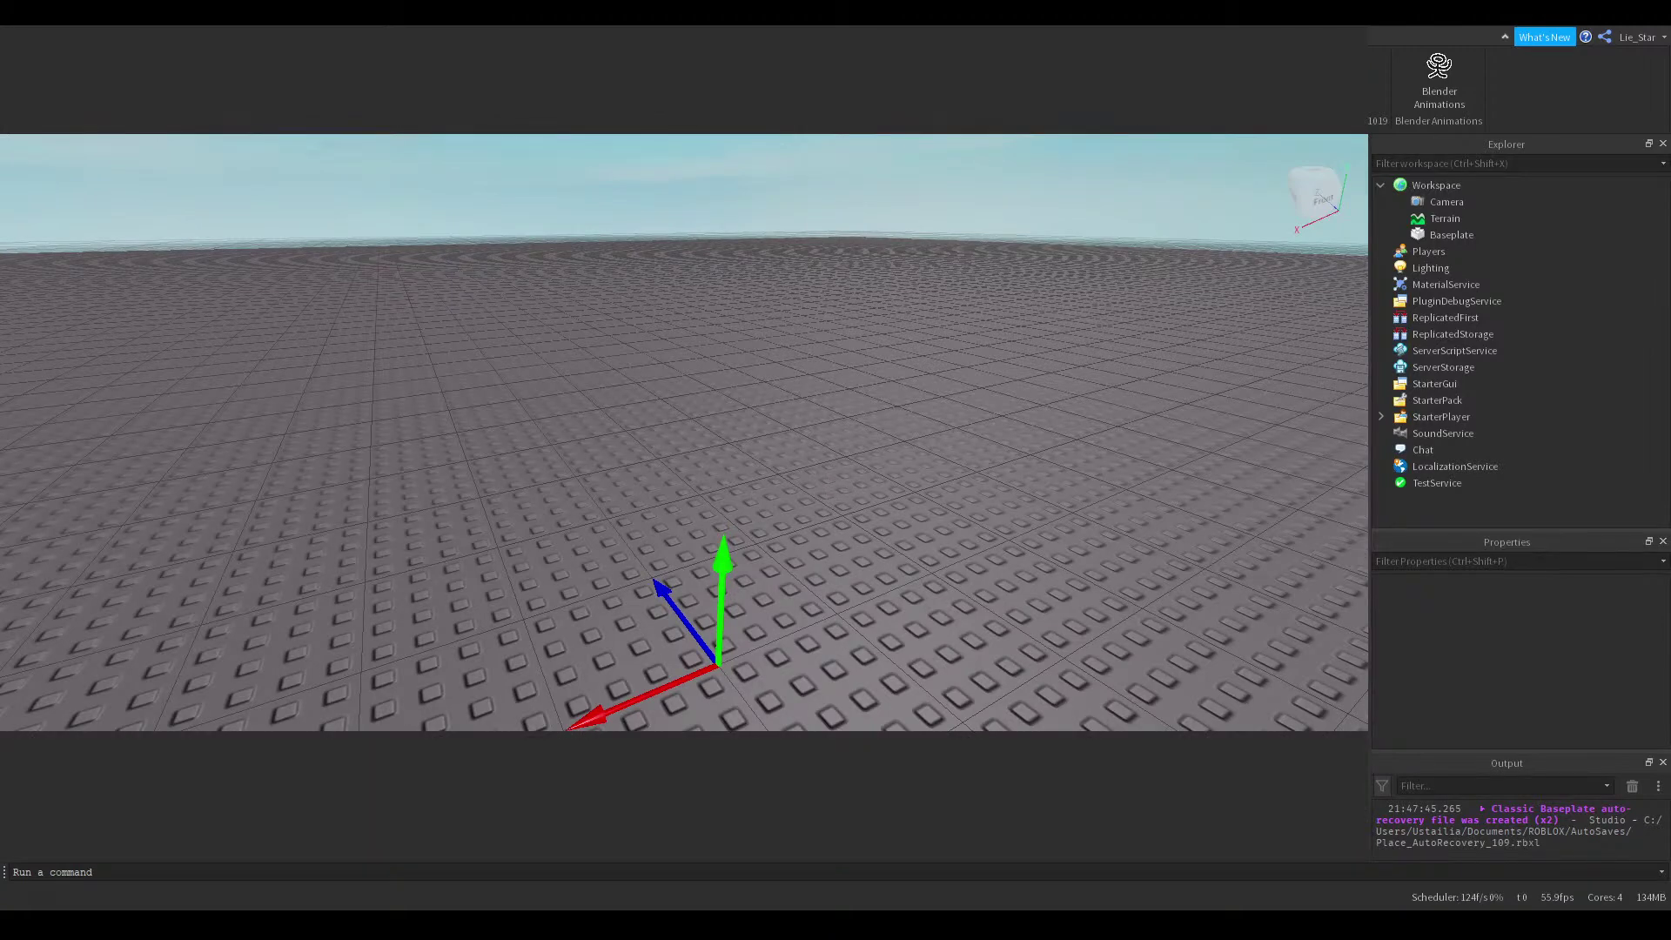
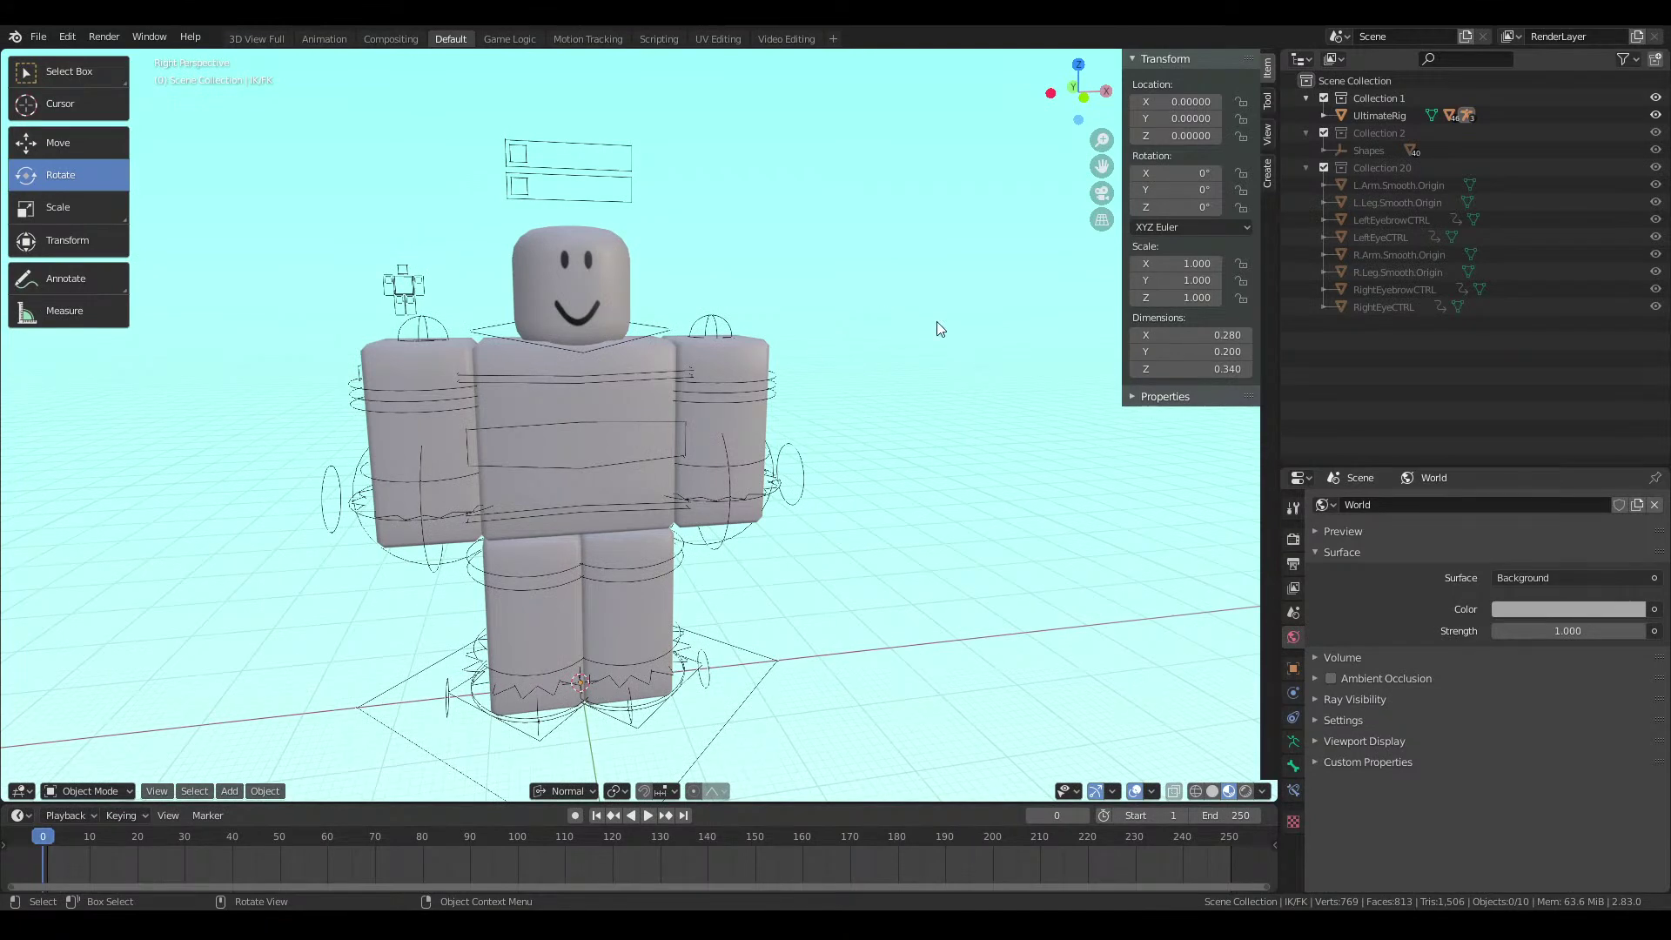
Switch to Blender, save gfx.blend and import the blonde pigtailed character's model into the rig scene
click(38, 39)
key(ctrl+s)
key(shift+grave)
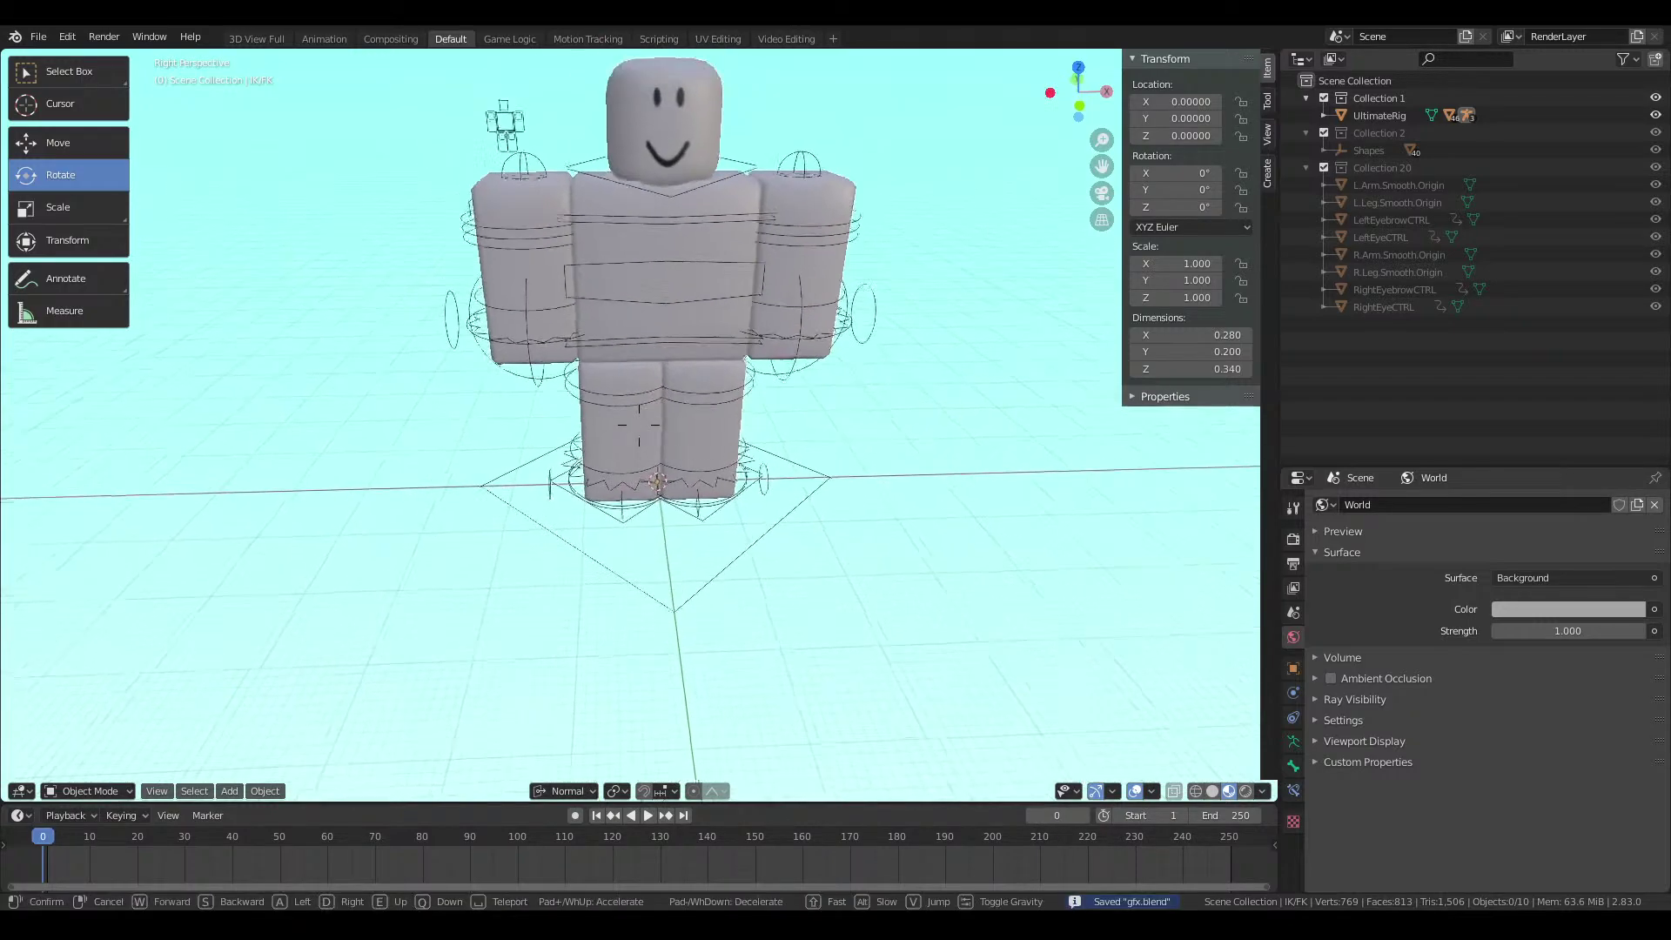
key(s)
key(w)
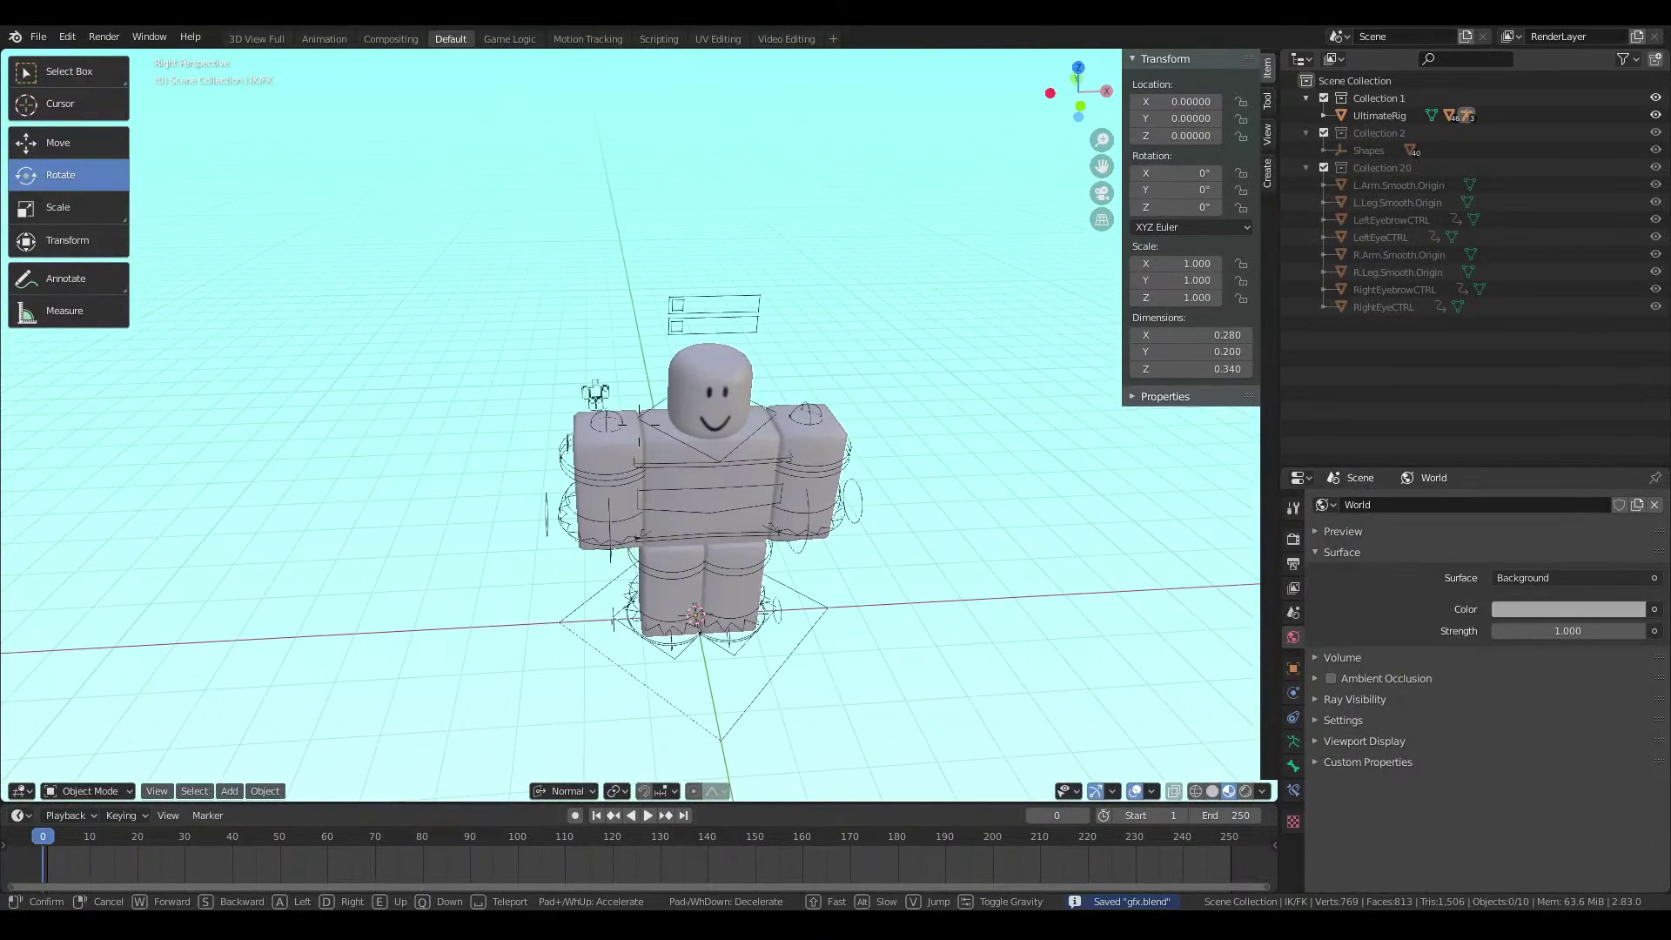
key(s)
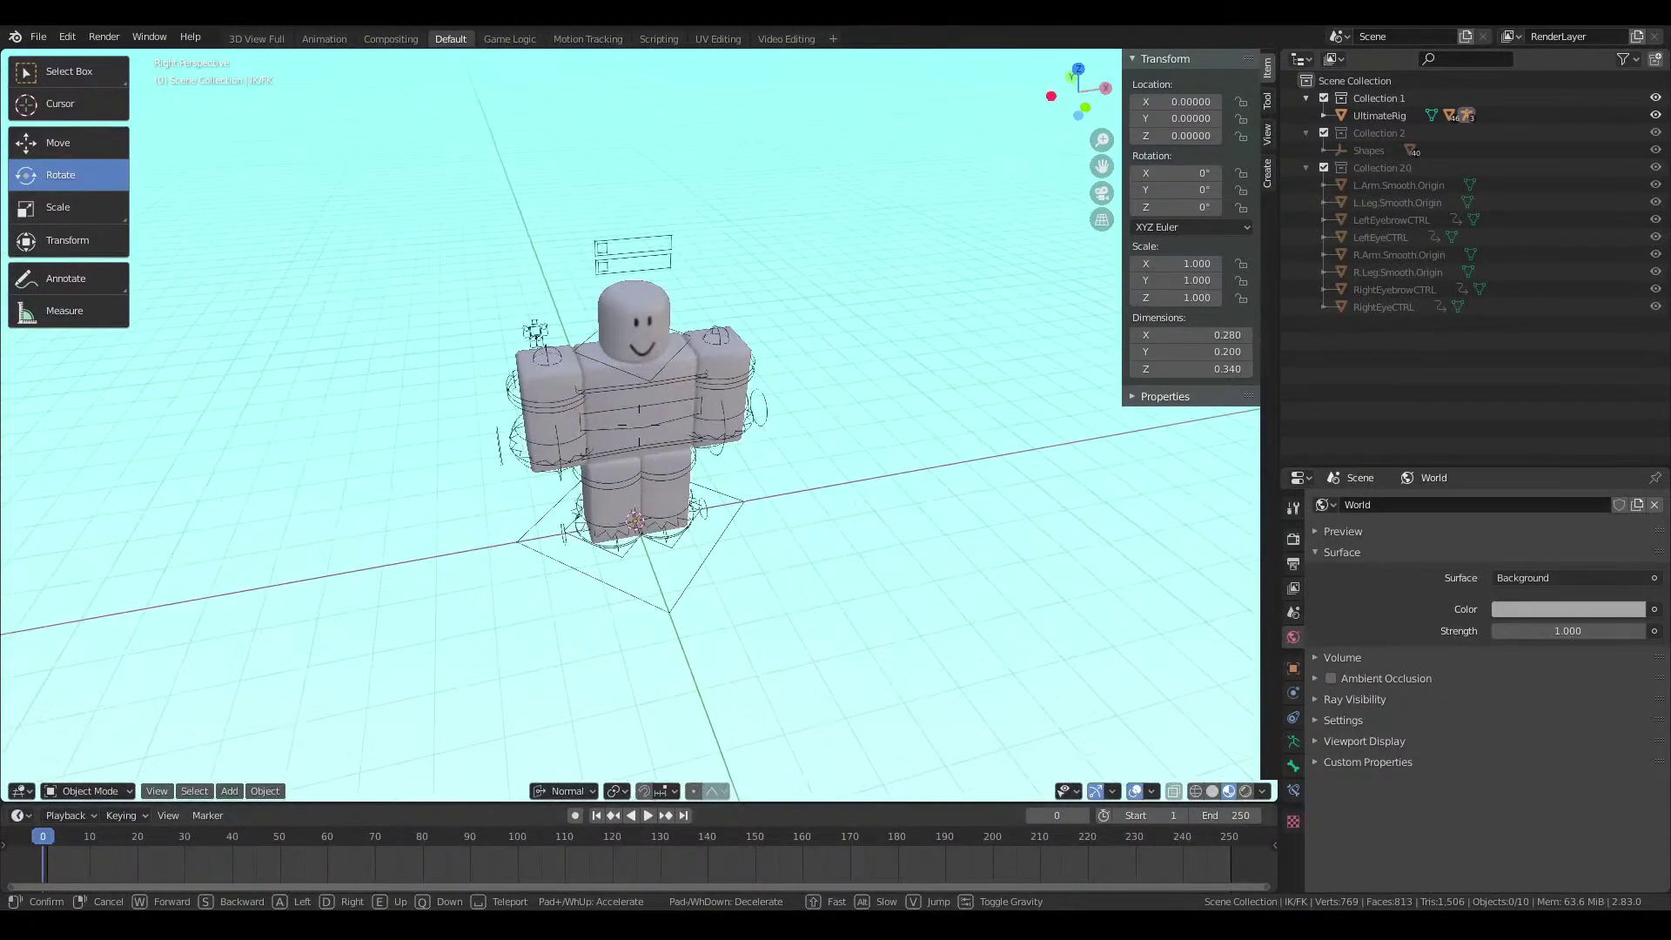
click(639, 425)
click(38, 36)
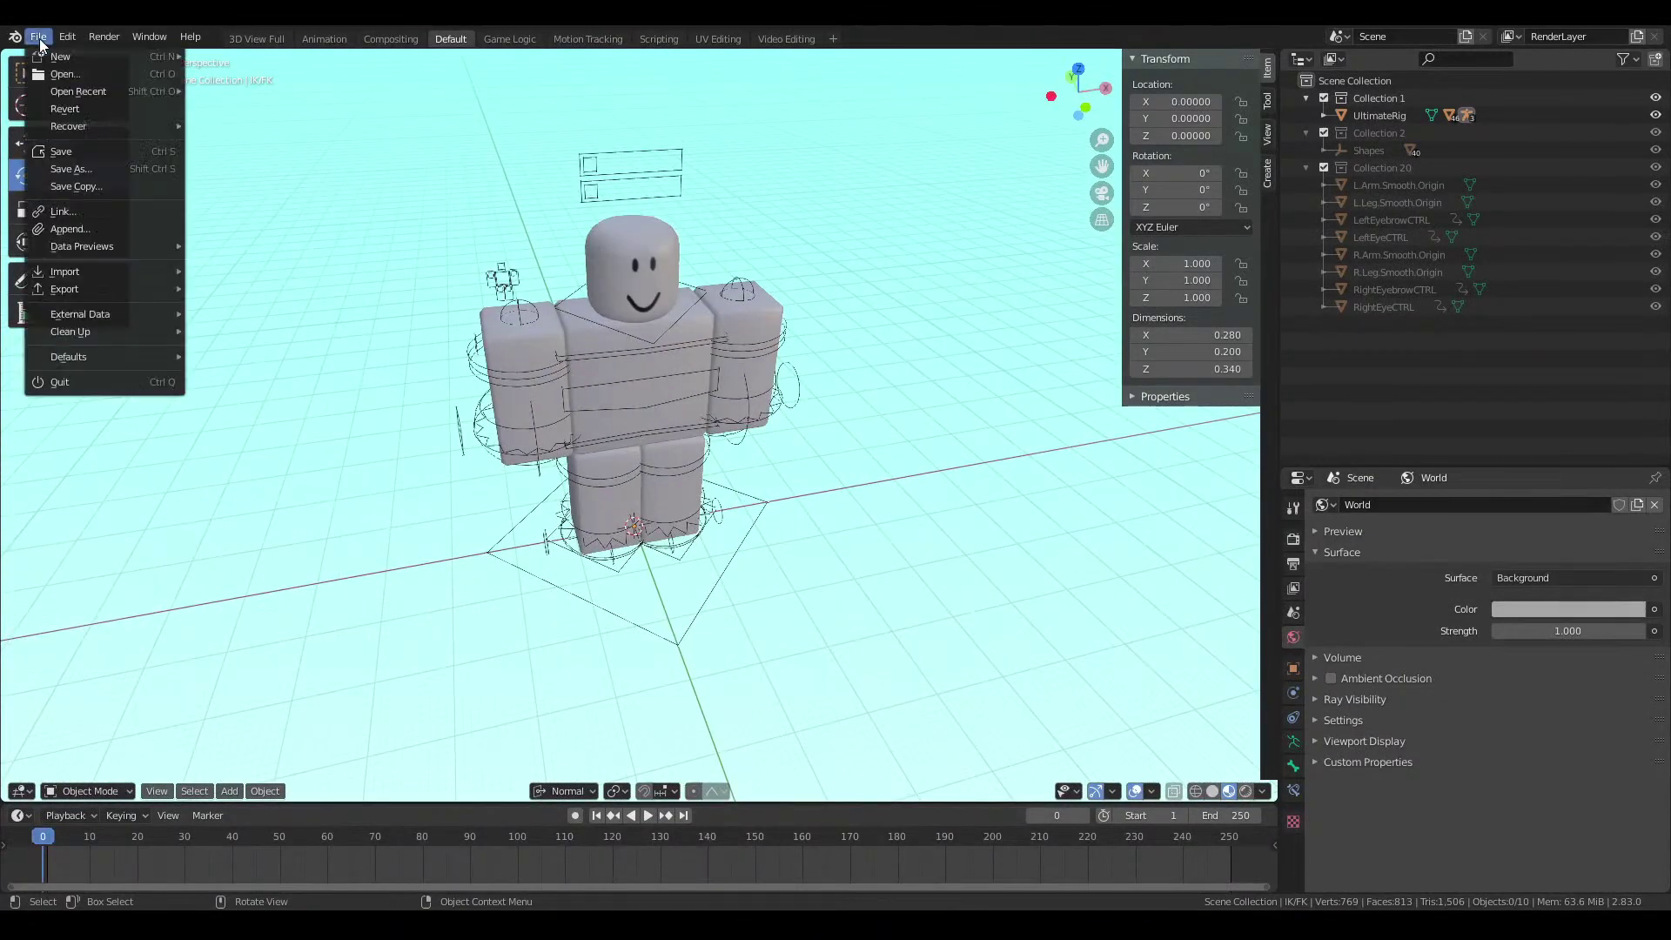
mouse_move(154, 273)
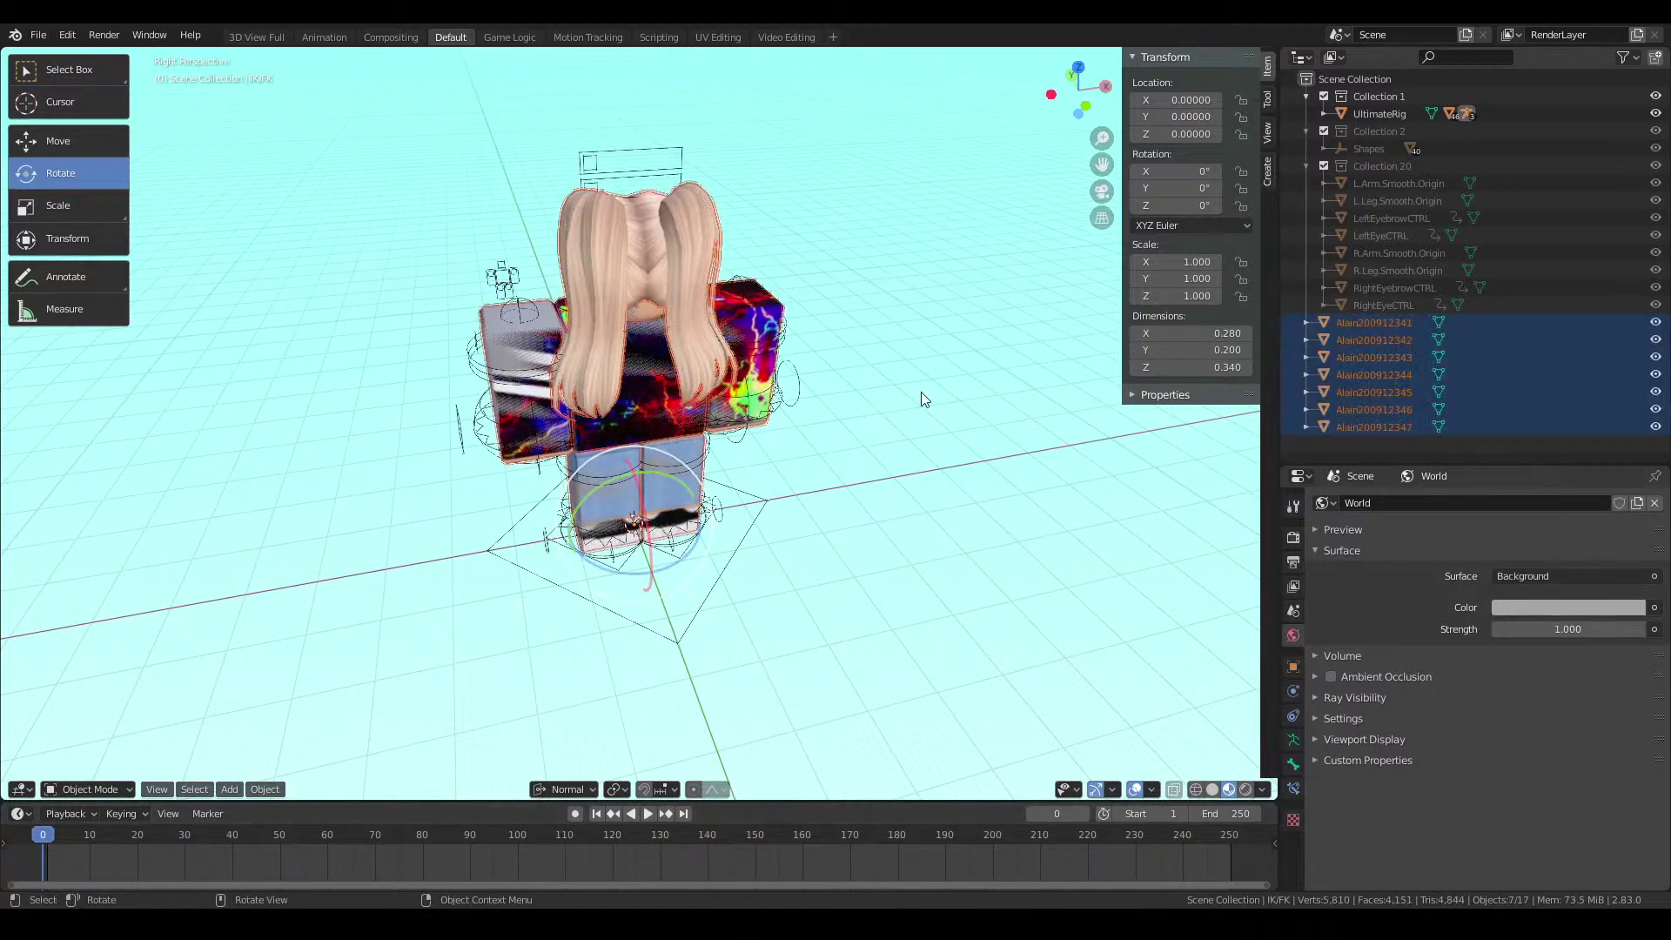
Select all imported parts of the blonde character and rotate them -180° about the Y axis
click(1350, 325)
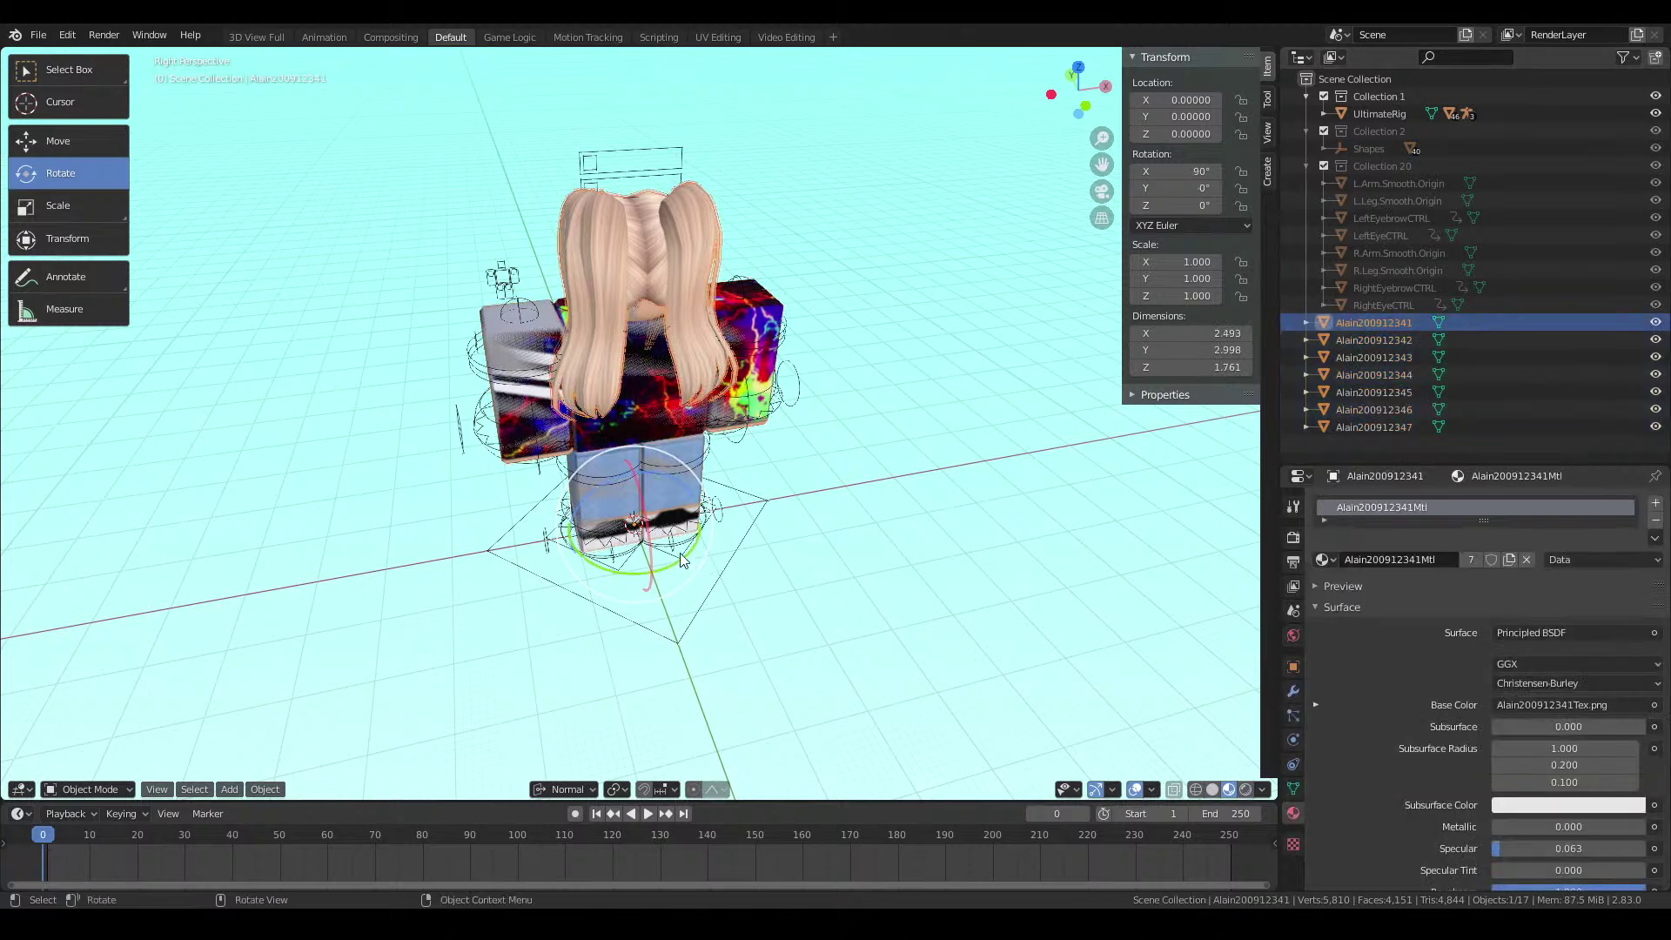
drag(687, 566, 588, 464)
key(ctrl+z)
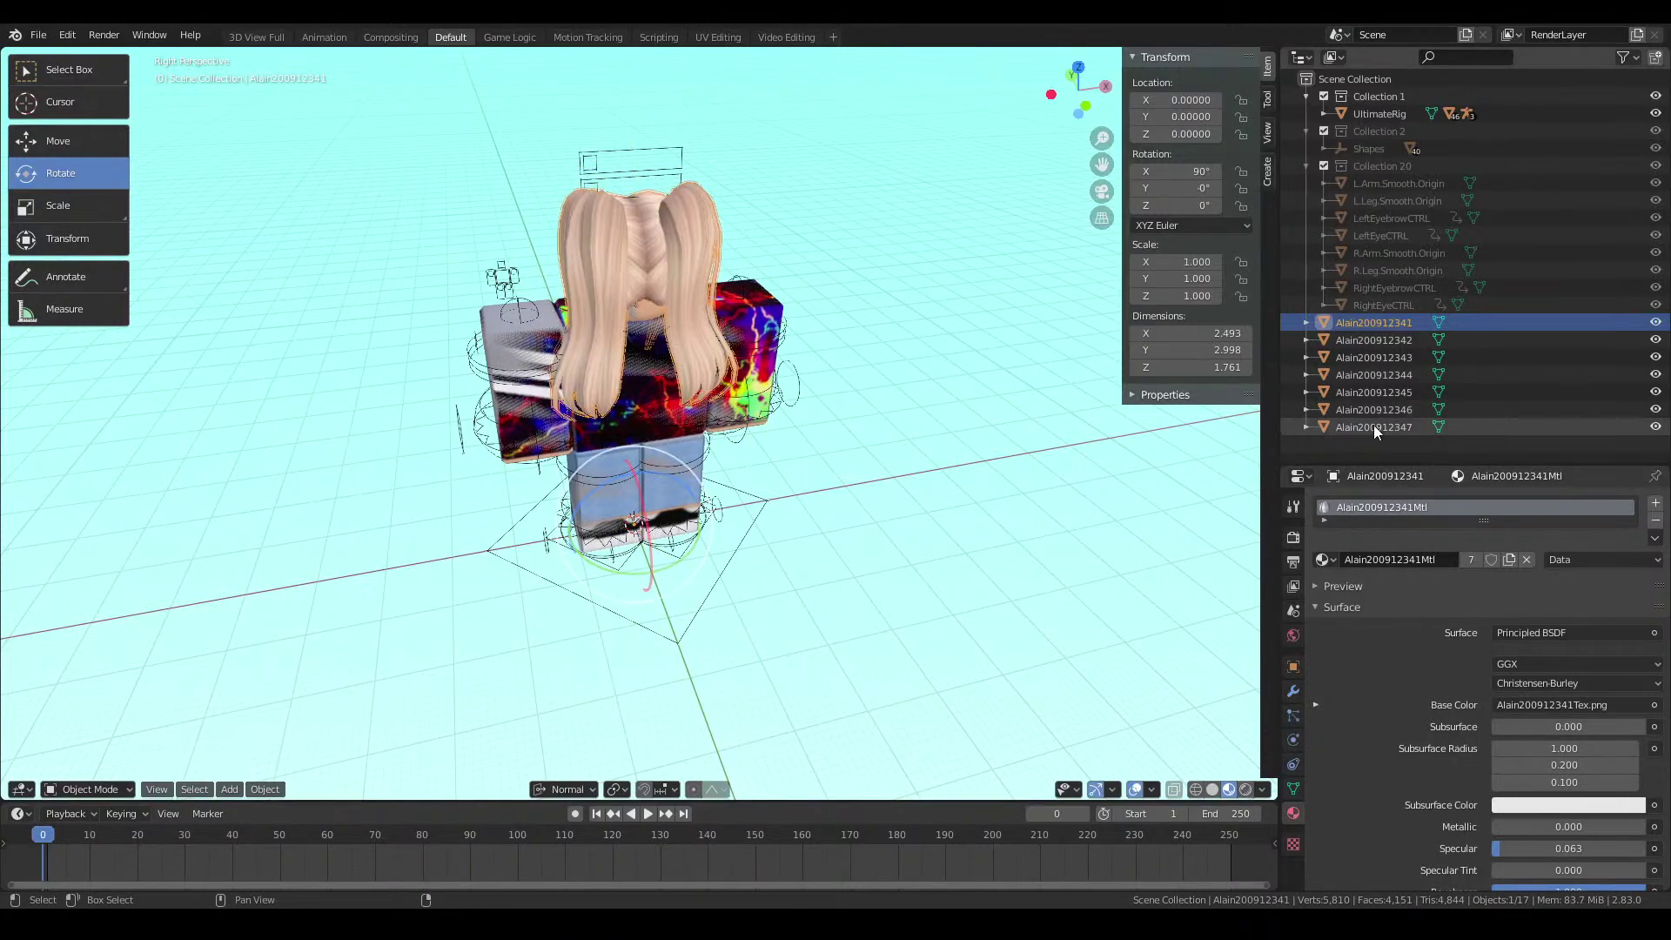
shift+click(1373, 426)
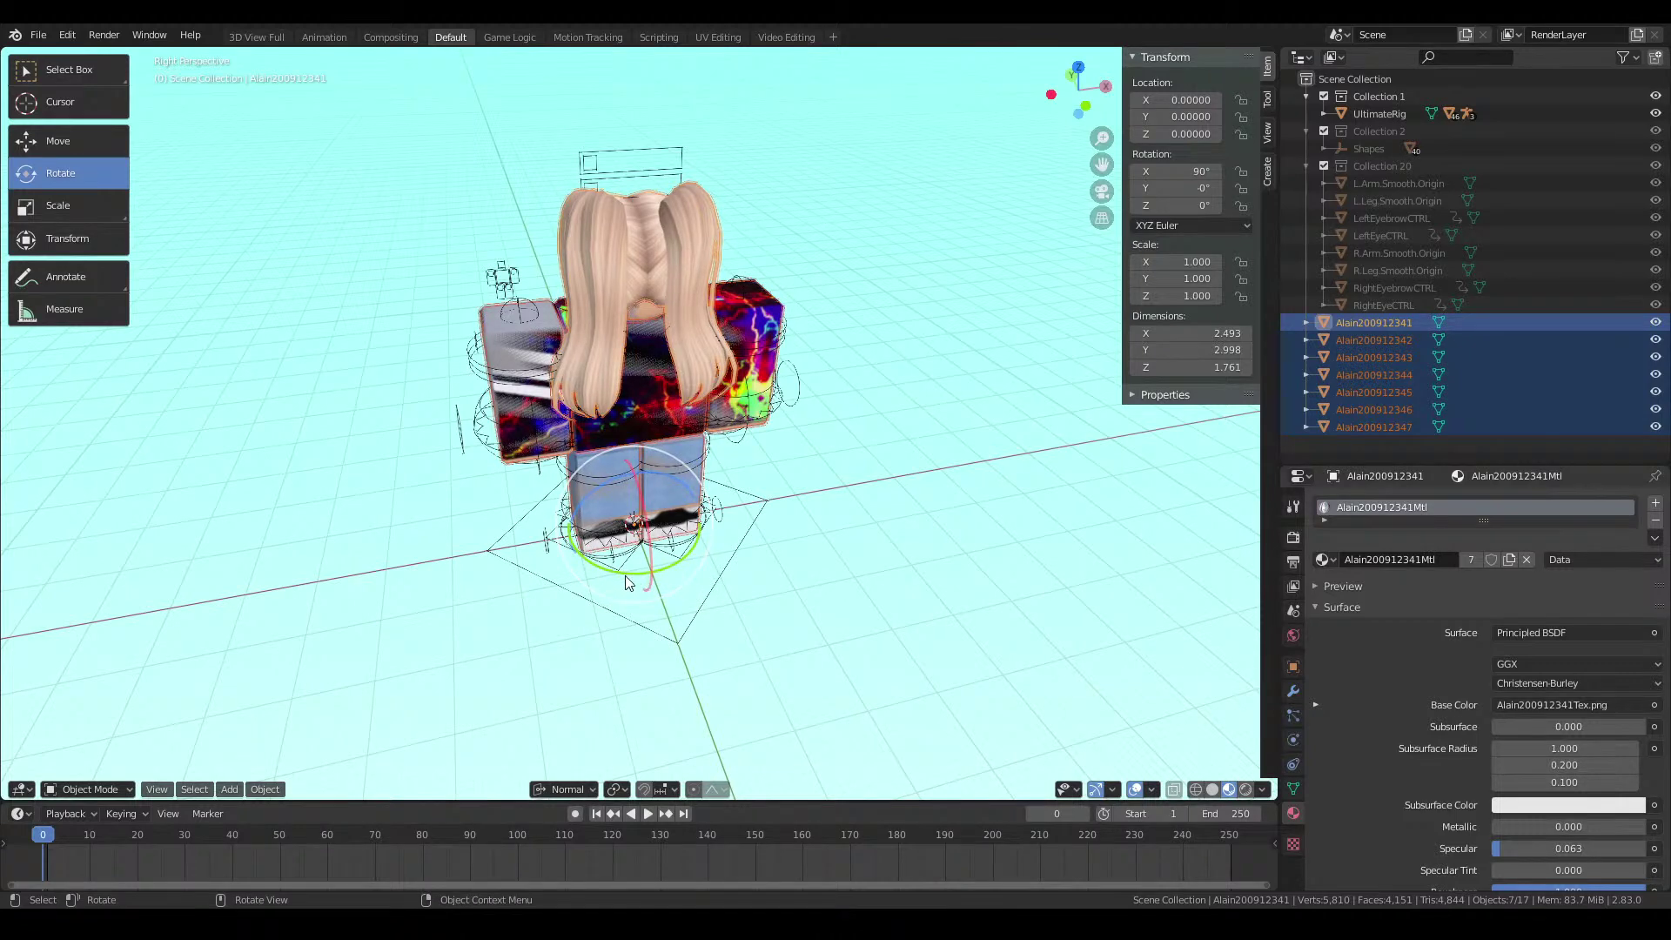
drag(625, 582, 657, 441)
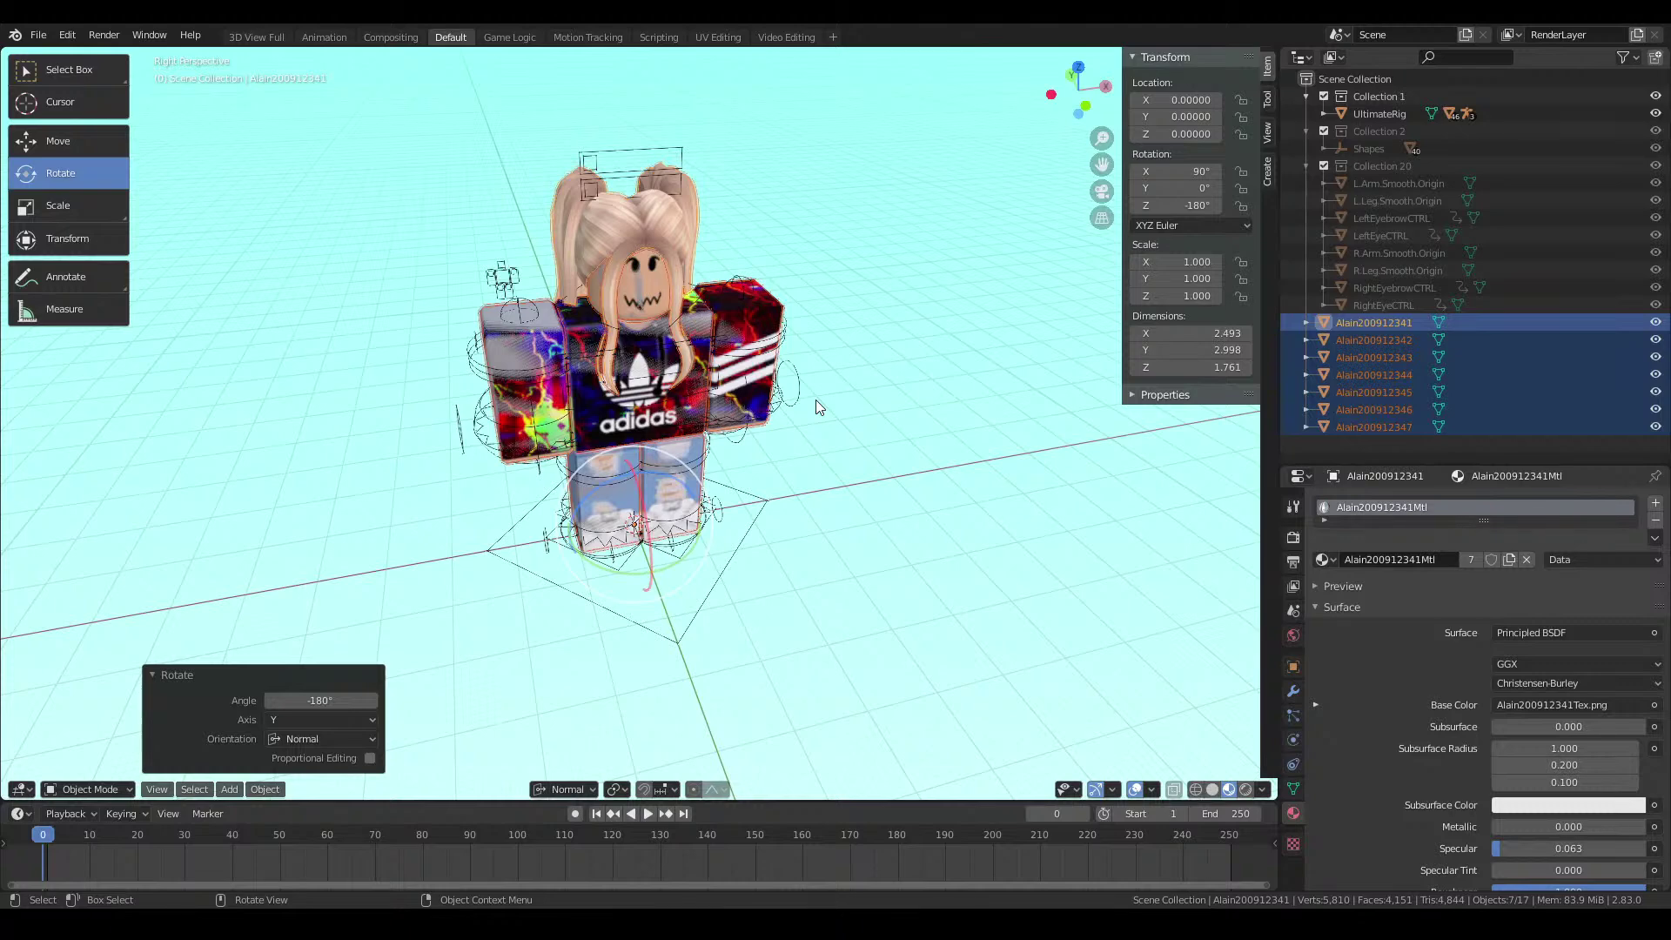
Delete the imported head, torso, arm and leg meshes, keeping only the character's blonde hair
click(1361, 425)
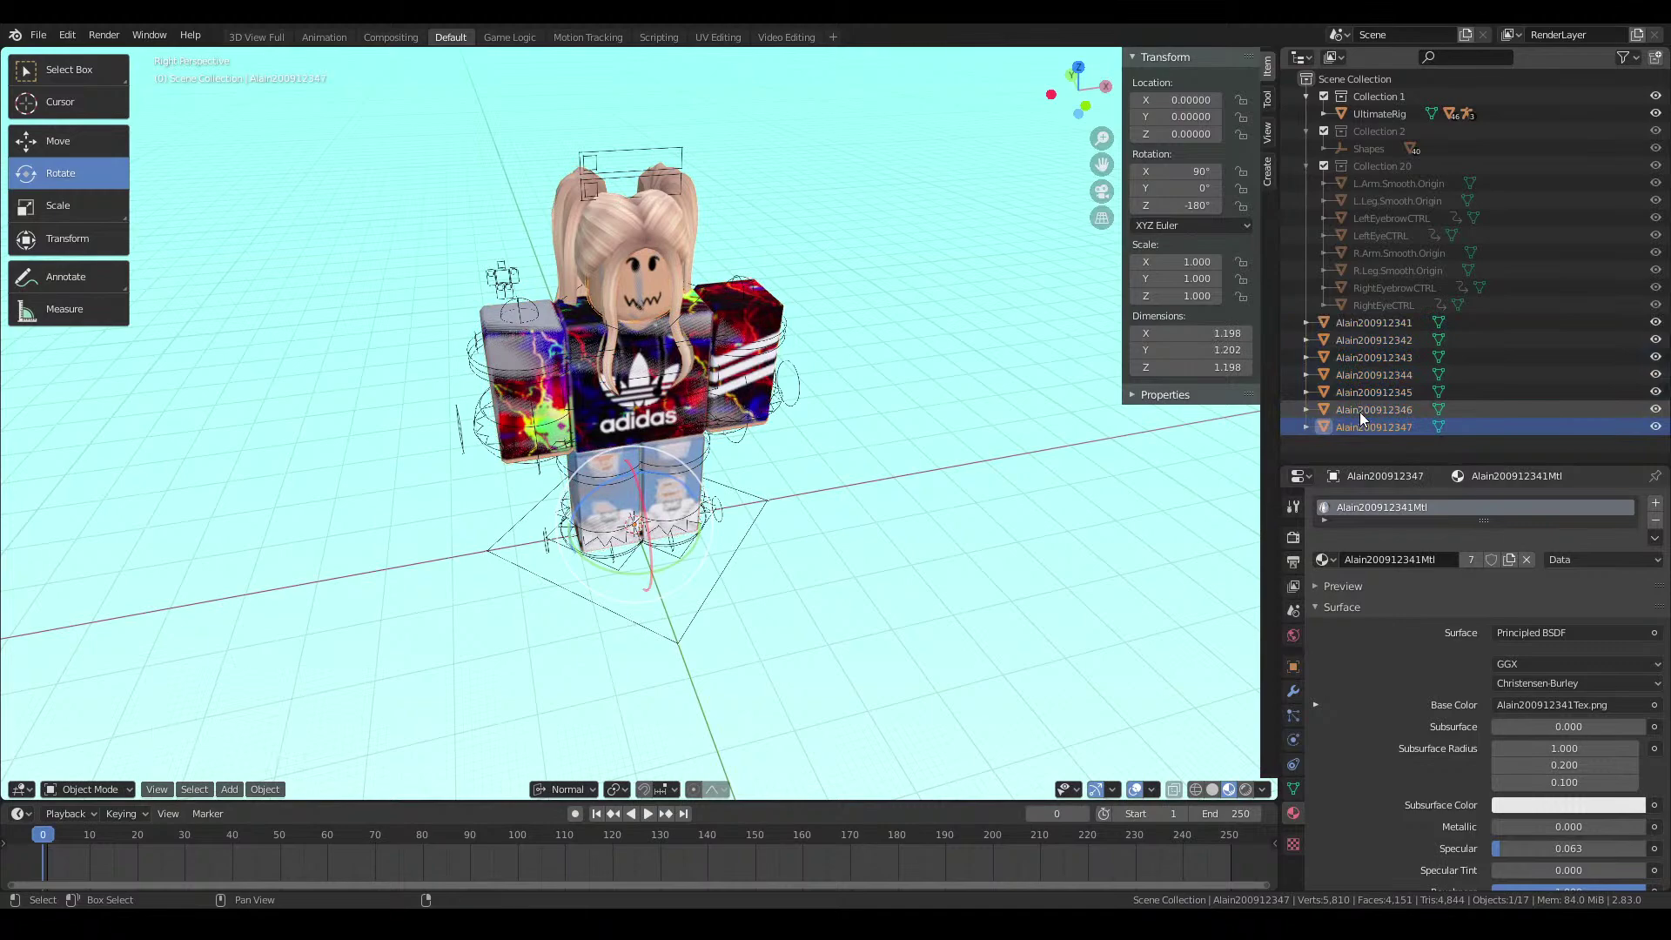
shift+click(1359, 411)
shift+click(1355, 390)
shift+click(1349, 372)
shift+click(1349, 357)
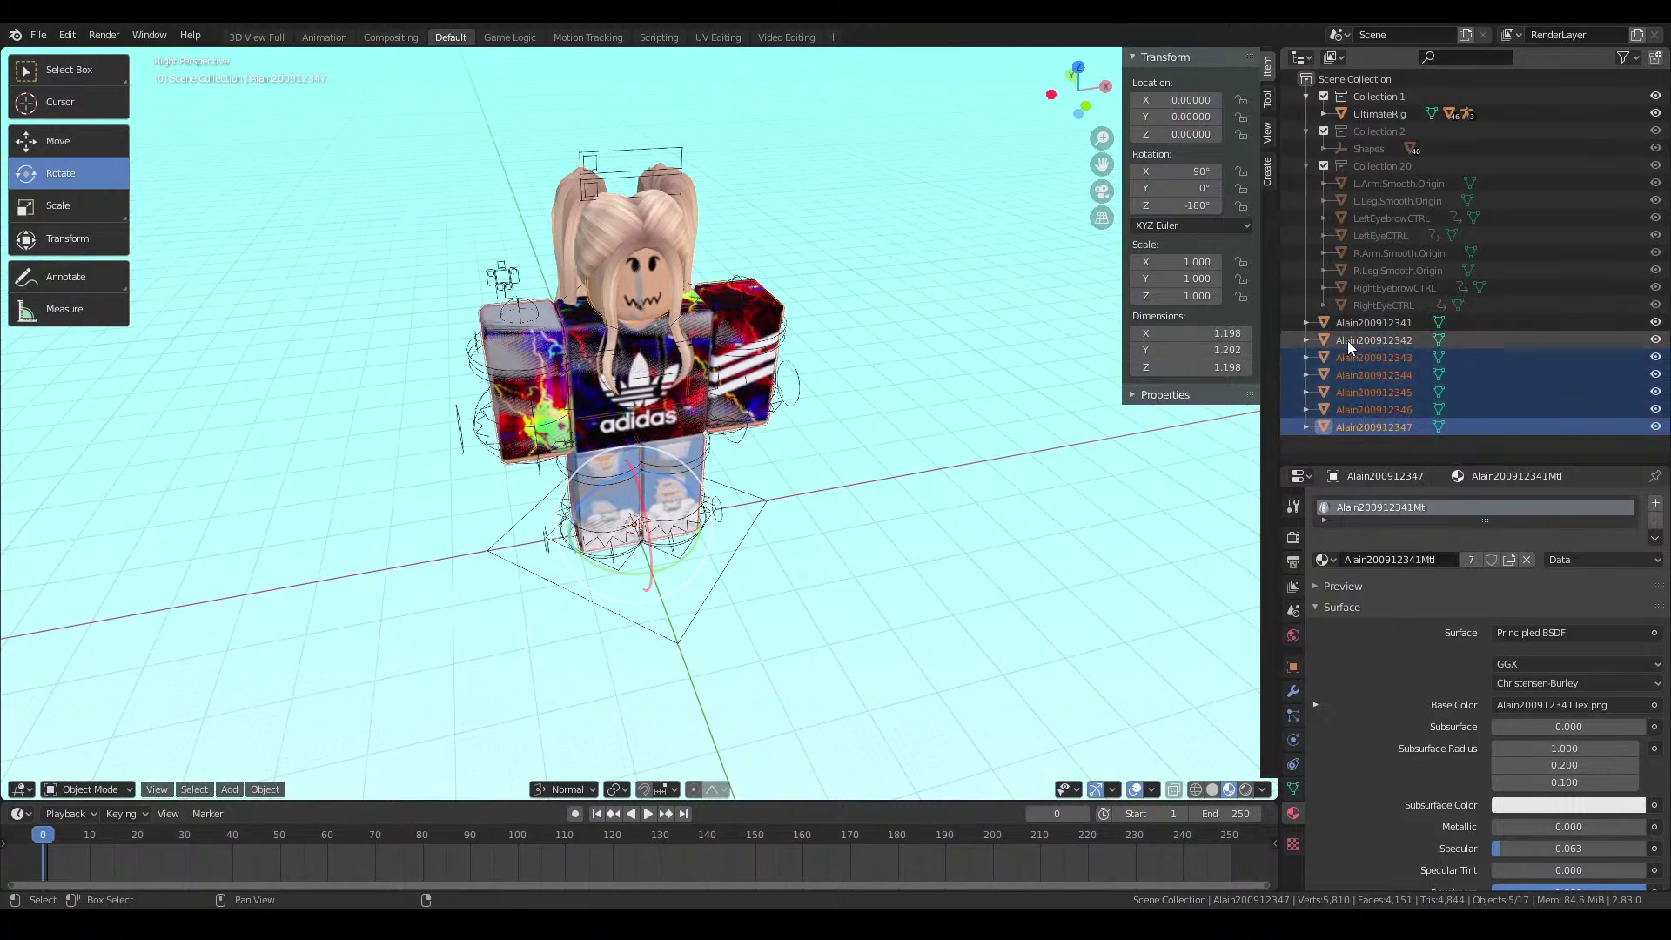
shift+click(1347, 341)
key(shift+grave)
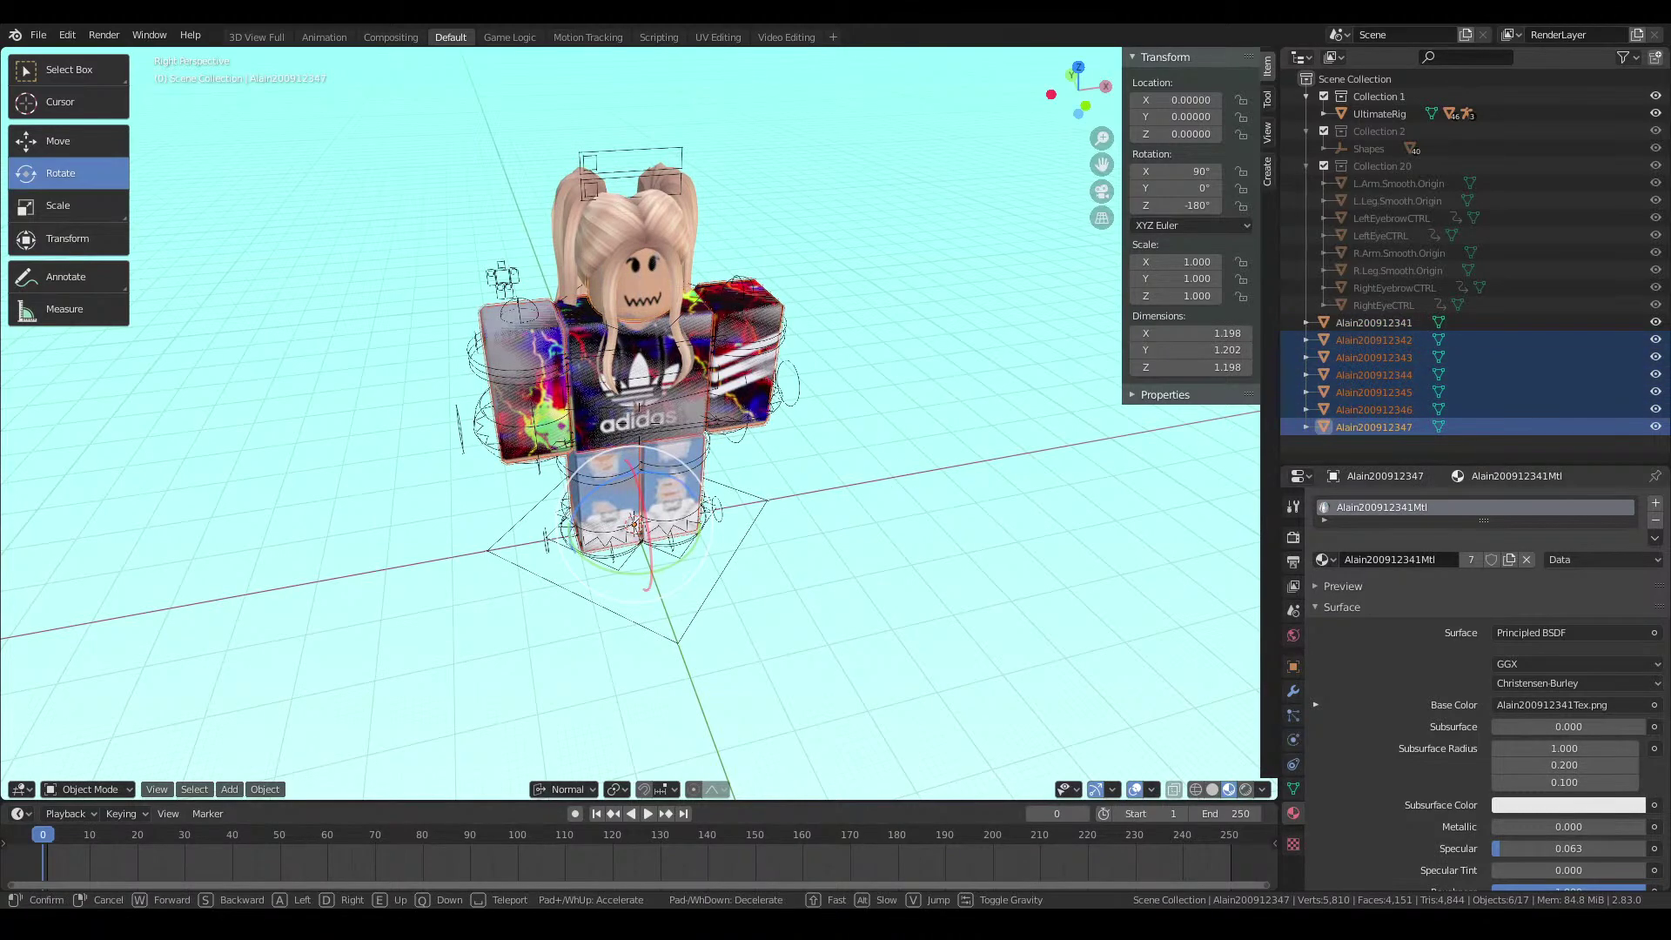
key(w)
key(s)
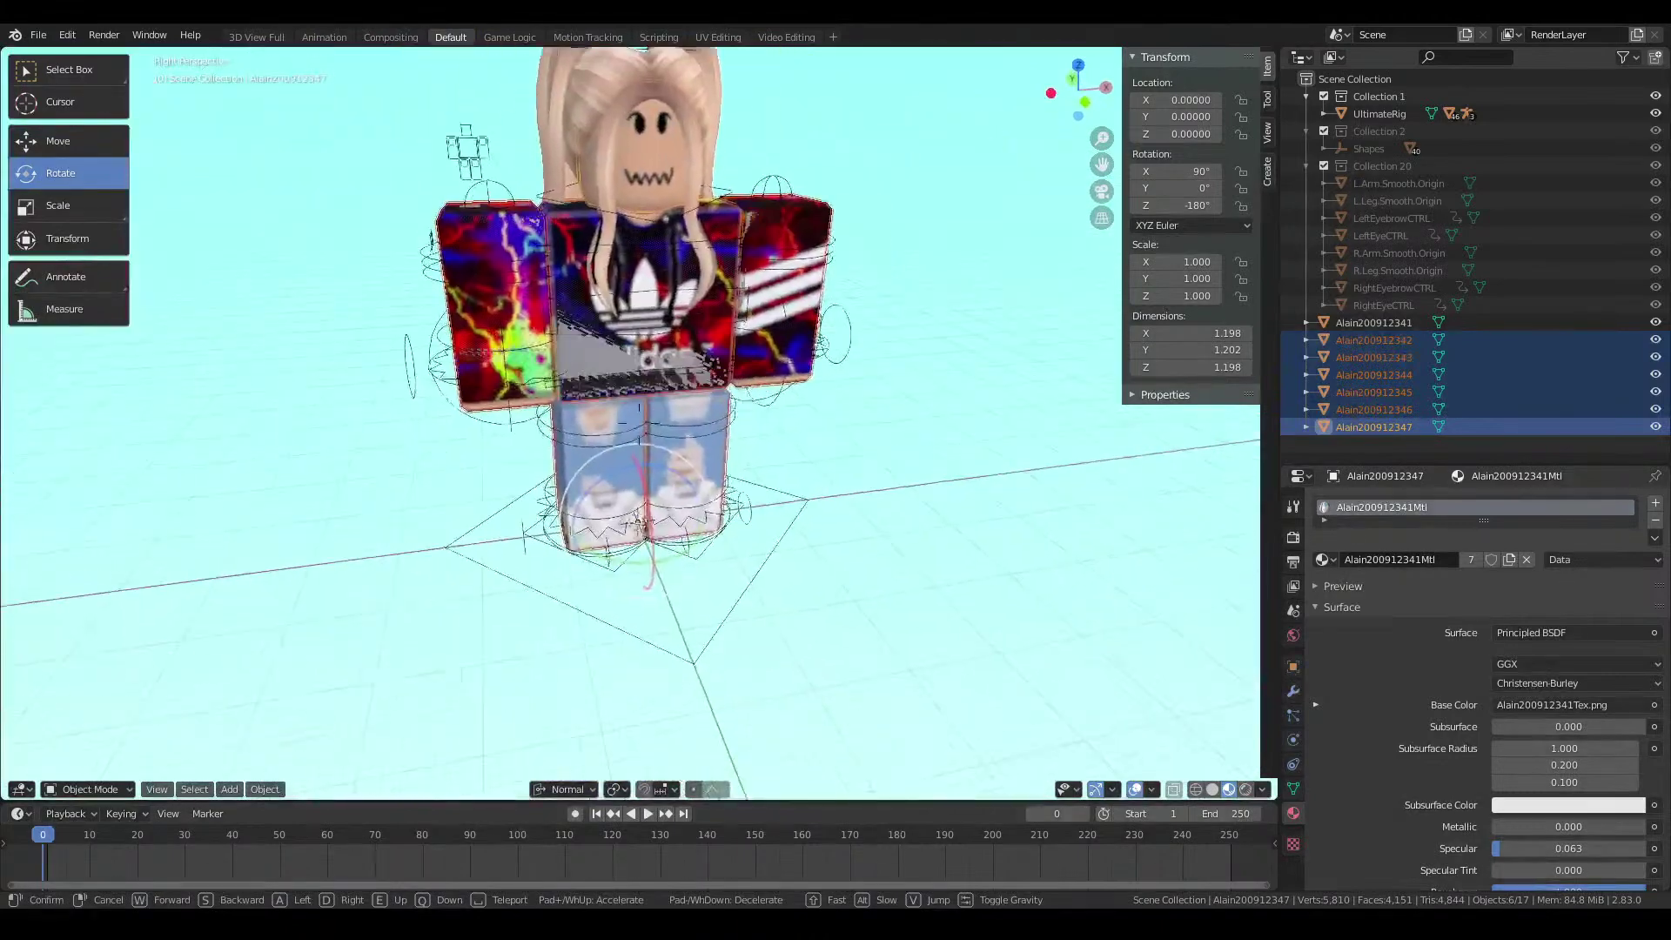
click(584, 381)
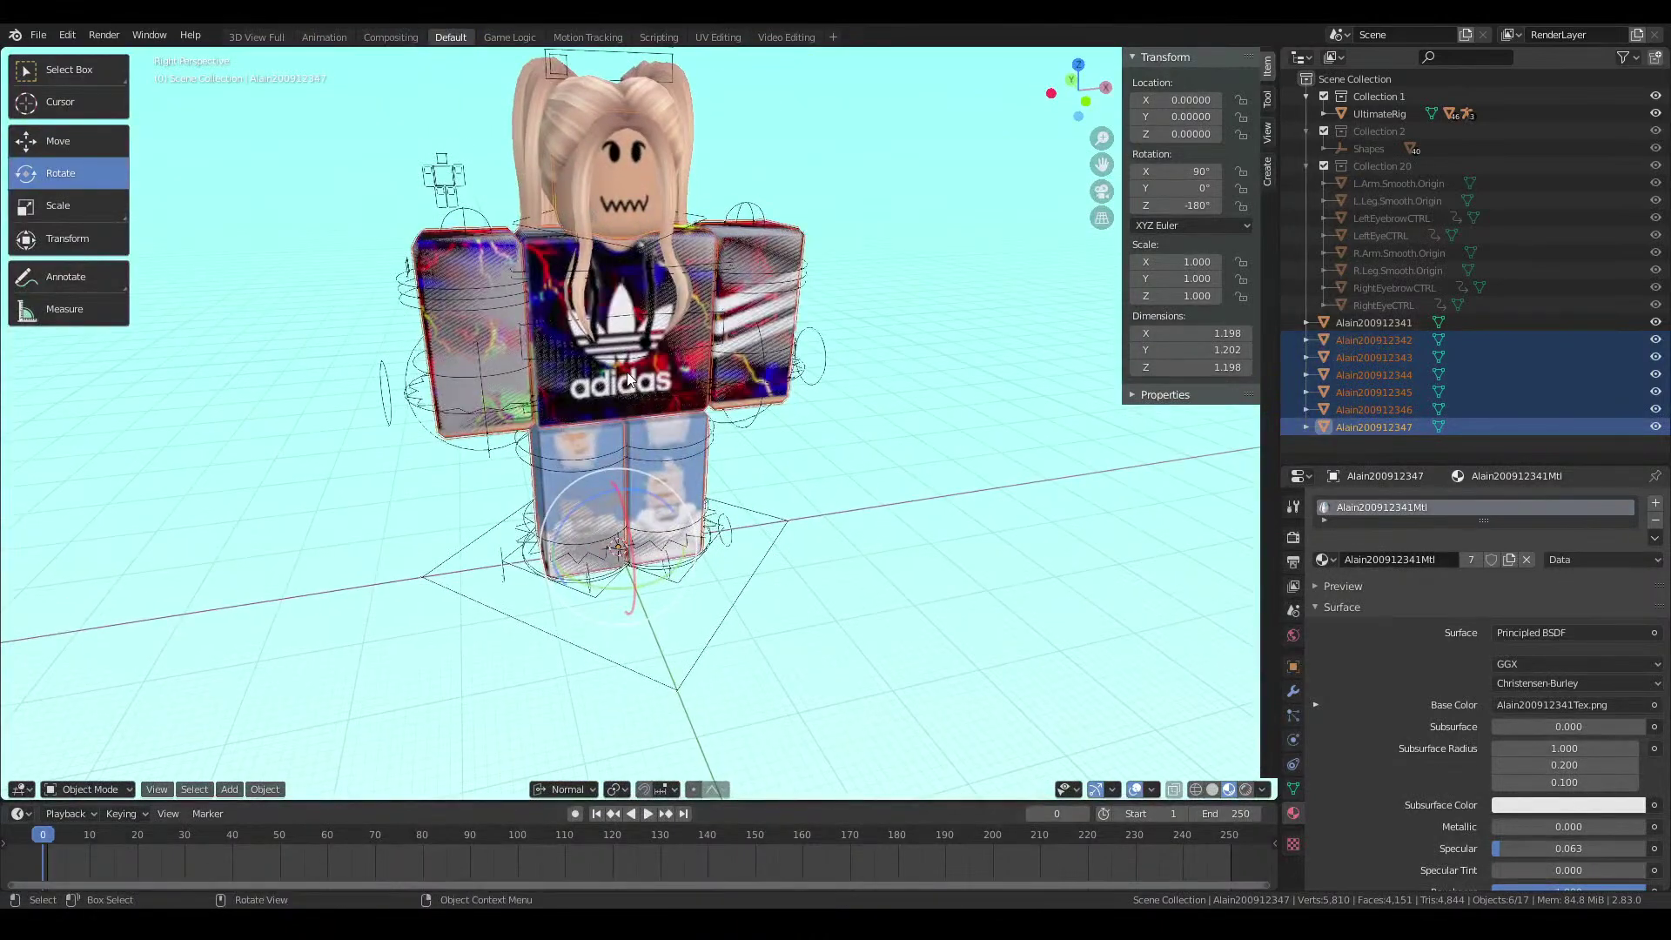
key(x)
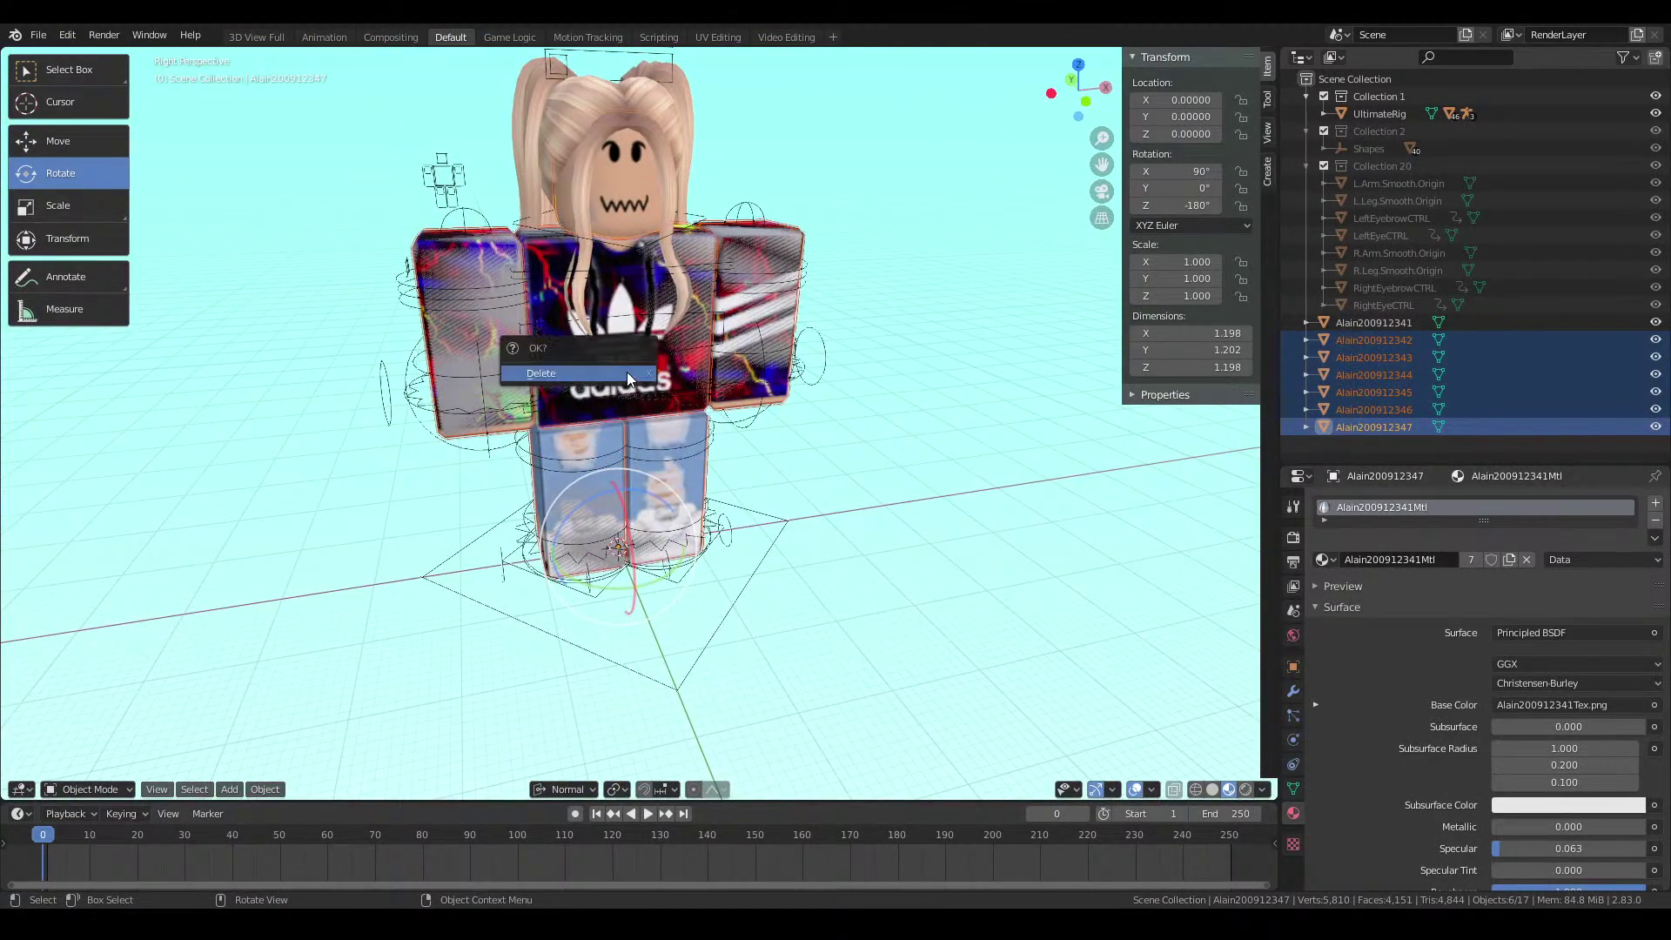
click(627, 372)
Parent the imported blonde hair to the UltimateRig's Head(Default) object and save the file
key(shift+grave)
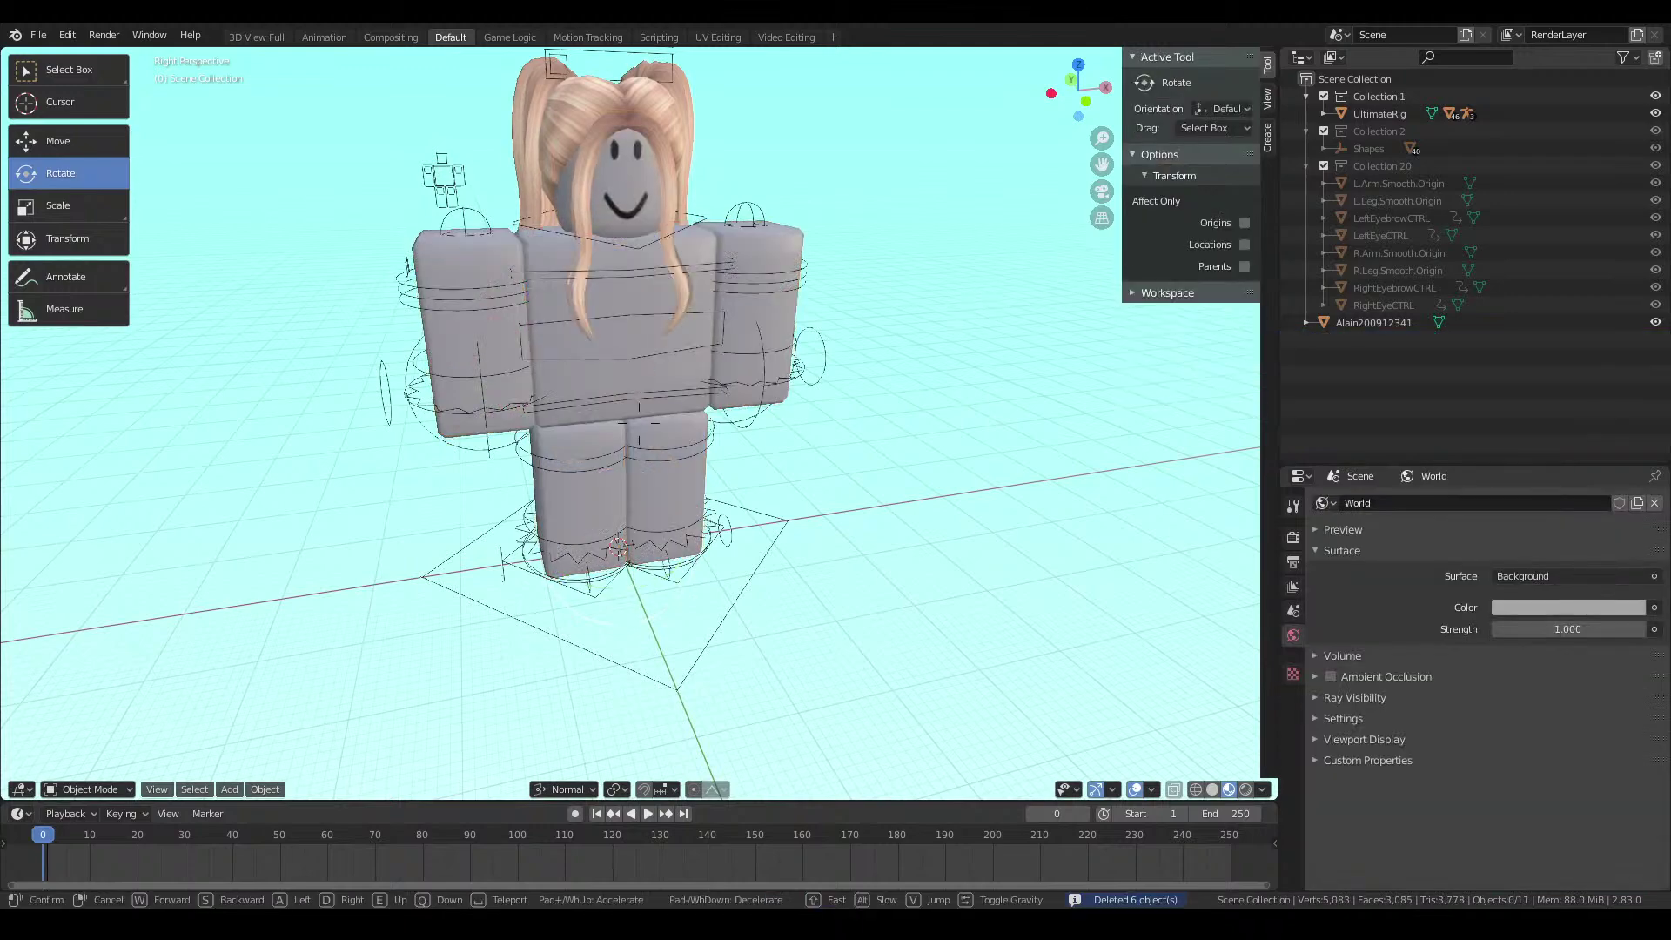
key(a)
key(d)
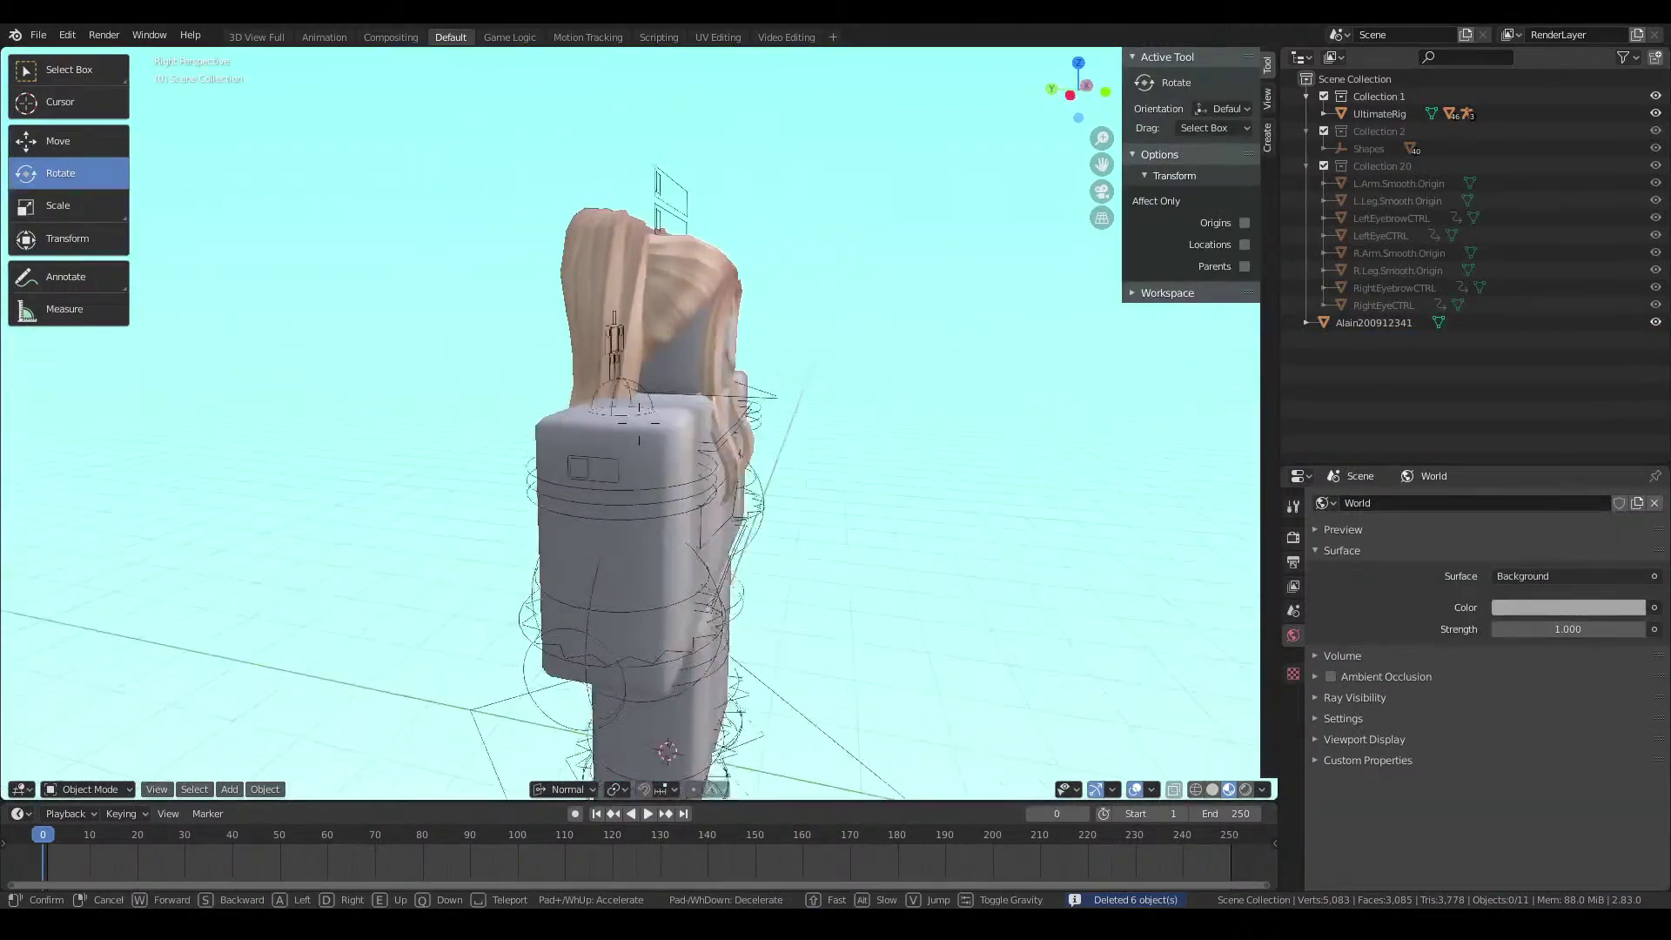
key(s)
key(e)
key(w)
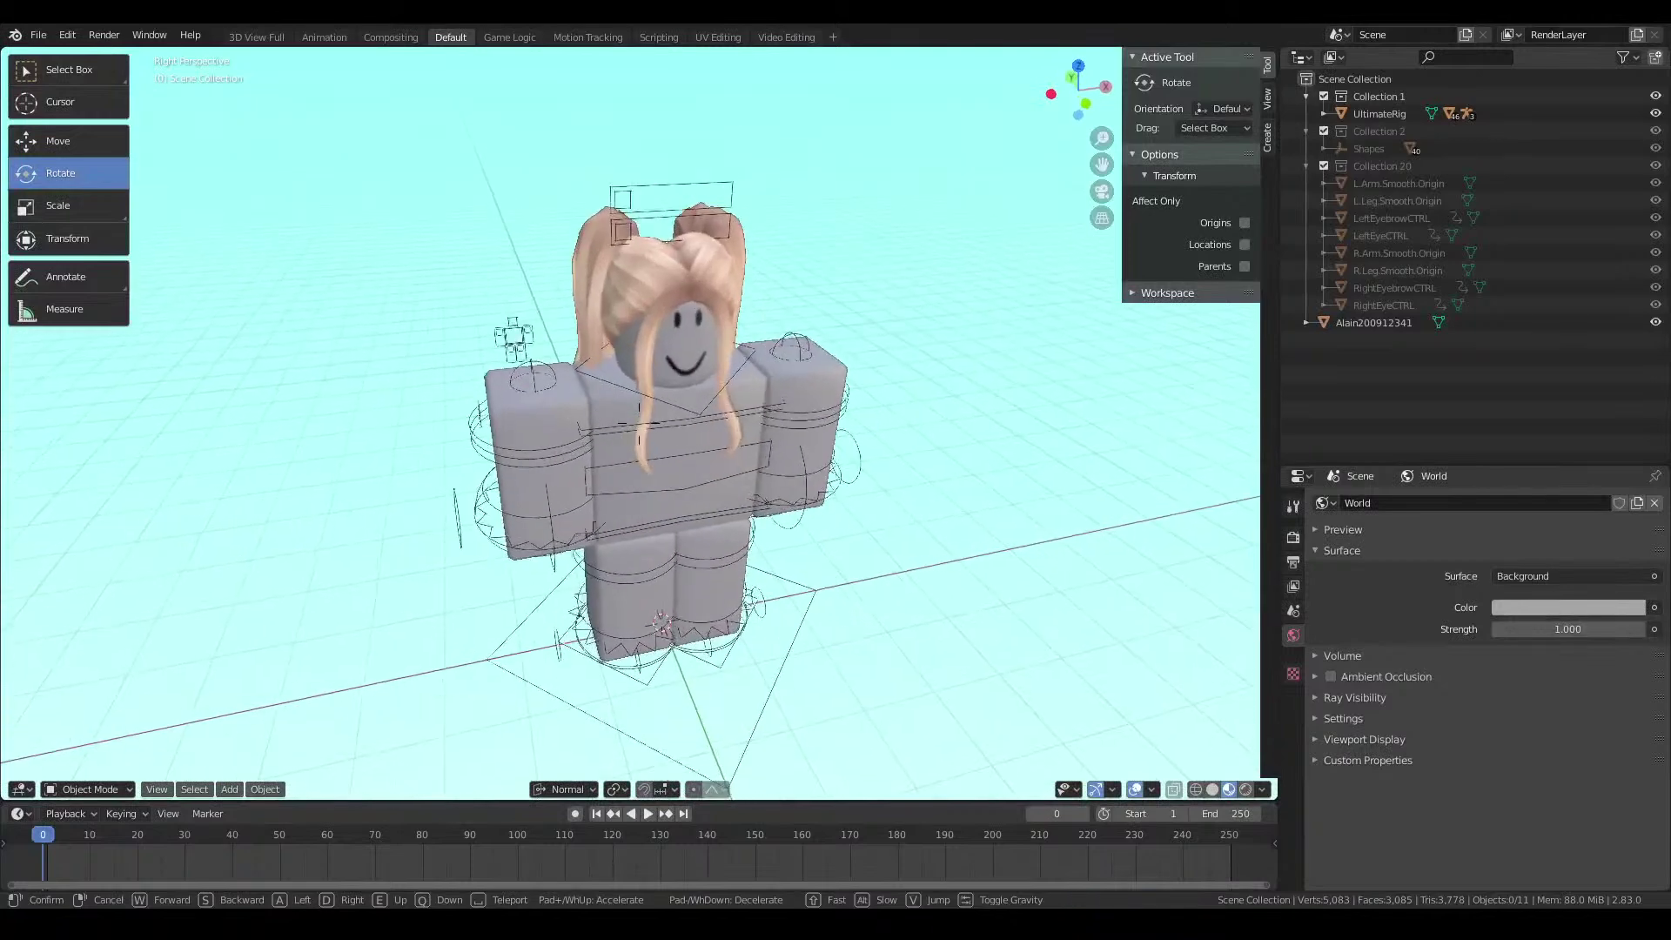
key(Return)
click(1321, 113)
scroll(1377, 257, down, 5)
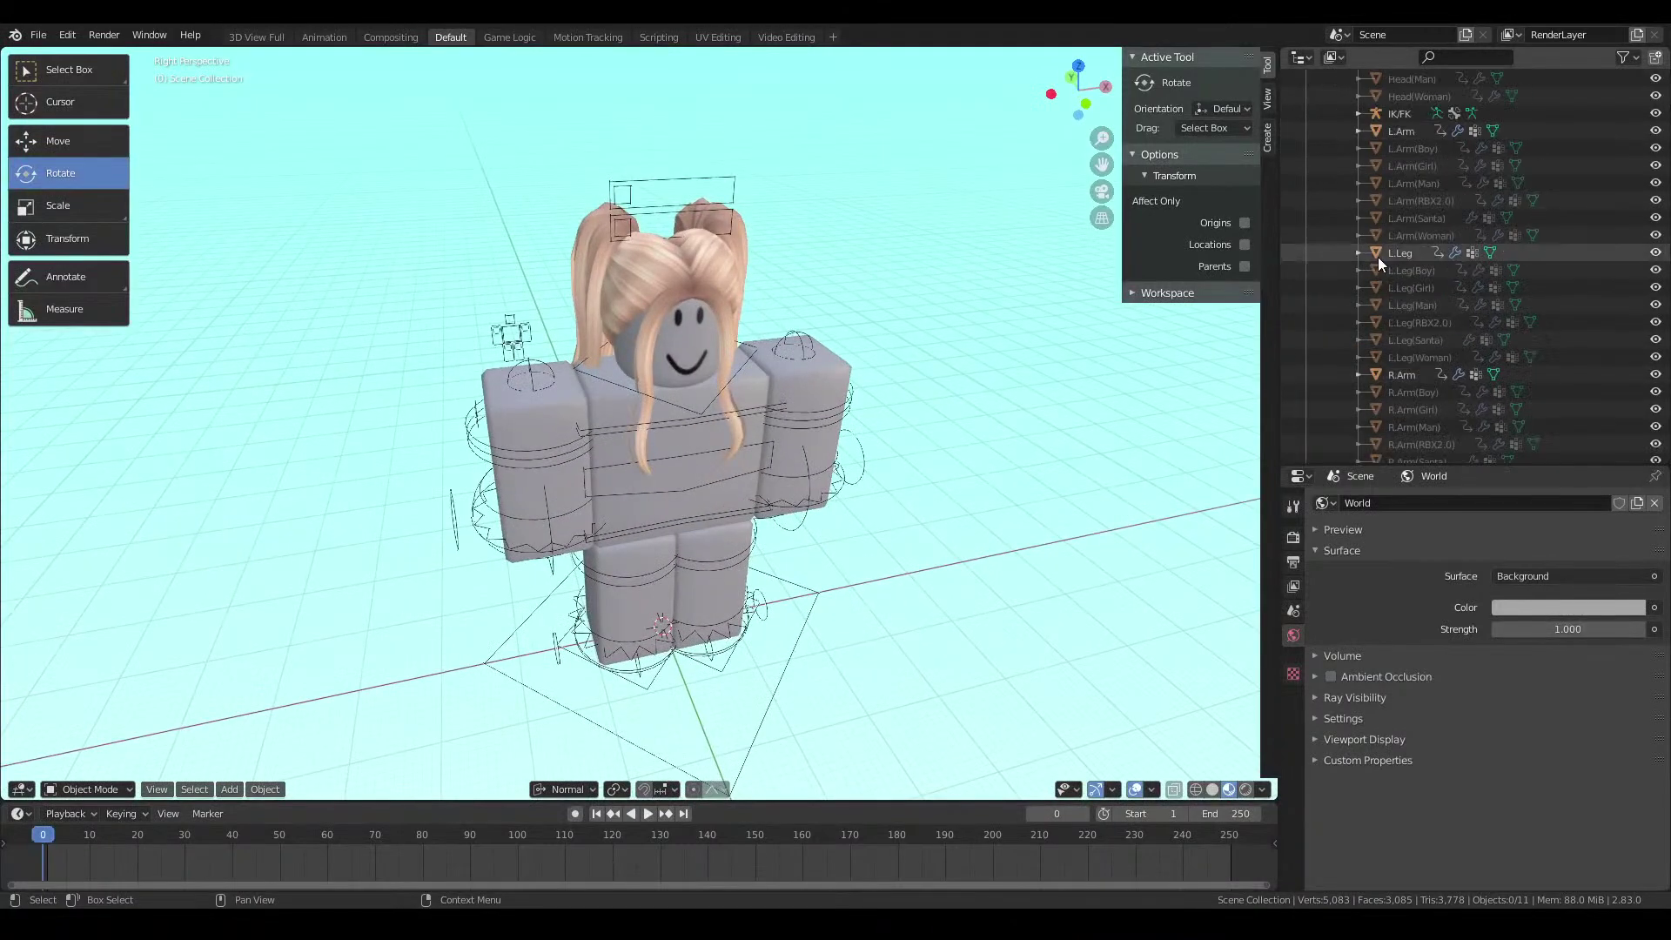
scroll(1375, 270, down, 10)
click(1334, 447)
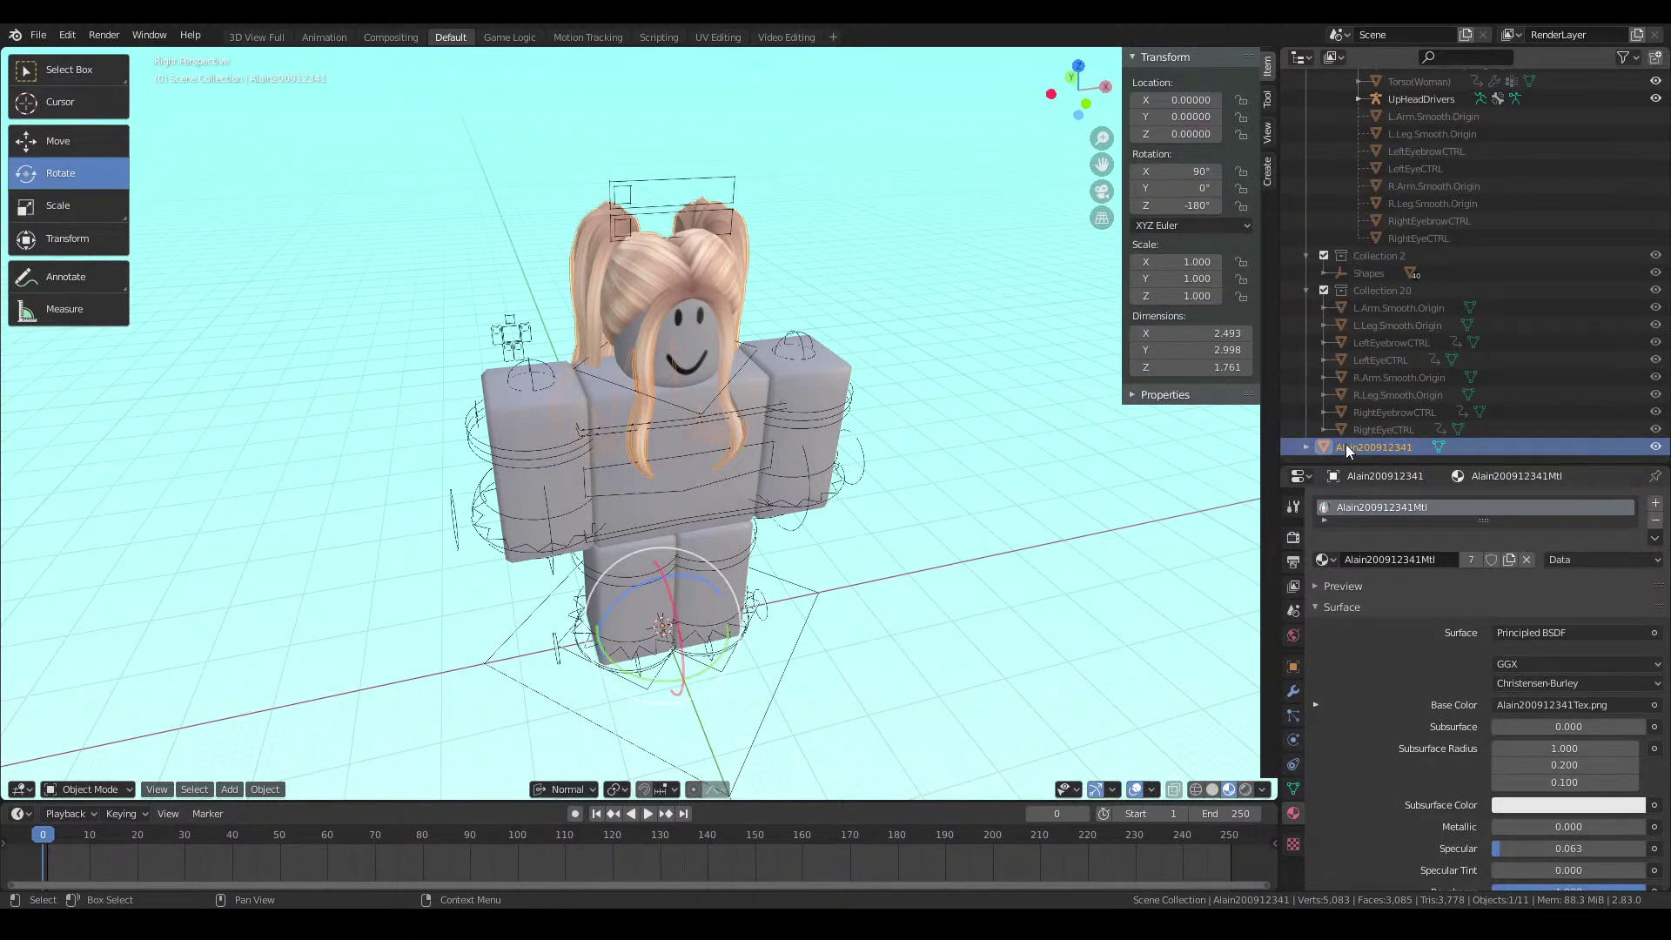
drag(1346, 446, 1403, 238)
scroll(1376, 353, up, 15)
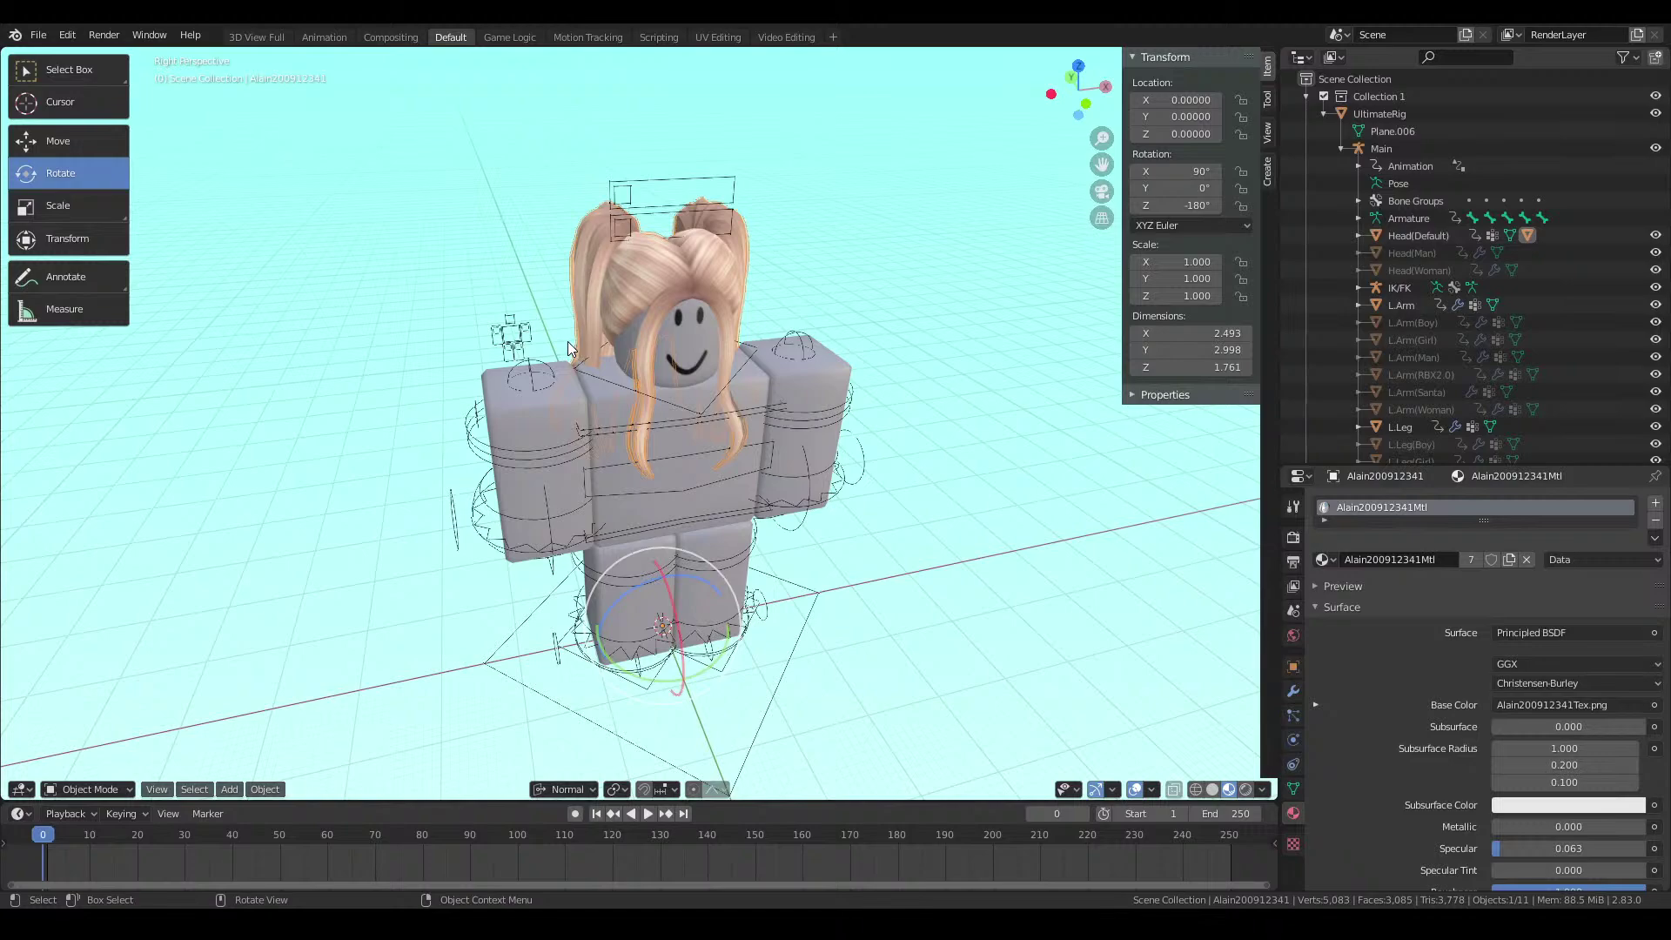
key(ctrl+s)
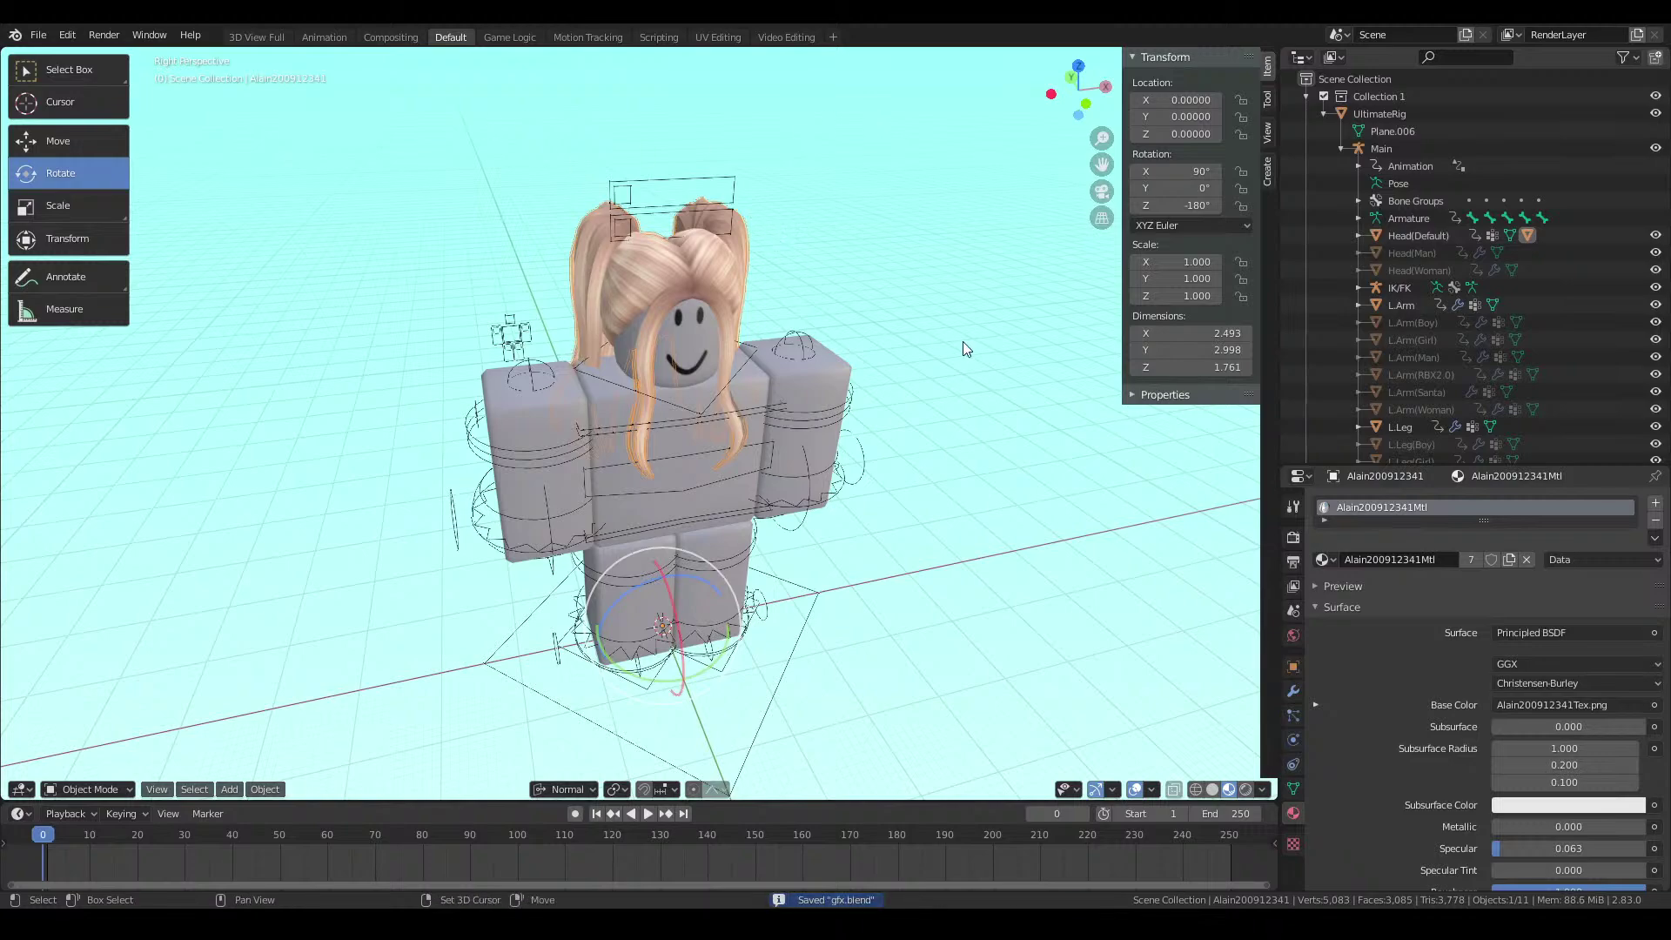
Select the rig's Main armature and switch it to Pose Mode
key(shift+grave)
key(w)
key(w)
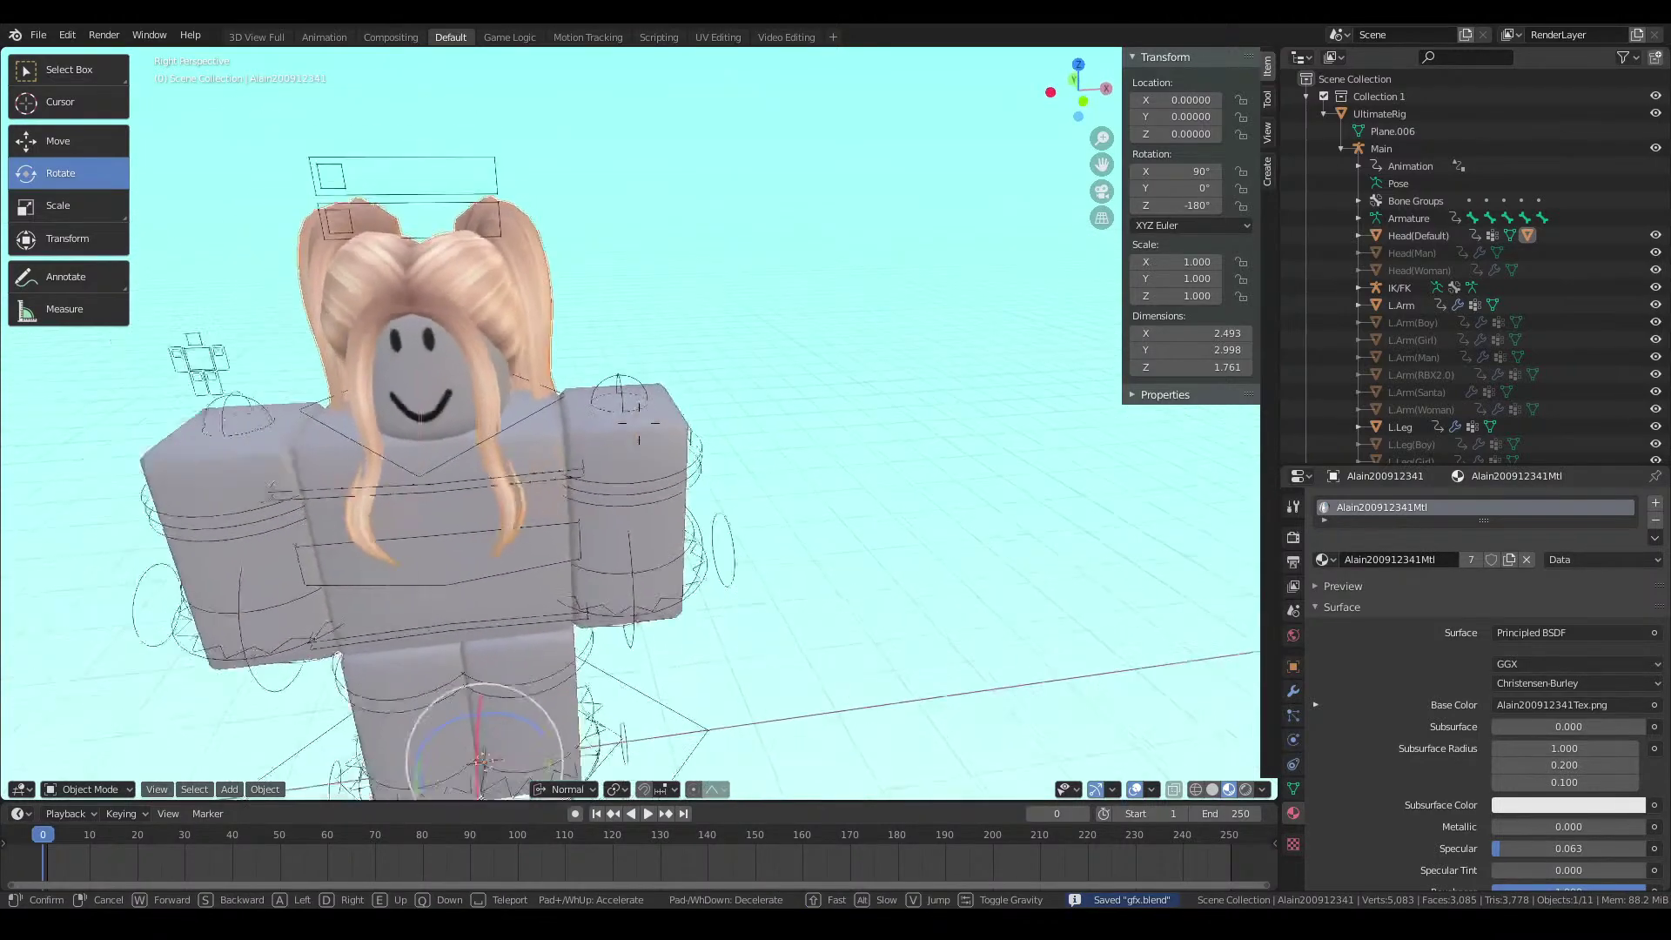
click(296, 508)
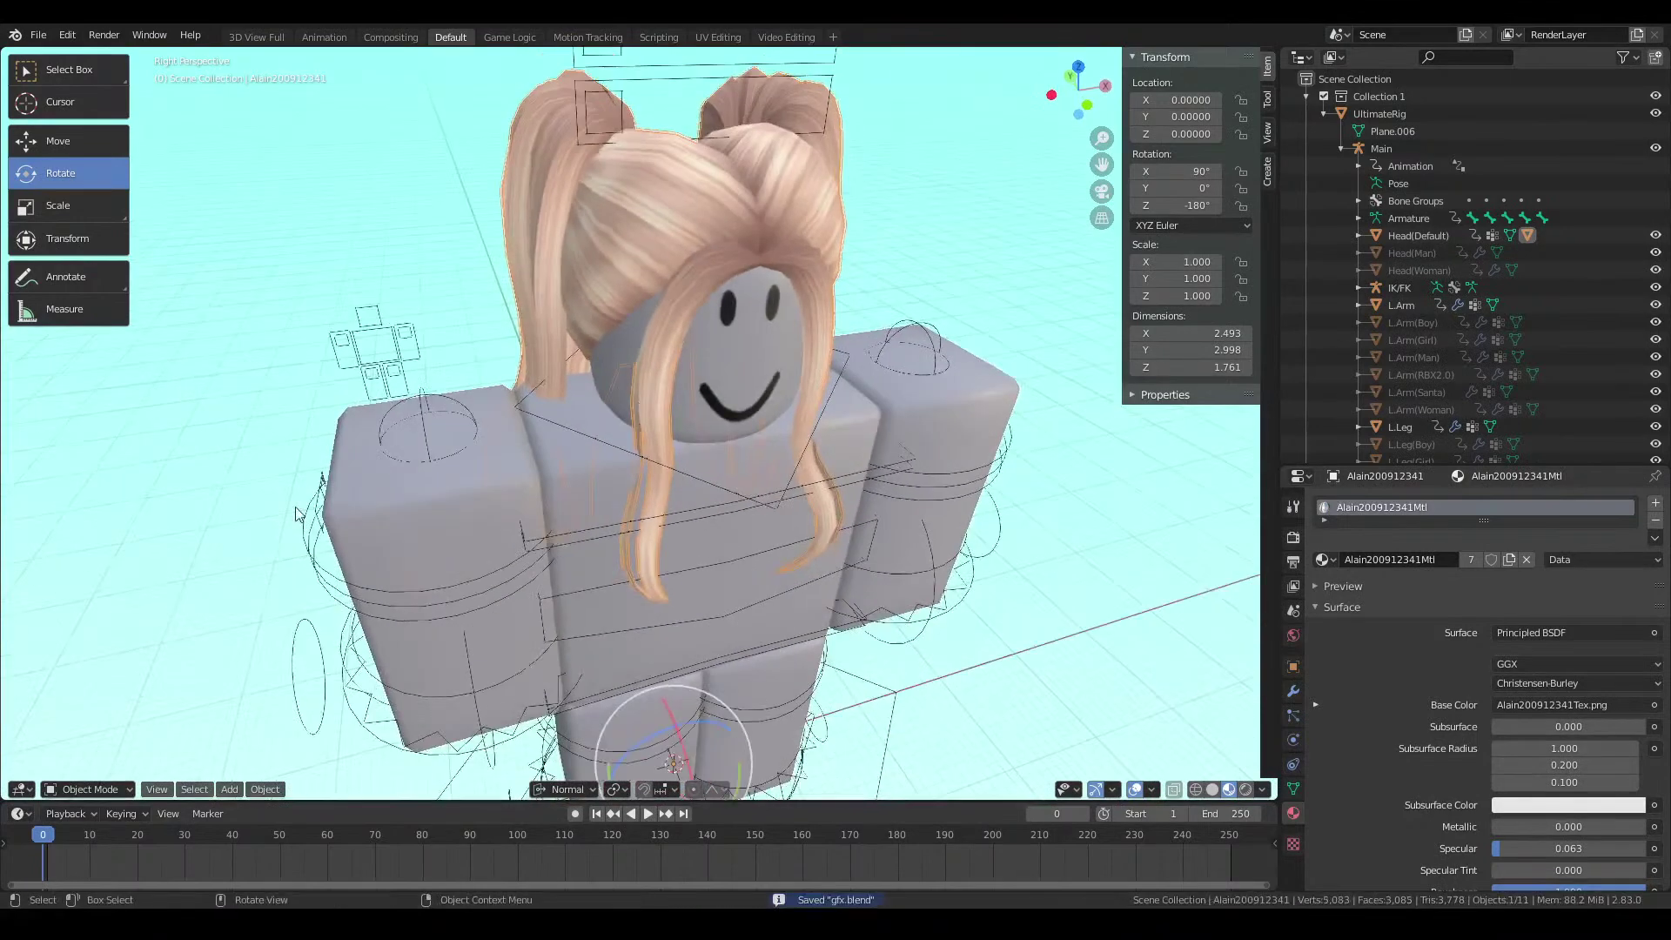
click(533, 389)
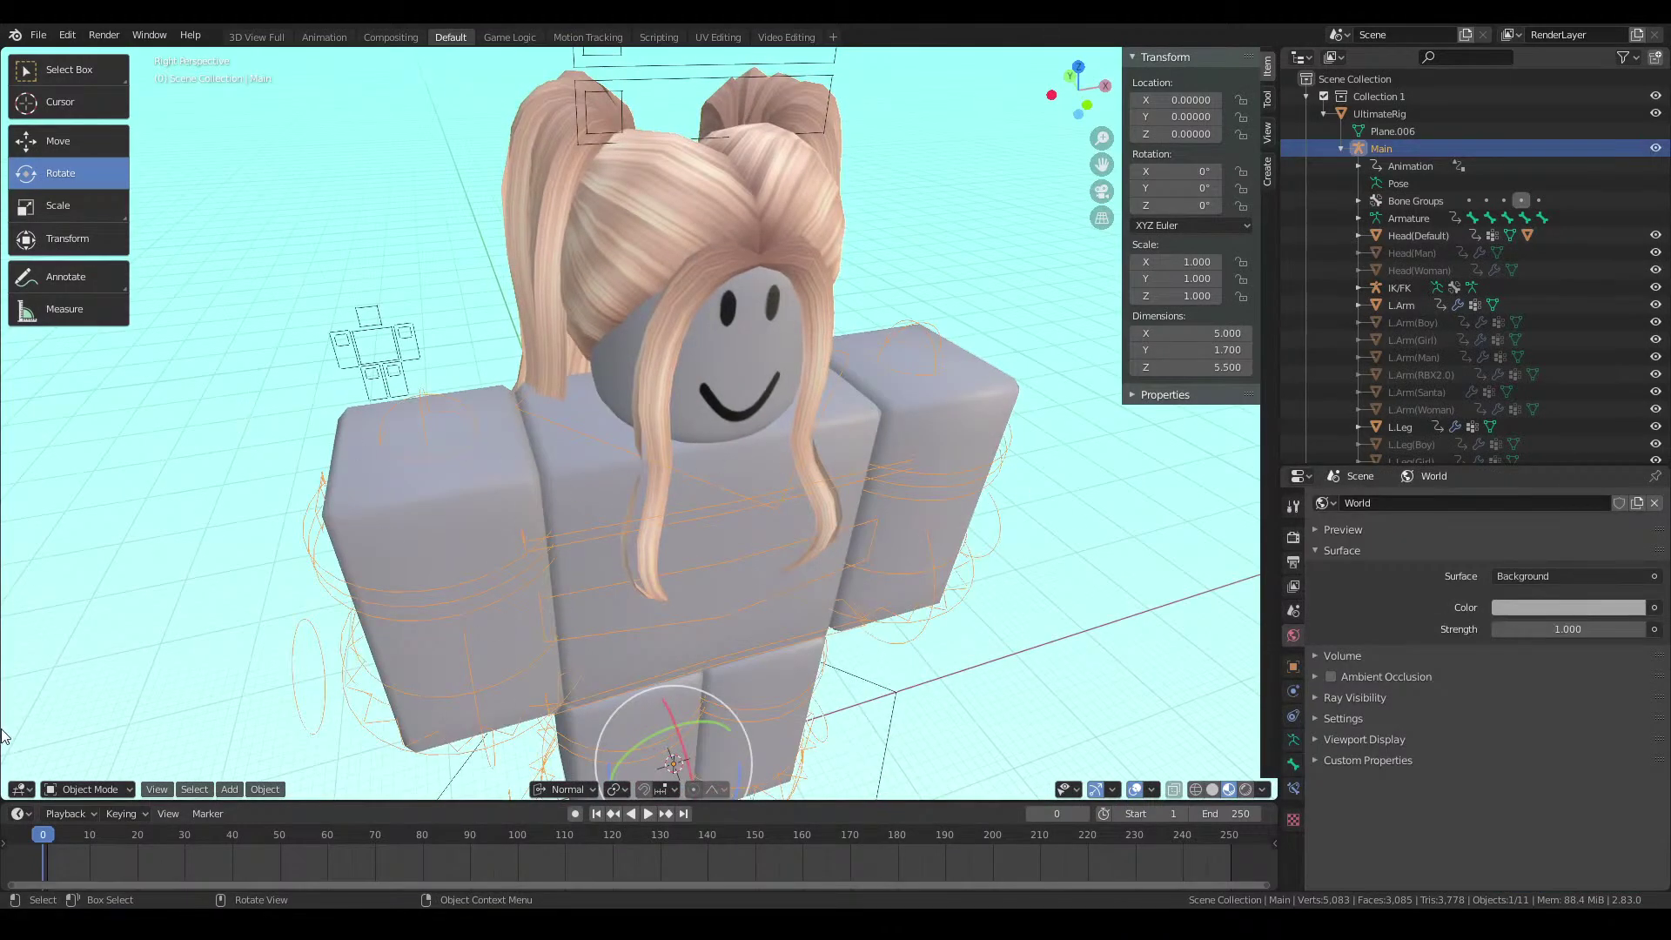
click(79, 788)
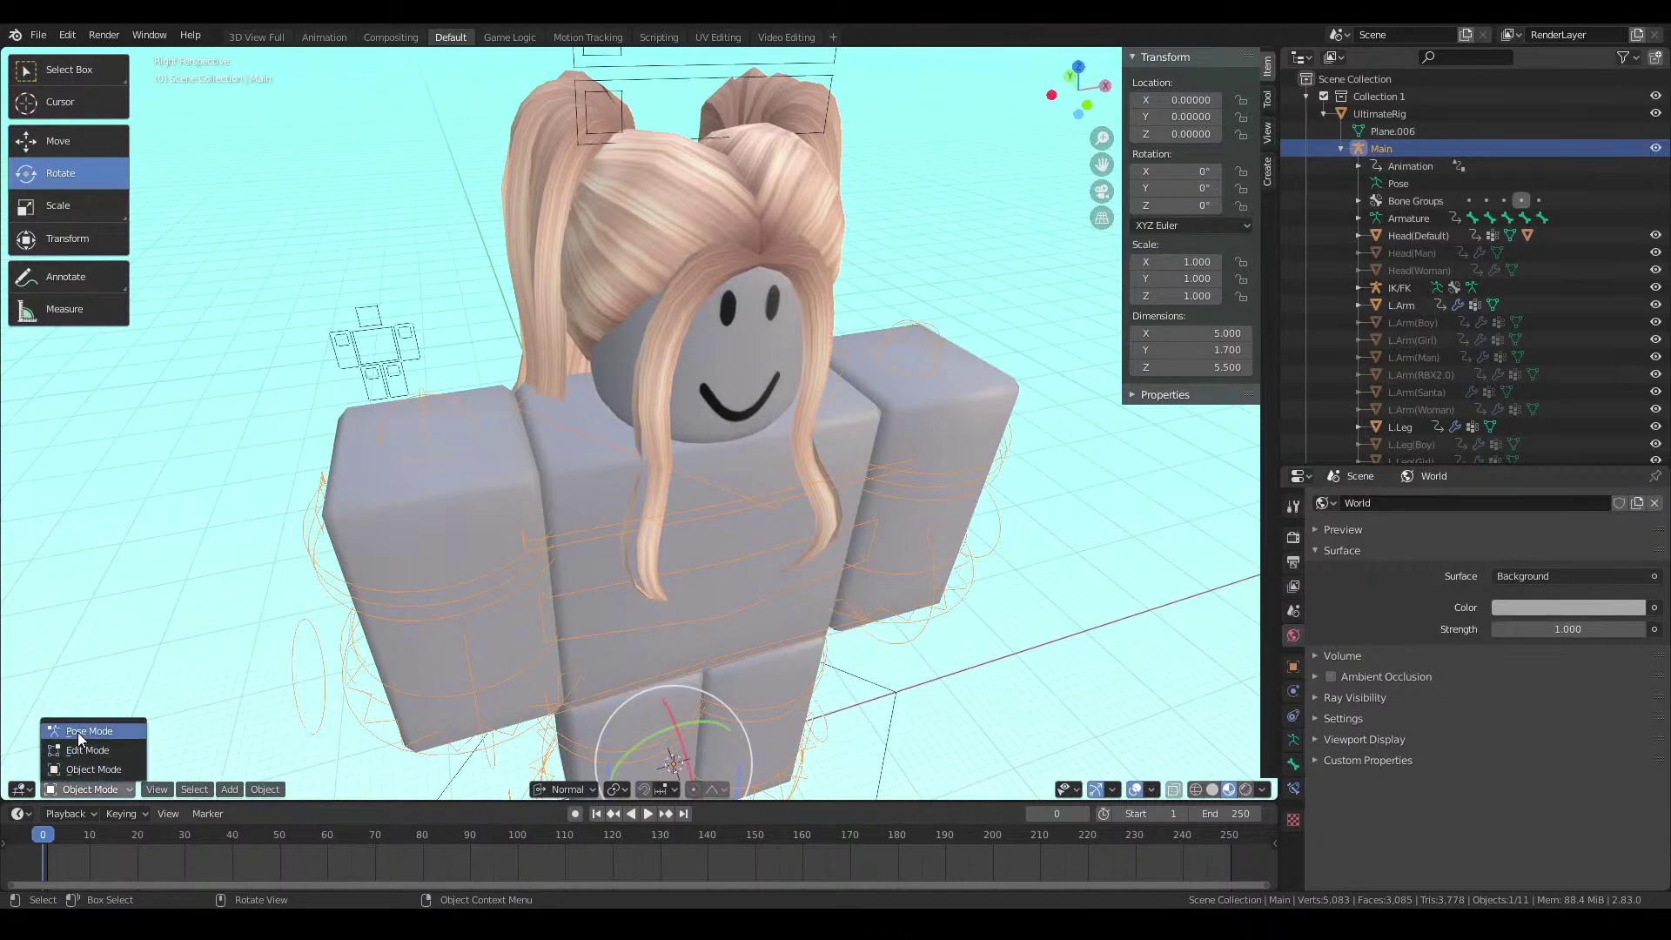
click(76, 732)
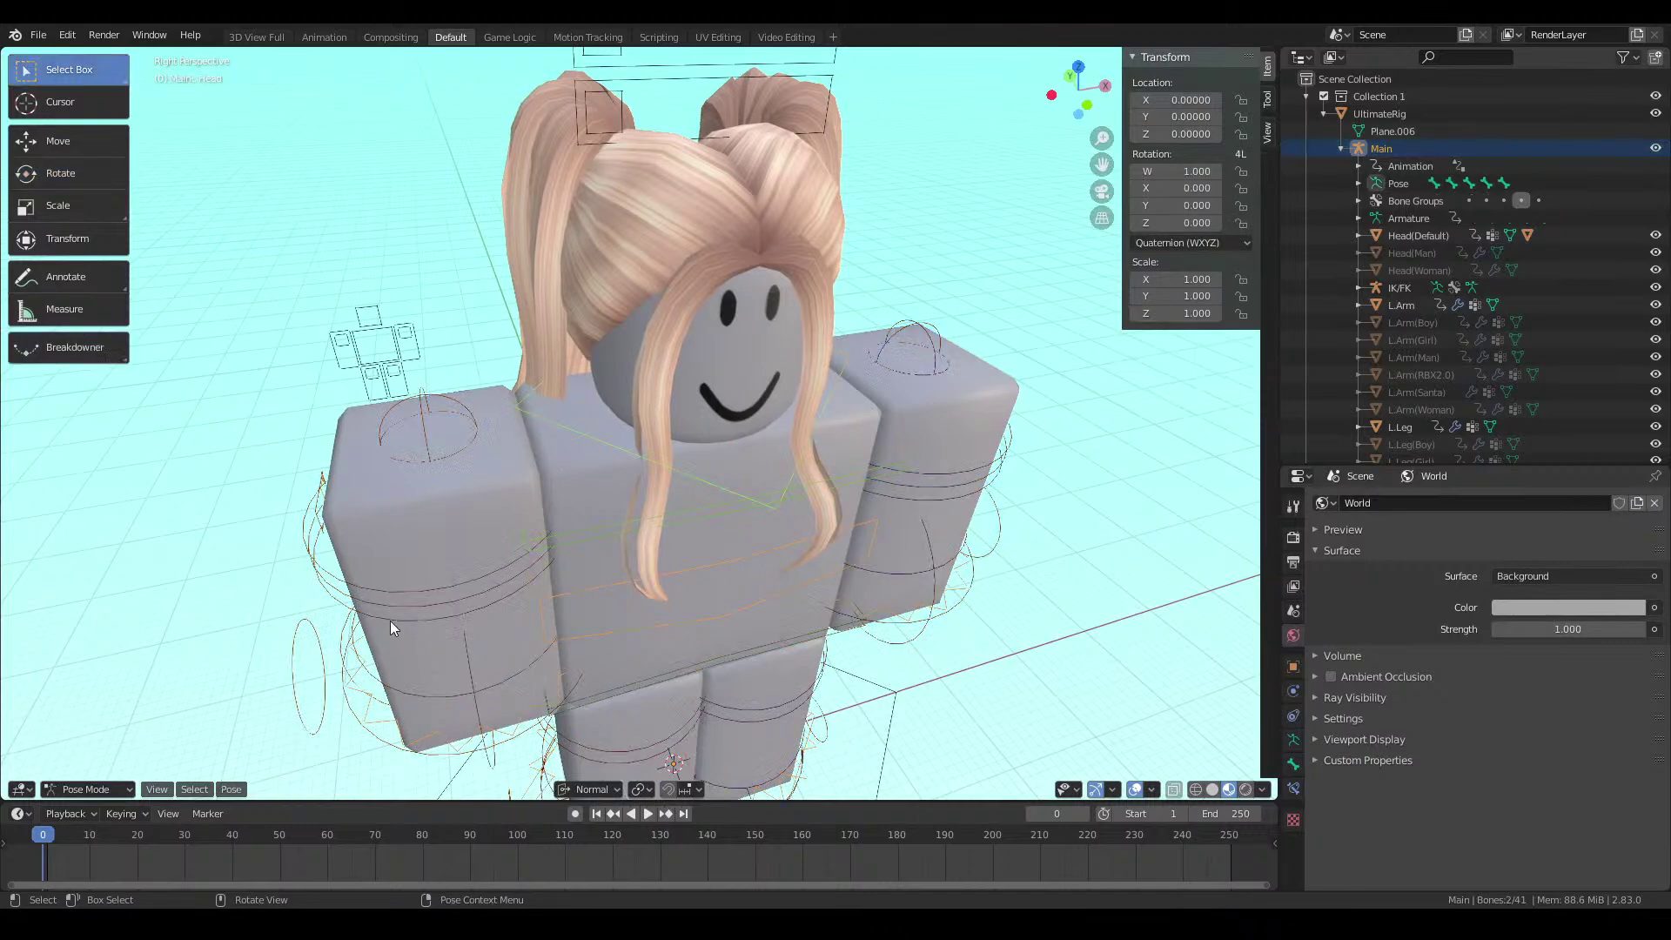
Activate the Rotate tool and select the rig's upper torso and head bones in turn
click(531, 417)
click(61, 173)
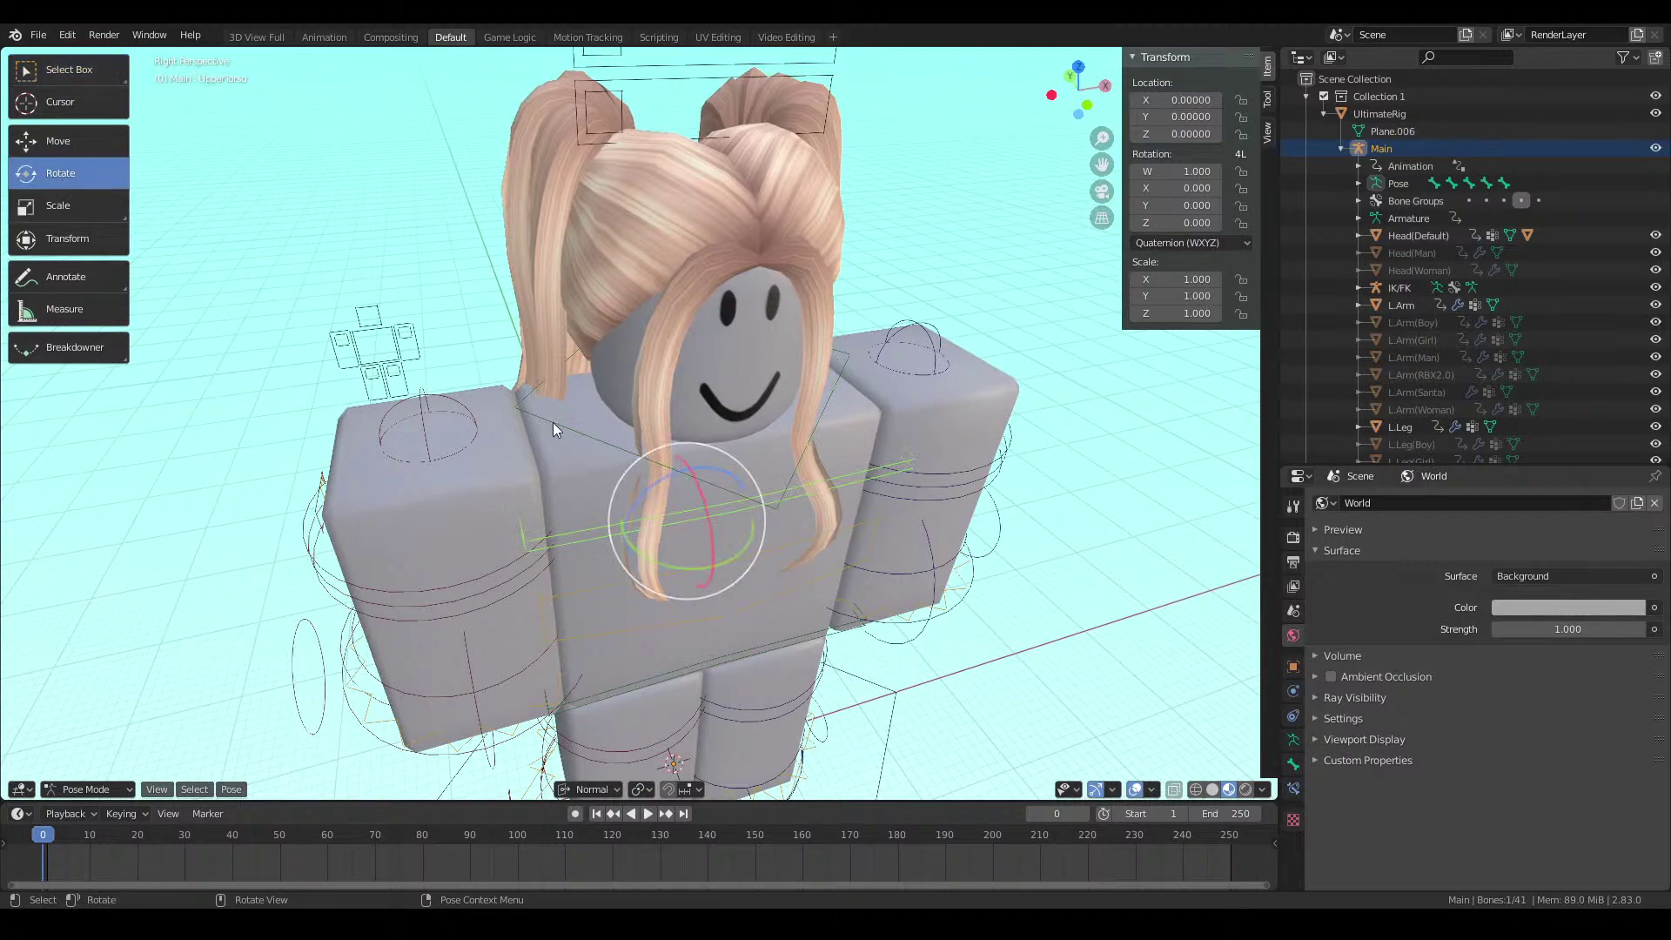
click(669, 416)
drag(666, 422, 557, 483)
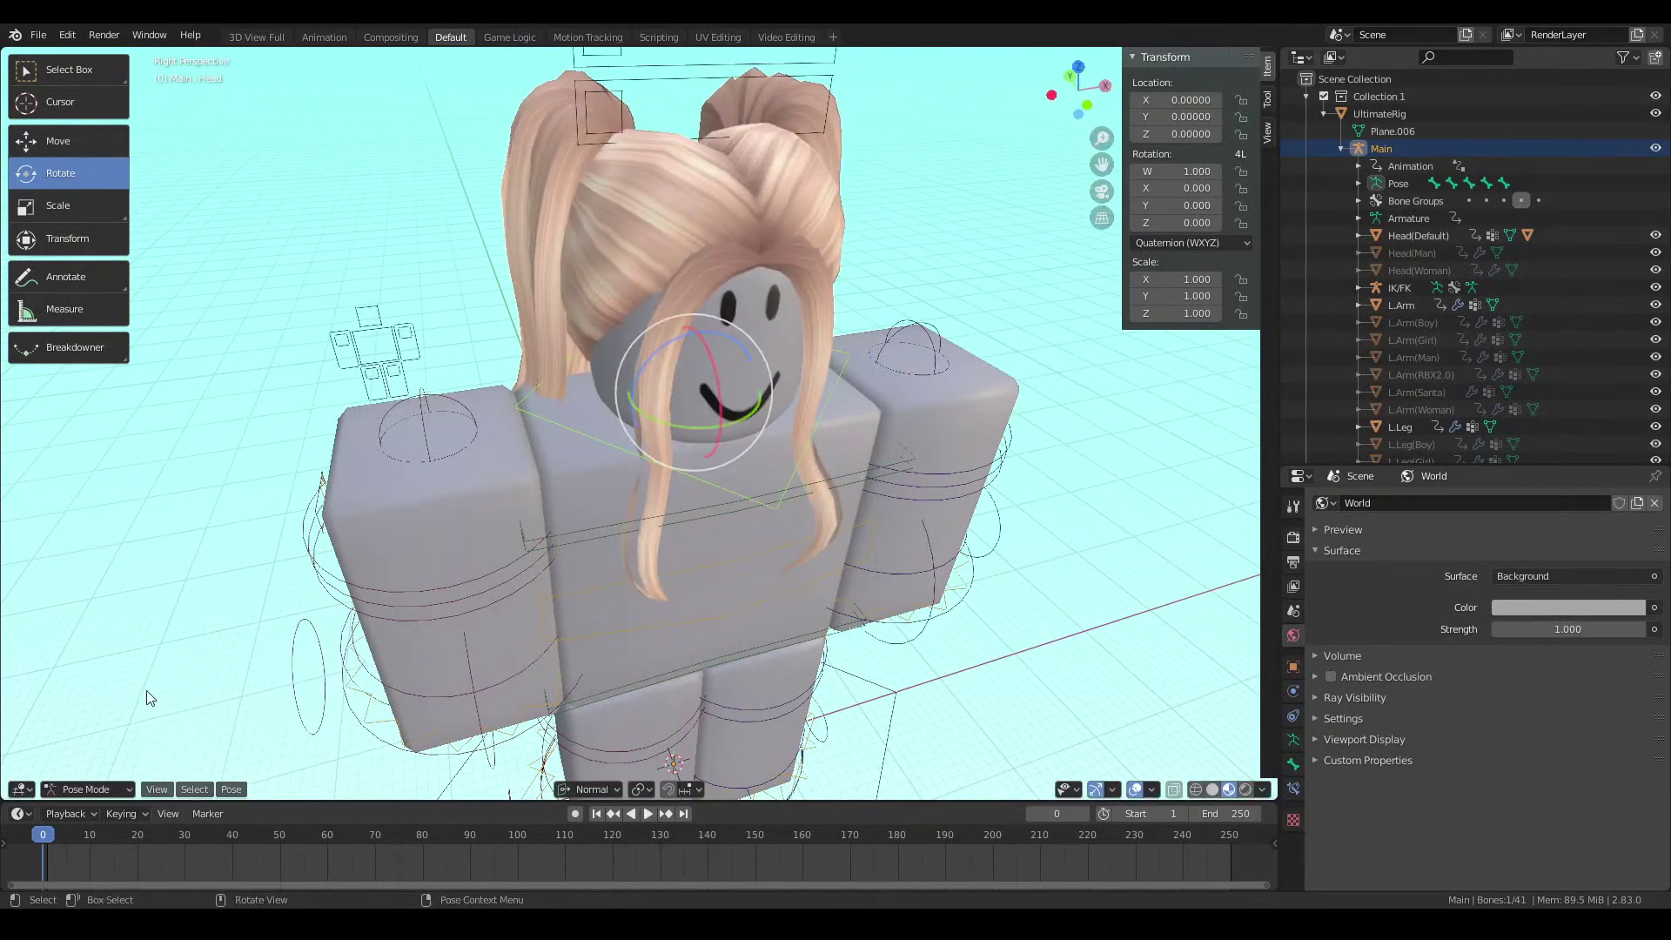
click(556, 483)
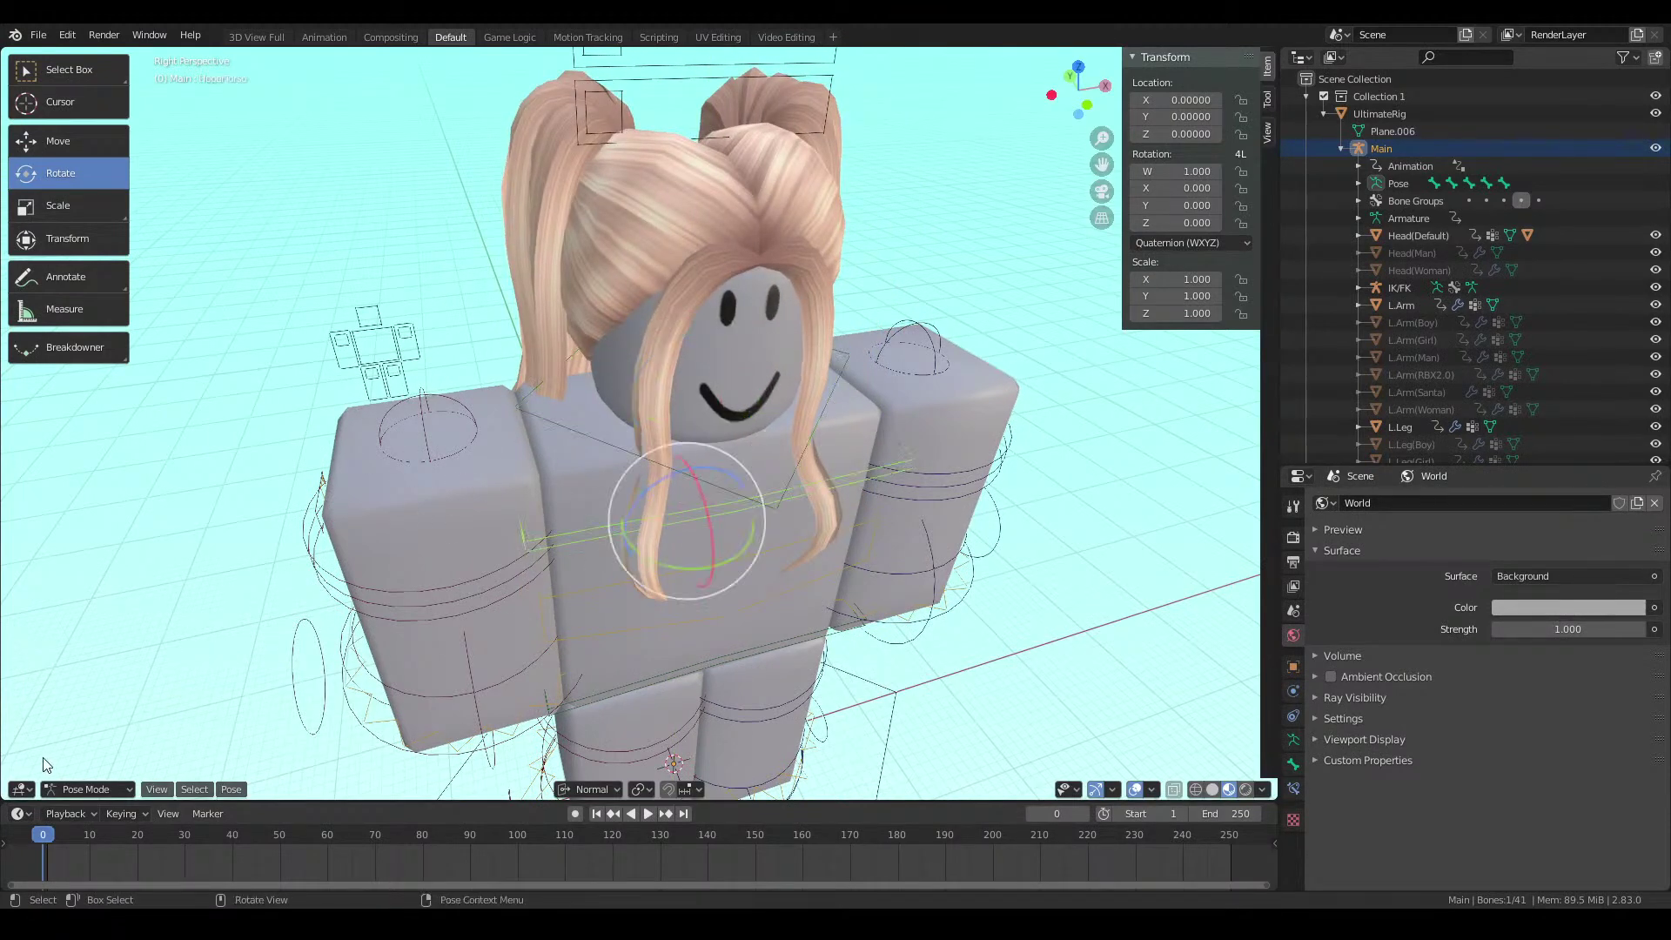
Return the rig's Main armature to Object Mode and save the file
click(78, 788)
click(71, 773)
key(shift+grave)
key(s)
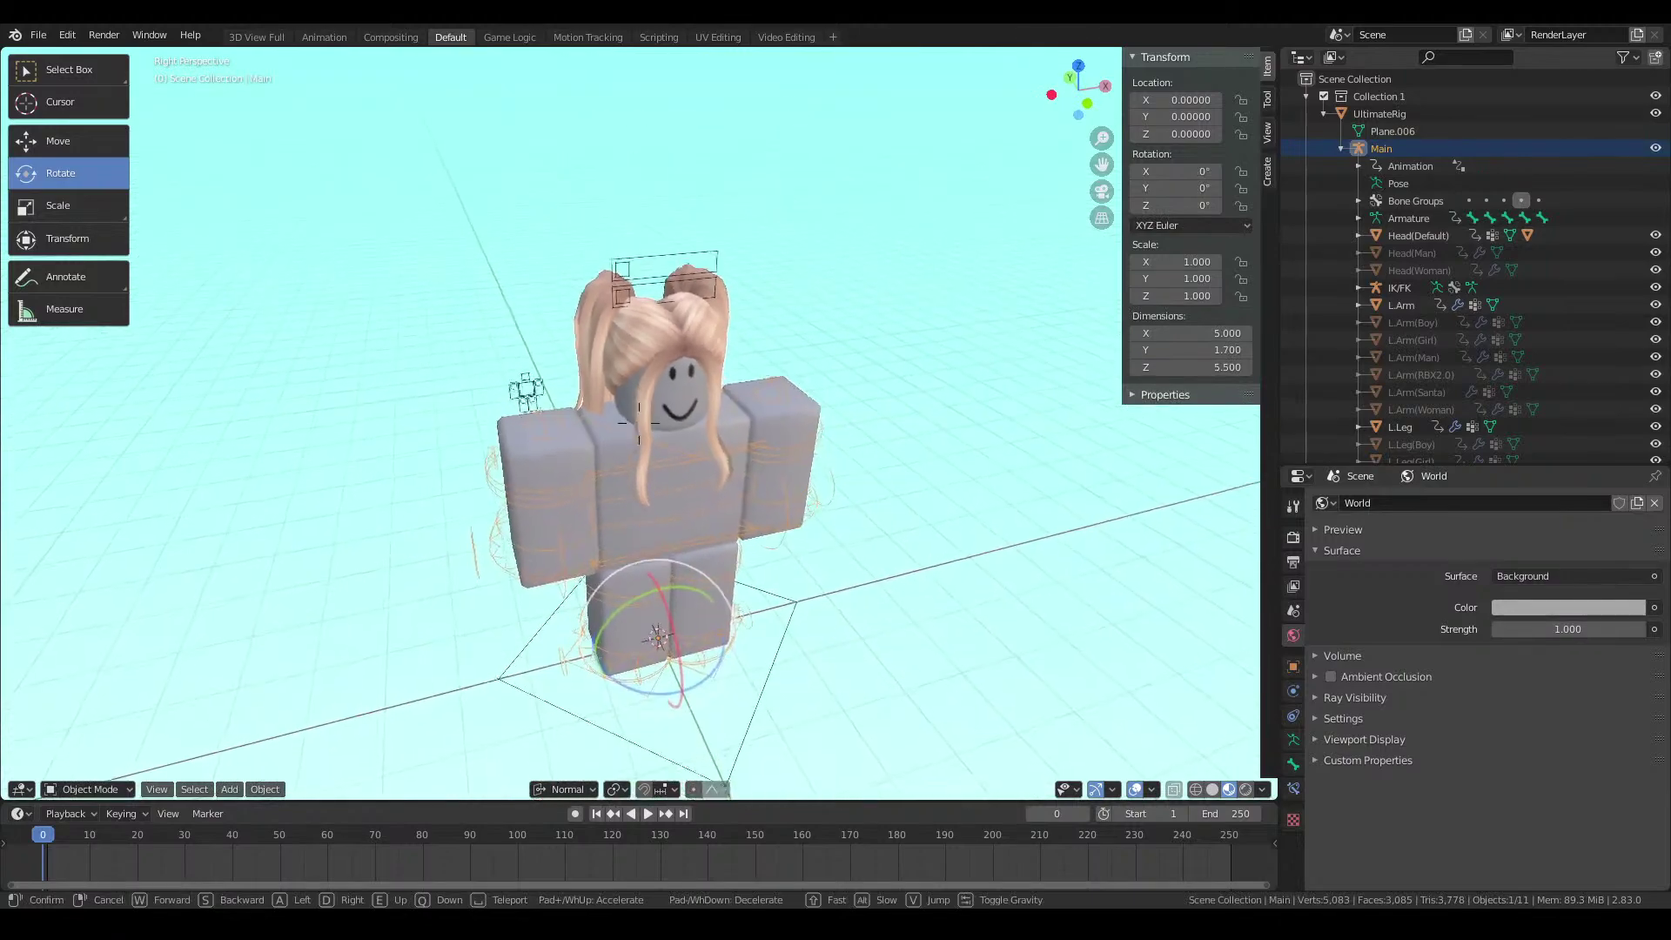
click(639, 423)
key(ctrl+s)
scroll(839, 351, up, 6)
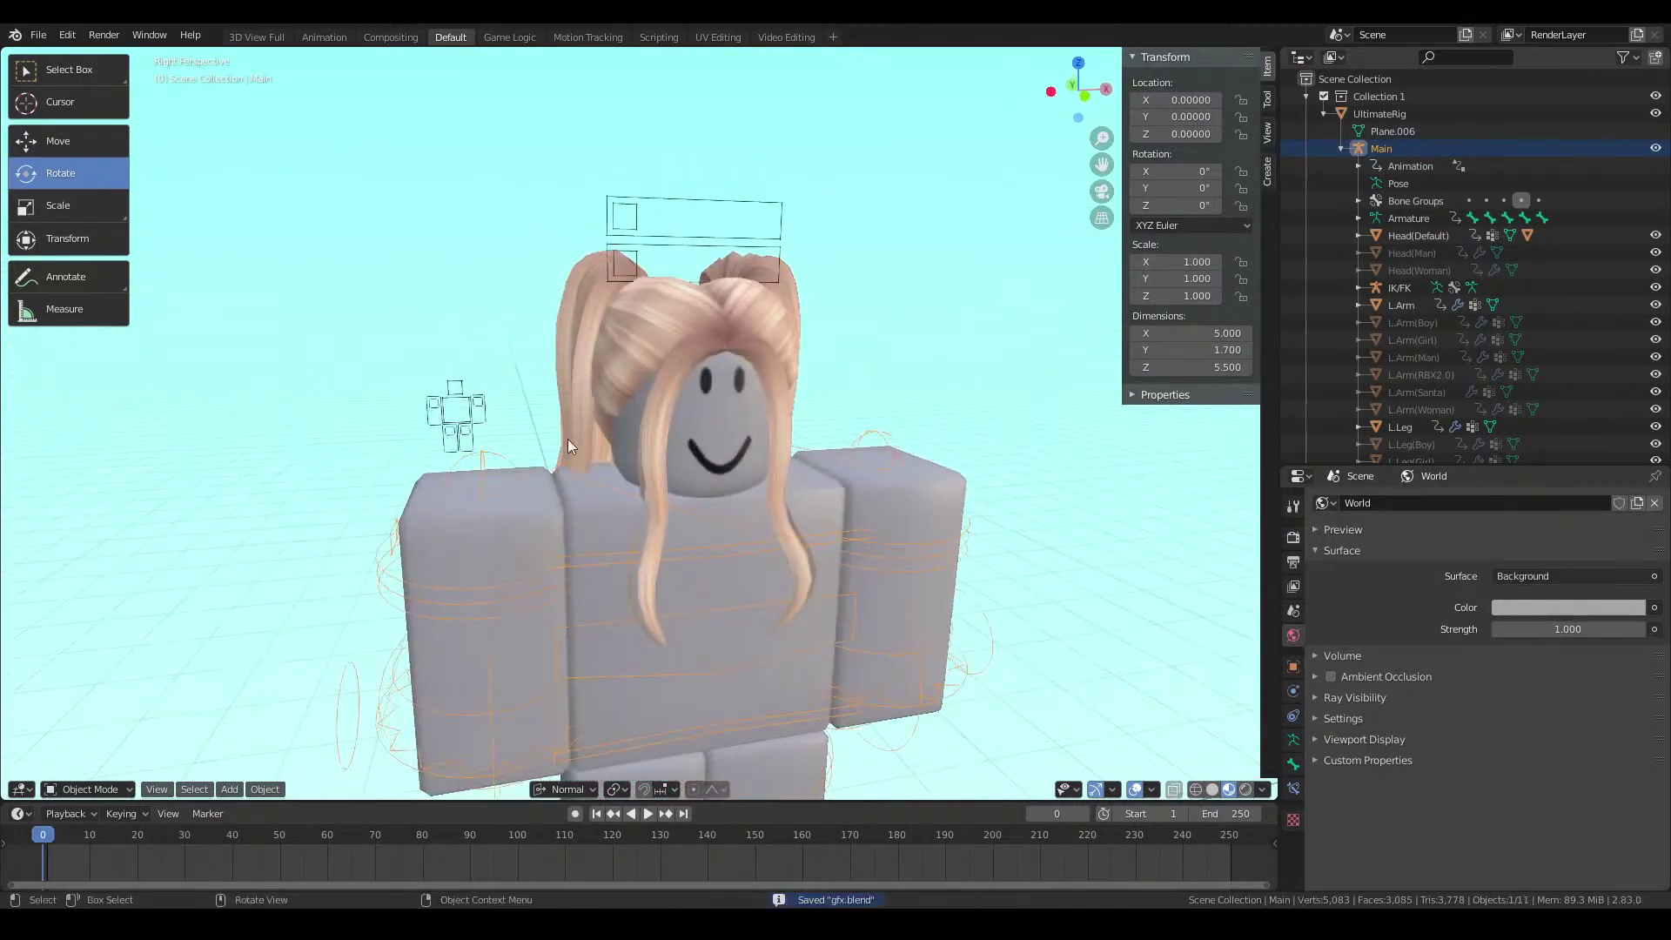
Select the blonde hair, switch the selection to the rig's left arm, and save the file again
click(567, 445)
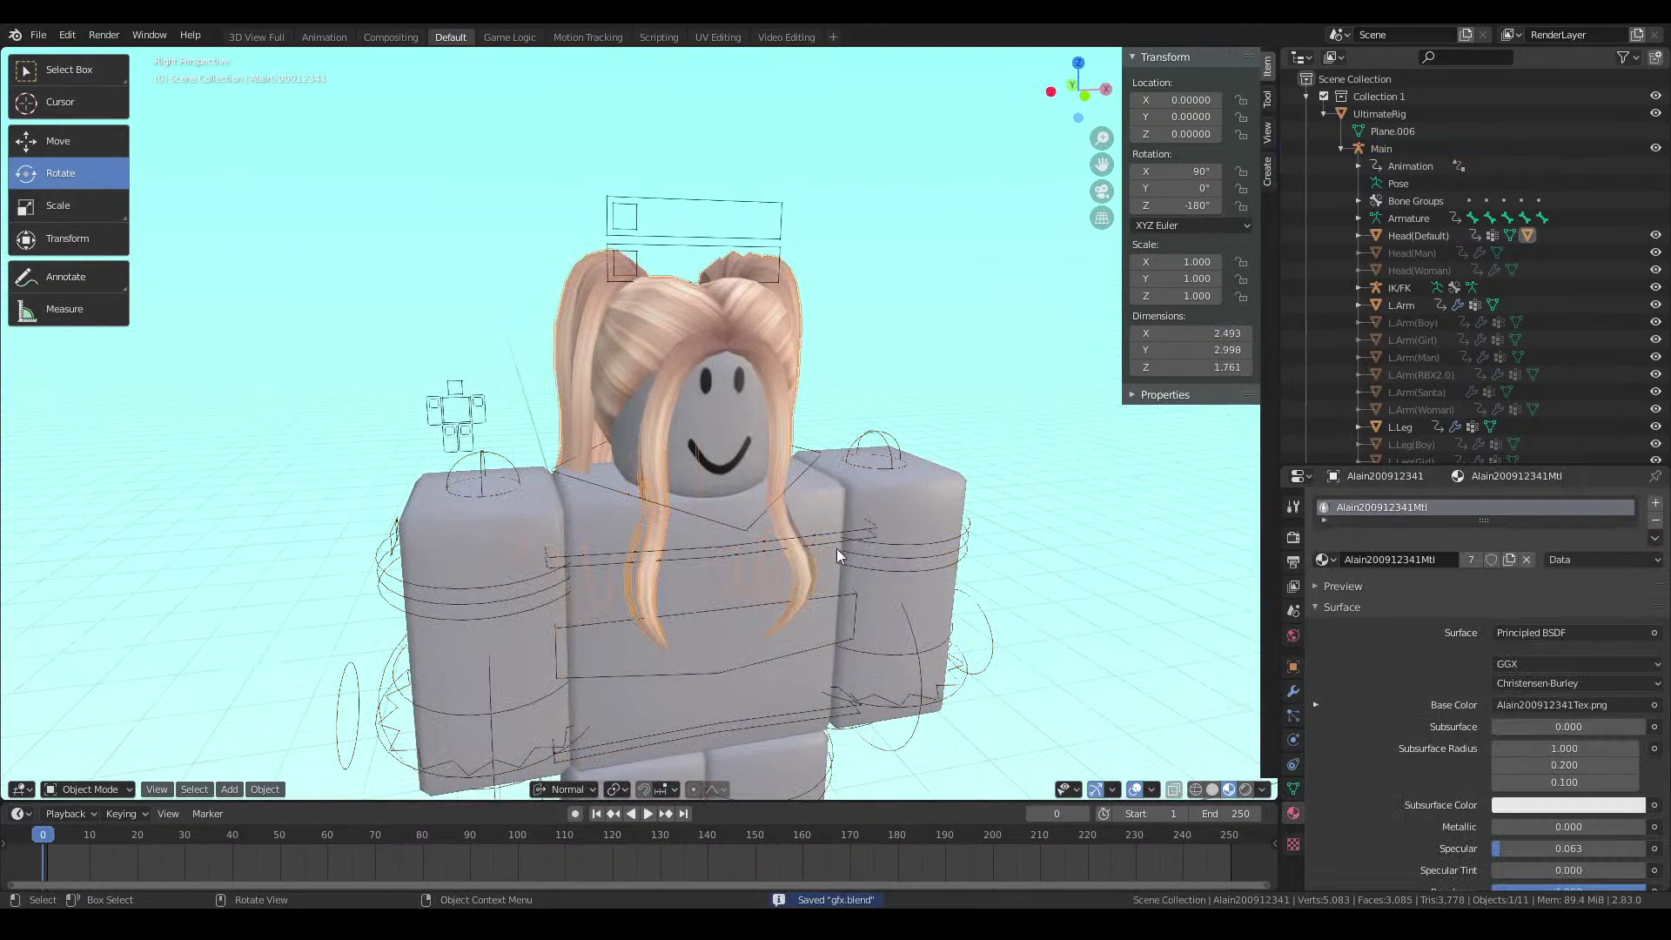
click(966, 495)
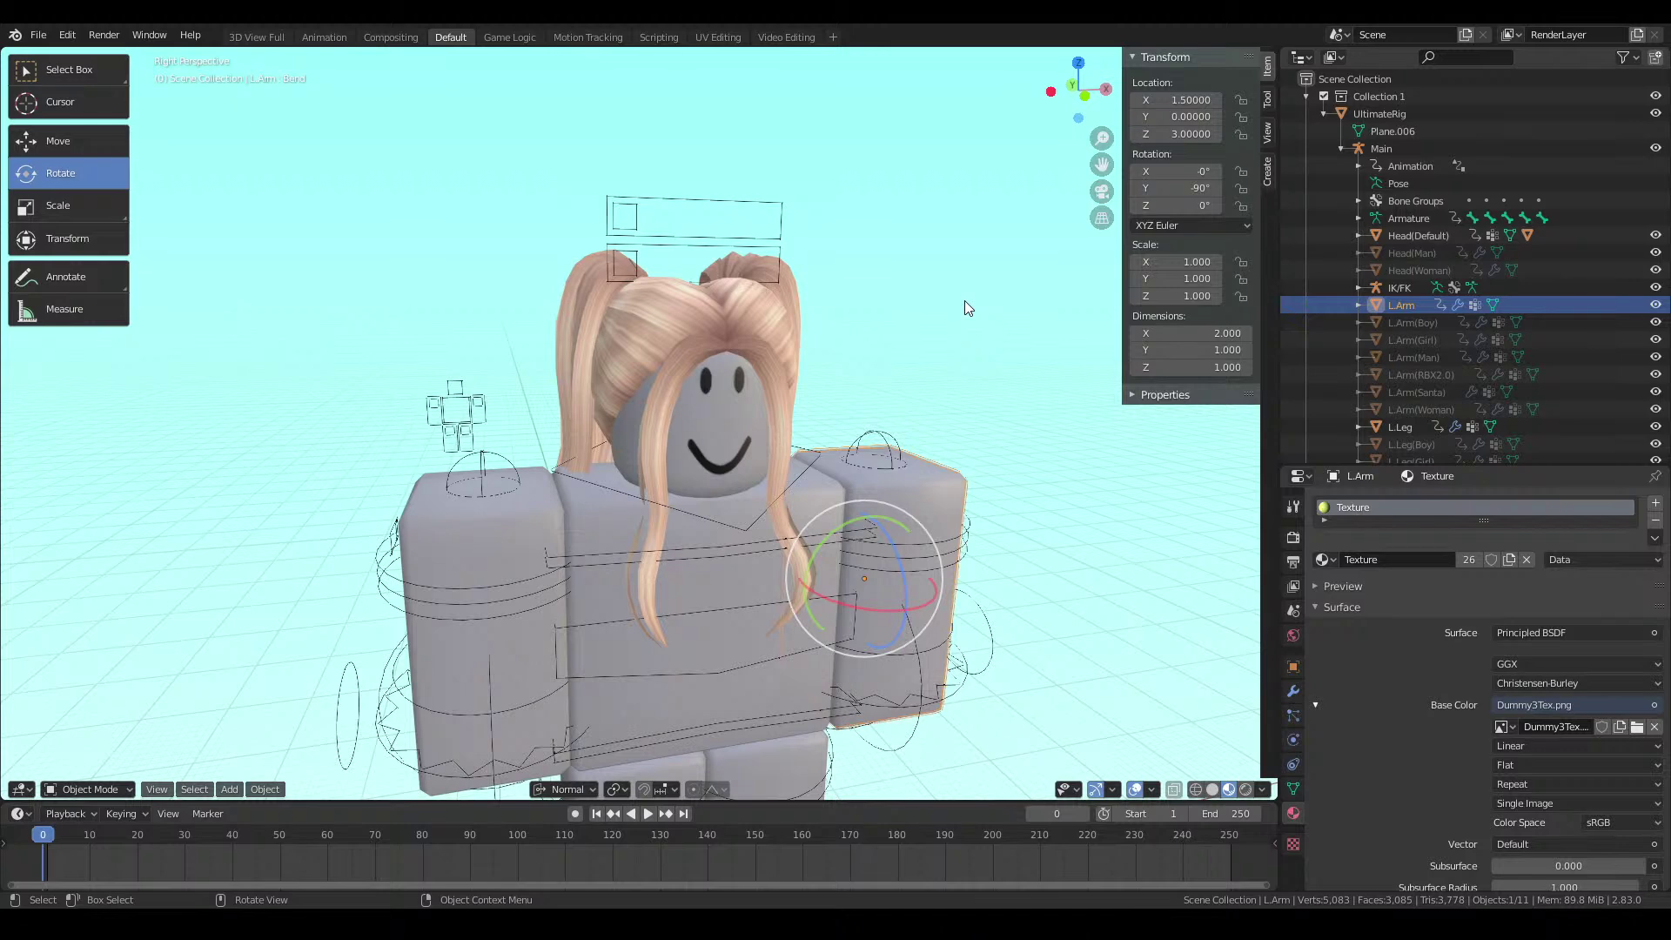
key(shift+grave)
click(639, 423)
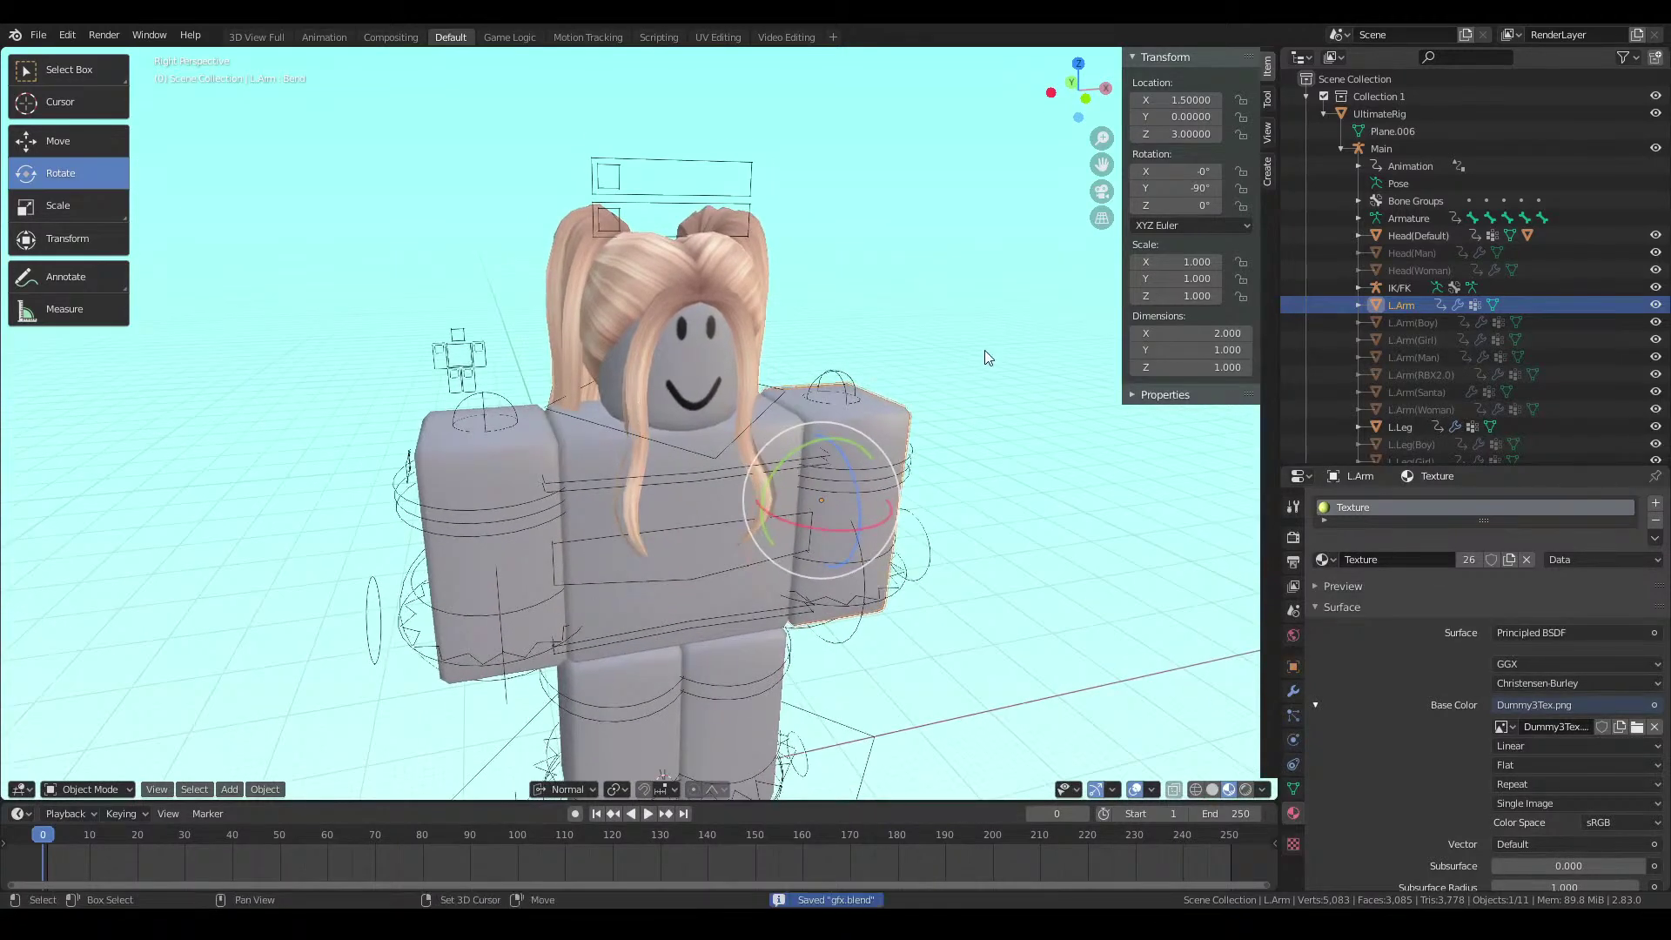
key(ctrl+s)
key(shift+grave)
click(661, 458)
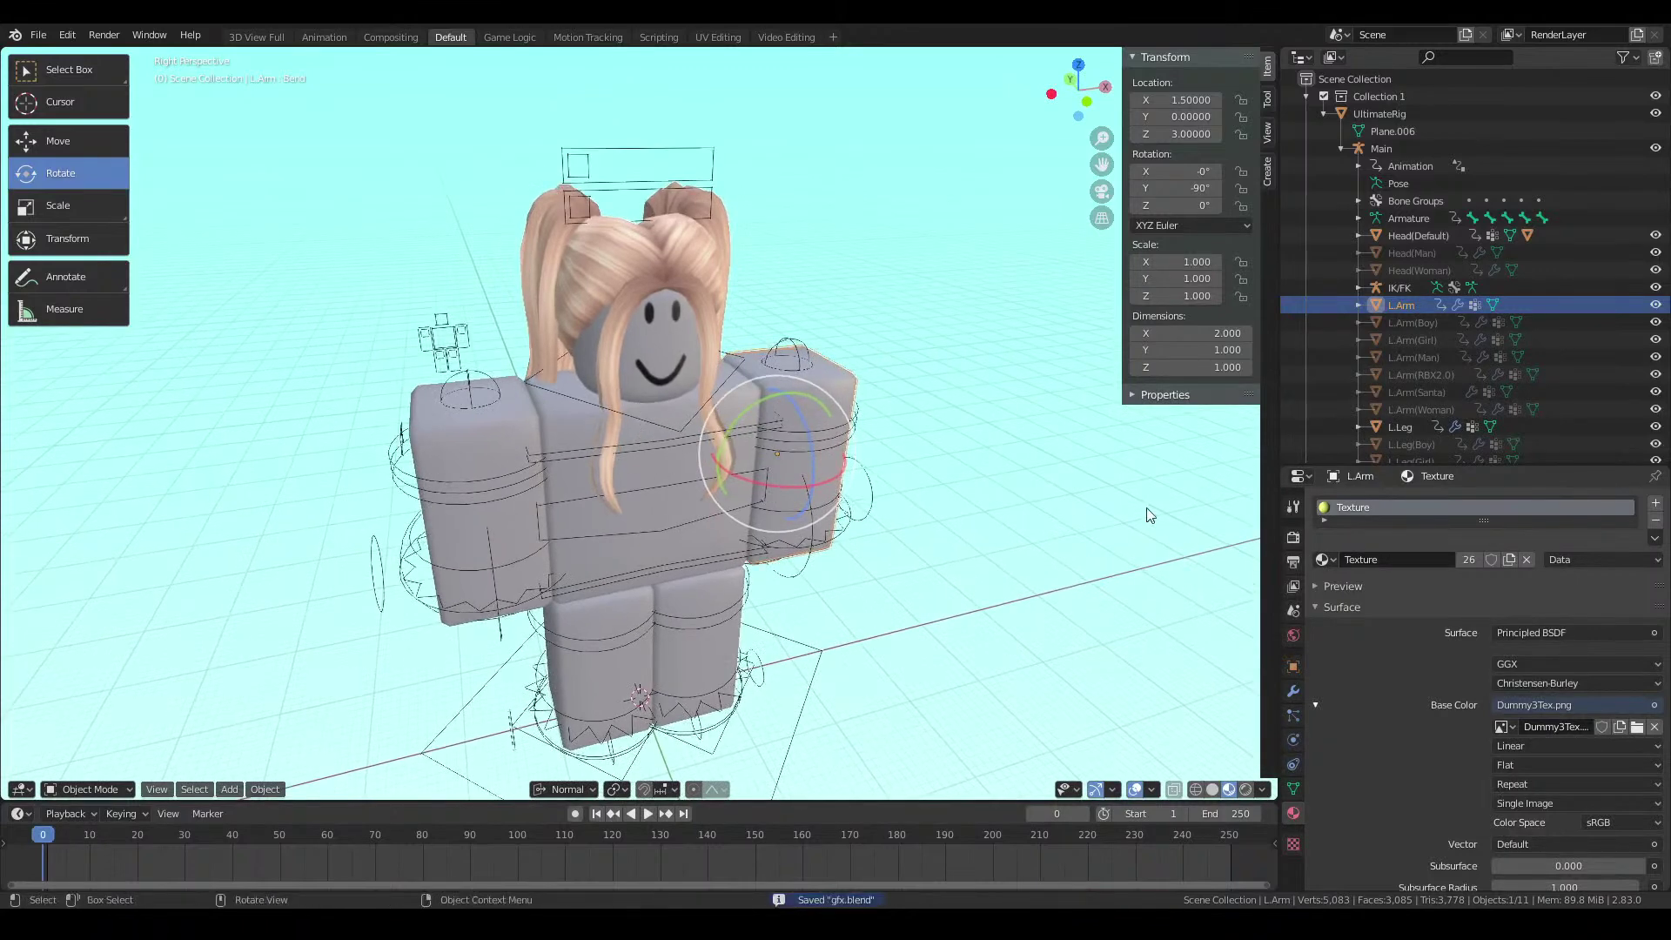
Select the rig's right arm and choose Principled BSDF as the surface of its Texture material
click(418, 382)
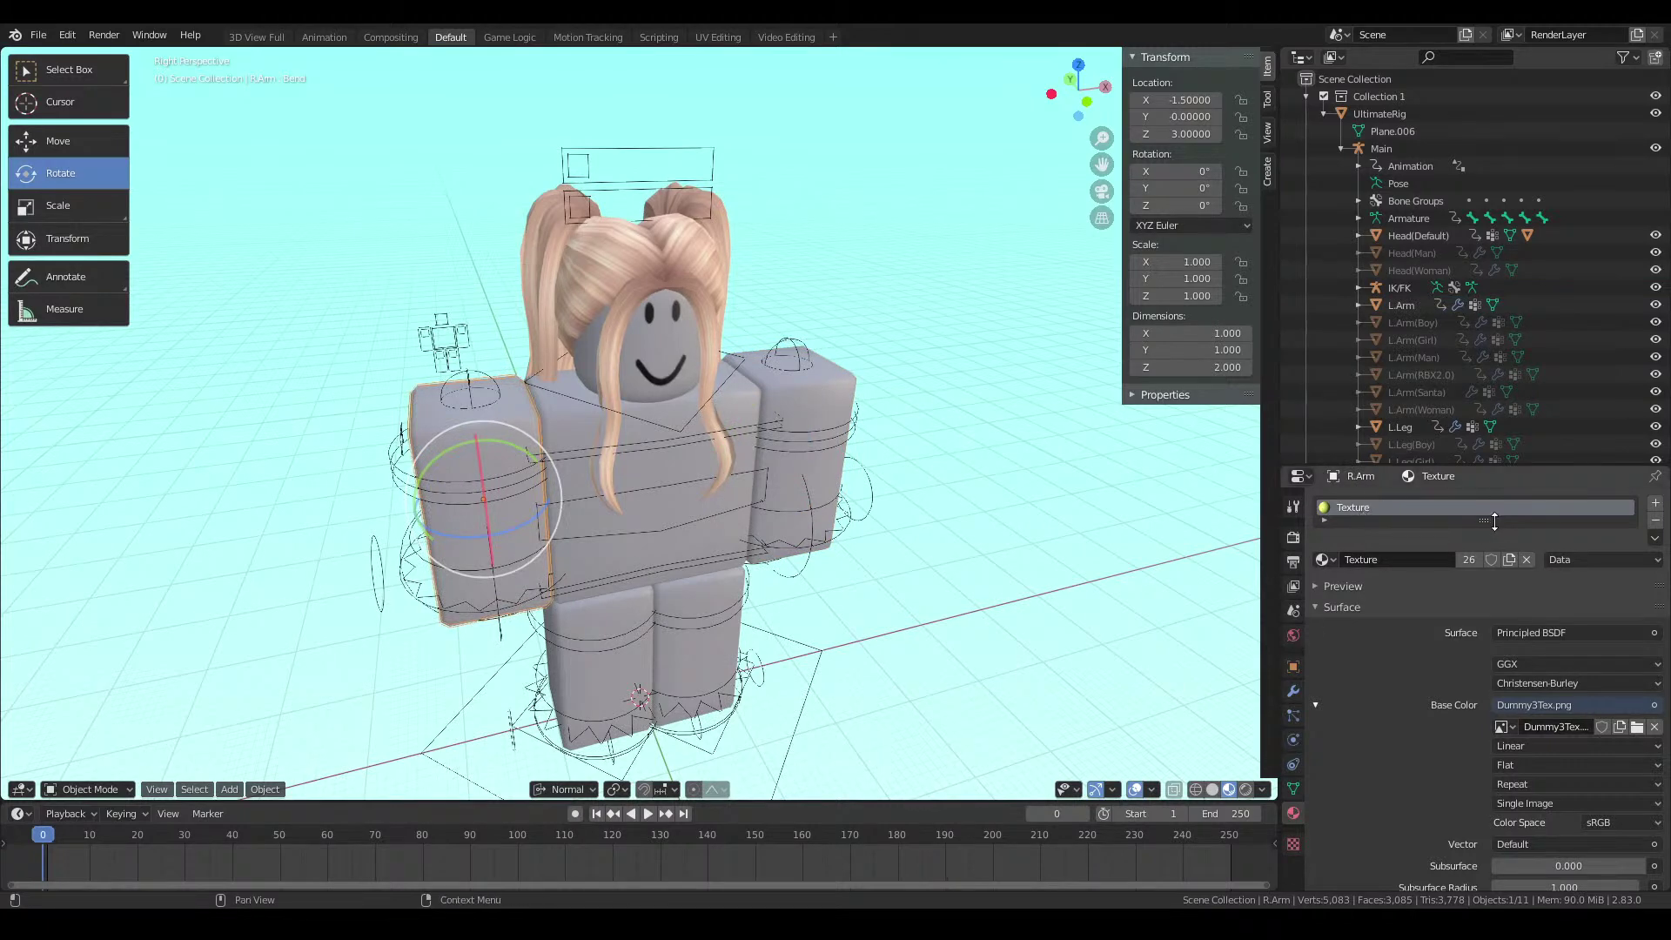
drag(1494, 521, 1465, 466)
click(1579, 630)
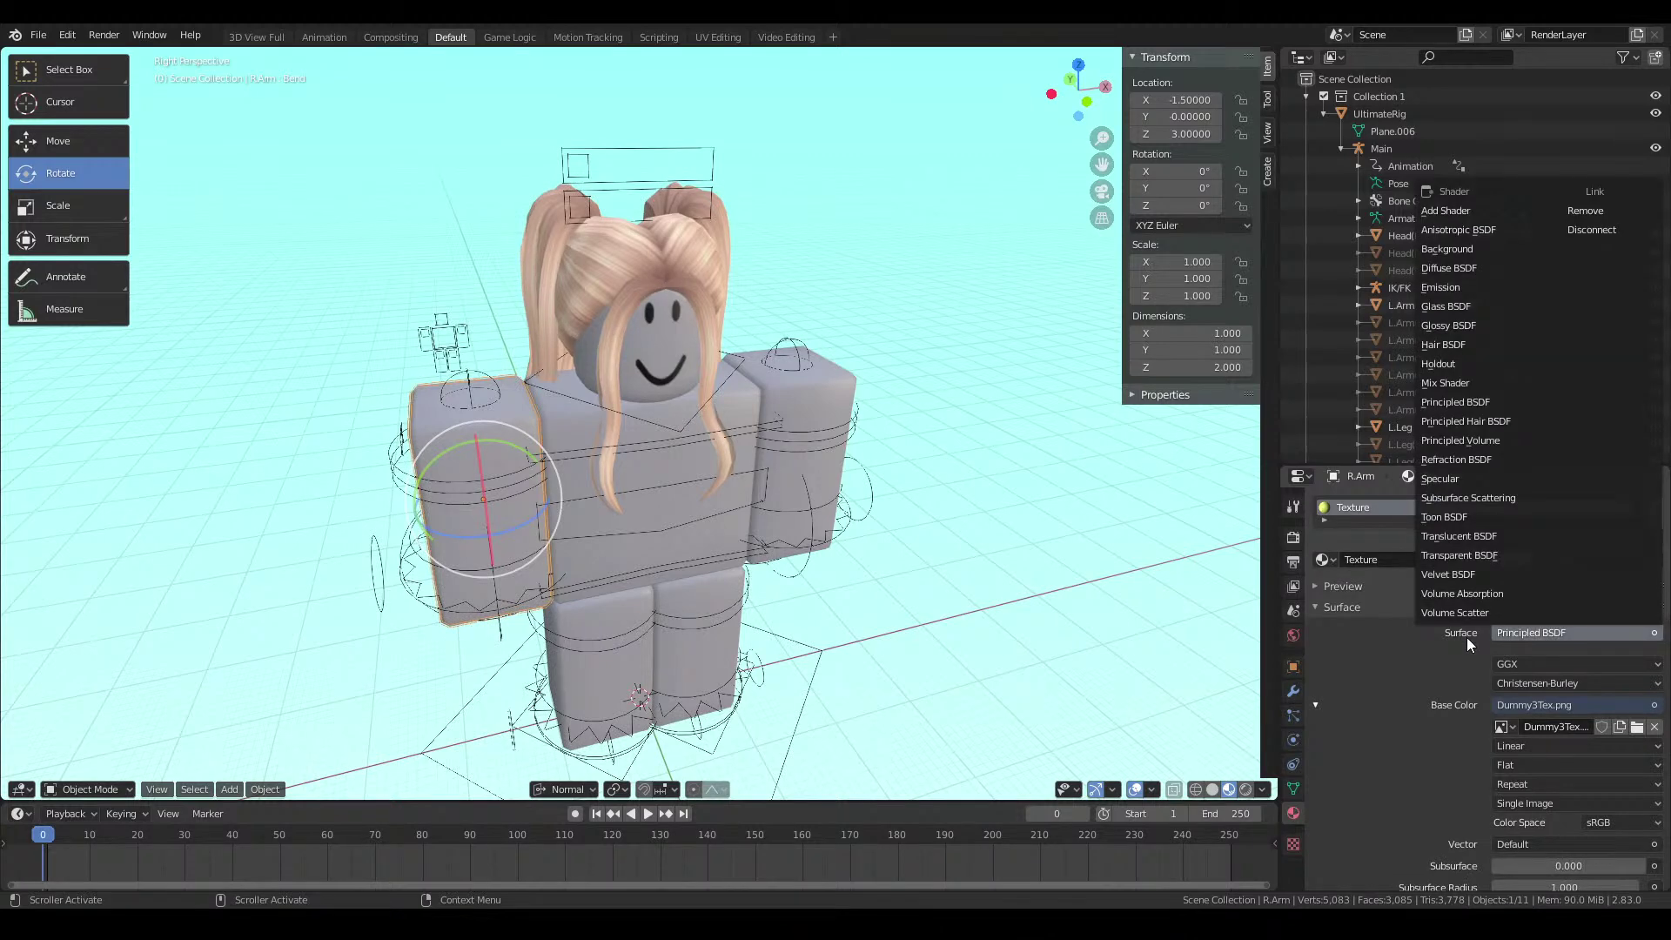
click(1520, 635)
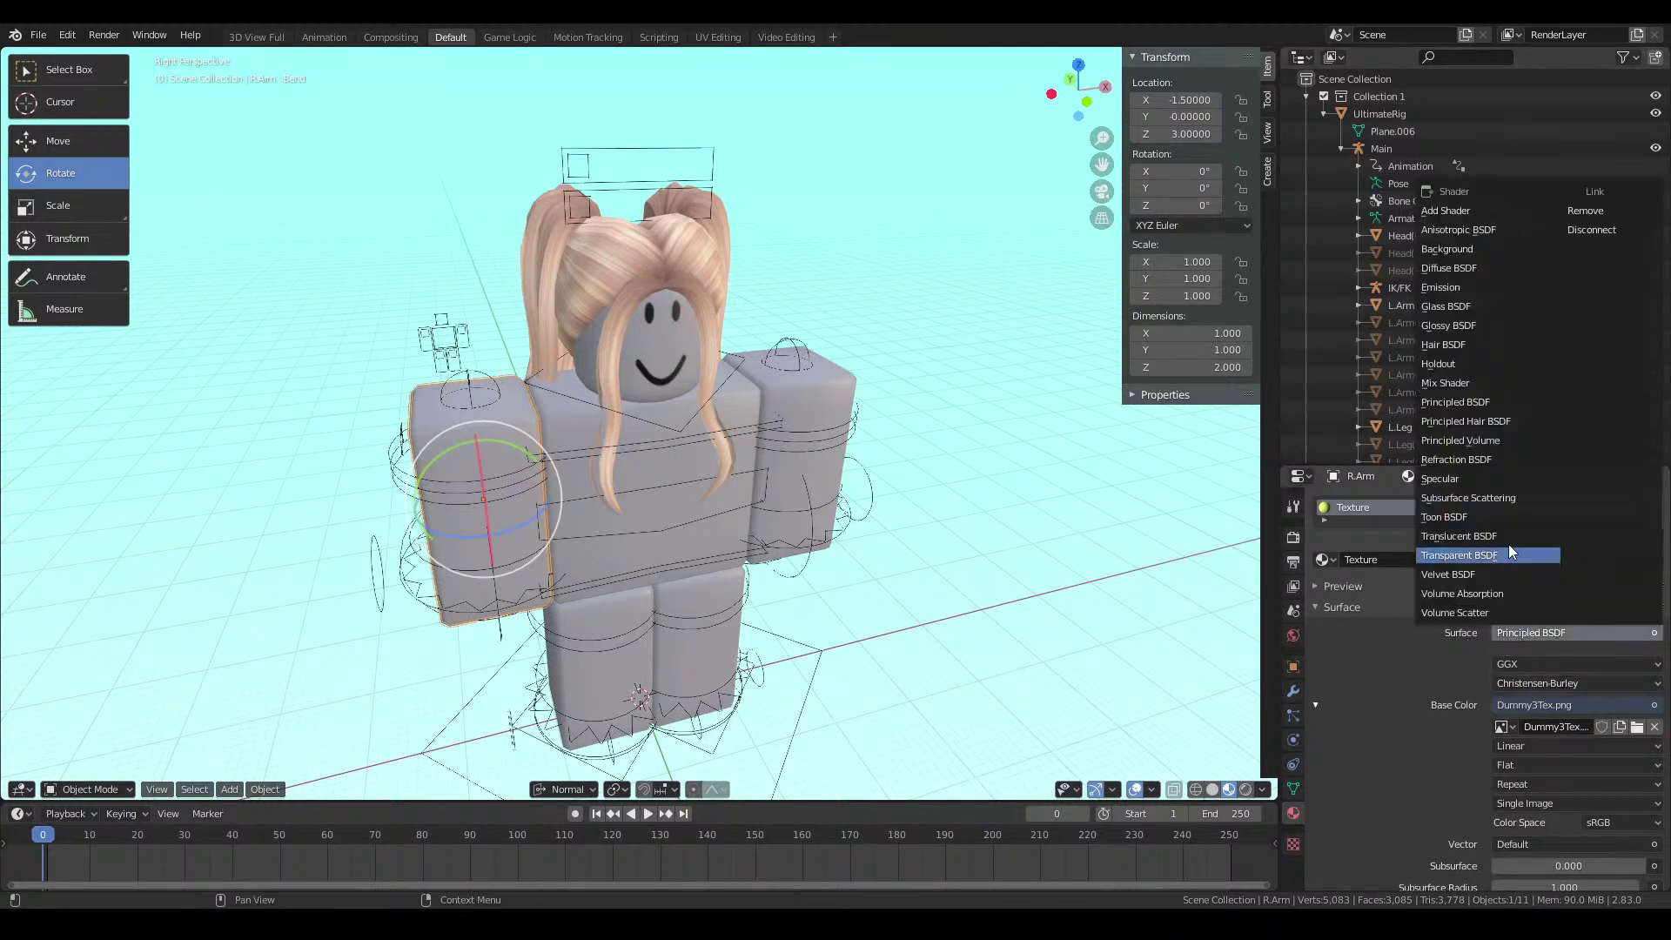
click(1467, 403)
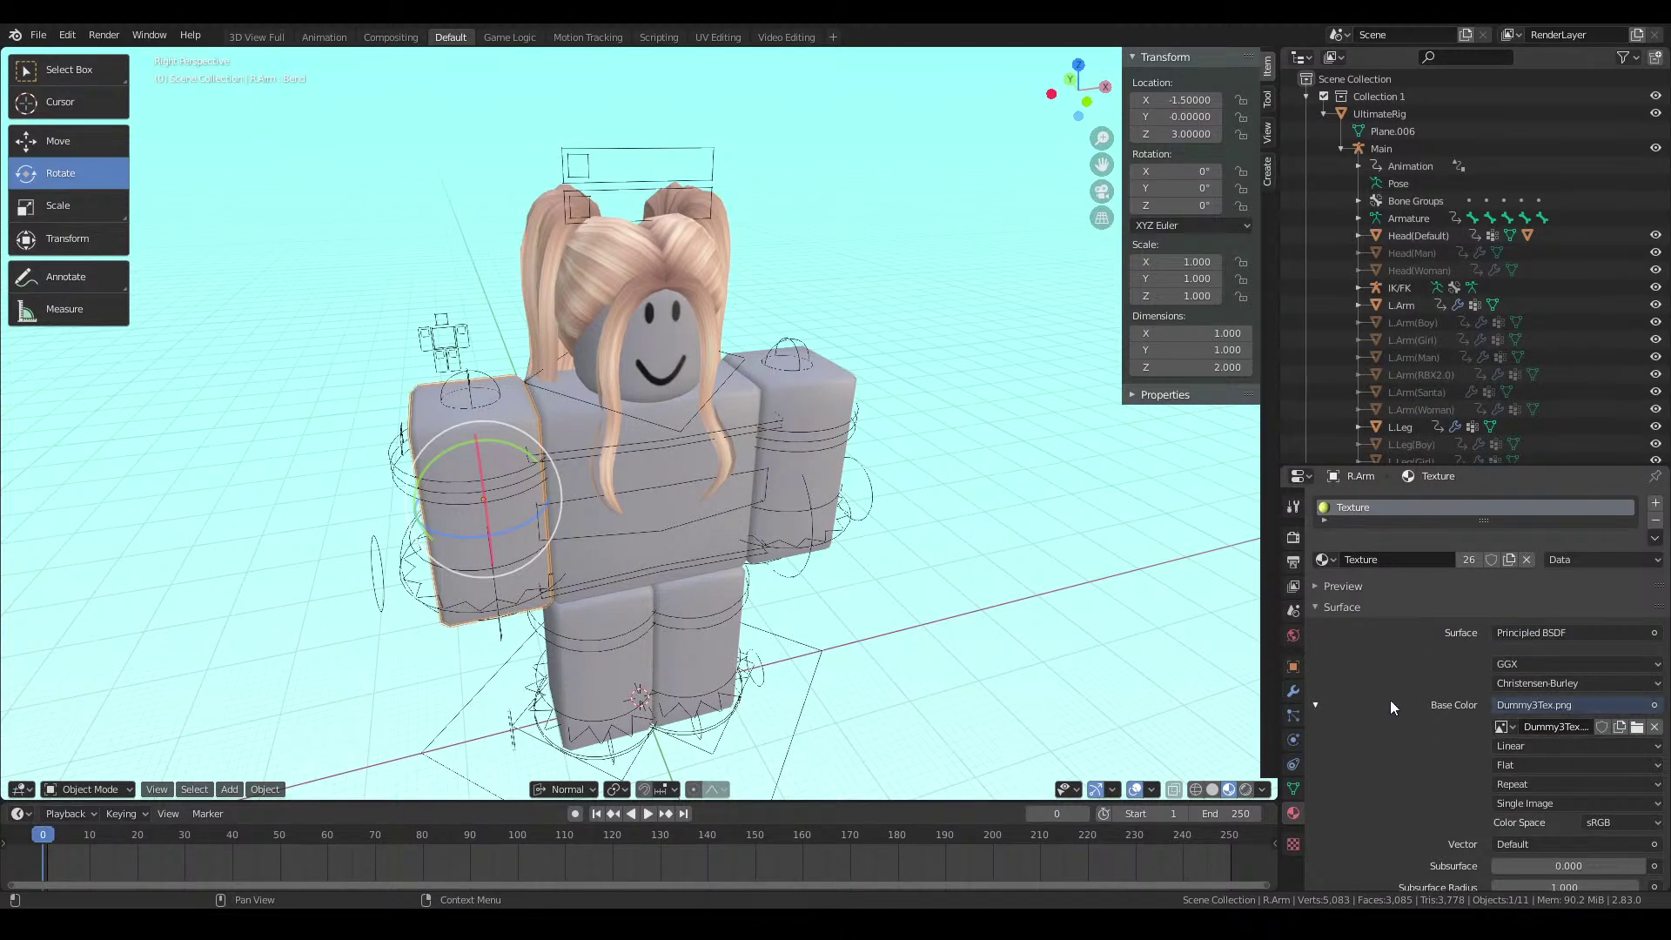
Load the blonde character's exported texture PNG as the Base Color image of the rig's Texture material
click(1637, 726)
middle_drag(1052, 236, 1053, 237)
middle_drag(771, 167, 772, 166)
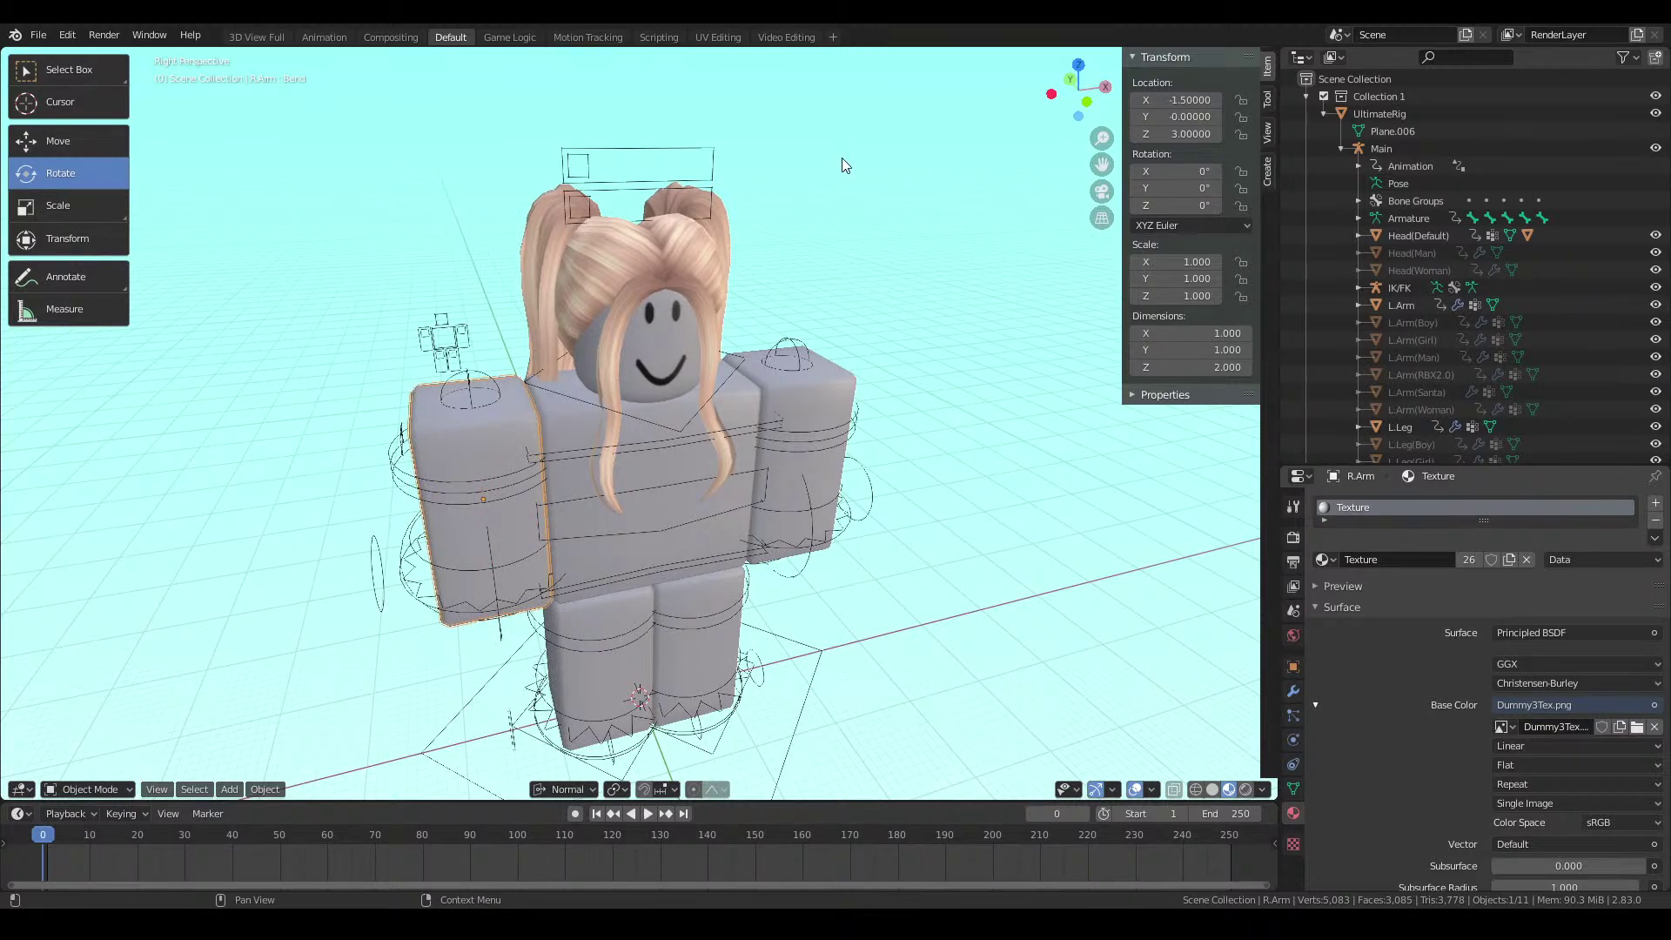
middle_drag(843, 159, 843, 159)
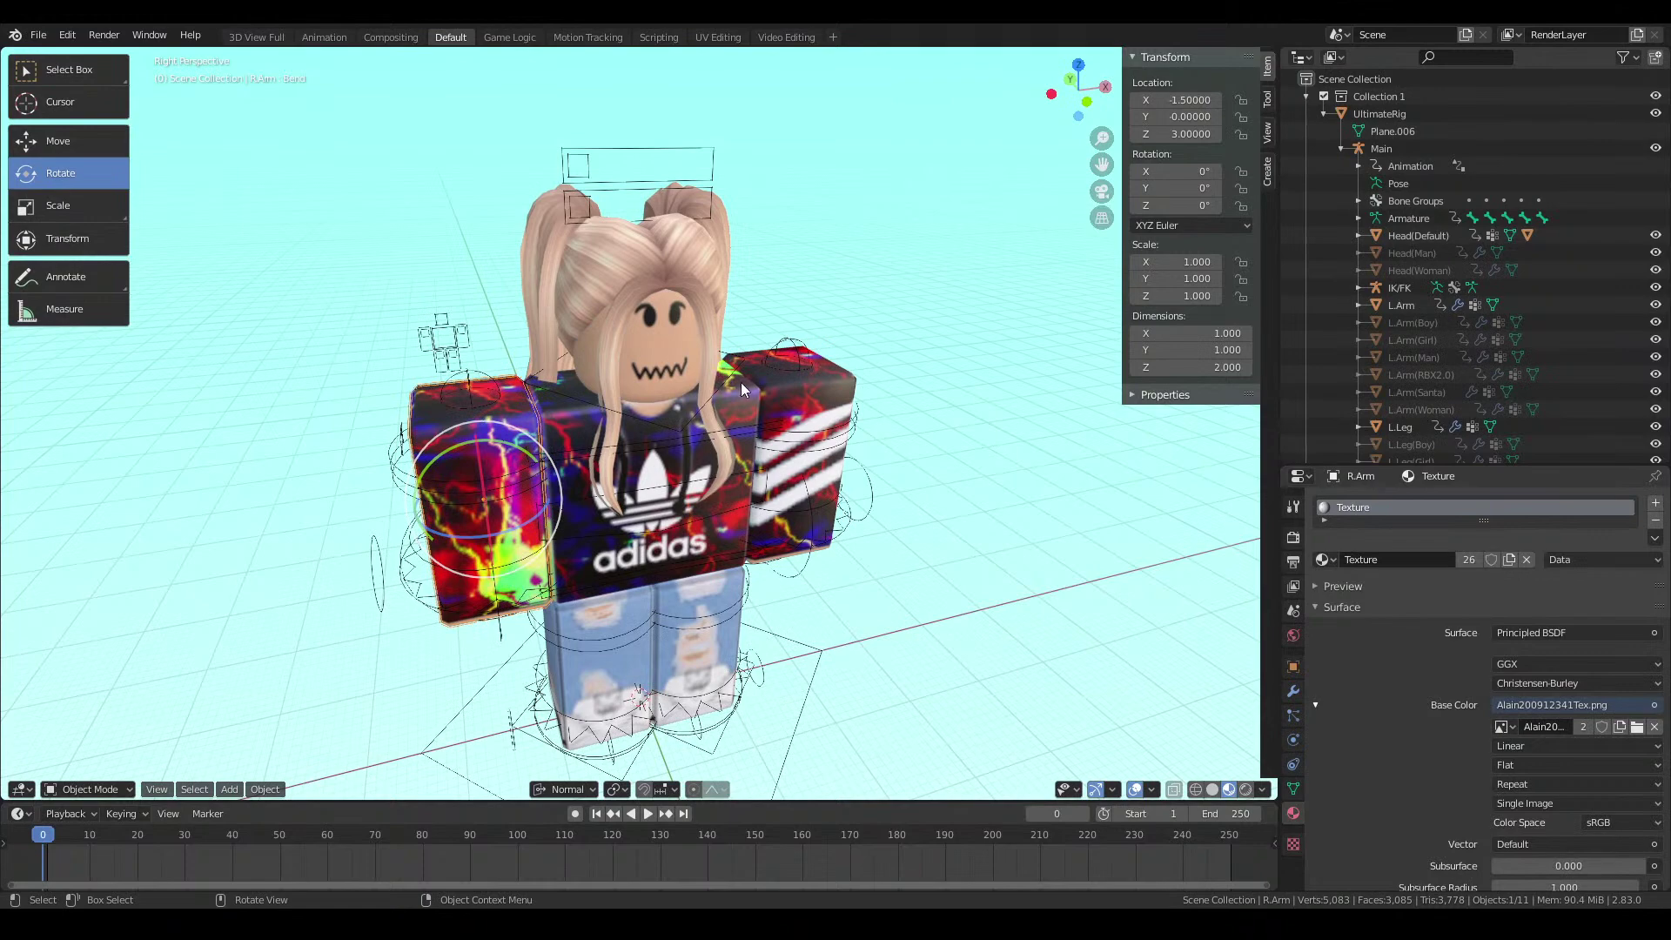
Save the file with the textured rig and select the blonde hair
key(shift+grave)
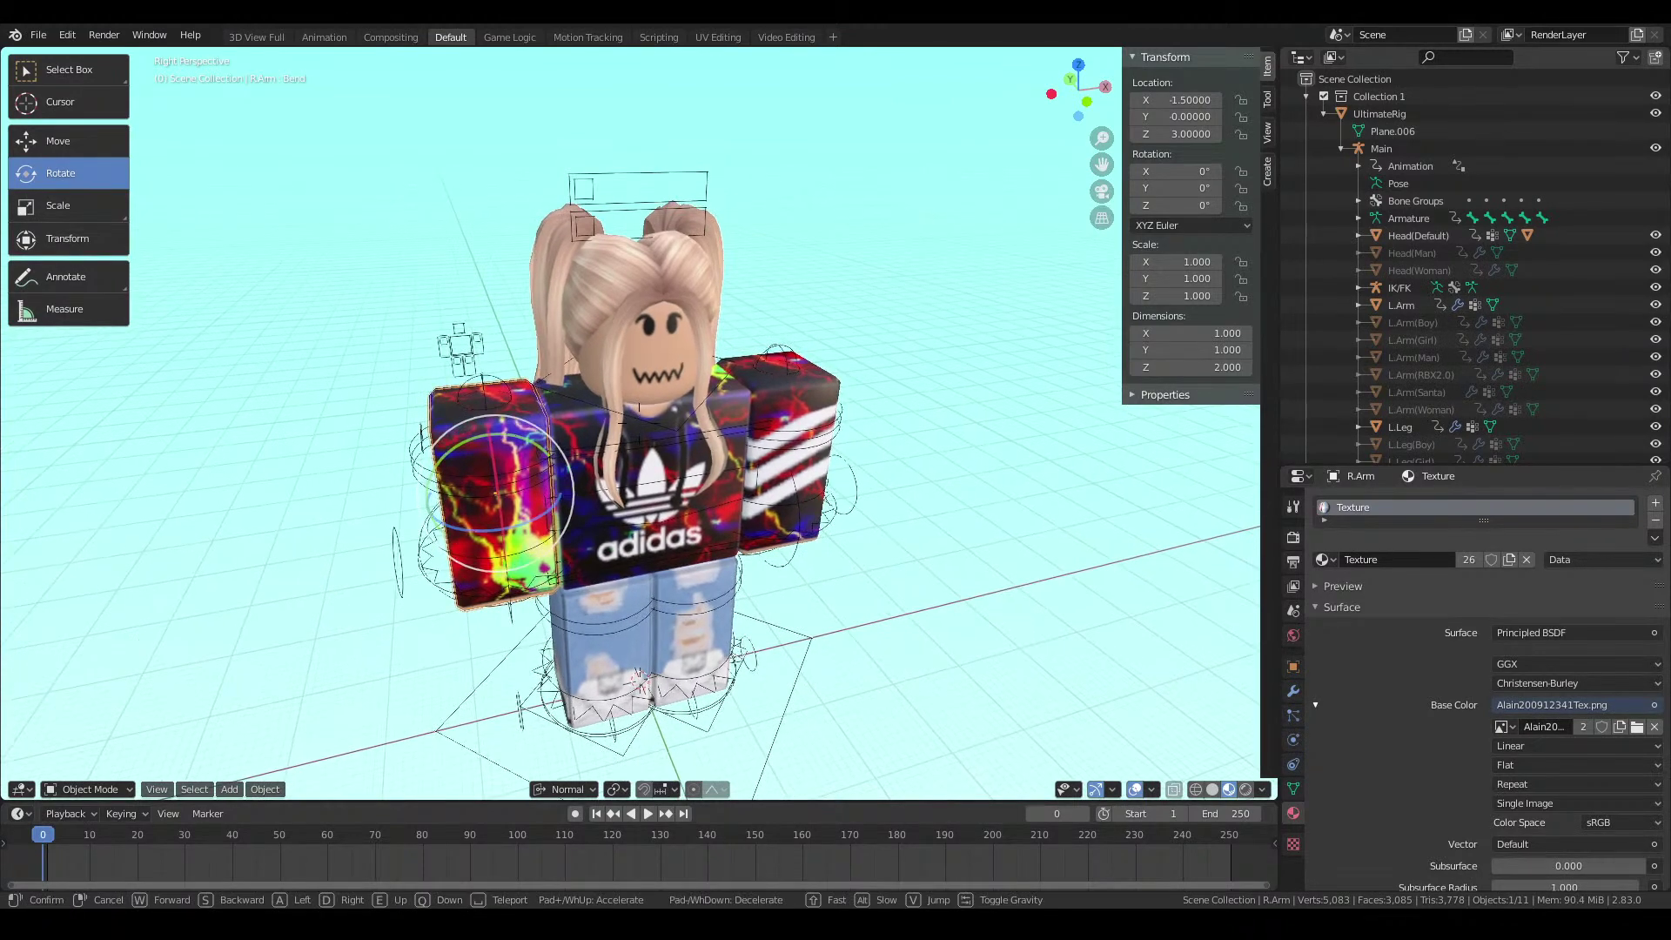
key(q)
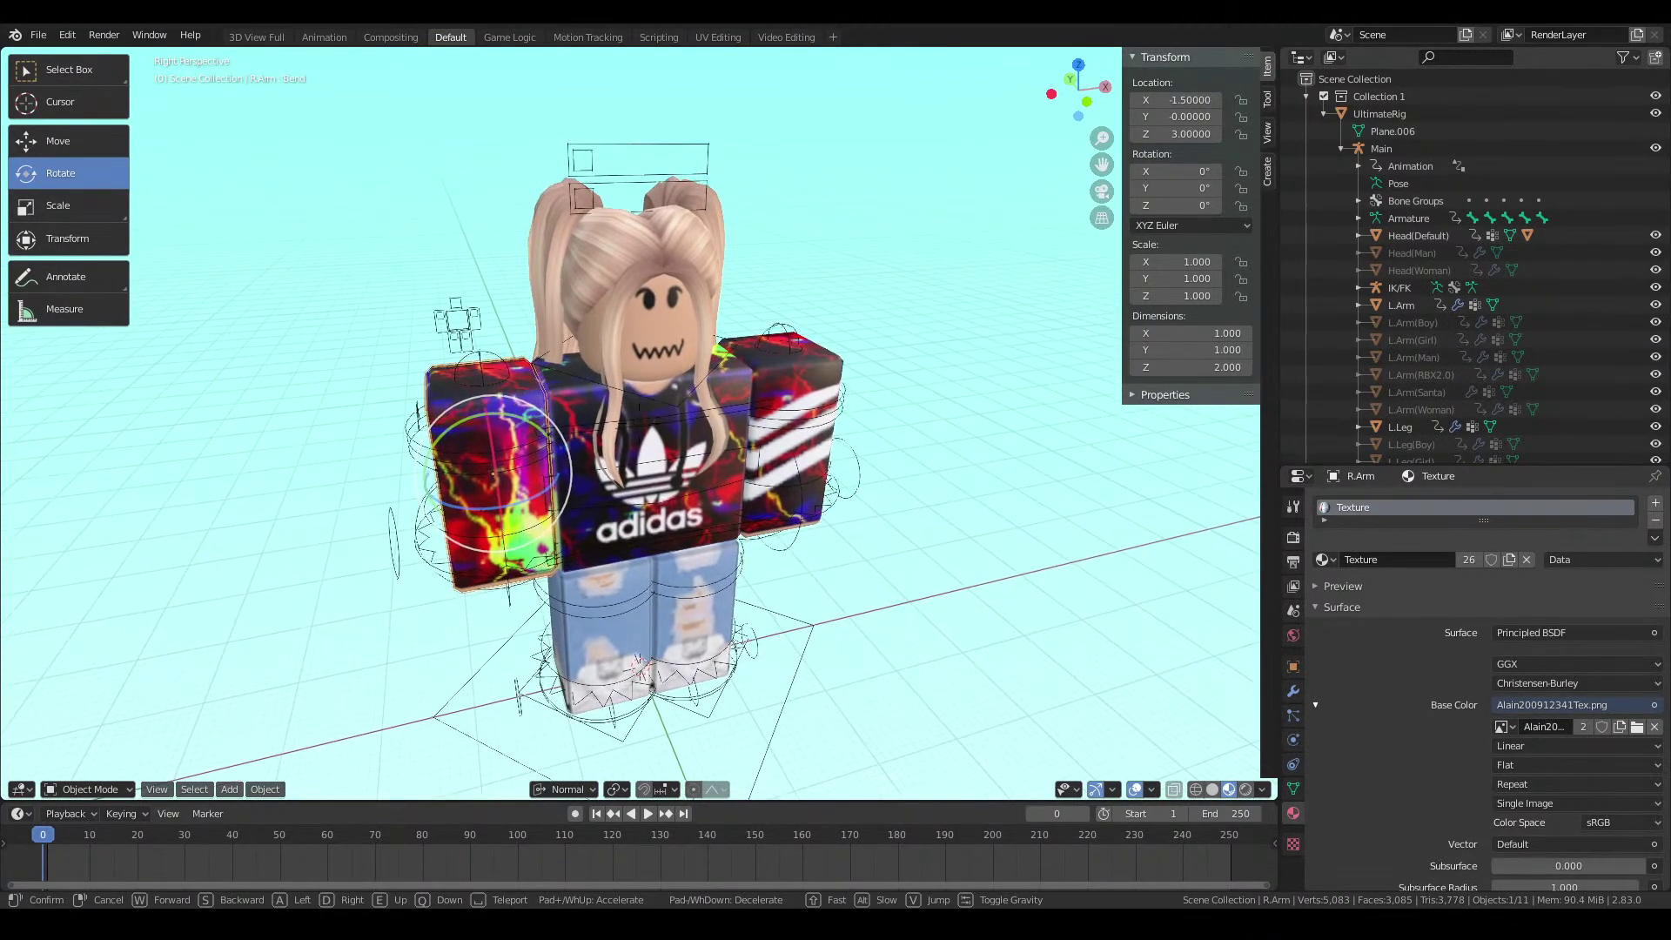
key(s)
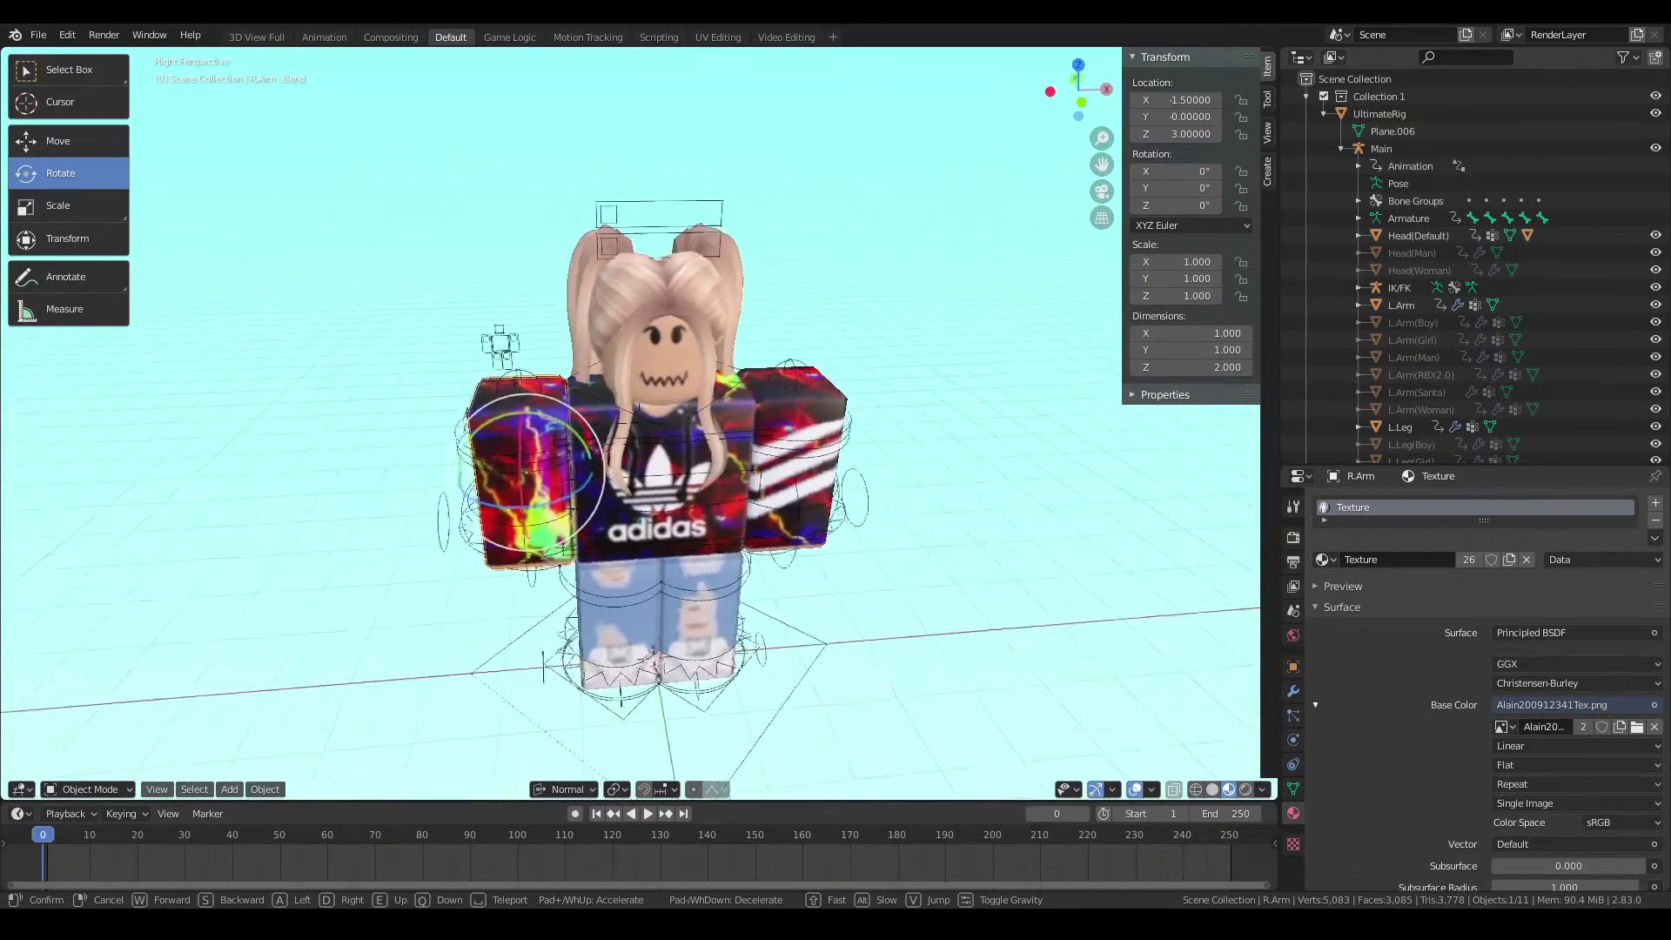
key(ctrl+s)
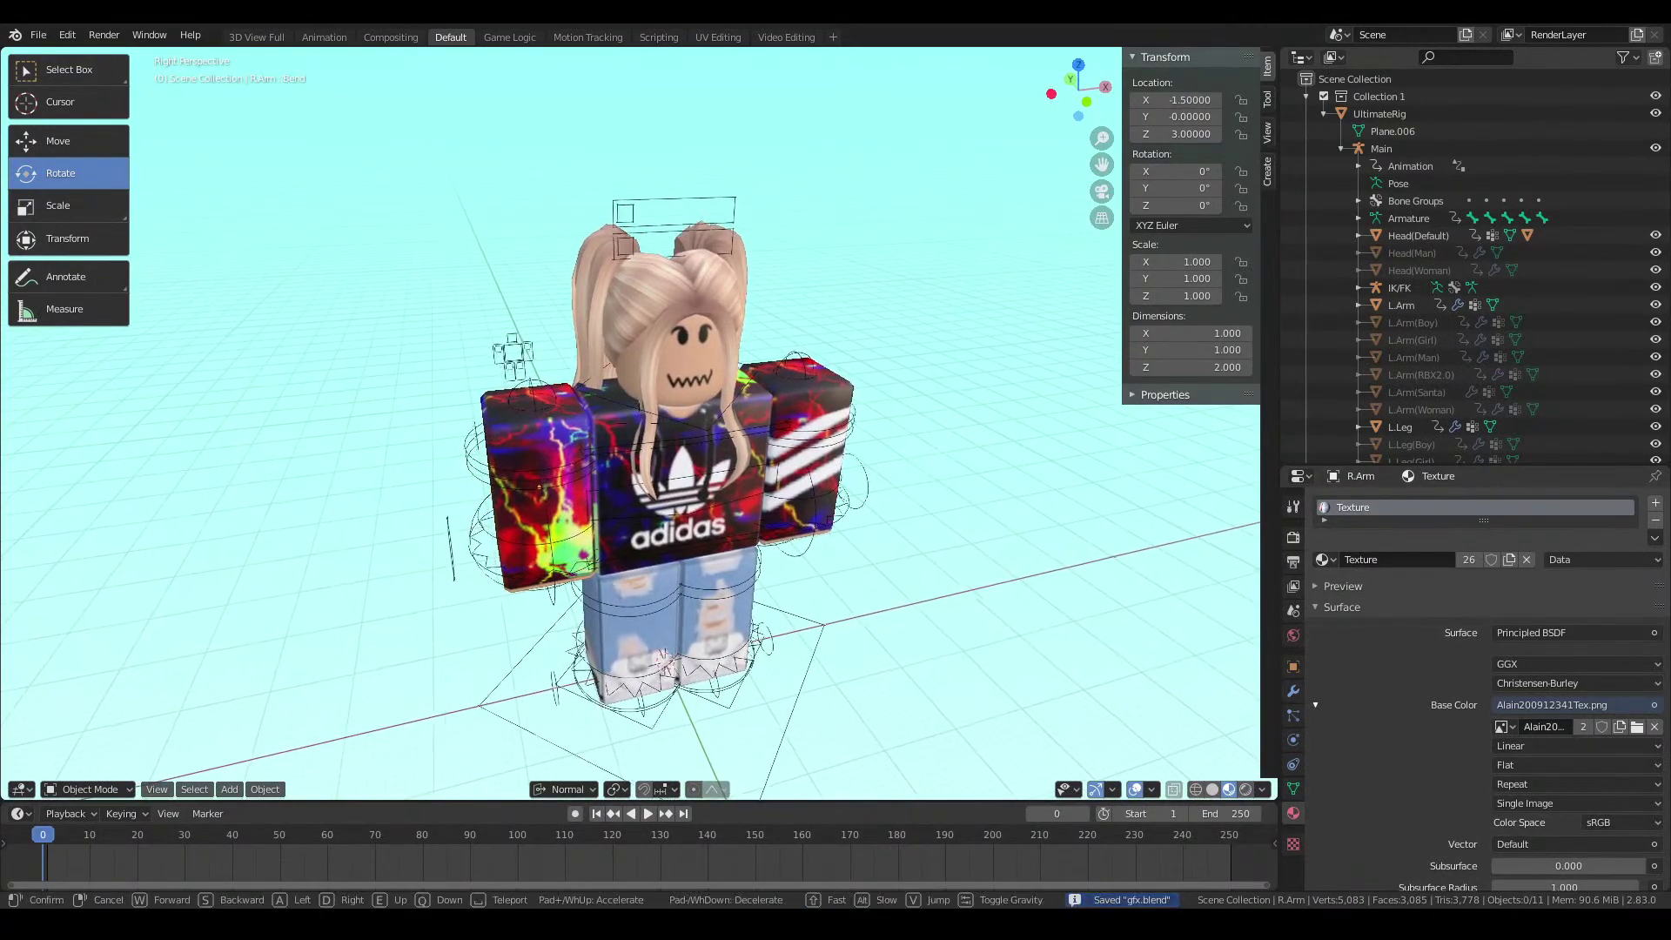
key(w)
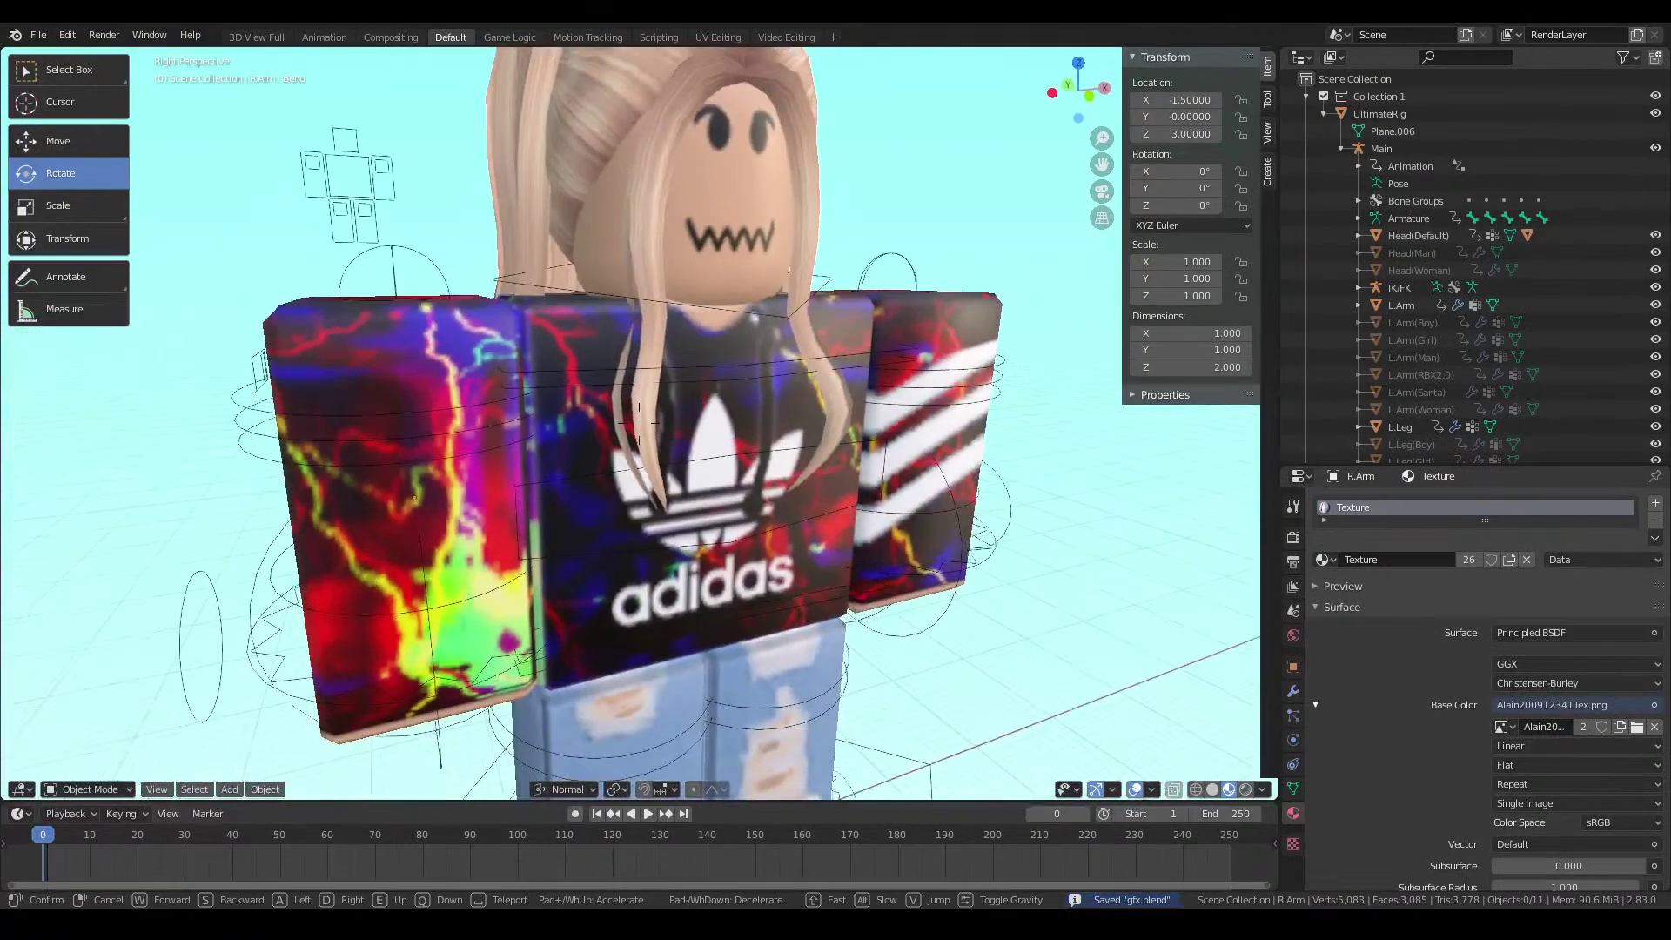
key(s)
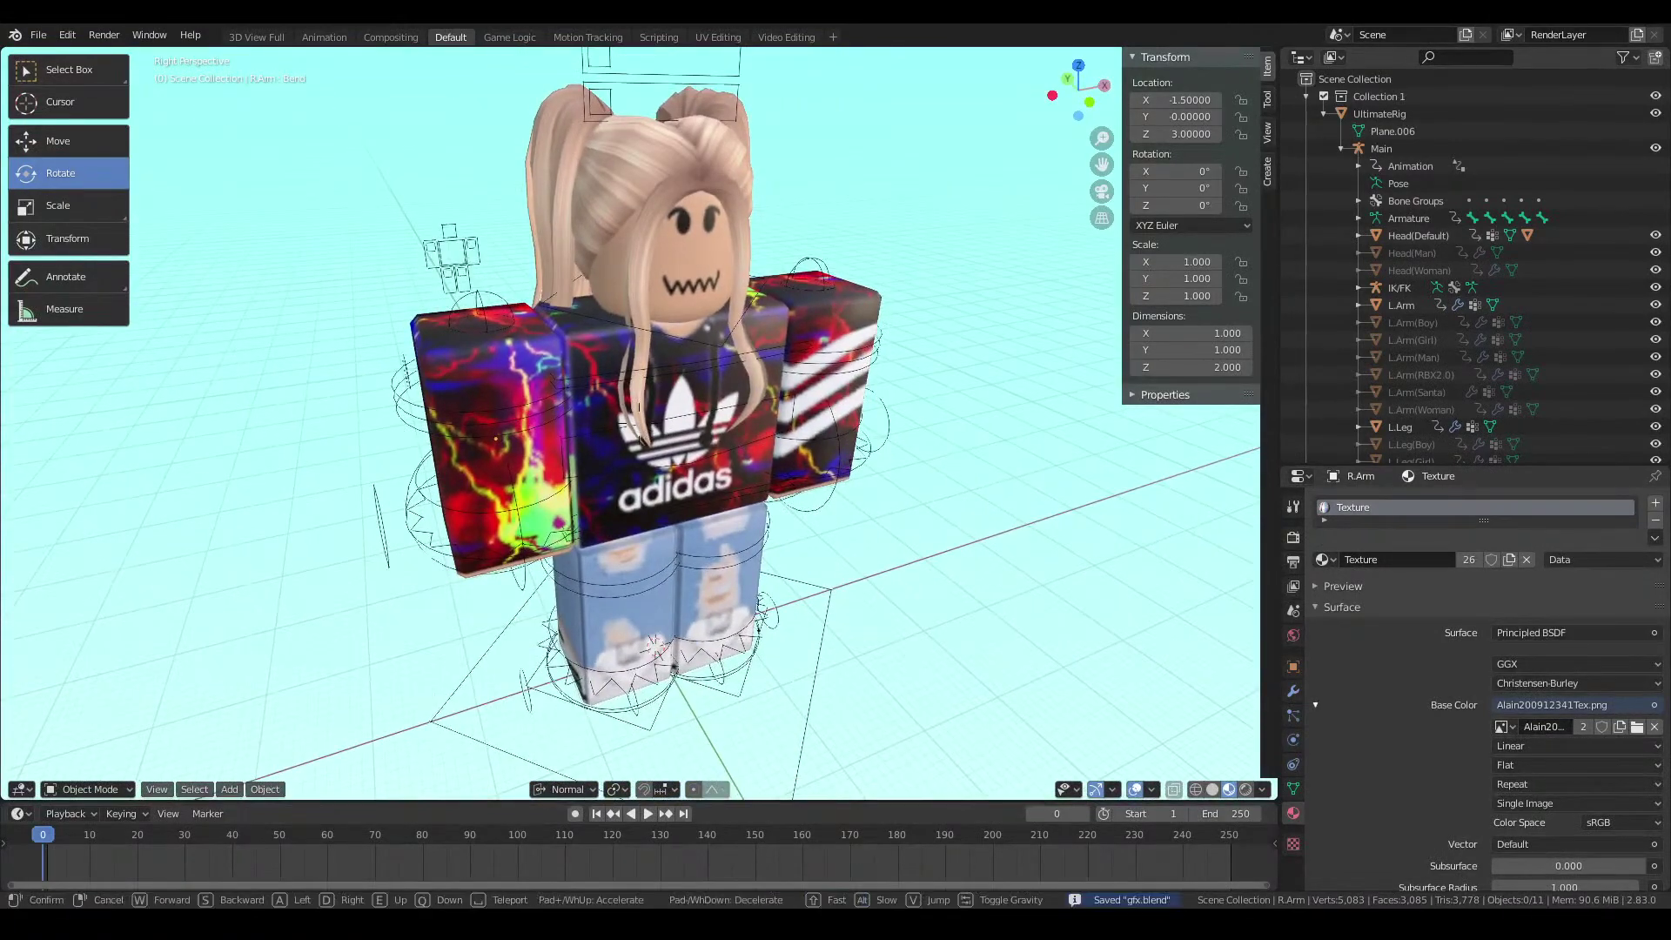
click(393, 205)
click(540, 242)
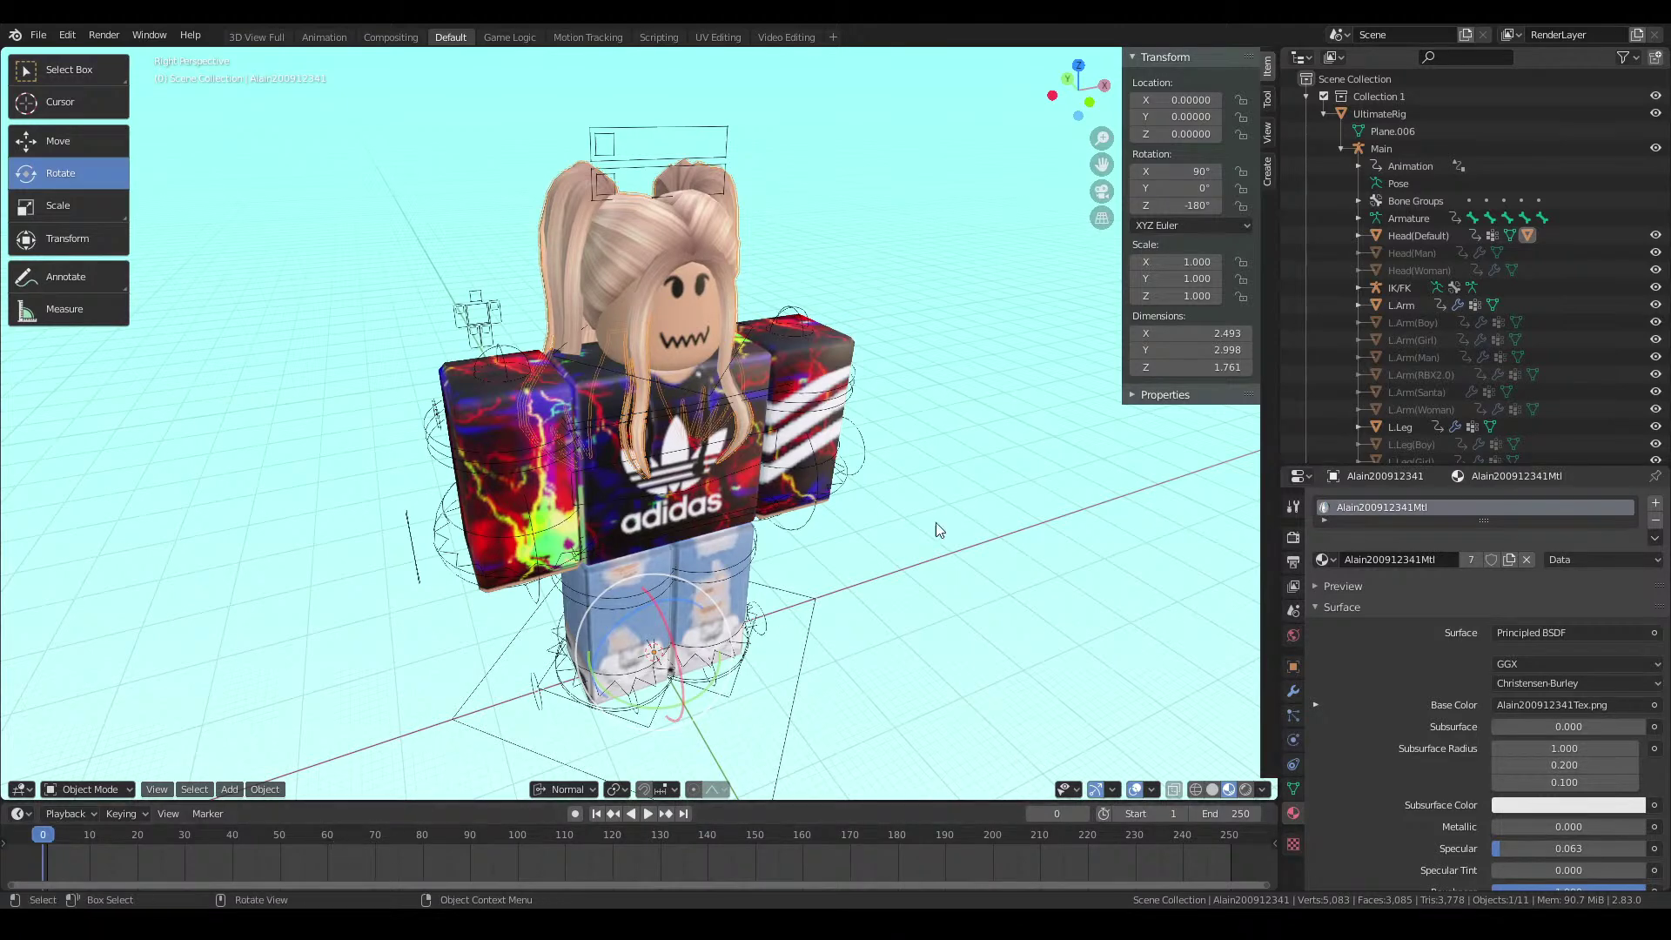
Select the rig's left arm and make its material's Base Color image a single-user copy
click(1023, 426)
middle_drag(1021, 423, 975, 400)
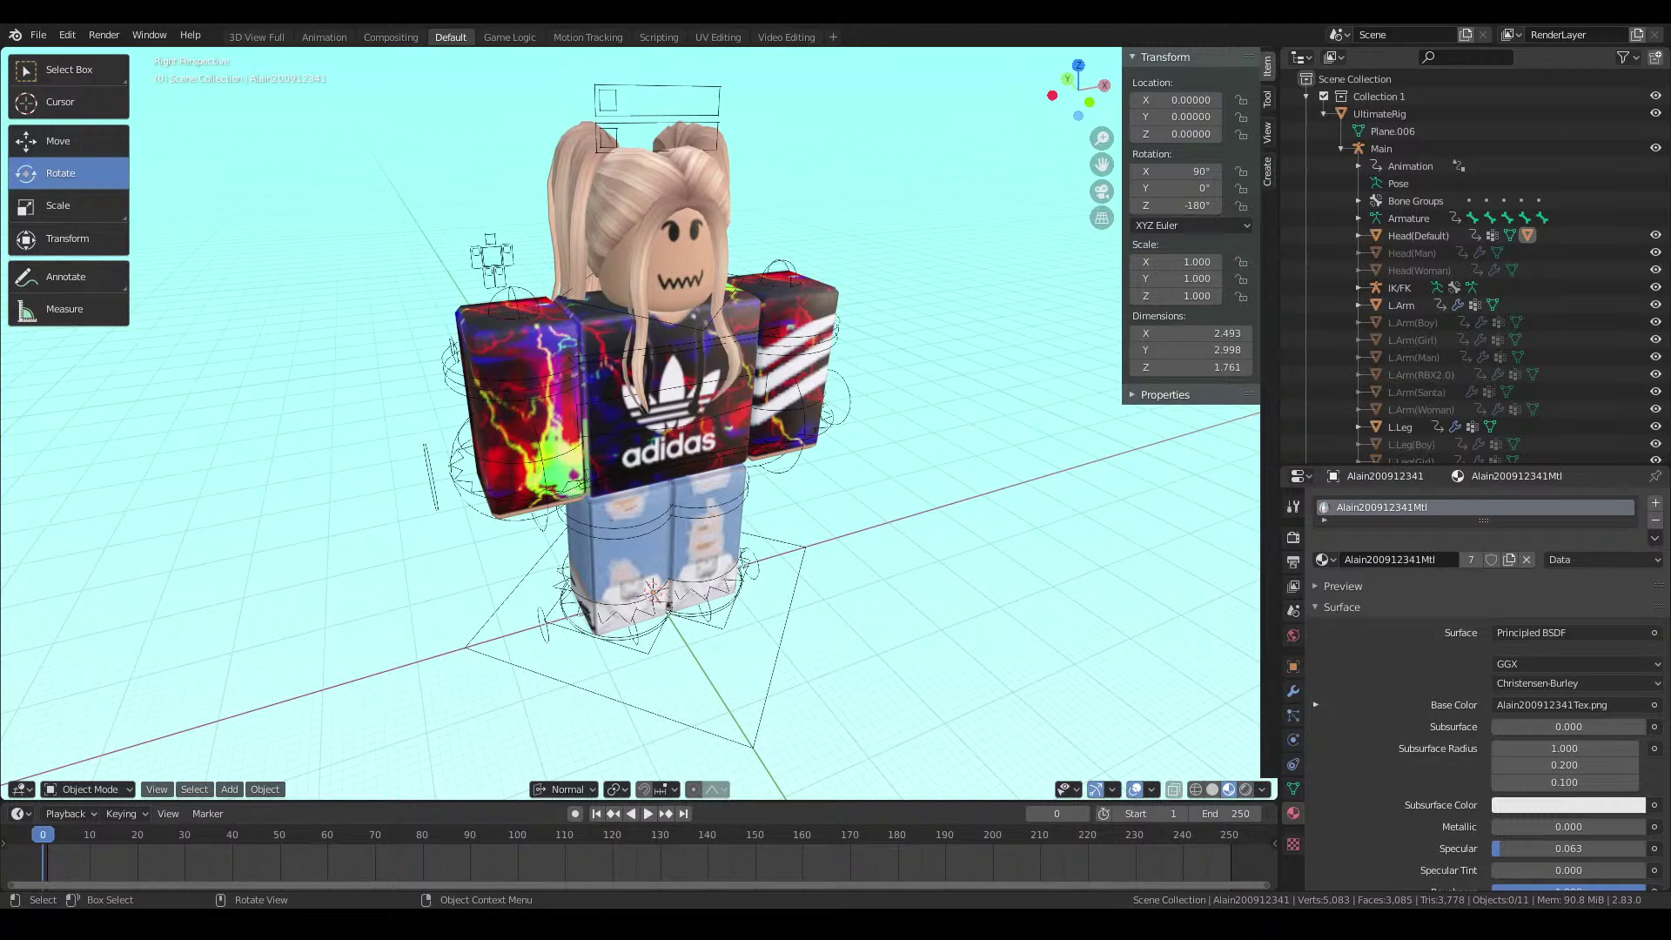
click(837, 284)
click(1627, 729)
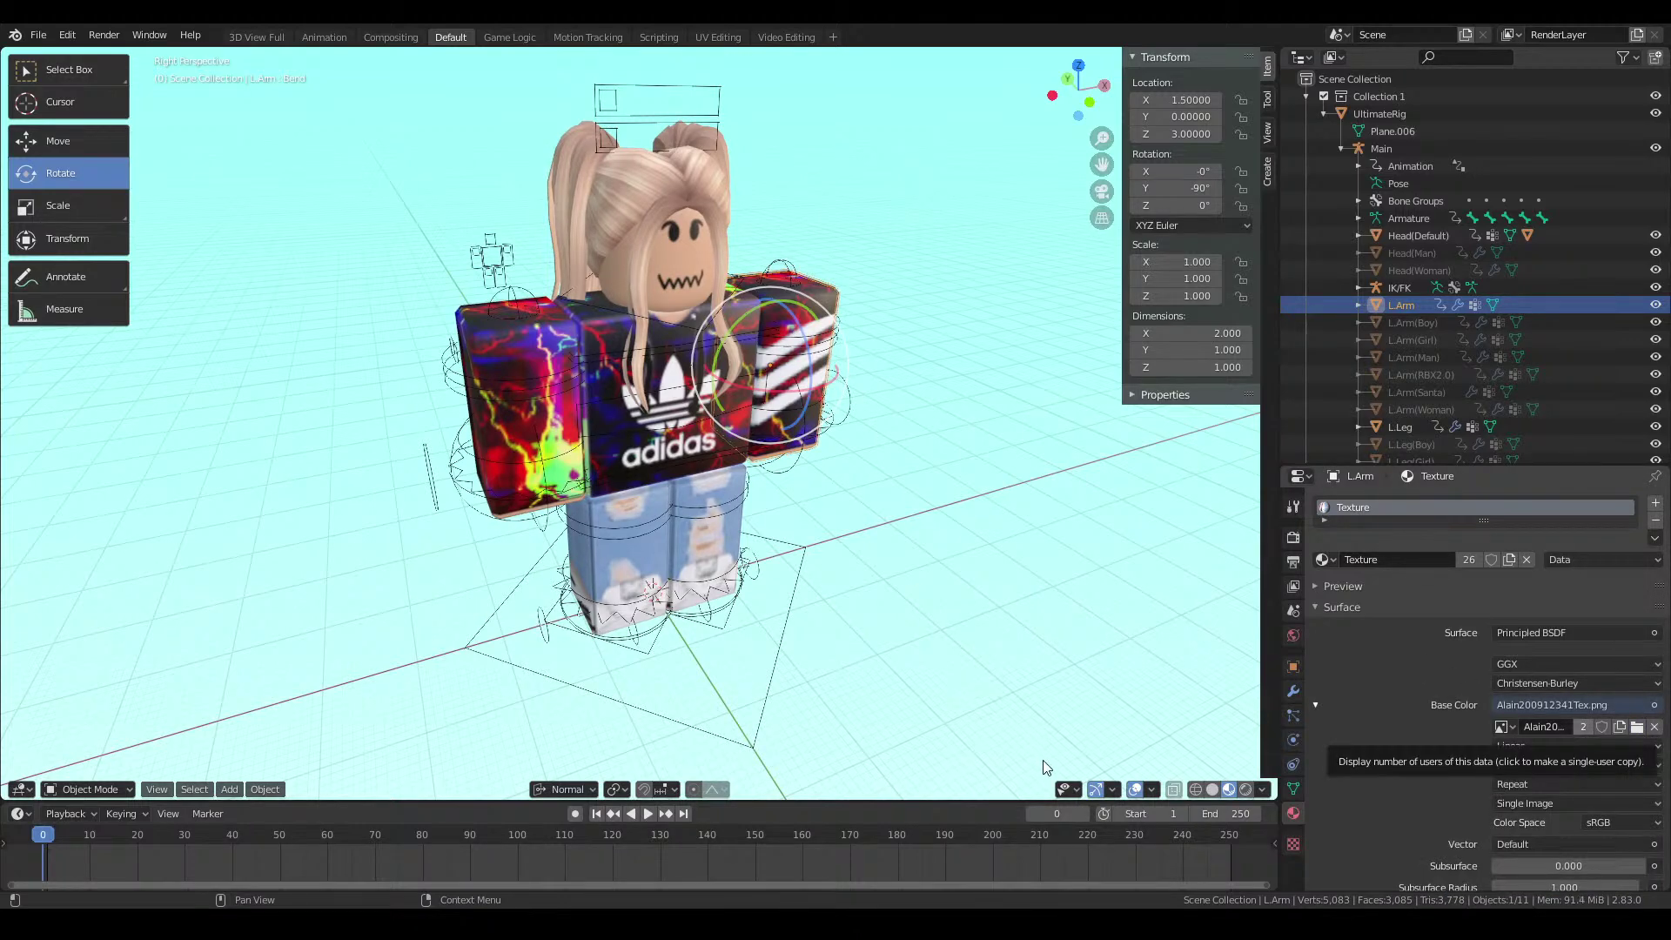
click(1583, 727)
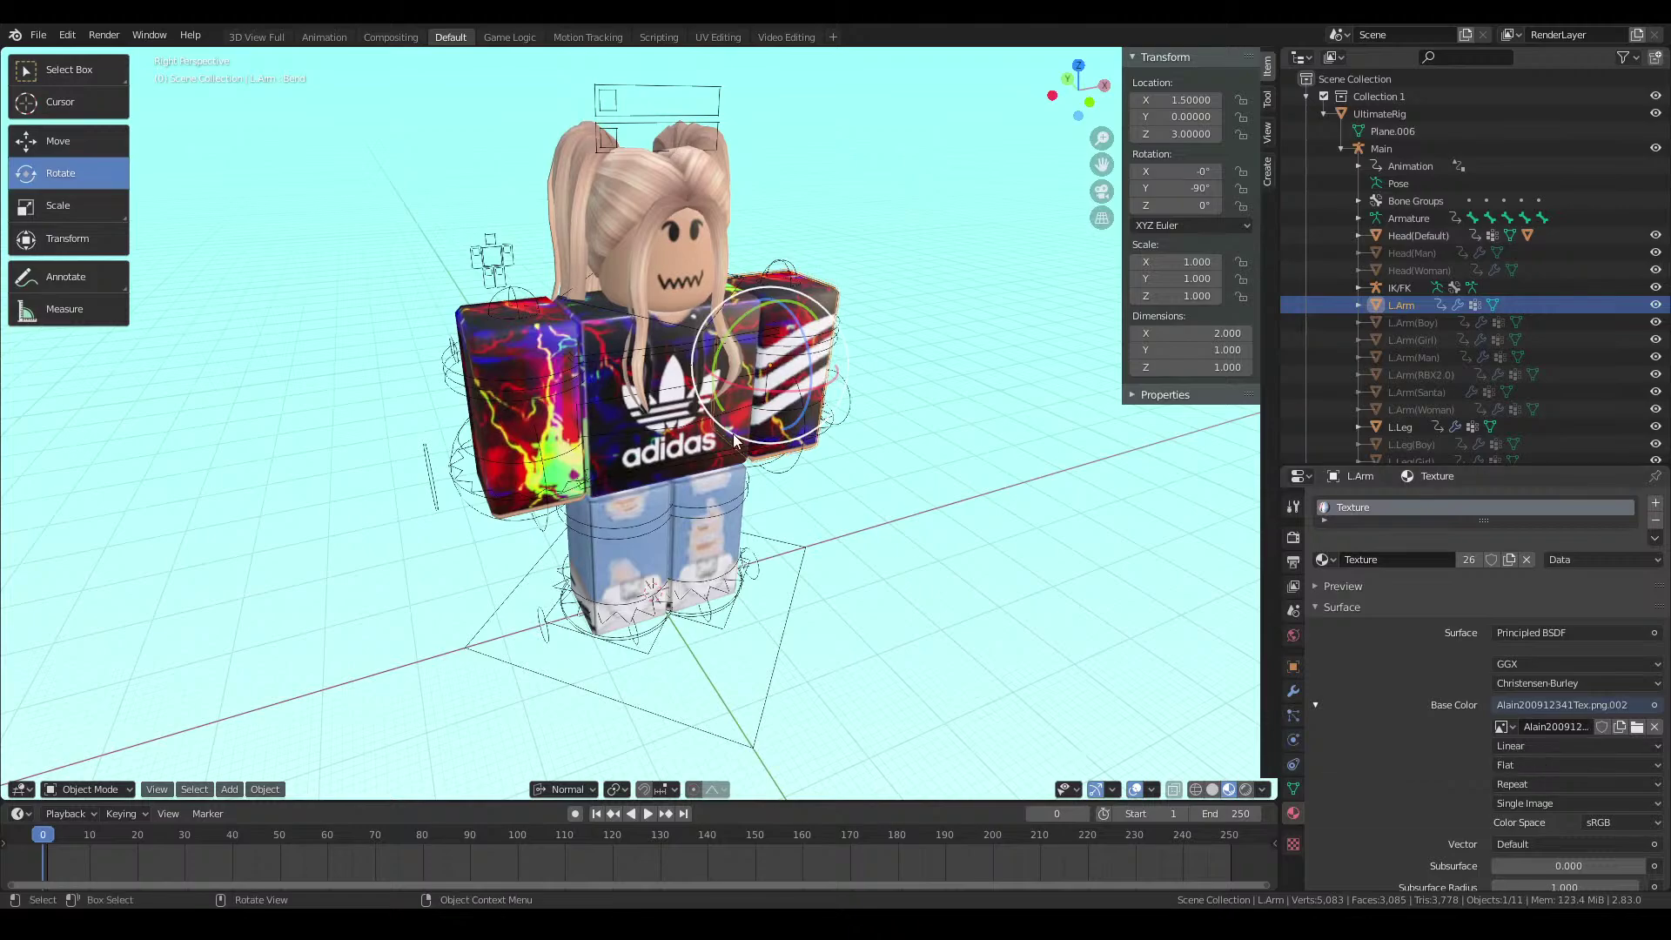
Inspect the textured rig's face, shirt, arms and legs up close from several angles
key(shift+grave)
key(w)
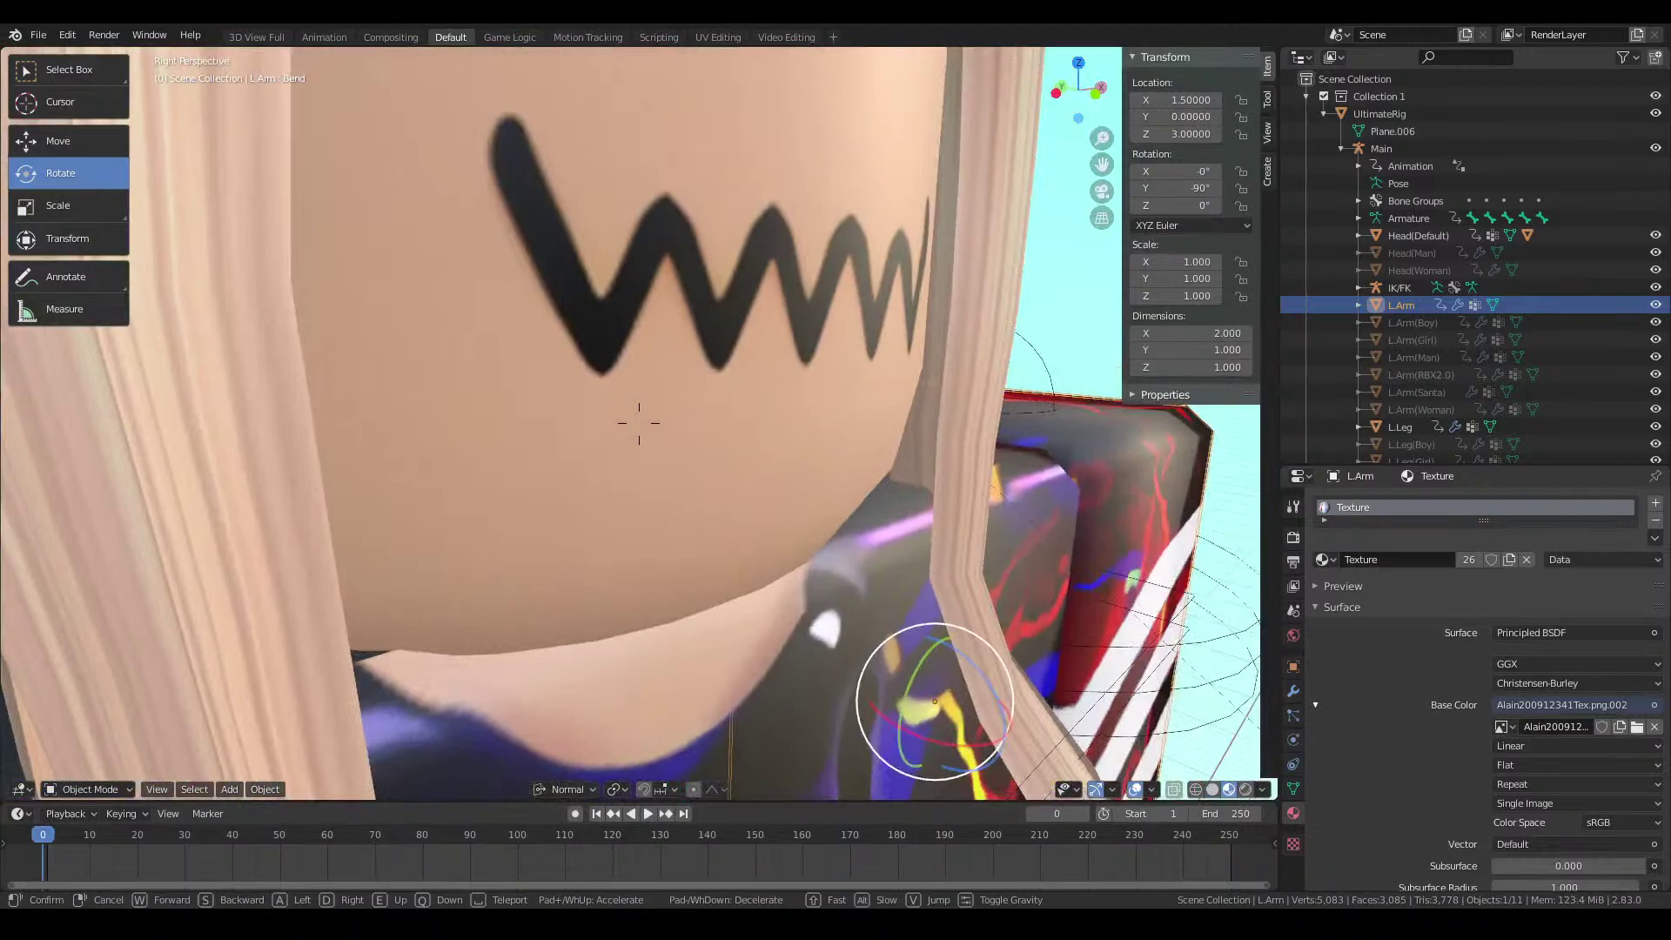
key(d)
key(a)
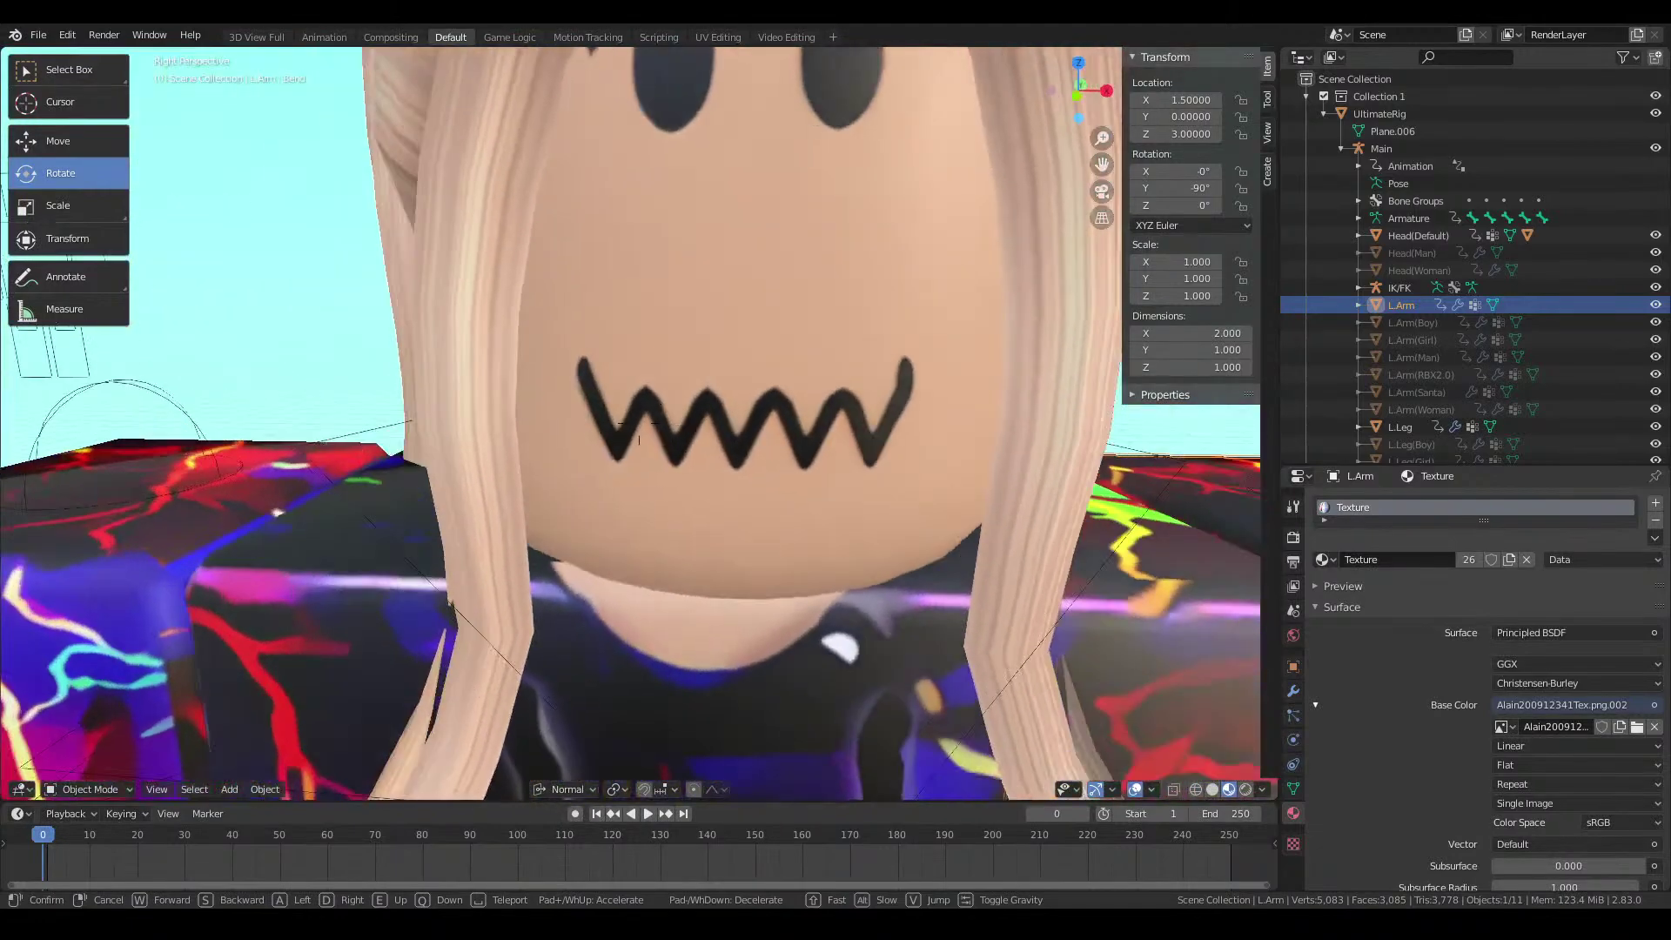
key(s)
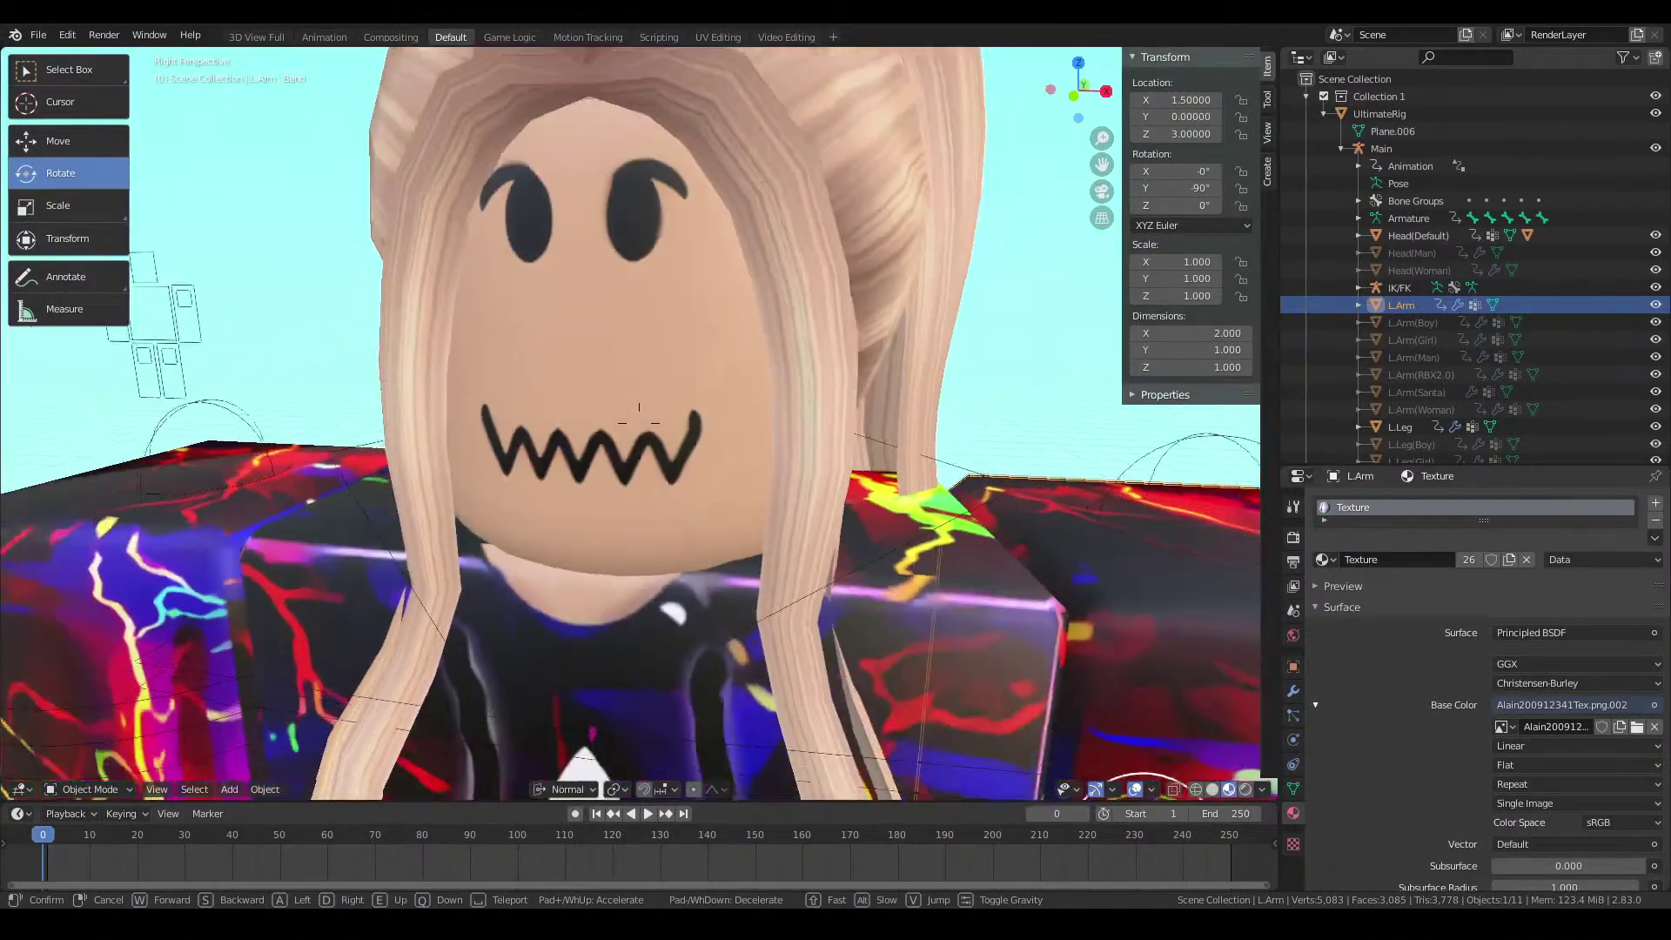
key(q)
key(w)
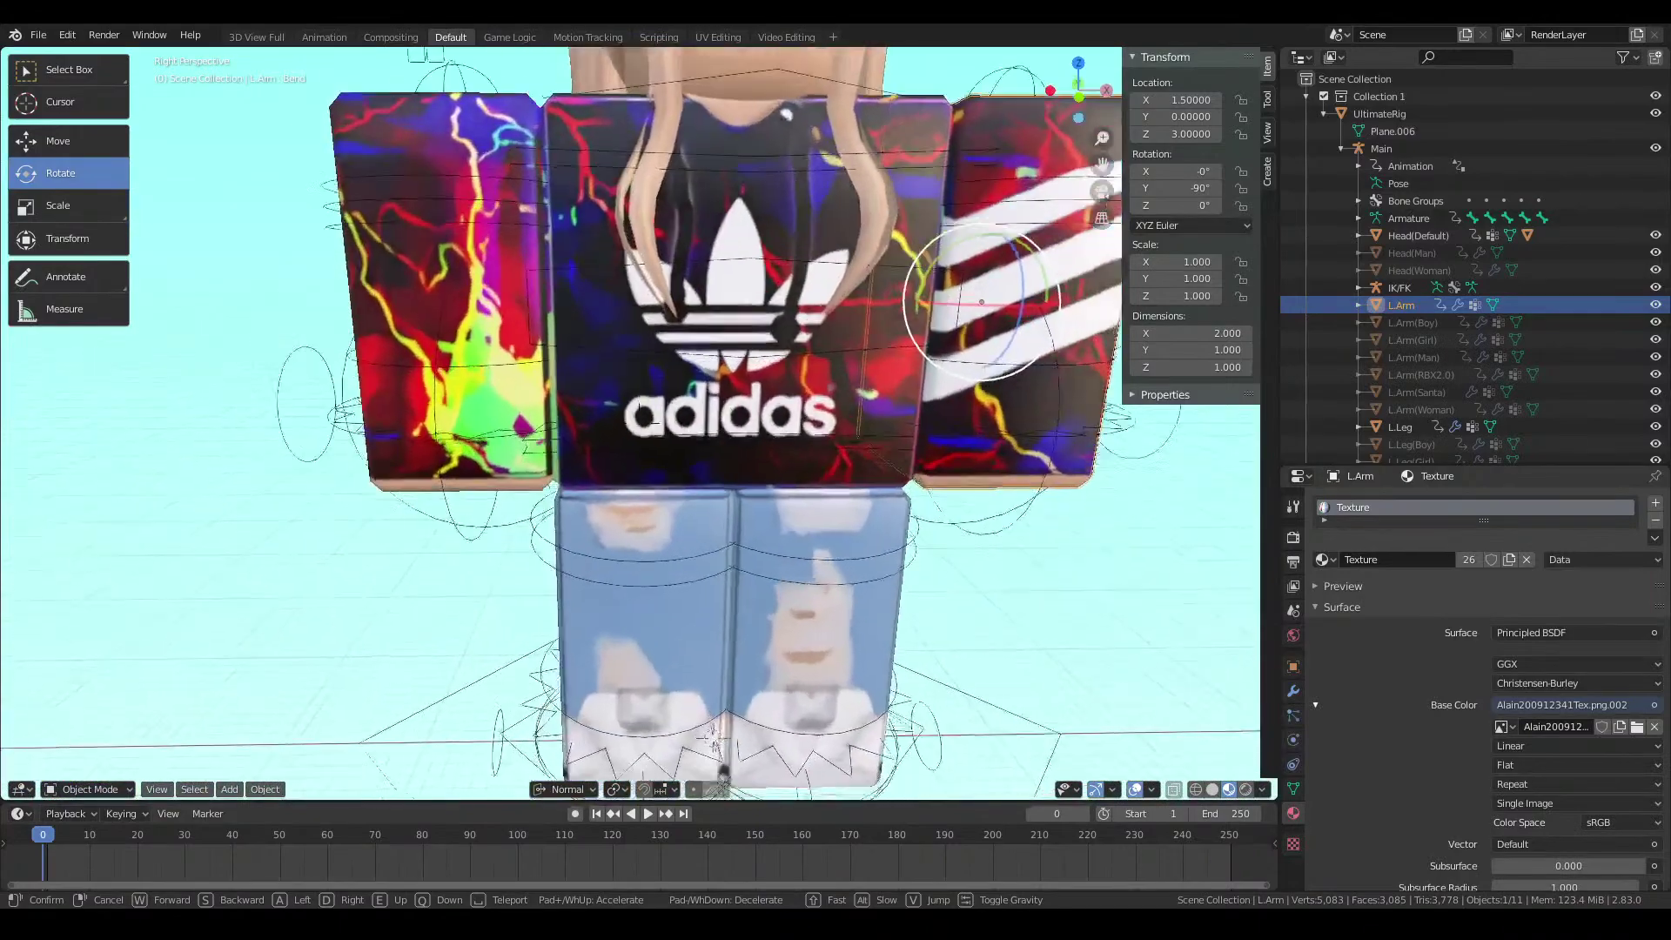
key(e)
key(a)
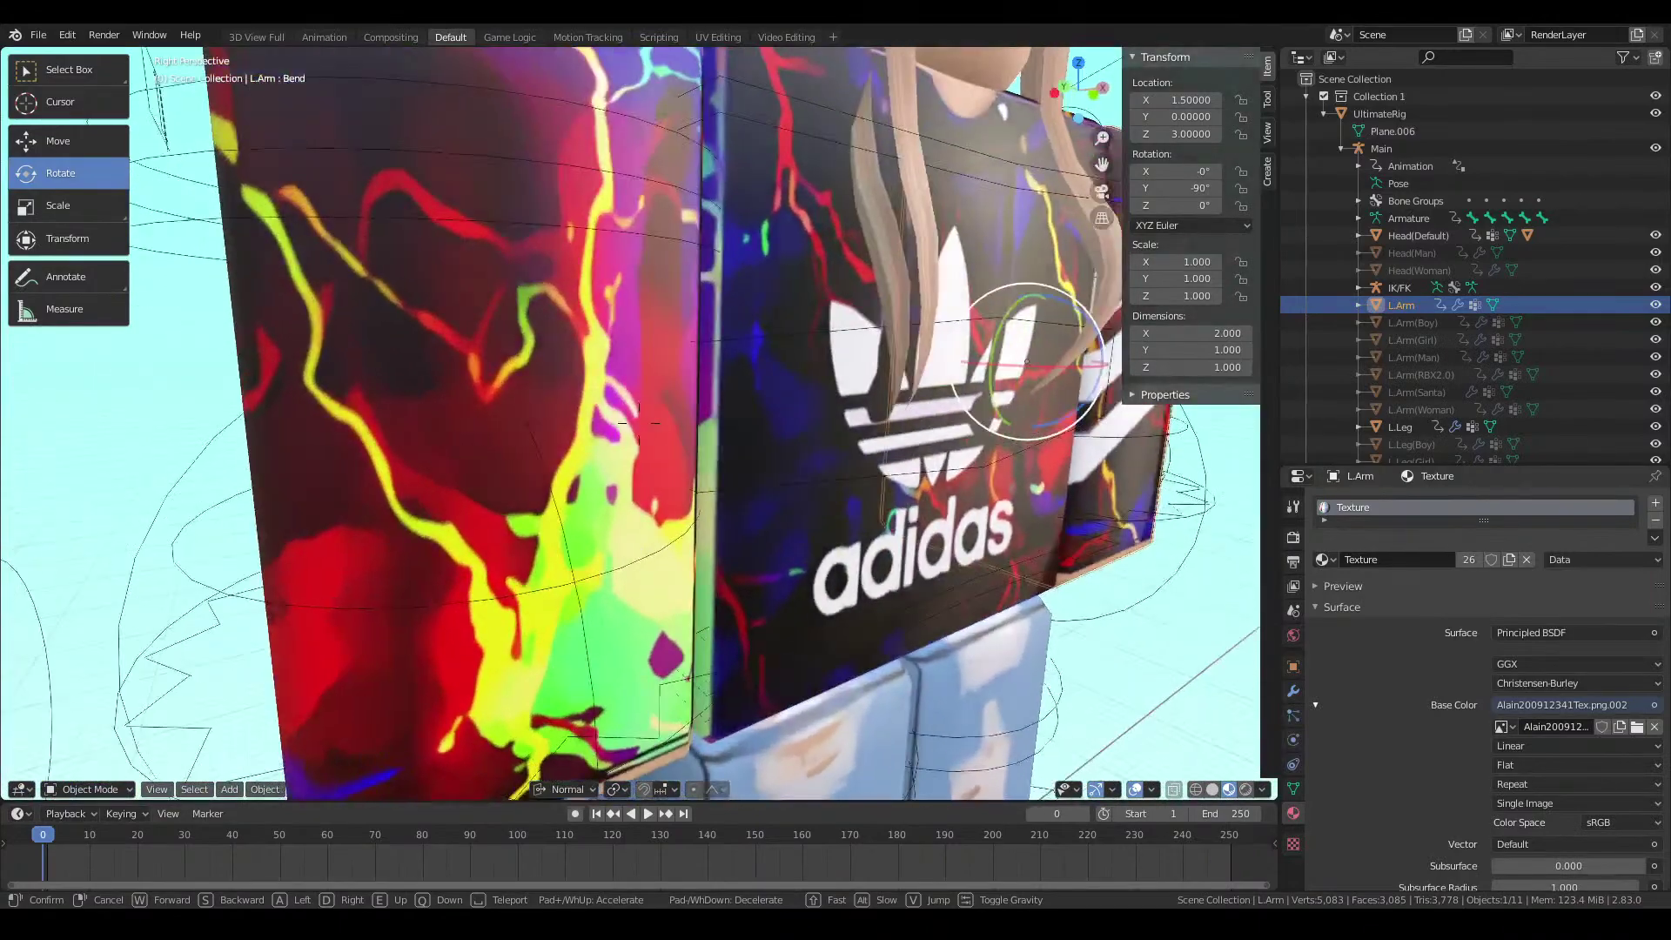
key(d)
key(s)
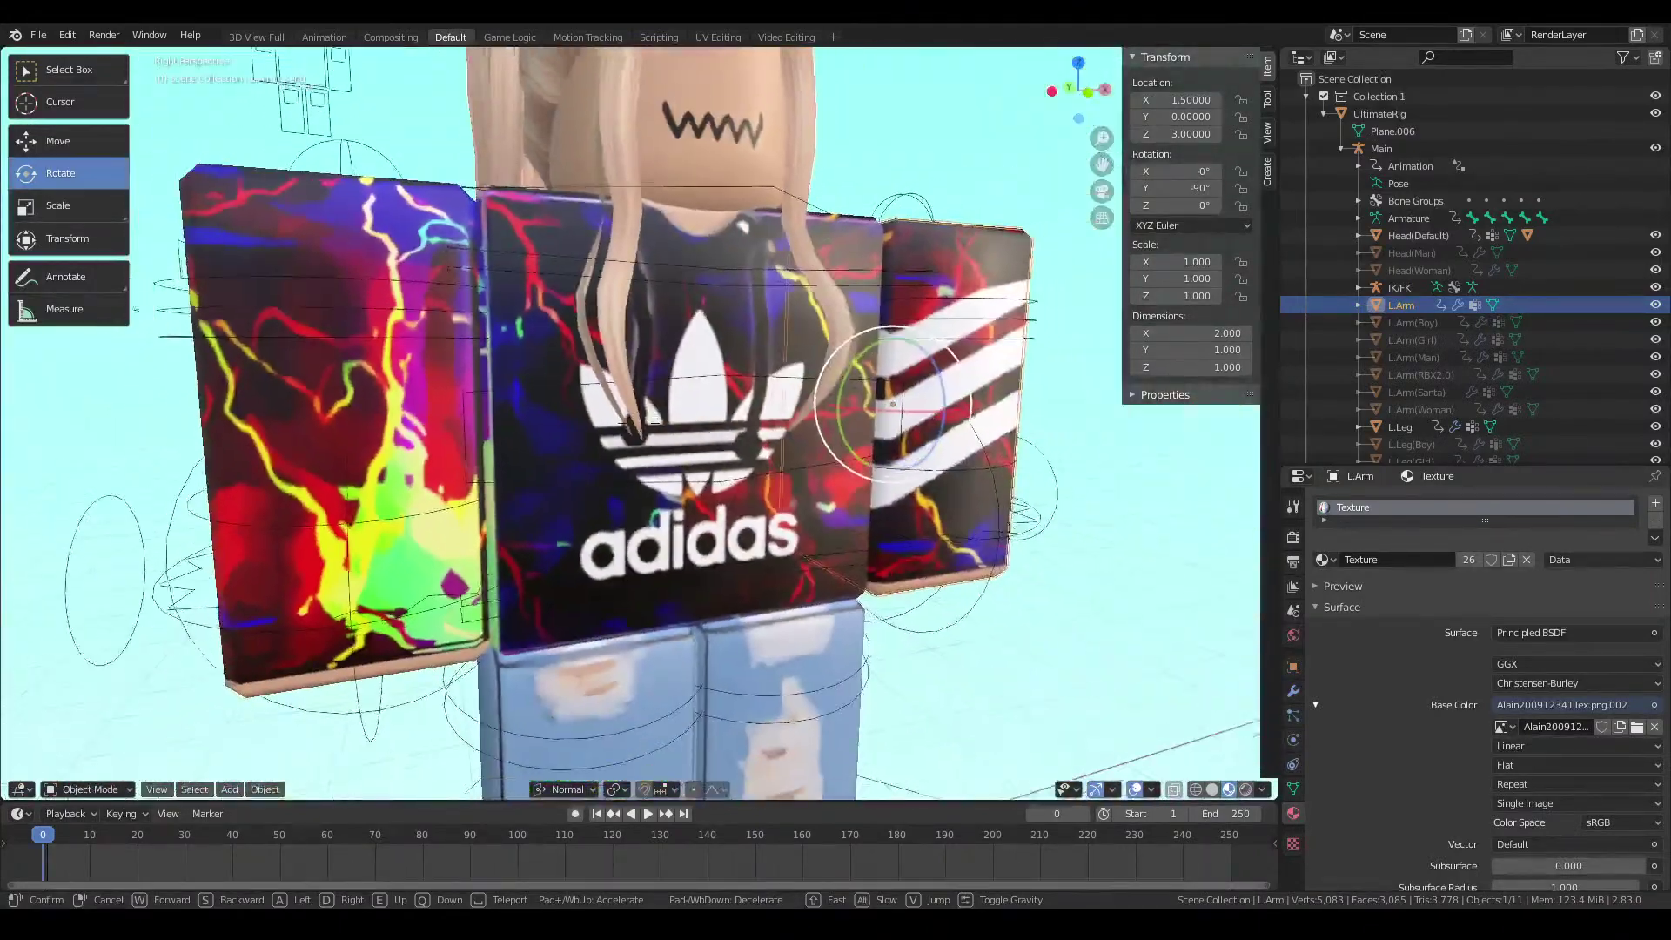
key(s)
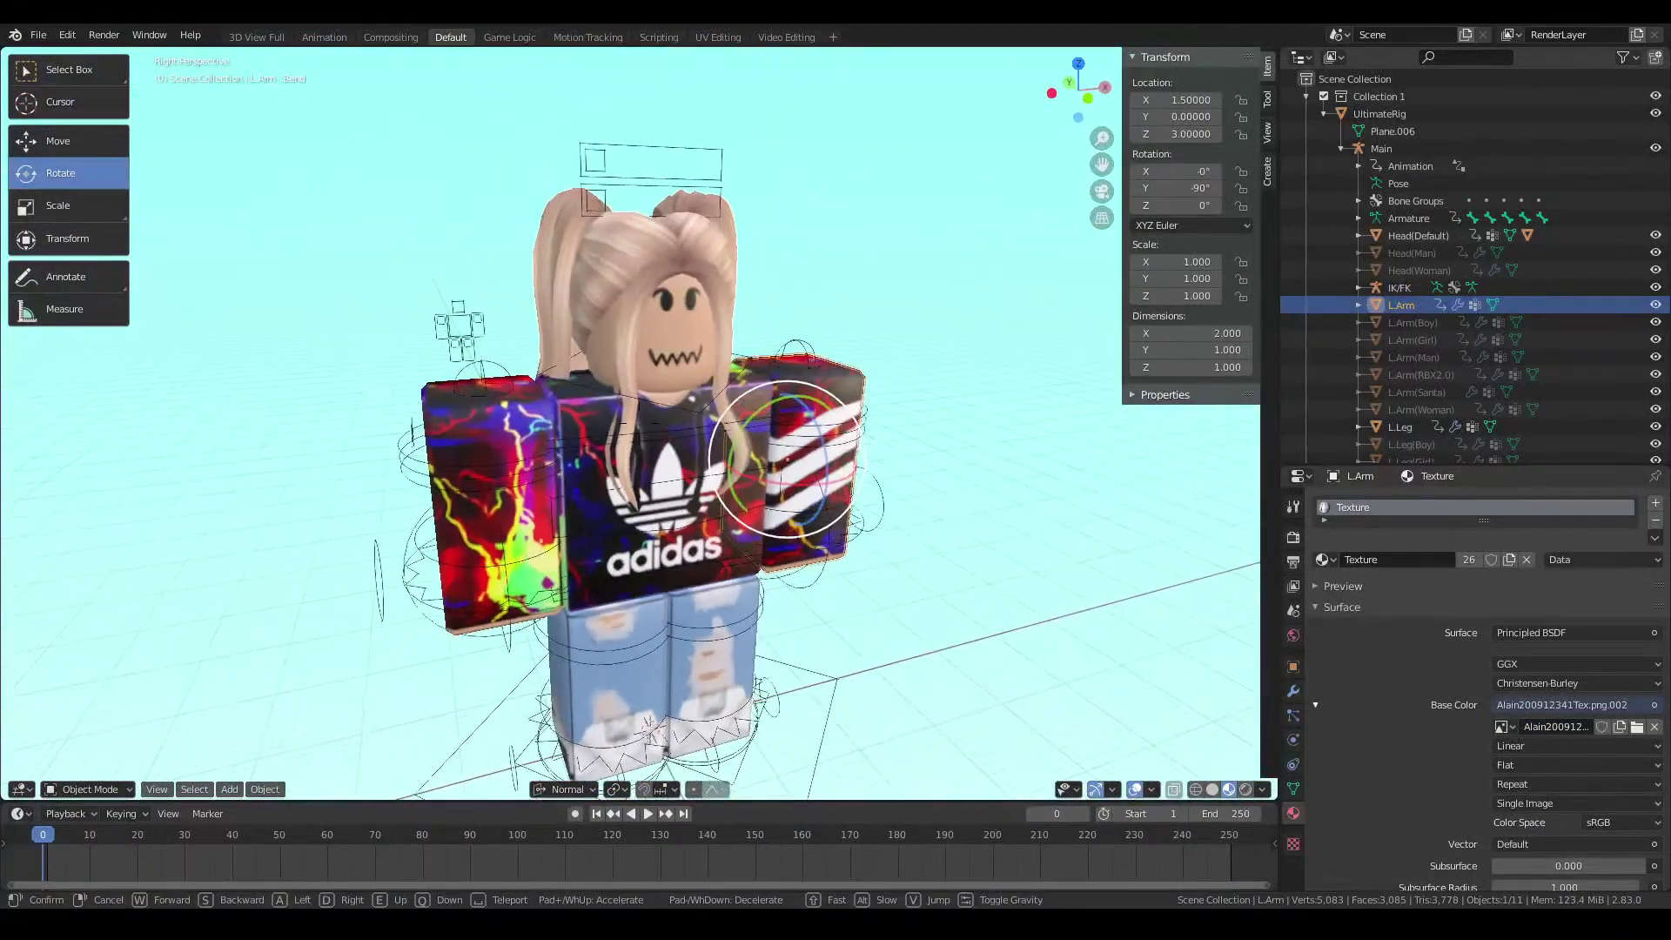
Select the blonde hair and expand the Base Color image settings of its material
click(800, 240)
click(798, 232)
click(696, 256)
key(shift+grave)
key(w)
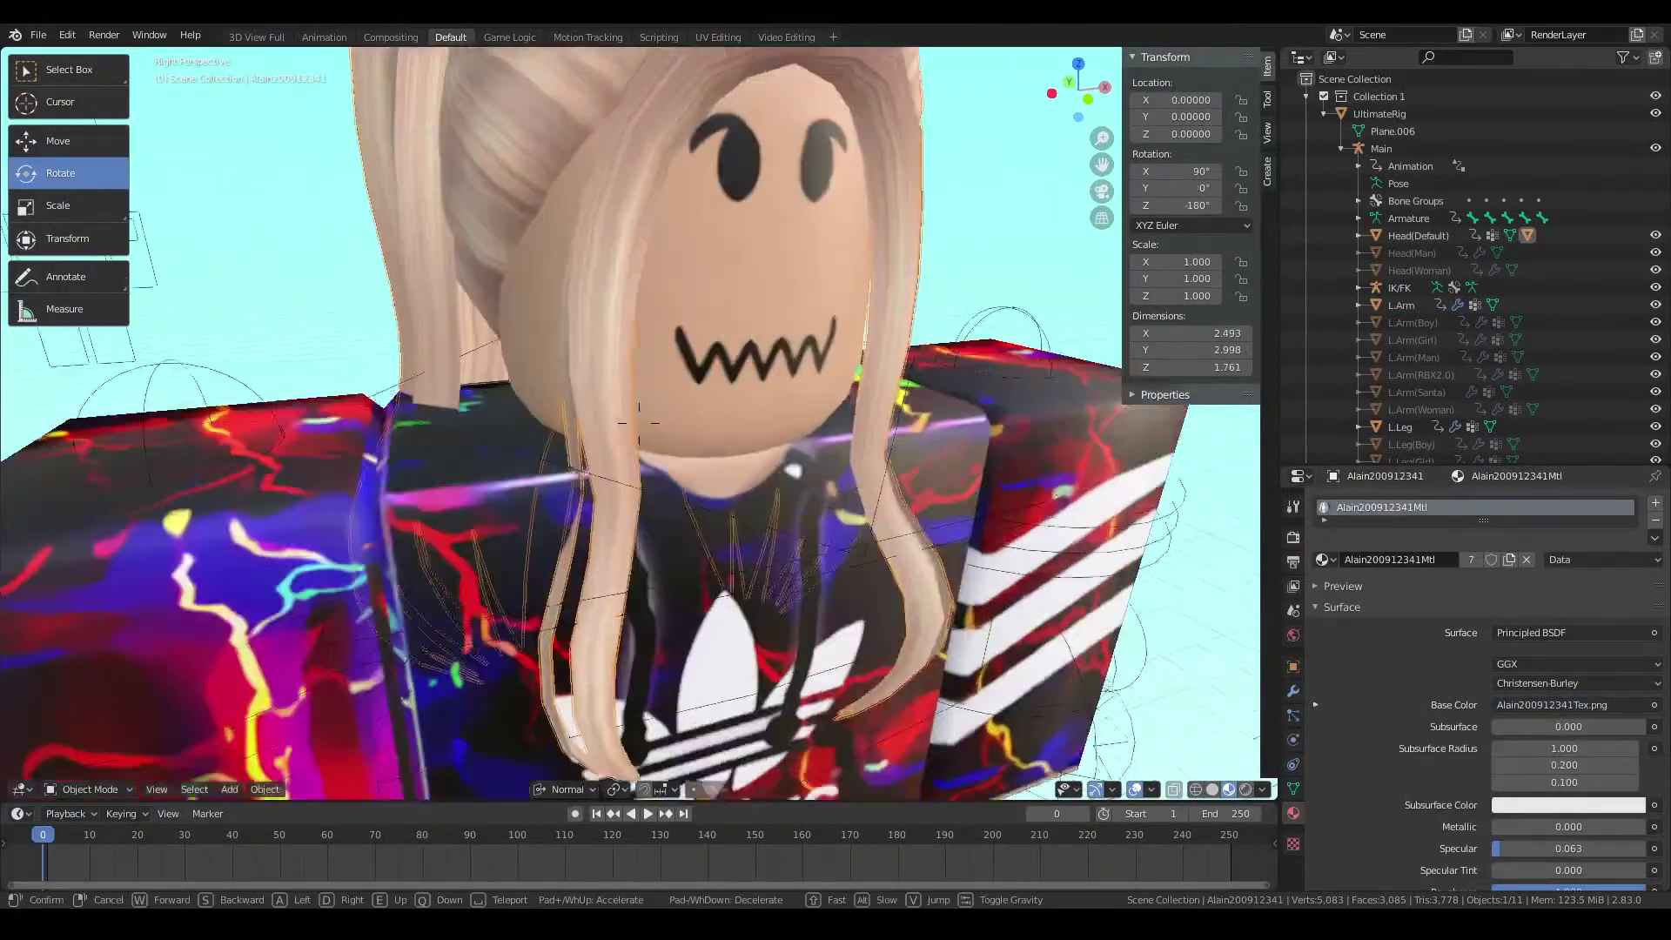
key(e)
key(w)
click(639, 422)
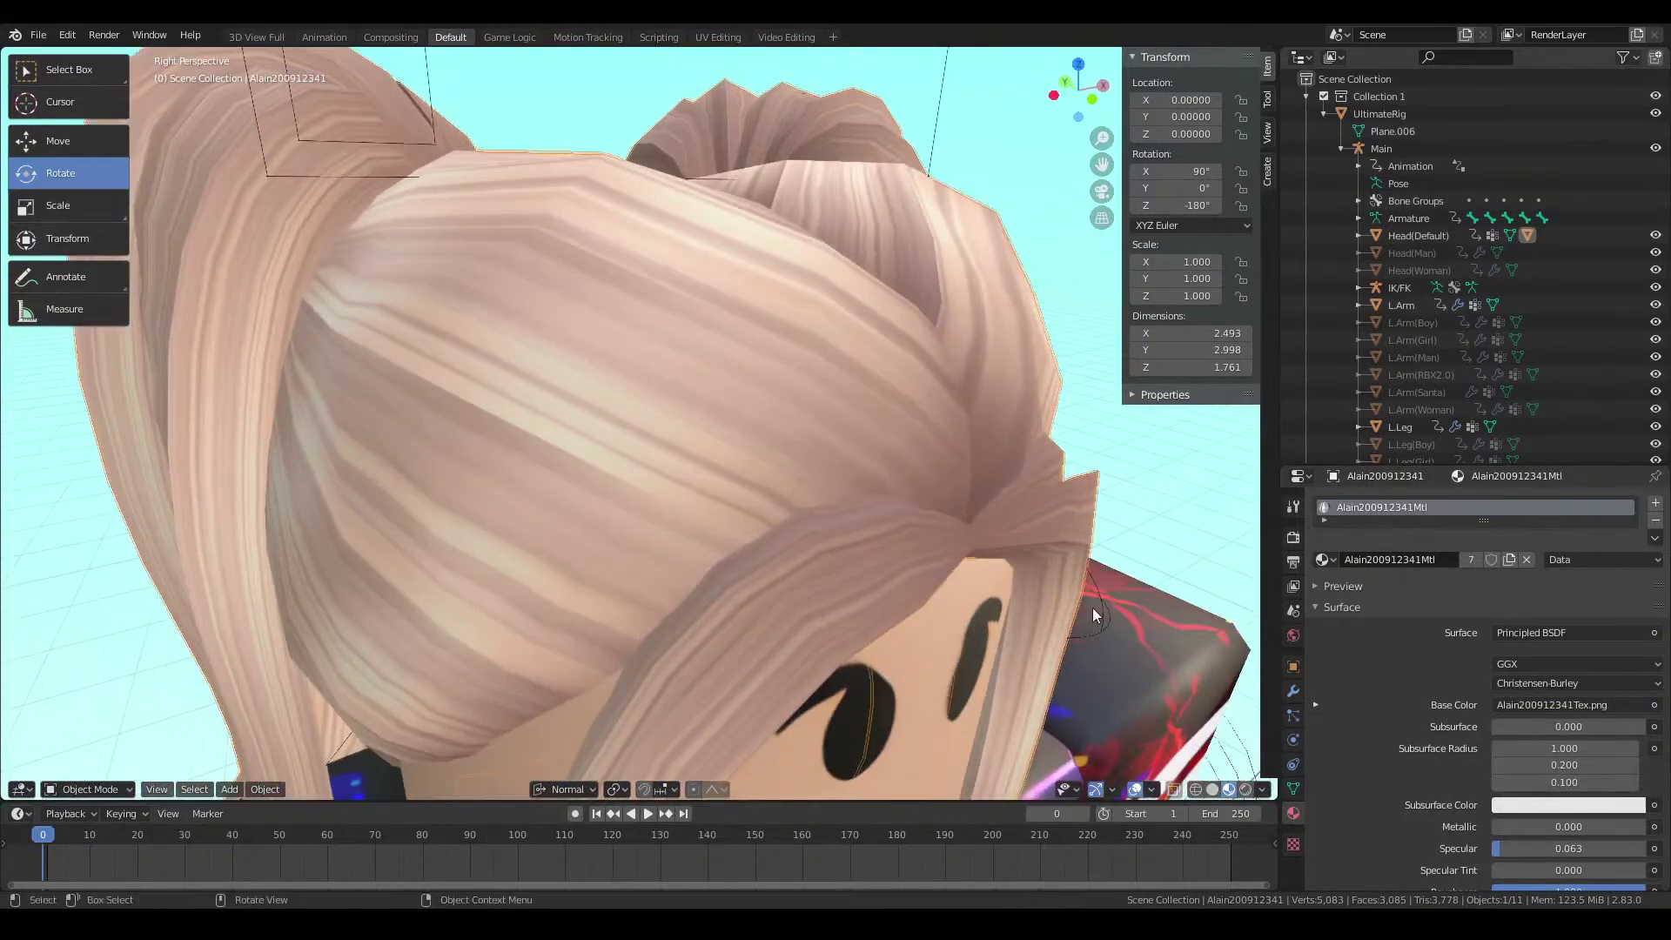
click(1315, 704)
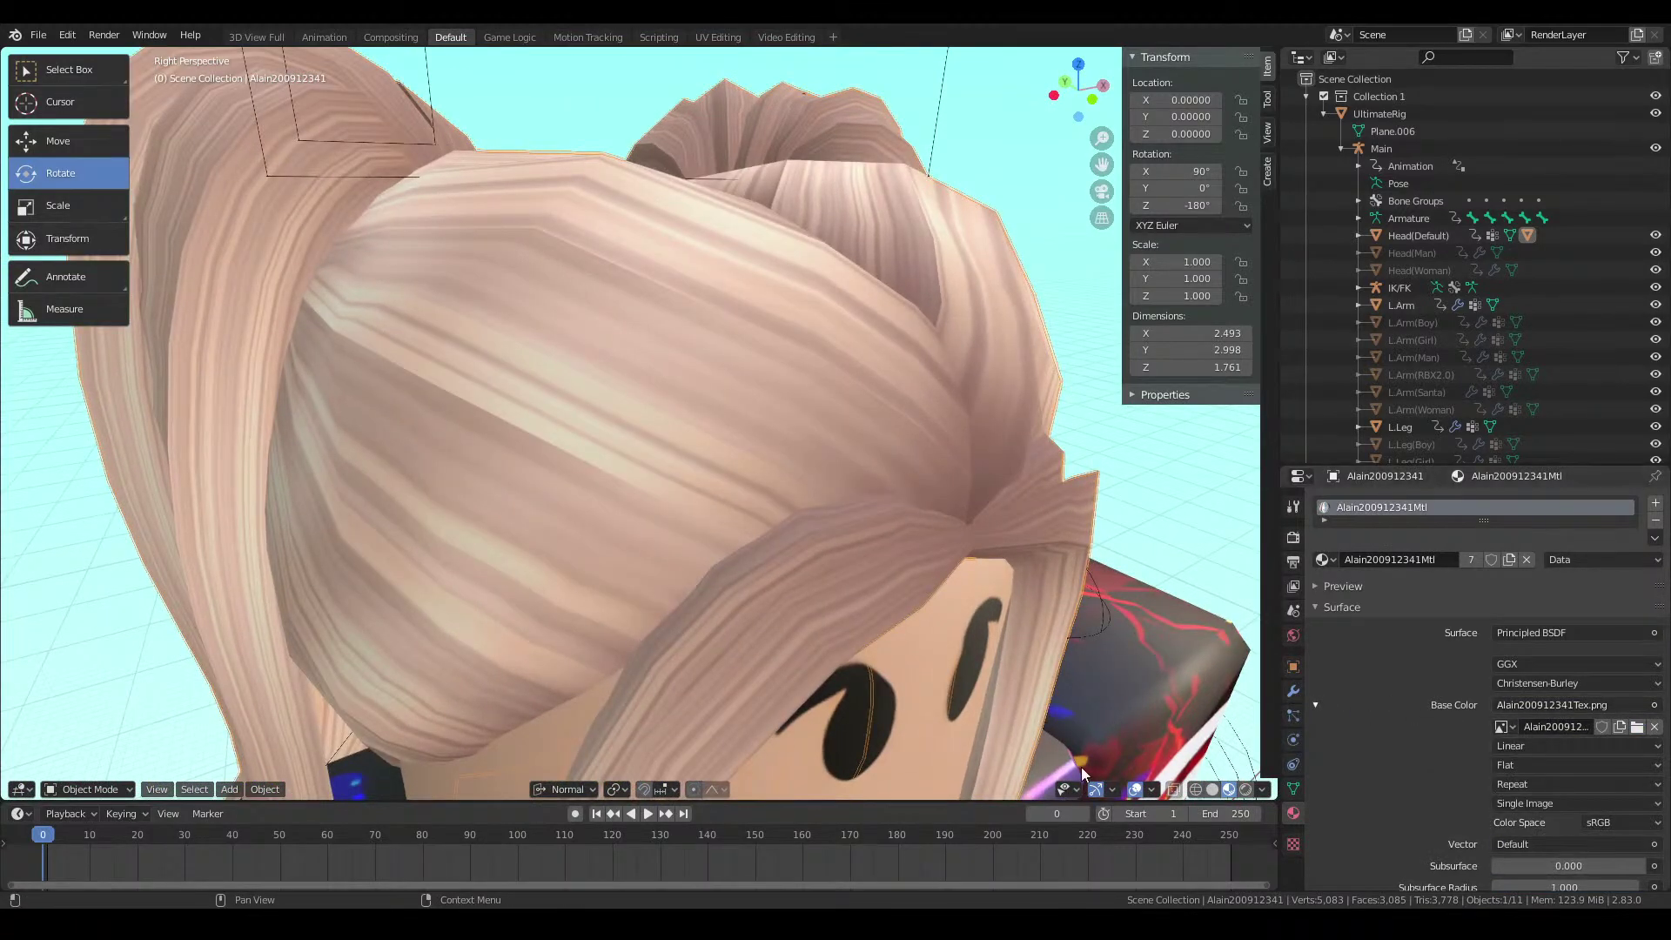
Undo the last change to the blonde hair's Base Color image, deselect the hair and save the file
key(ctrl+z)
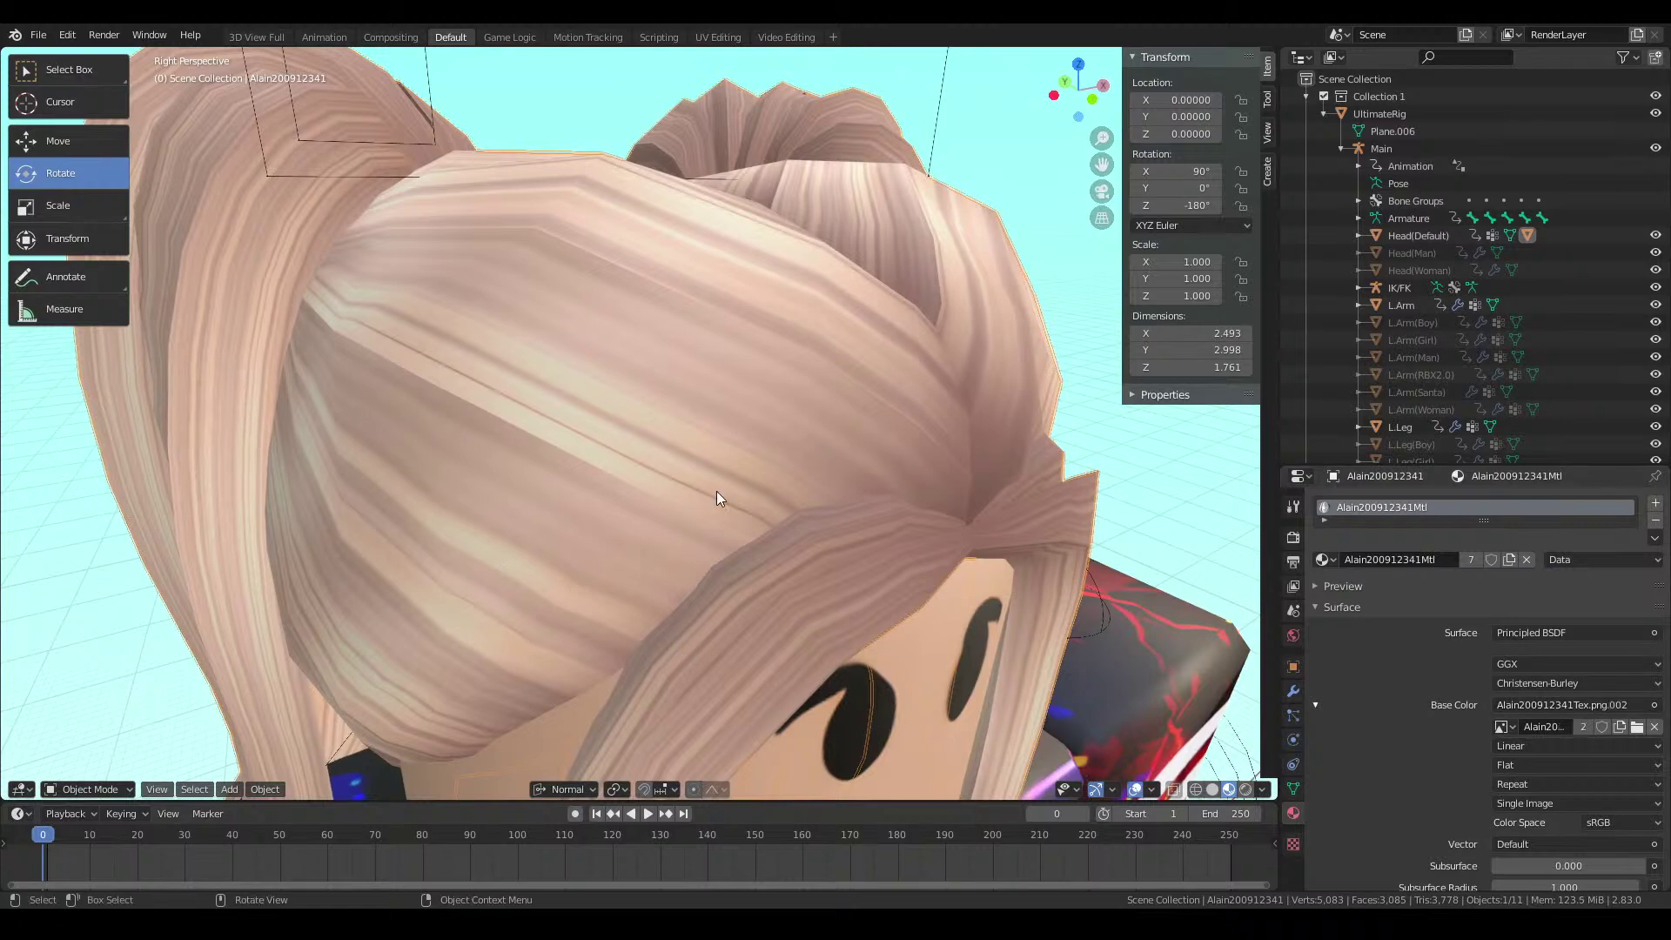
key(shift+grave)
key(s)
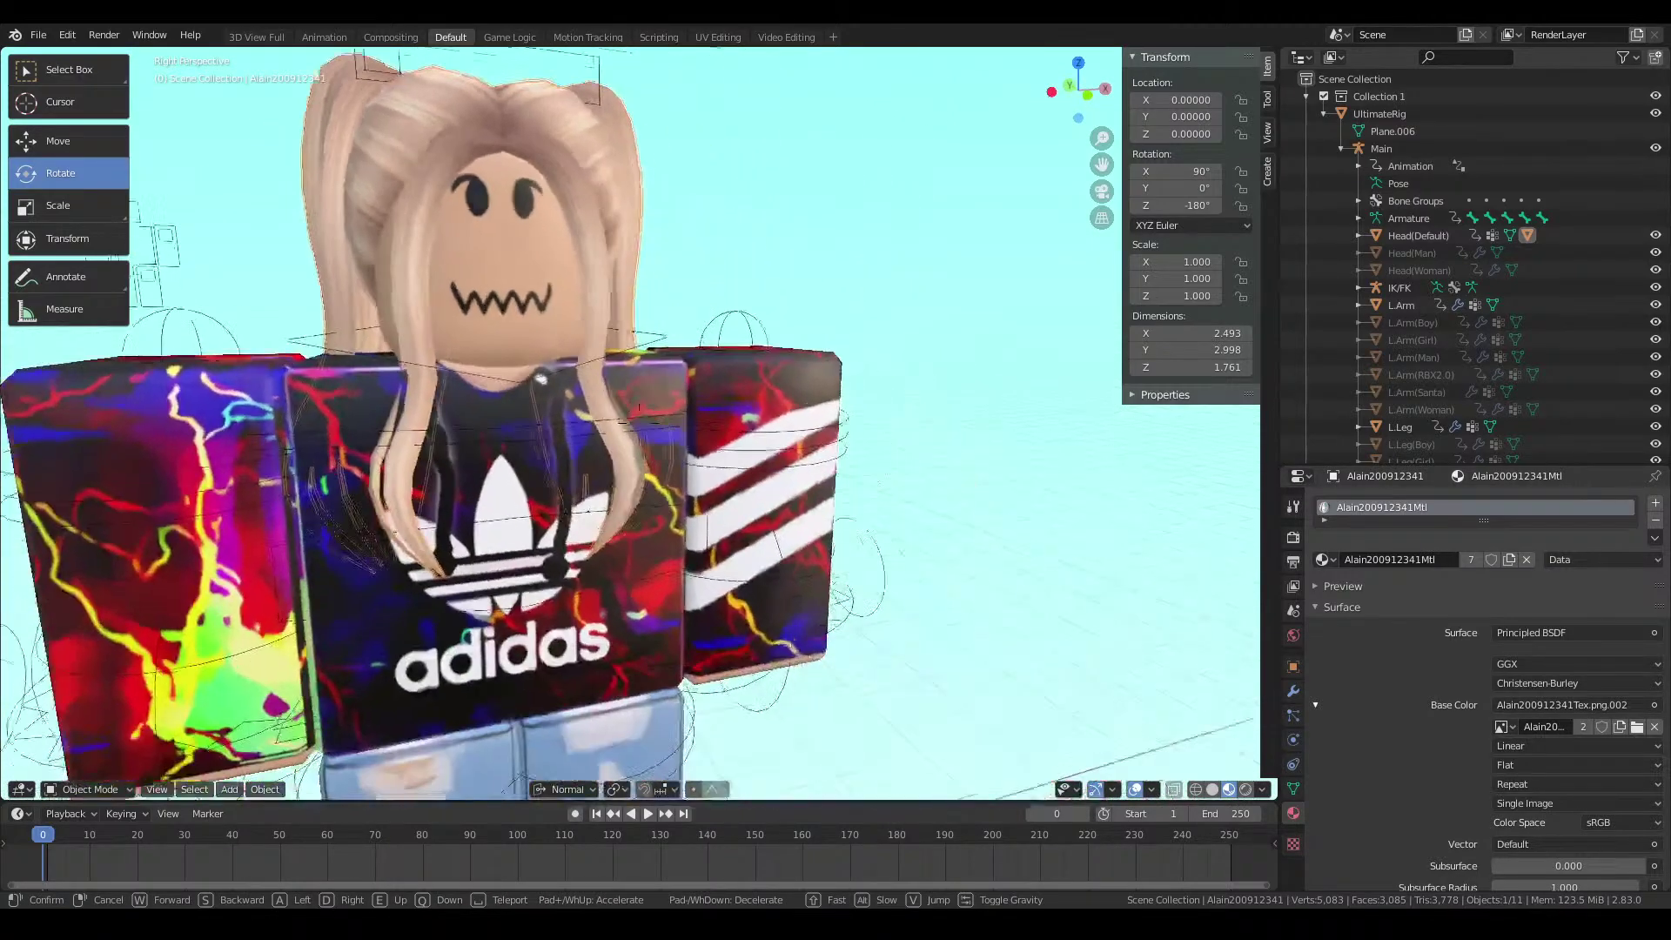
click(1006, 150)
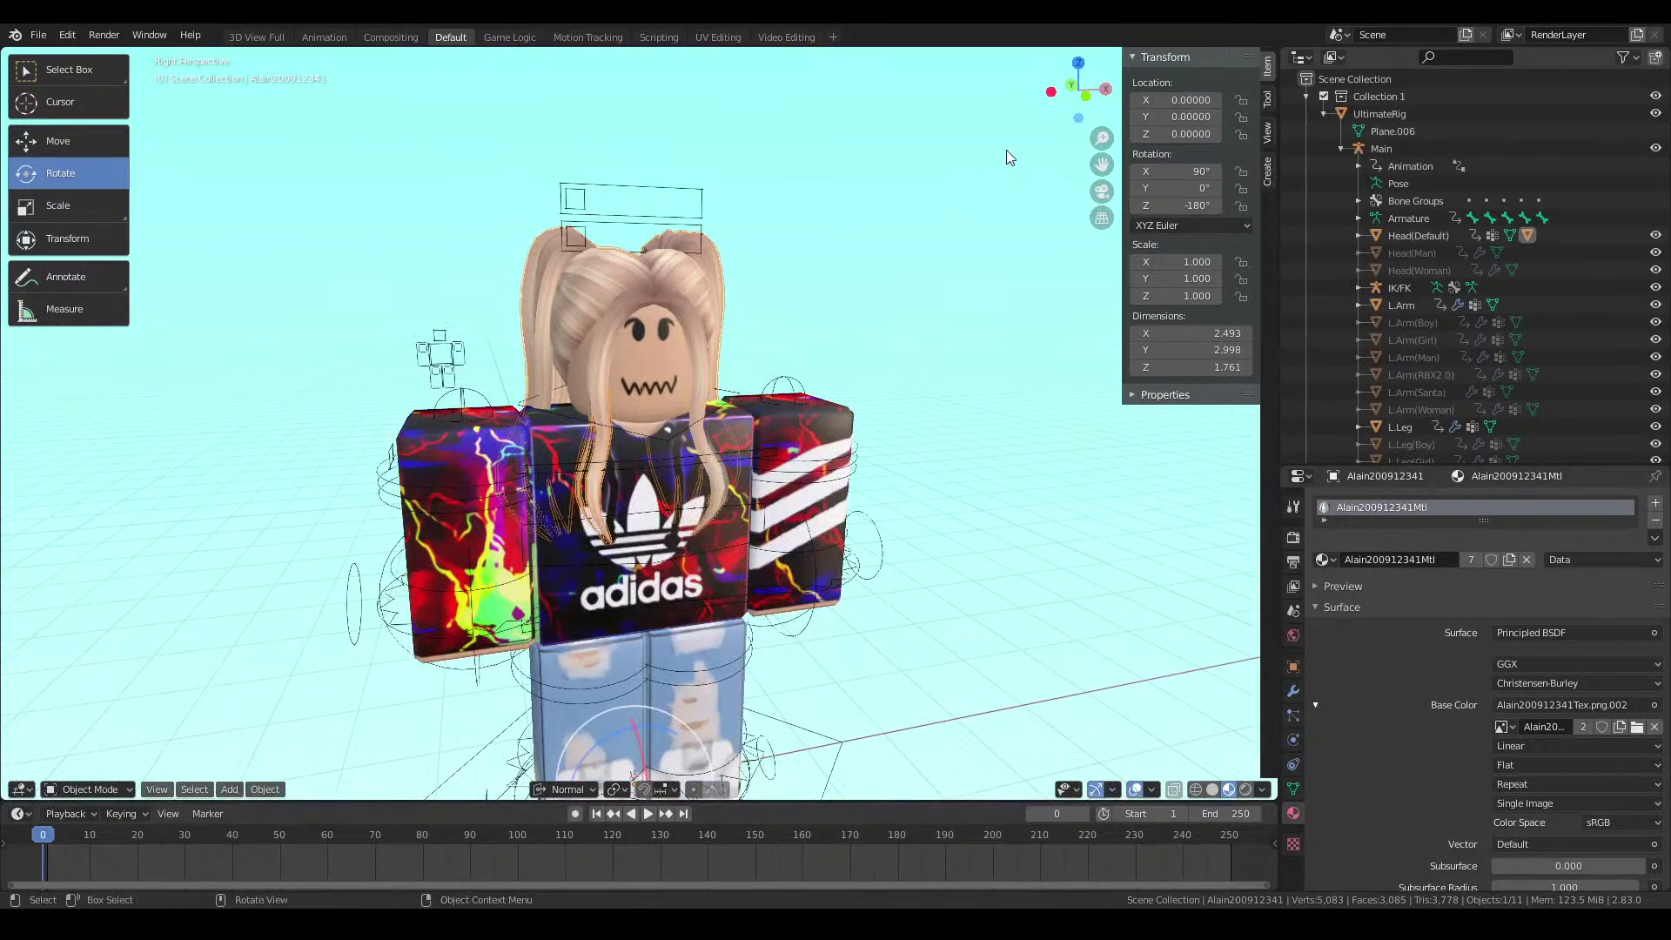
click(939, 186)
key(ctrl+s)
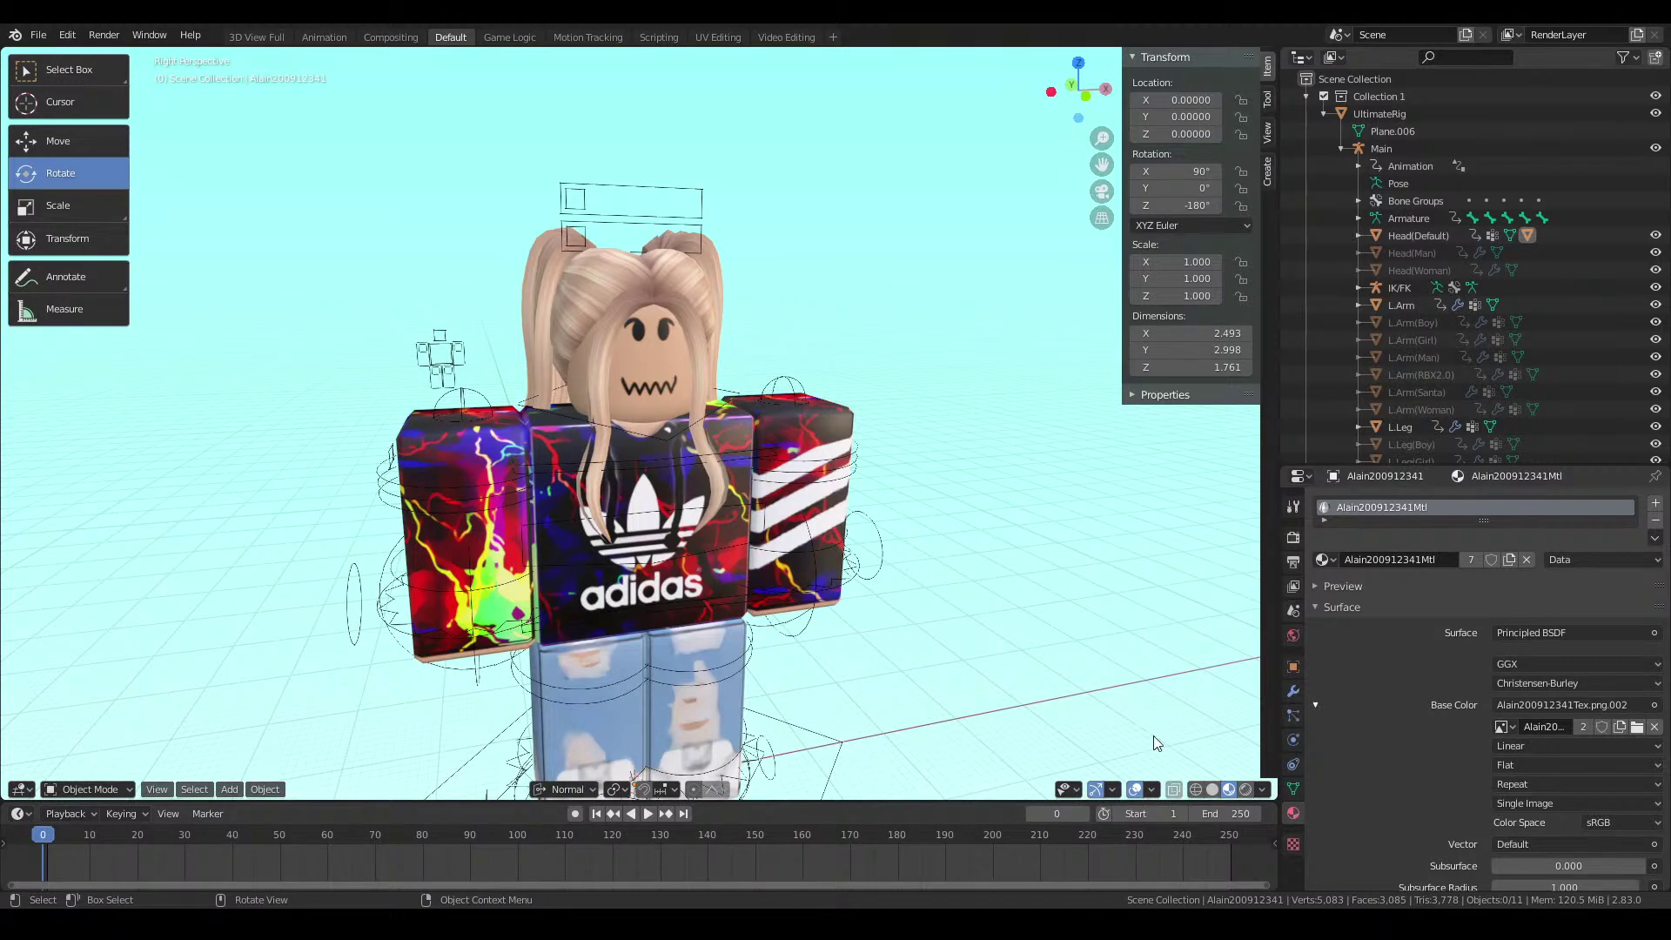
Check the whole rig in solid shading with X-ray enabled, and return the viewport to material preview
click(1212, 789)
click(1173, 790)
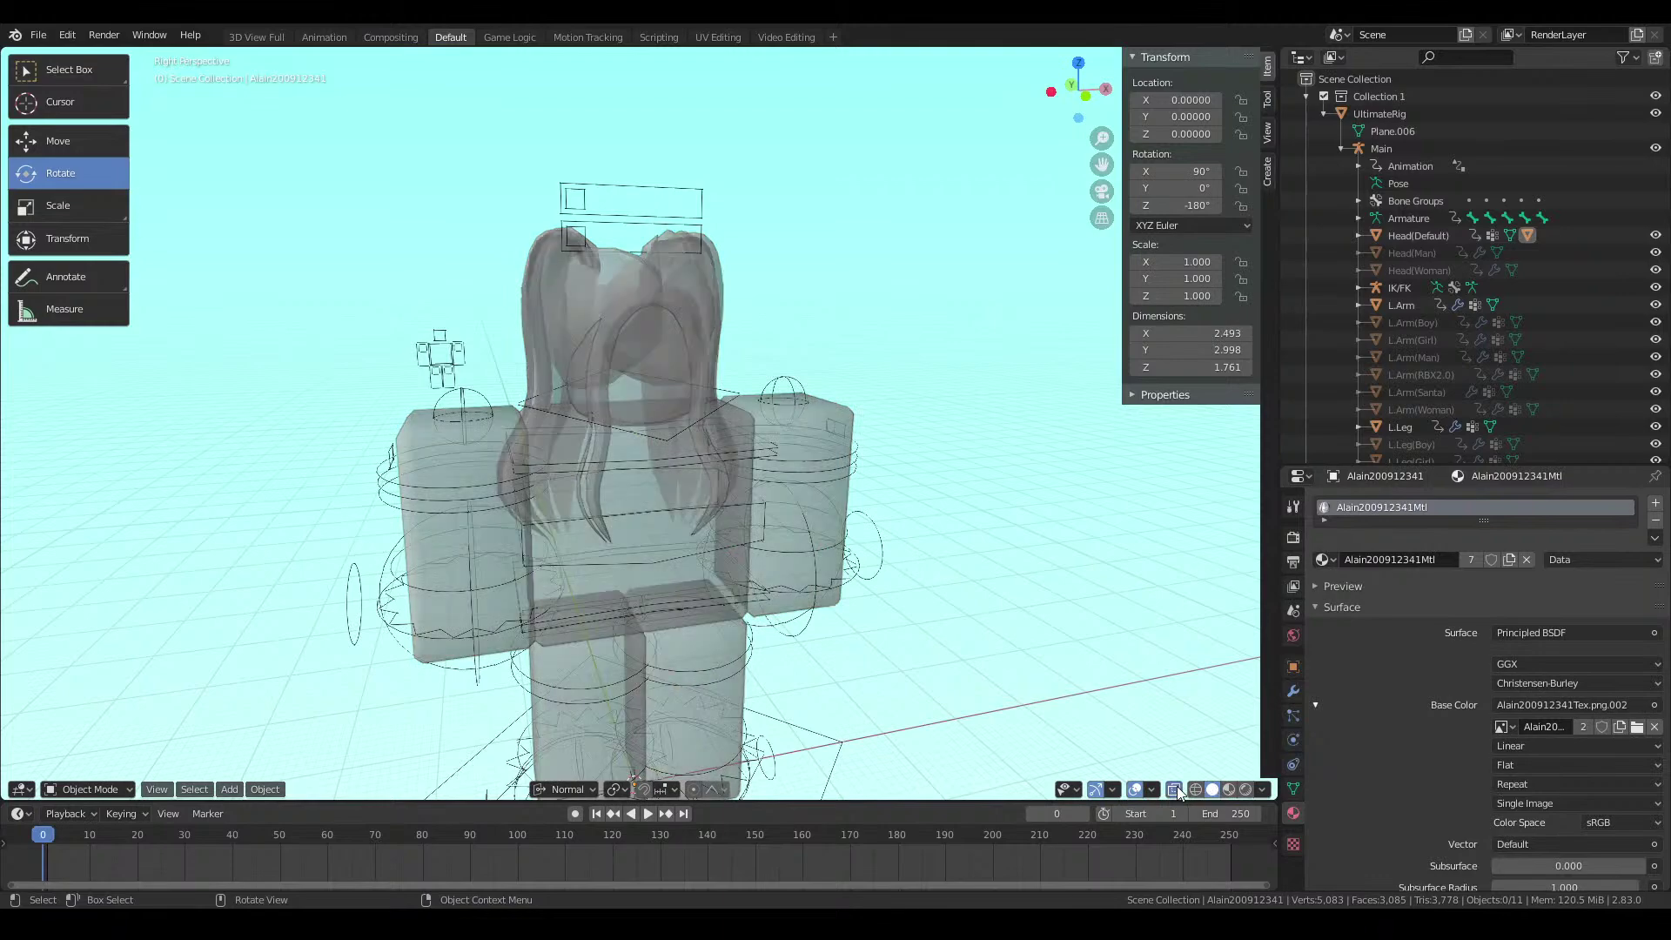
key(shift+grave)
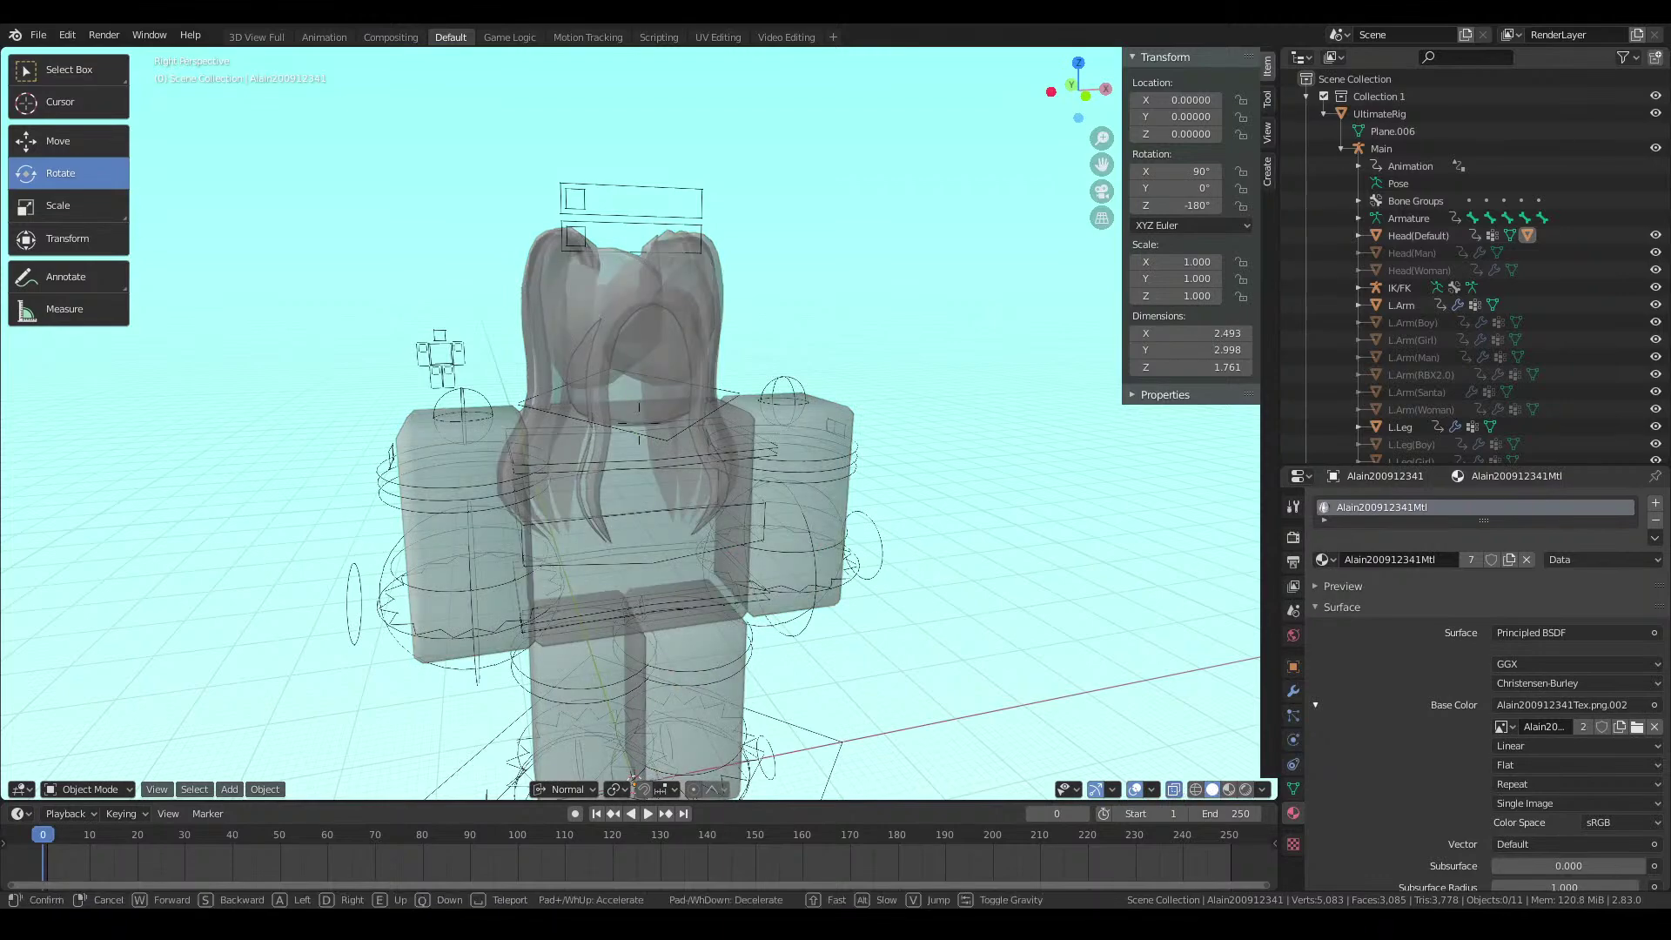
key(s)
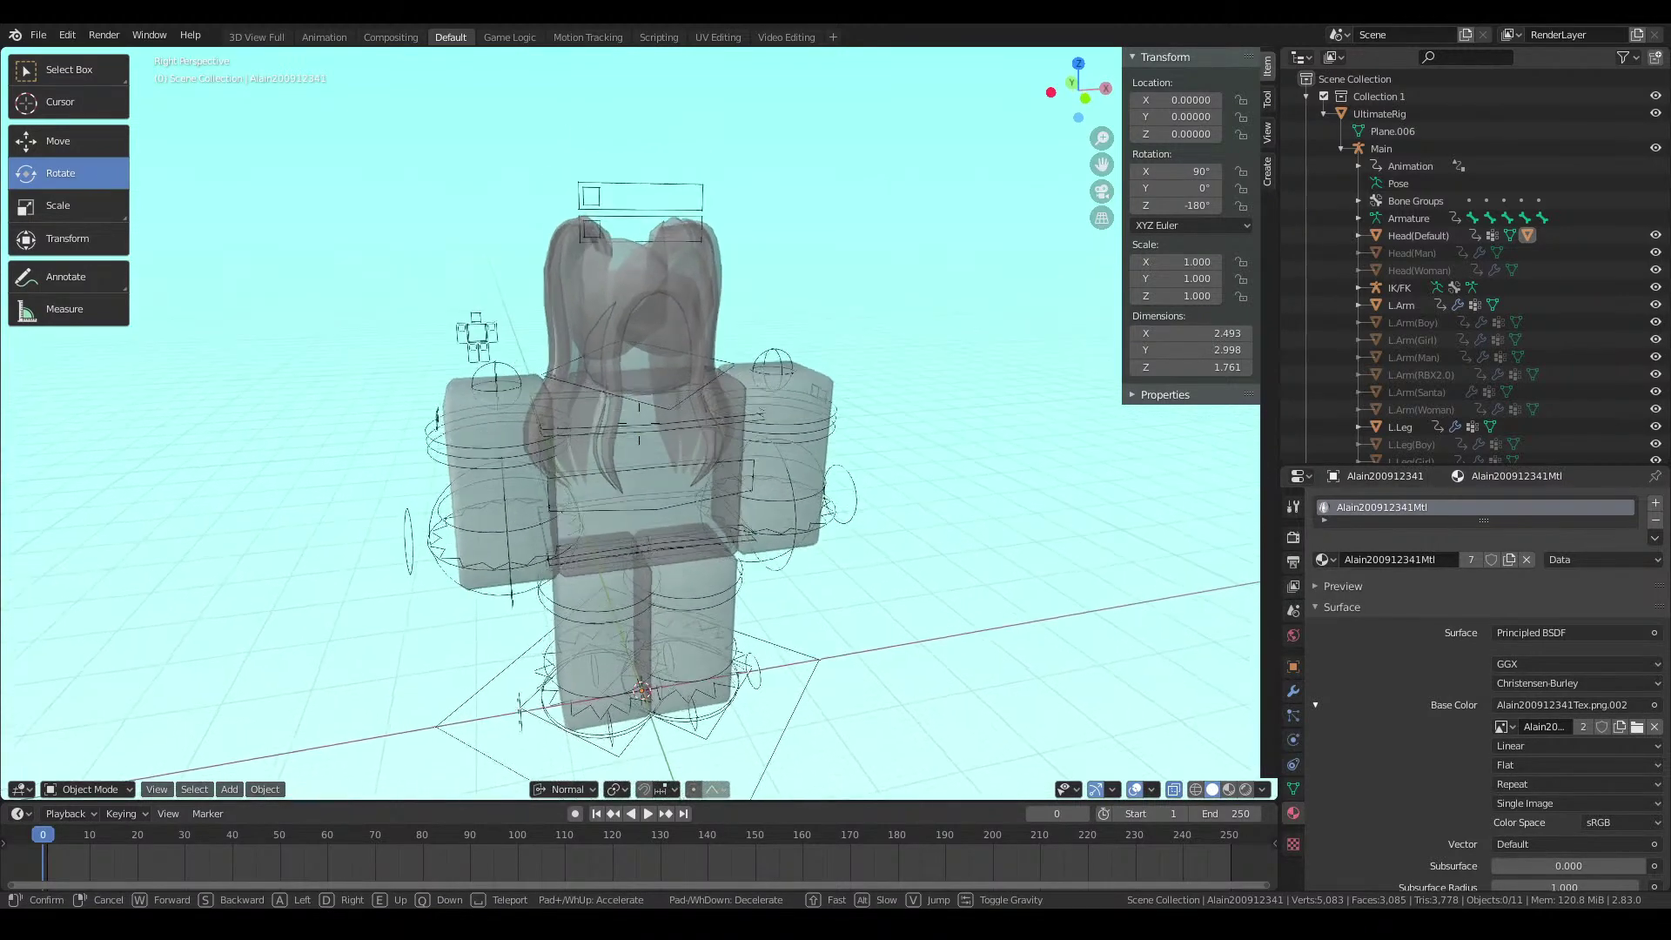
click(638, 423)
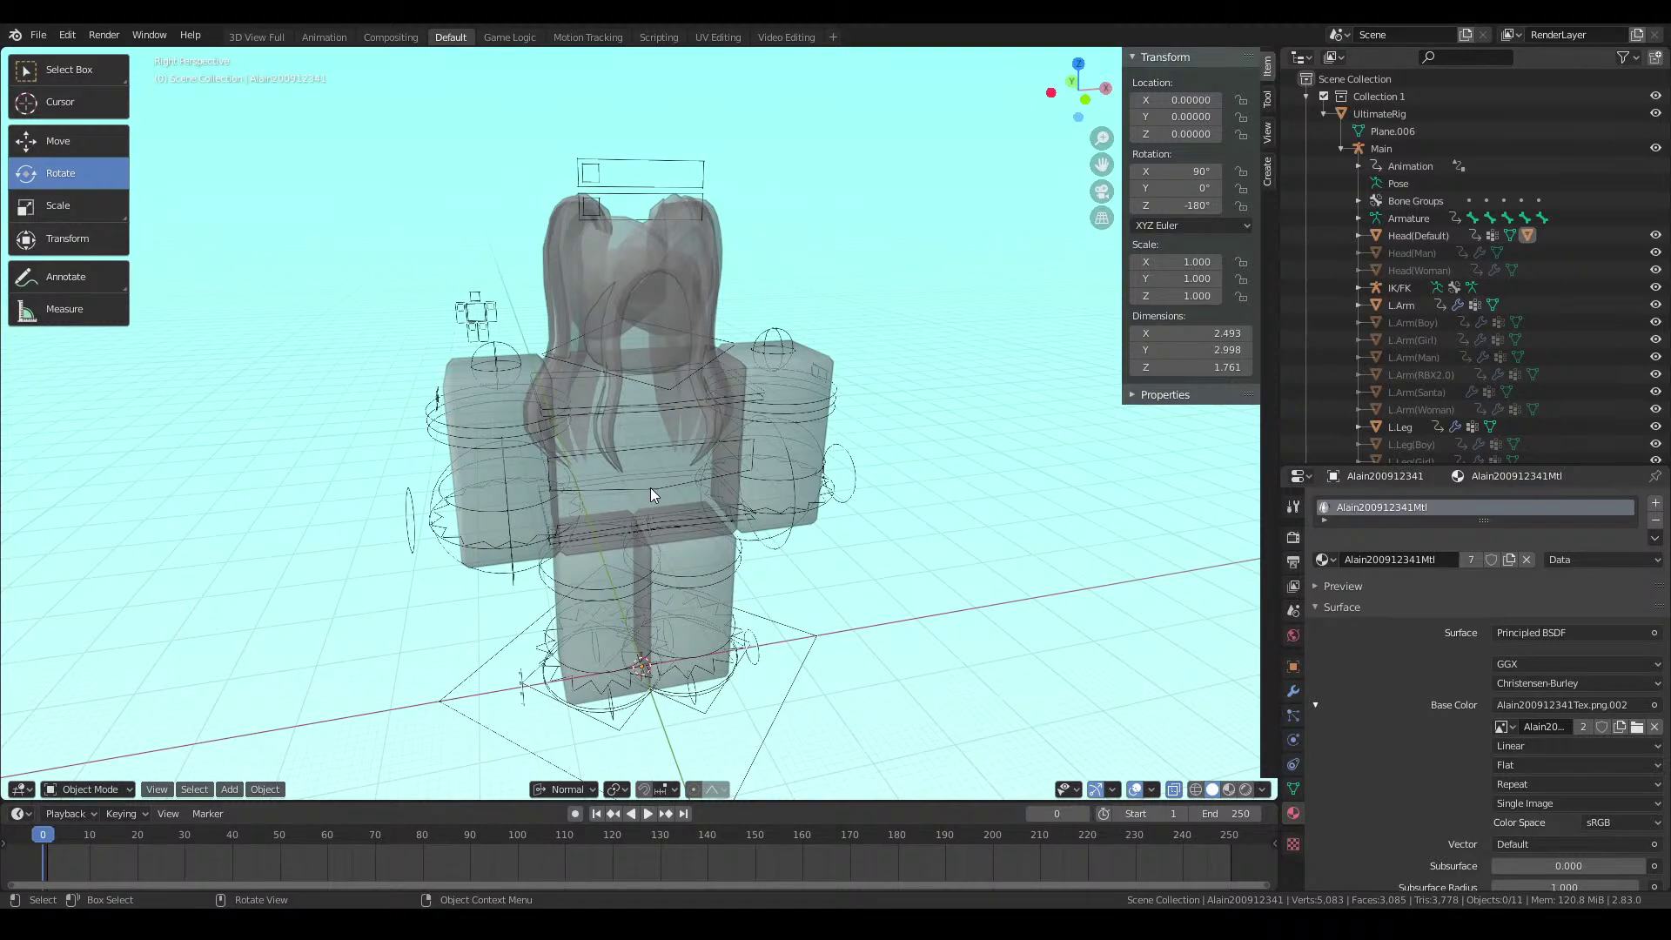
click(1228, 794)
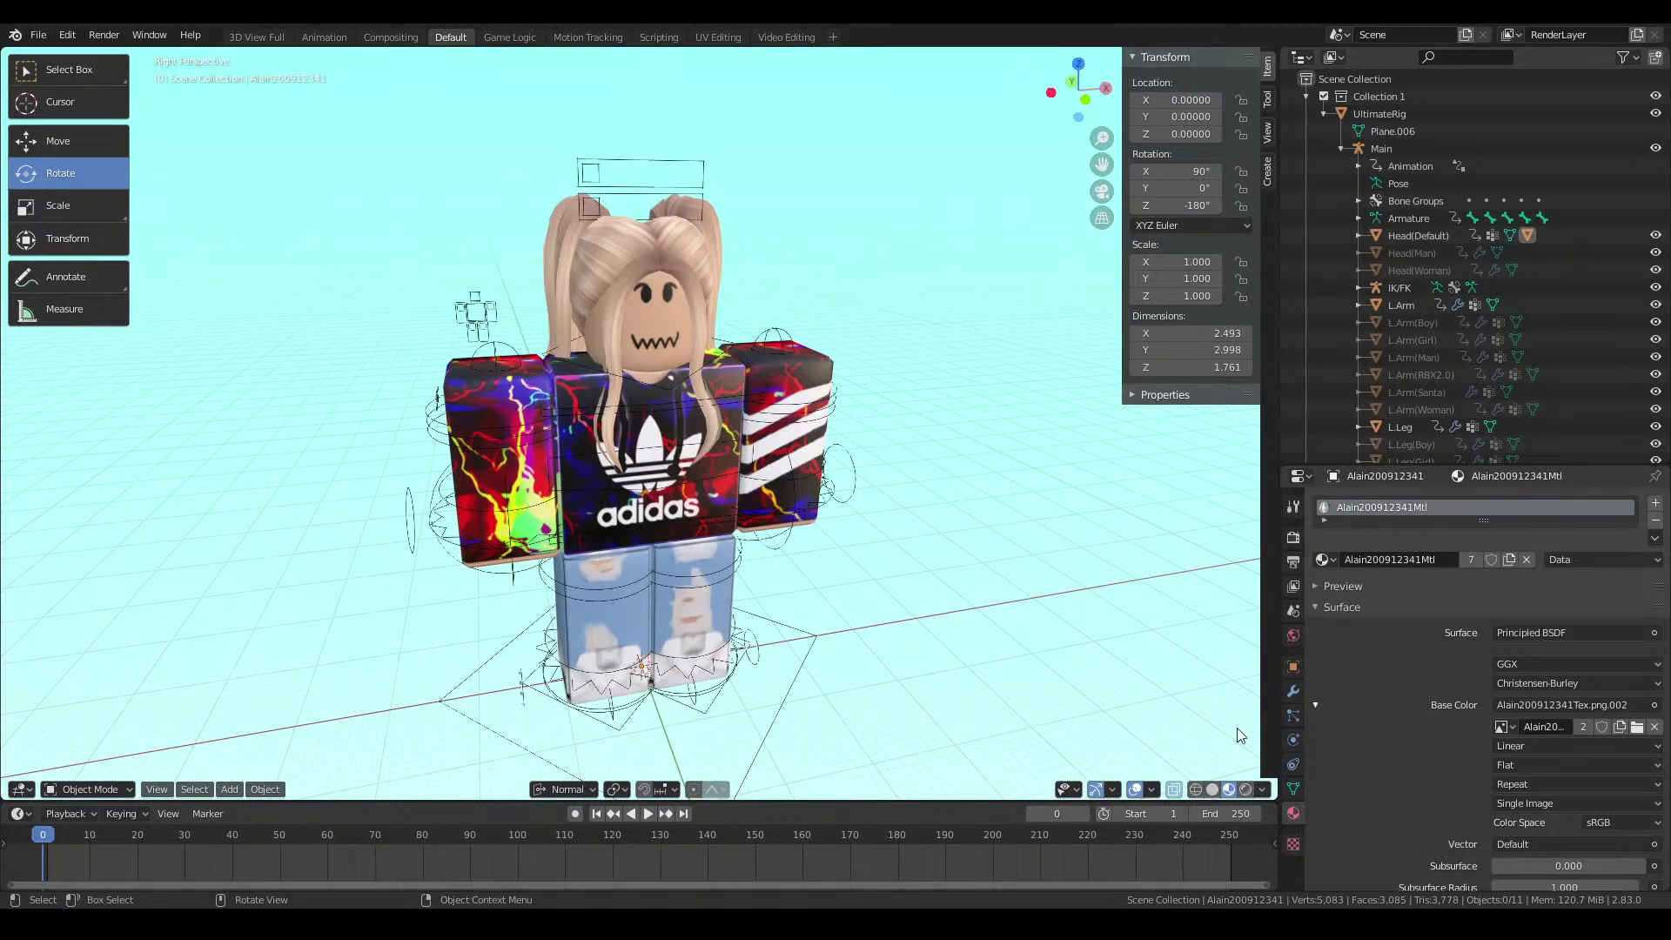
Select the blonde hair, review its material settings and preview the deselected rig in rendered shading
click(703, 248)
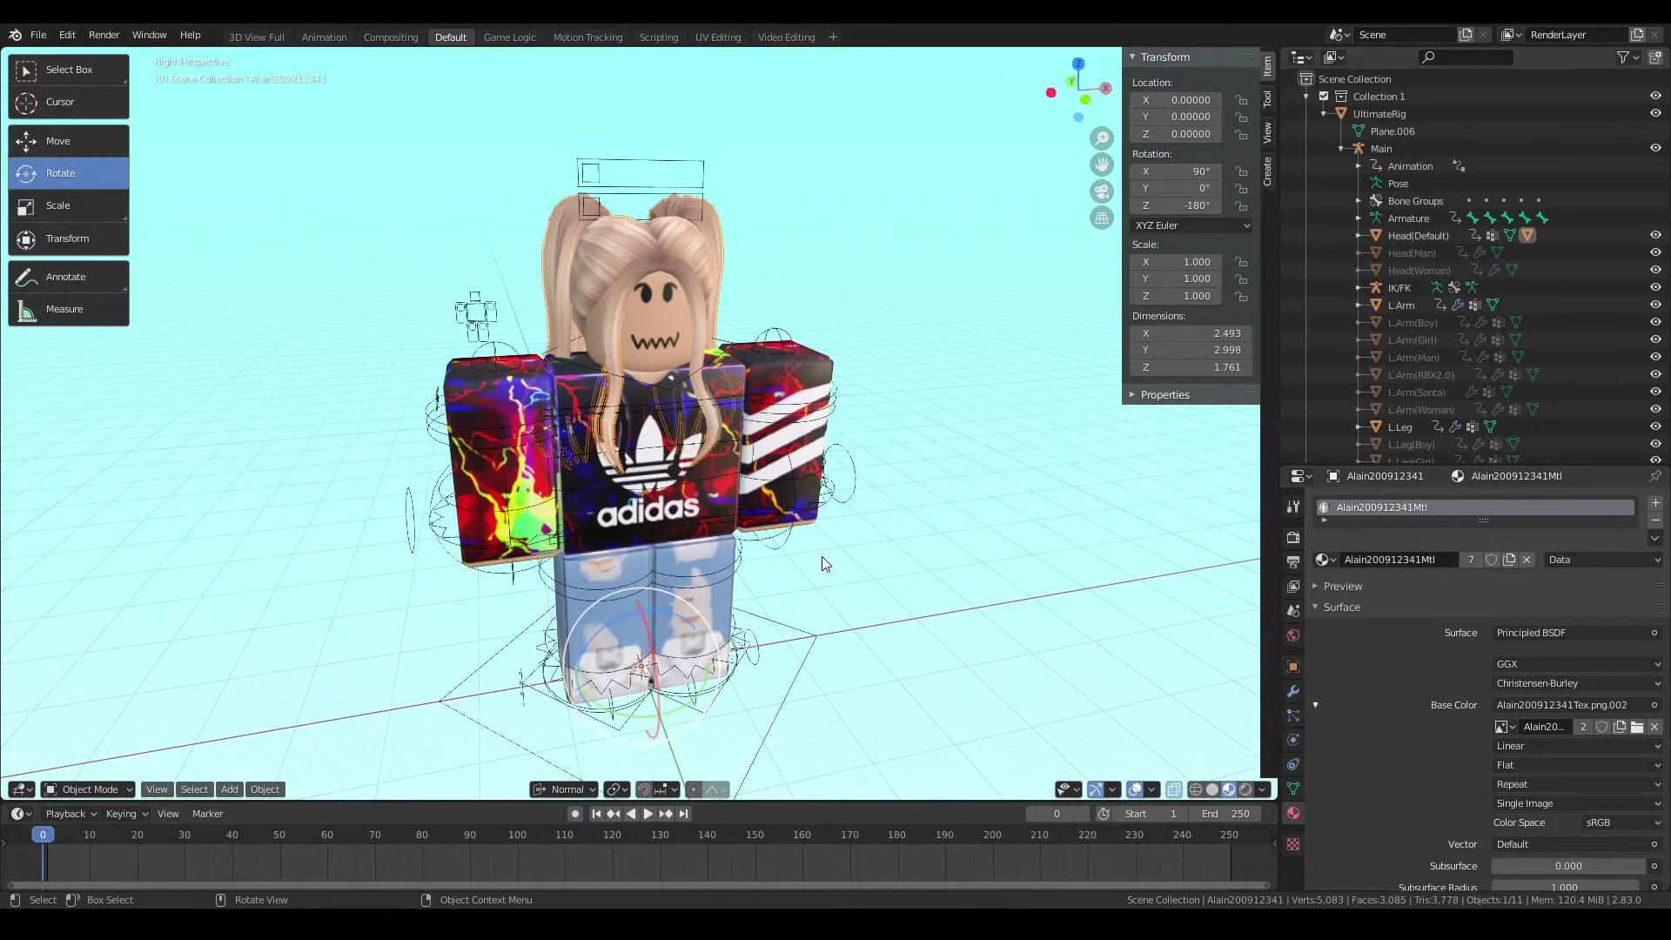
scroll(1414, 689, down, 5)
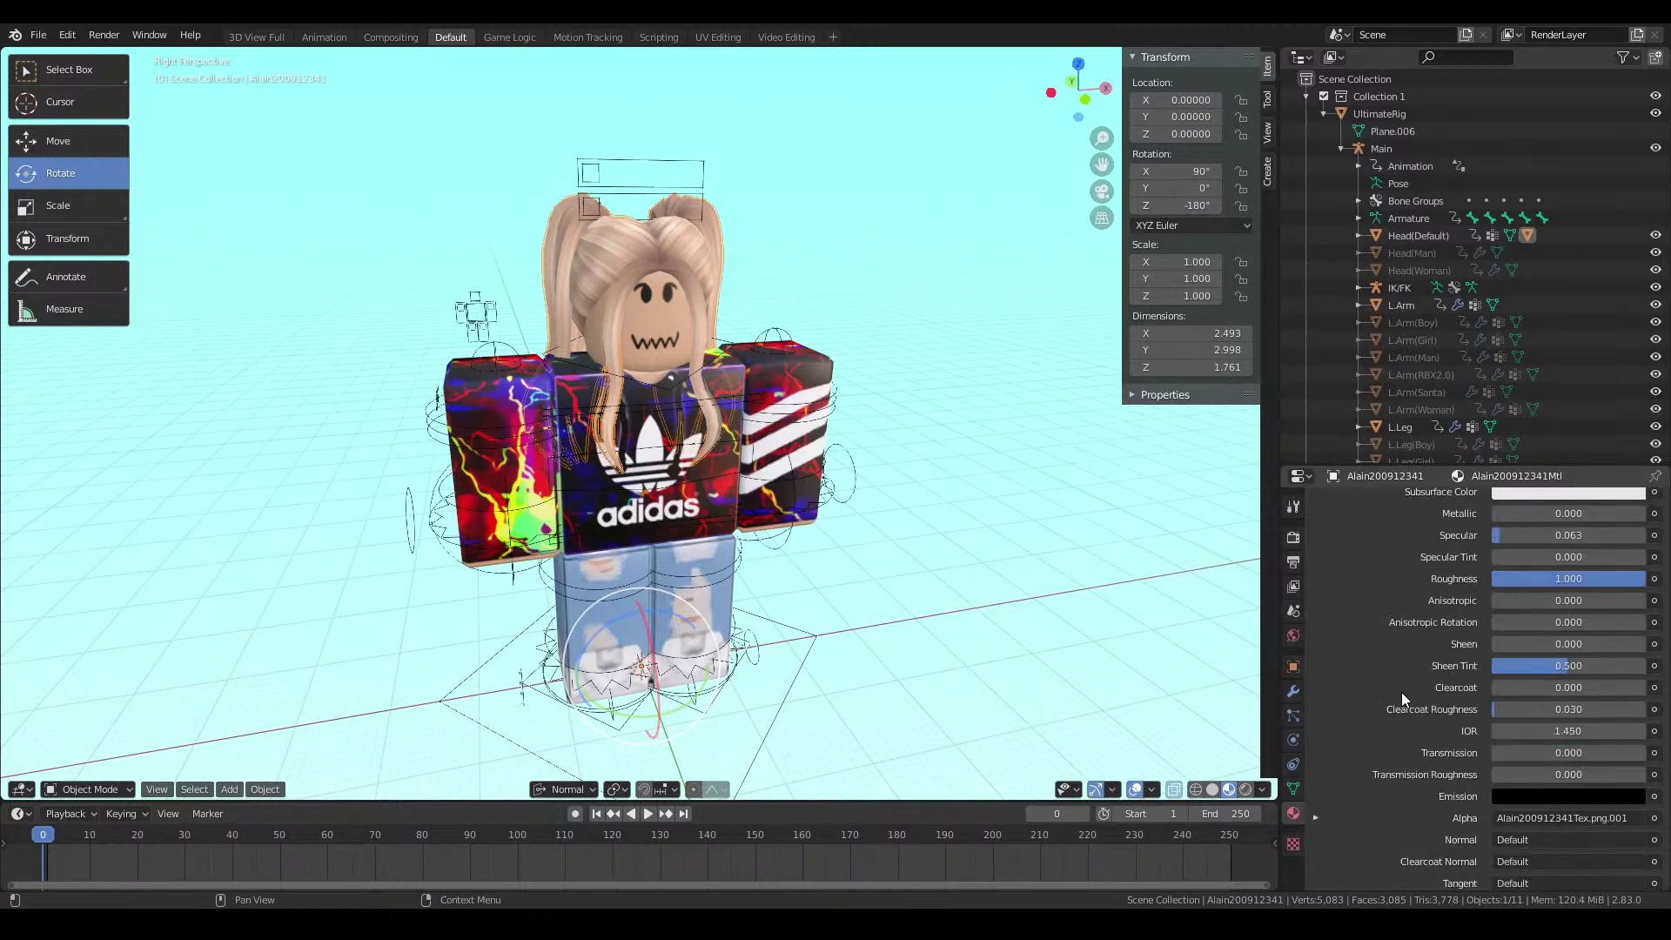
scroll(1402, 691, up, 5)
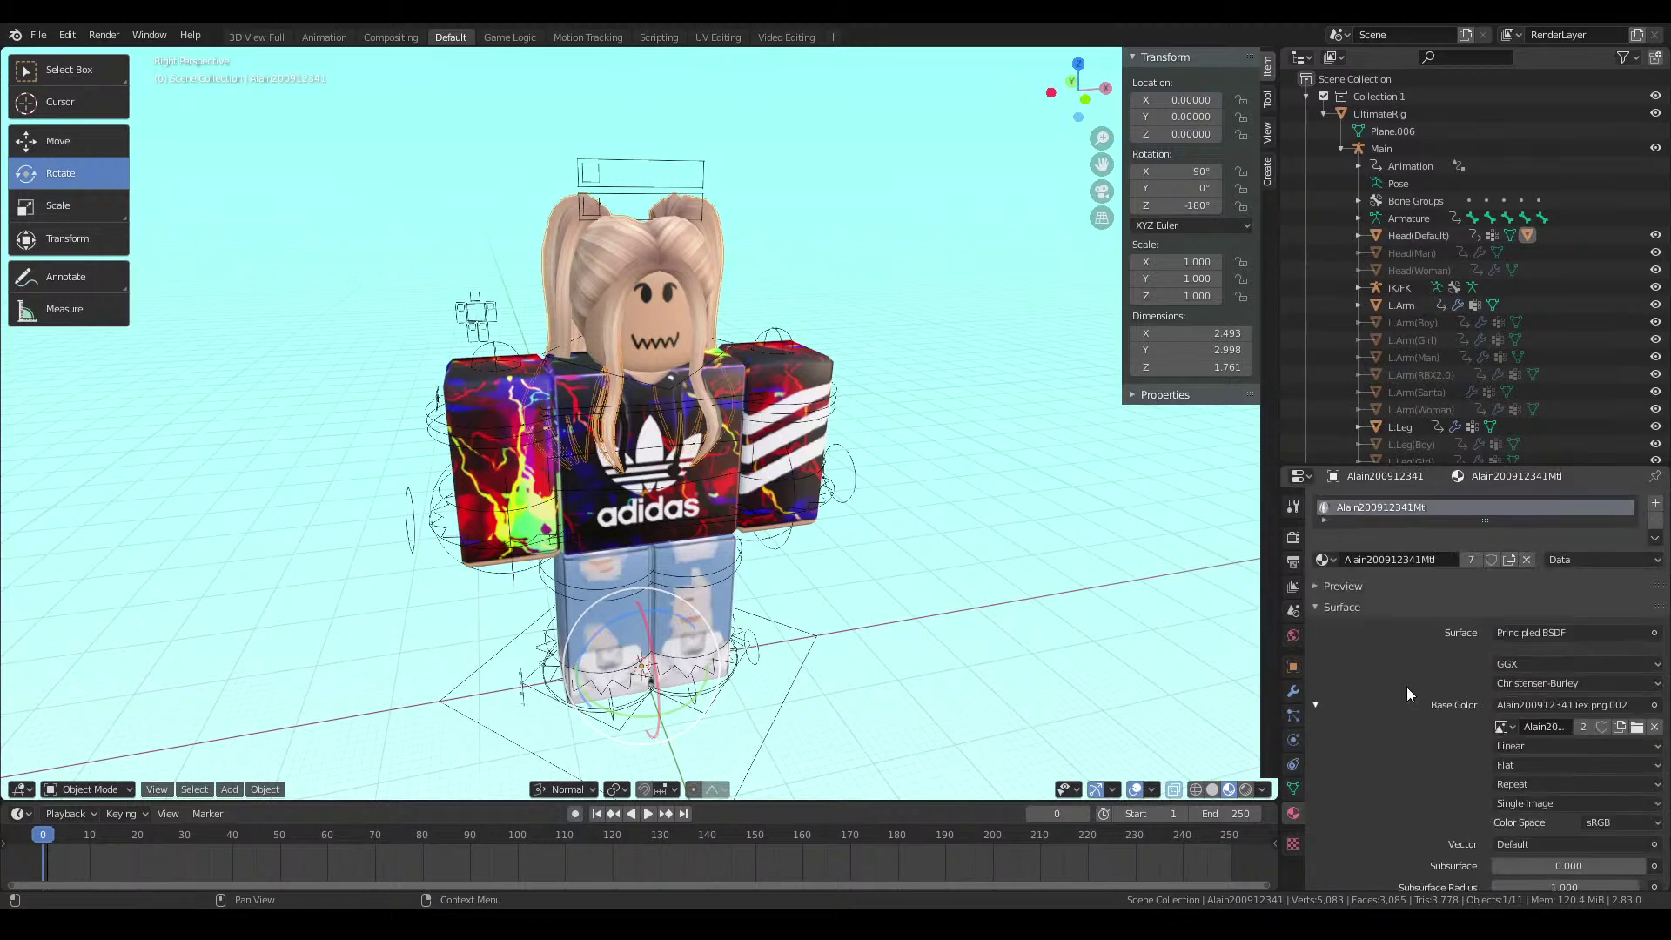
click(1245, 789)
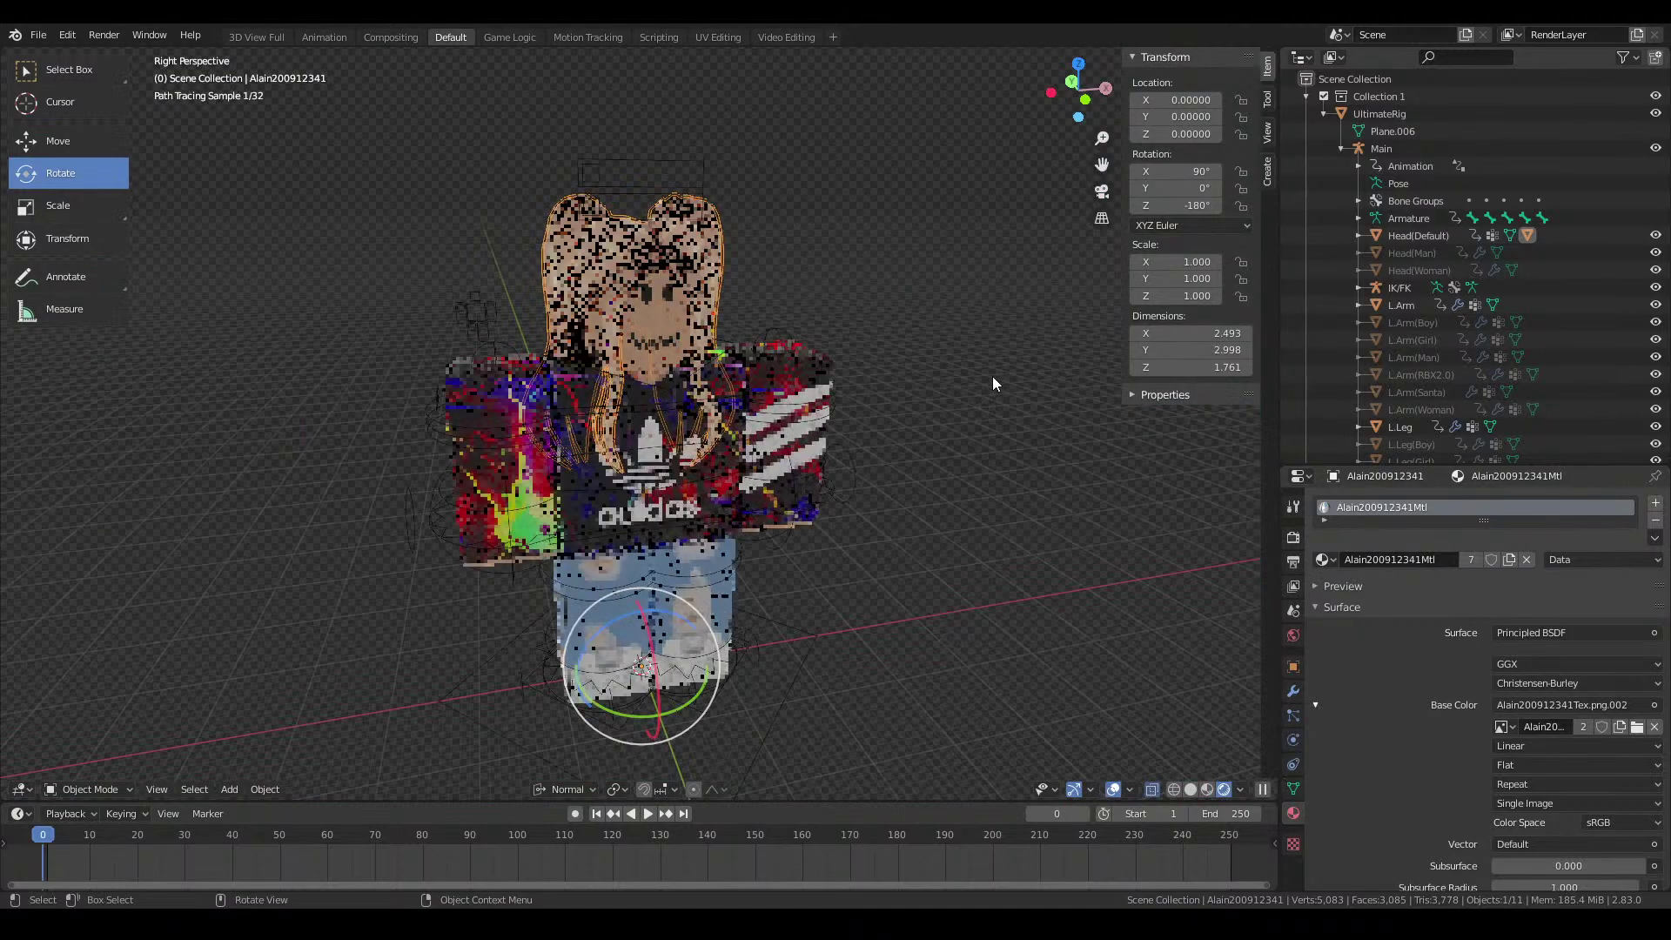
click(877, 349)
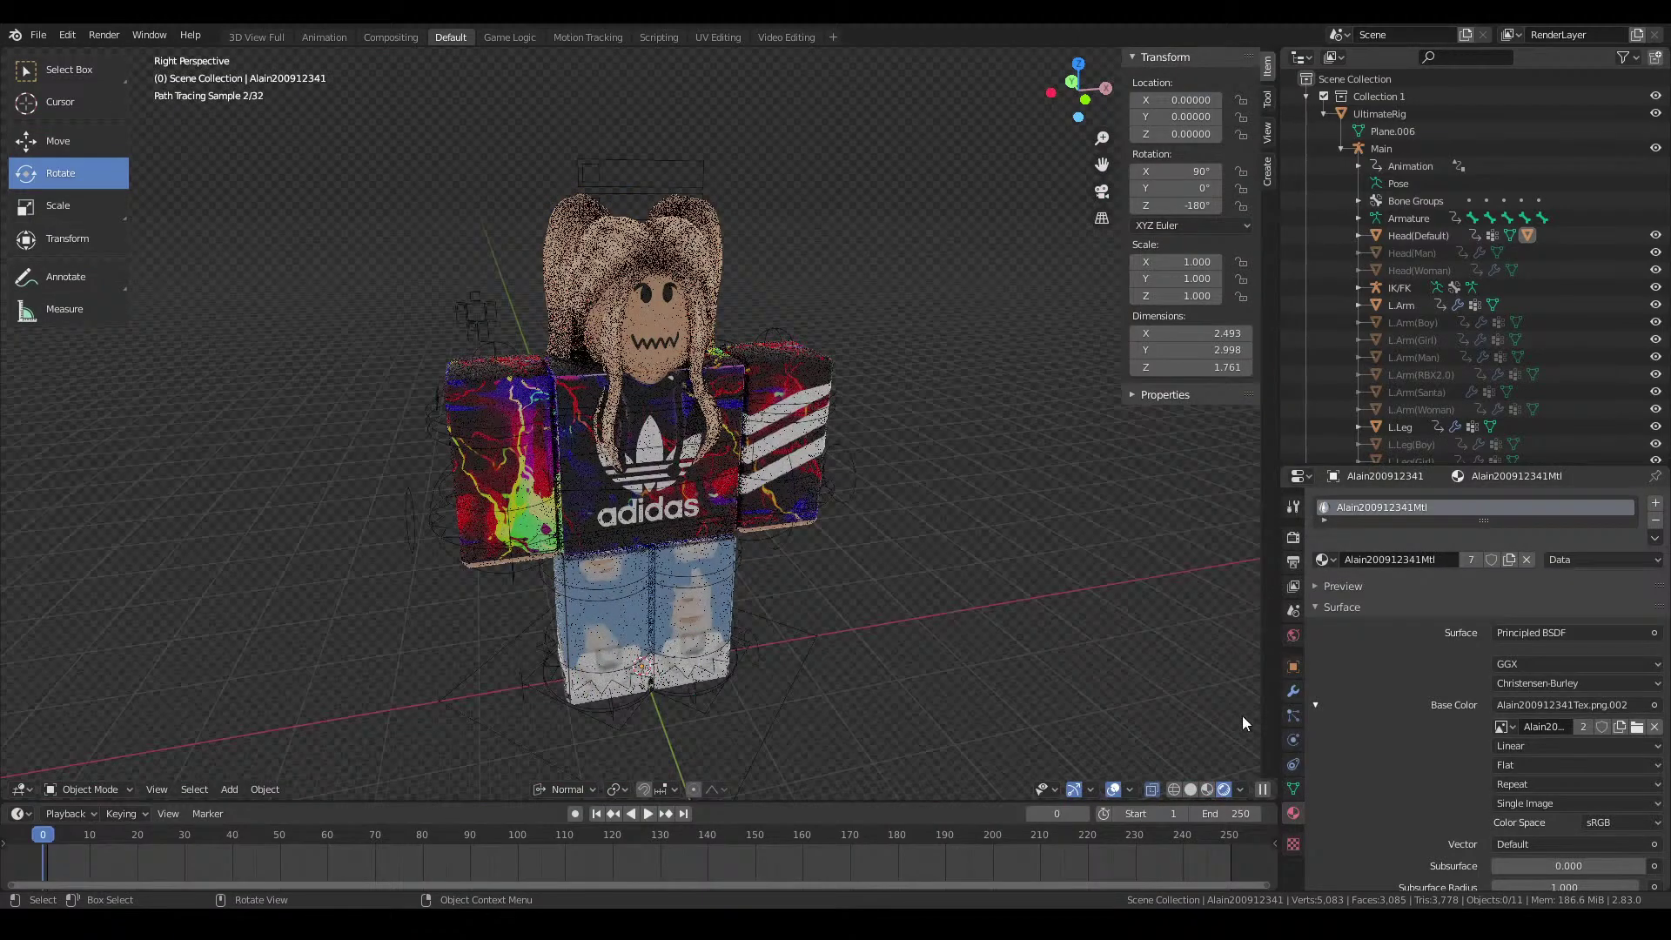
Return to material preview, remove the image texture from the hair material's Alpha input and save the file
scroll(1437, 705, down, 3)
scroll(1438, 705, down, 10)
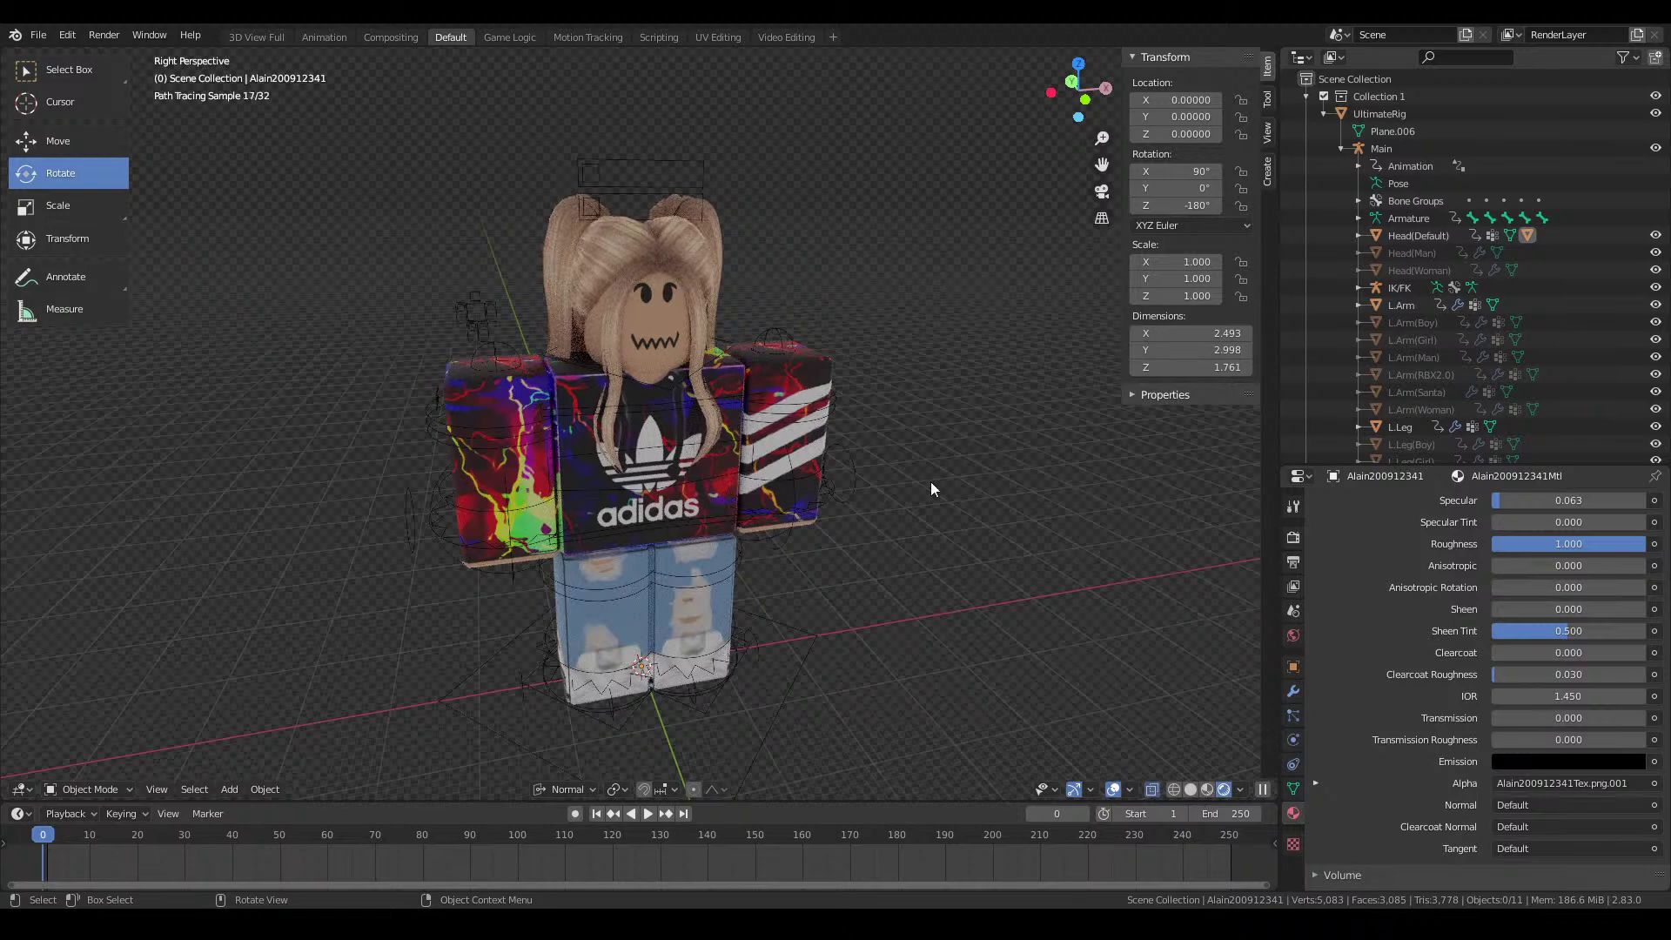
click(1151, 786)
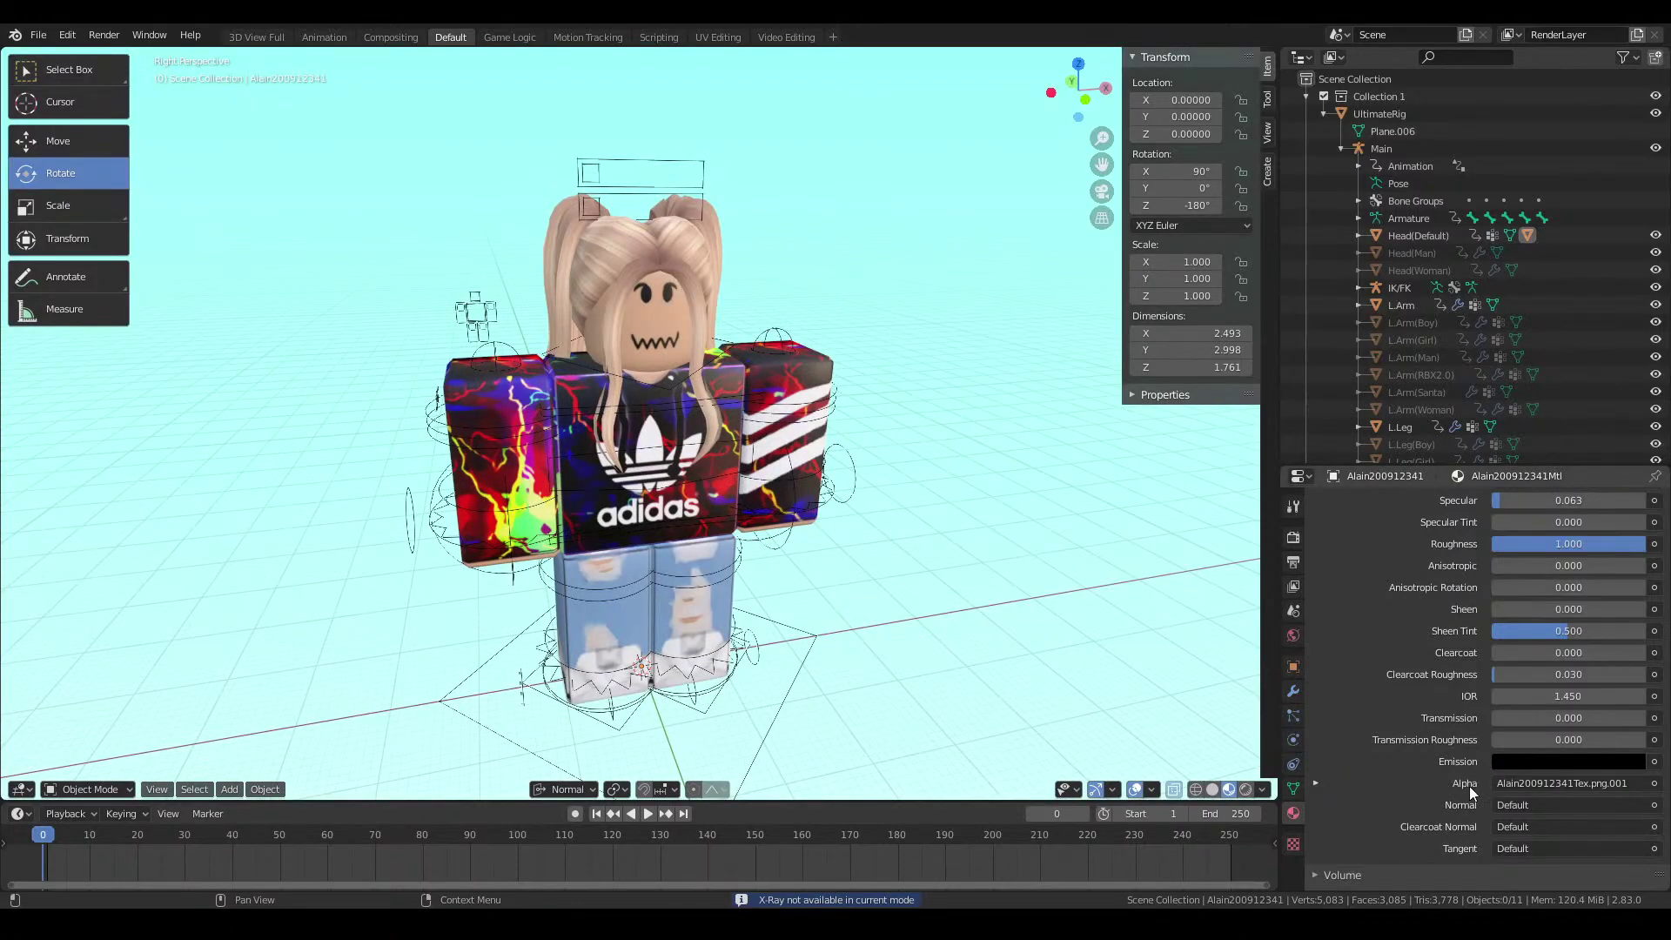
click(1499, 783)
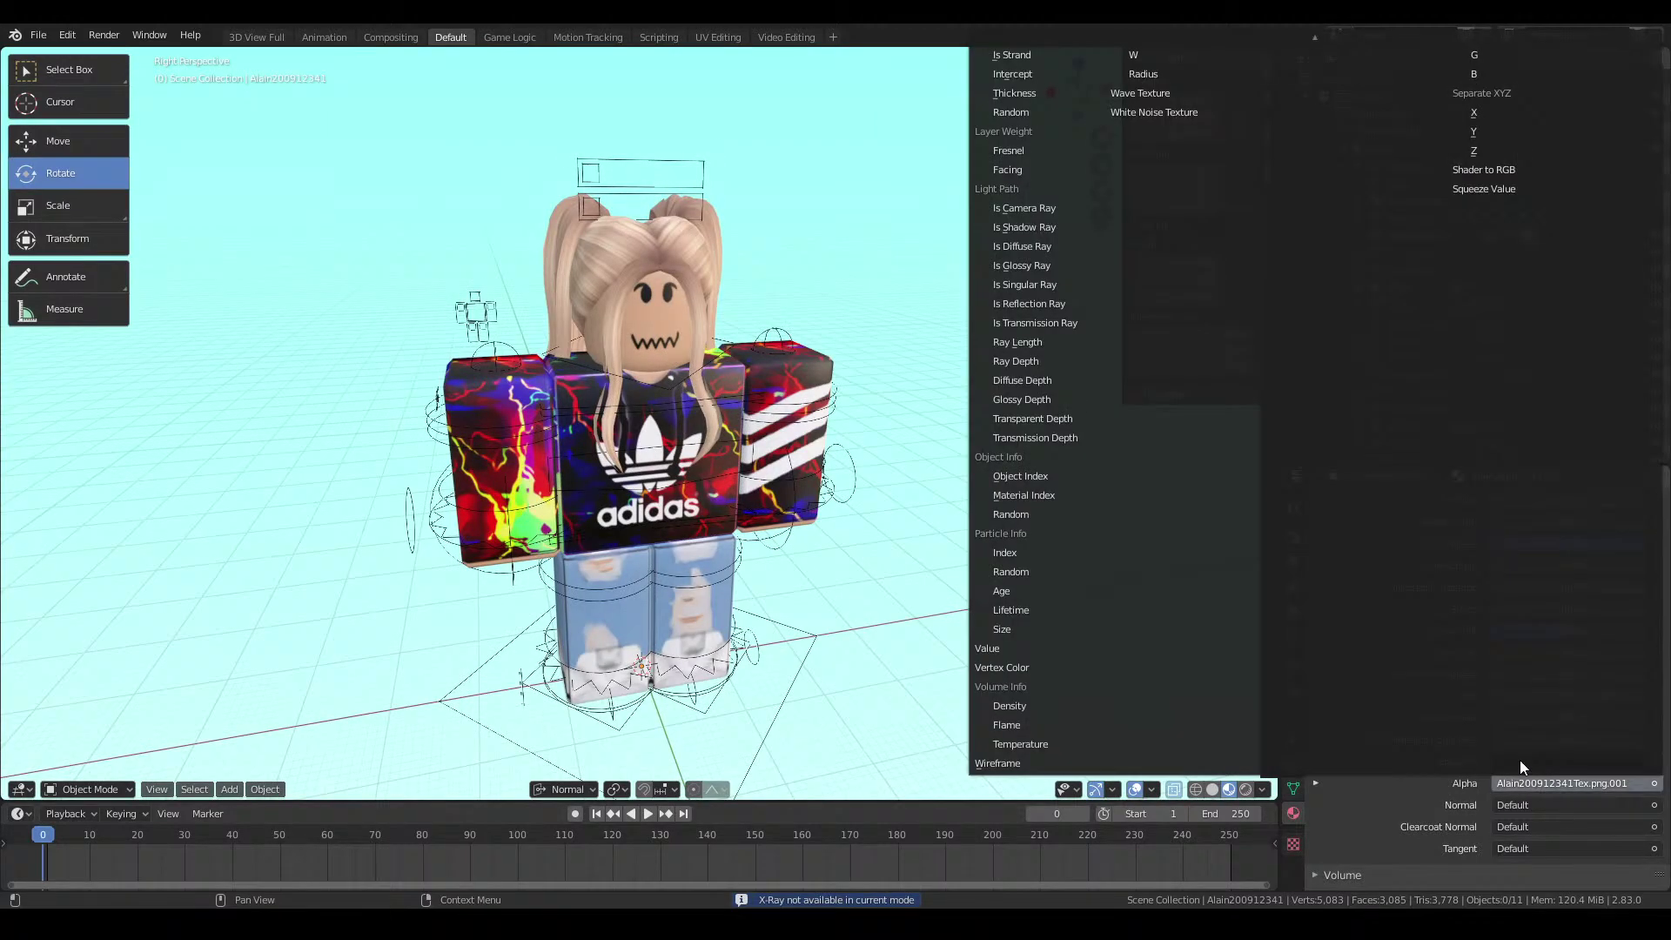
click(1599, 66)
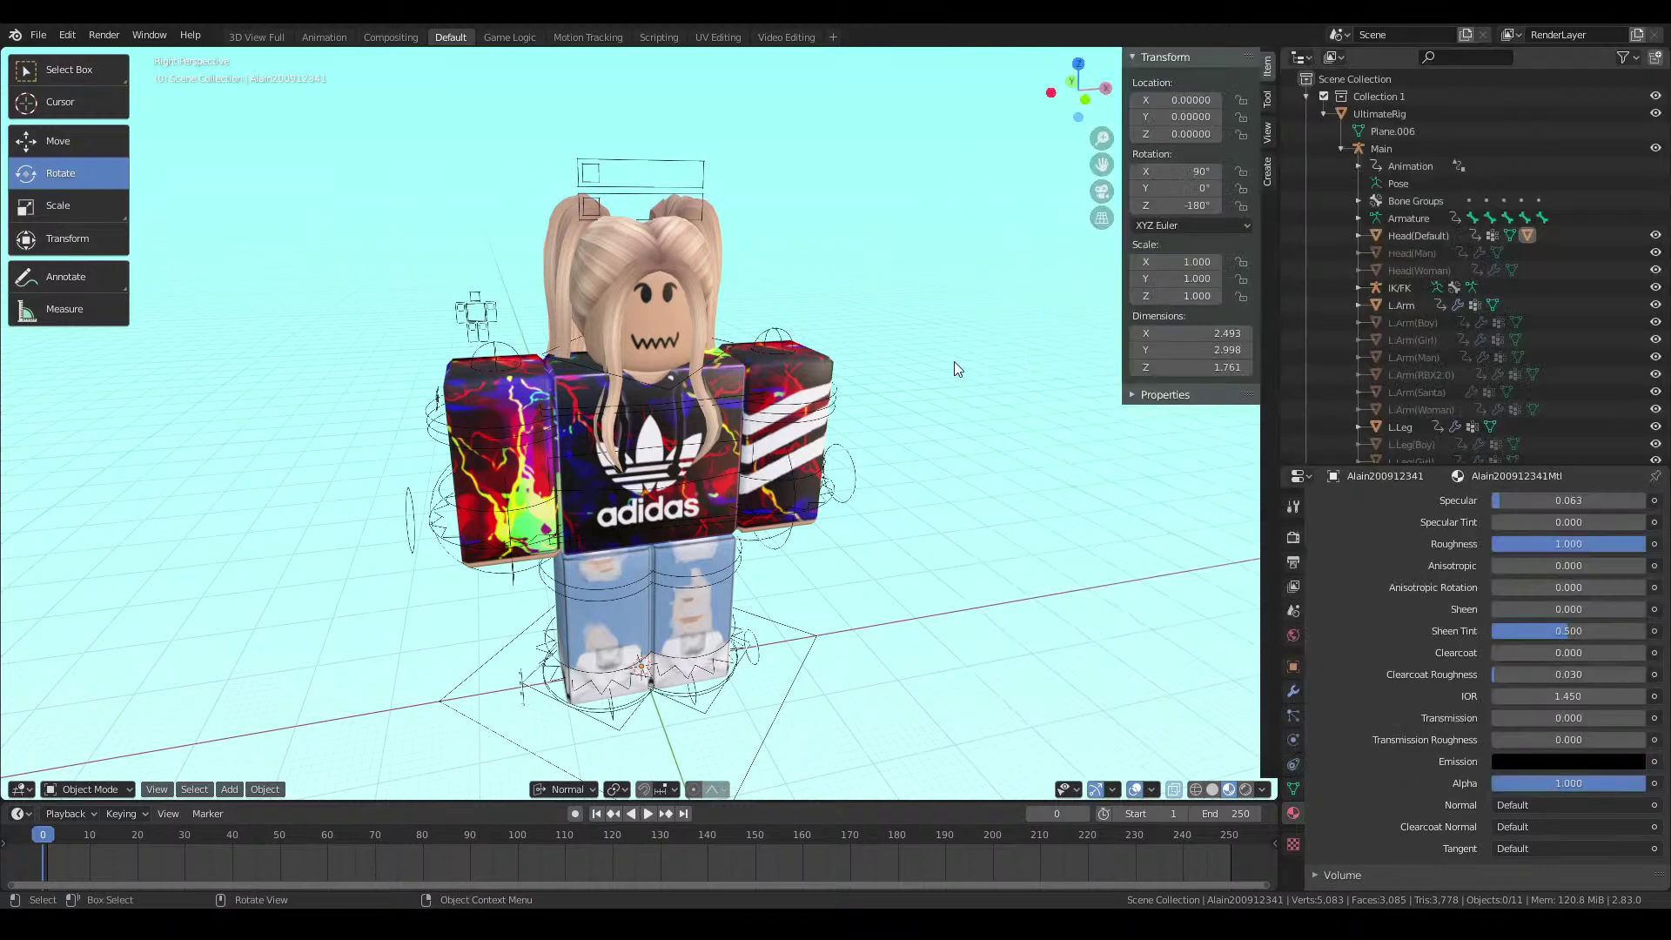
key(ctrl+s)
Inspect the textured rig and its hair from several angles and distances
key(shift+grave)
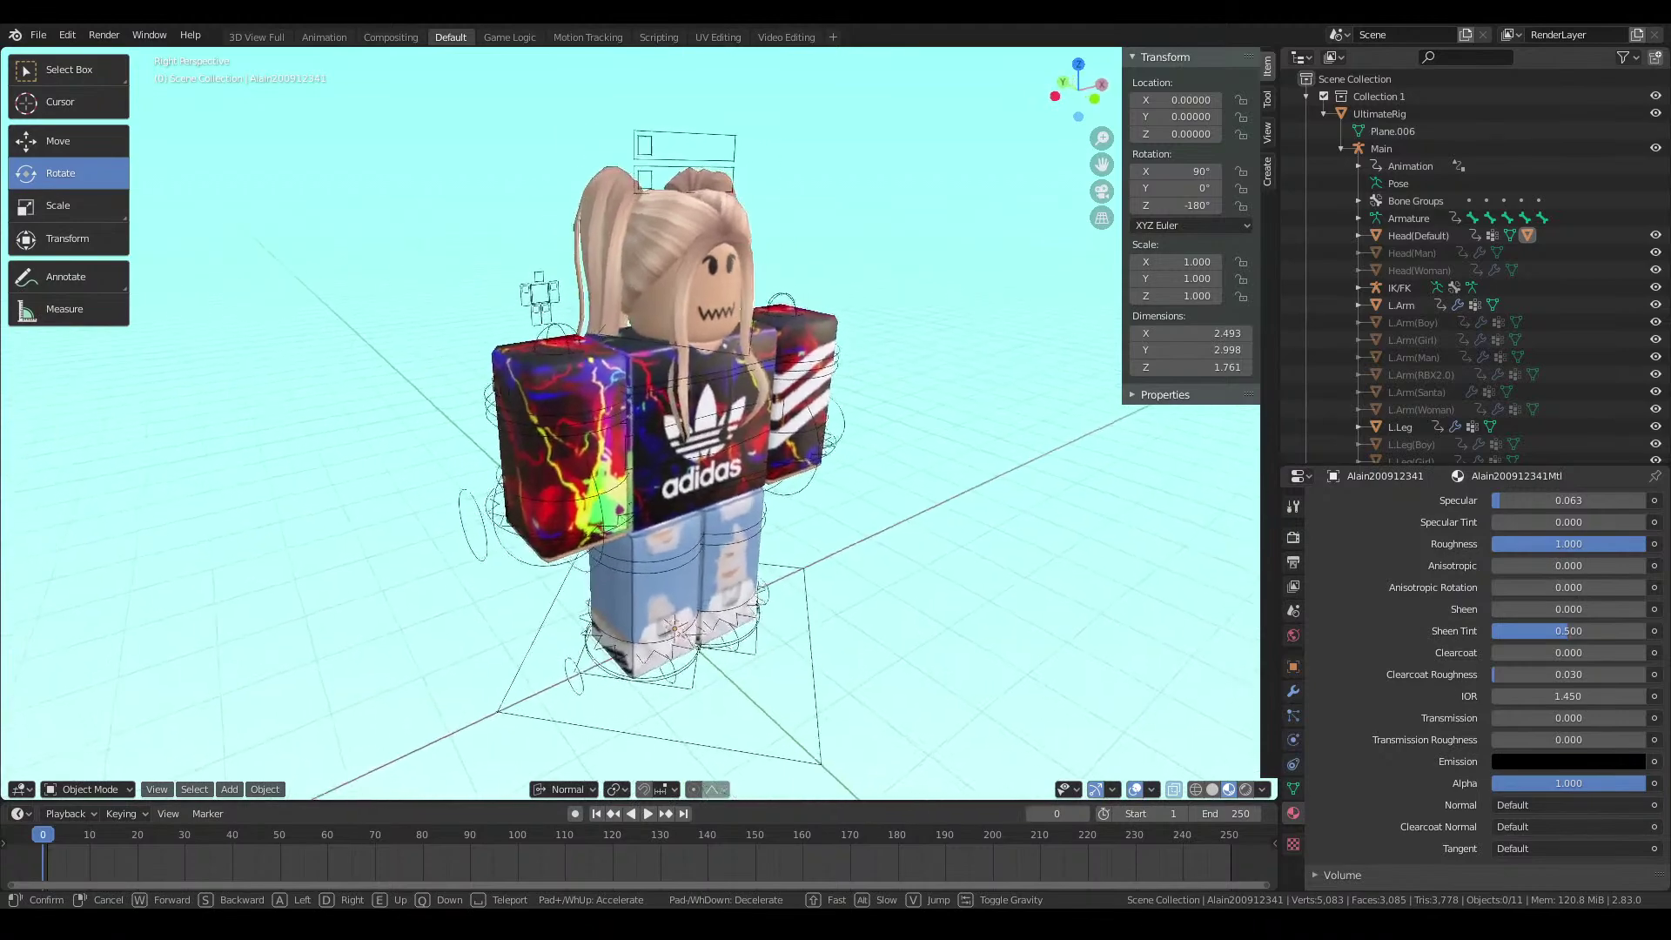
click(879, 388)
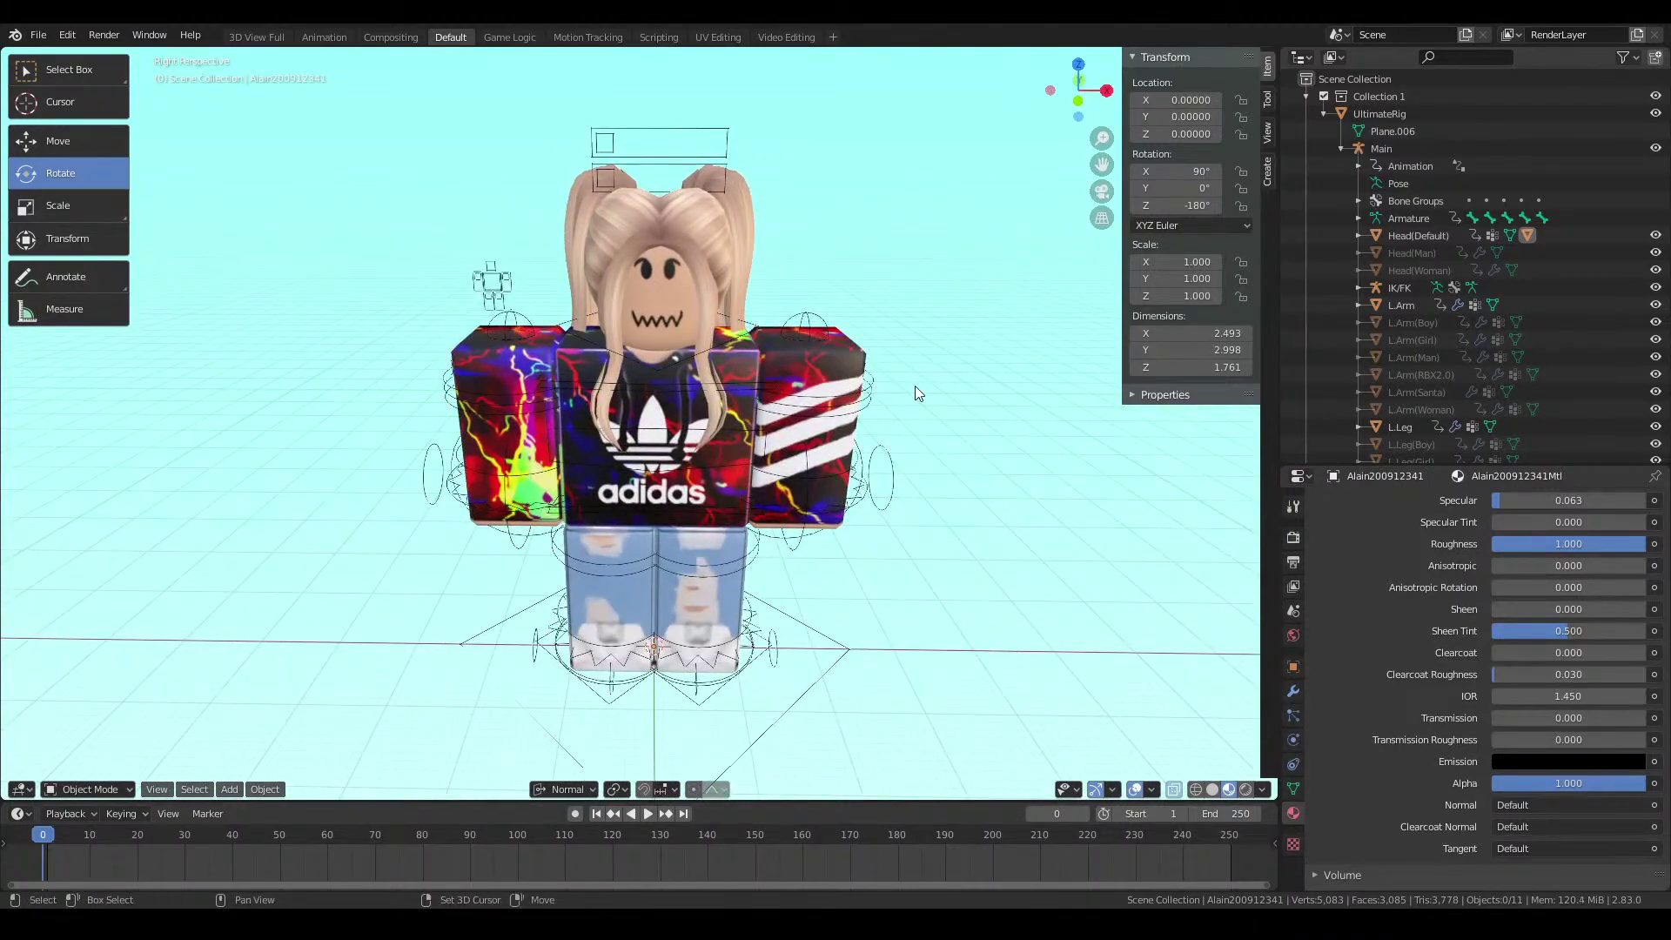
key(shift+grave)
key(s)
key(a)
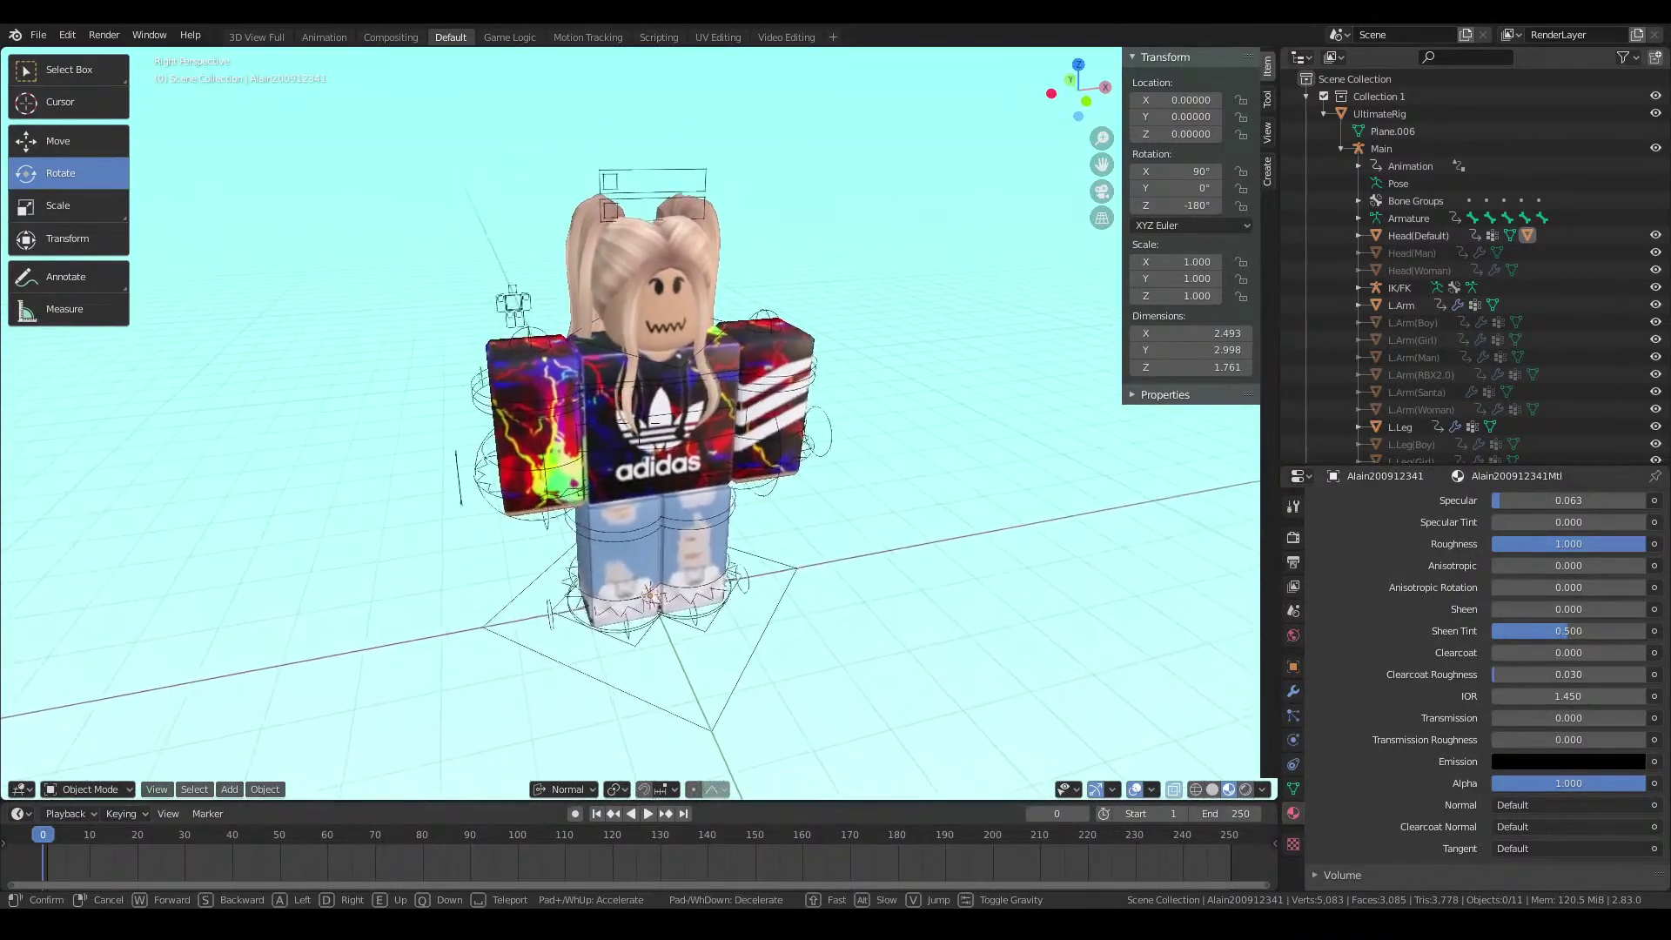
key(w)
click(639, 424)
key(shift+grave)
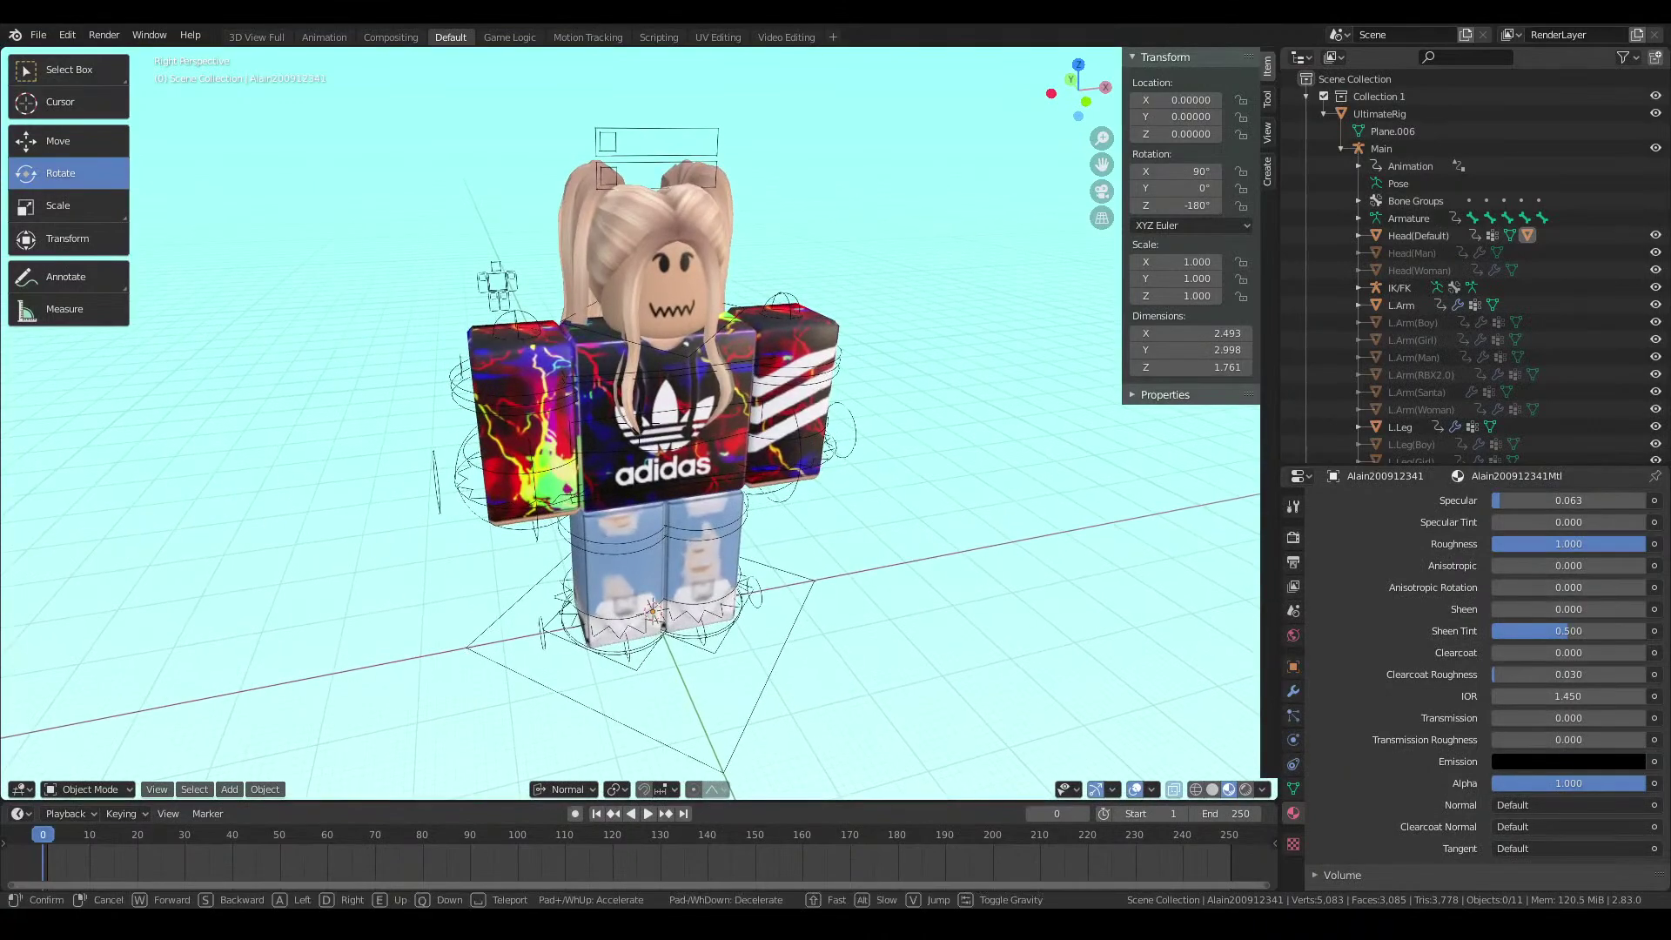
key(q)
key(e)
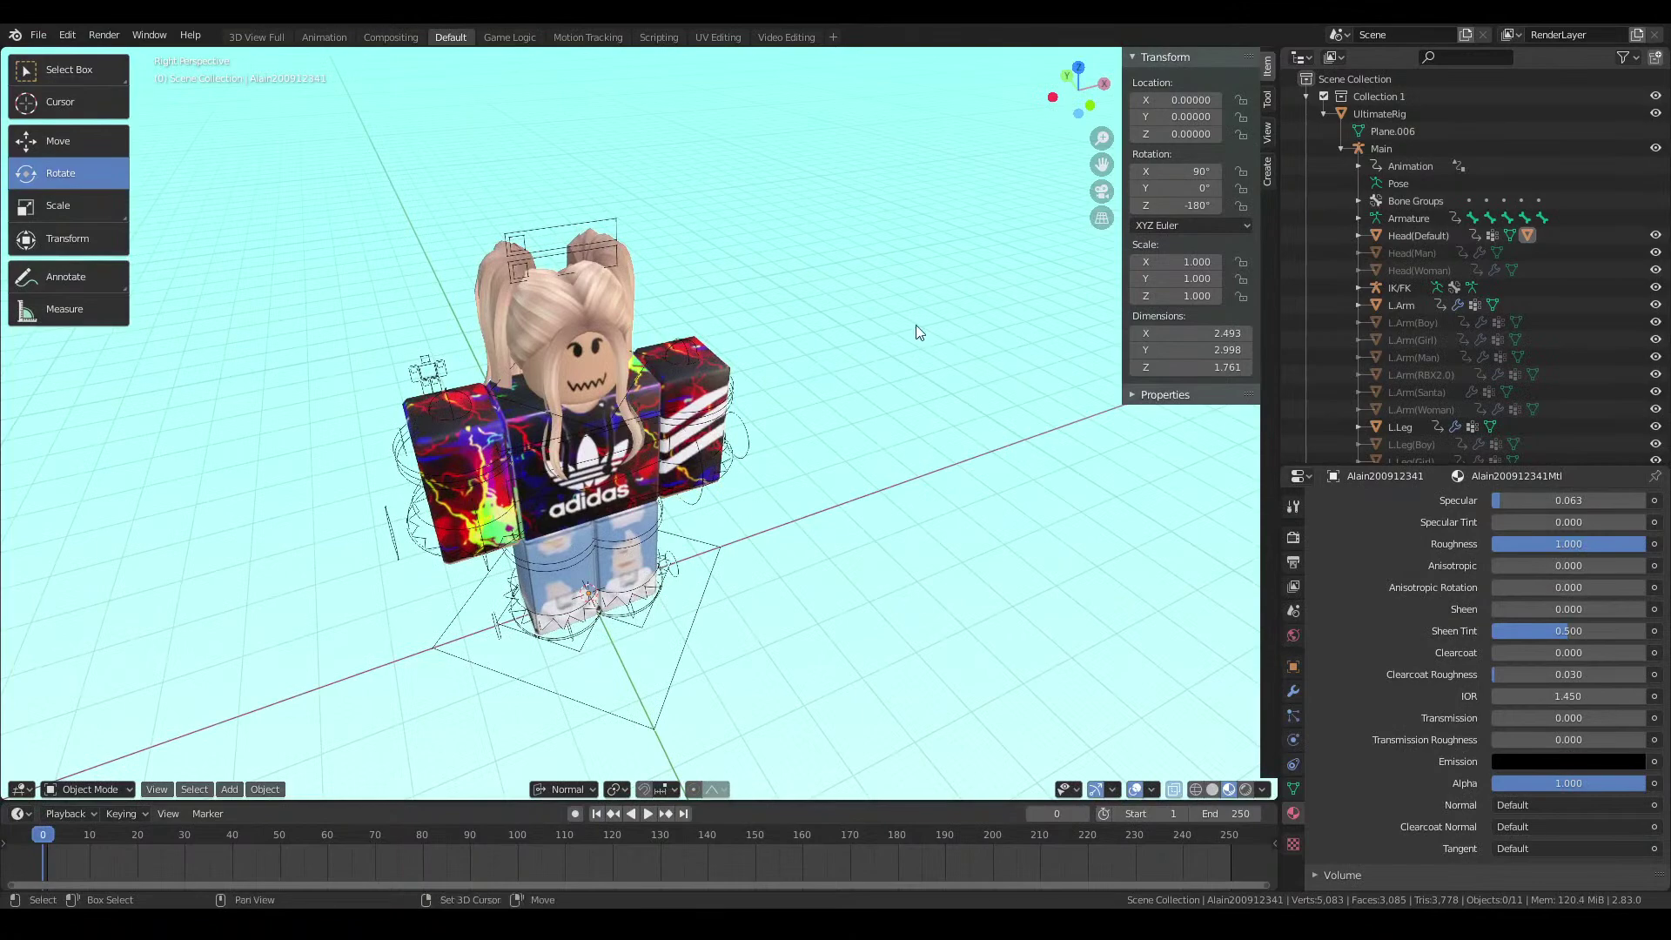
key(w)
click(1041, 421)
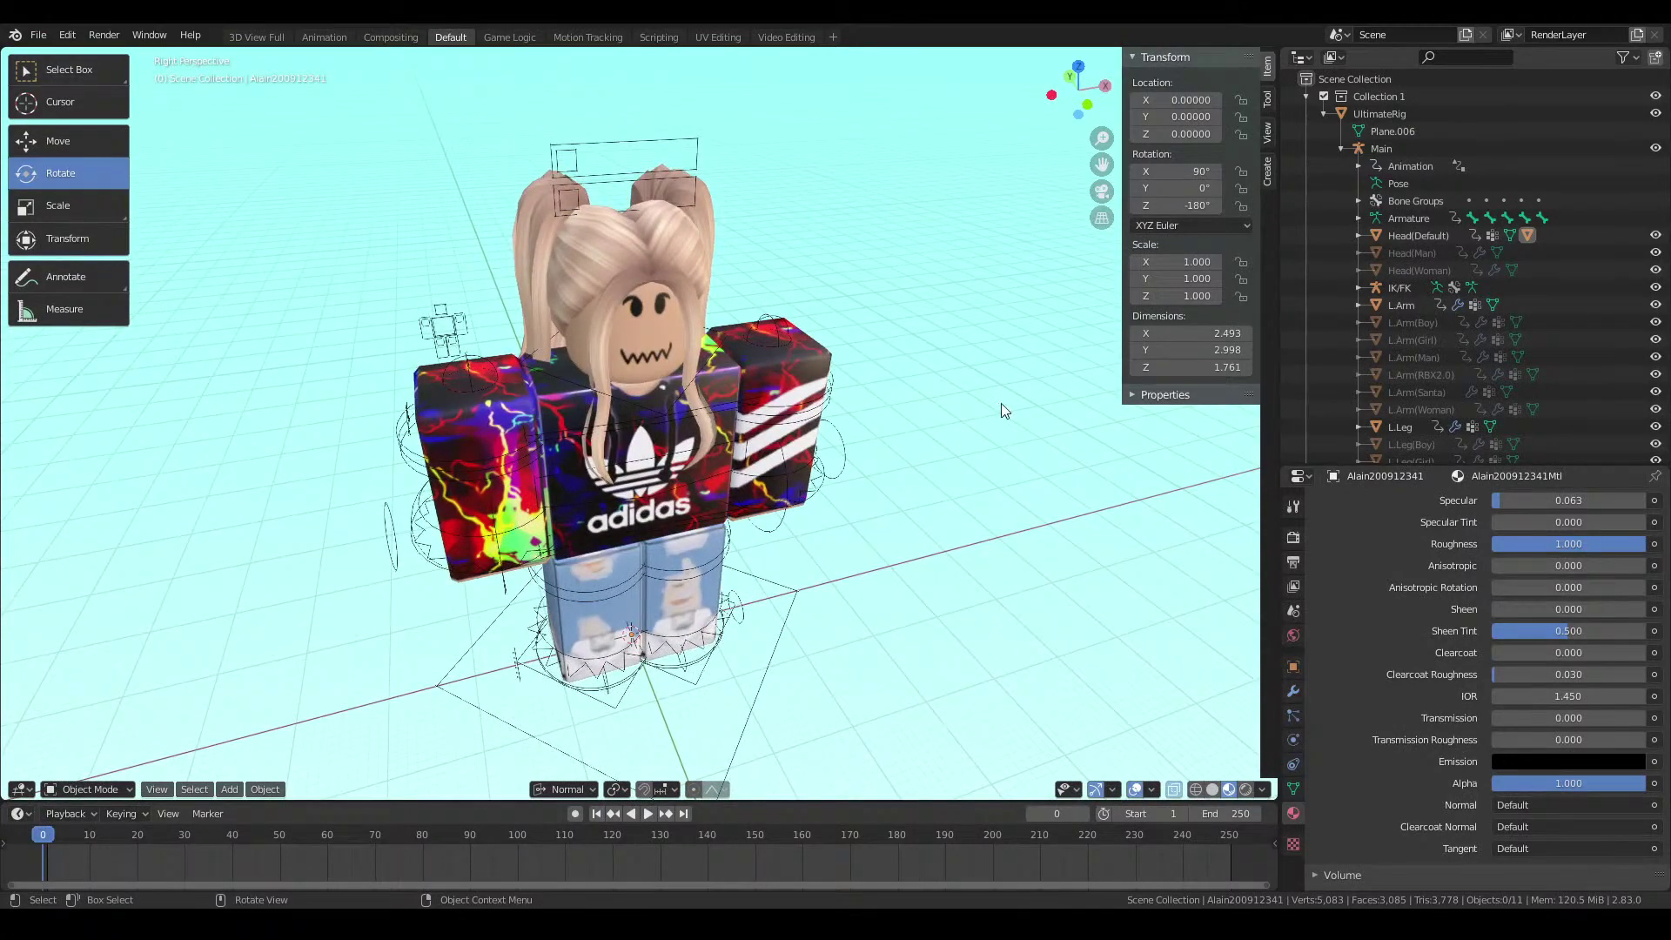
Select the rig's default head and review the Base Color image settings of its material
click(646, 306)
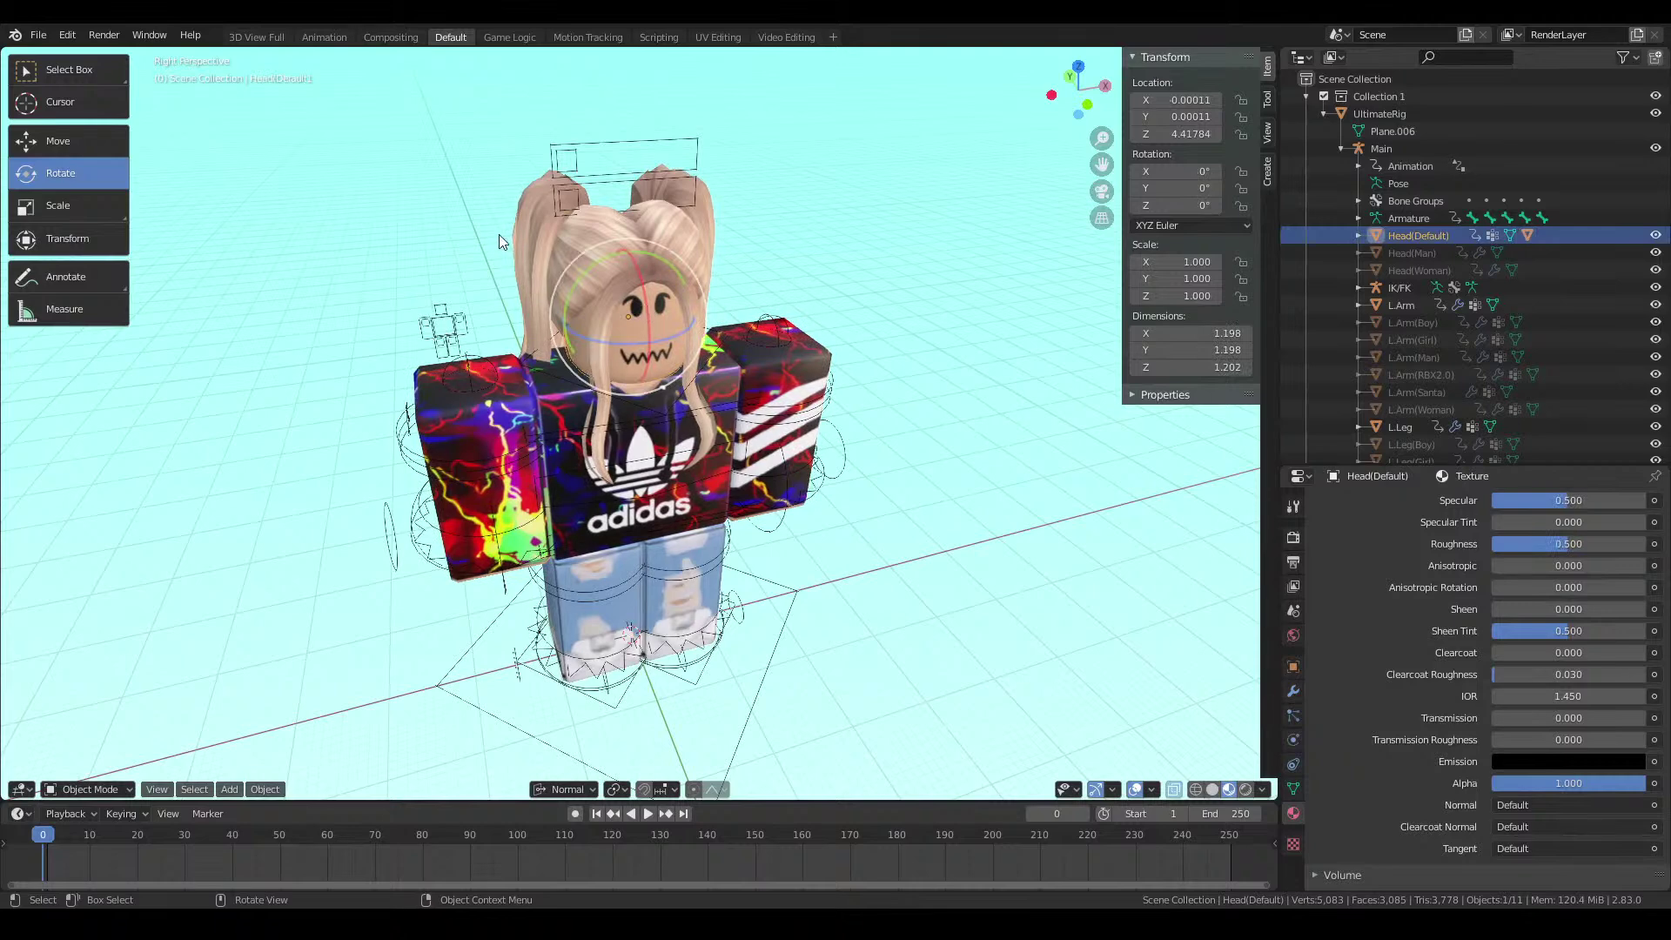
scroll(1429, 624, up, 5)
scroll(1429, 625, up, 5)
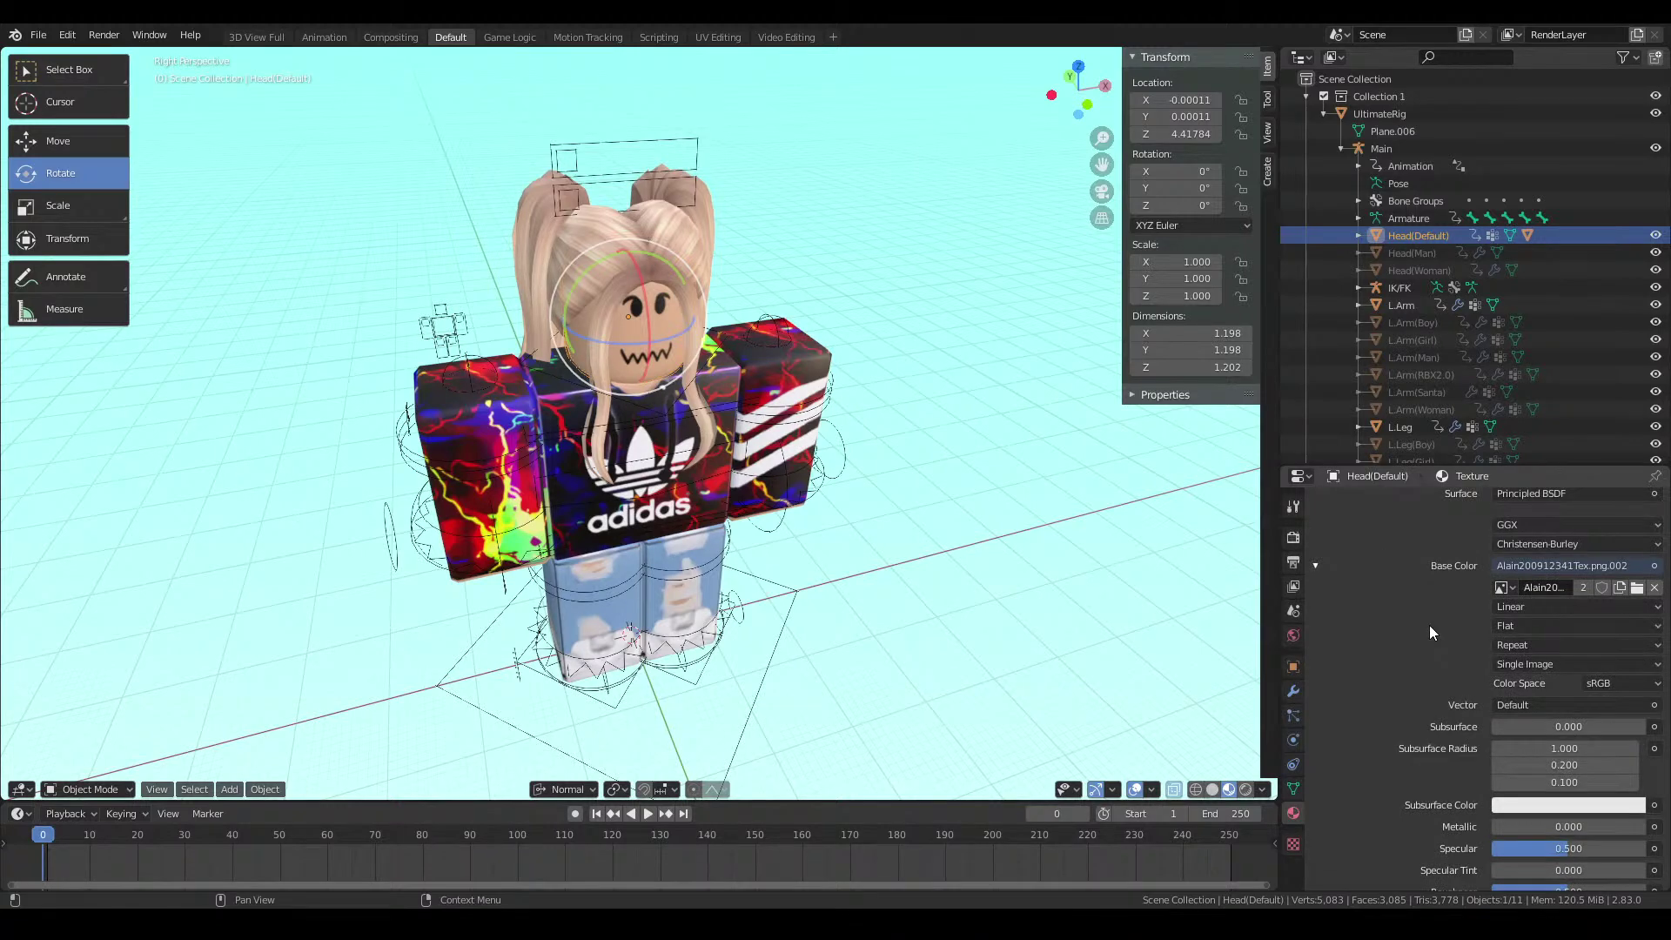
Show the rig in solid shading and annotate the viewport with a circle and arrow at the X-ray toggle and a second arrow at the overlays toggle
click(1211, 790)
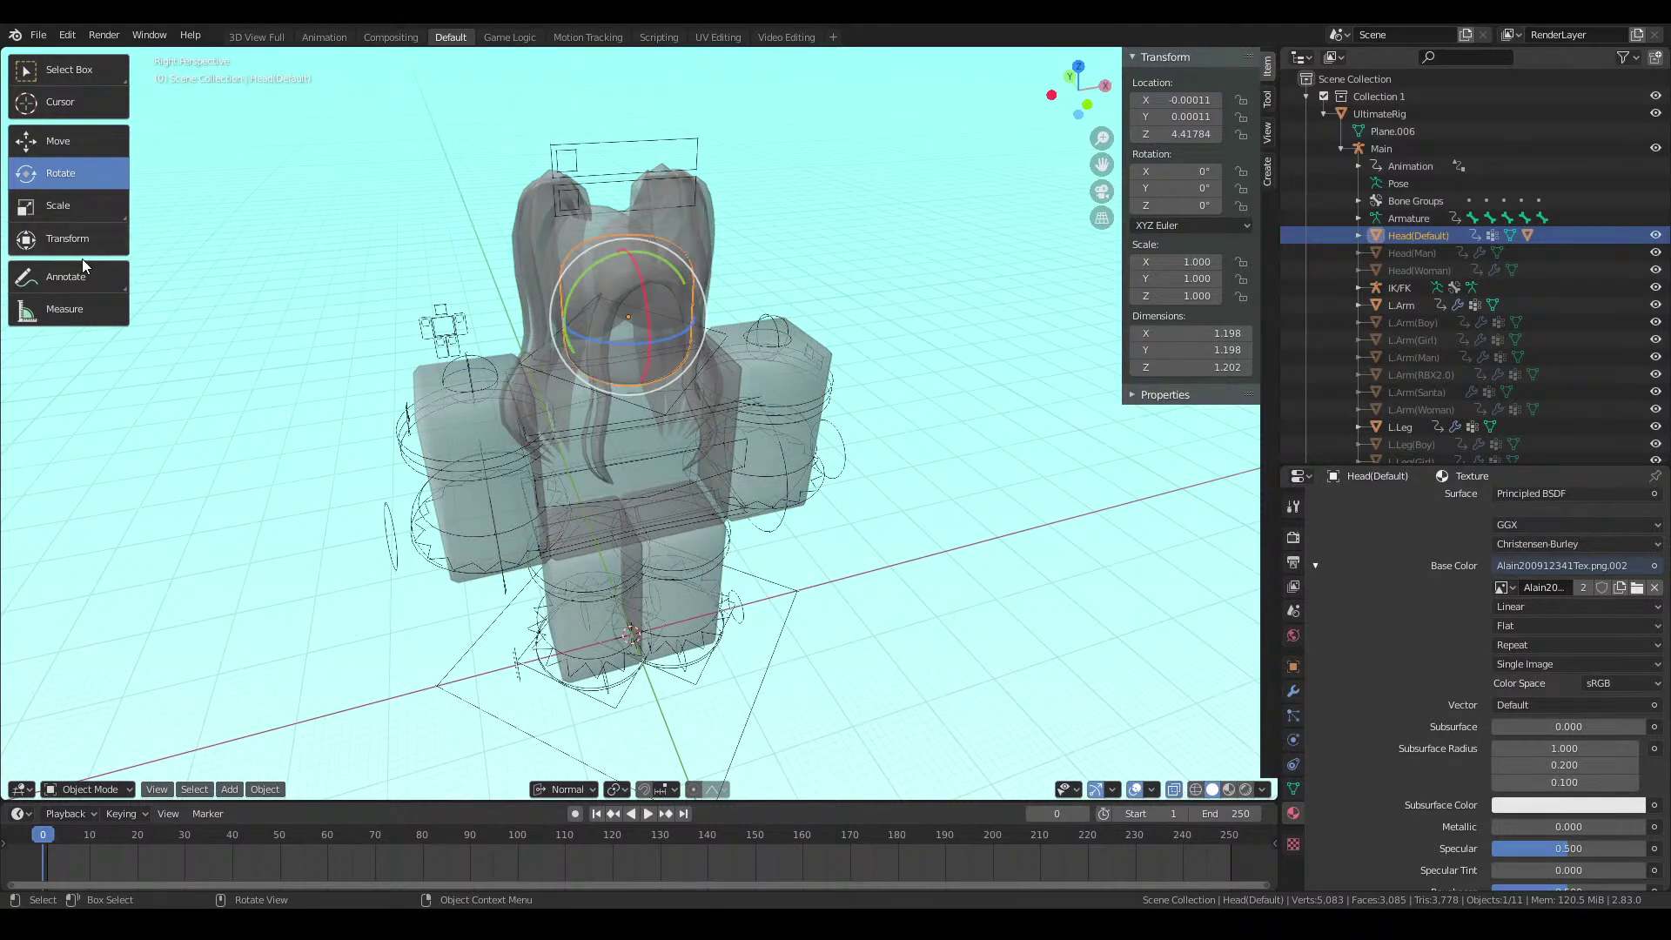
click(69, 278)
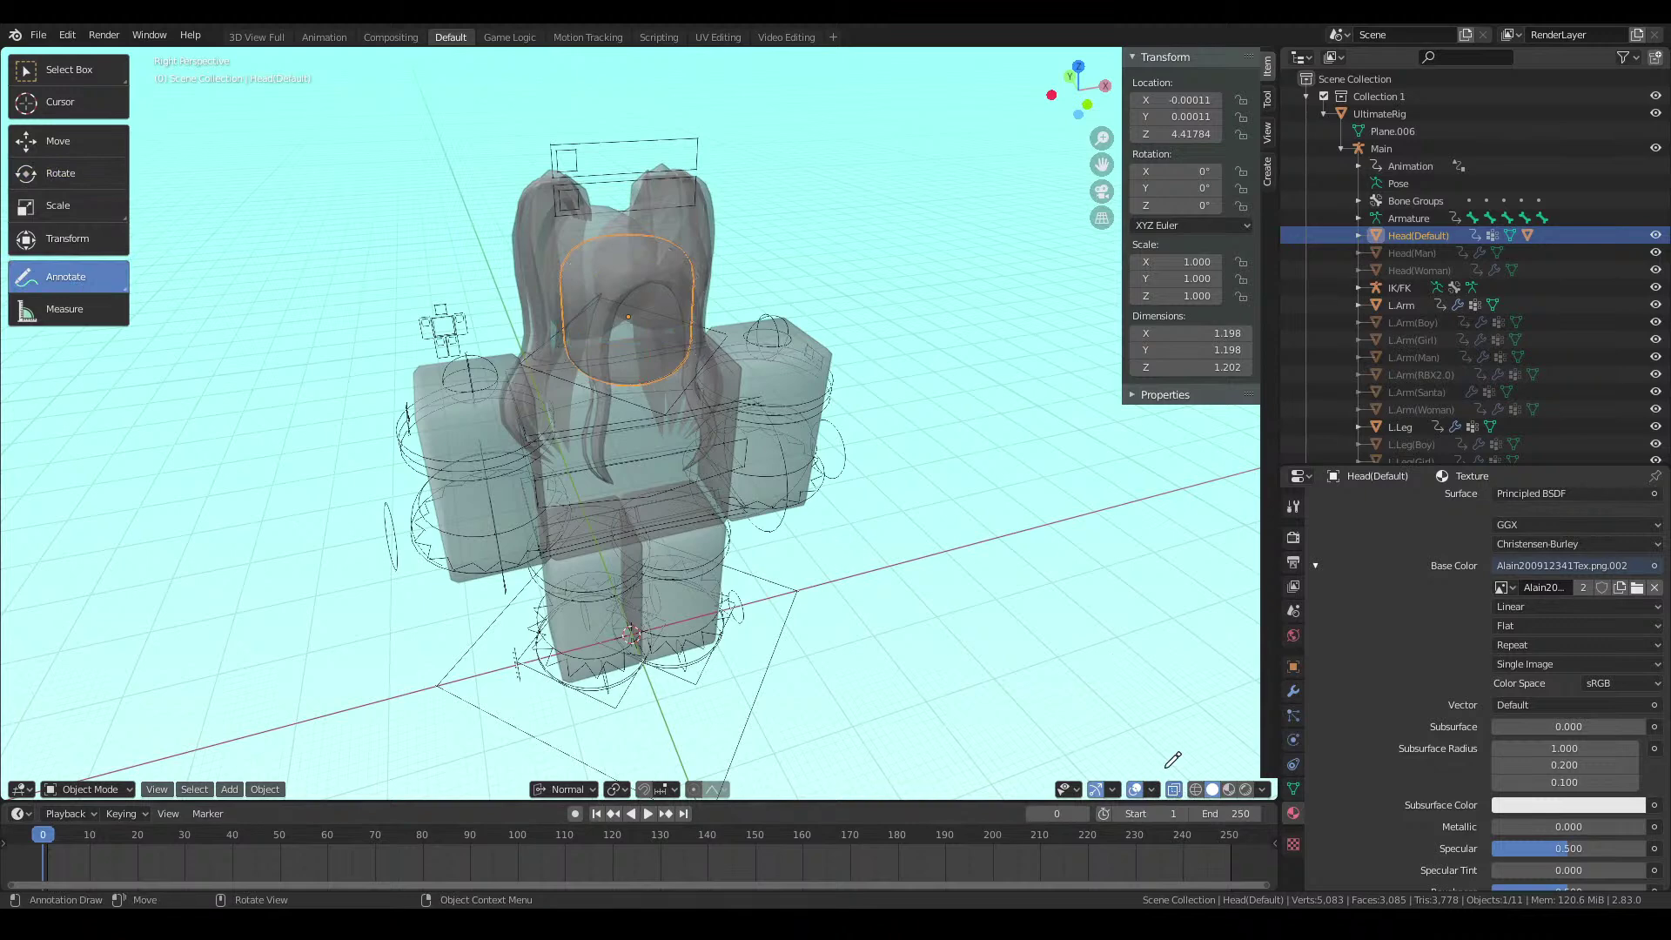
mouse_move(1166, 770)
mouse_down()
mouse_move(1154, 804)
mouse_move(1197, 780)
mouse_move(1166, 770)
mouse_up()
drag(1164, 757, 1138, 677)
drag(1152, 743, 1170, 718)
drag(1137, 758, 1012, 651)
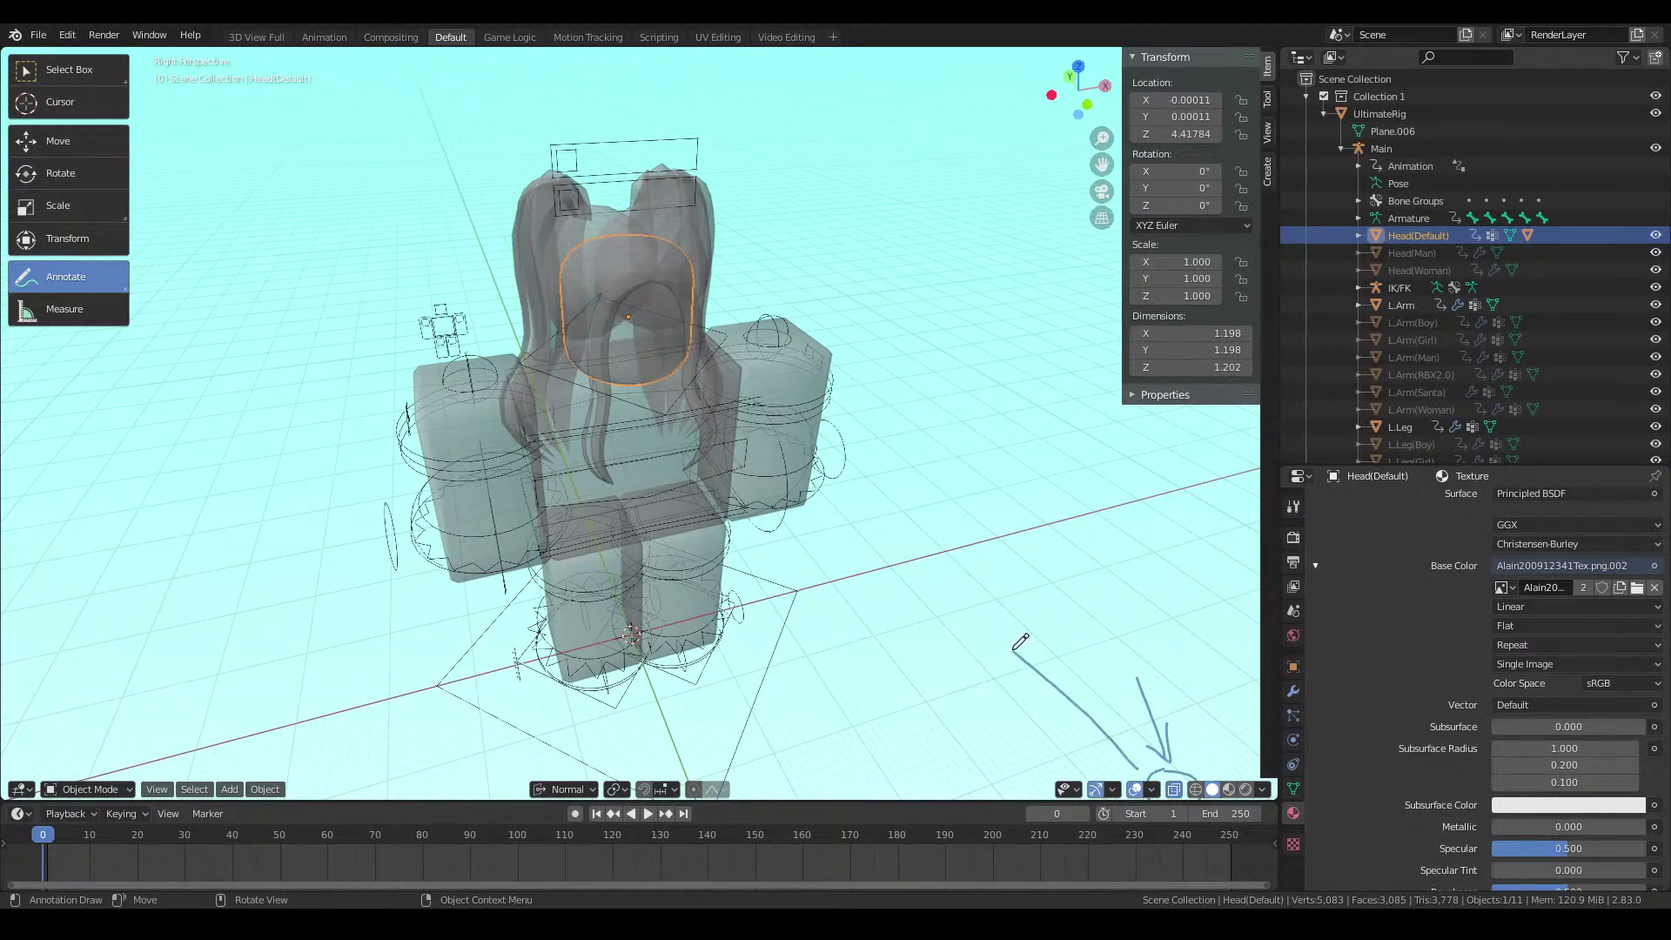
mouse_move(1133, 764)
mouse_down()
mouse_move(1073, 747)
mouse_move(1123, 692)
mouse_up()
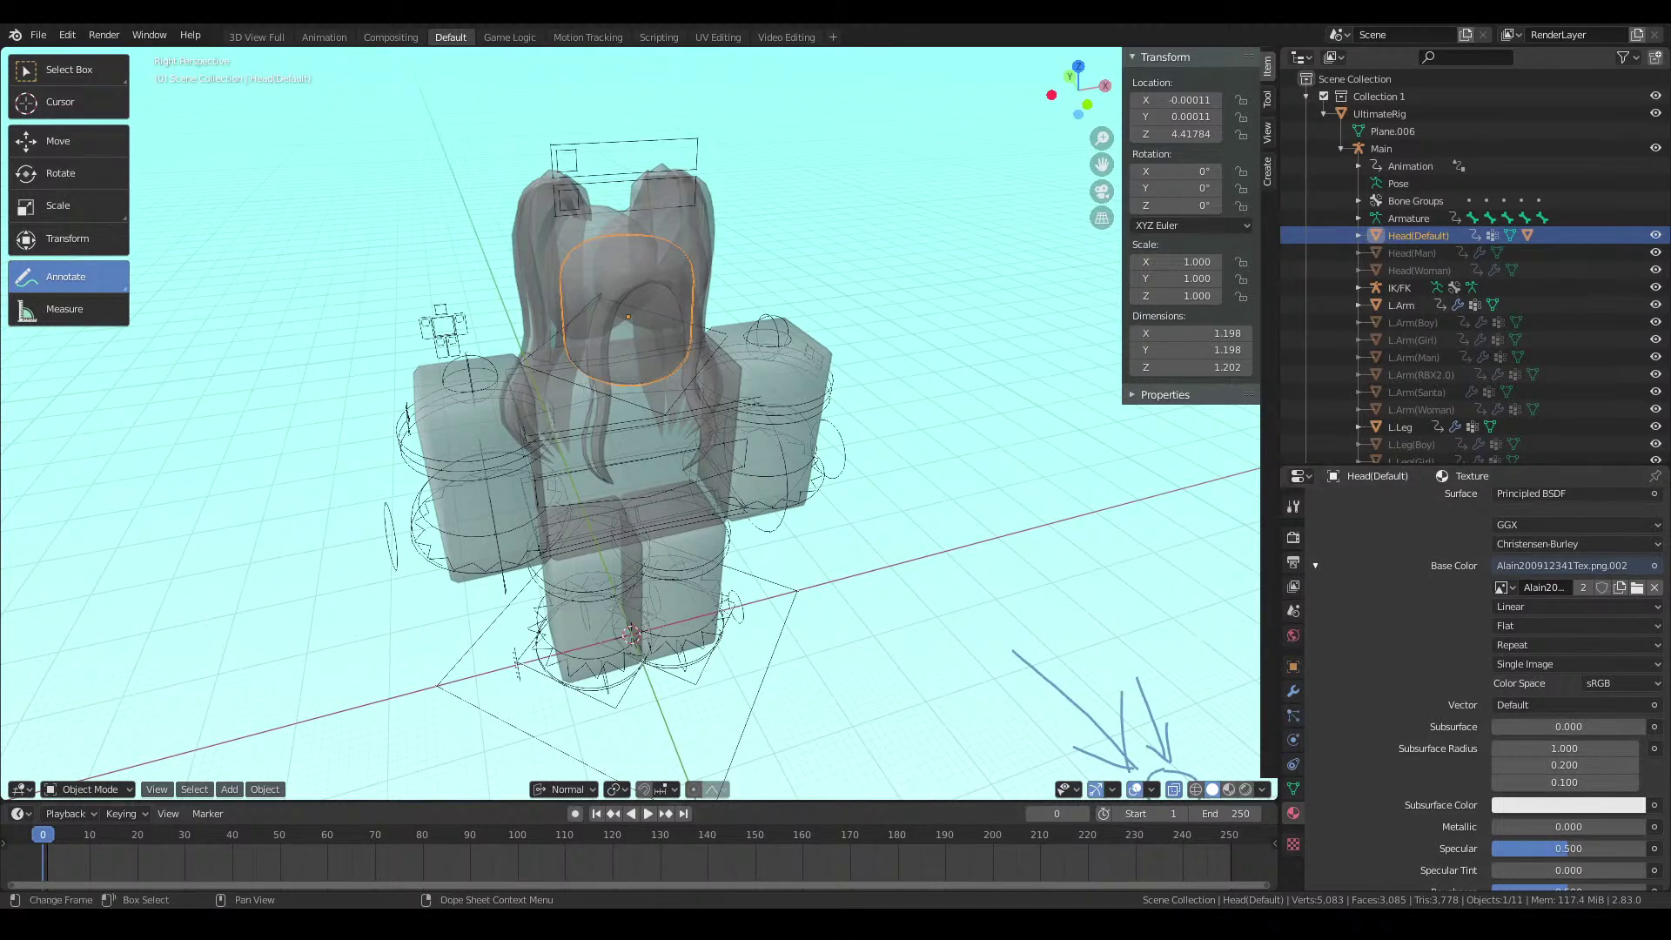
Toggle the viewport's X-ray display repeatedly to compare both states, leaving it turned off
click(1173, 787)
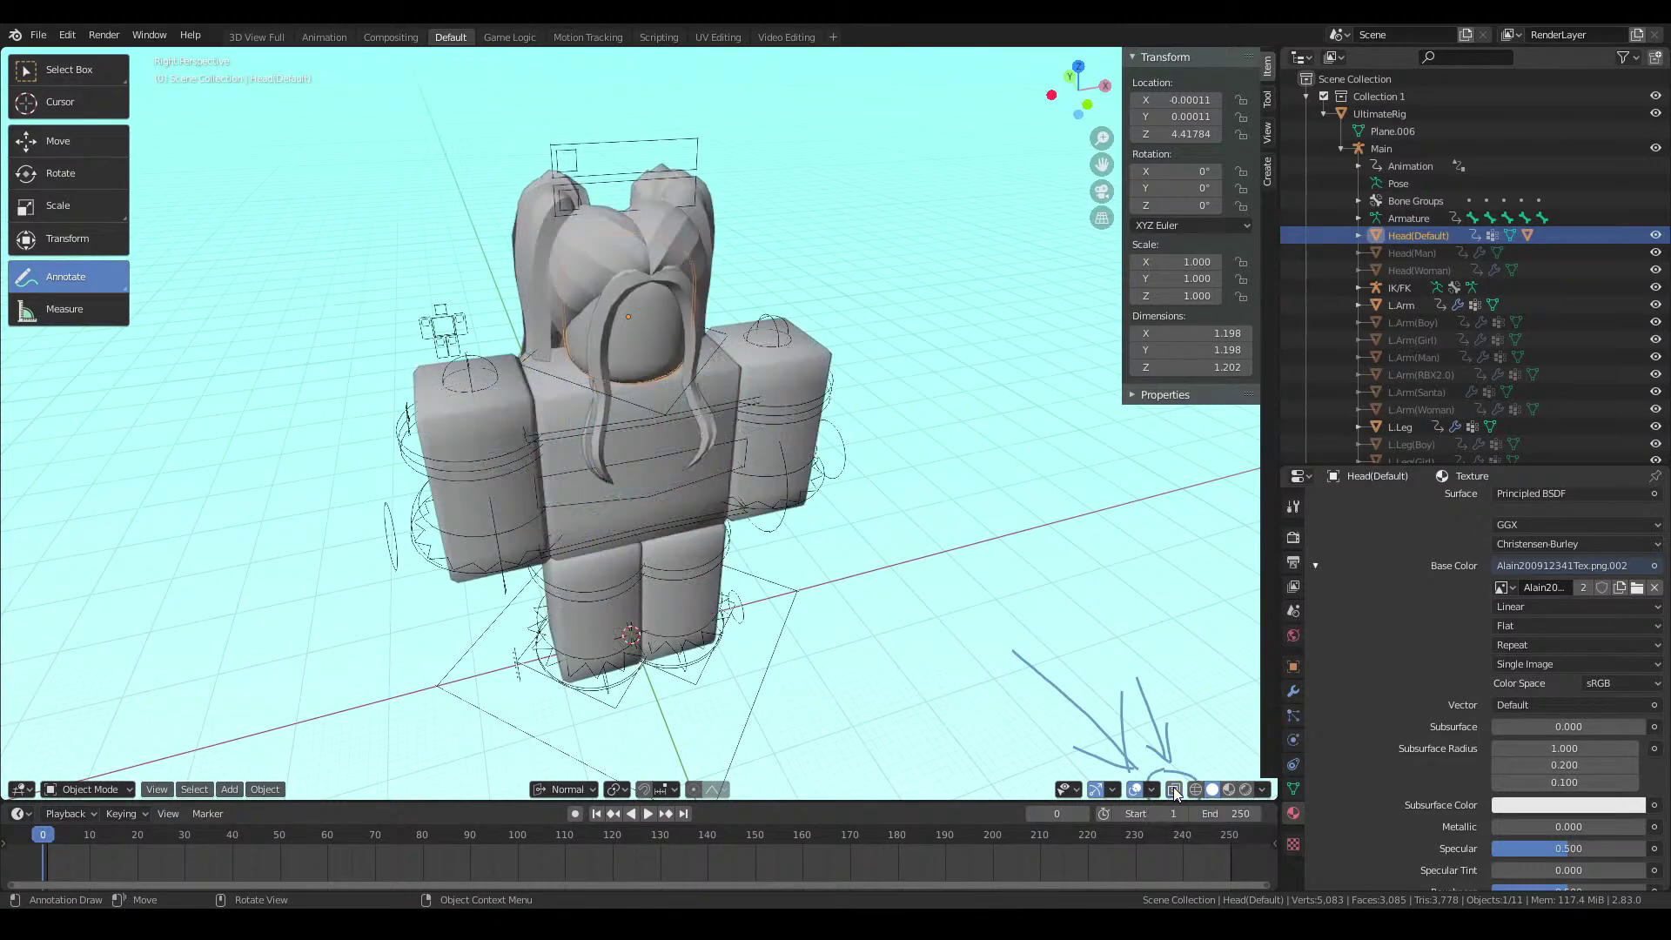
click(1173, 786)
click(1173, 786)
click(1173, 787)
click(1173, 787)
click(1173, 787)
click(1173, 786)
click(1173, 787)
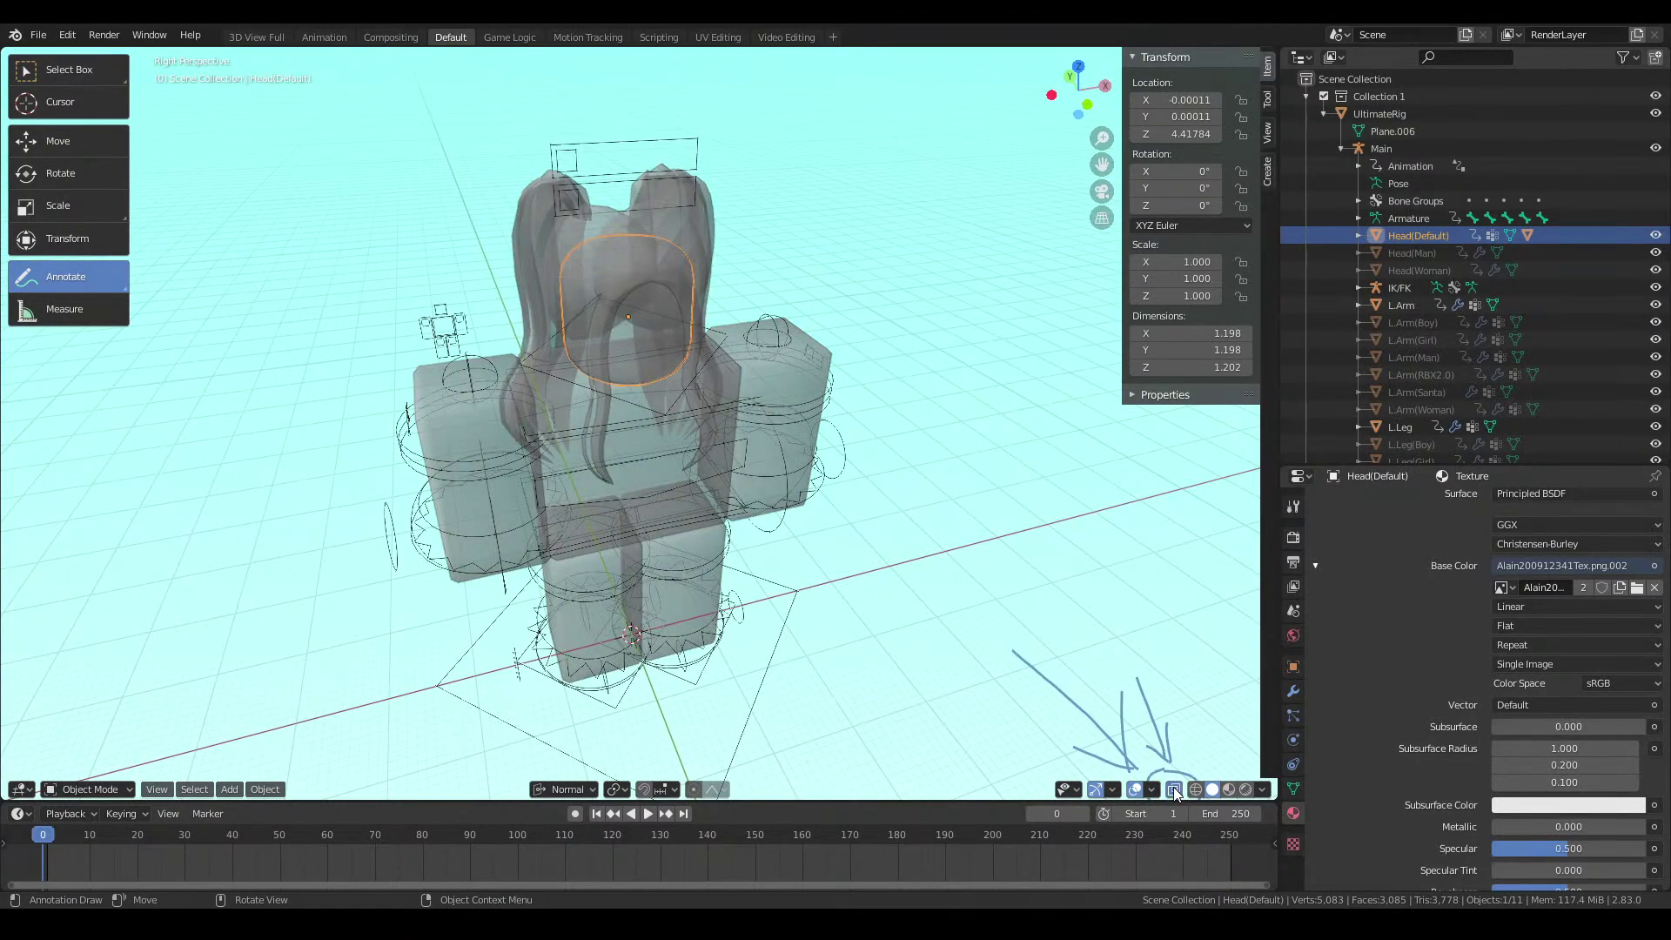
click(1173, 786)
click(1173, 787)
click(1173, 787)
Erase the arrows and circle annotated in the viewport and return to the Move tool
right_click(55, 274)
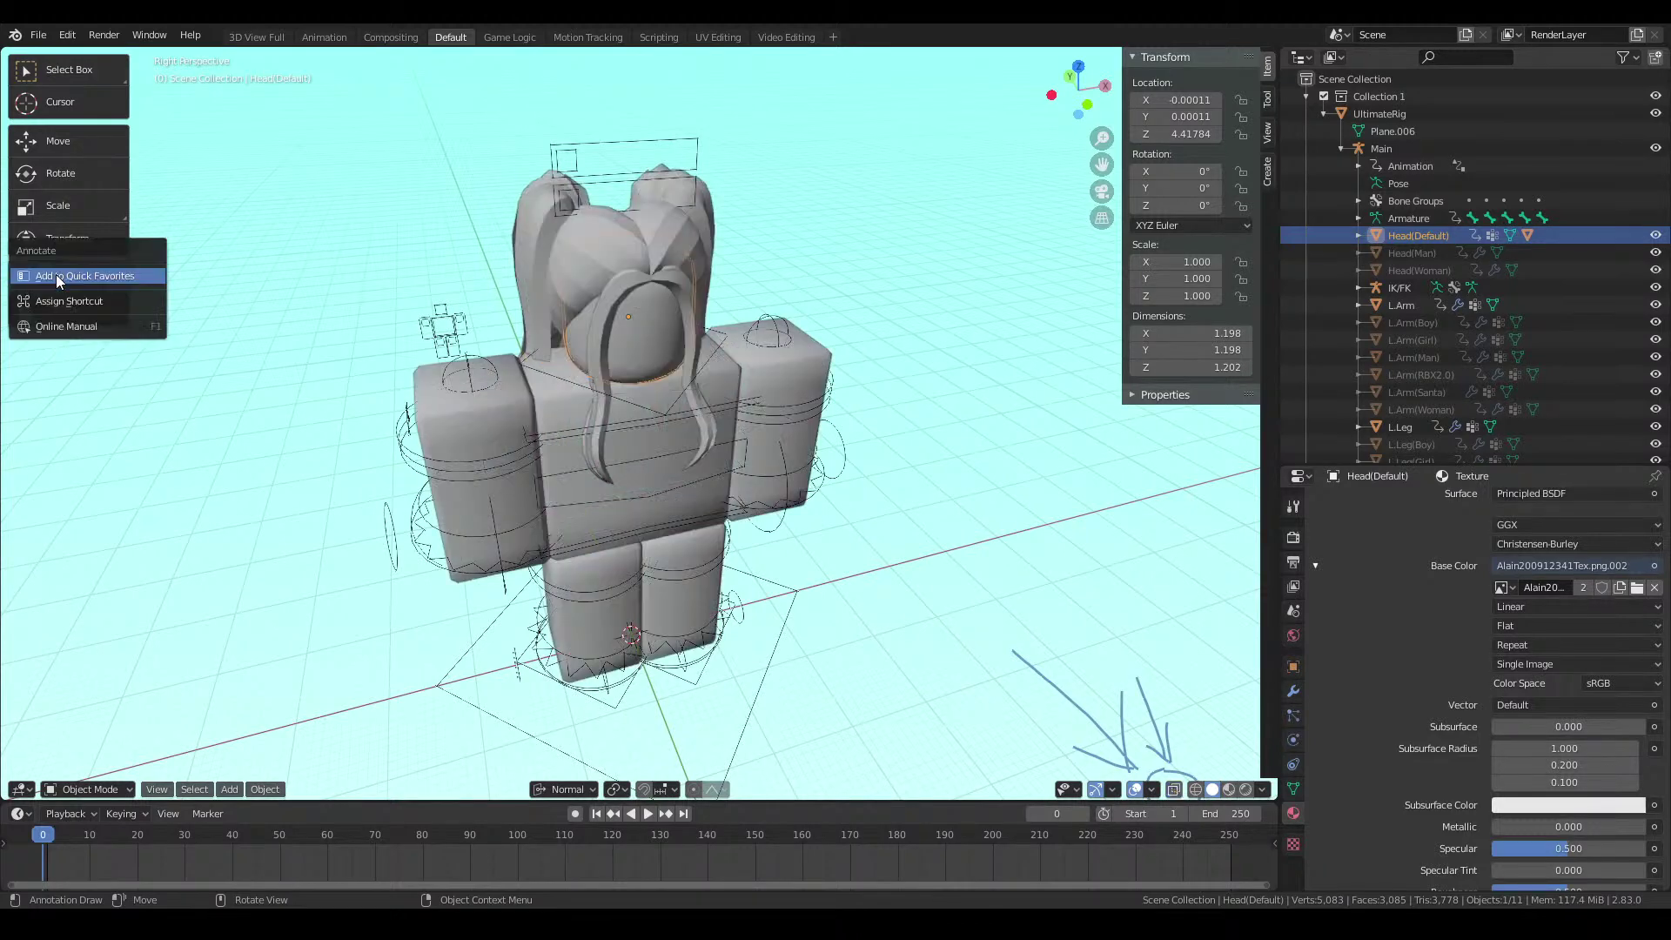
click(66, 274)
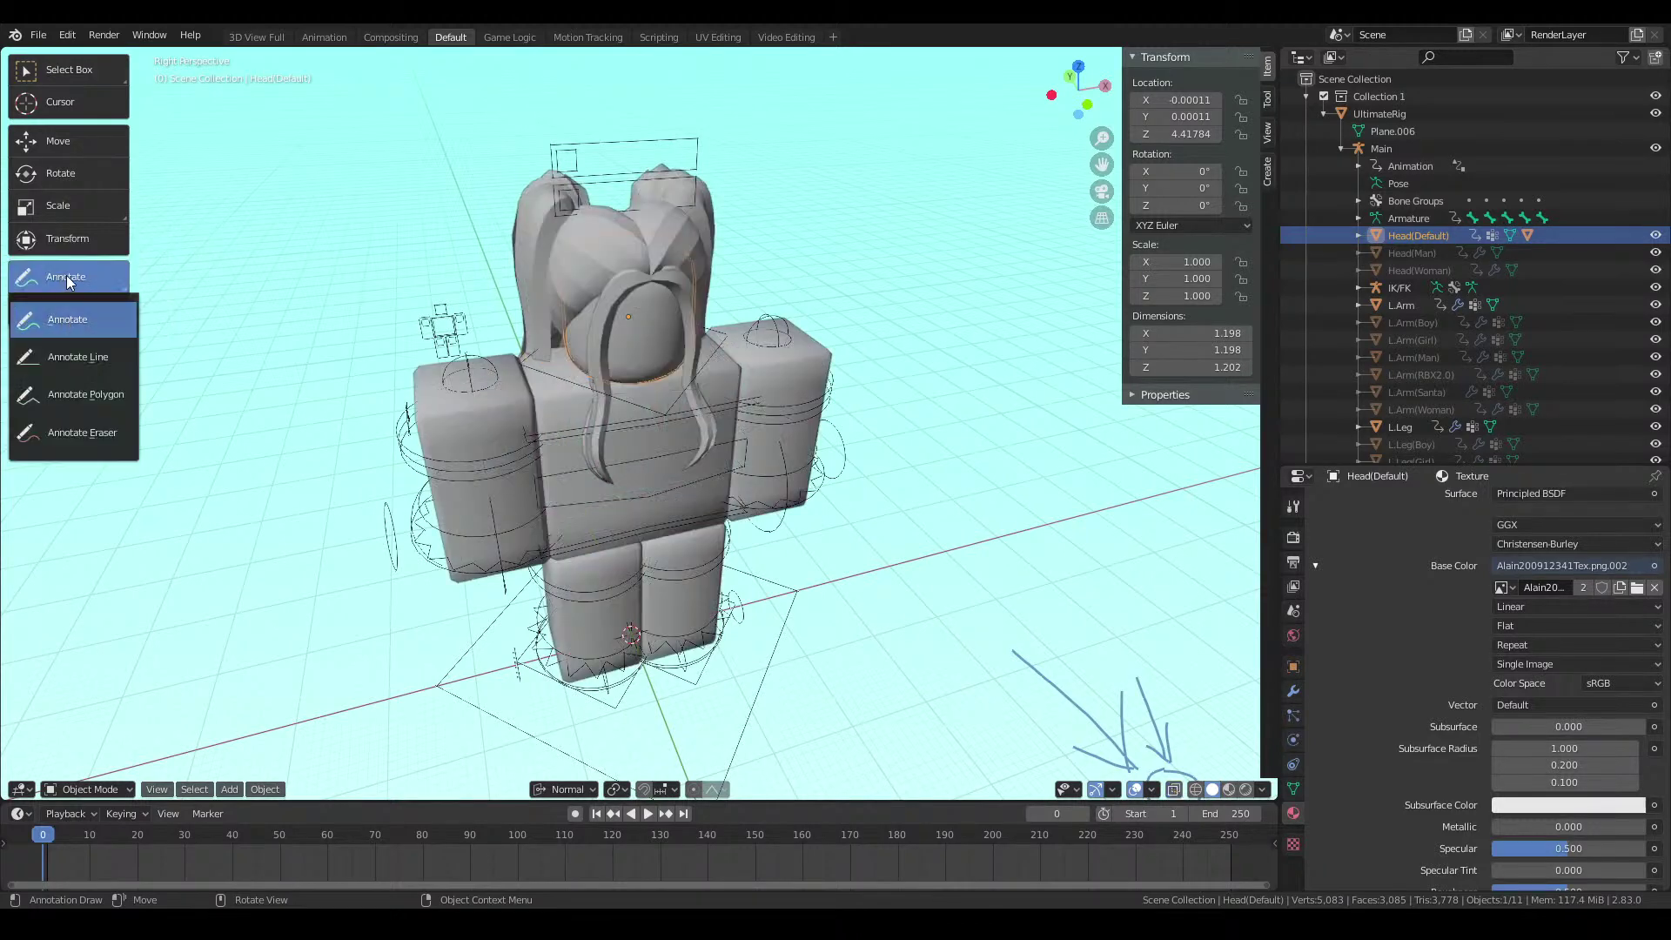
click(61, 435)
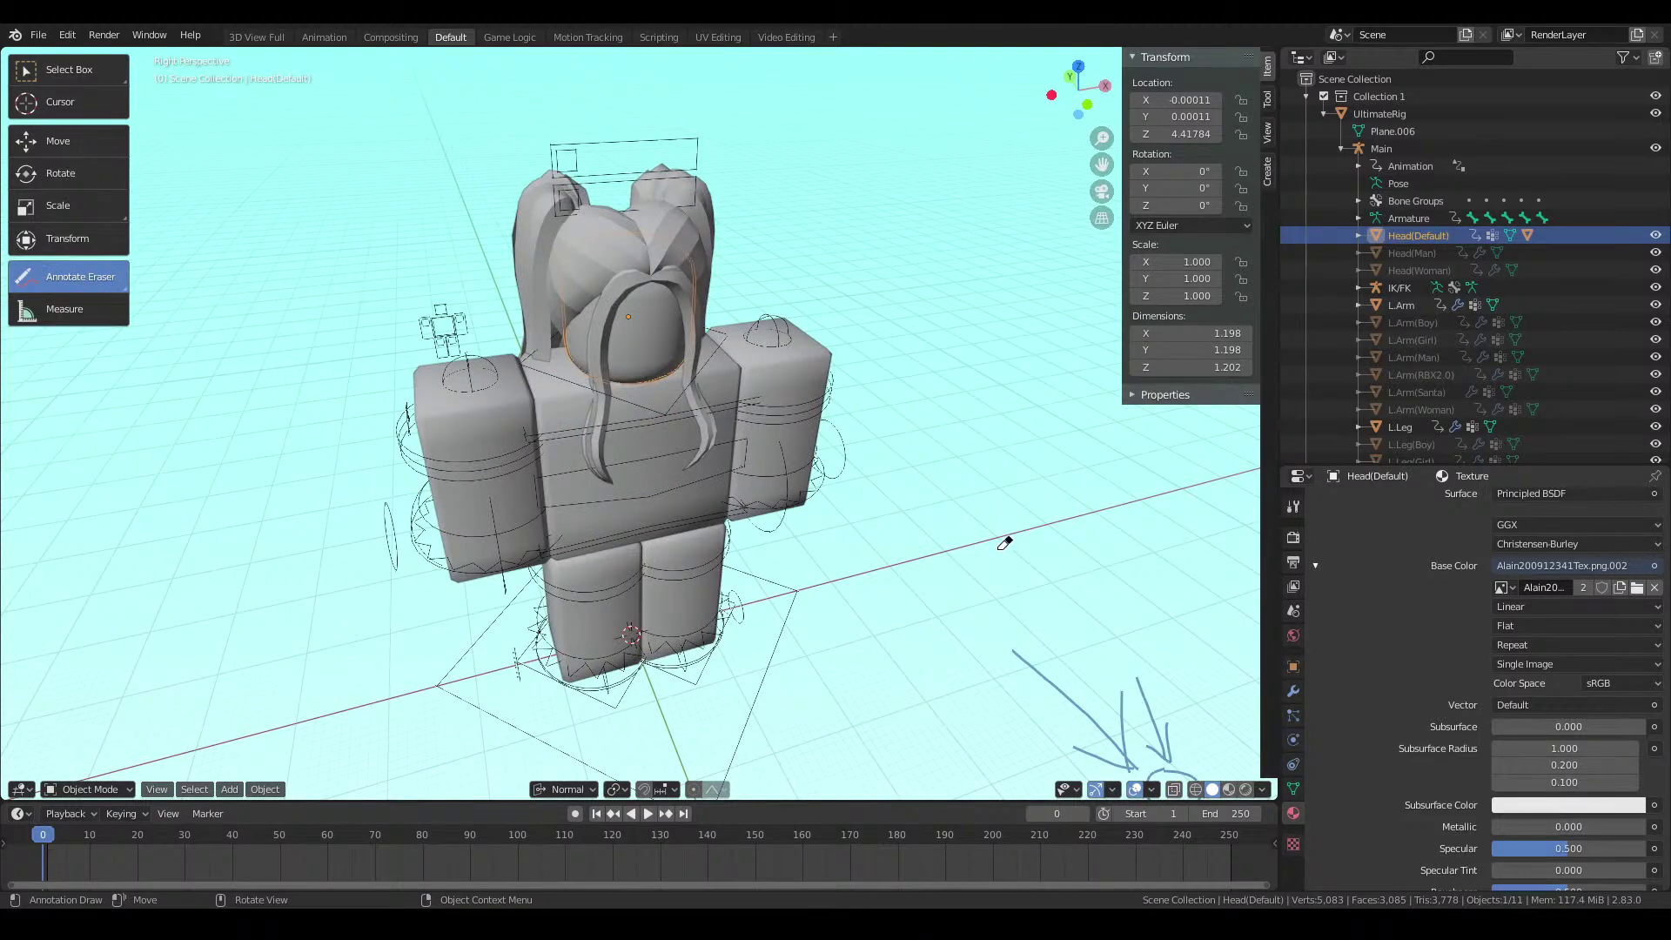
drag(990, 622, 1122, 757)
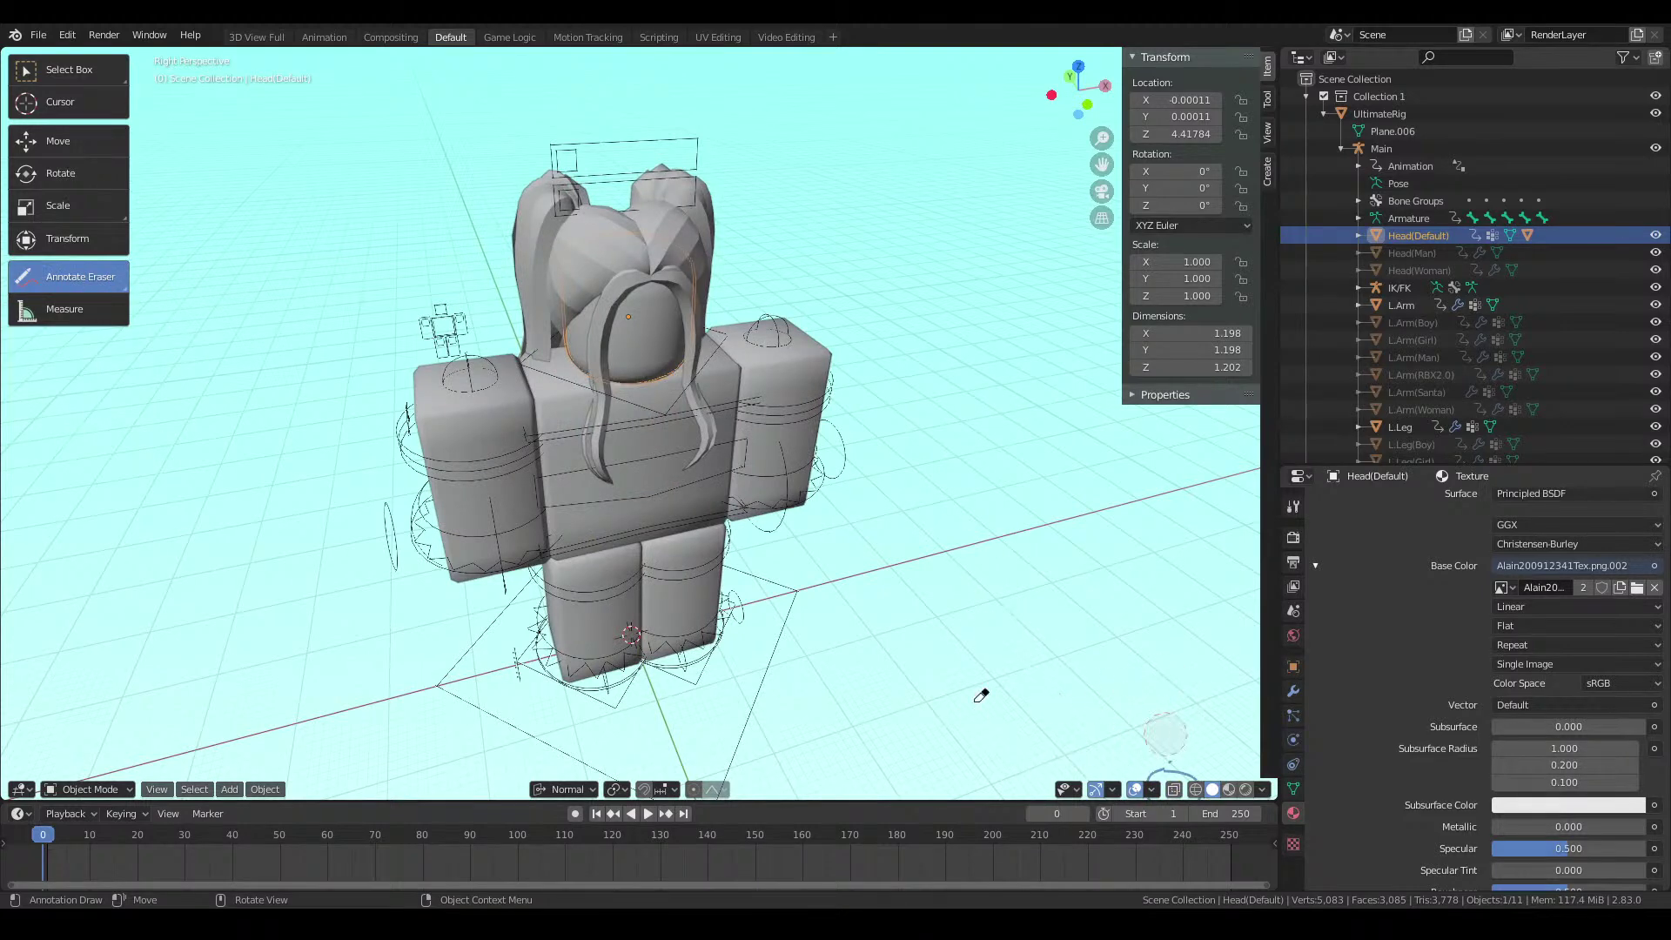
drag(1198, 703, 1095, 765)
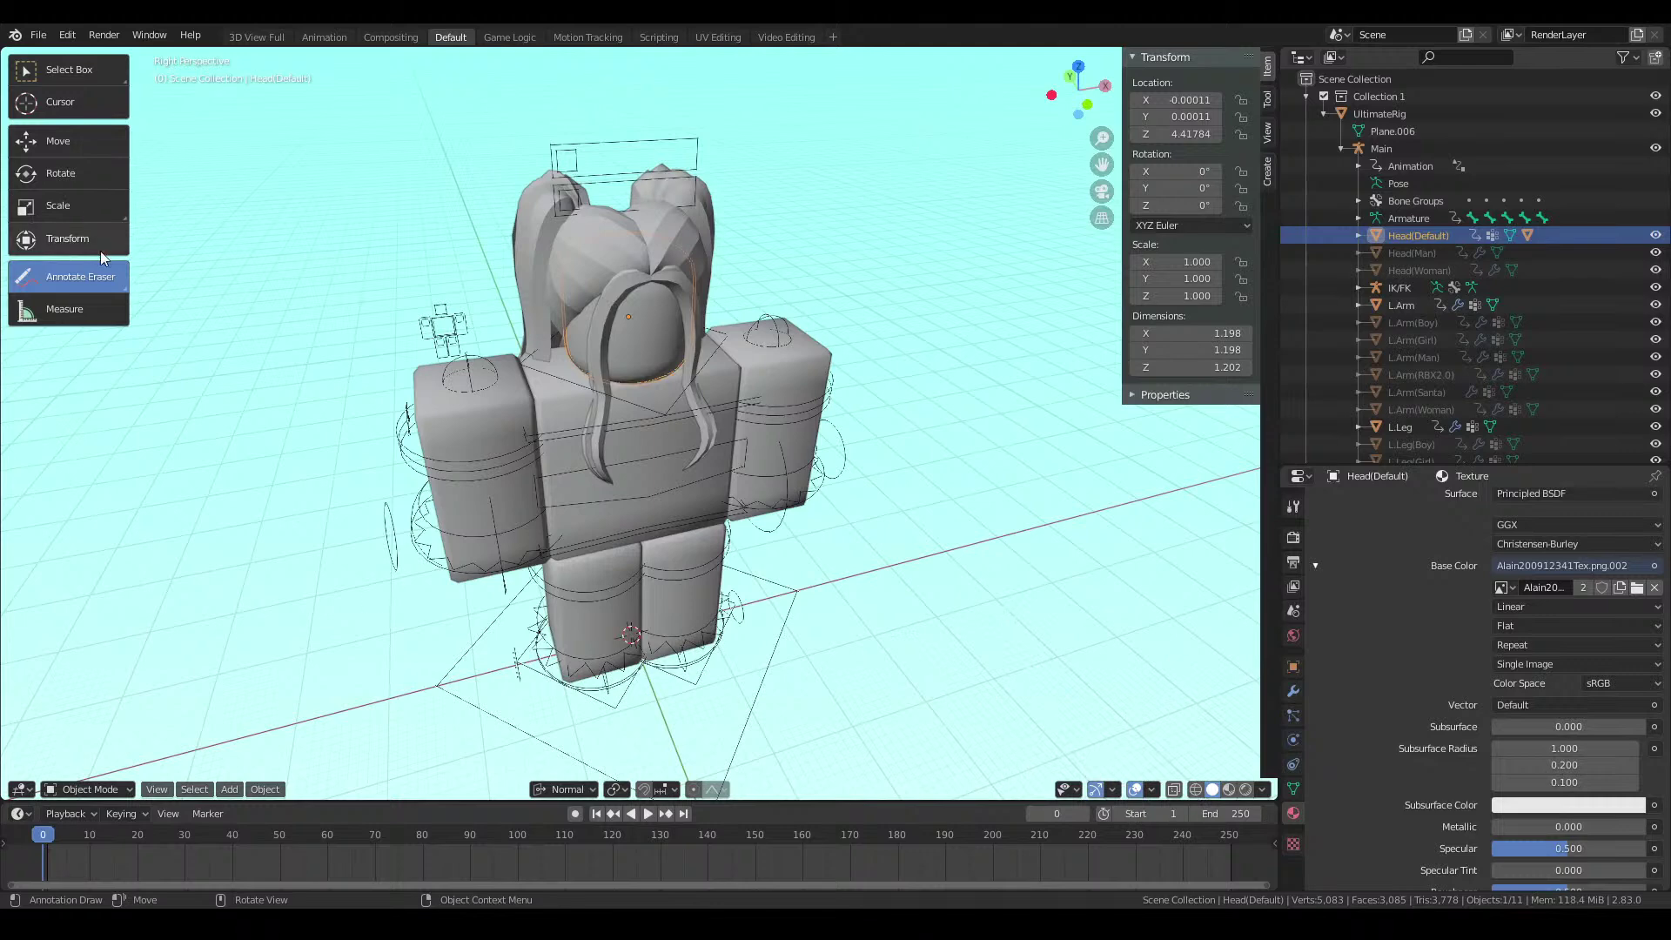
click(74, 277)
click(282, 222)
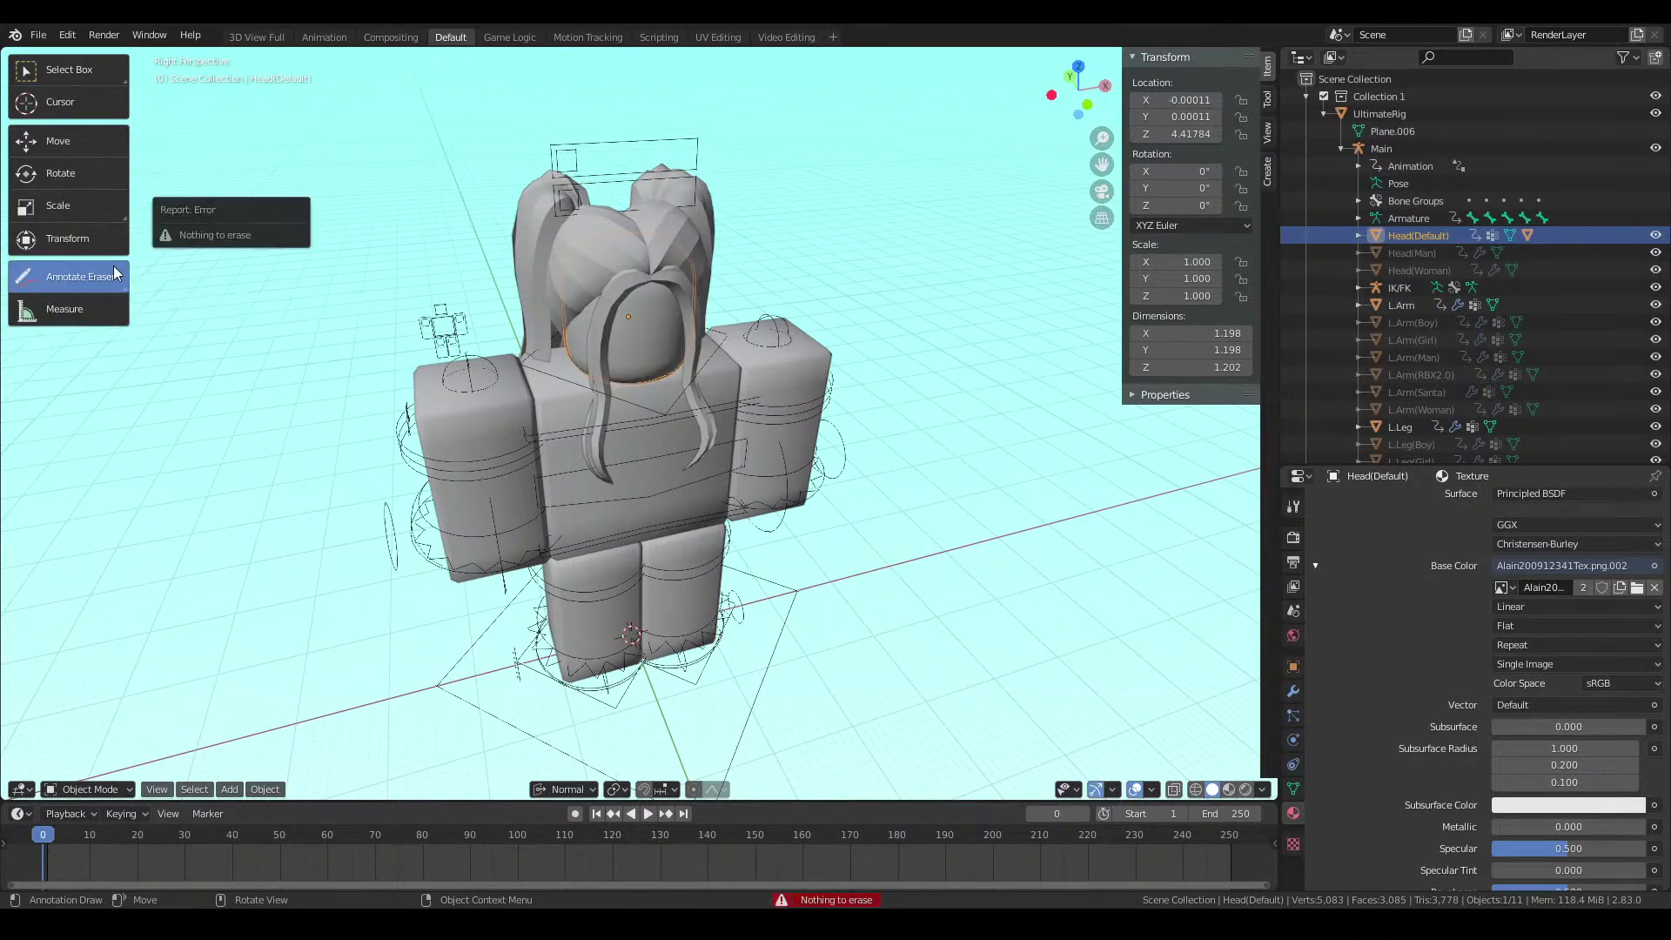
drag(100, 278, 98, 308)
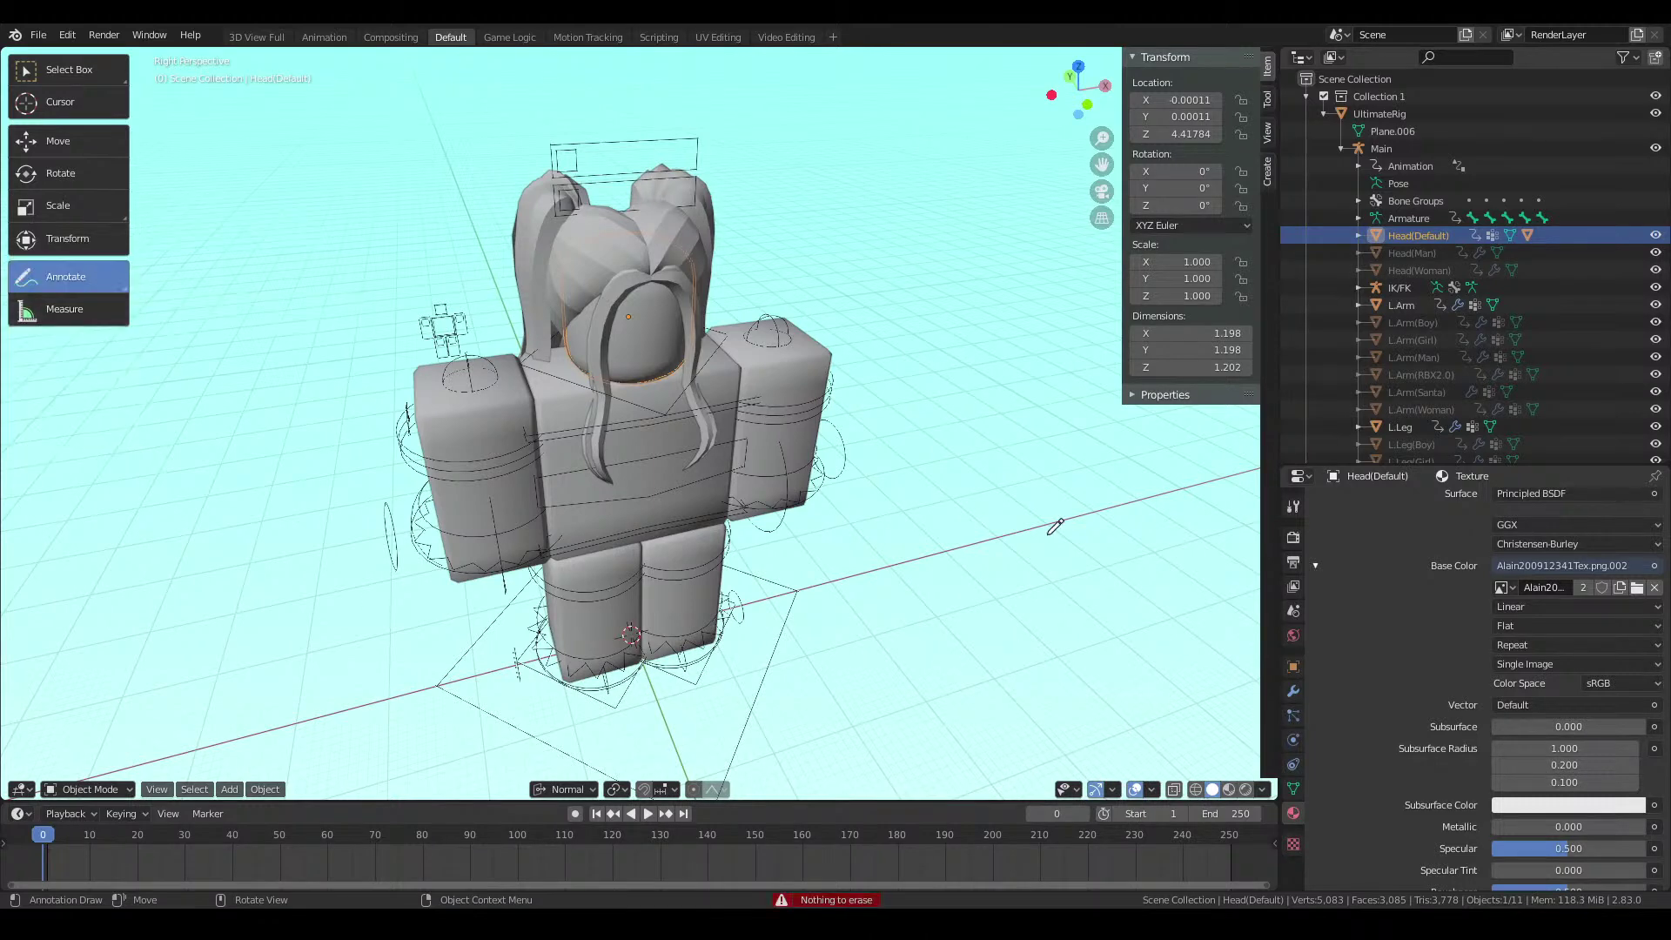
click(36, 148)
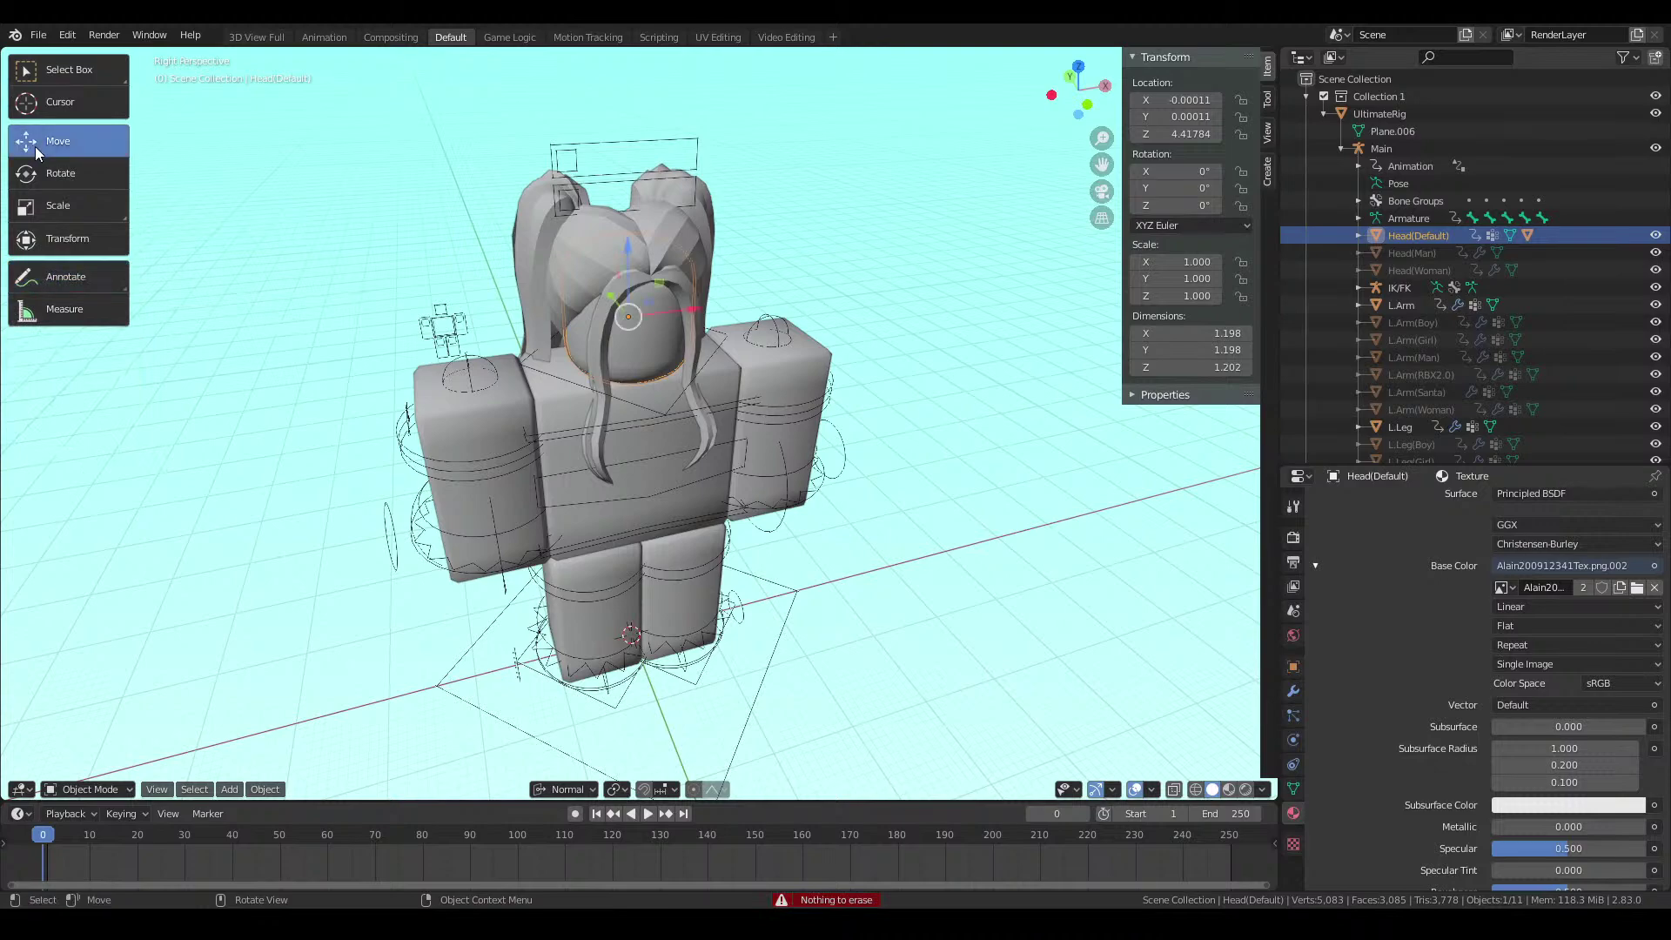
Show the rig in Material Preview shading, select its default head and bring up the start of its material settings
click(1231, 787)
key(shift+grave)
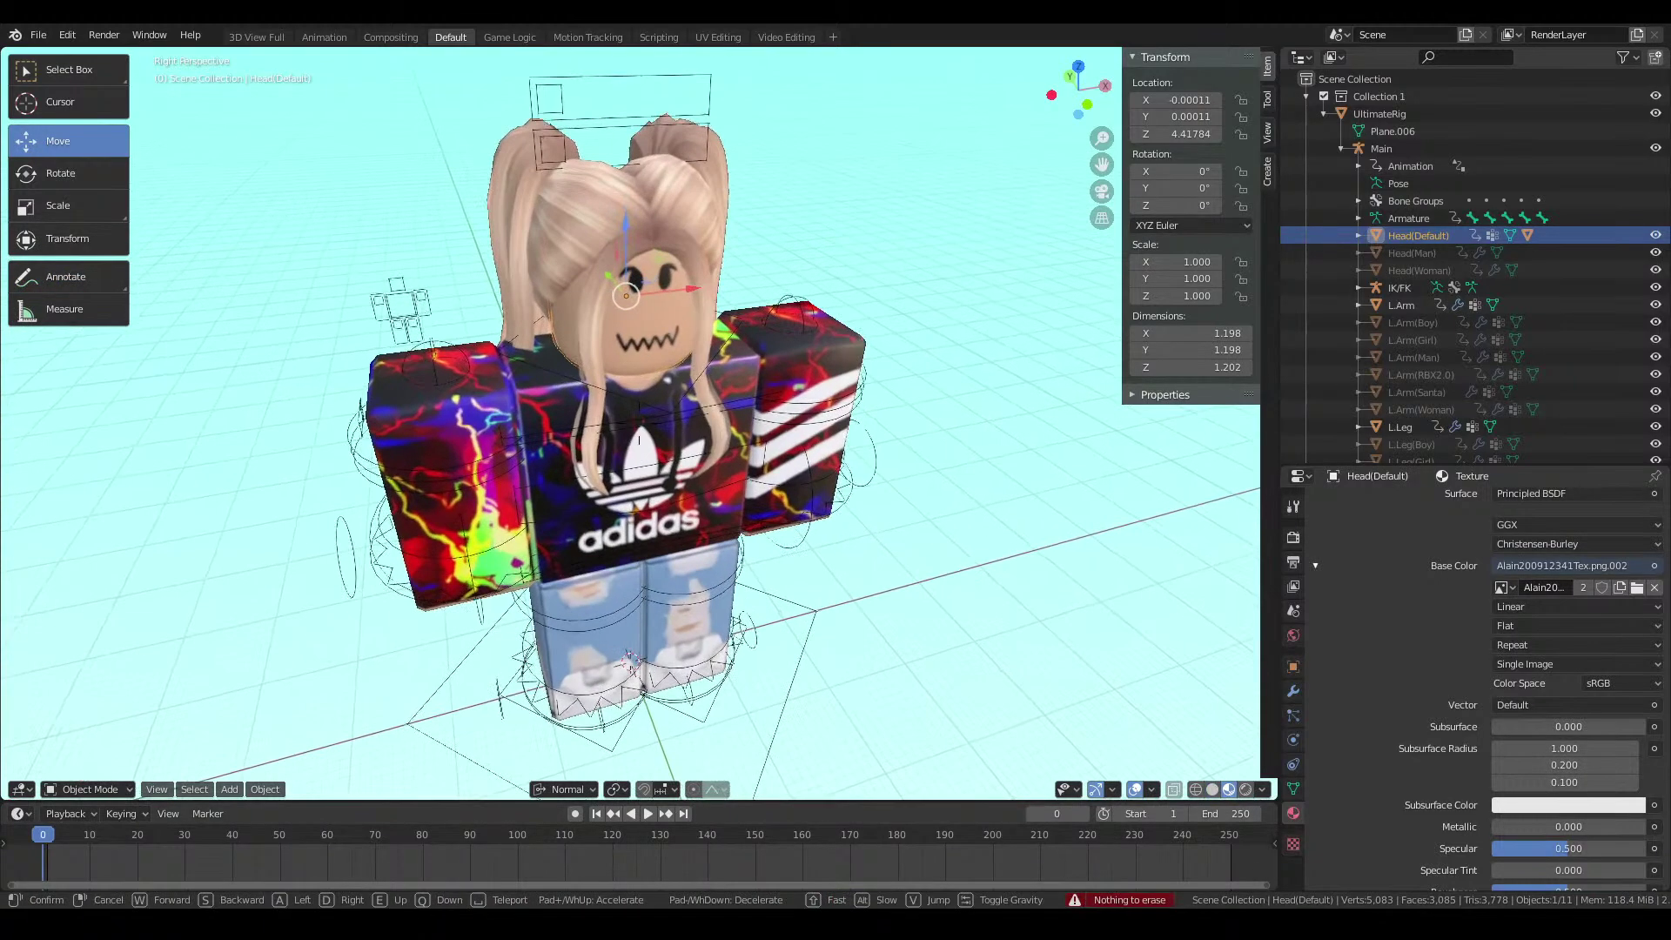
click(946, 457)
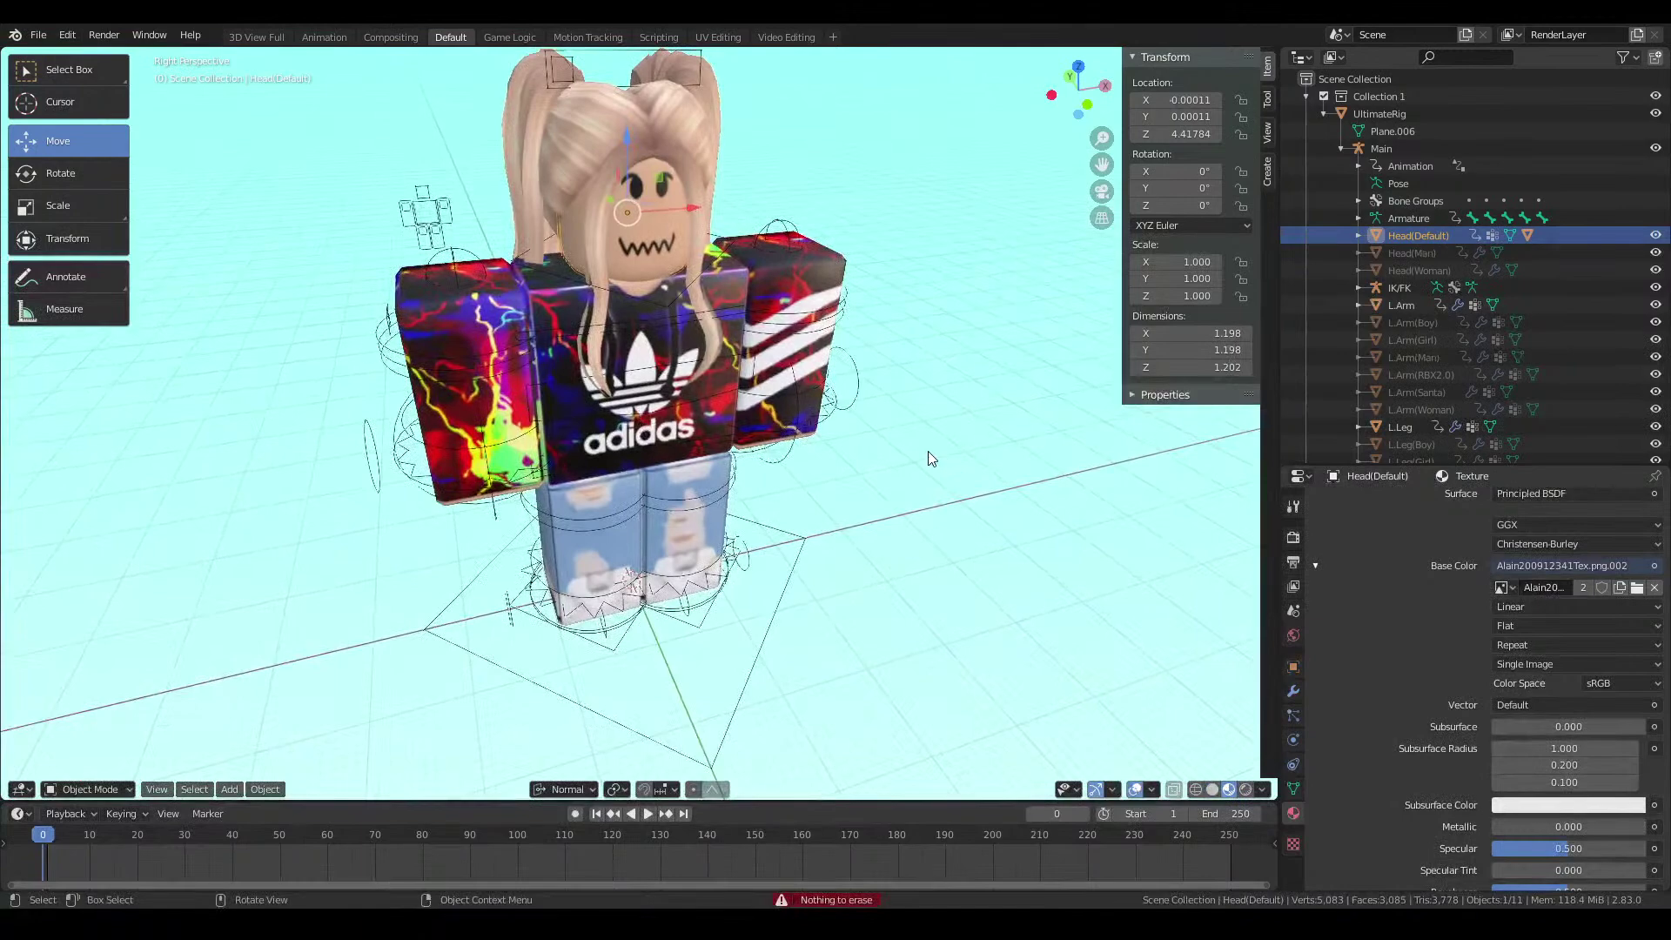
click(928, 451)
key(shift+grave)
click(663, 292)
click(665, 279)
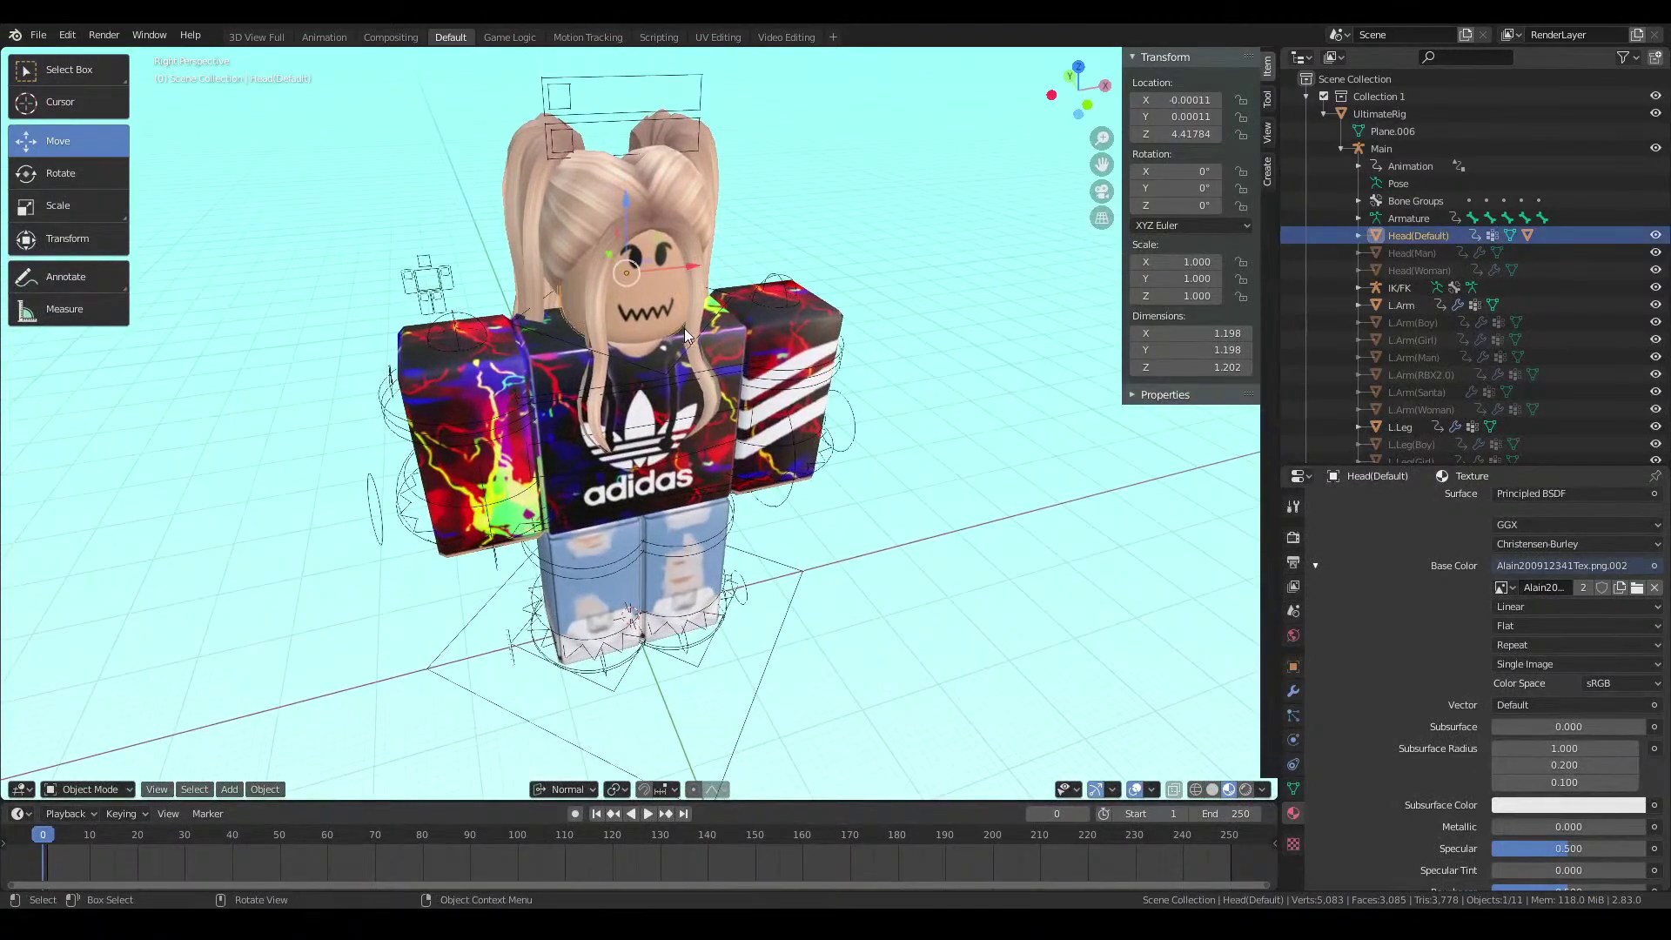
scroll(1479, 592, up, 4)
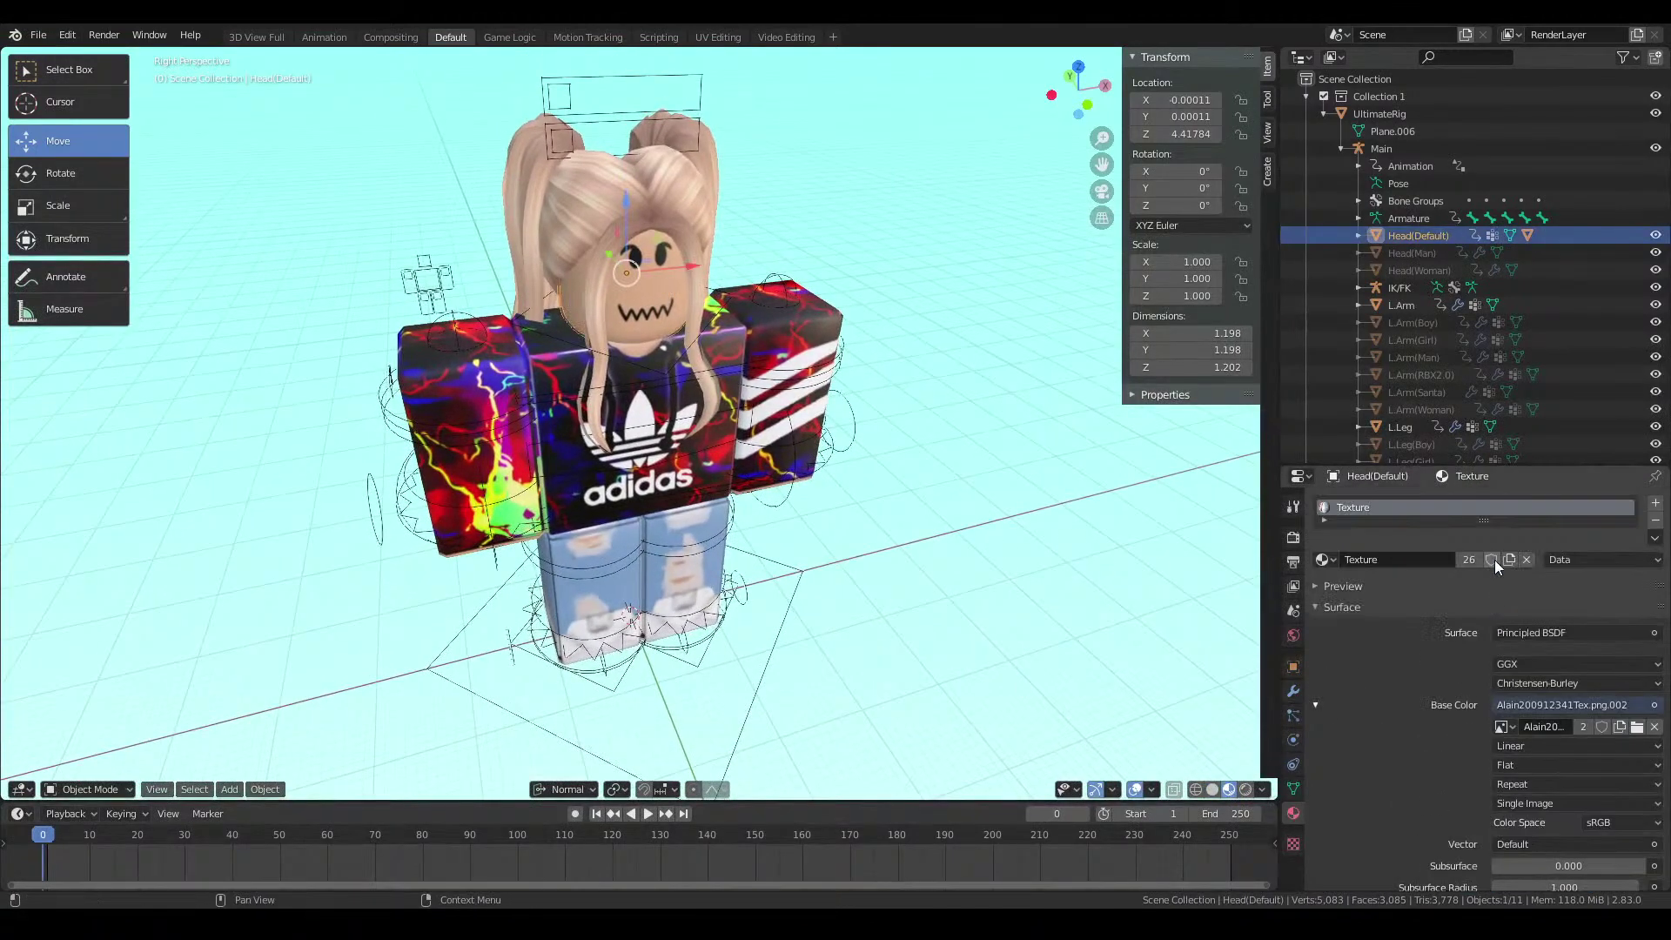
Examine the textured rig from a lower front angle and look at the community creation examples slide in the presentation
click(912, 497)
key(shift+grave)
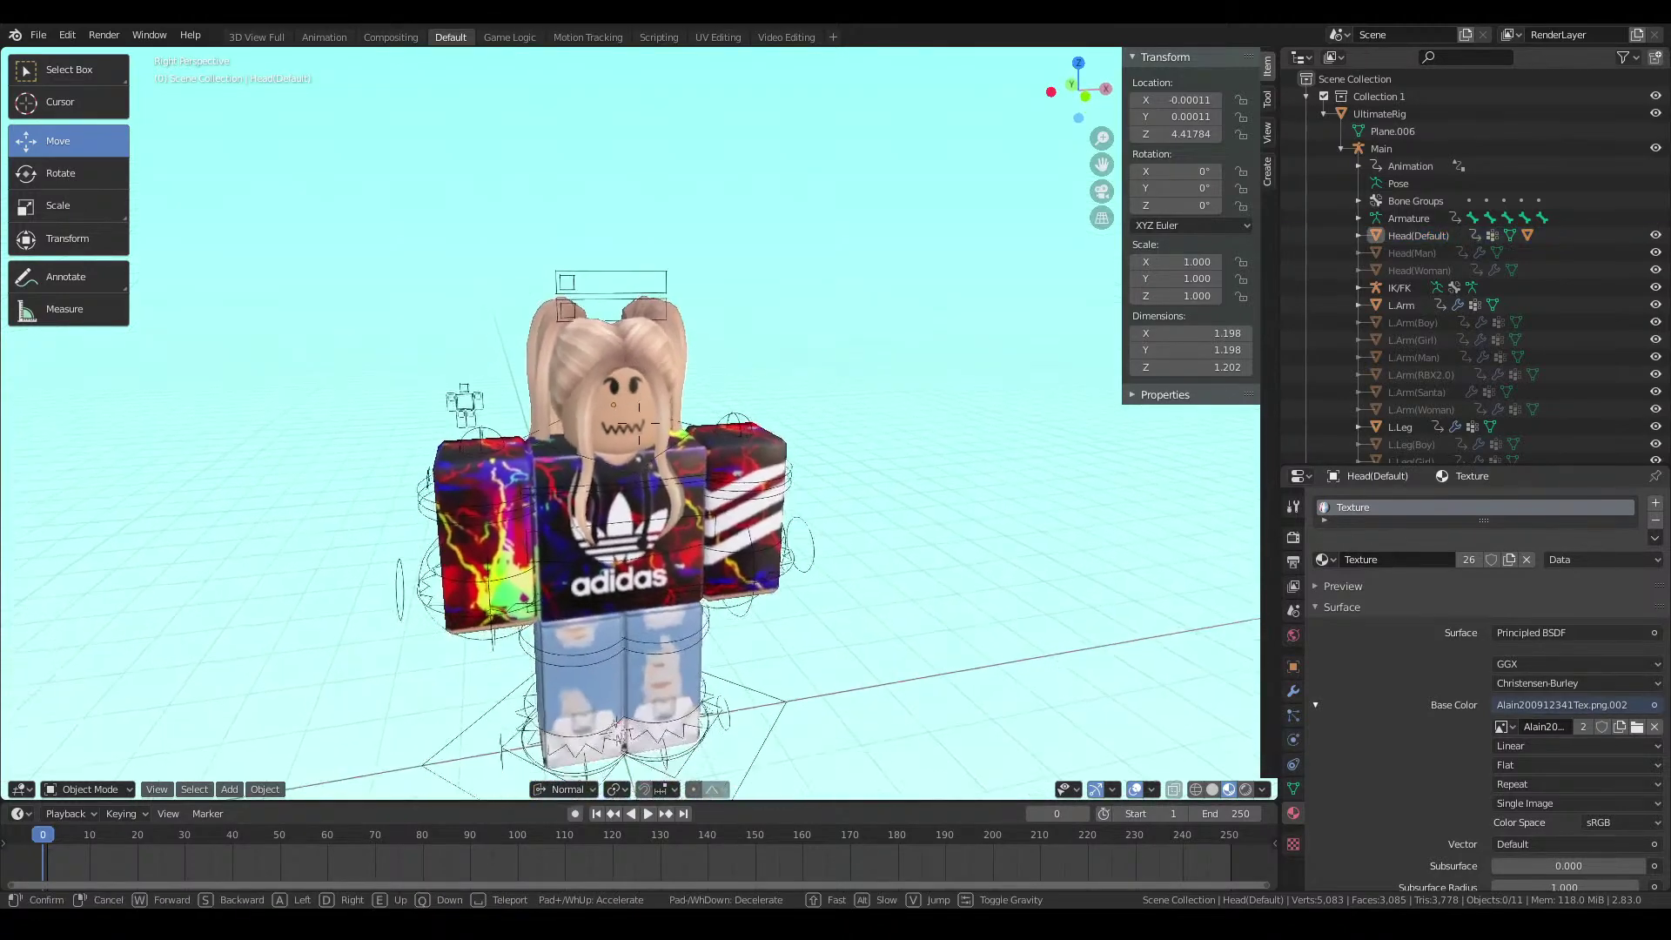
key(q)
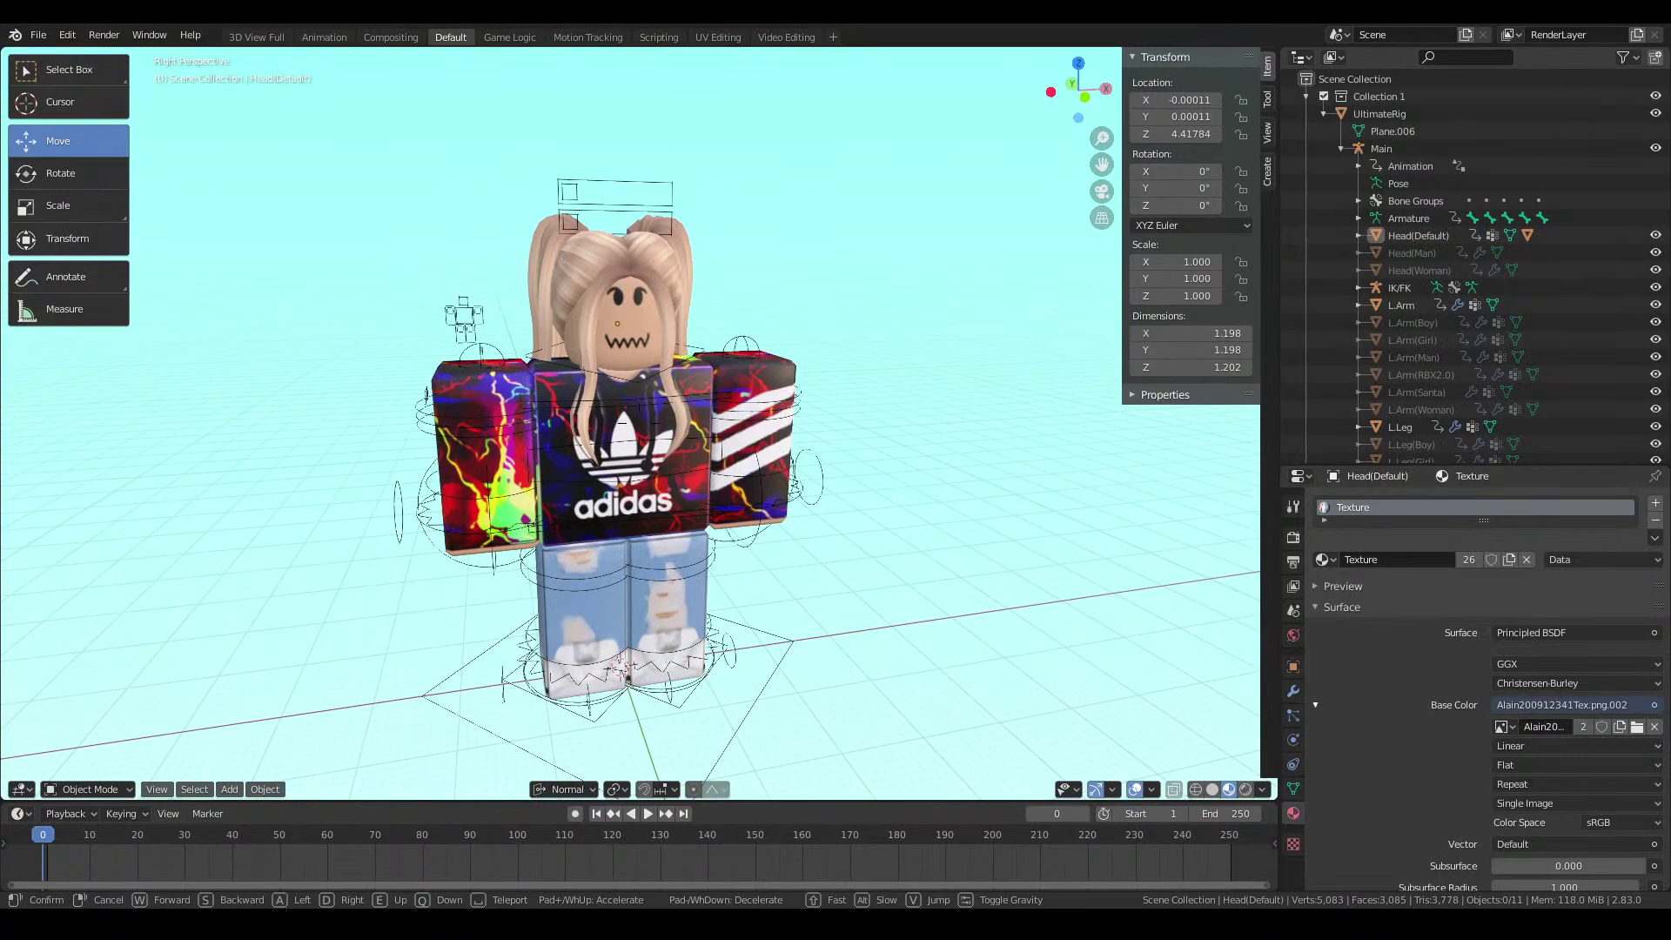
click(623, 329)
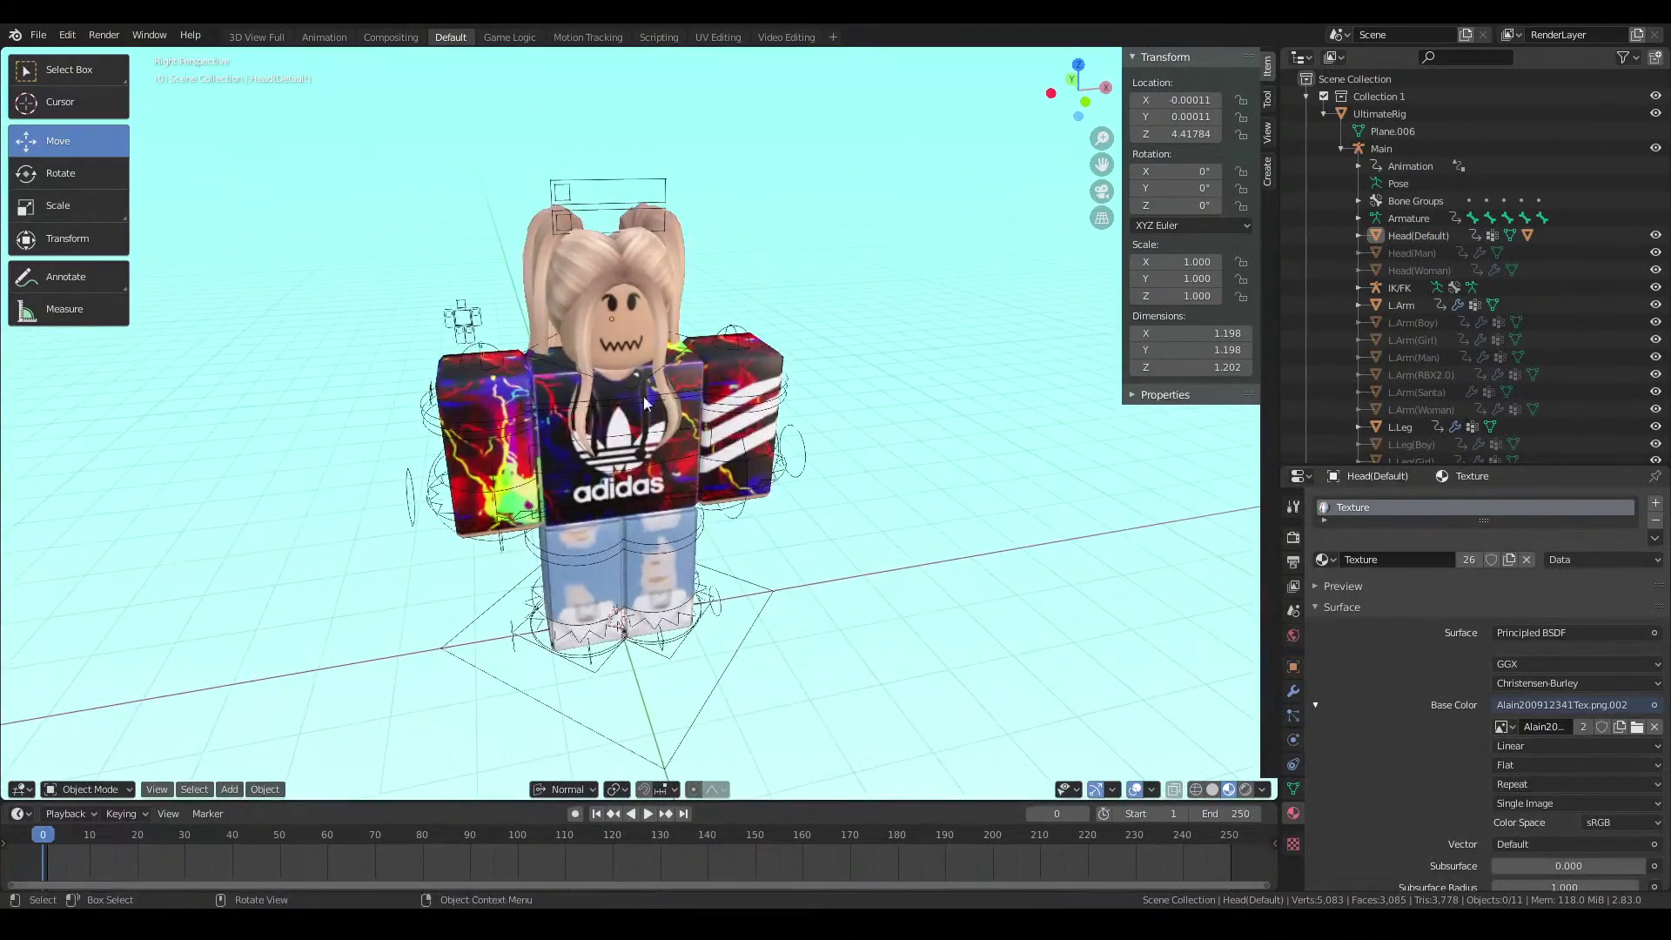
click(623, 329)
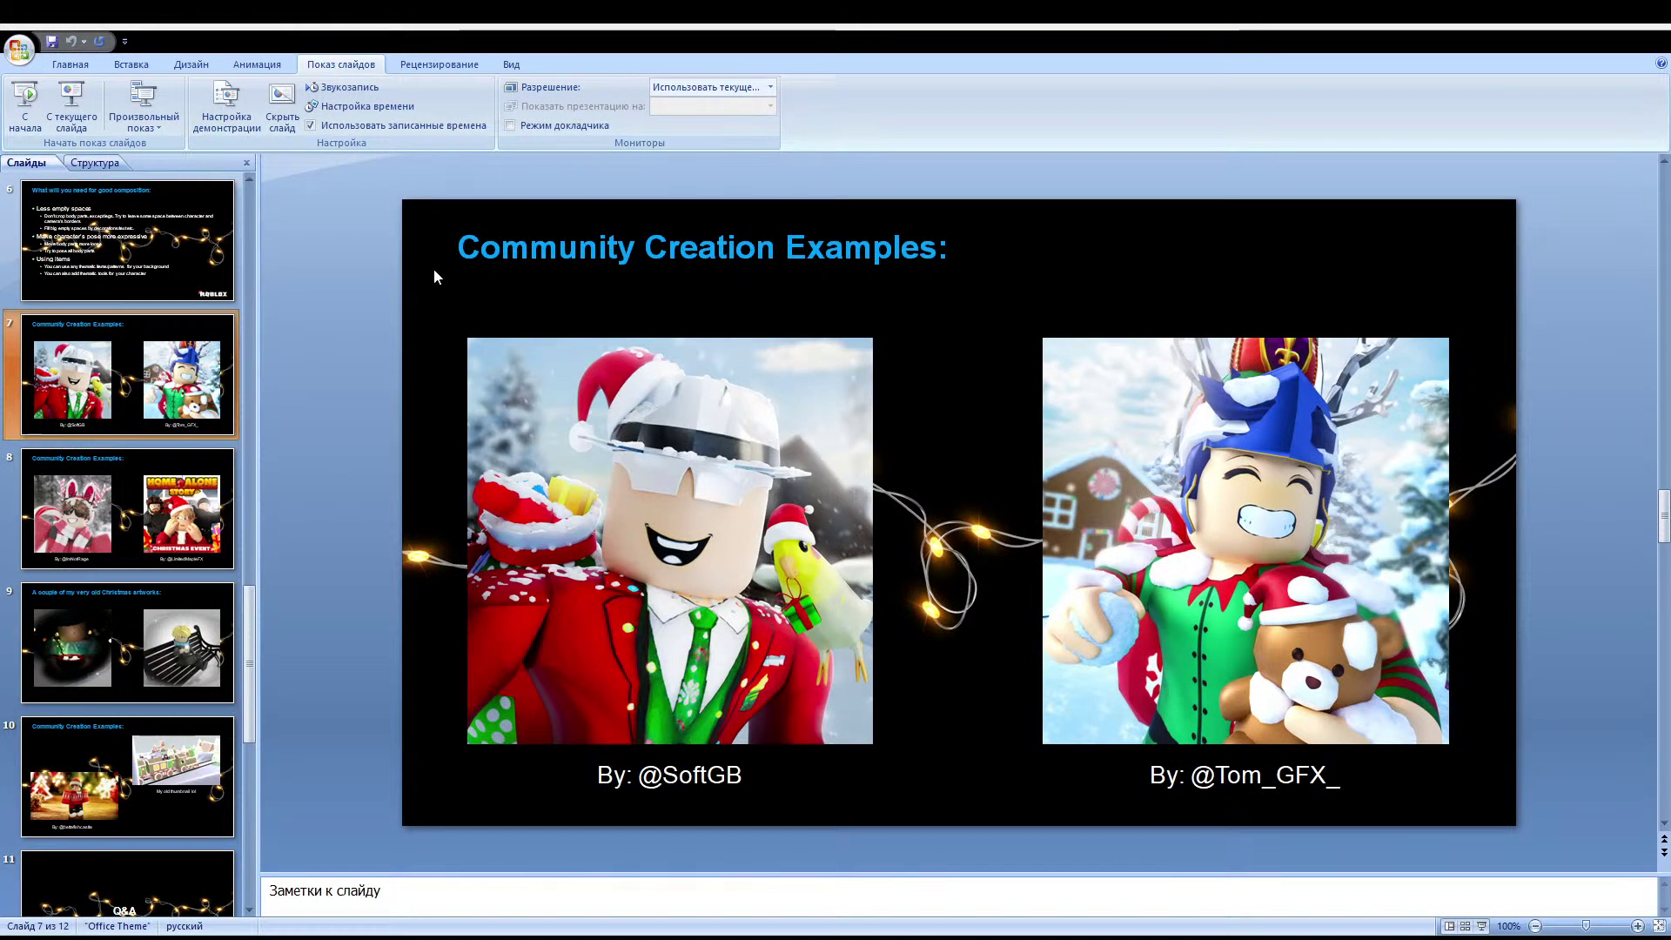
click(338, 191)
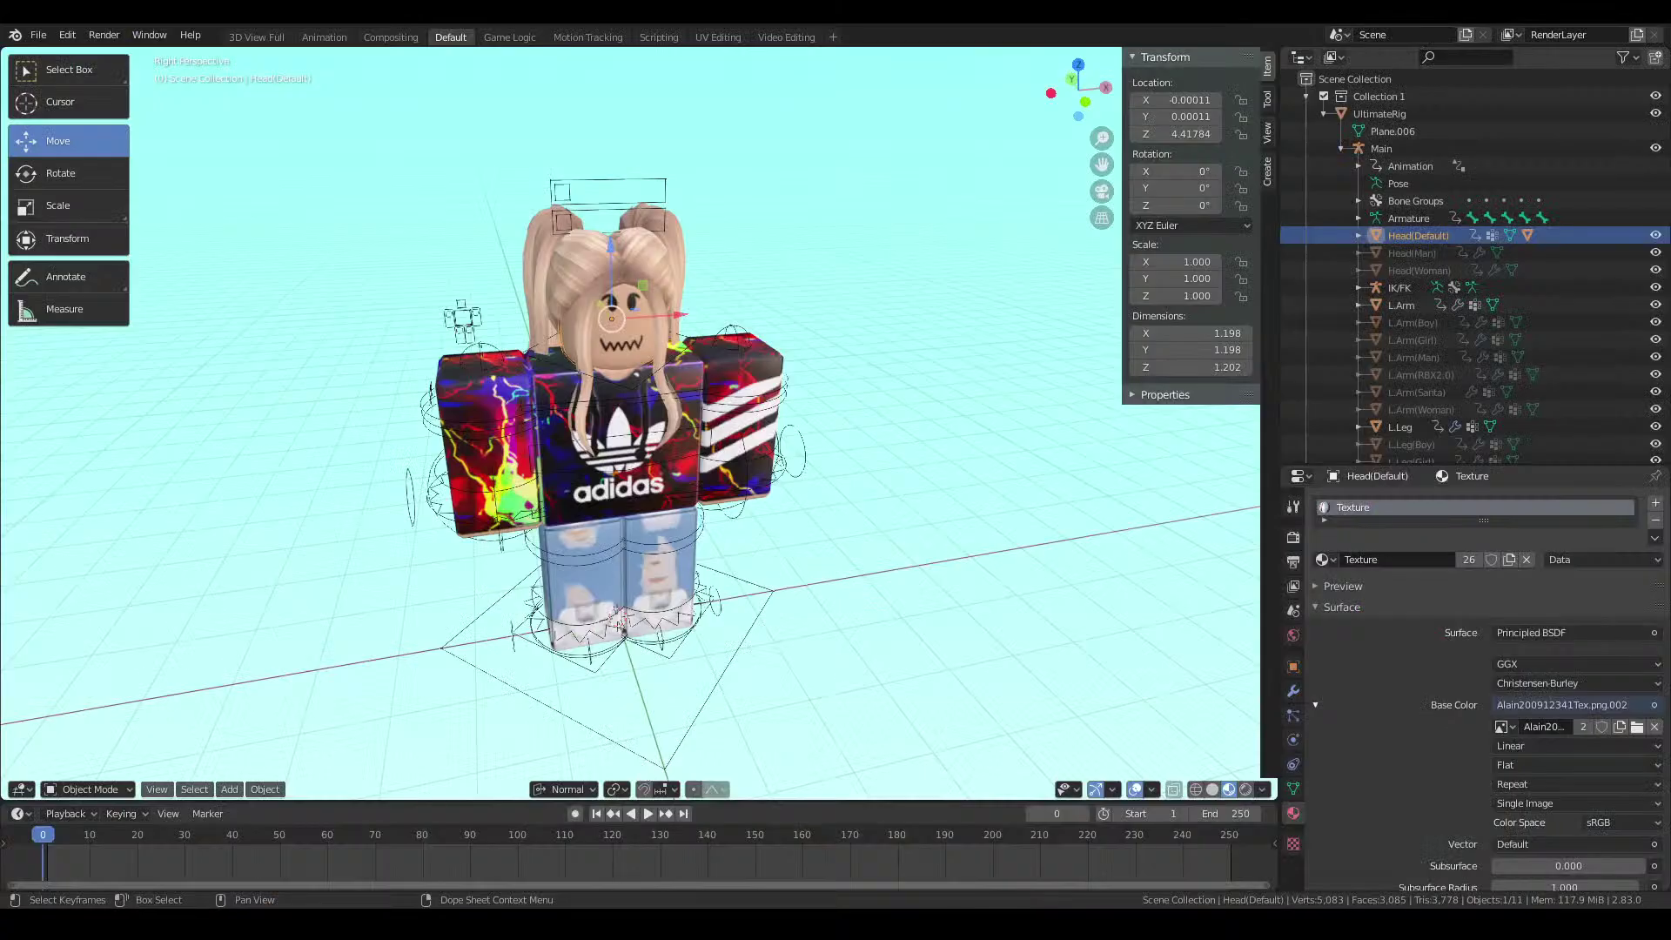
Try a Metallic value of 1.000 on the rig's Texture material and reset it to 0.000
click(960, 622)
scroll(1364, 744, down, 3)
scroll(1364, 744, down, 3)
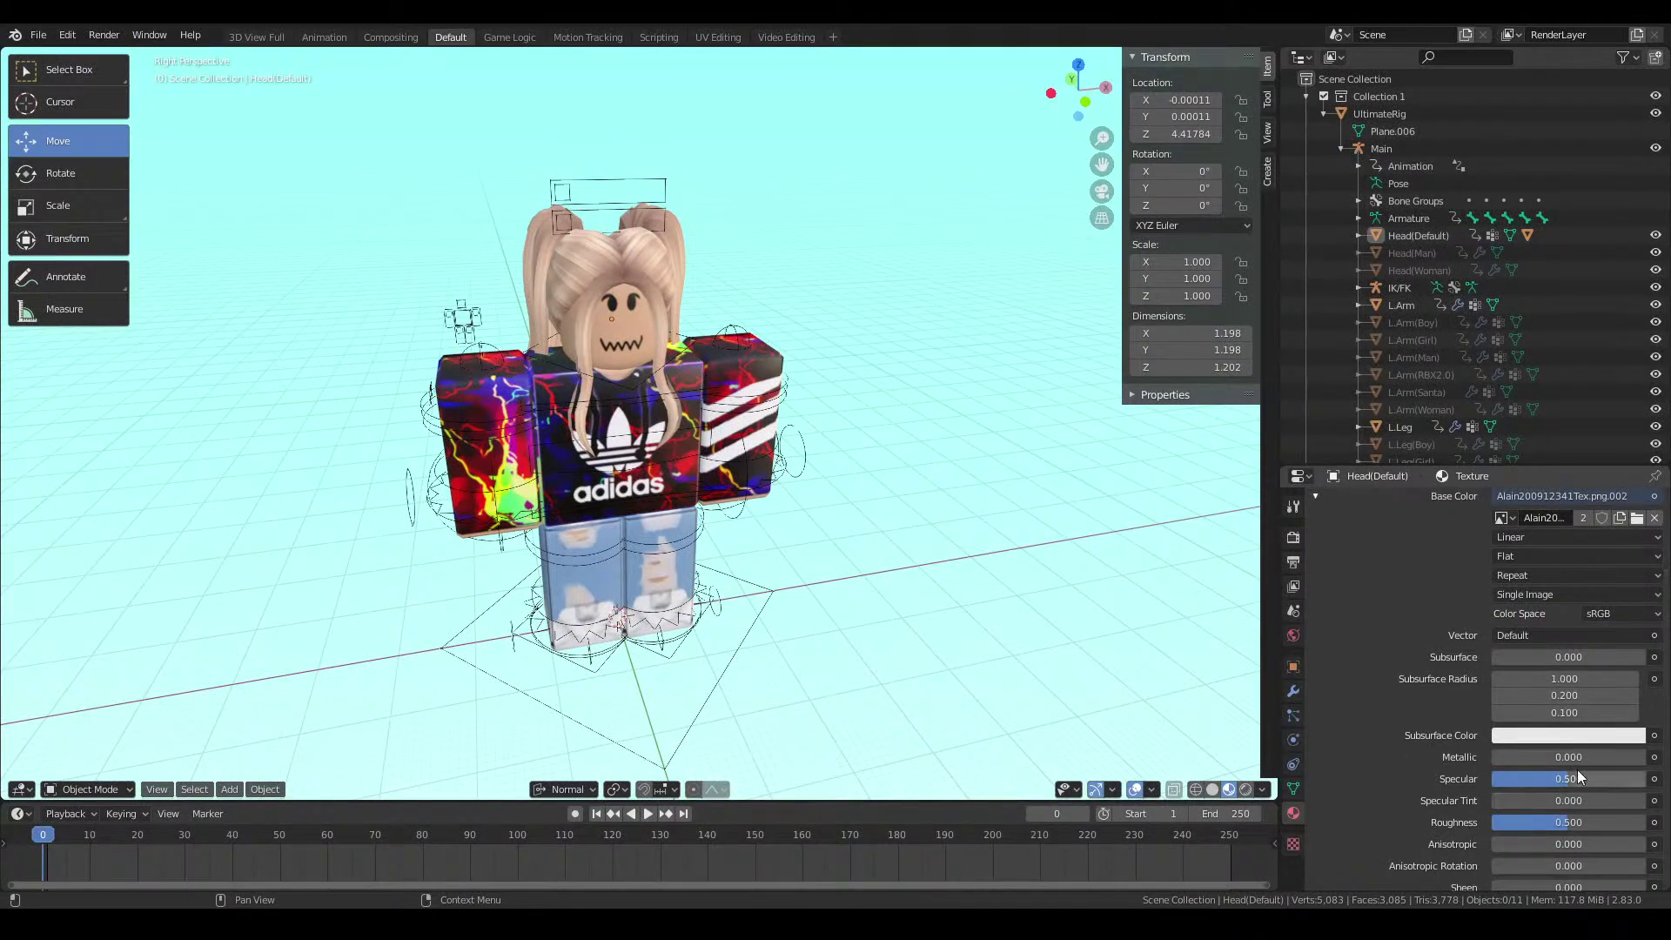
drag(1523, 756, 1644, 756)
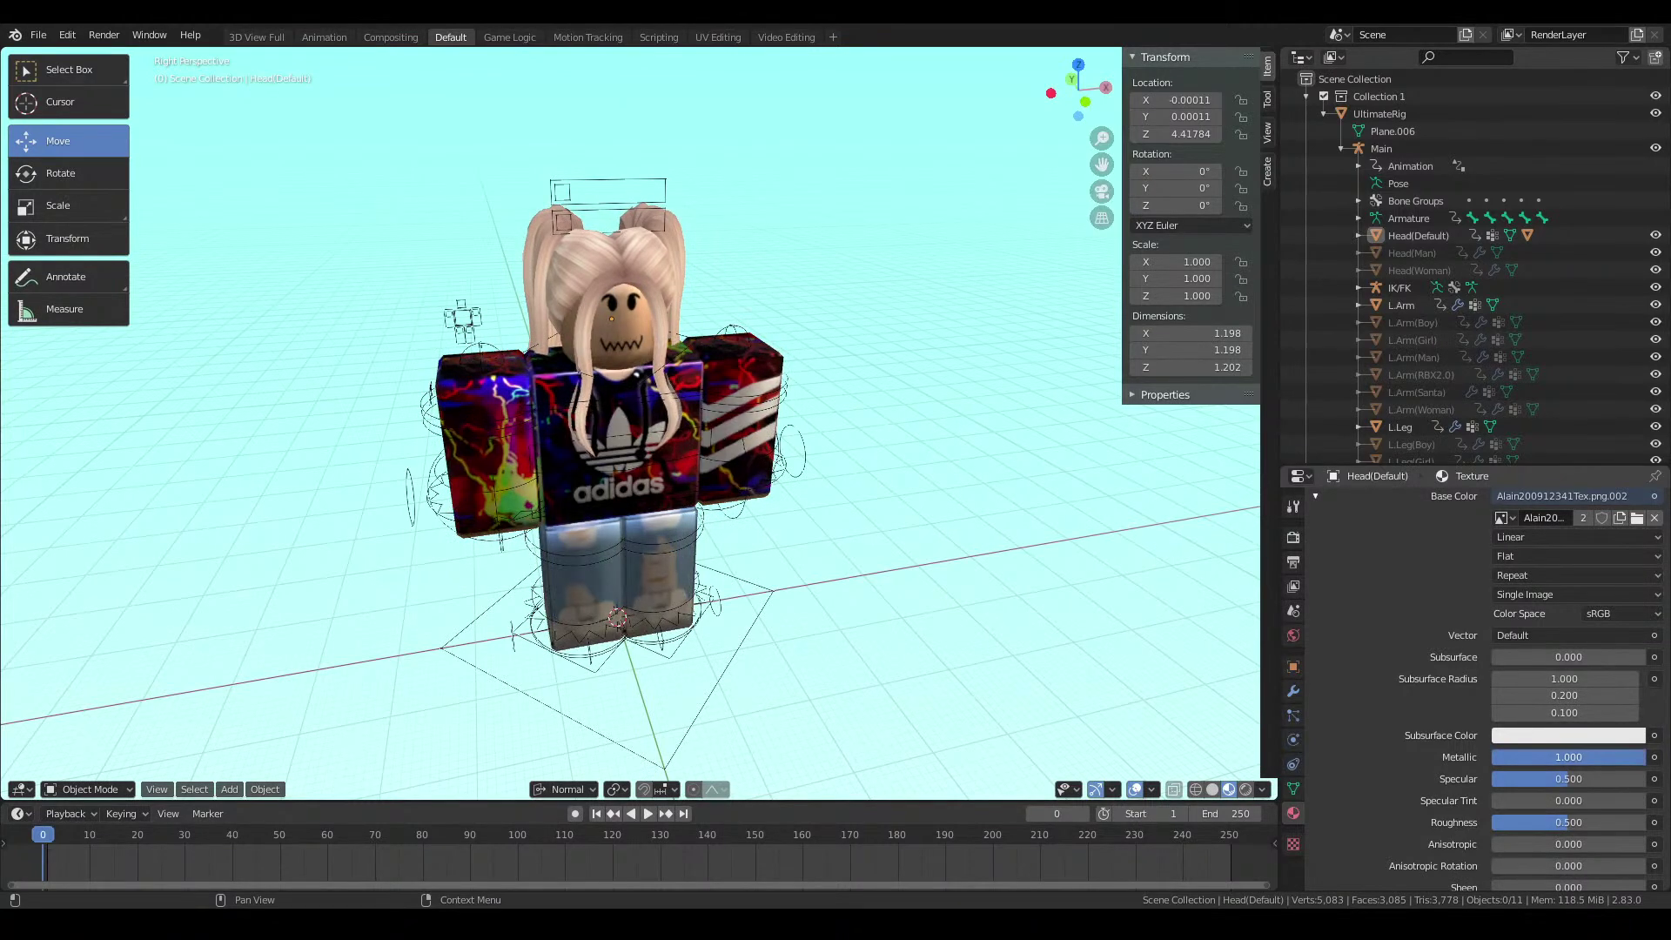
drag(1645, 757, 1492, 756)
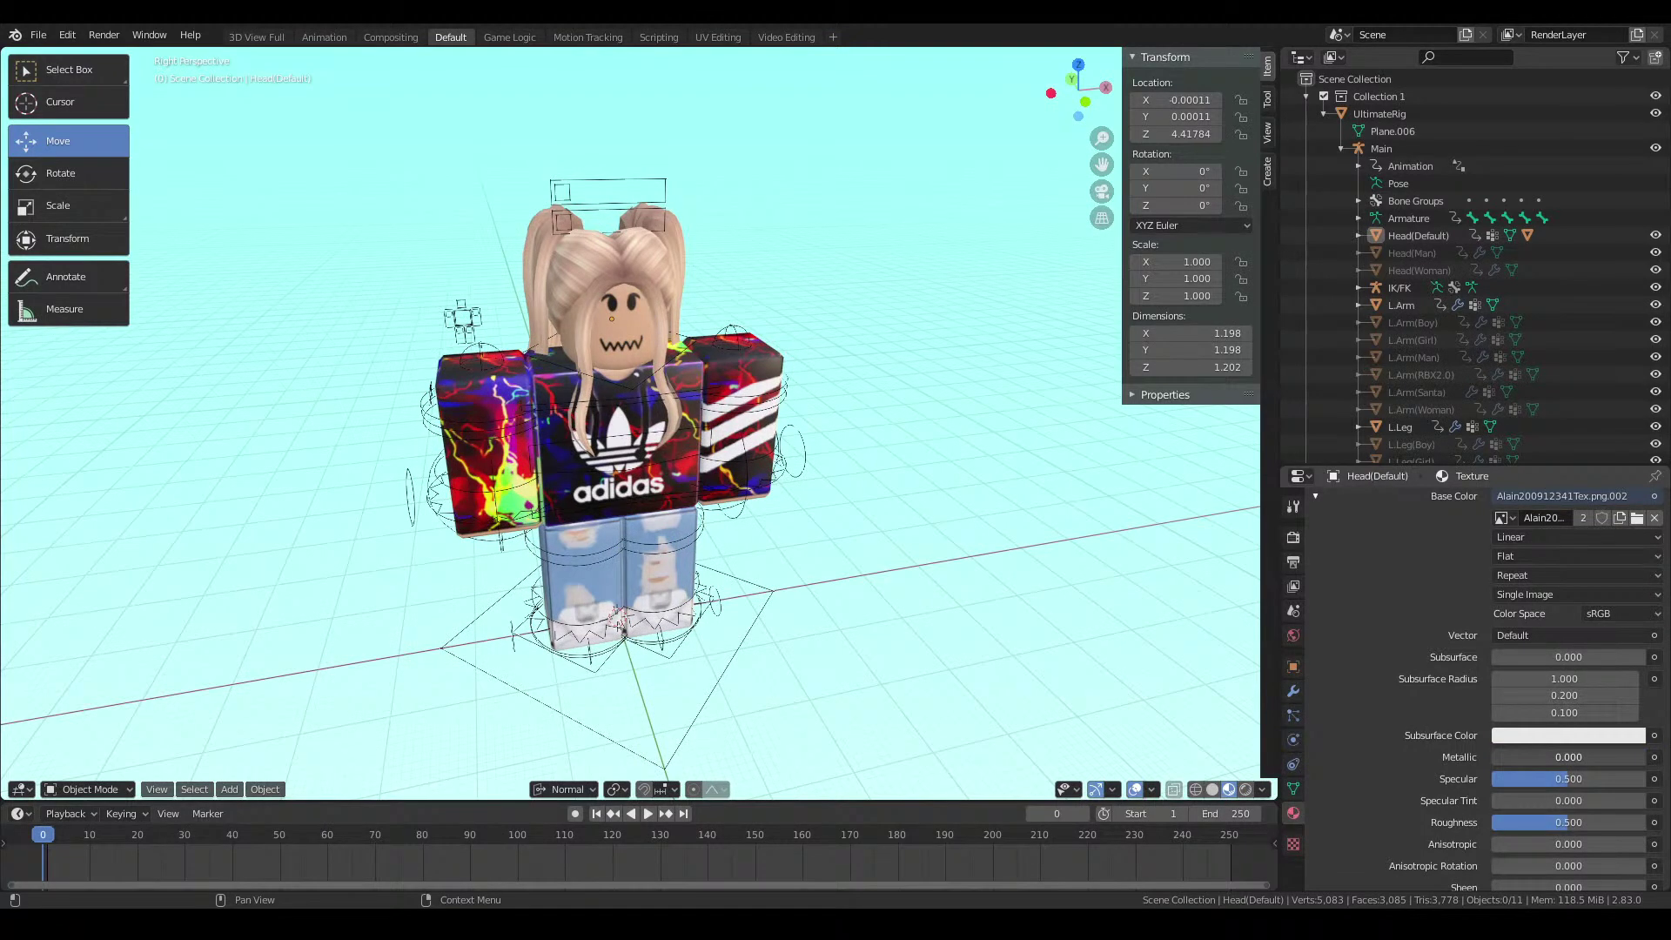
mouse_move(1495, 756)
mouse_down()
mouse_move(1645, 756)
mouse_move(1491, 757)
mouse_up()
Save the scene file with the whole rig in view
middle_drag(911, 484, 646, 433)
scroll(647, 432, down, 4)
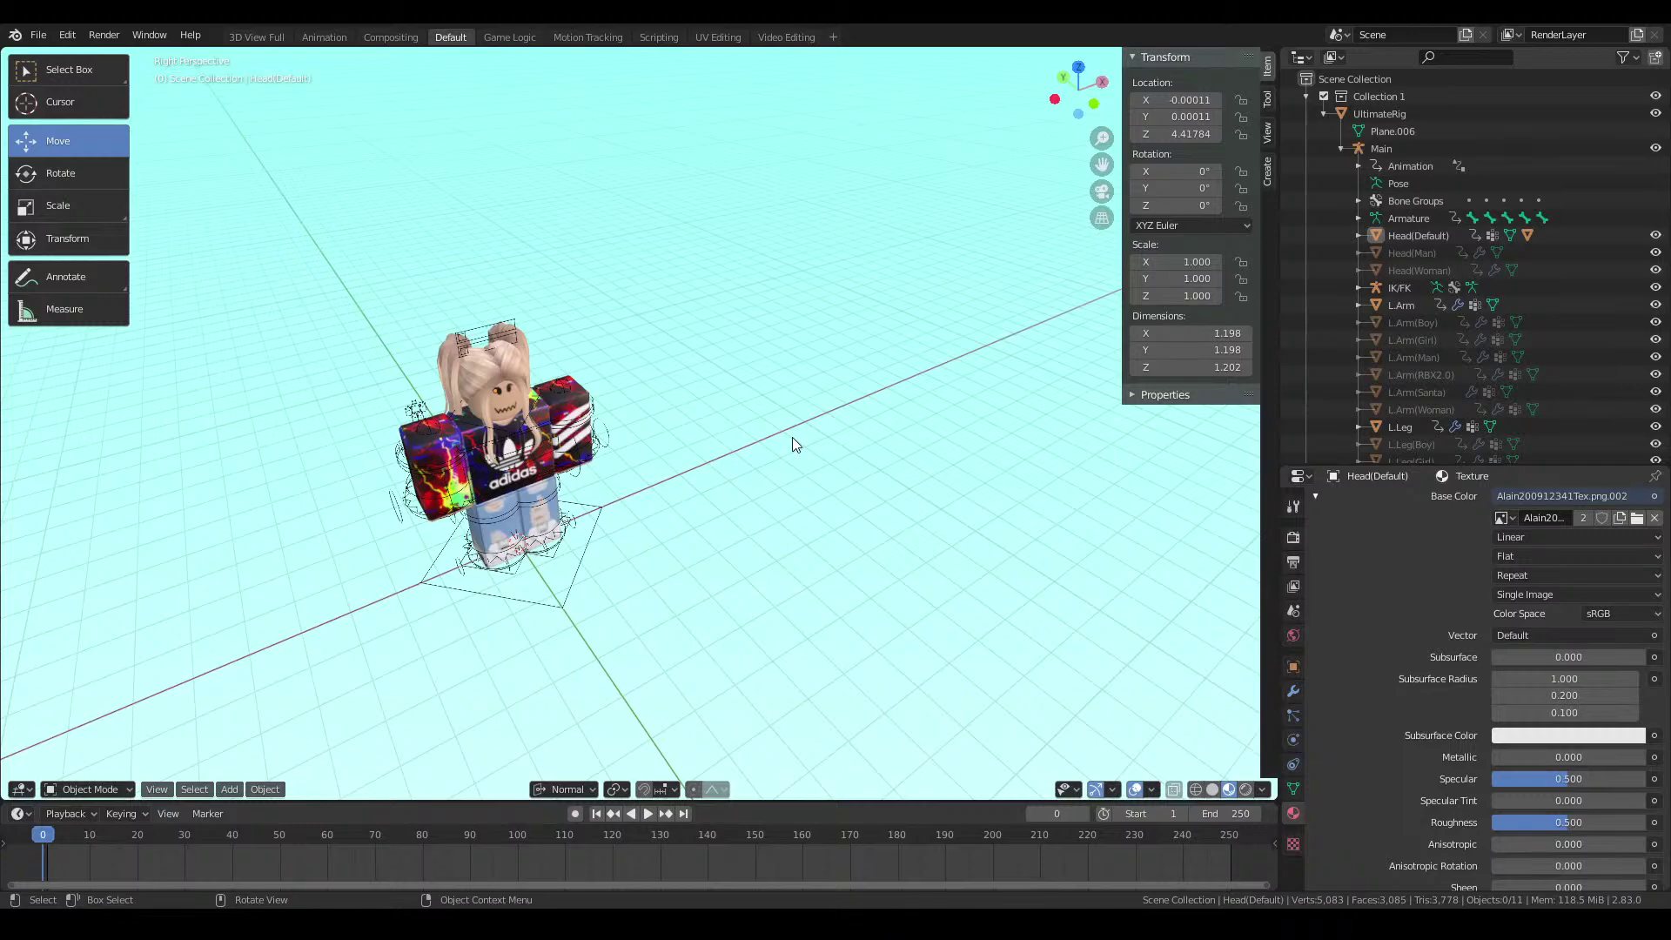
key(ctrl+s)
Add an area light and move it in front of the rig to about X 7.08, Y -8.78, Z 0
key(shift+grave)
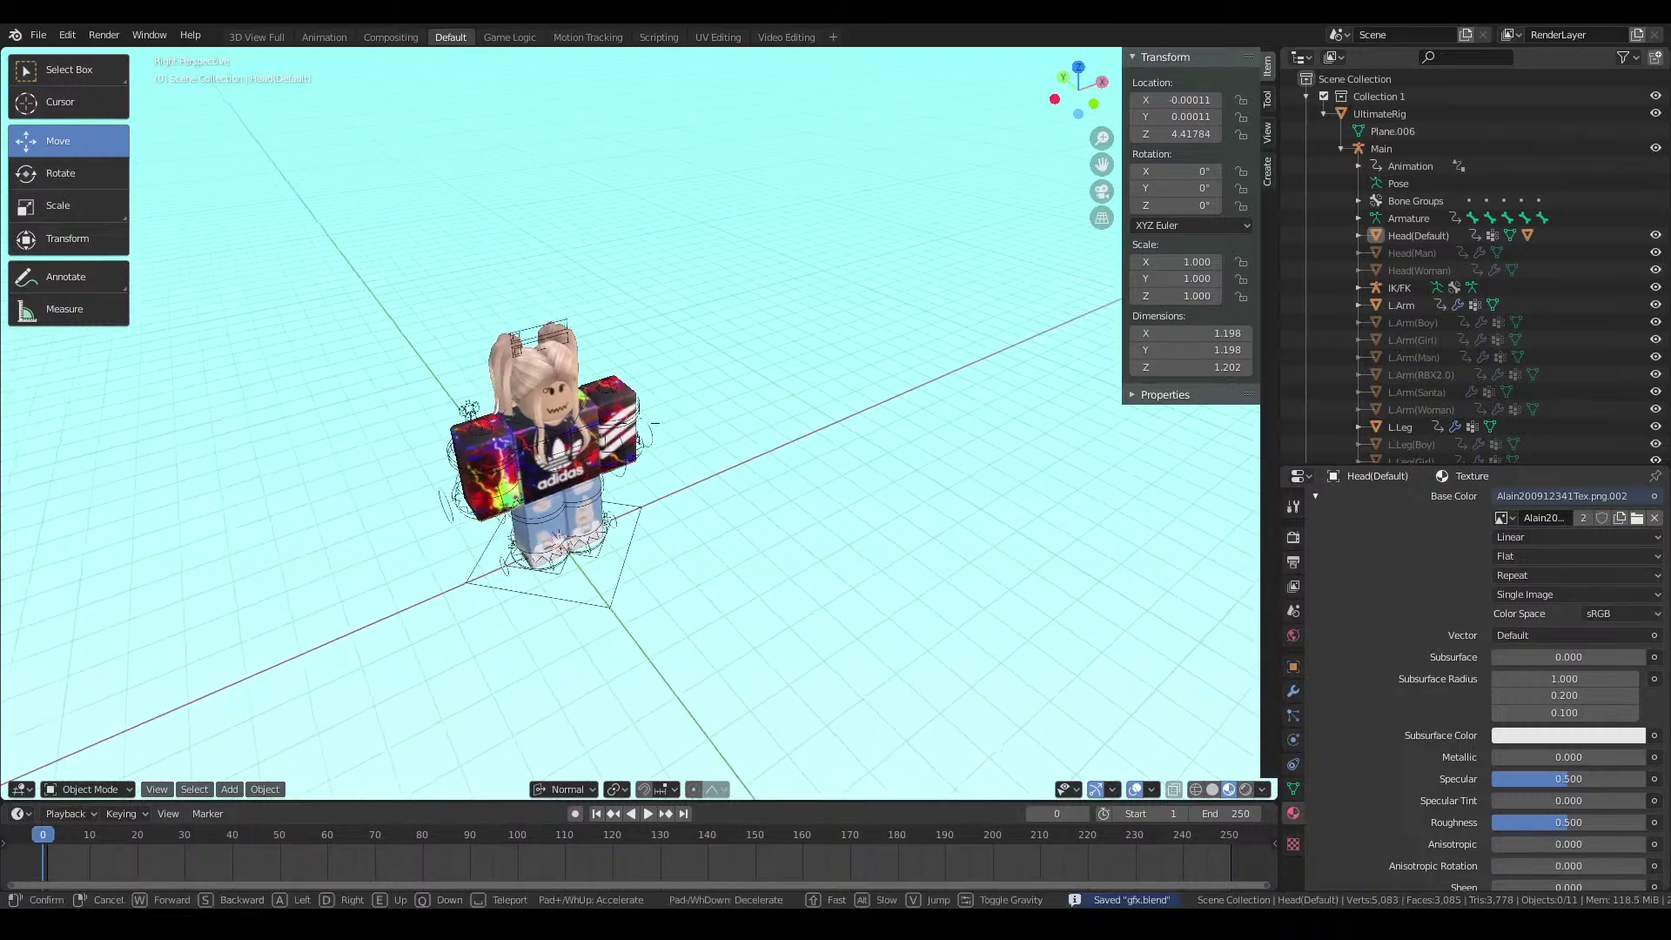
key(Return)
key(shift+a)
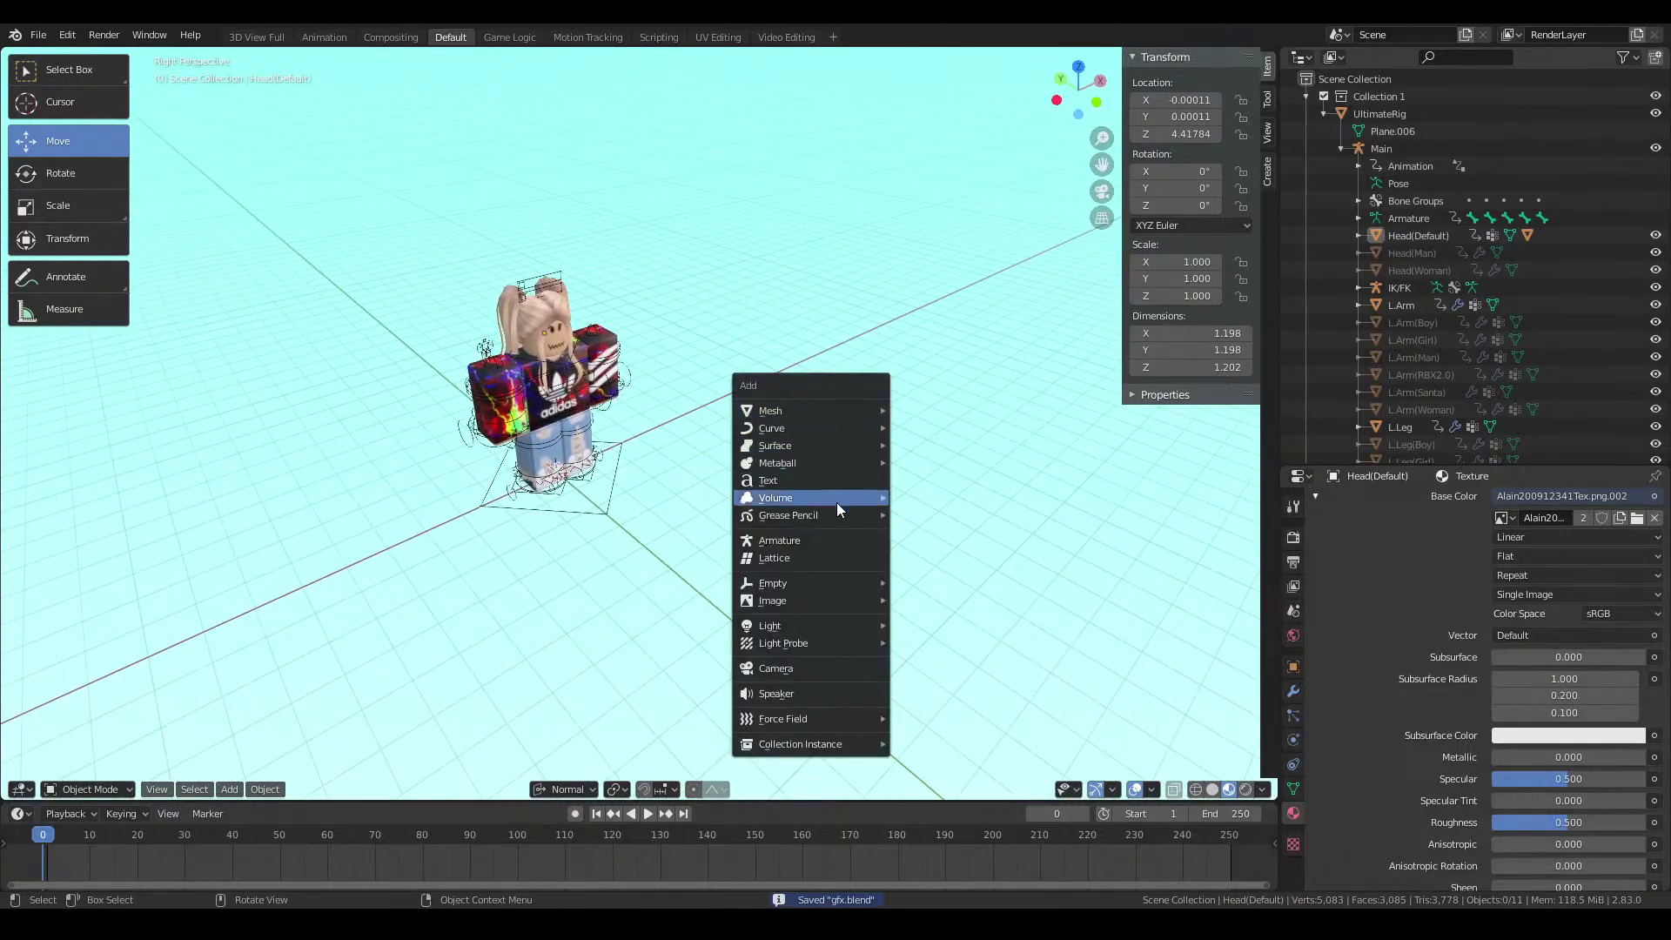
mouse_move(812, 624)
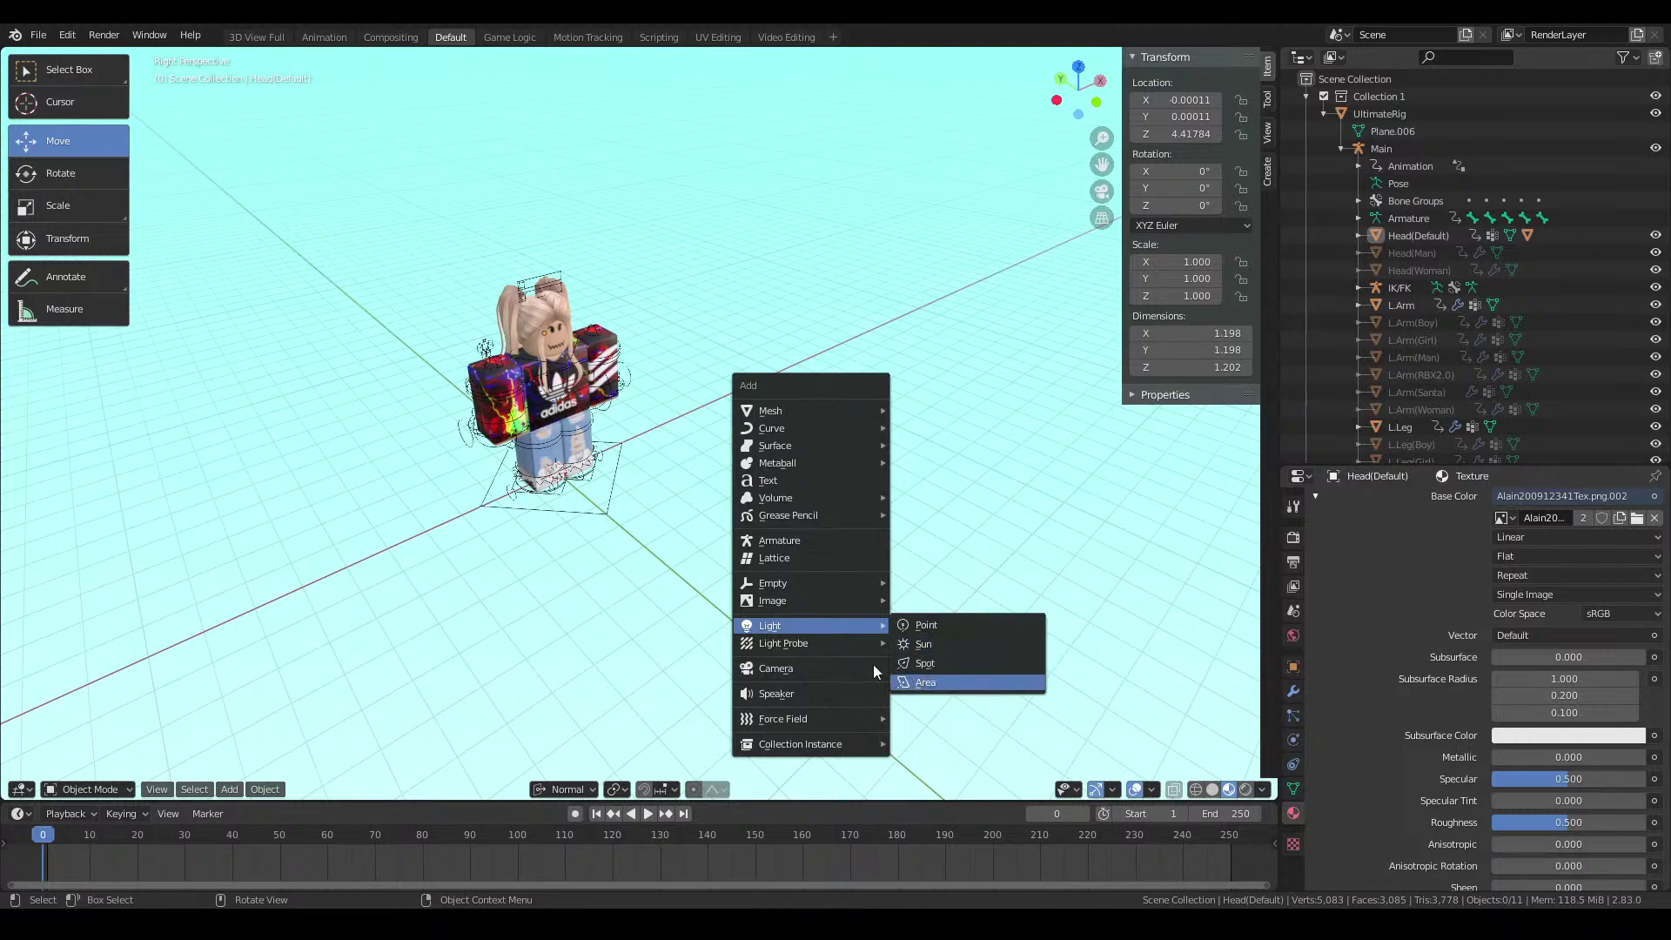
click(925, 681)
drag(516, 442, 1121, 646)
Enlarge the area light to a size of about 15.7 and rotate it to about X 36.8°, Y -60.8°, Z 88.4°
click(85, 181)
drag(998, 498, 1666, 224)
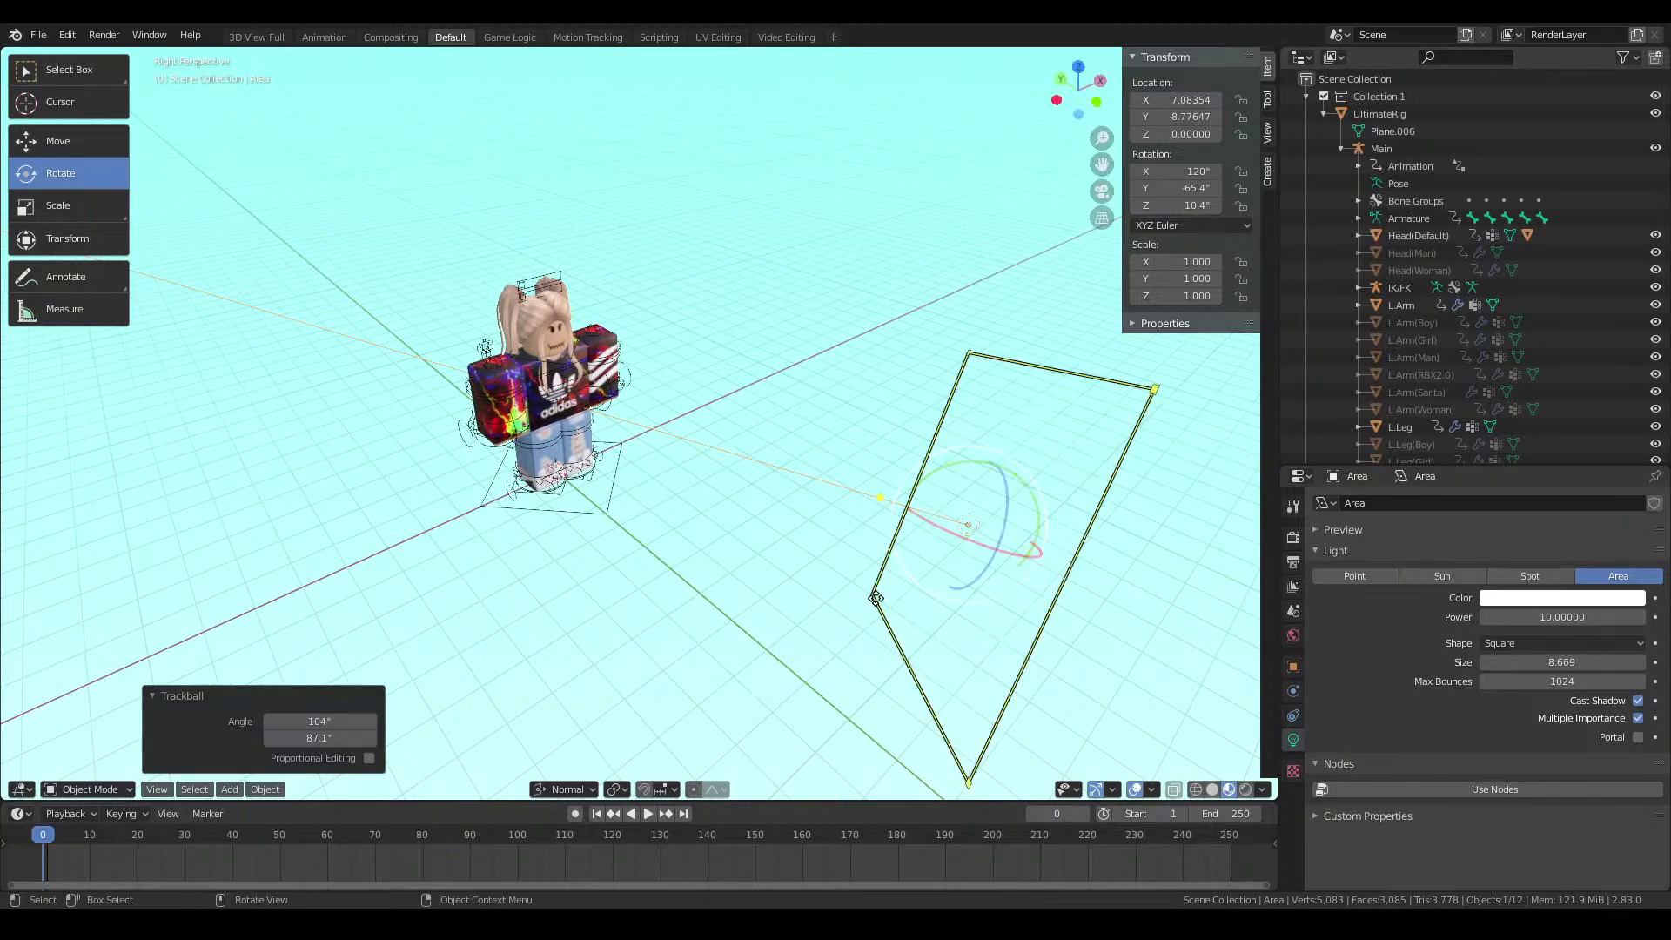
drag(875, 599, 1648, 604)
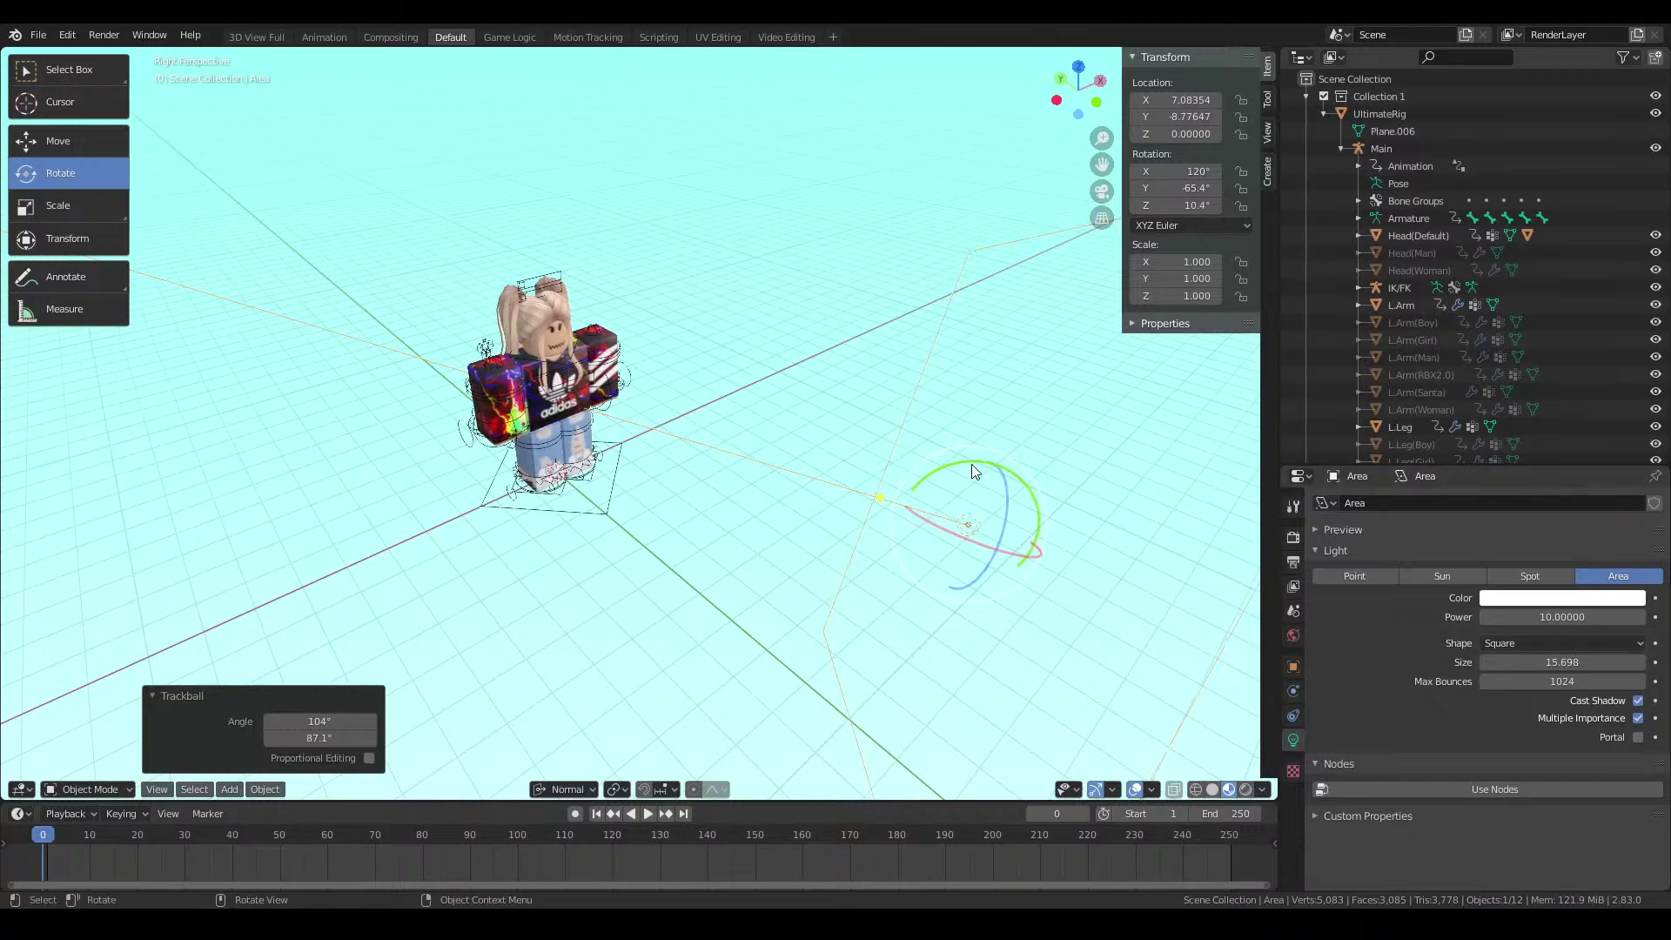
drag(971, 471, 930, 475)
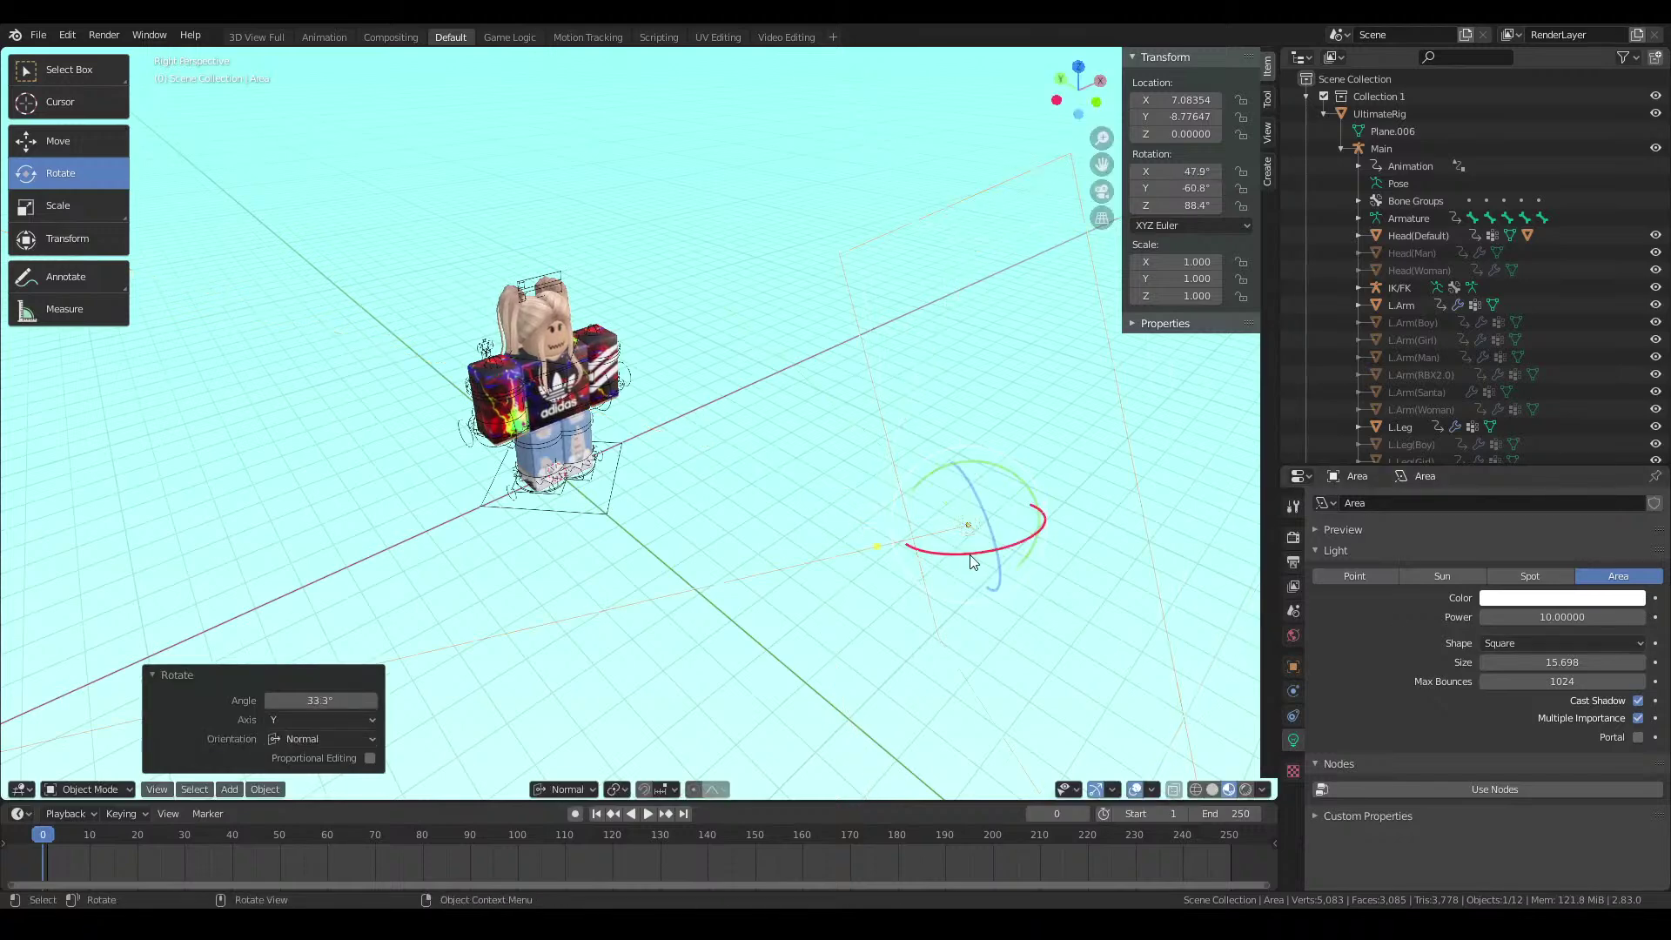
drag(973, 561, 961, 558)
Rotate the area light to about X -13.6°, Y -66.3°, Z 144° and raise it about 4.16 along its local X axis
key(shift+grave)
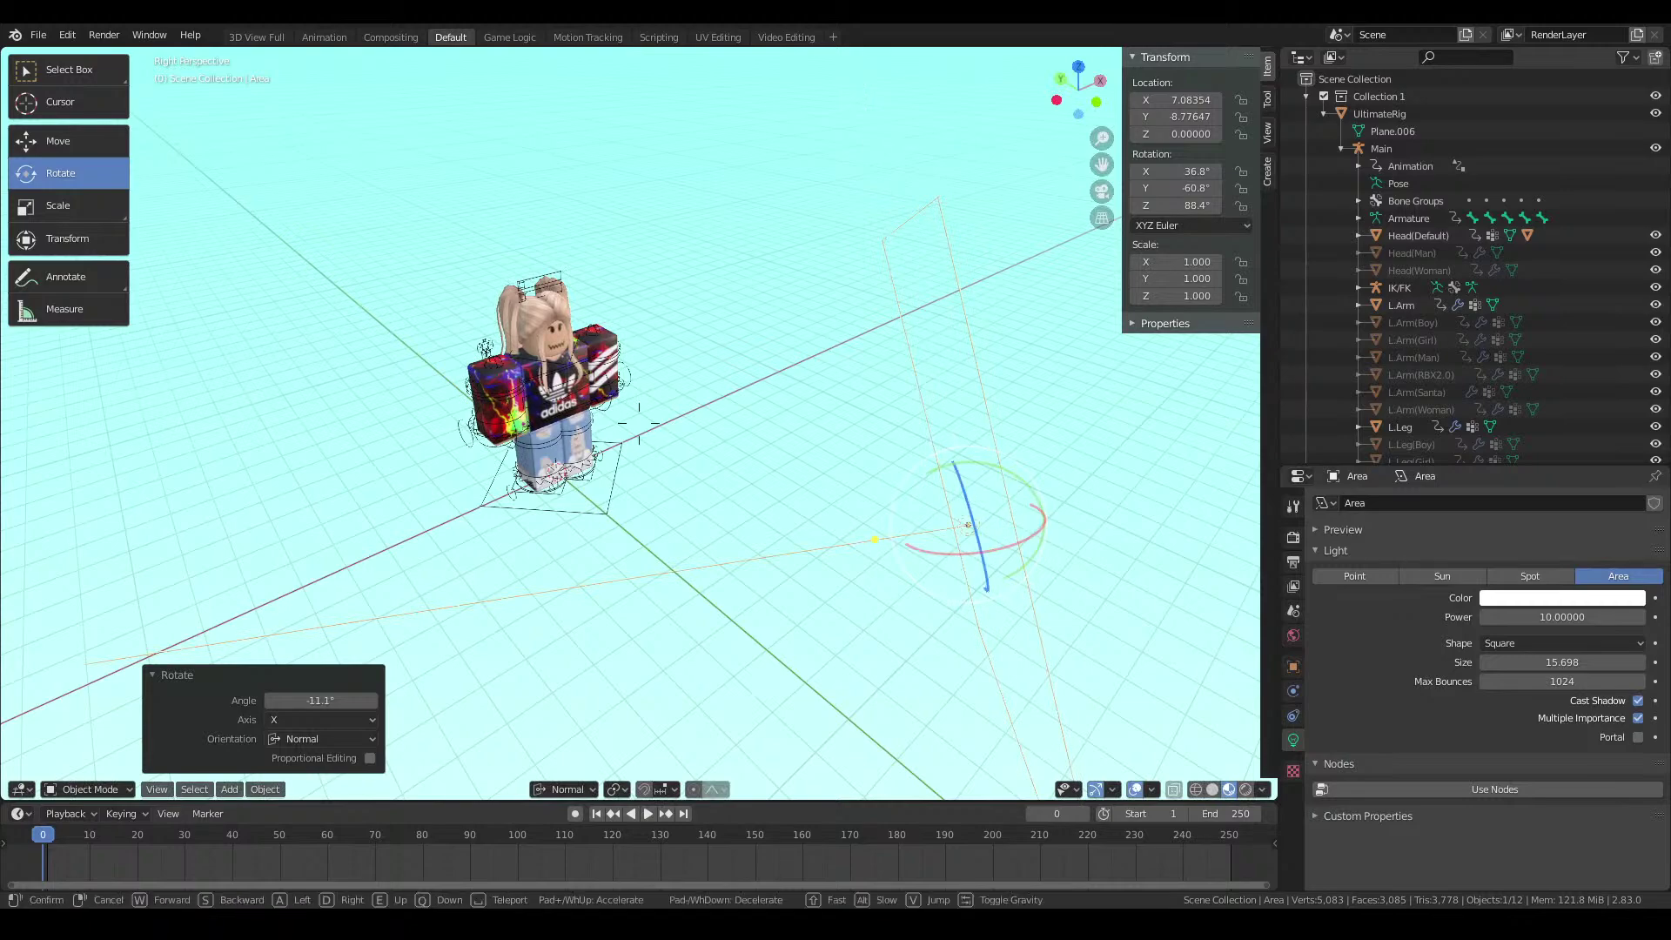
key(w)
key(a)
click(811, 498)
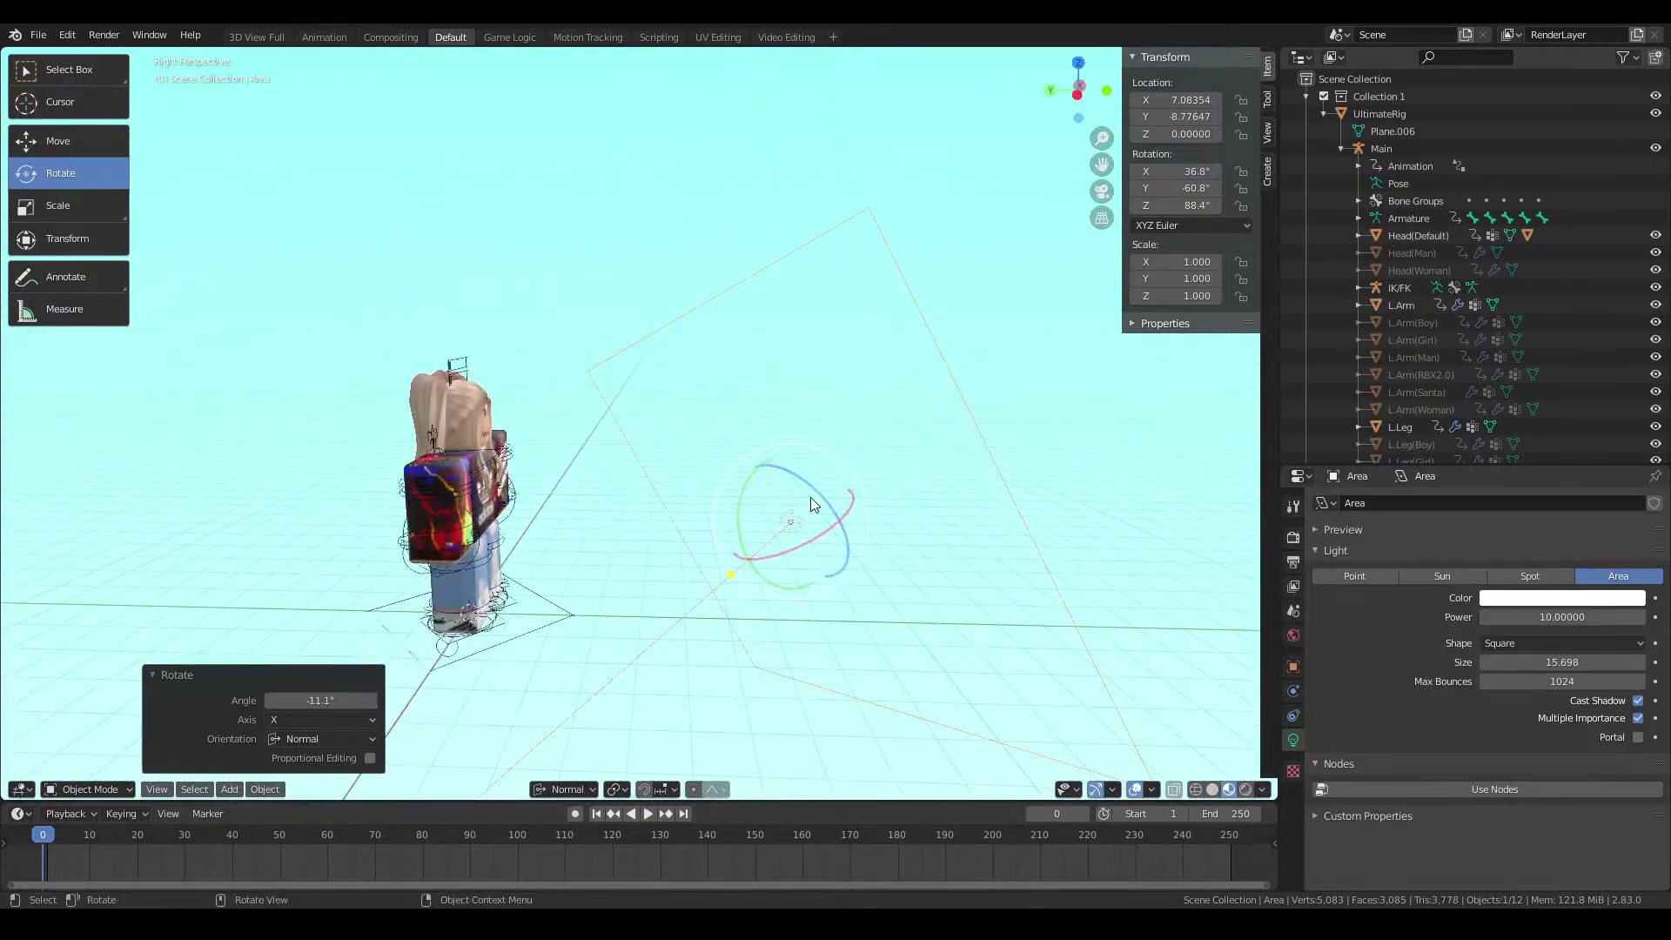
drag(805, 480, 745, 295)
click(80, 148)
Turn the area light toward the rig by rotating it about -18.4° around its local Y axis
key(shift+grave)
key(w)
key(s)
key(d)
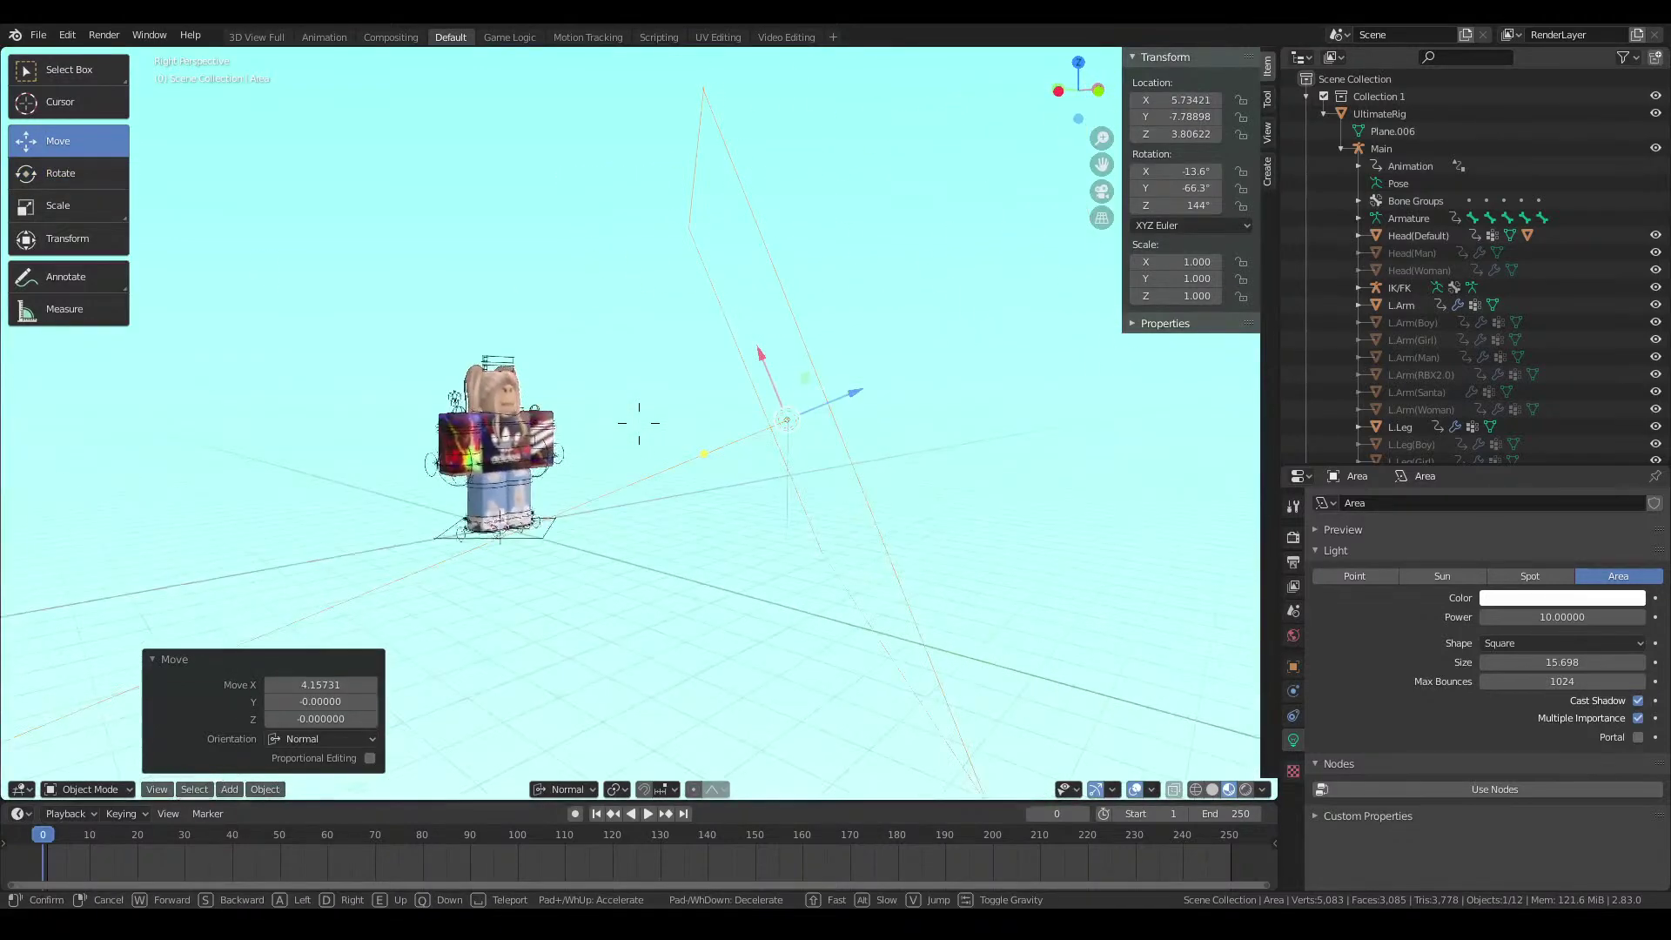
click(639, 423)
click(77, 171)
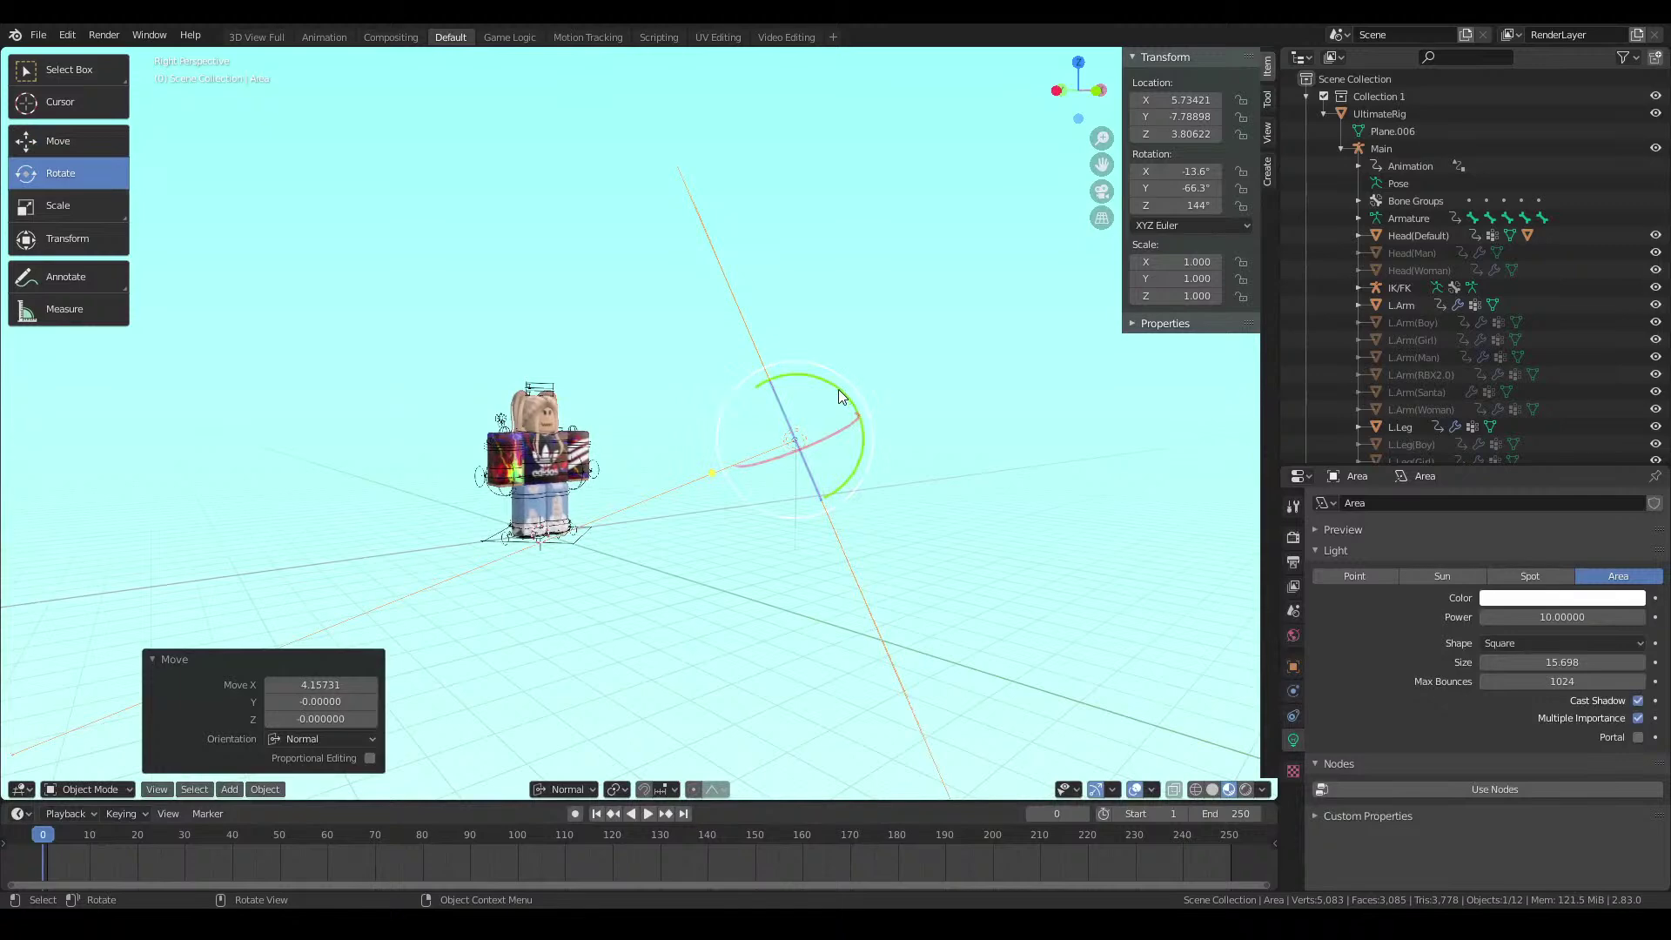
drag(838, 389, 849, 414)
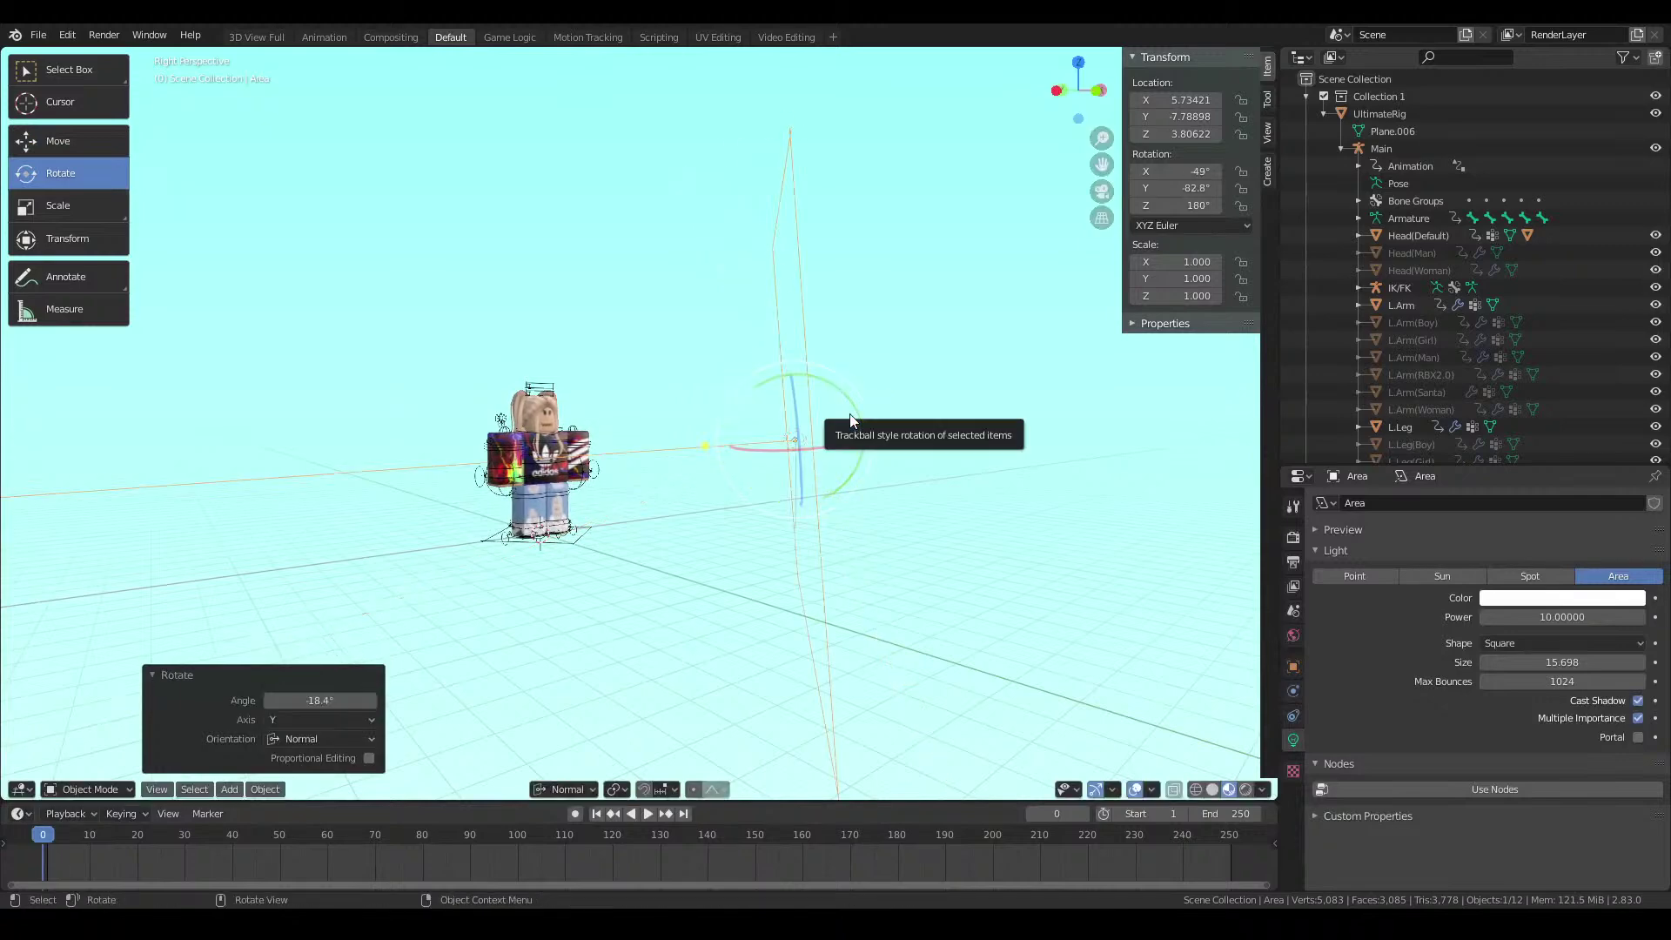
Set the area light's power to 1000 and save the scene file
click(1558, 617)
text(1000)
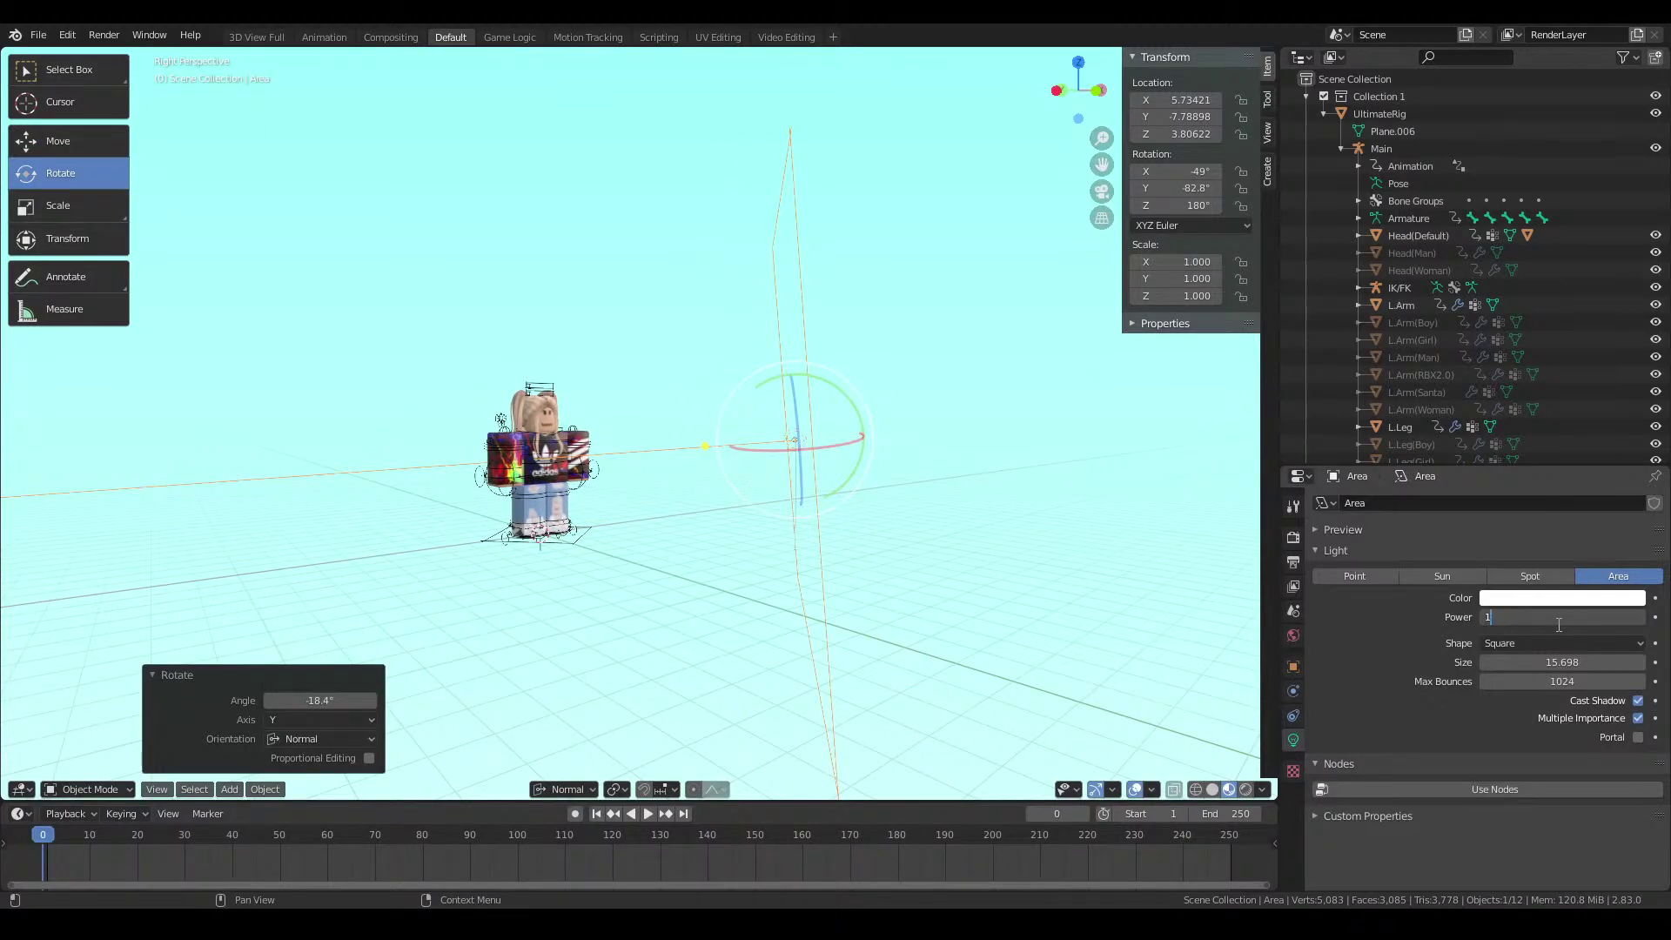
key(Return)
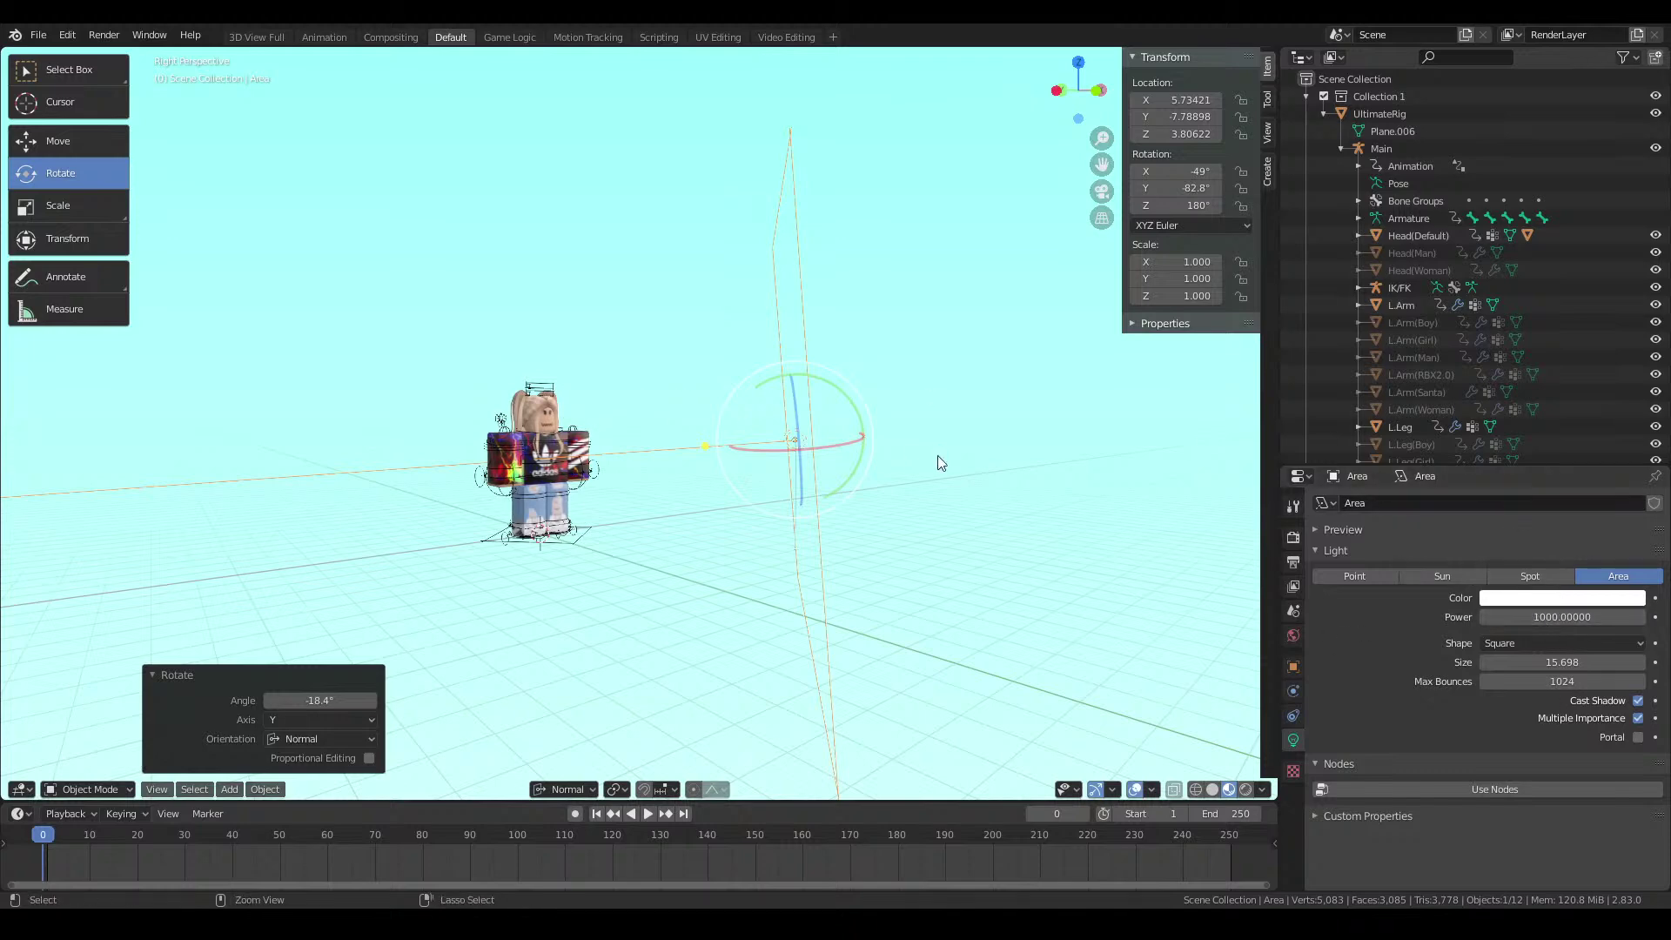
key(ctrl+s)
View the rig up close from the front
key(shift+grave)
key(w)
key(d)
click(640, 425)
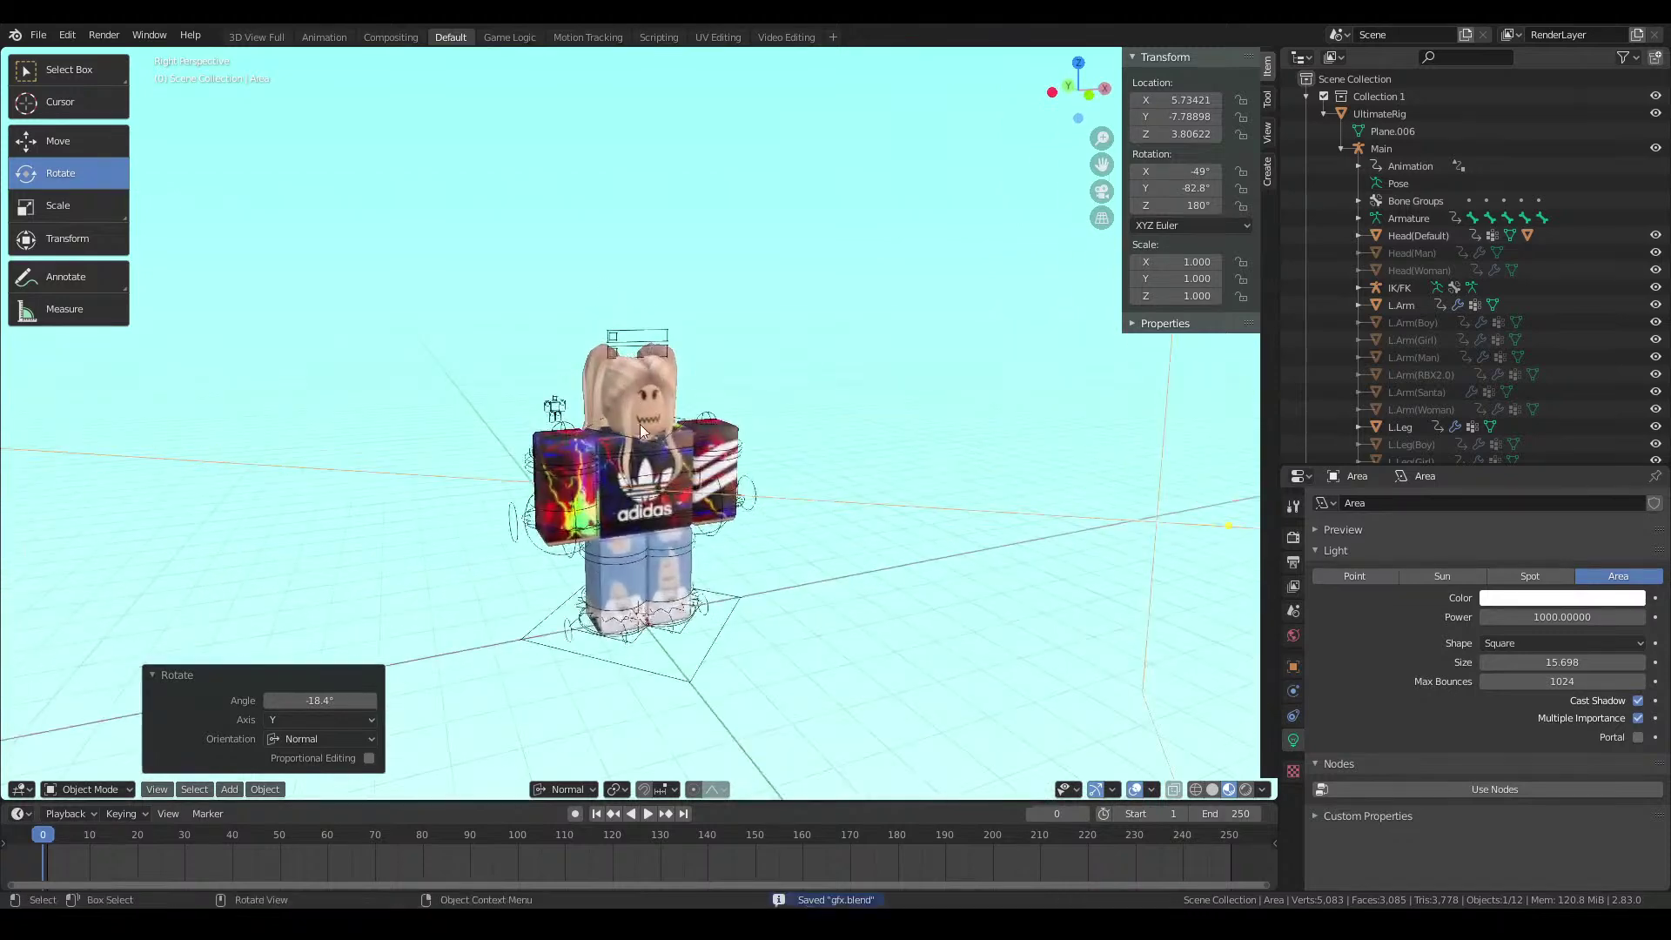
Check the area light's effect on the rig in rendered shading, and return to material preview
click(1246, 789)
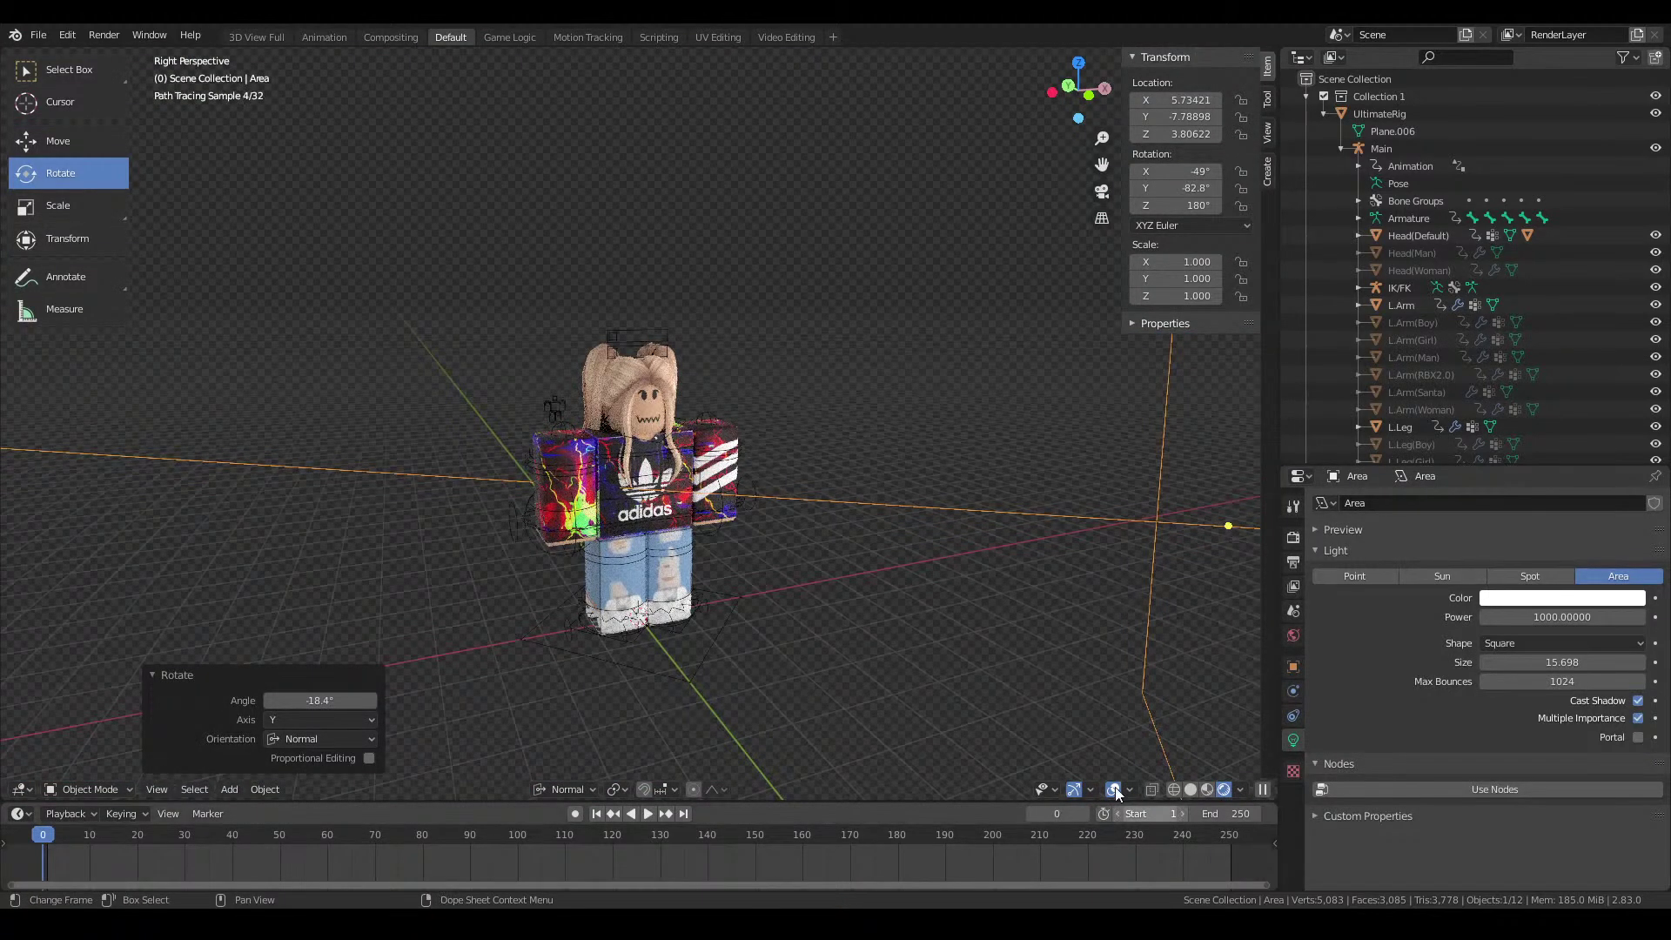
click(707, 634)
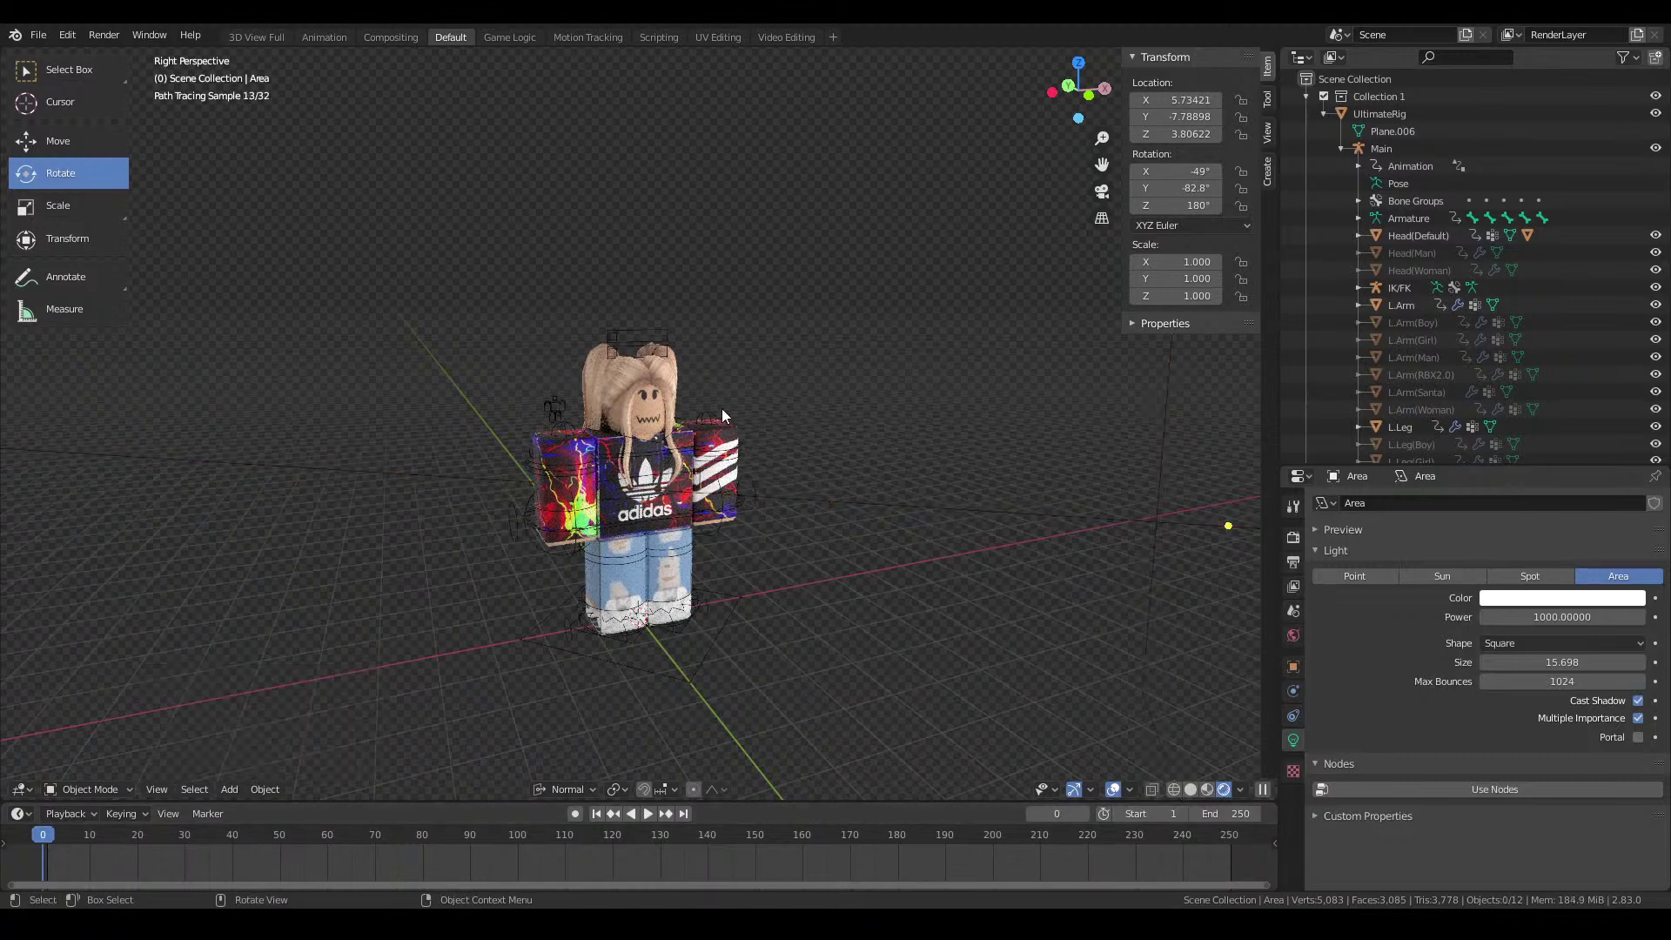
click(654, 394)
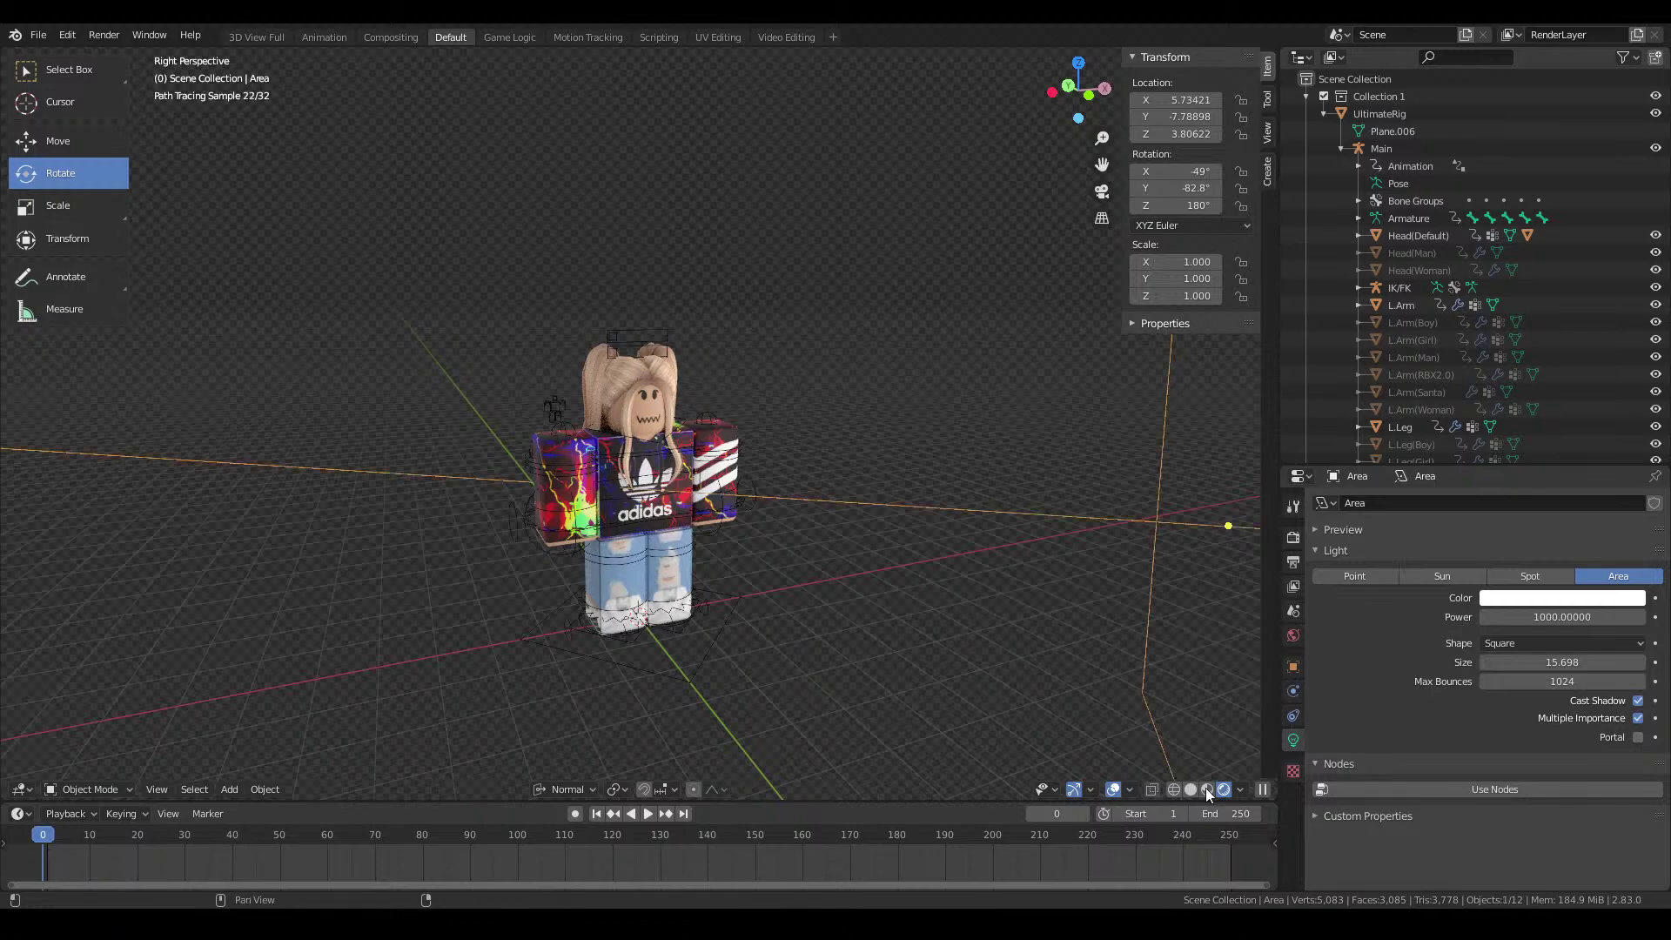
click(1207, 789)
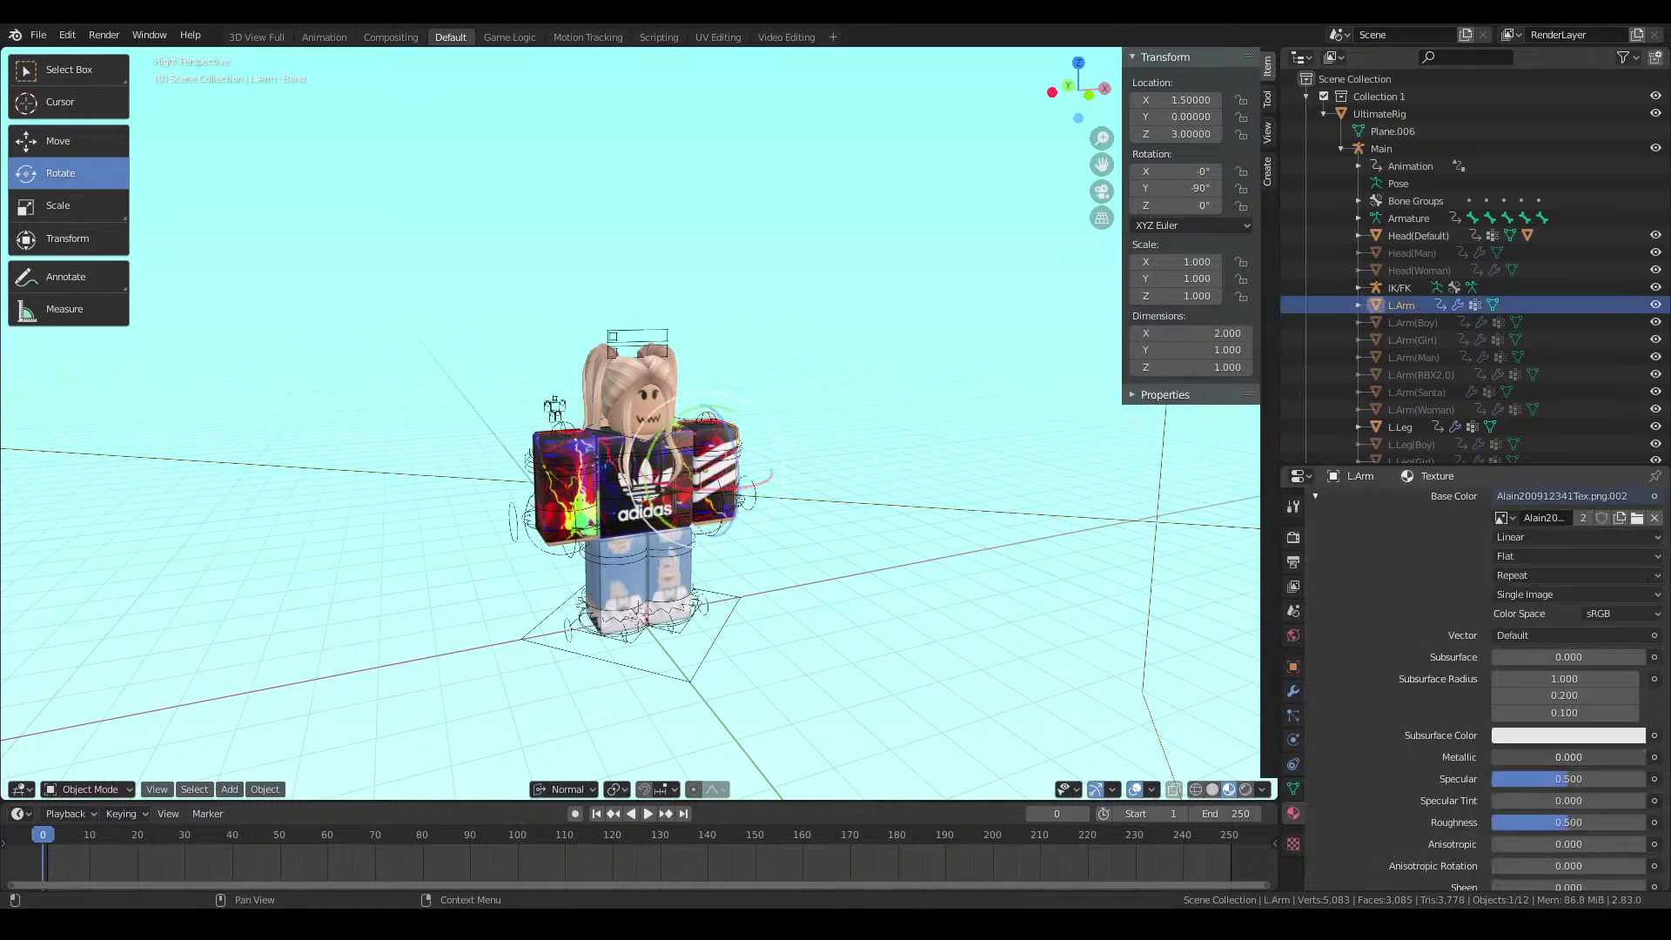
Set the metallic value of the left arm's texture material to 0.5
click(1535, 756)
text(0.500)
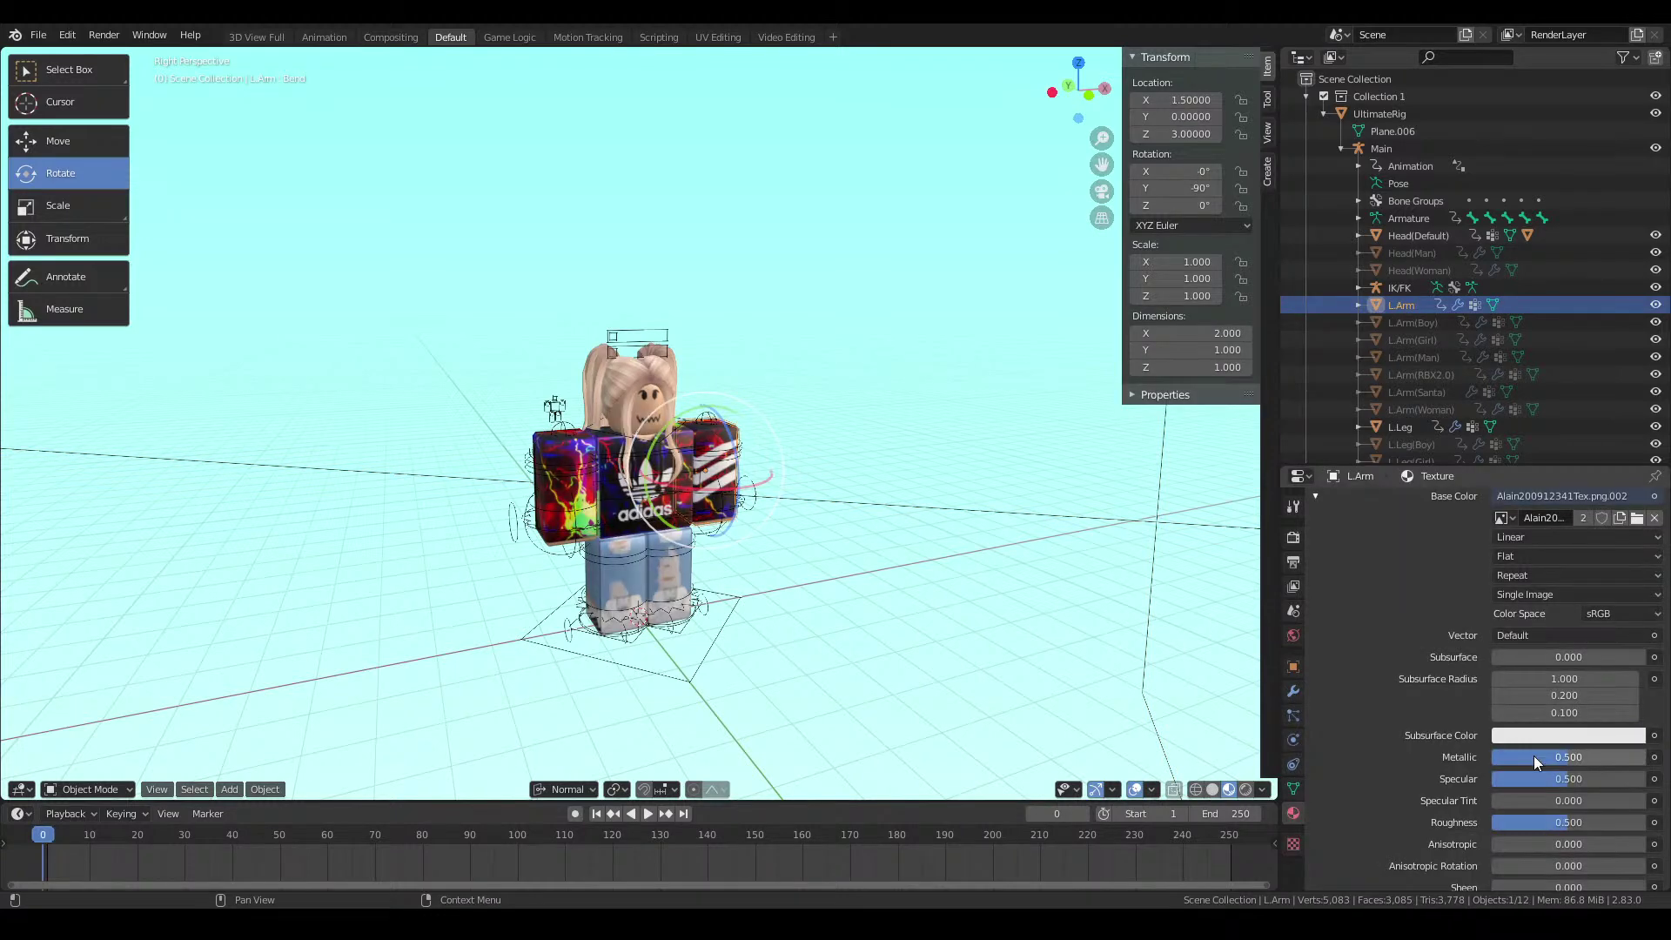
key(Escape)
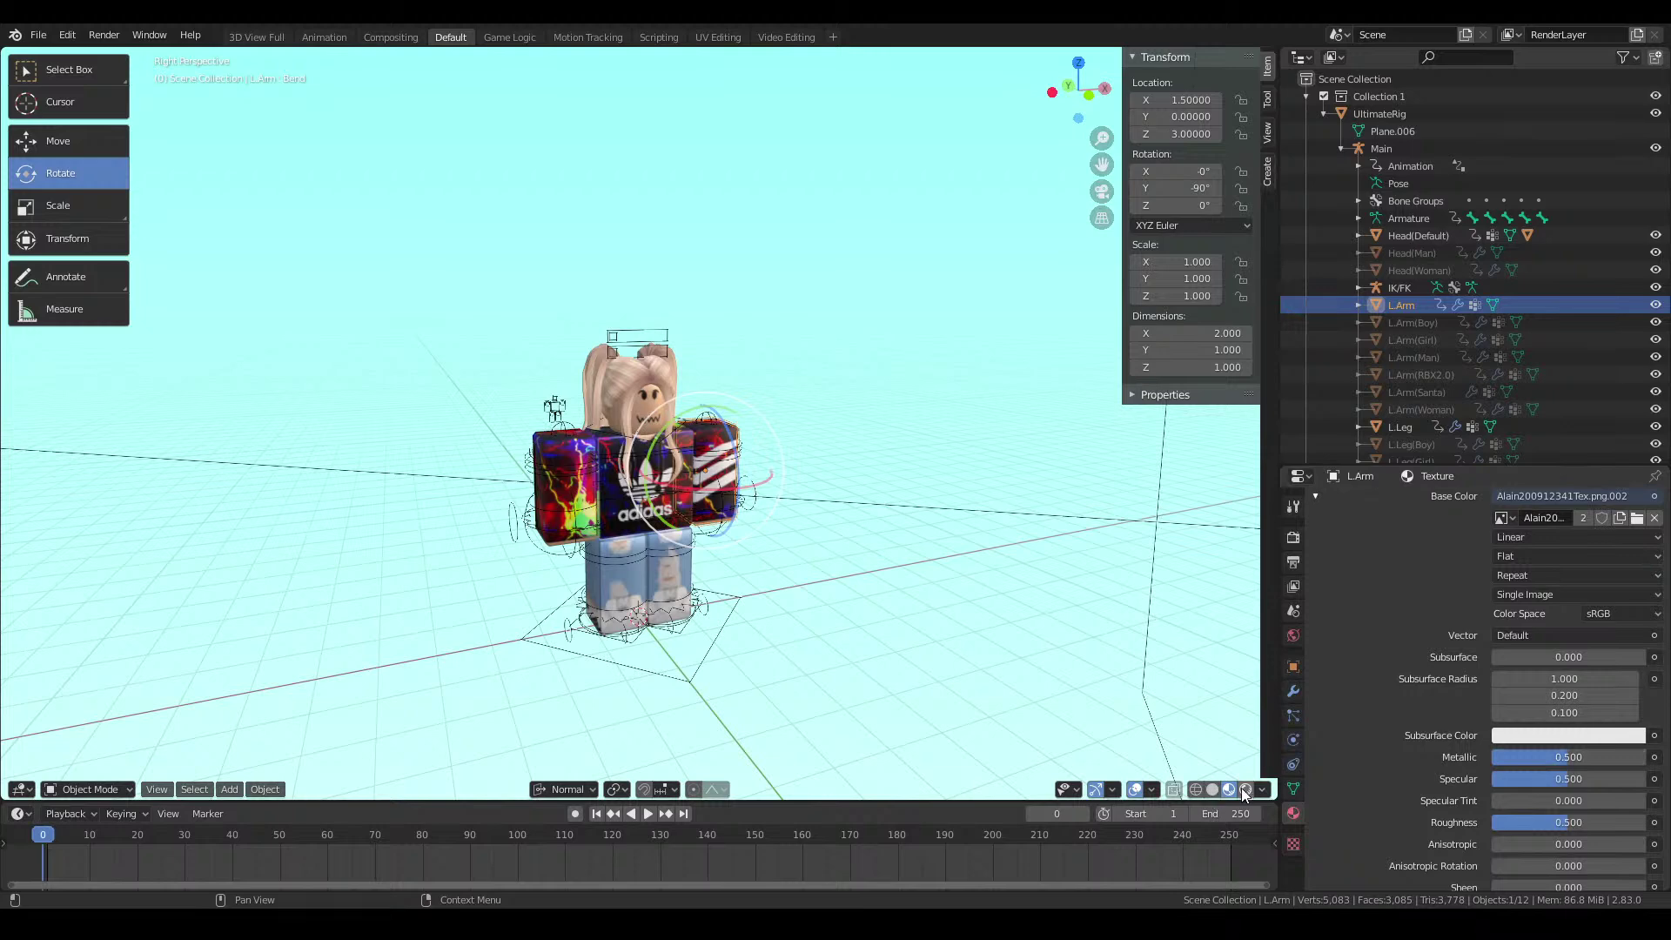
Inspect the rig's shine in rendered shading with overlays hidden, and restore material preview with overlays
click(1245, 789)
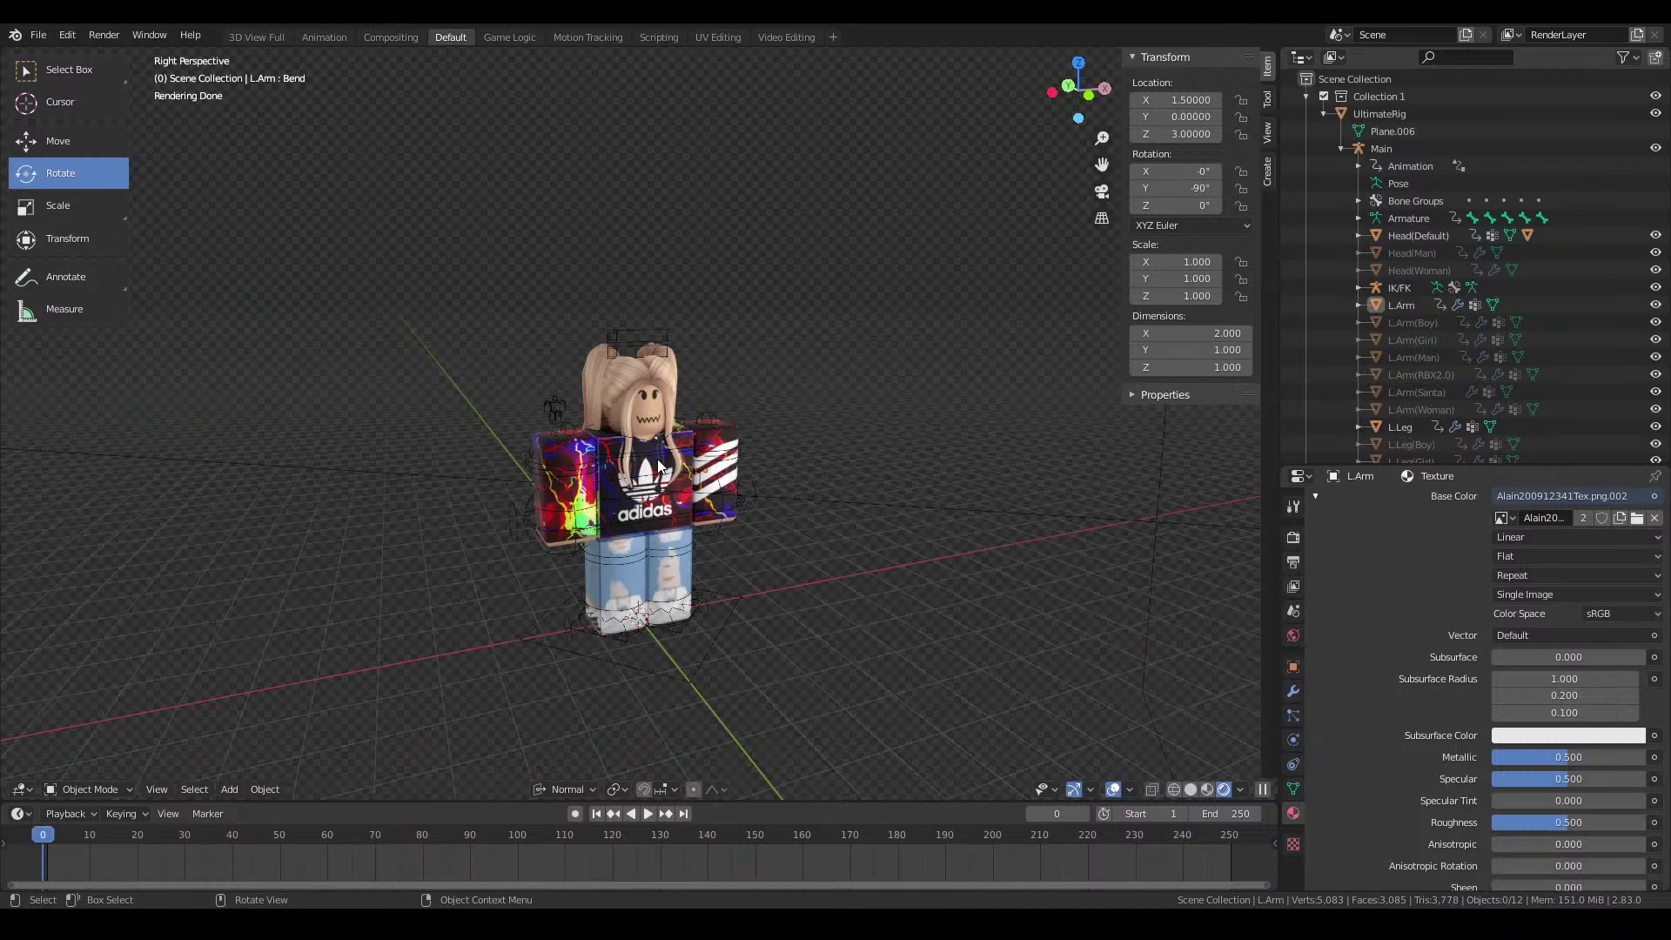
click(1113, 789)
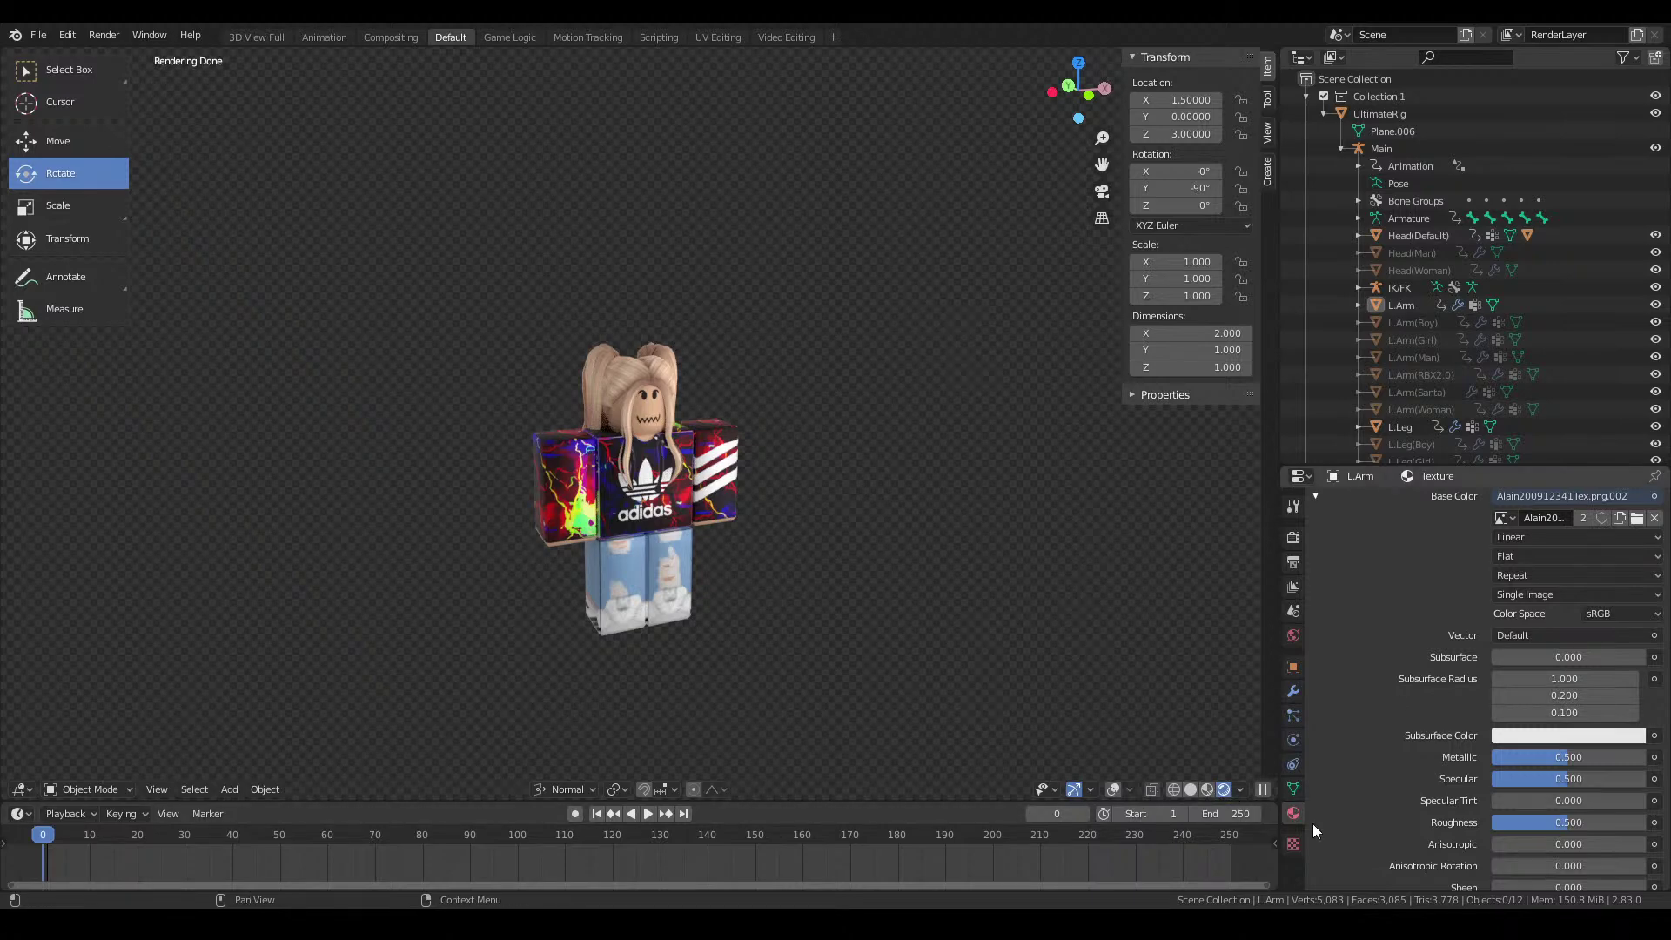
click(1207, 789)
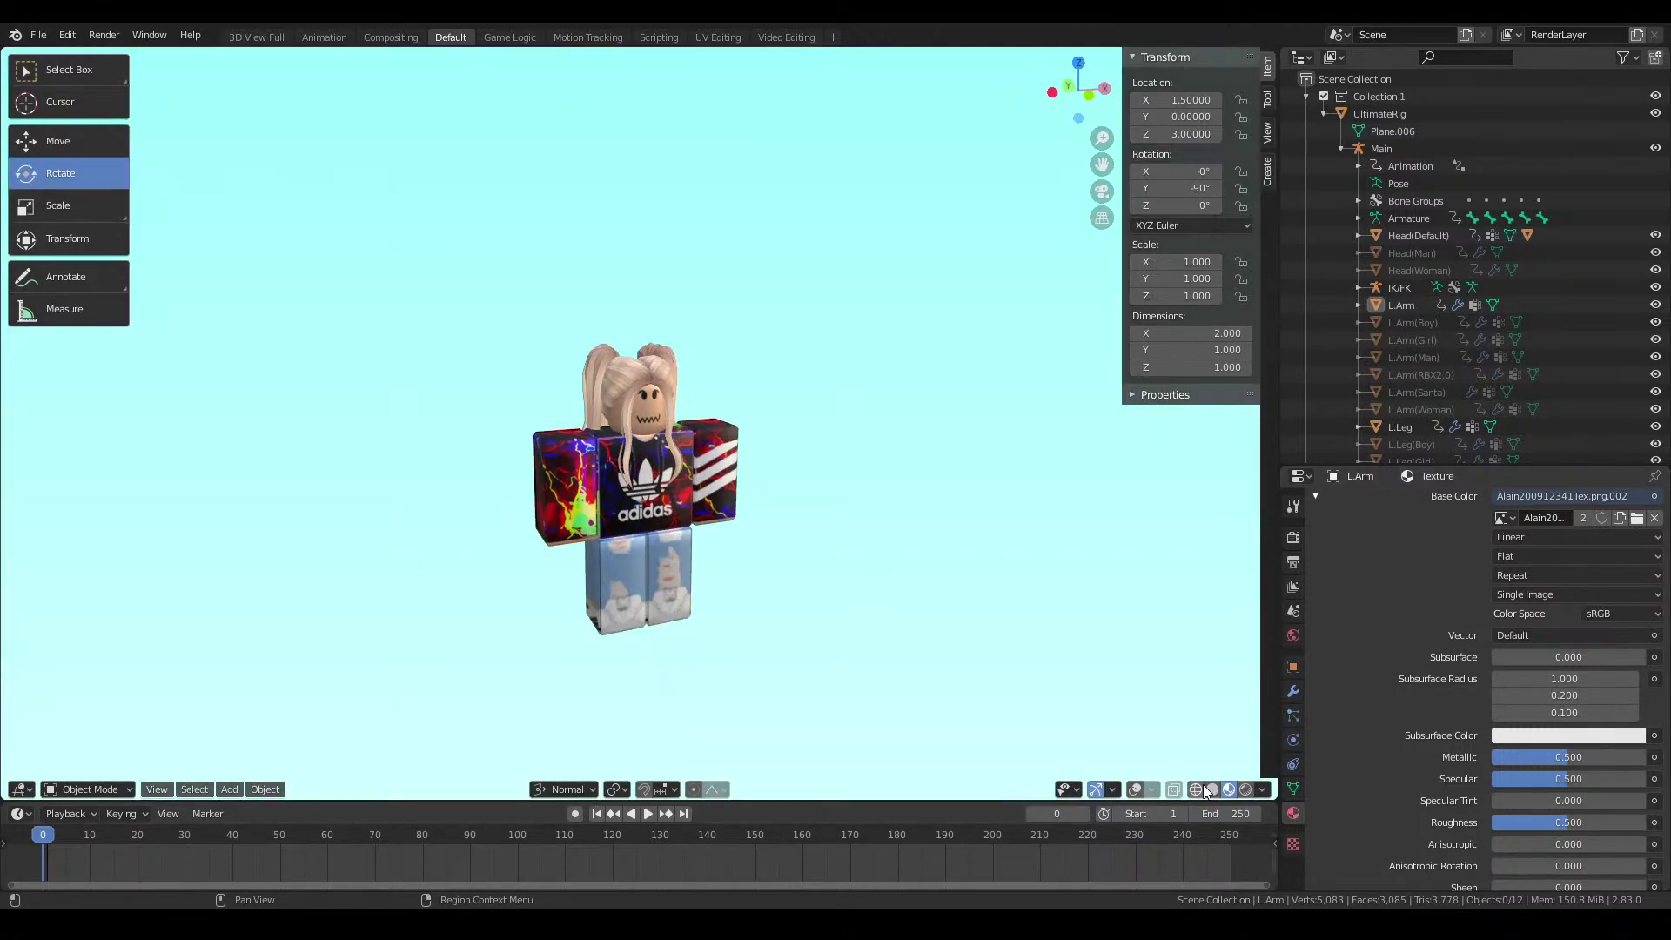
click(1136, 789)
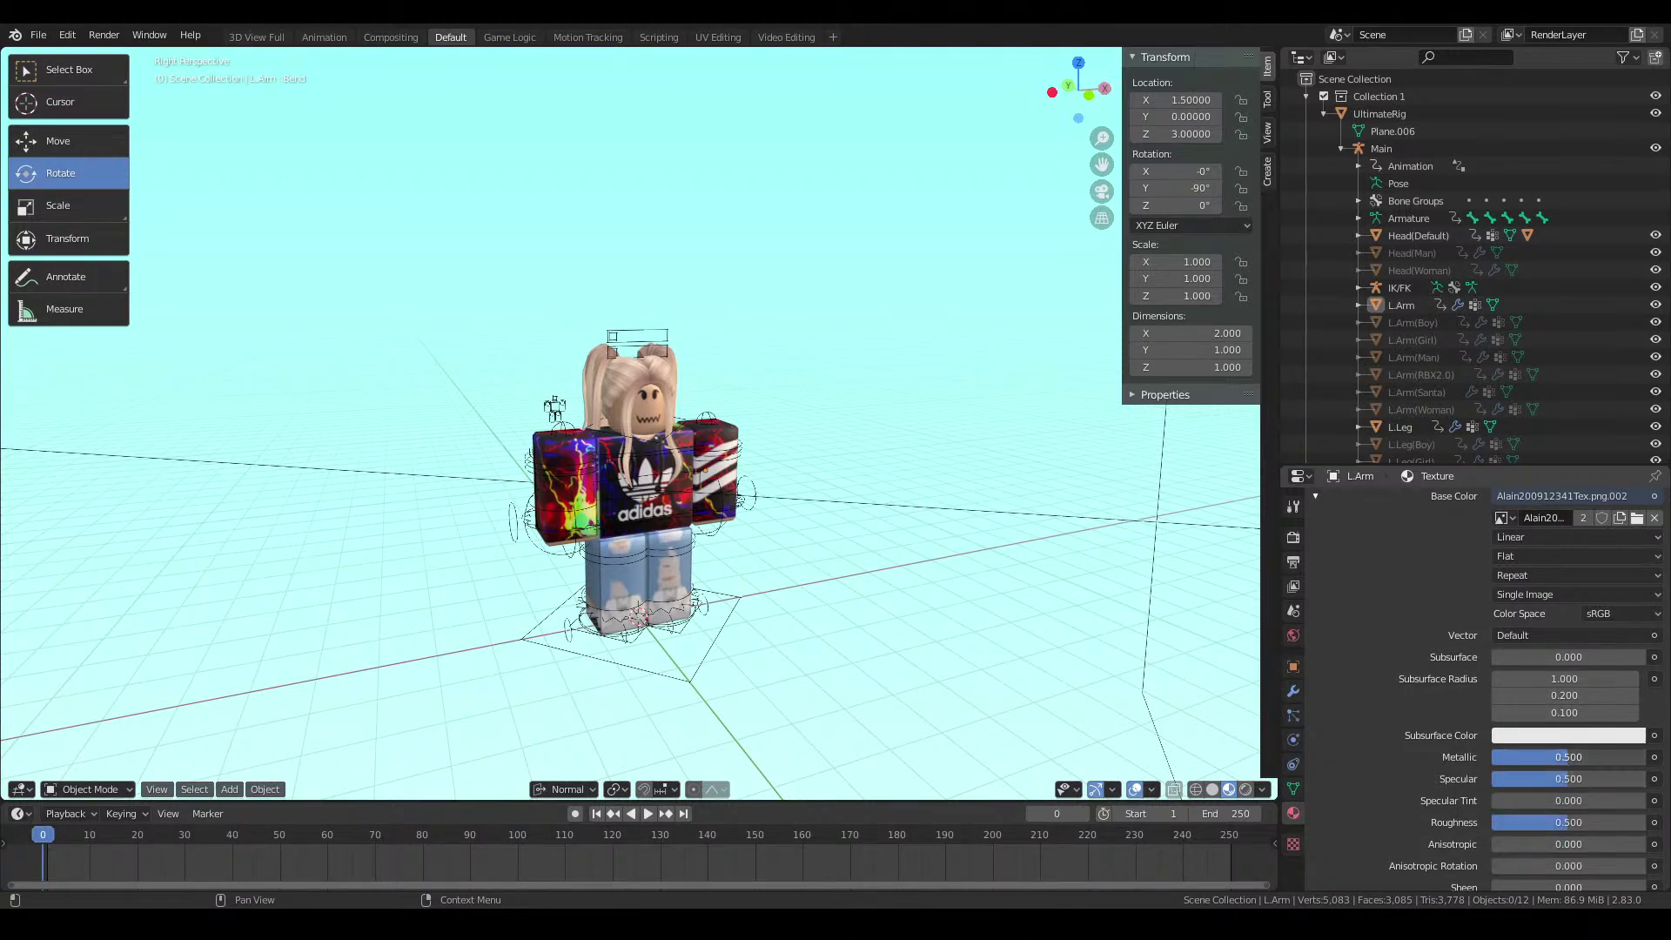
Set the left arm material's metallic to 0.65 and roughness to 0.45, and save the scene file
click(1560, 756)
text(0.65)
key(Return)
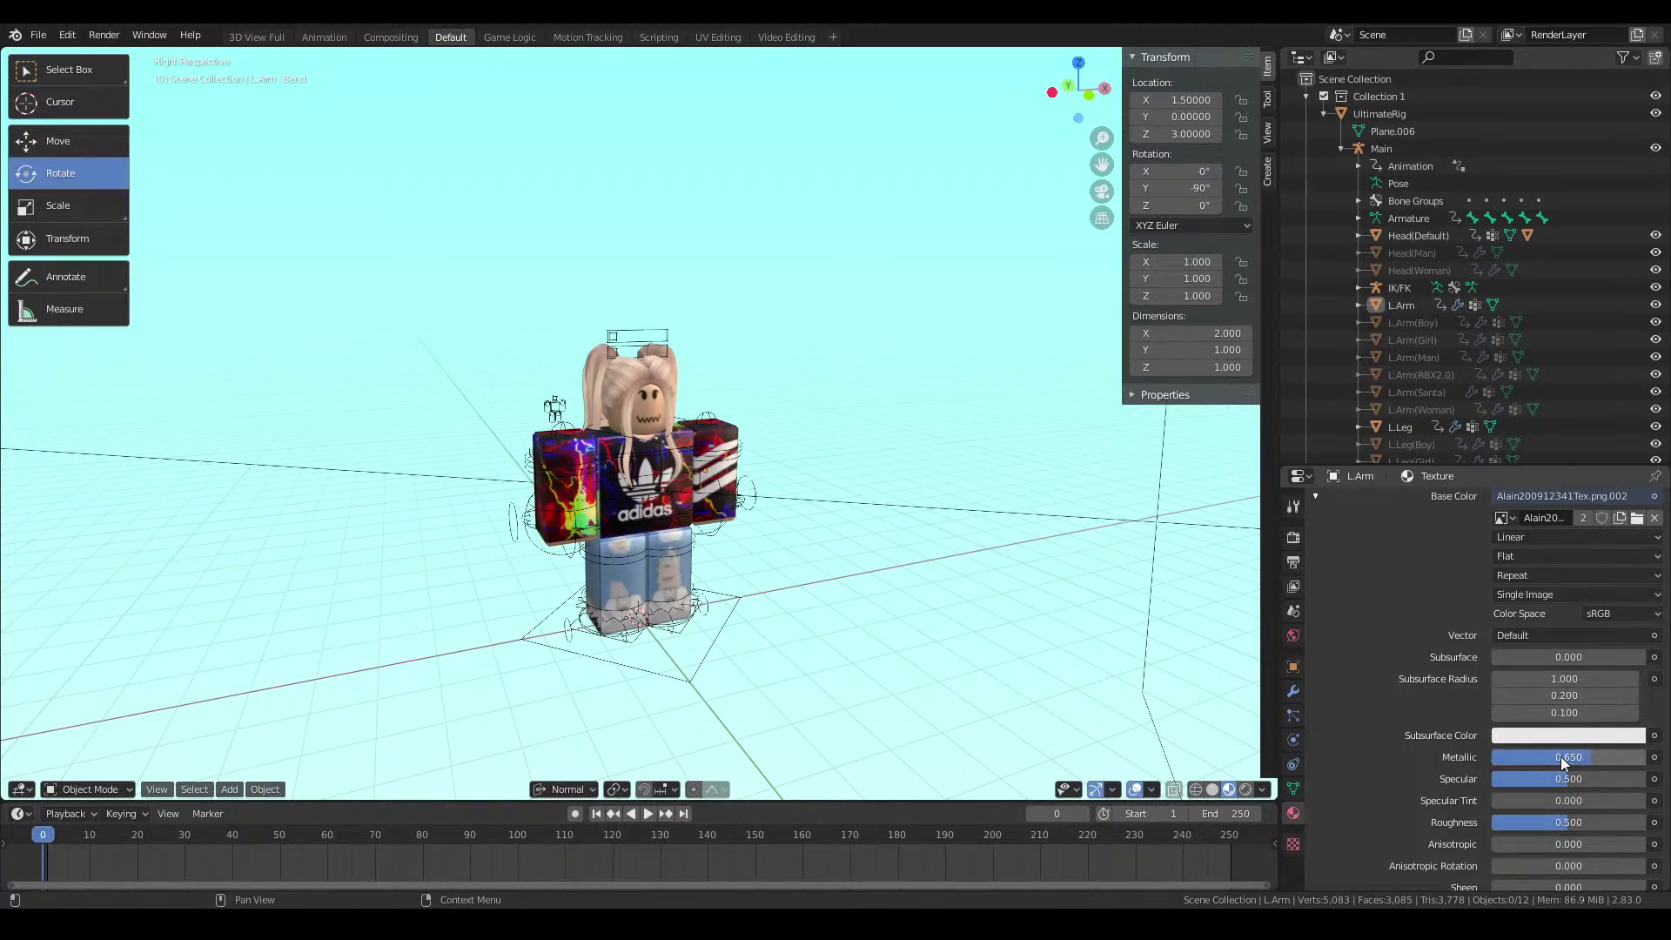
scroll(1496, 800, down, 2)
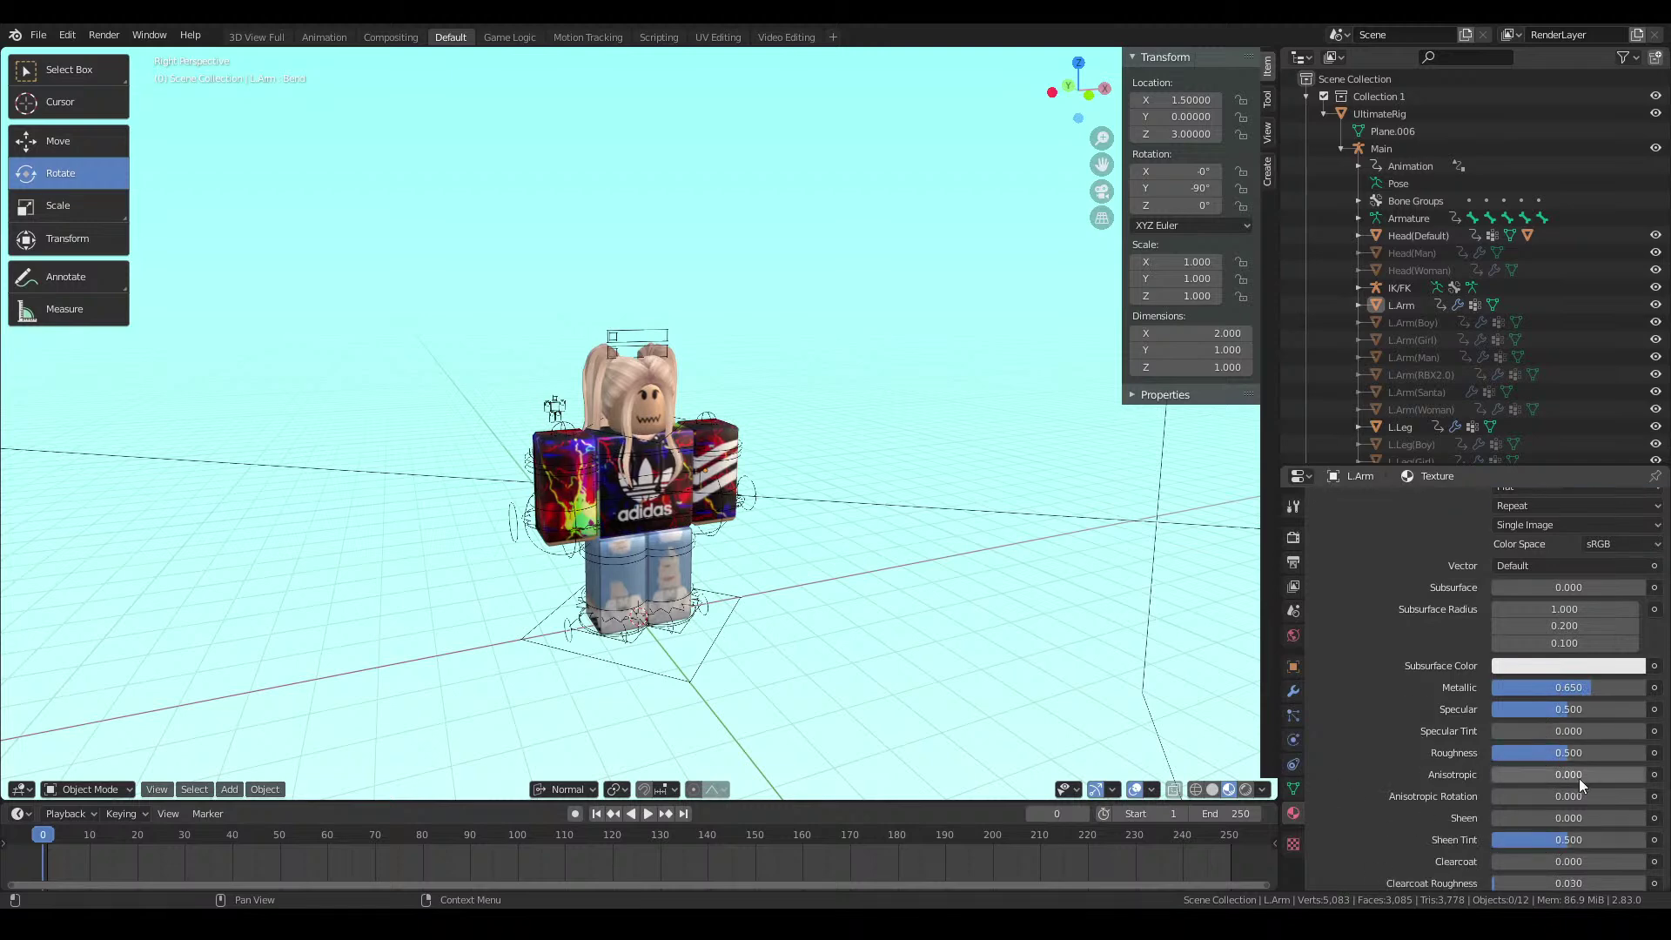
drag(1574, 751, 1548, 750)
key(ctrl+s)
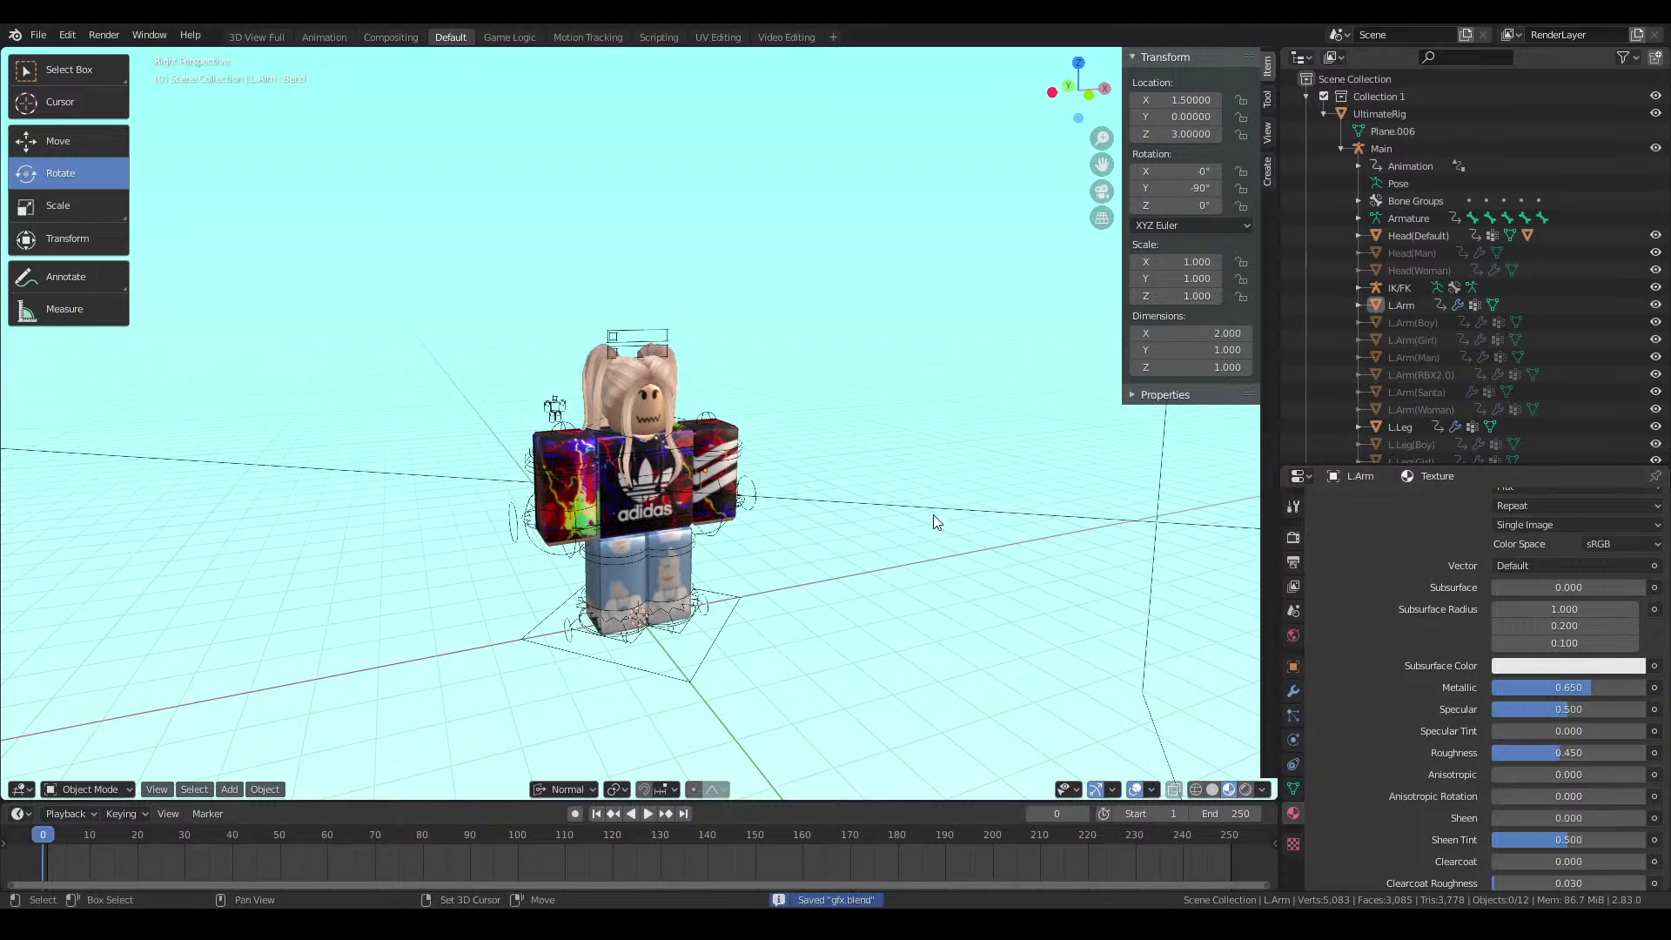
Examine the rig up close in rendered shading with overlays hidden
key(shift+grave)
key(w)
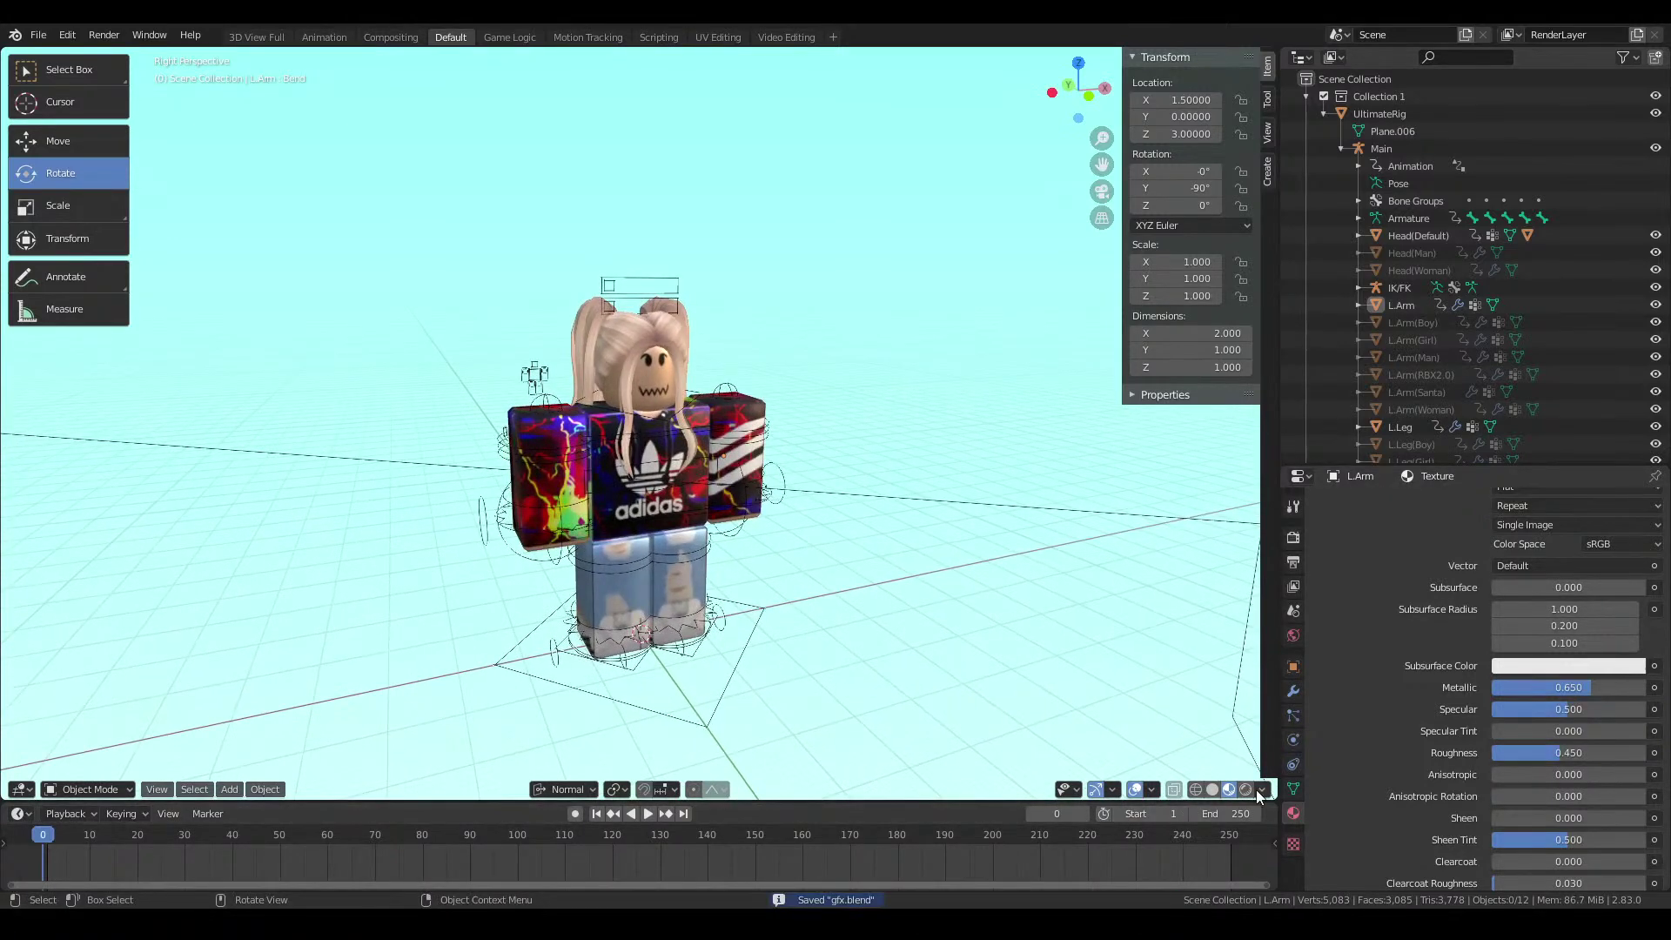
key(Return)
click(1244, 788)
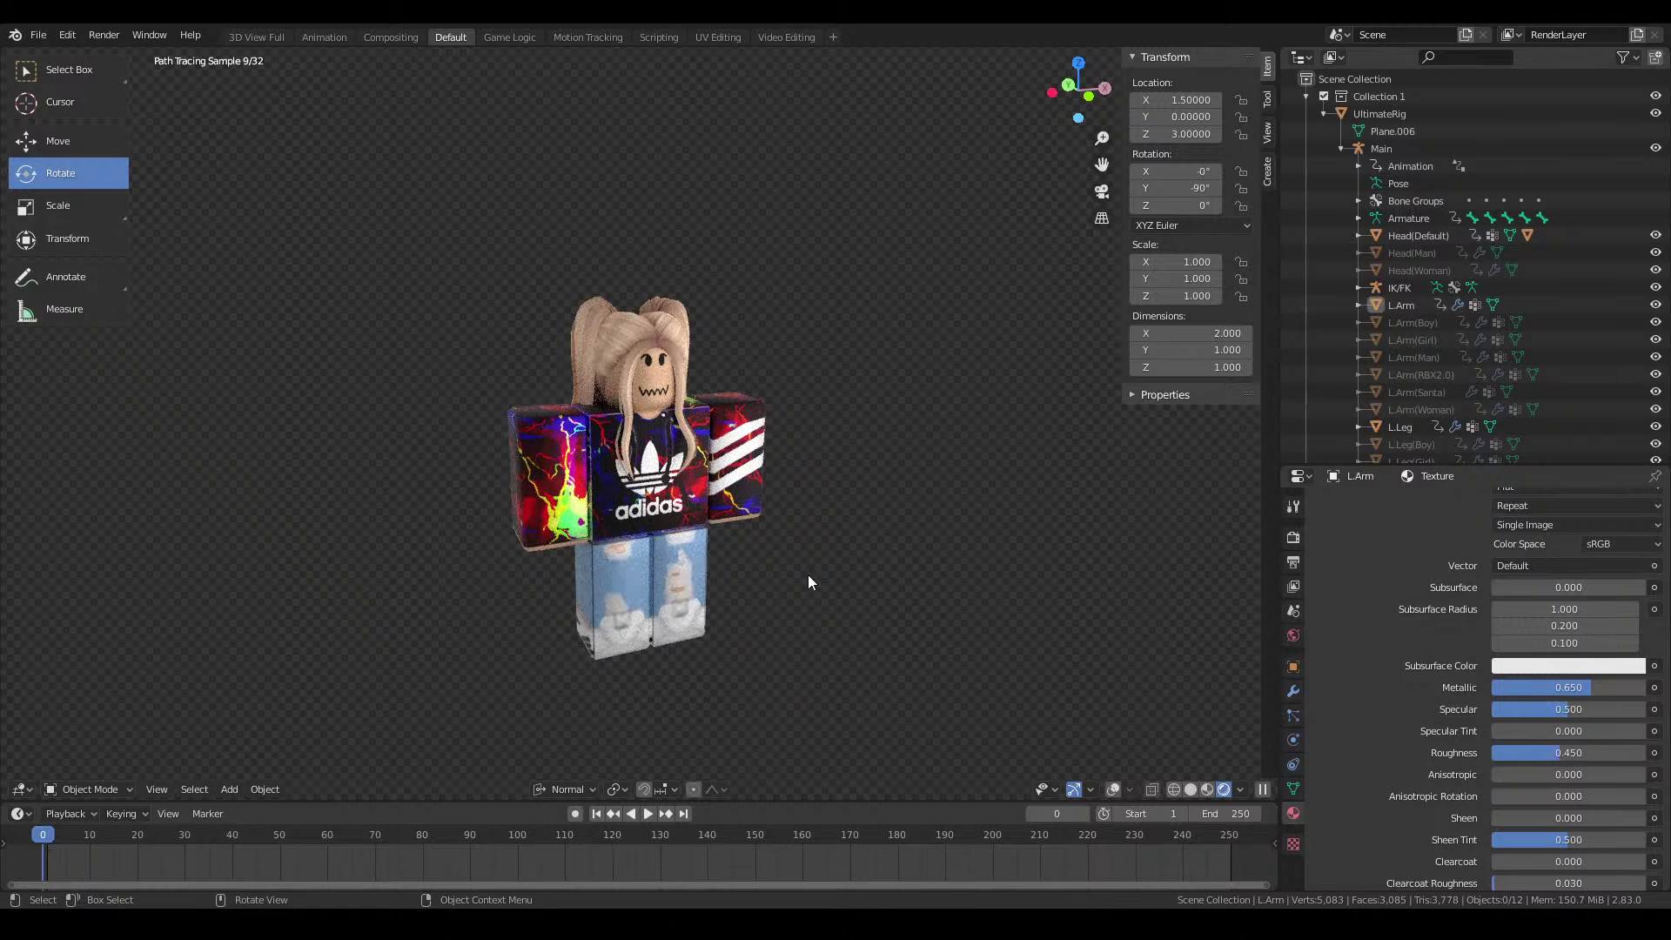
Set the world background color to black, restore material preview with overlays, and save the scene file
click(1294, 635)
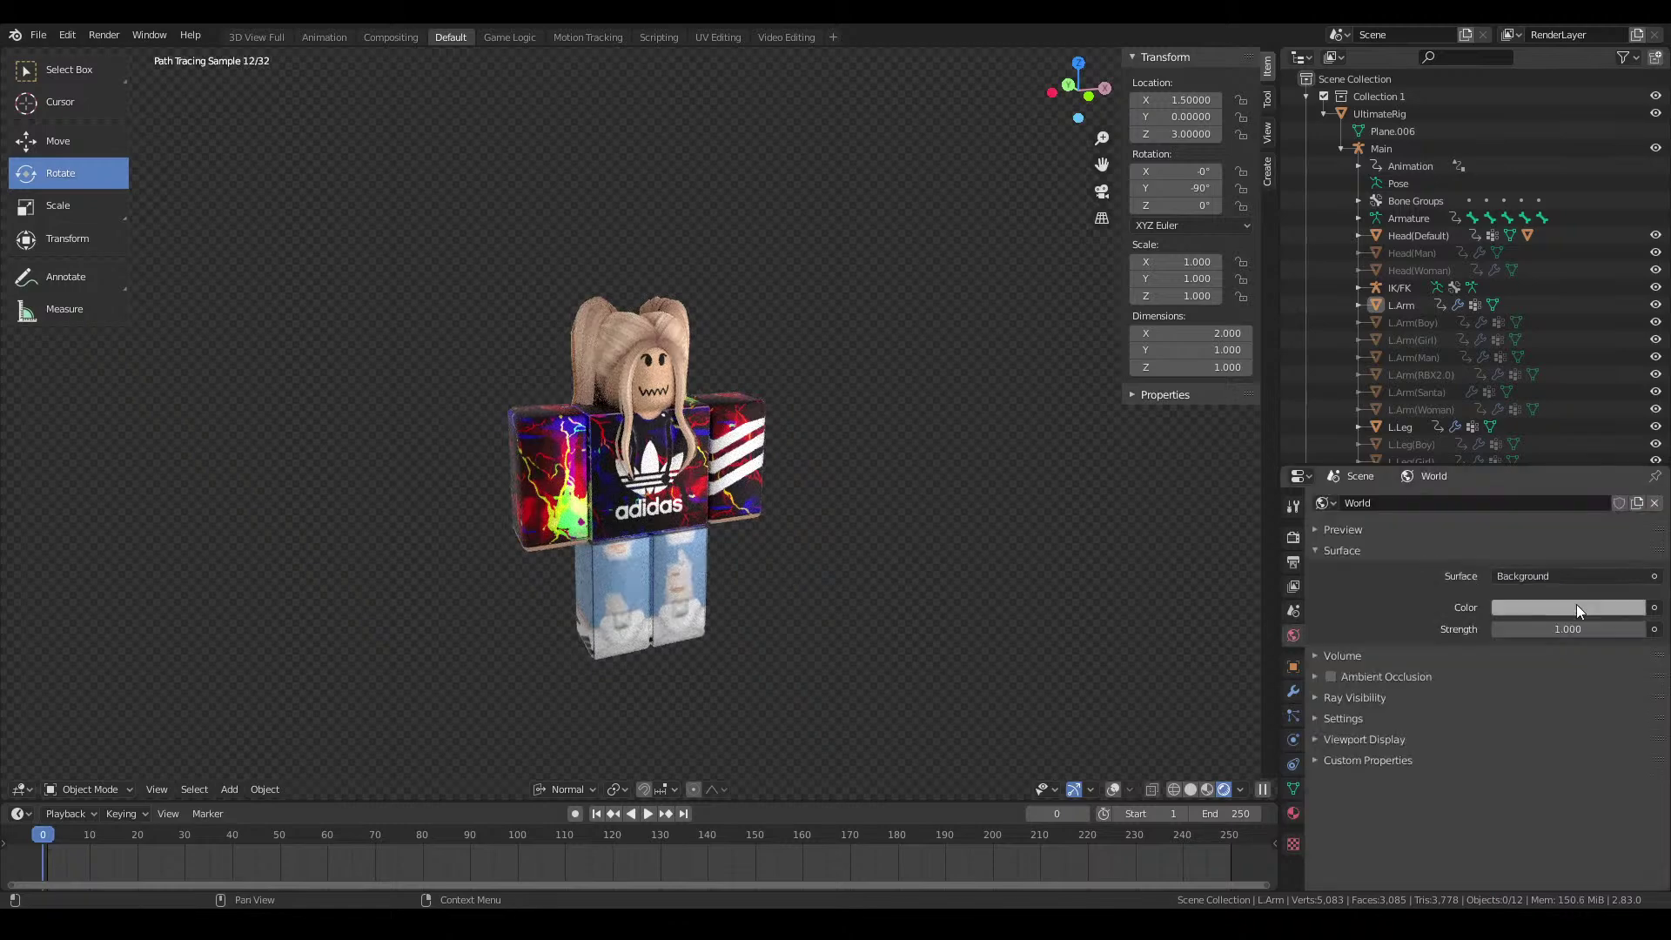
click(1575, 604)
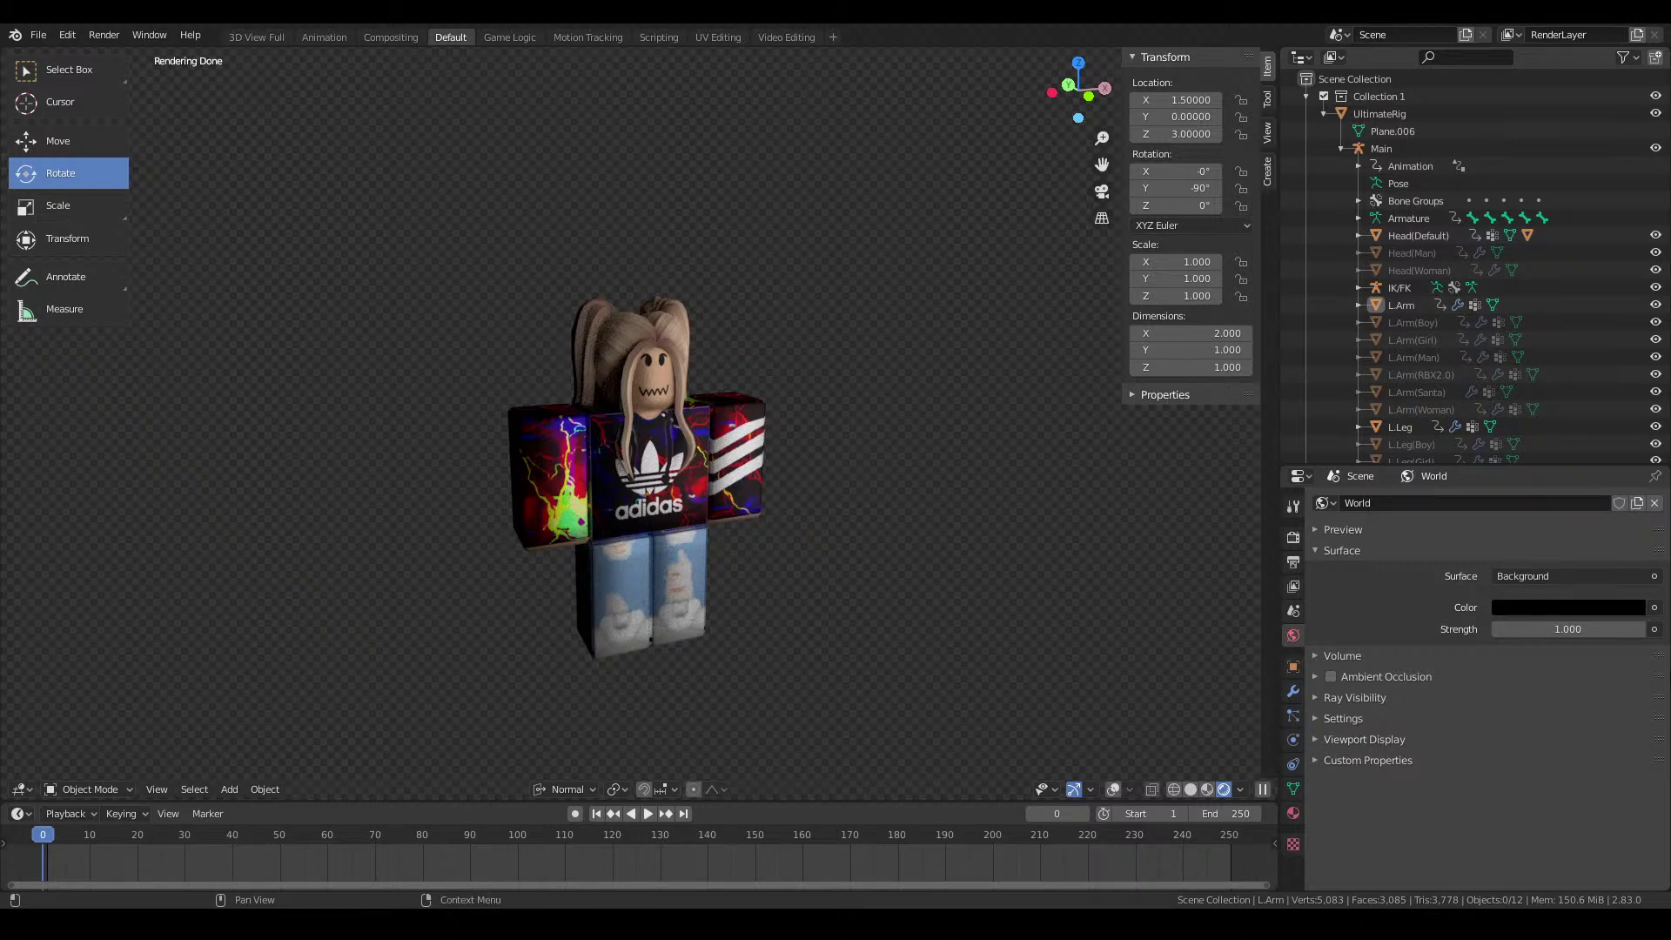
click(1538, 607)
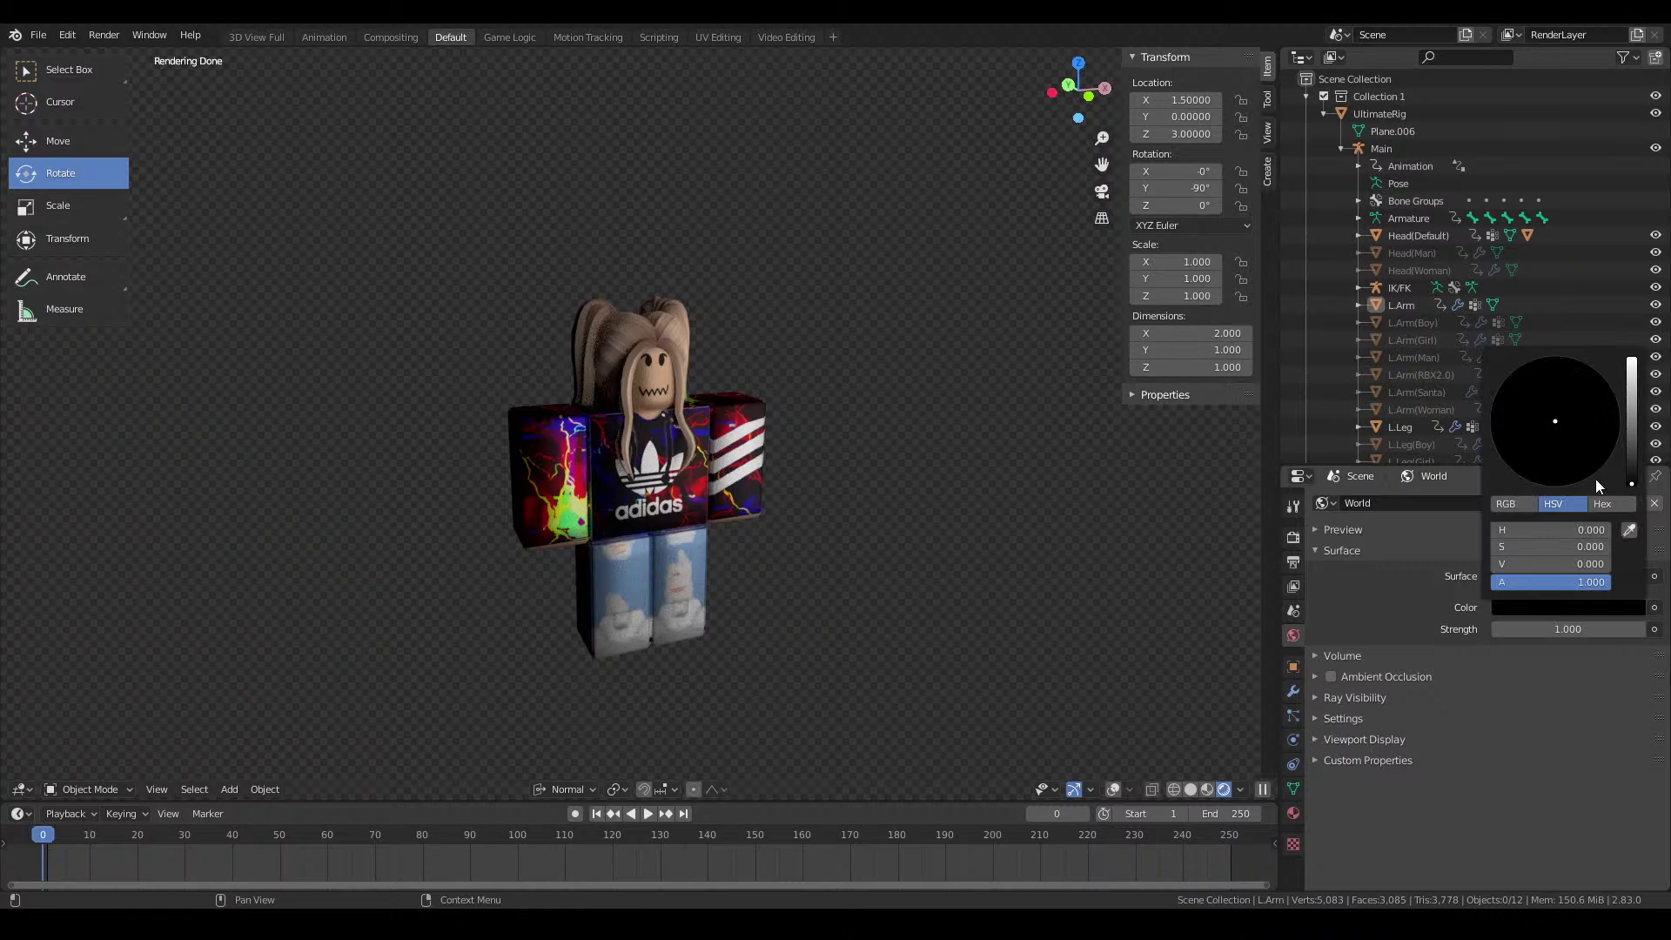
click(1207, 789)
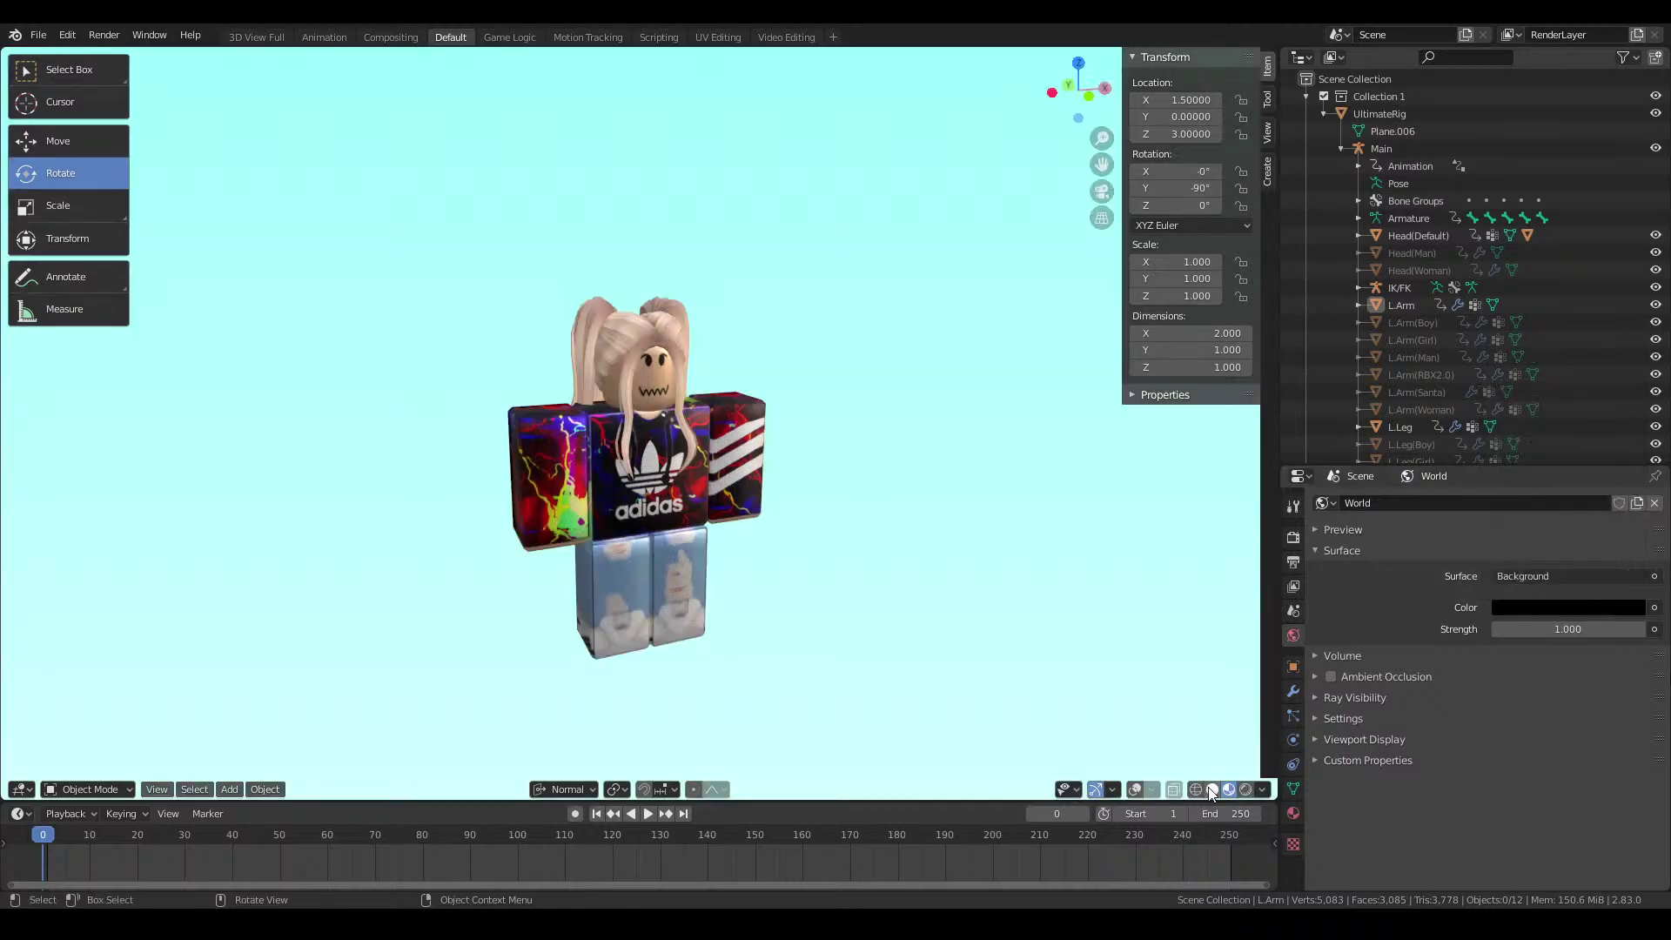
click(1143, 792)
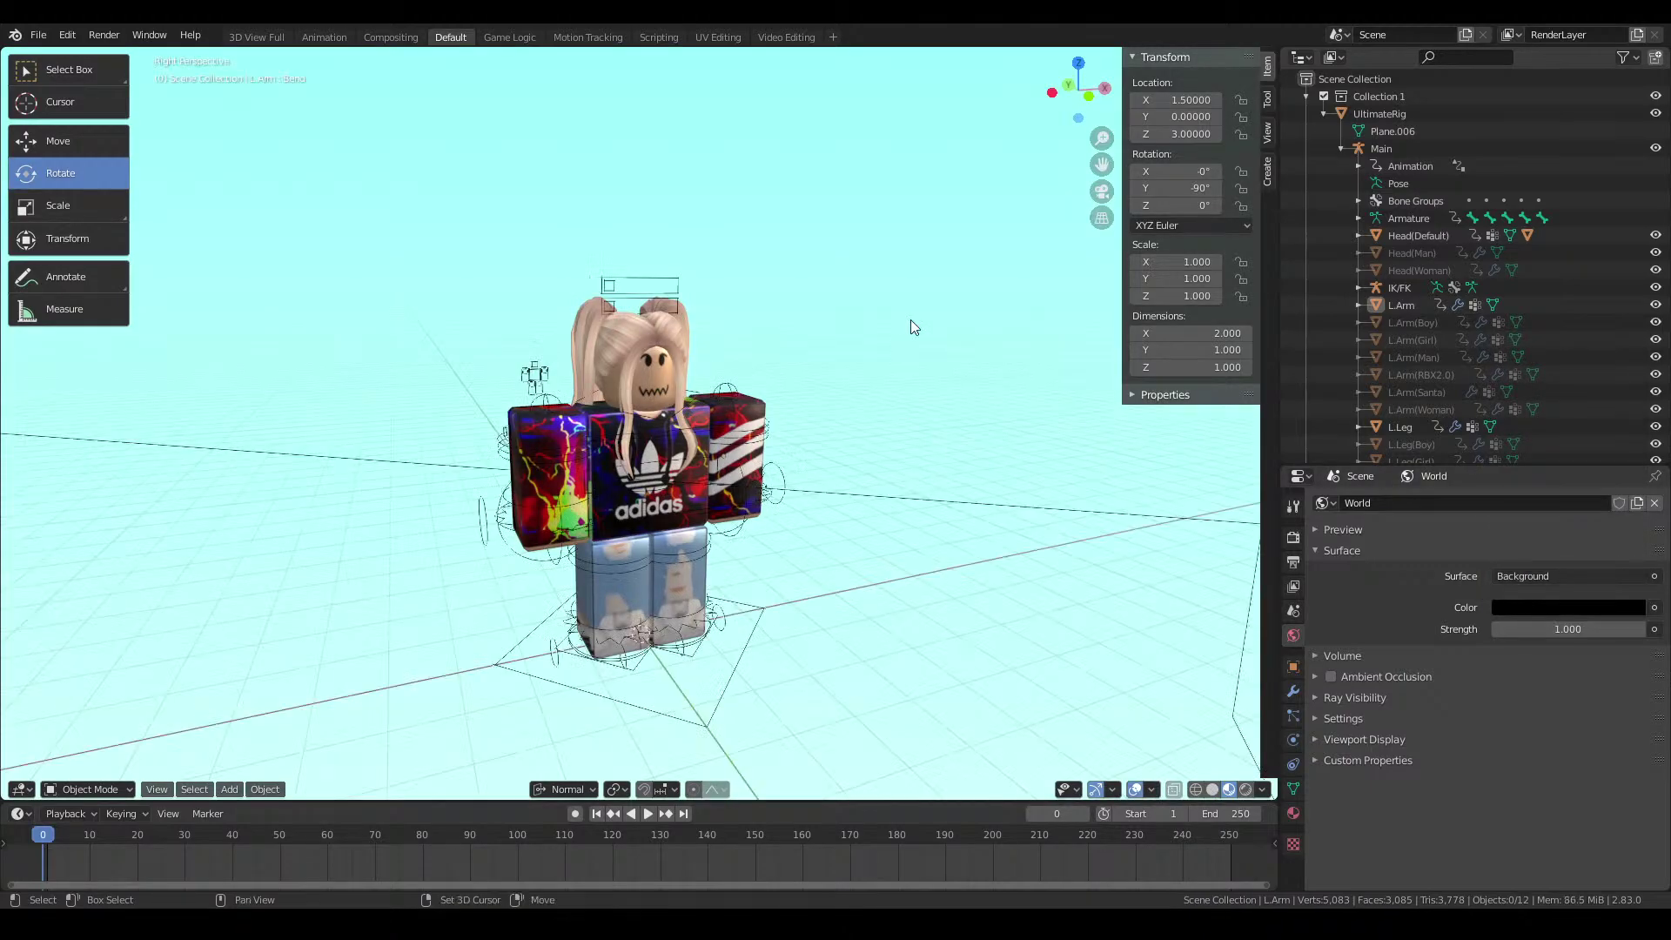
key(shift+grave)
key(w)
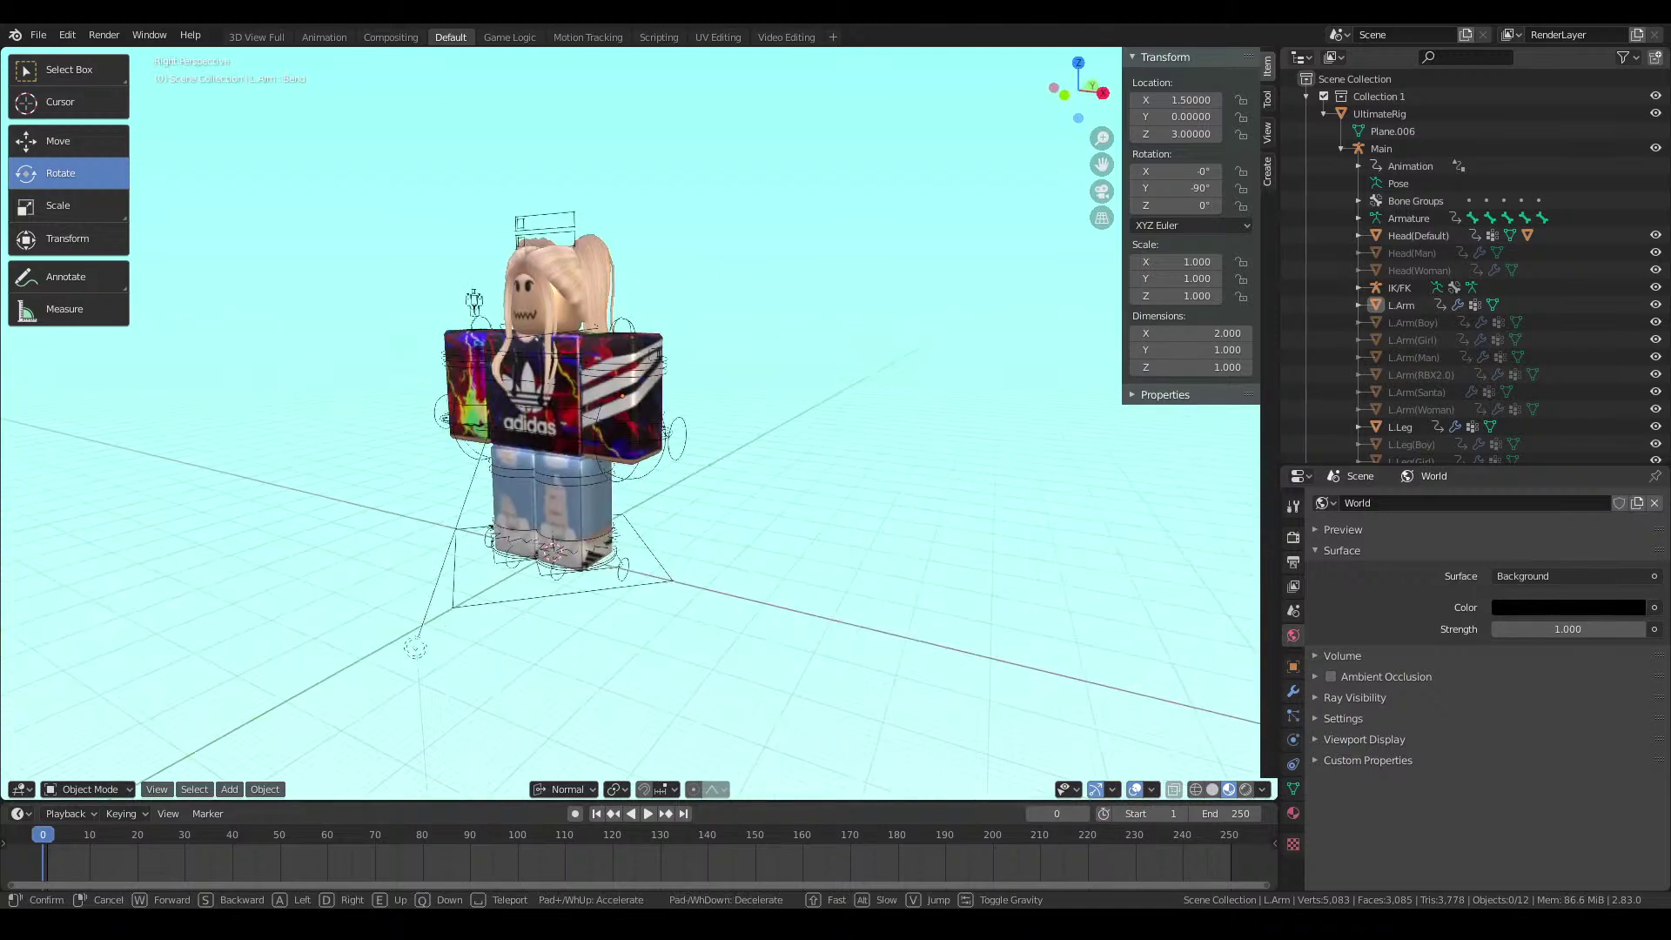
key(s)
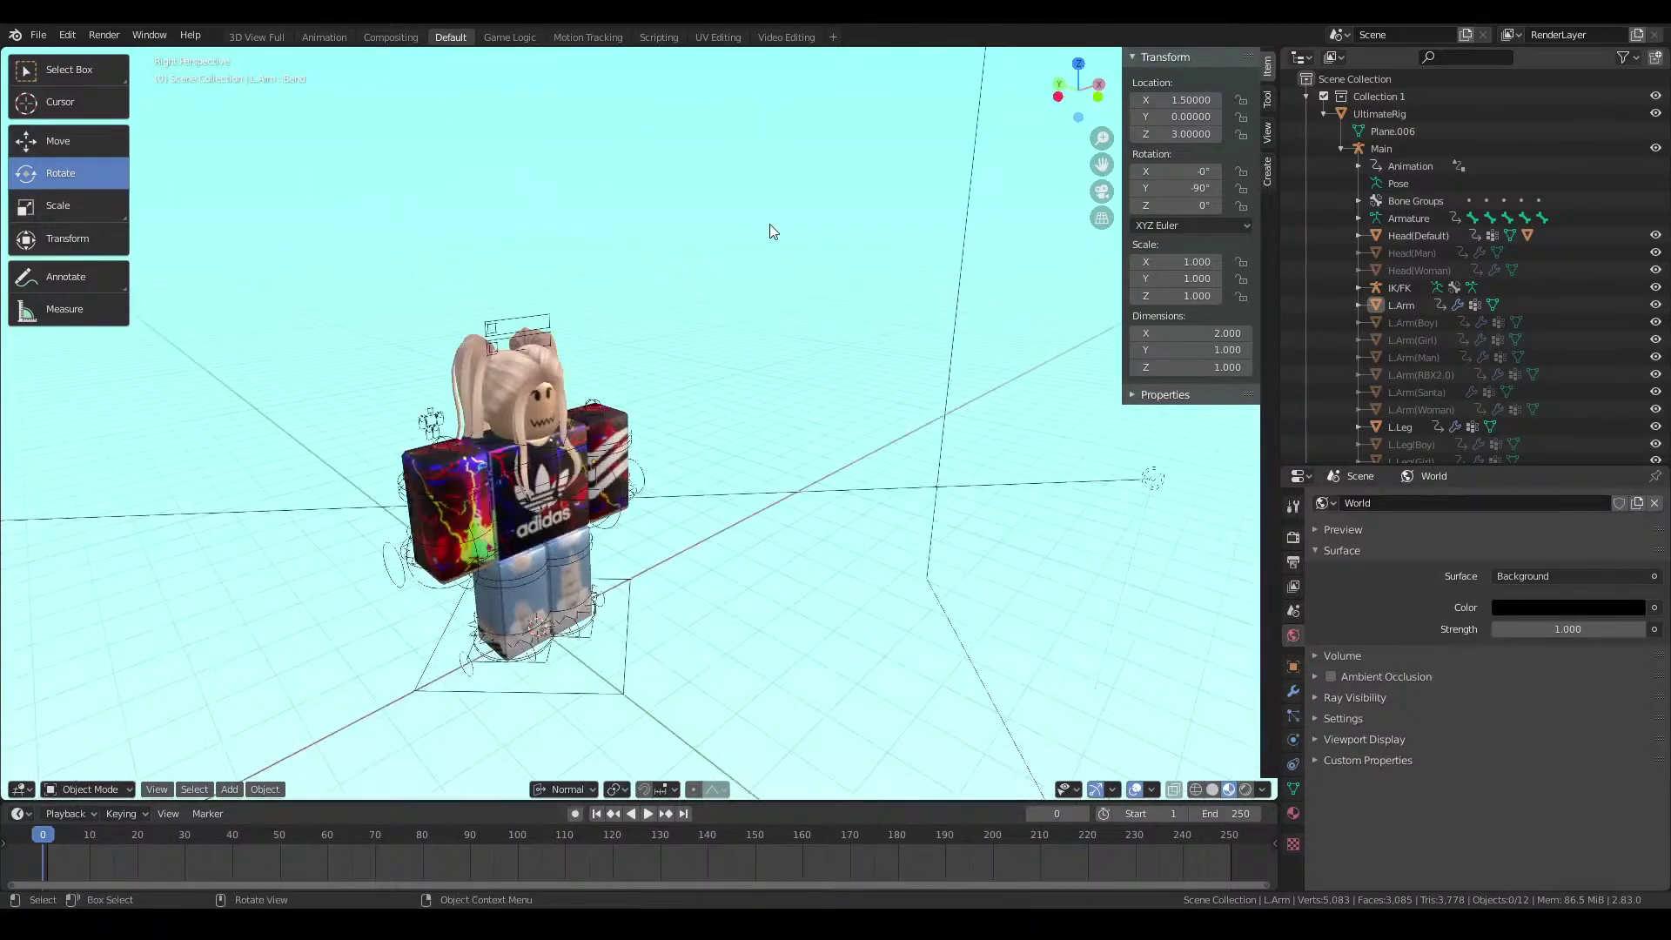
key(ctrl+s)
key(d)
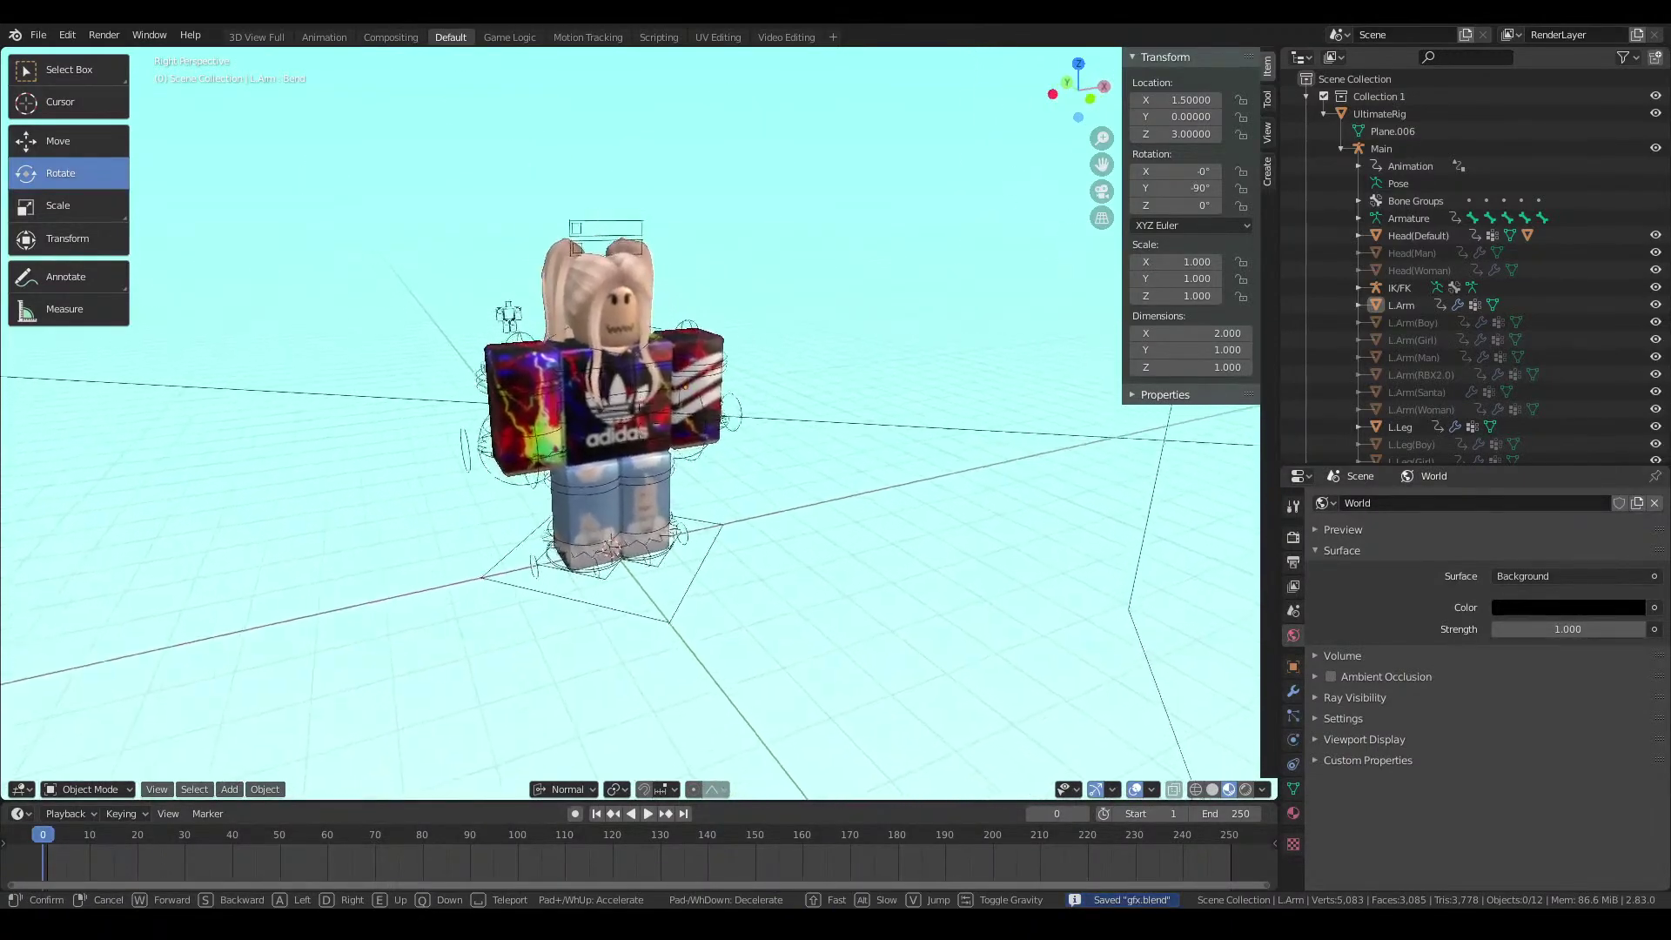
click(370, 502)
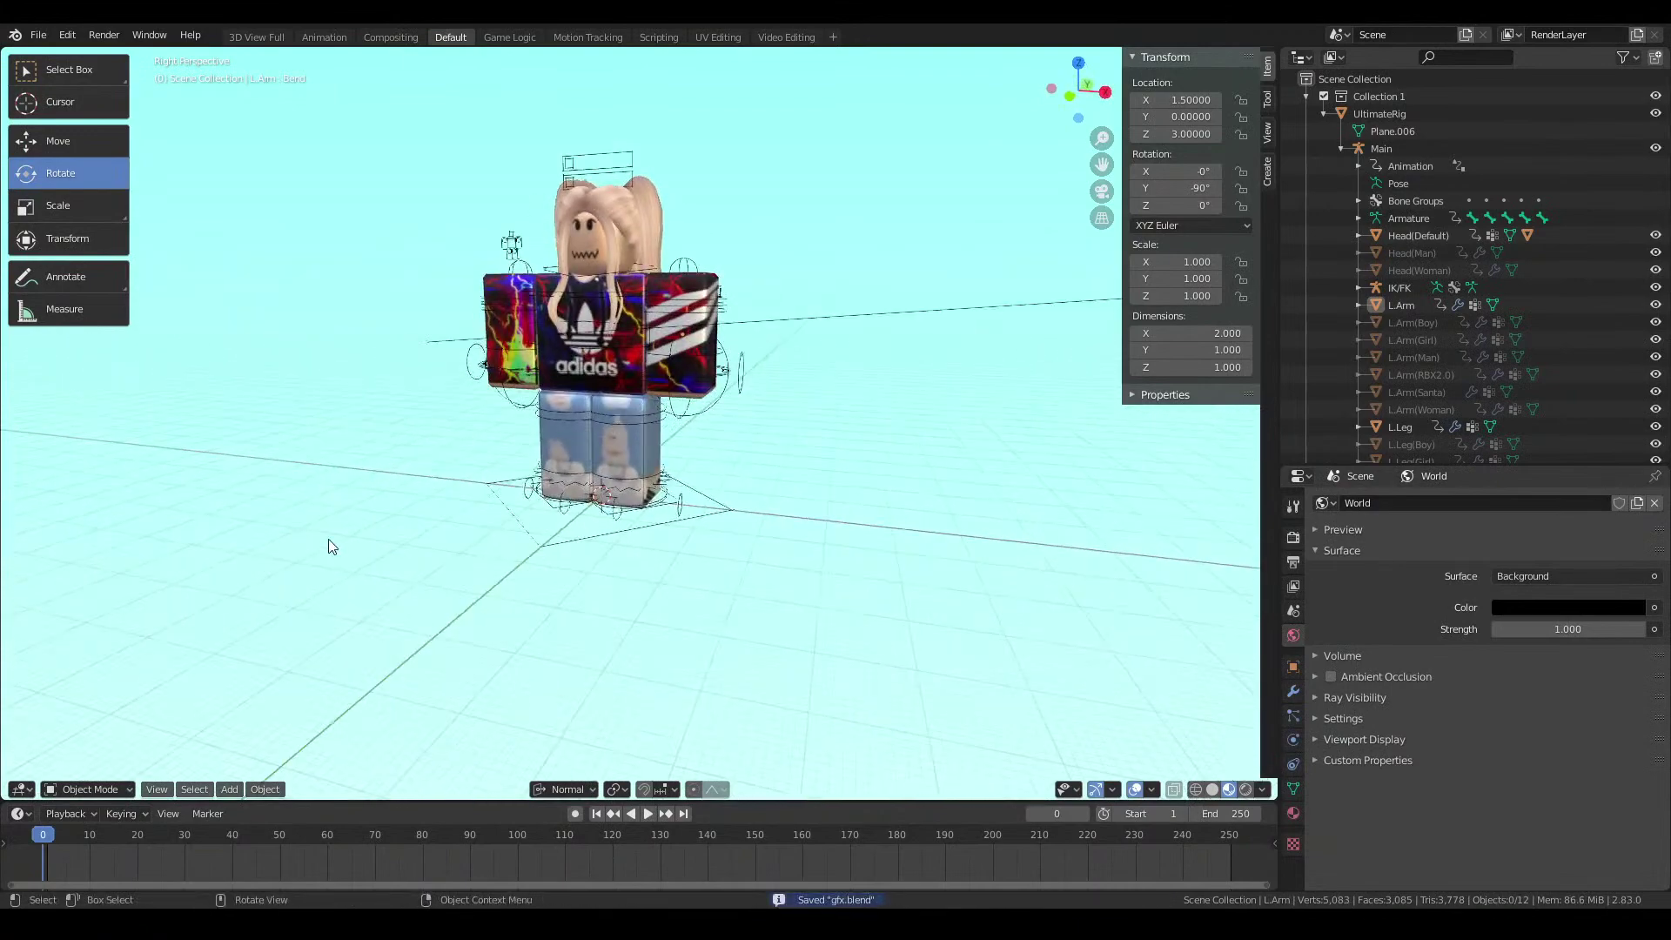
key(shift+a)
key(shift+grave)
key(s)
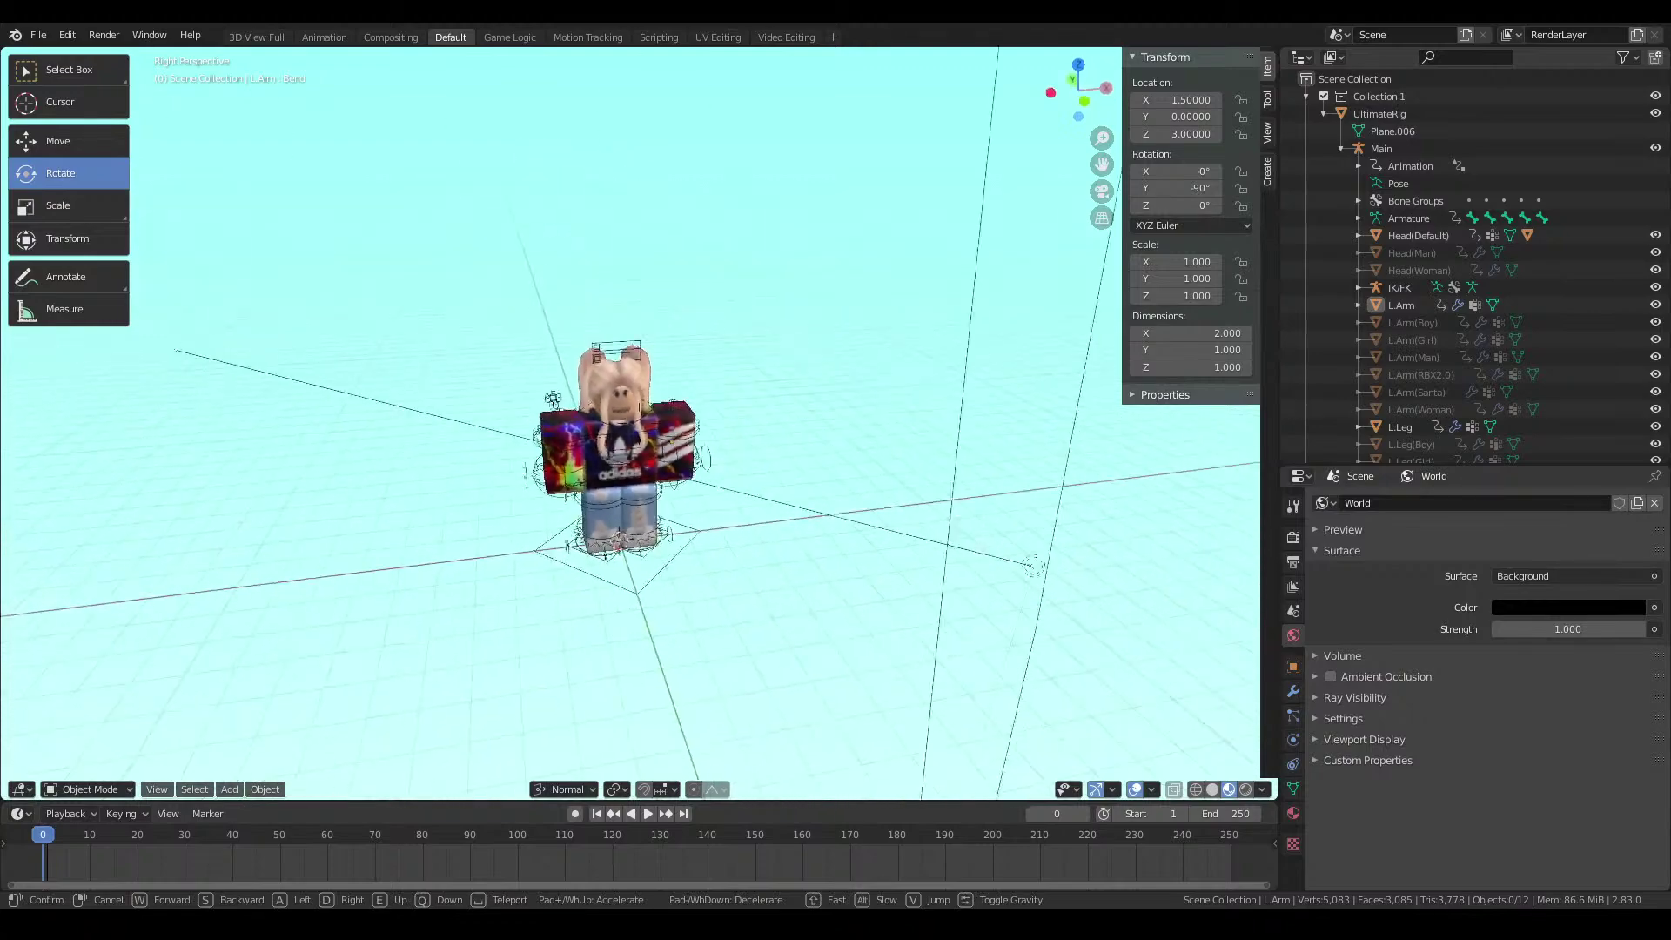
key(w)
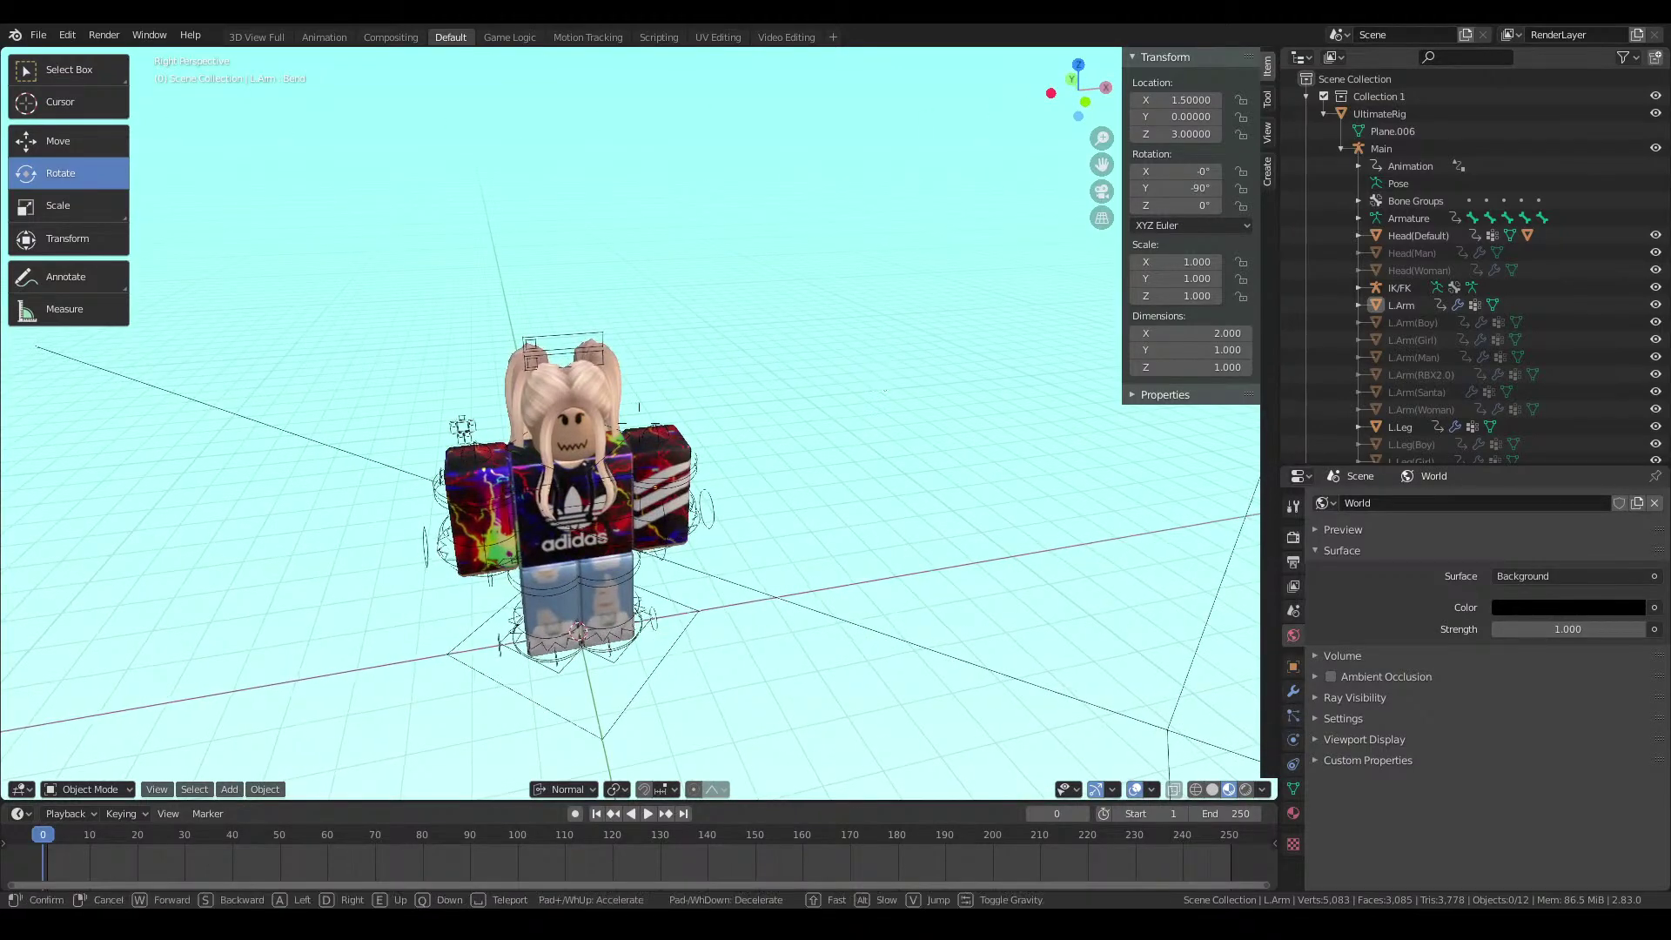
key(s)
click(639, 424)
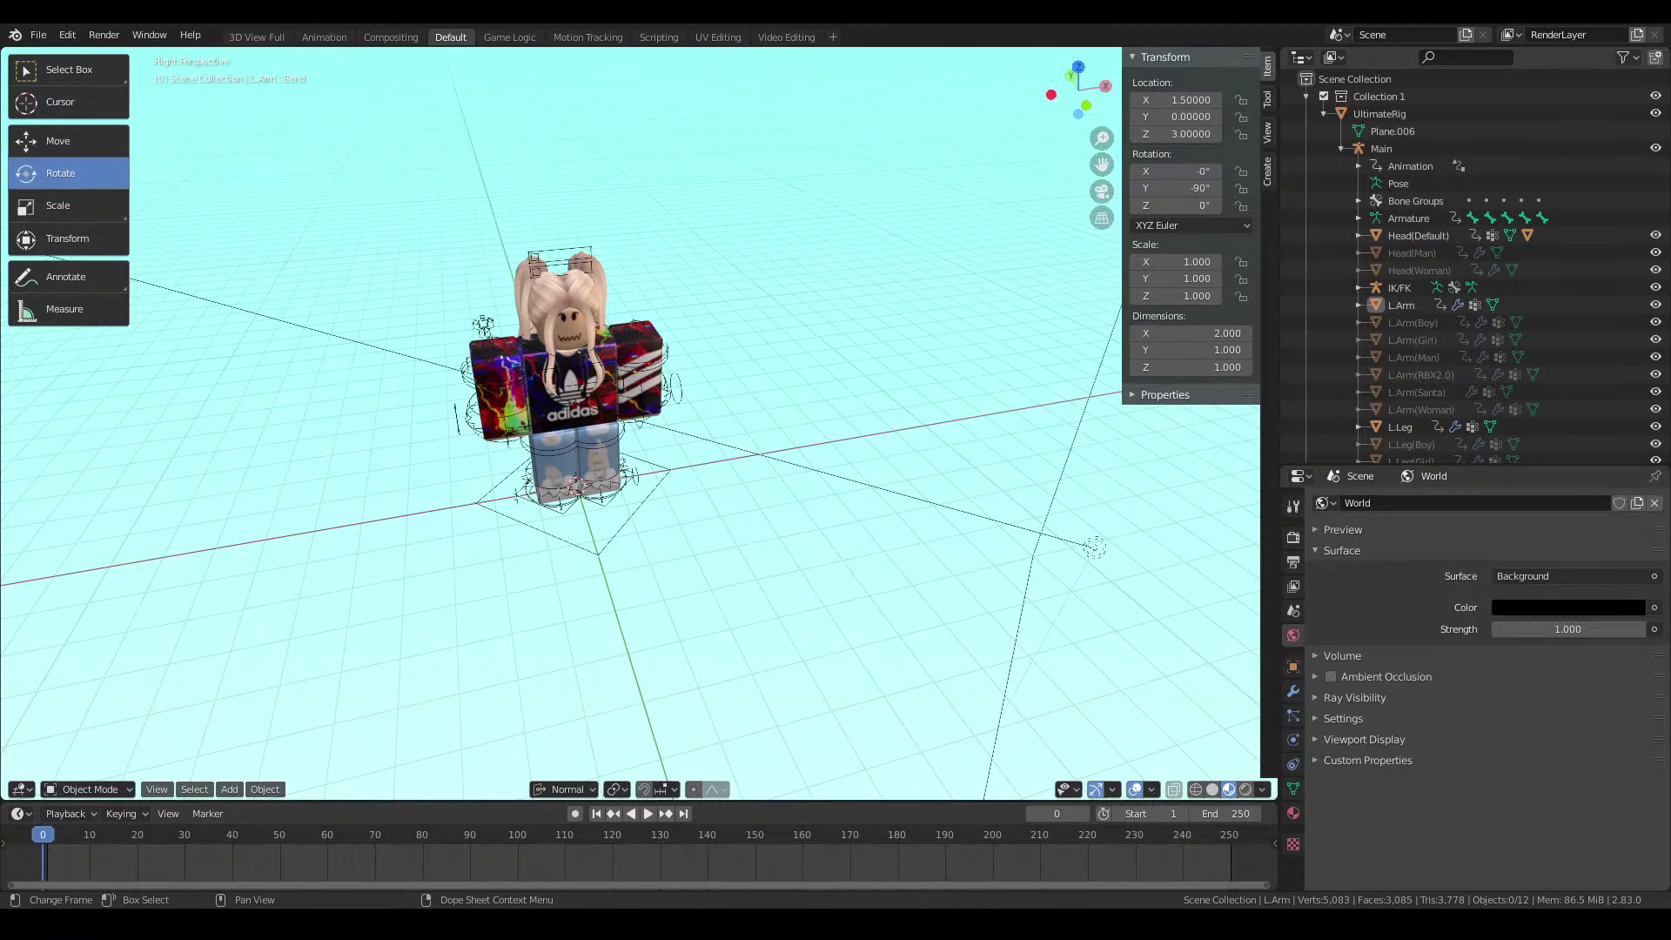
Paste the copied second avatar and its rig into the scene
key(shift+grave)
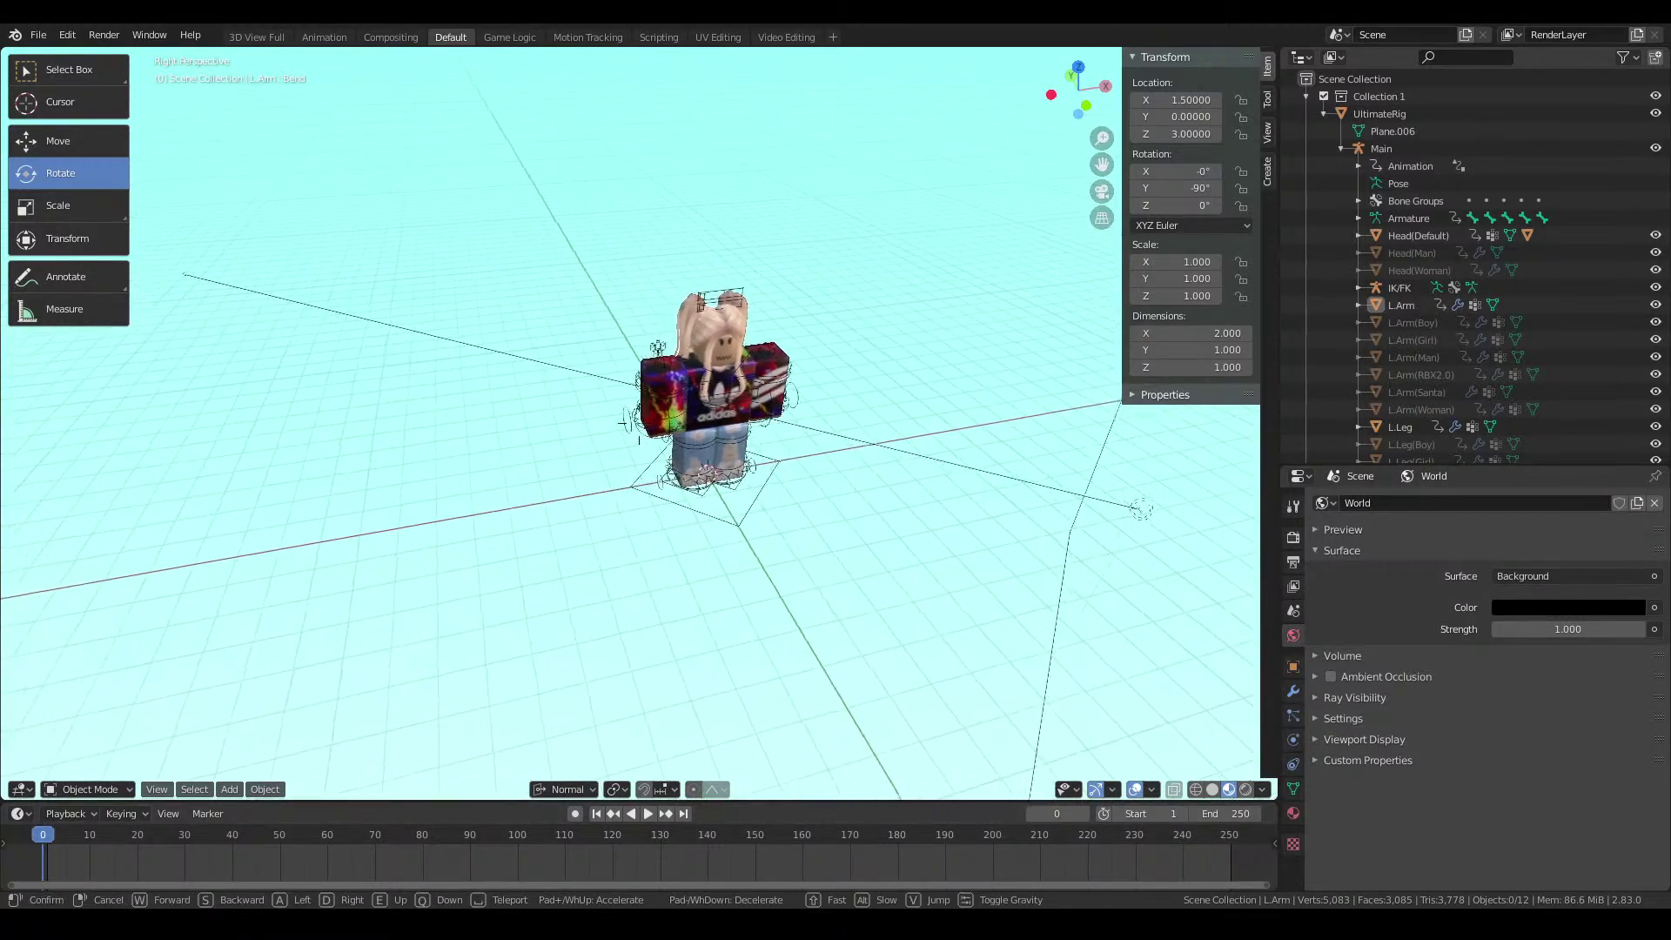
key(a)
click(778, 372)
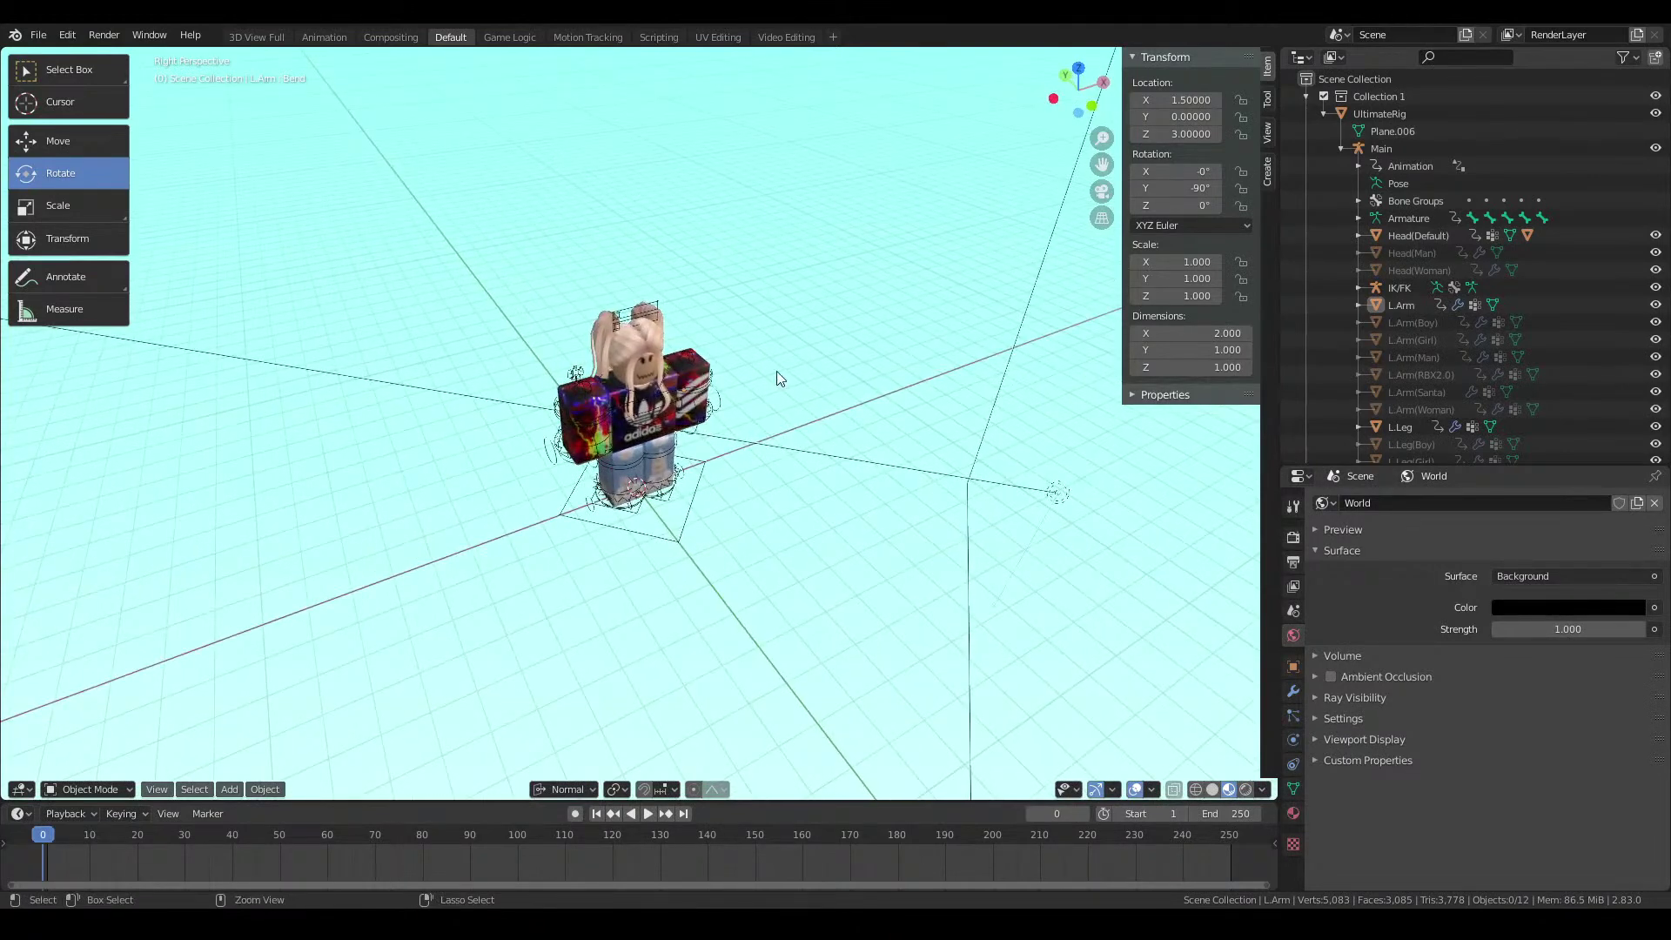
key(ctrl+v)
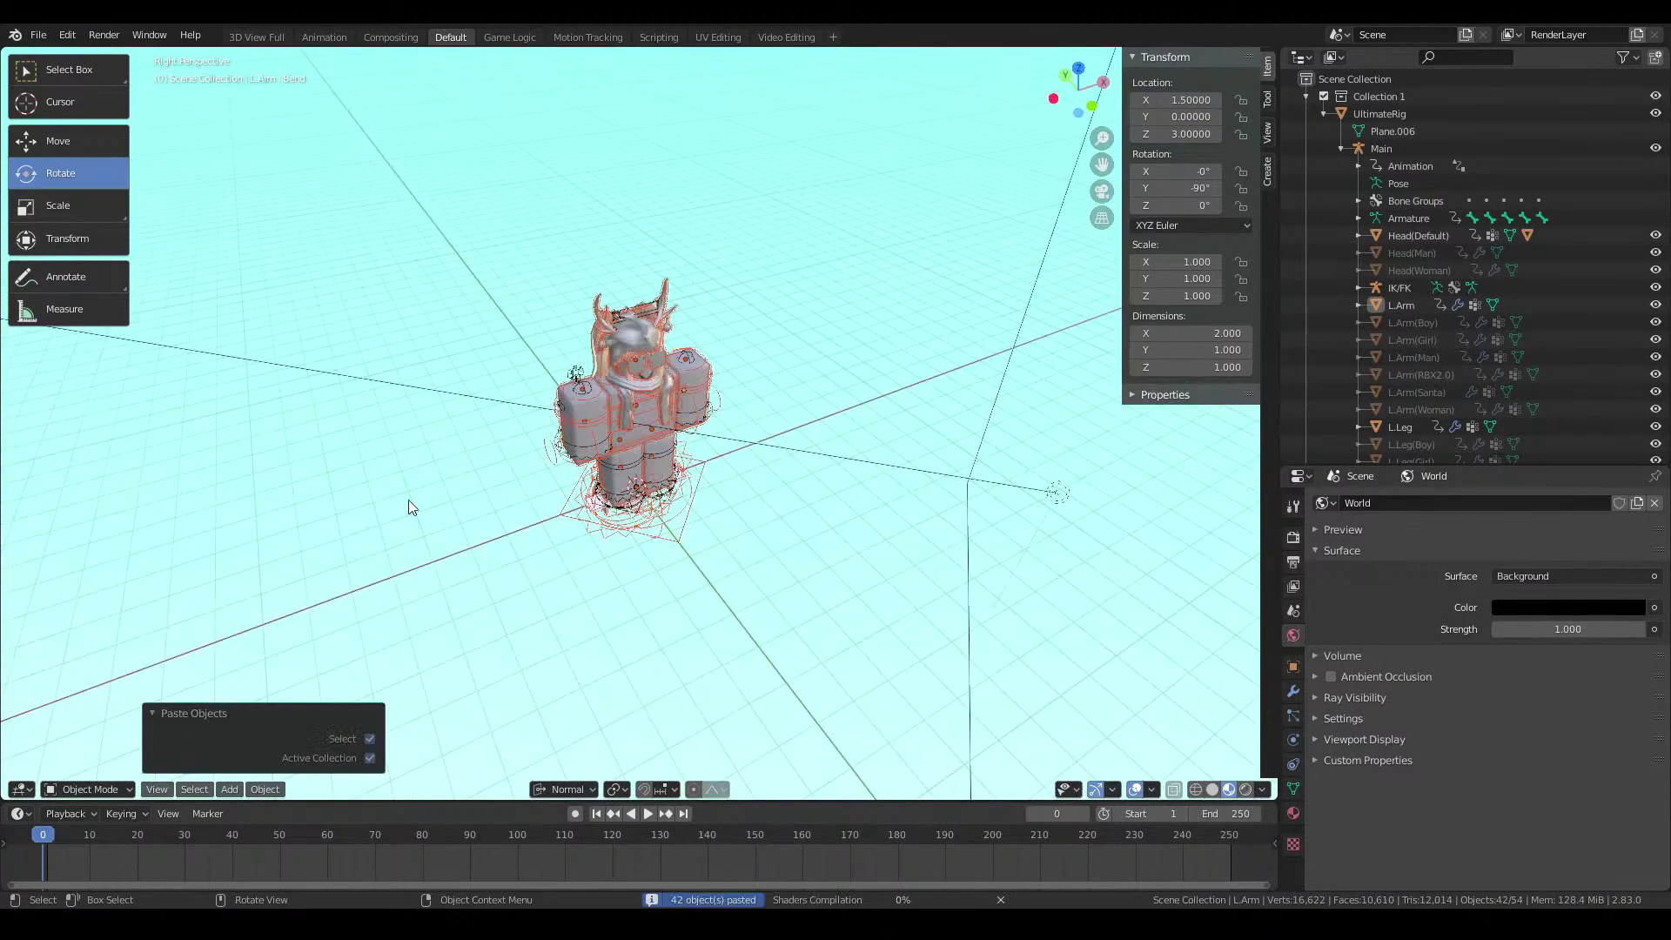
Move the pasted avatar and rig about 5.11 along the antlers' local X axis, beside the first rig
click(12, 143)
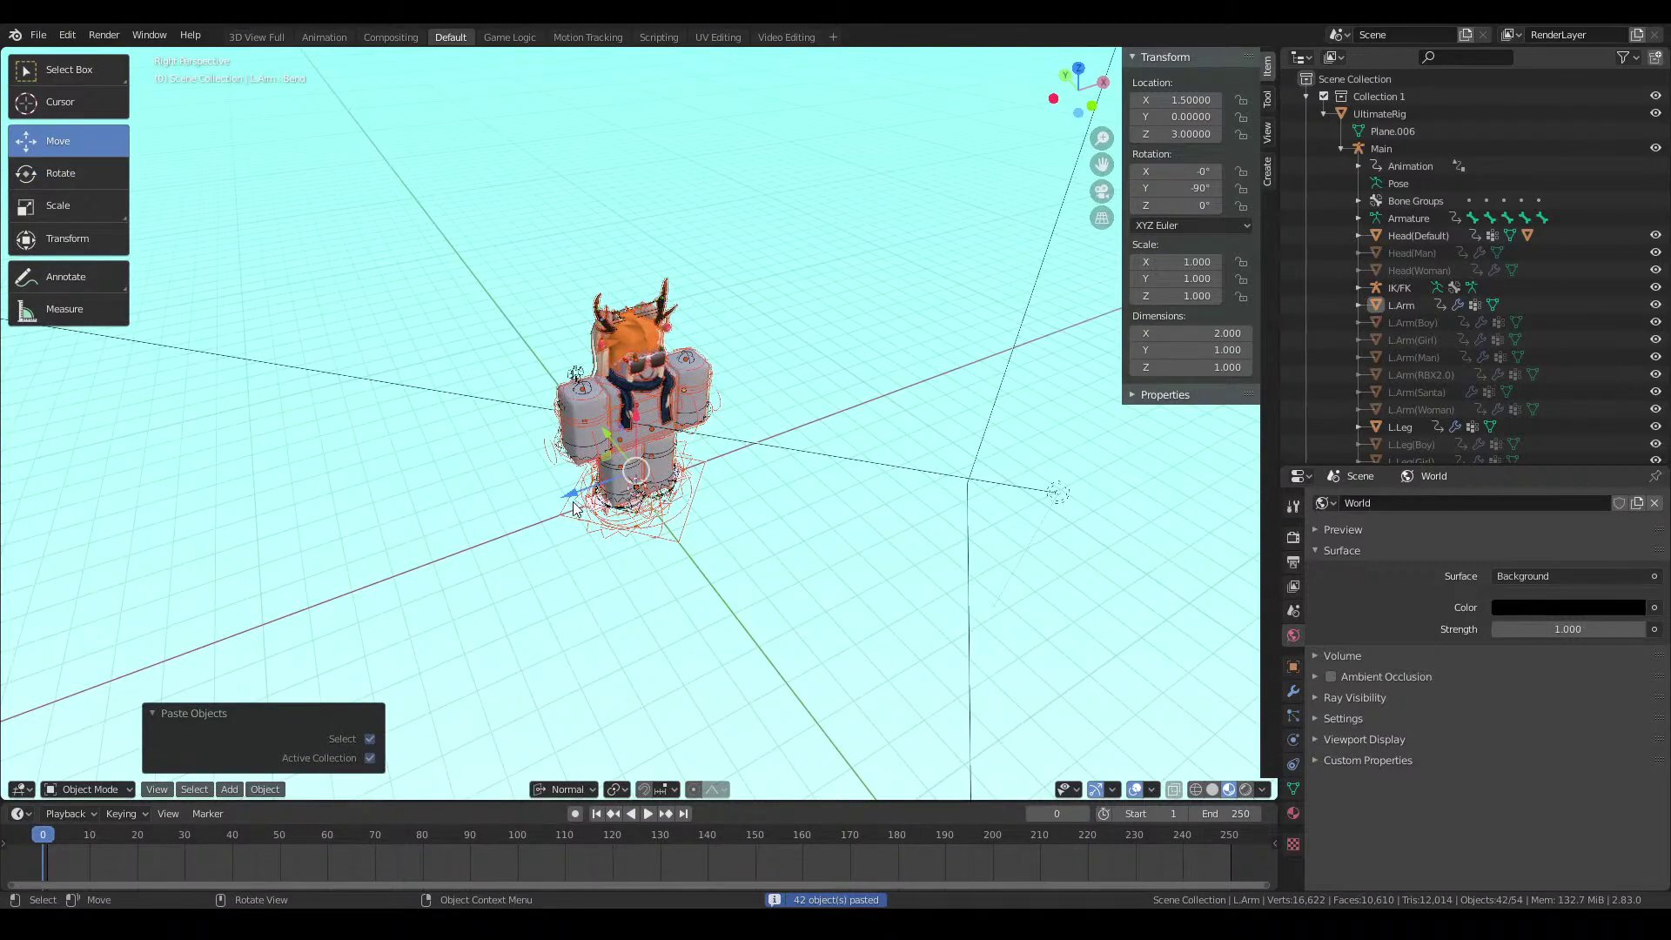
drag(571, 488, 338, 523)
key(ctrl+z)
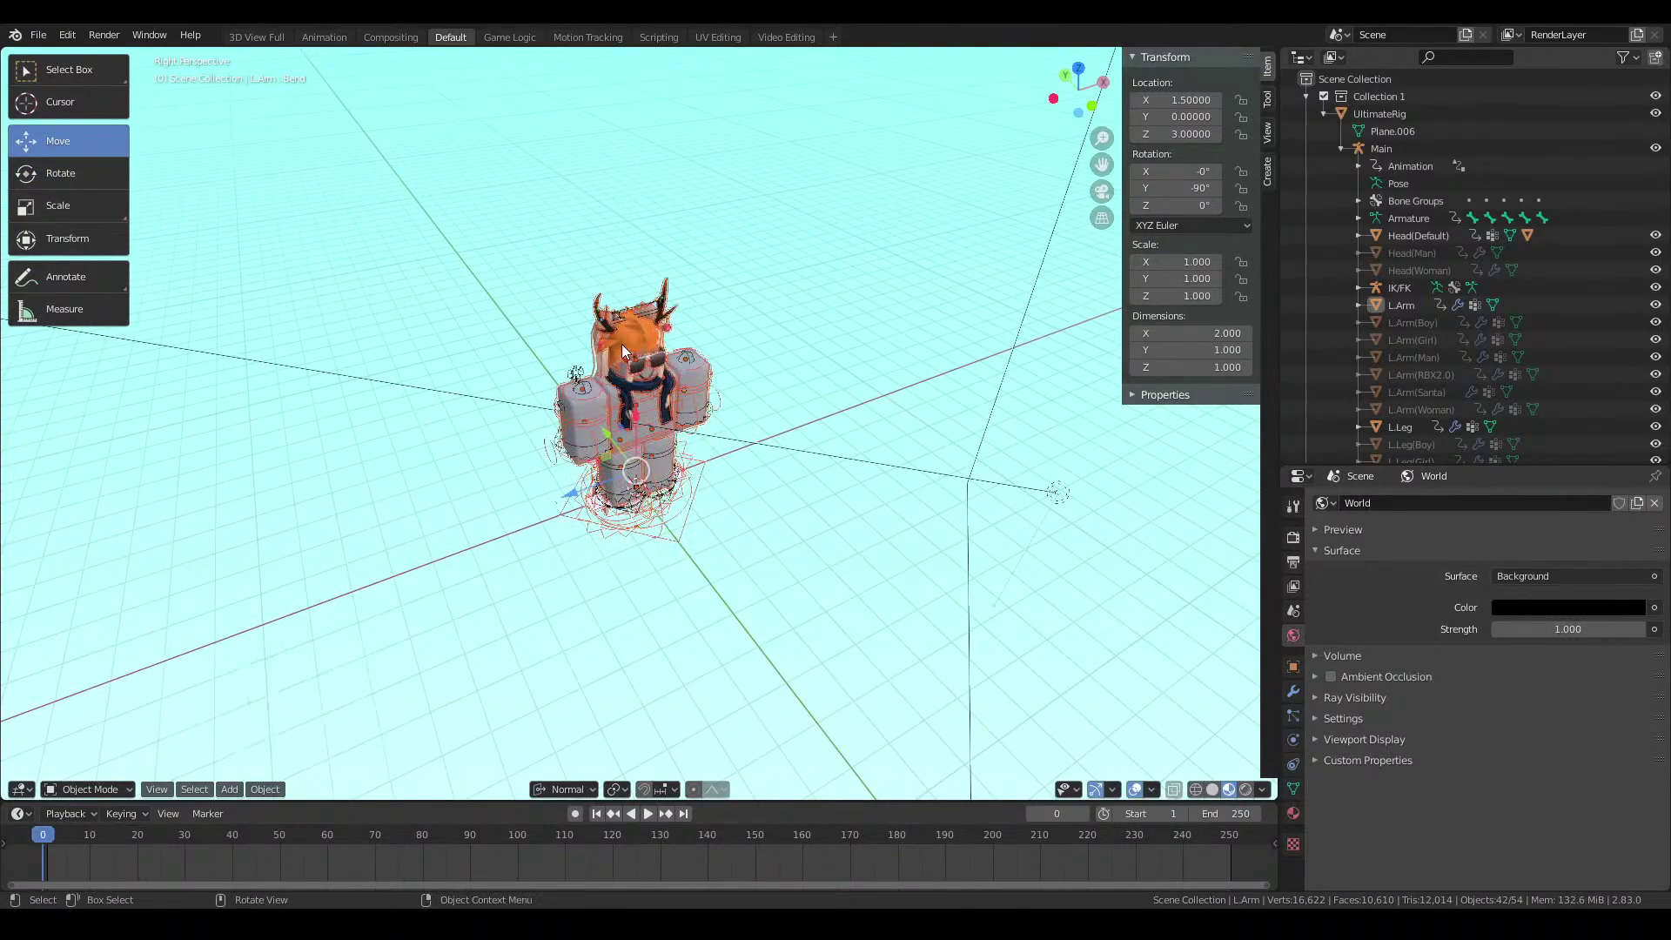
click(602, 292)
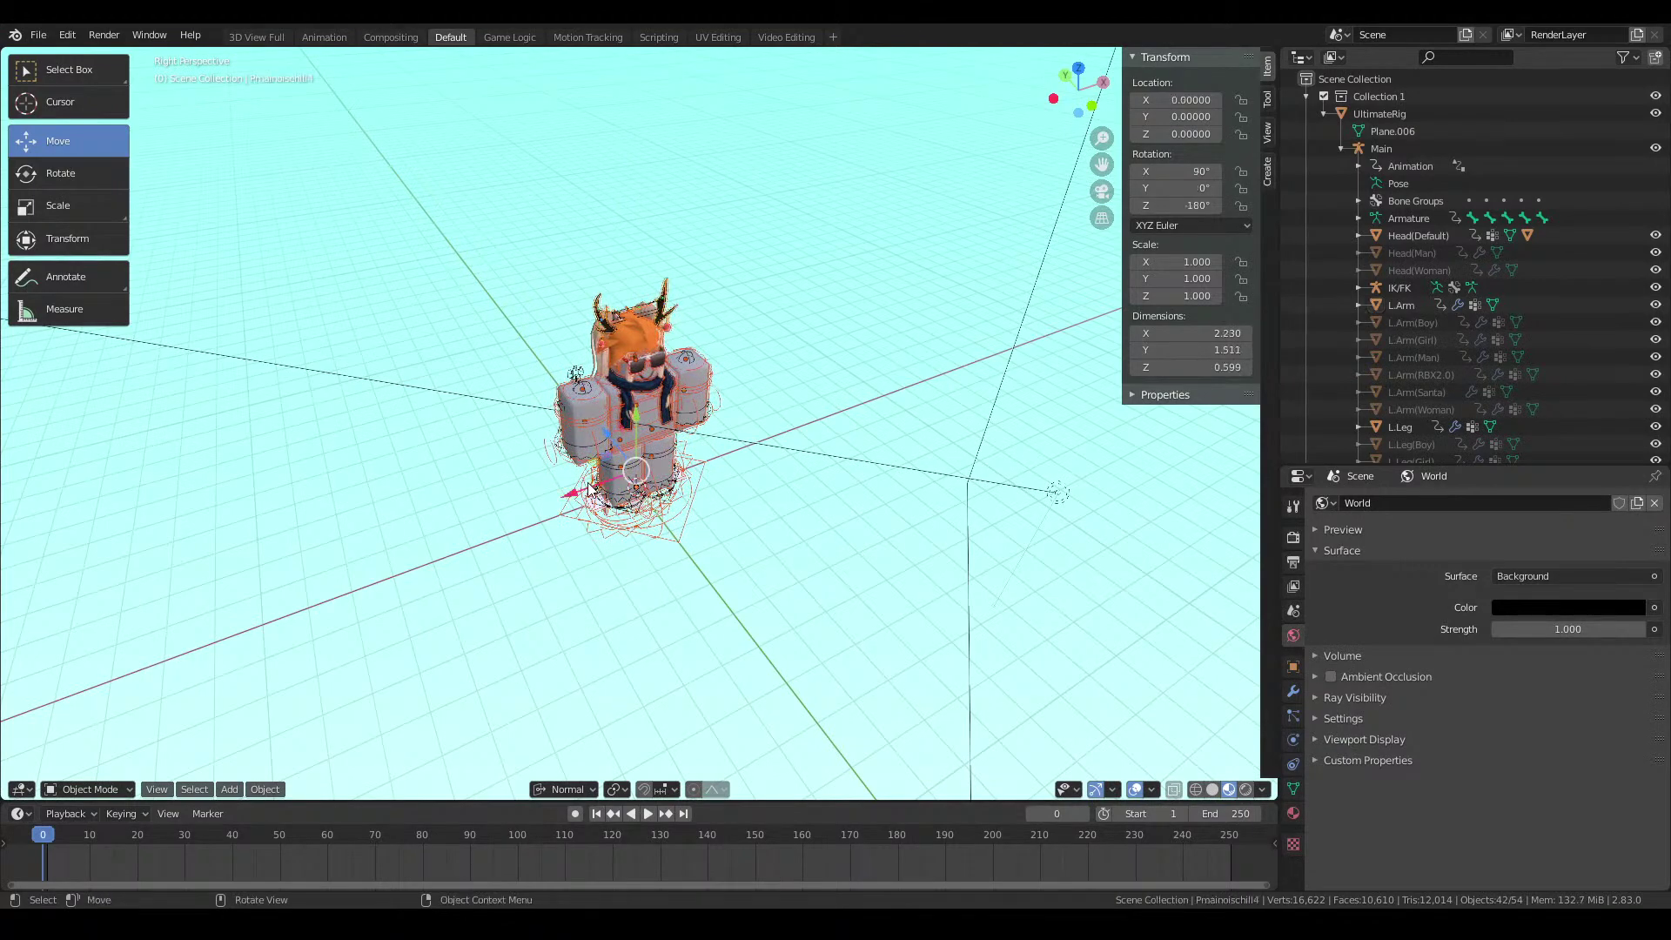
drag(589, 490, 378, 534)
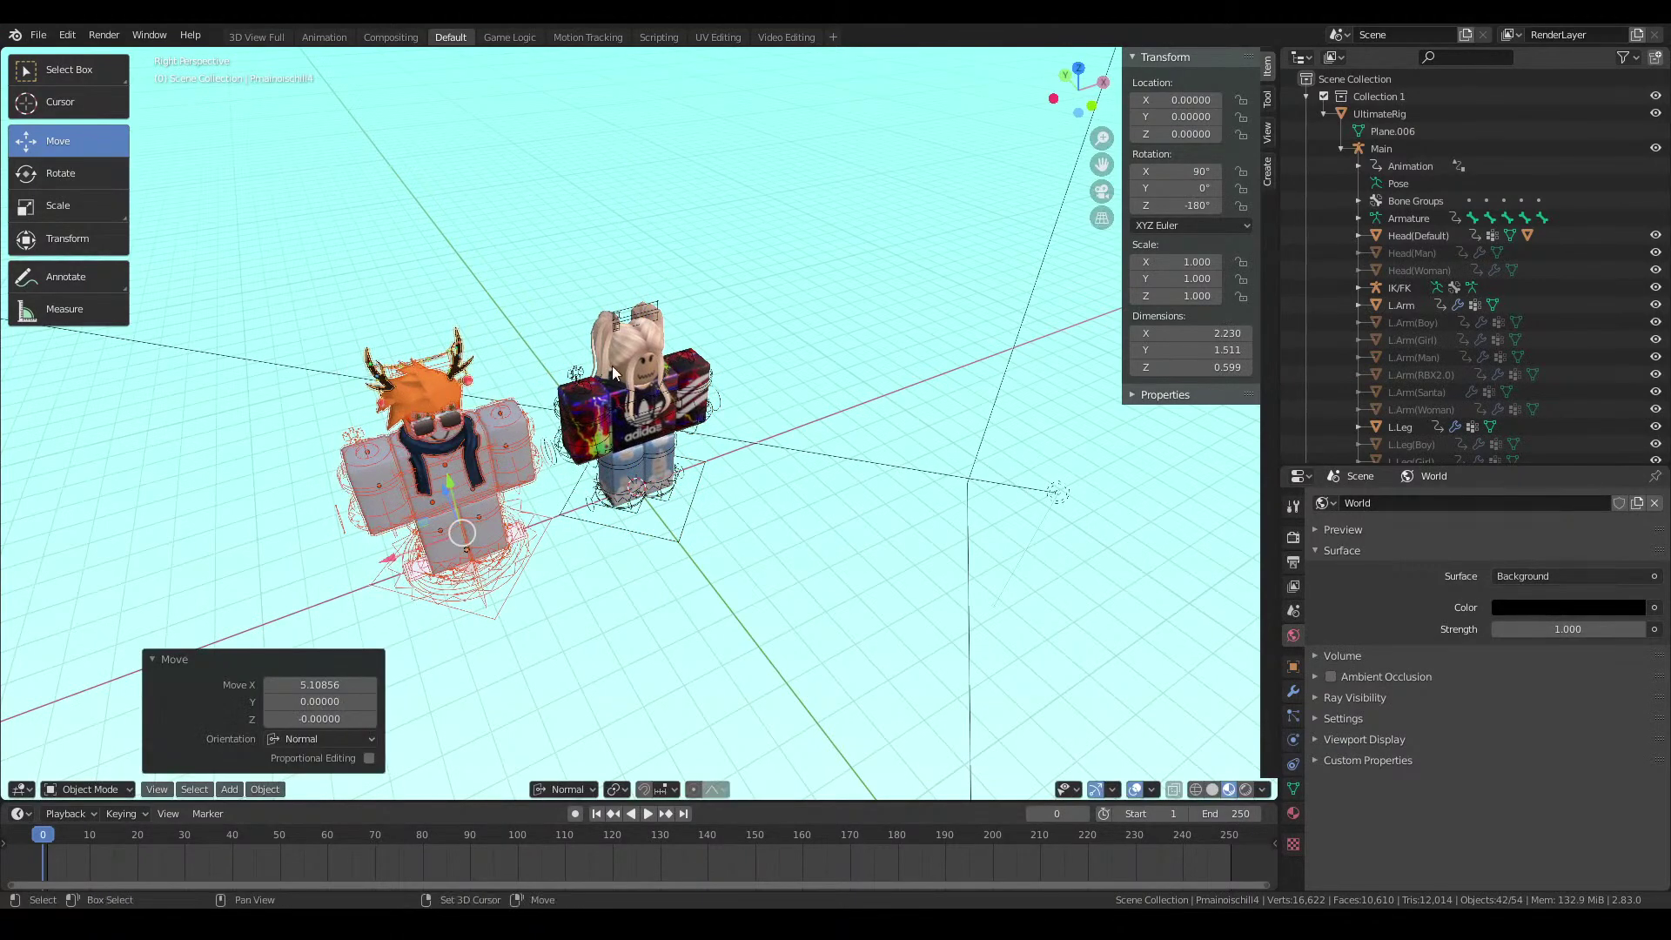
key(shift+grave)
key(w)
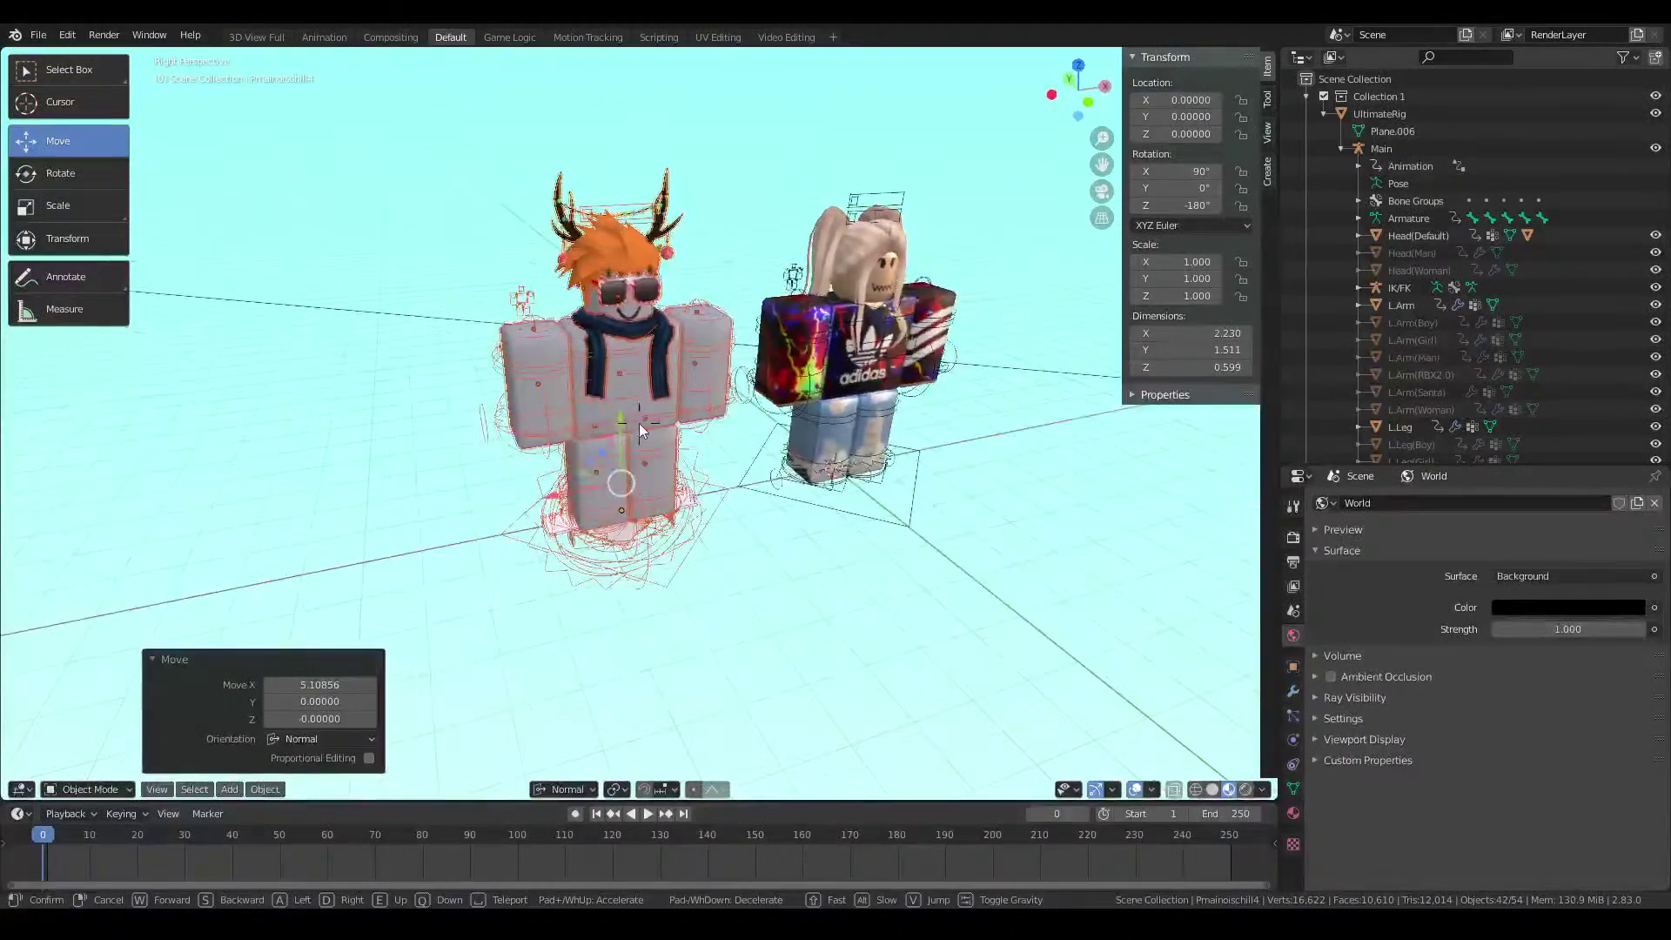
Delete the pasted rig's duplicate control shapes, from Cube.001 through the last Shape object above UltimateRig.001
click(640, 430)
scroll(1424, 394, down, 20)
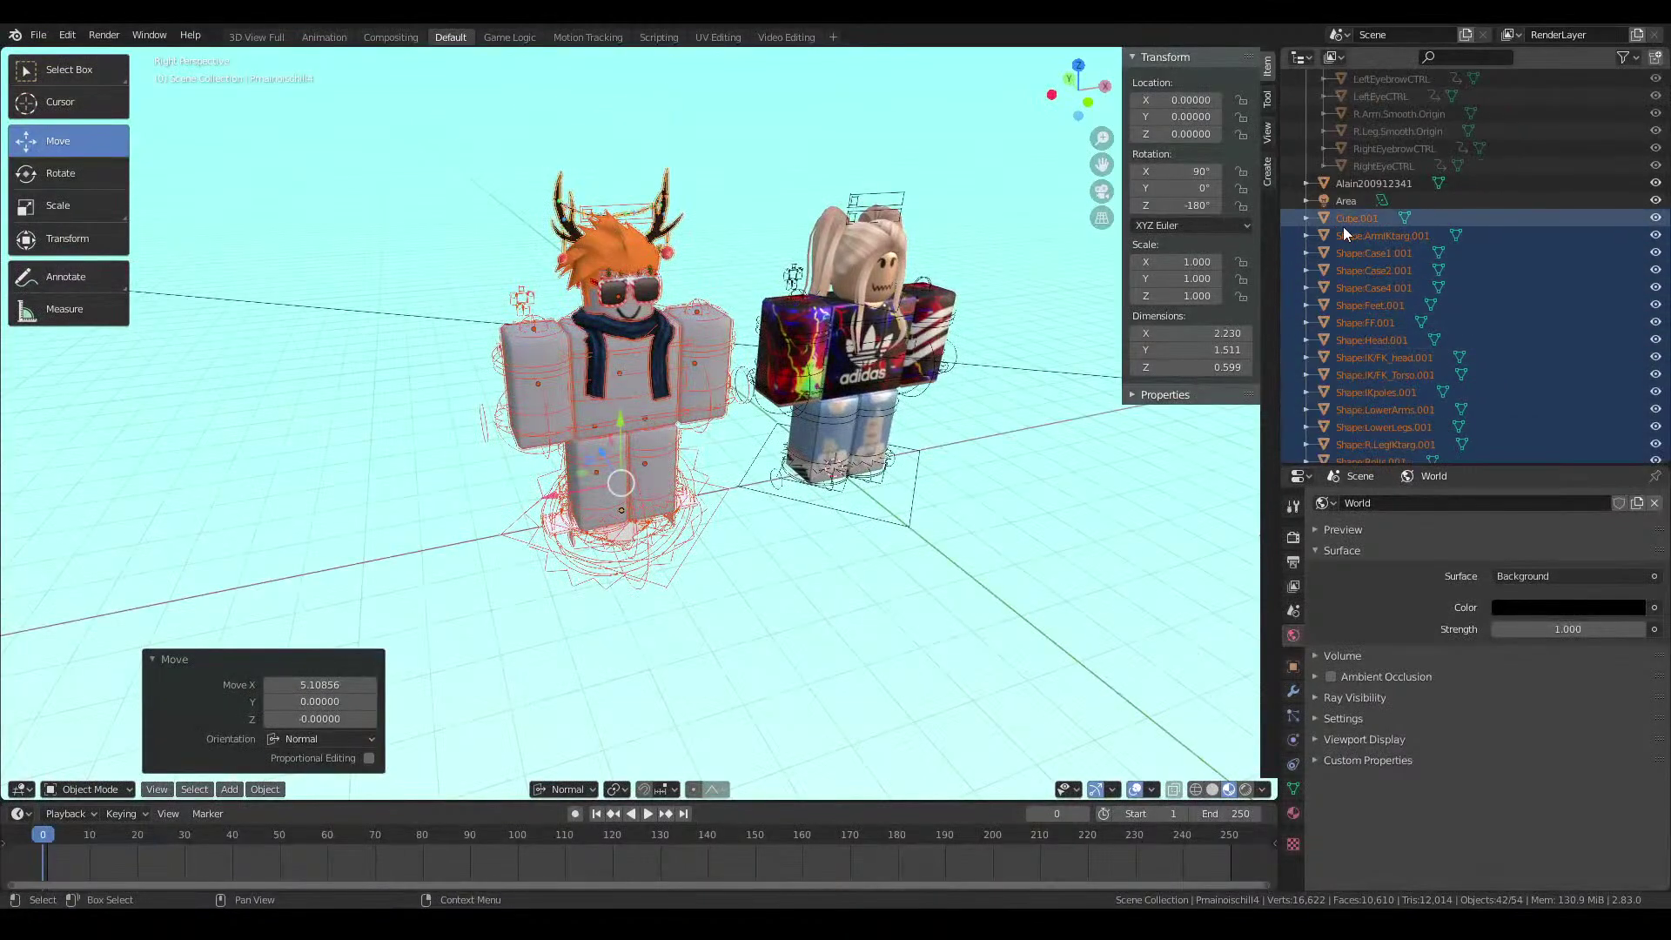
click(1349, 220)
scroll(1359, 270, down, 5)
shift+click(1364, 412)
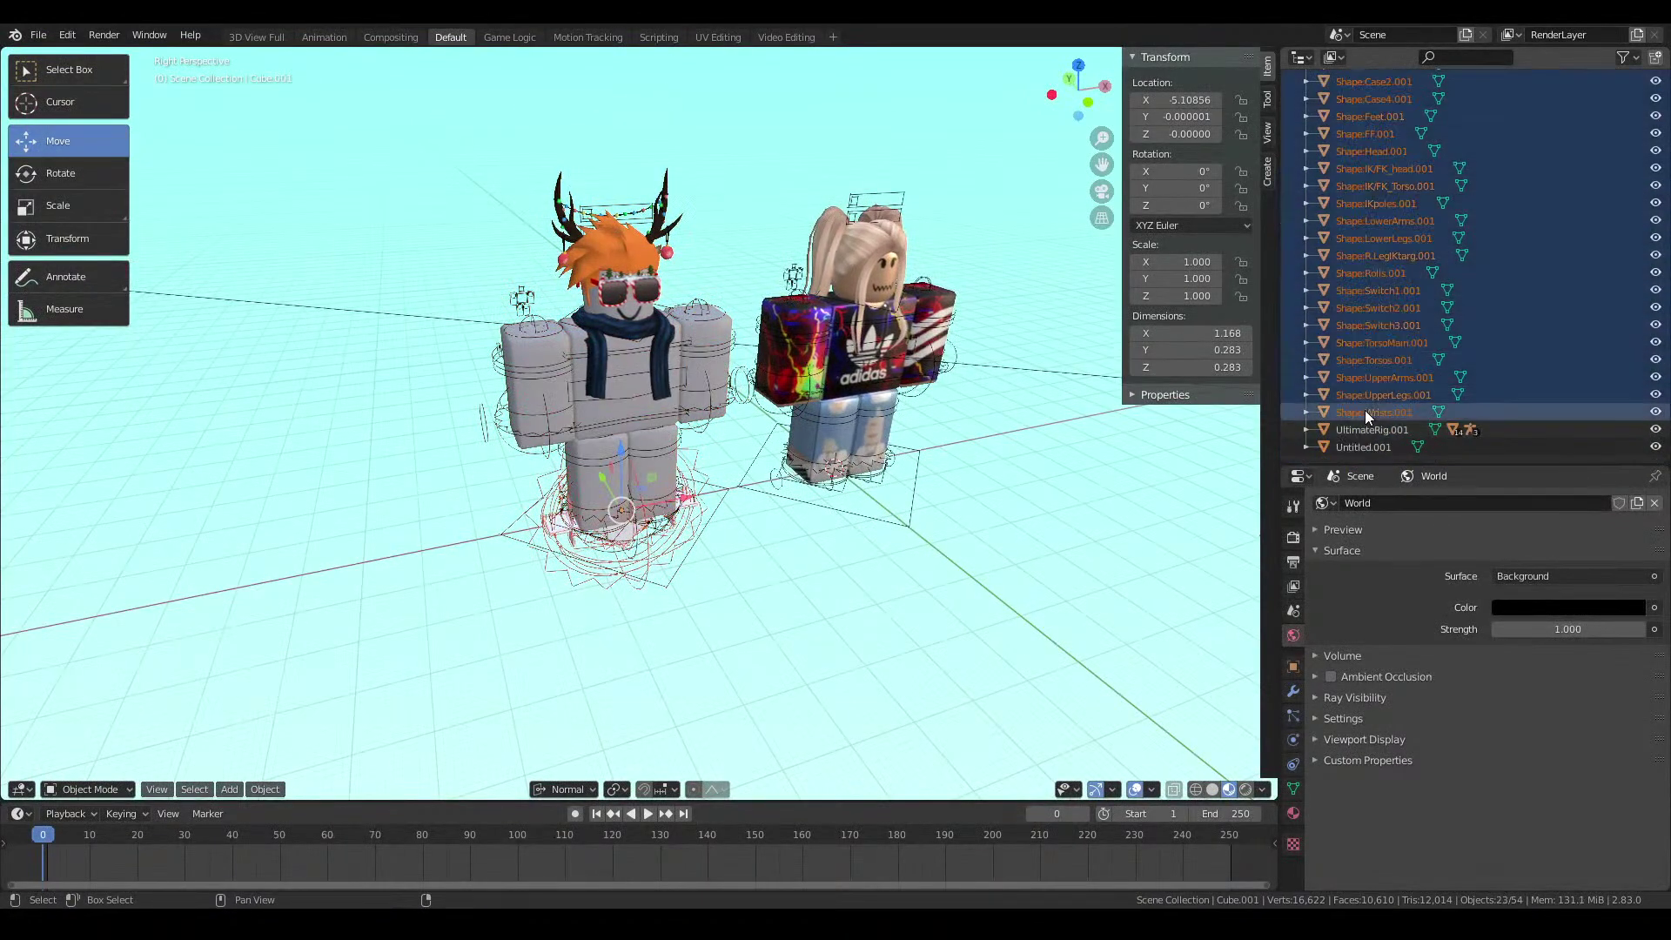
key(x)
click(731, 410)
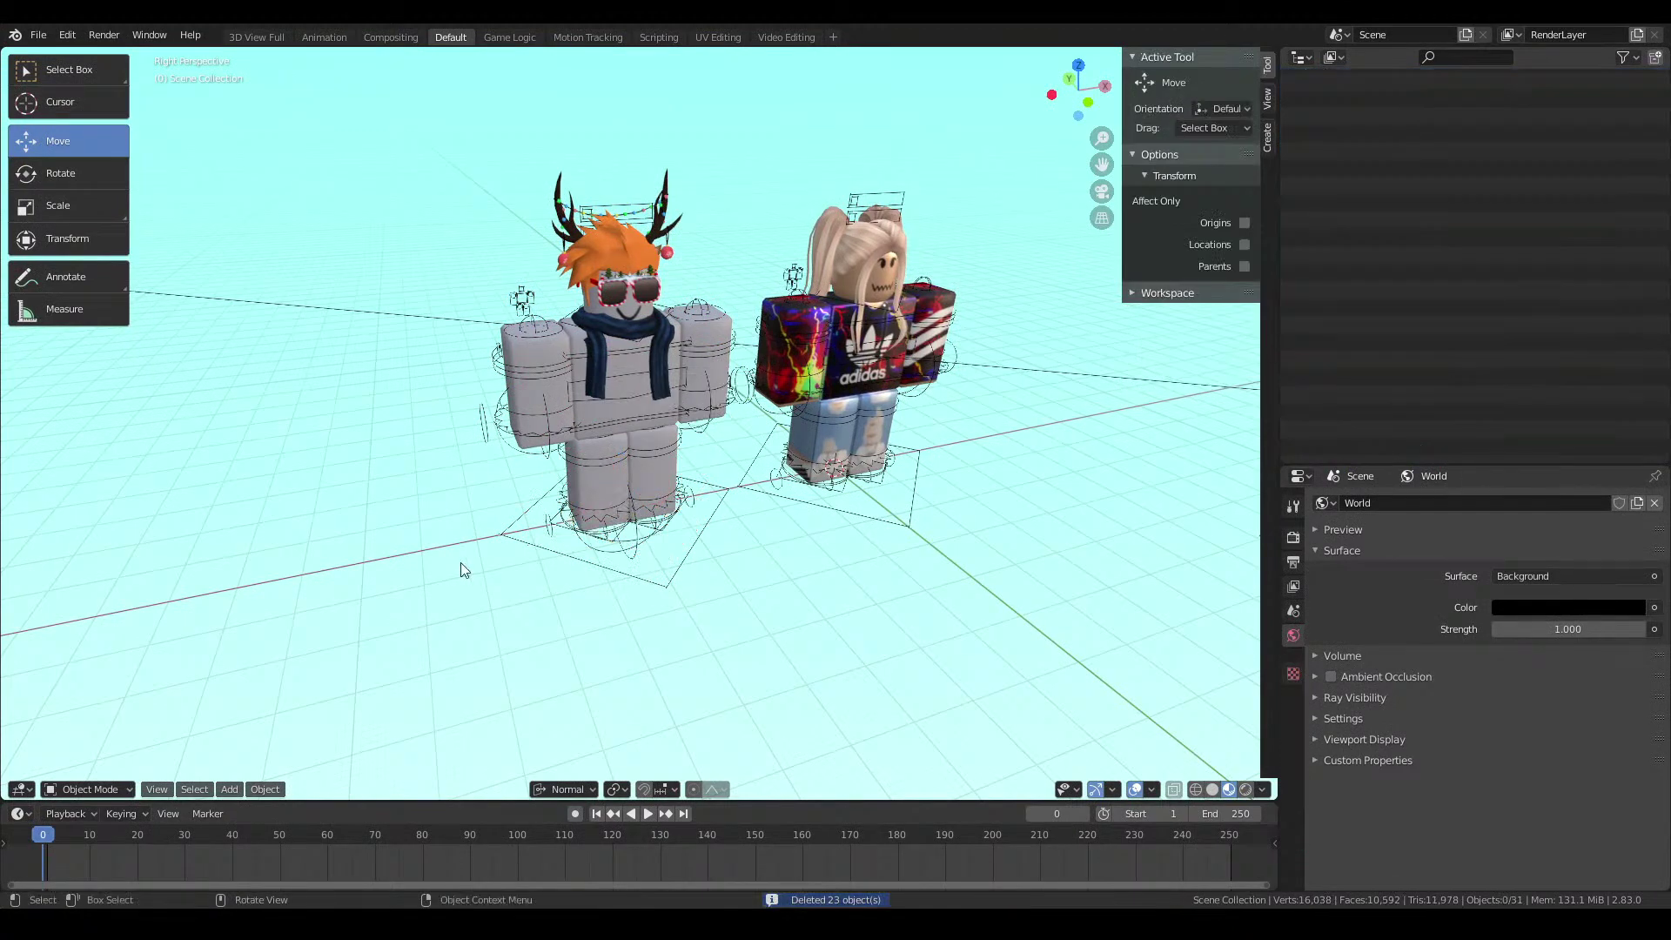
Delete the leftover Untitled.001 object at the pasted rig's feet and save the scene file
click(592, 548)
key(x)
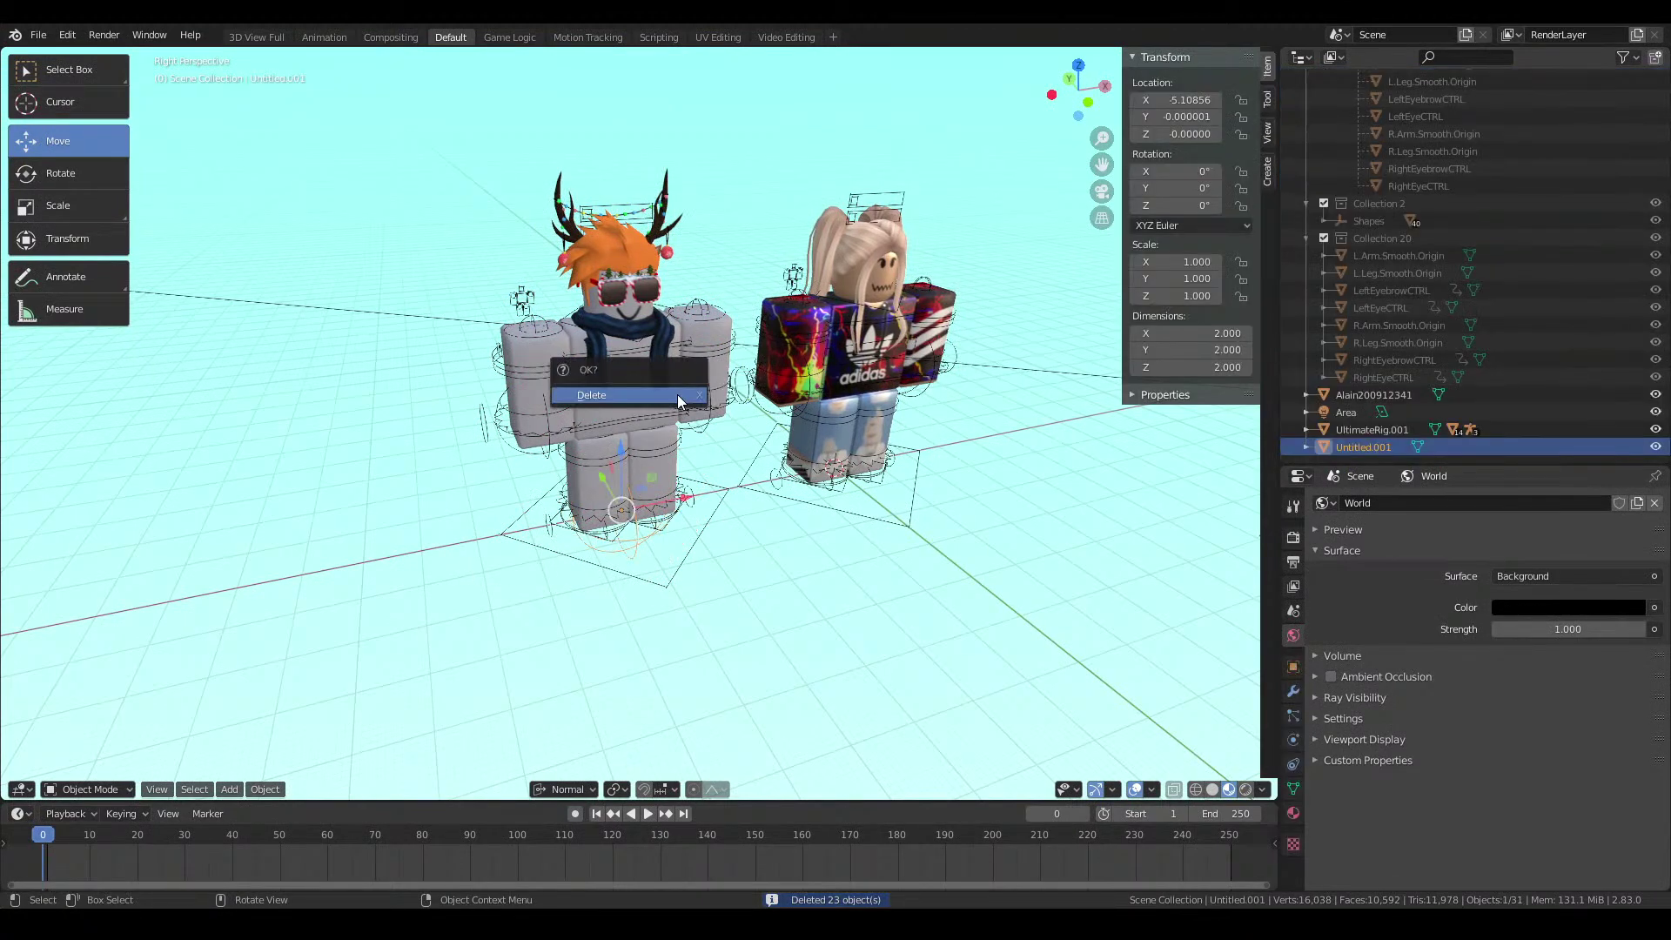
click(677, 394)
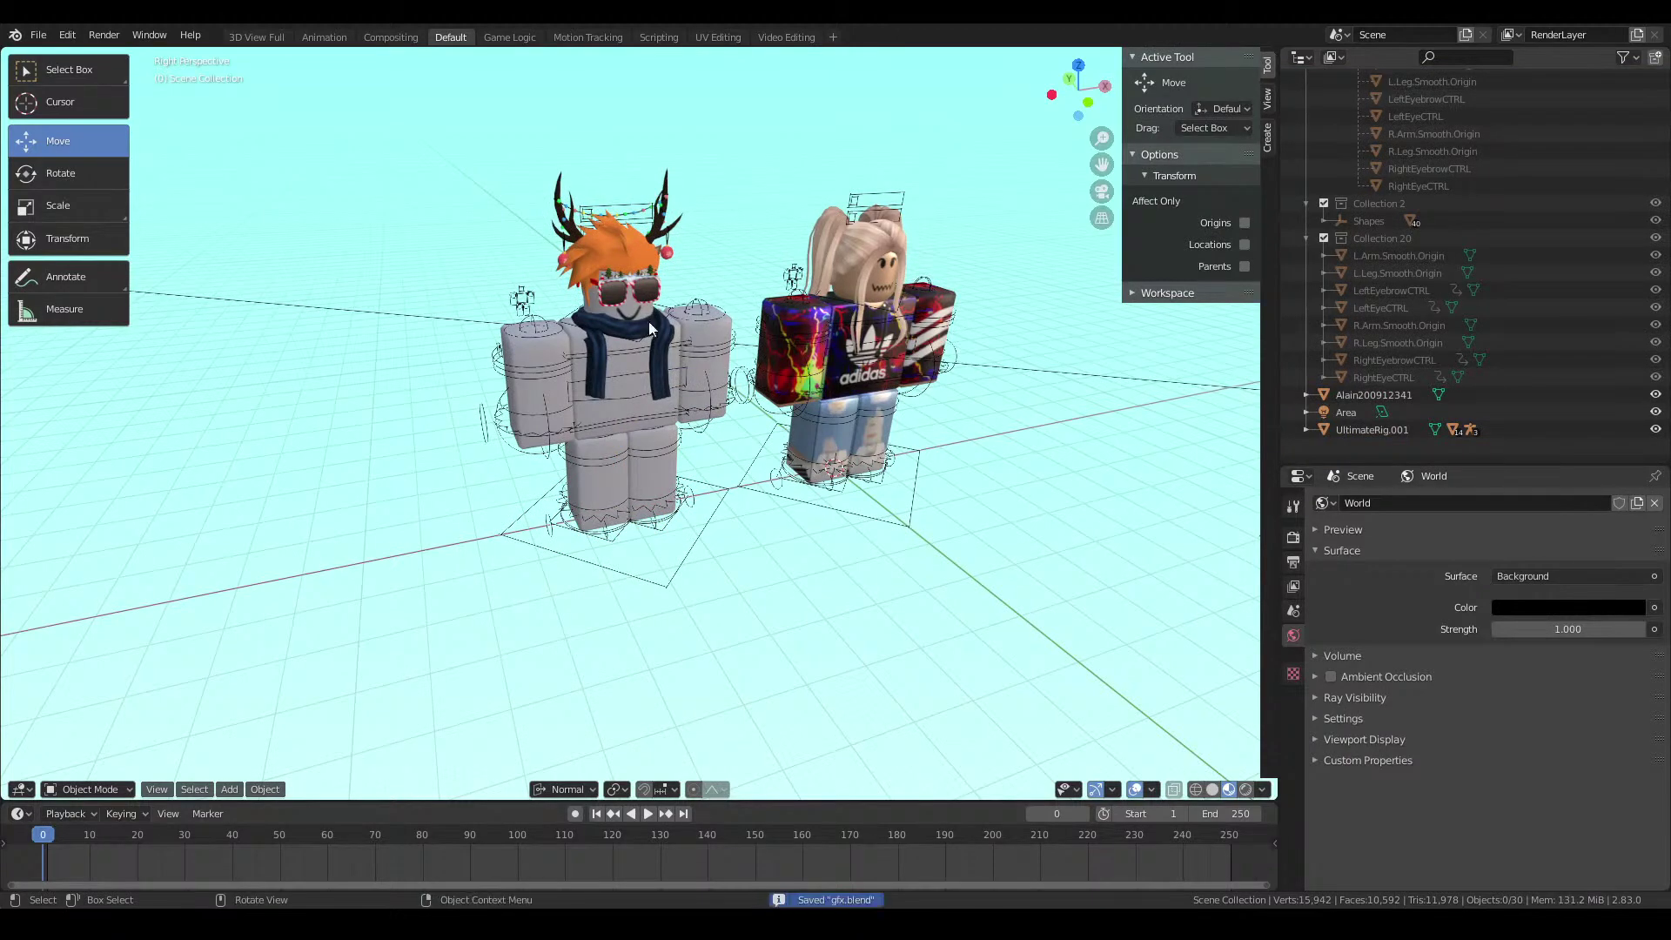
key(ctrl+s)
Select the pasted avatar's antlers and expand UltimateRig.001 and Main.001 in the scene hierarchy
key(shift+grave)
key(w)
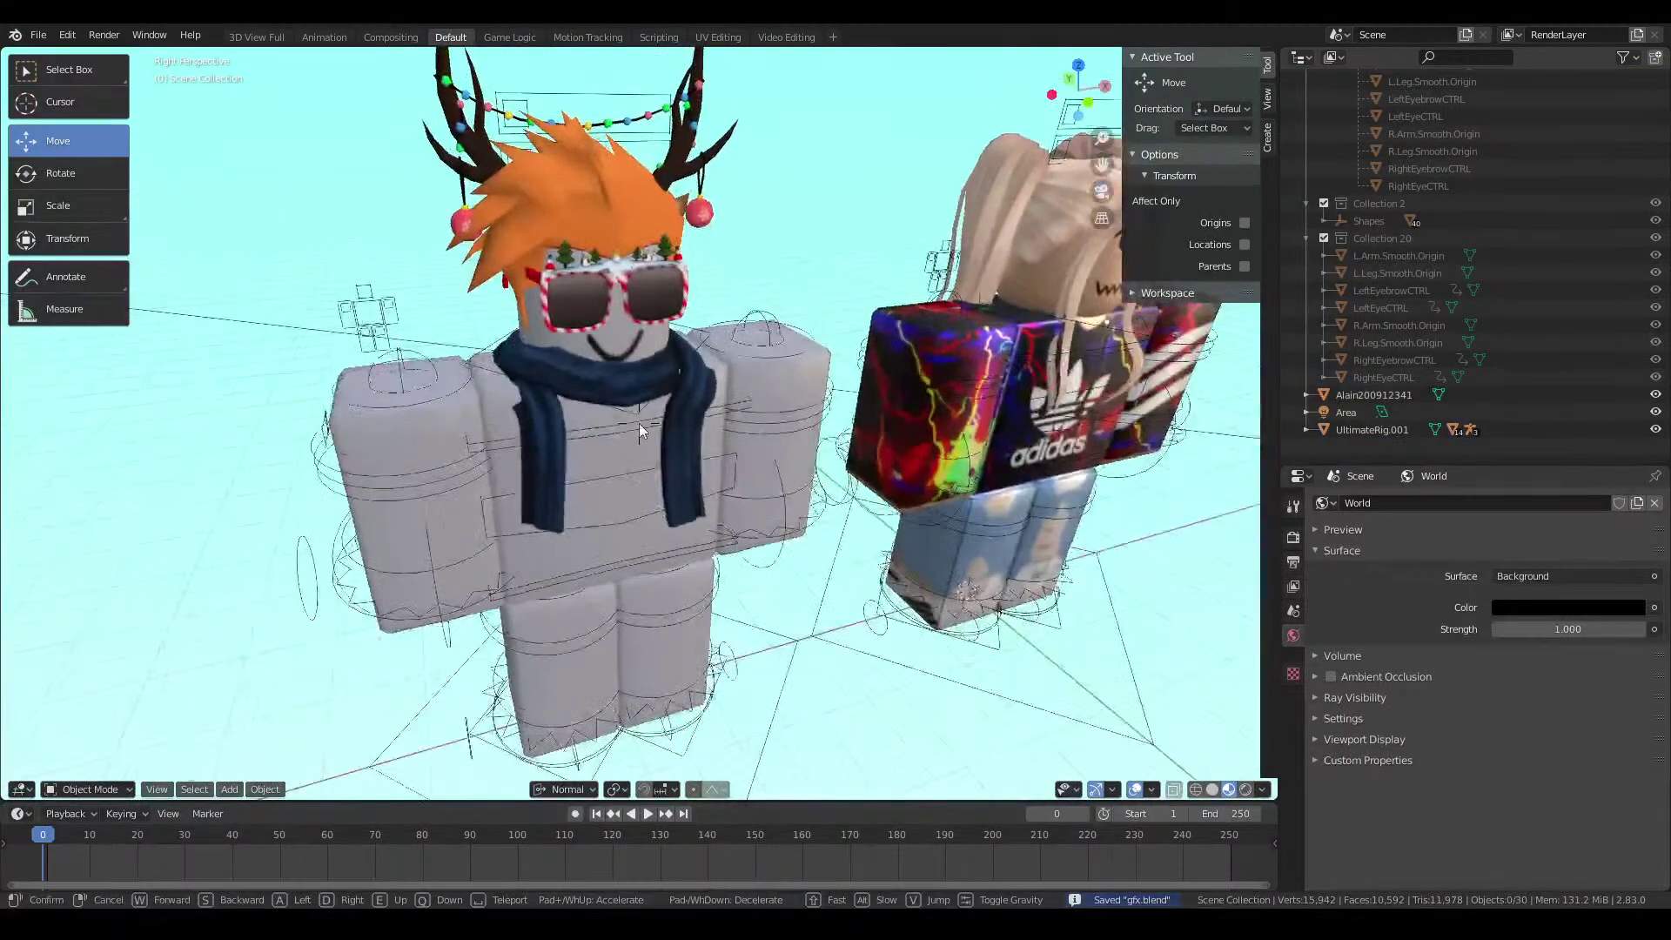
click(638, 424)
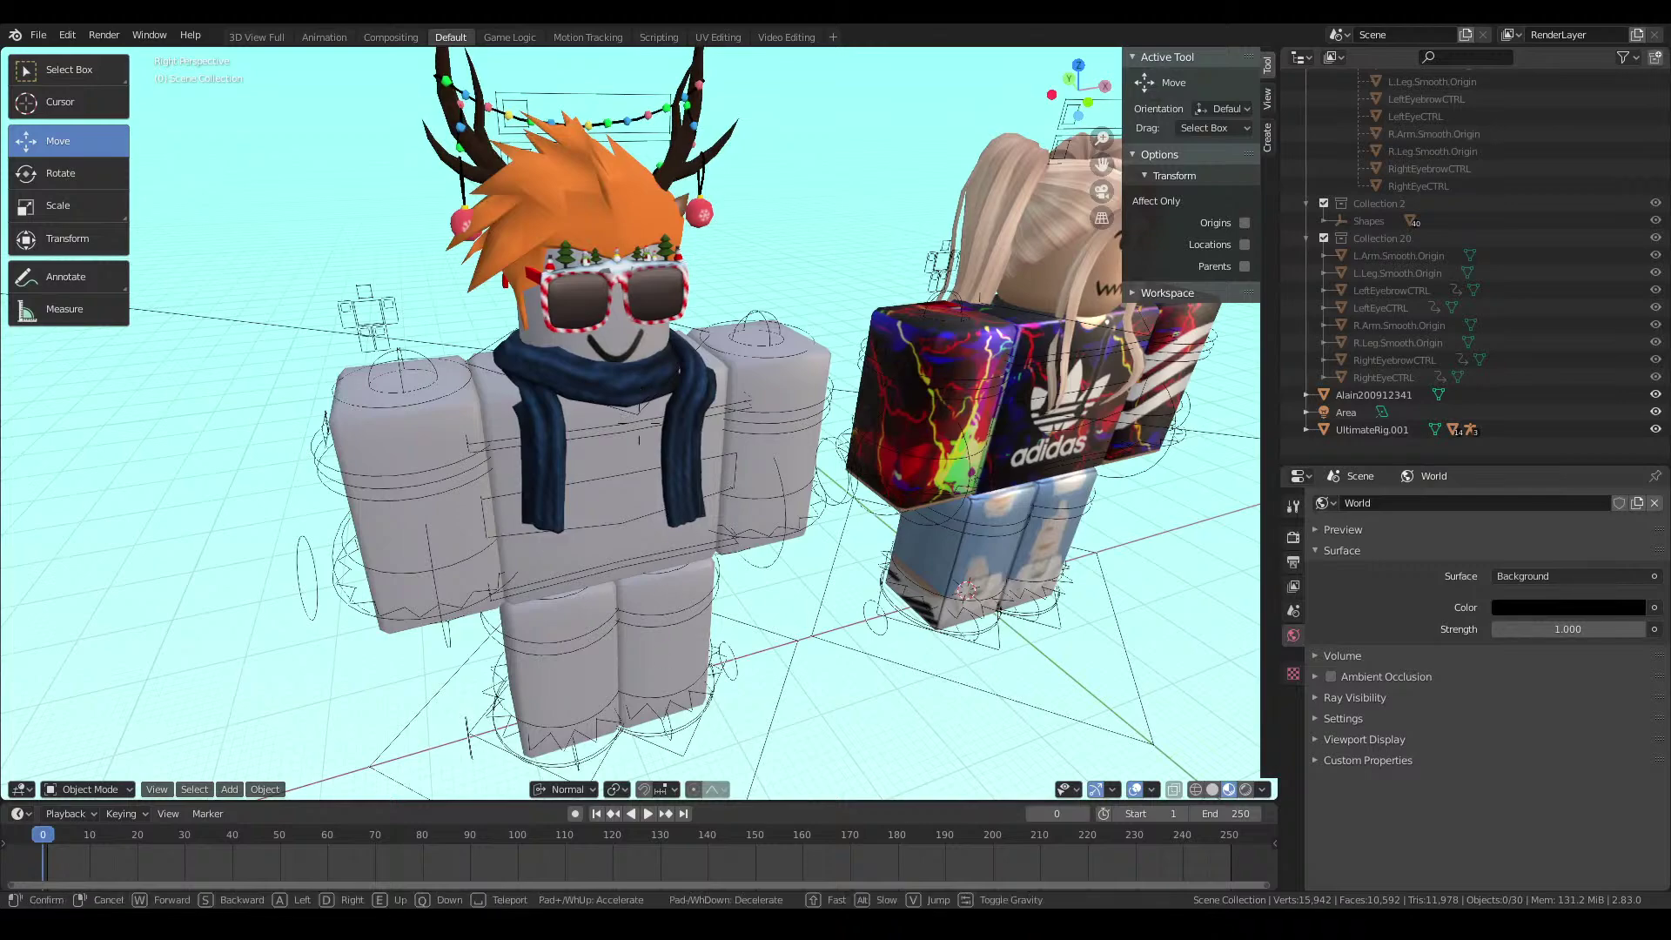
scroll(640, 400, down, 4)
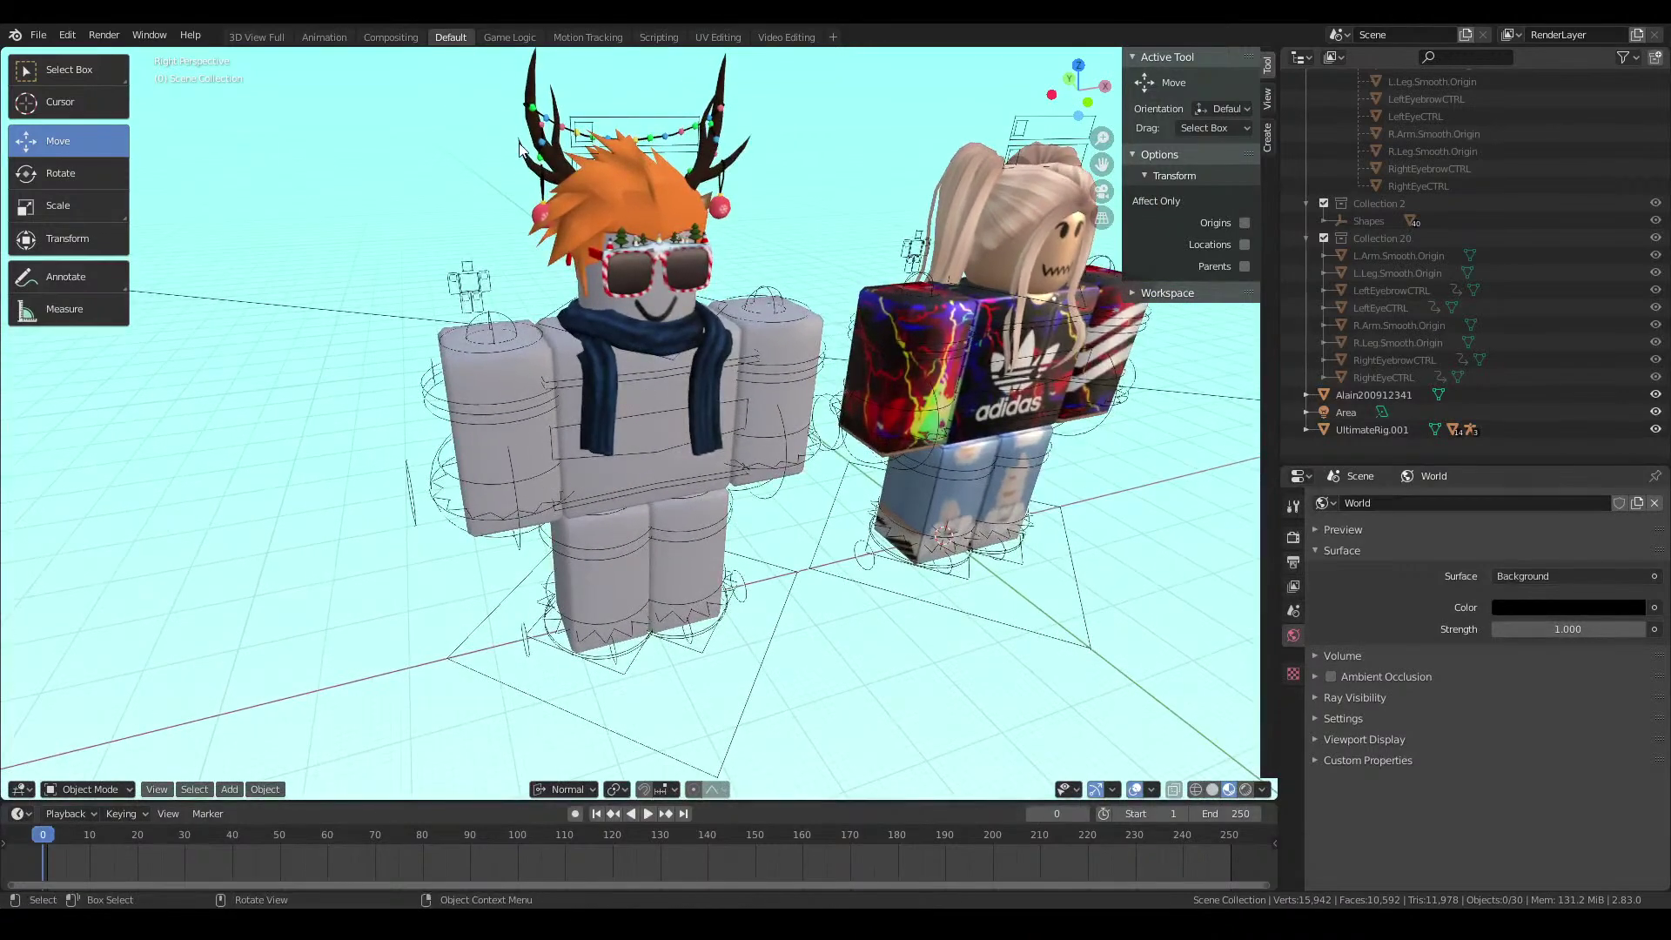
click(639, 430)
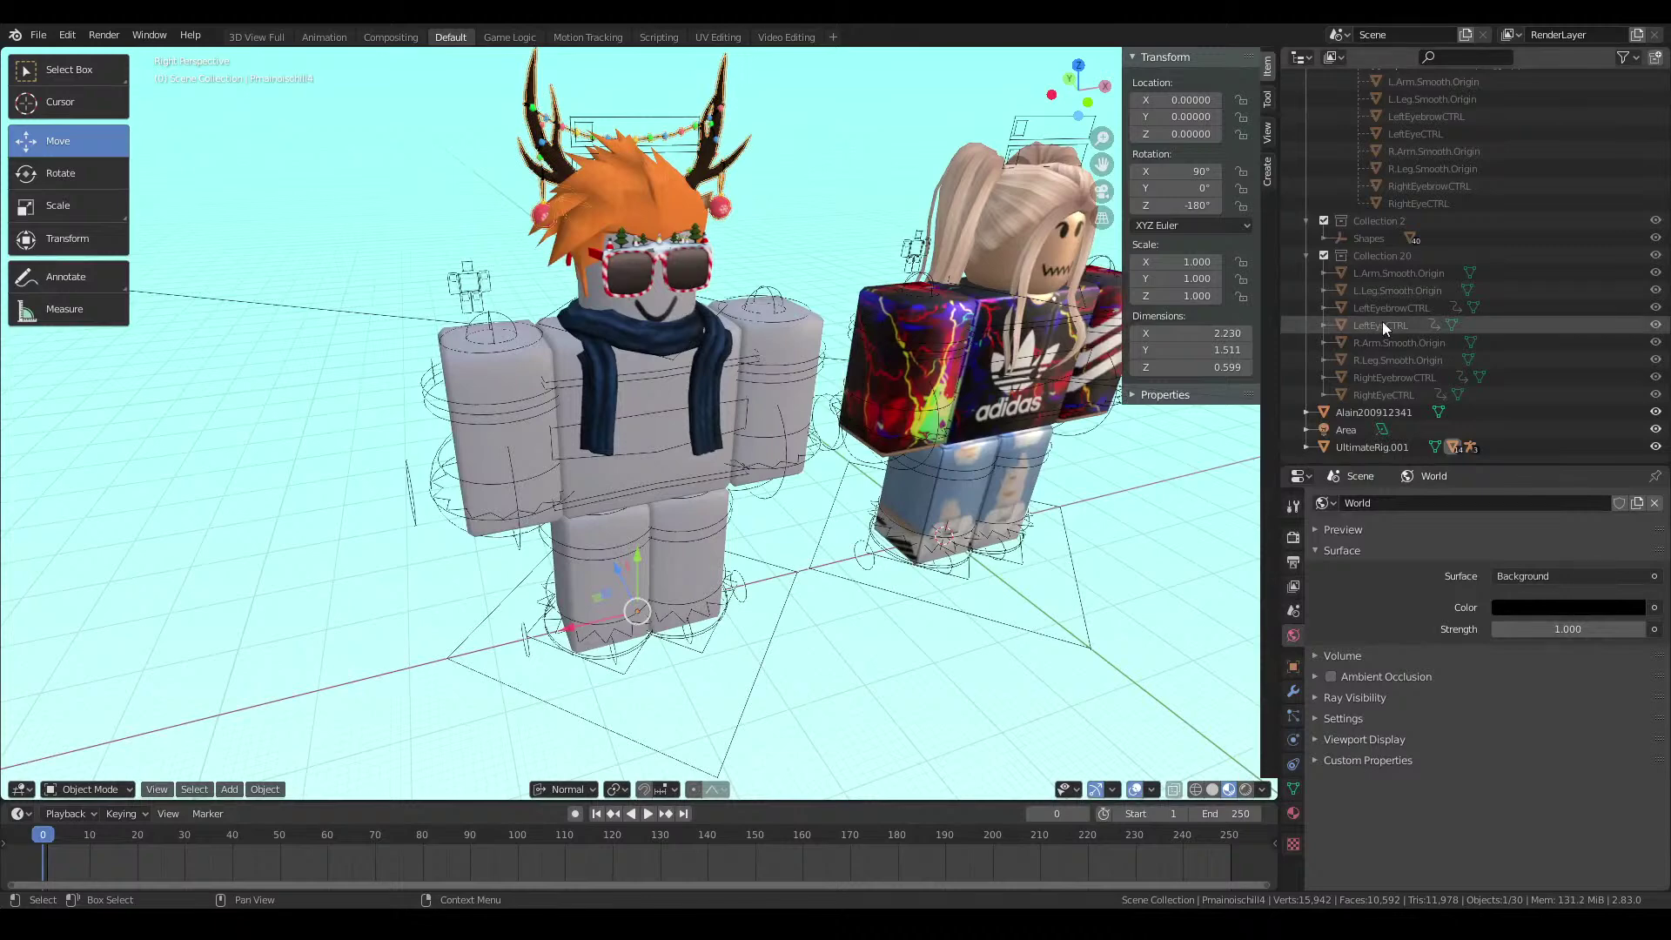
click(1306, 446)
scroll(1335, 404, down, 1)
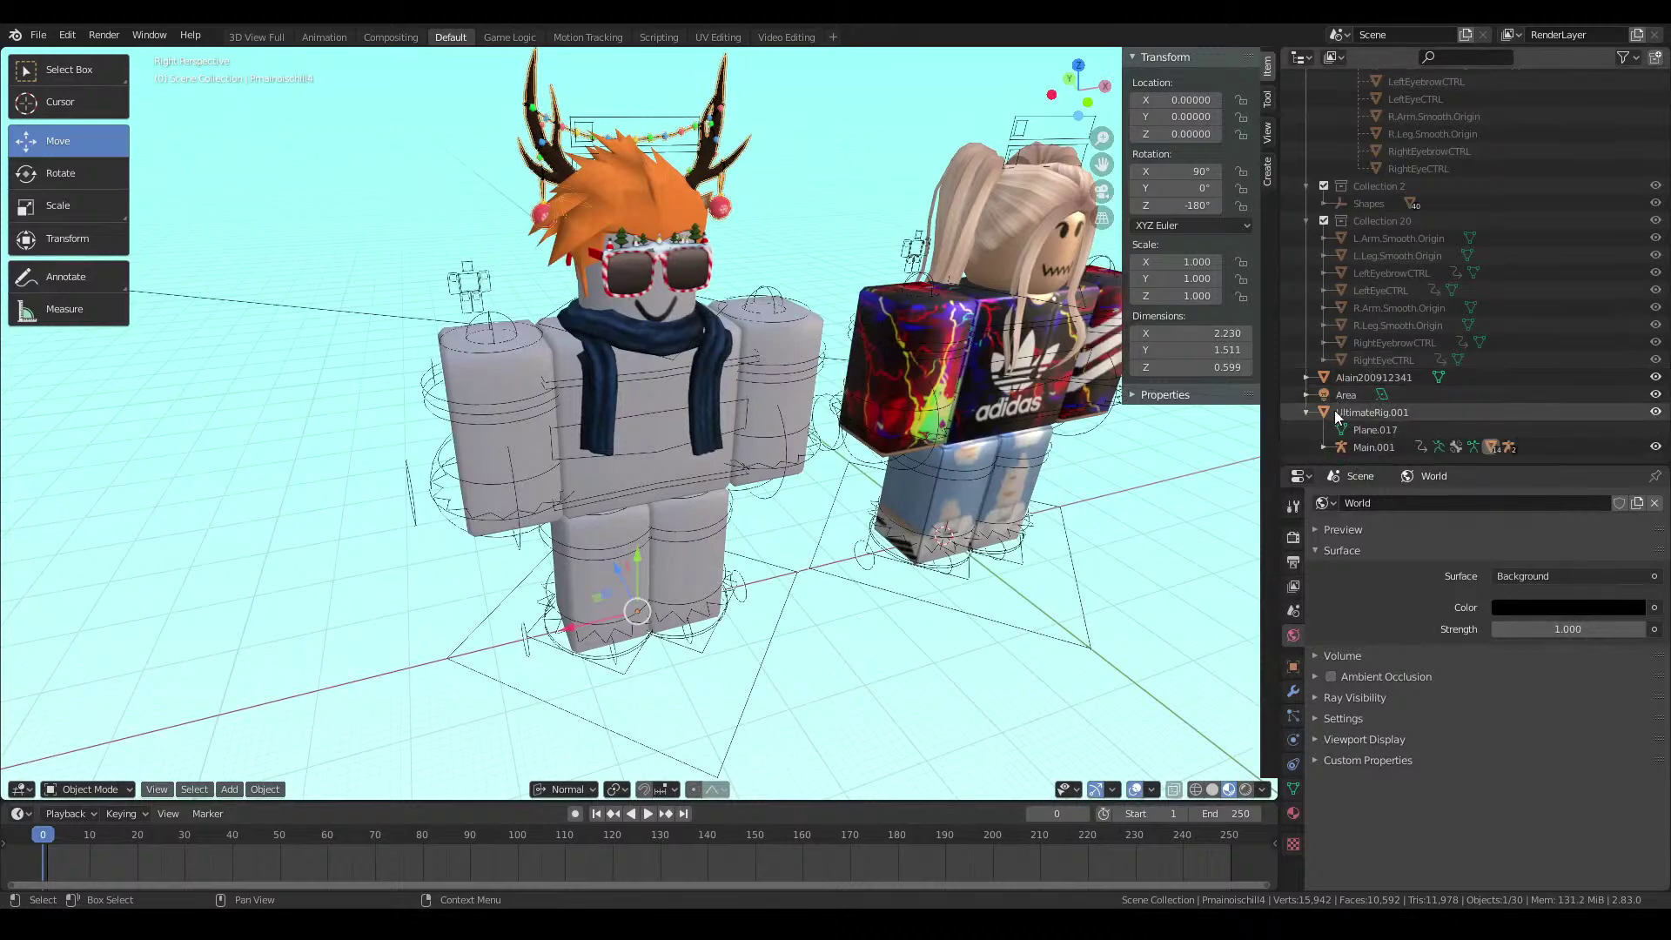
click(1322, 447)
scroll(1331, 431, down, 8)
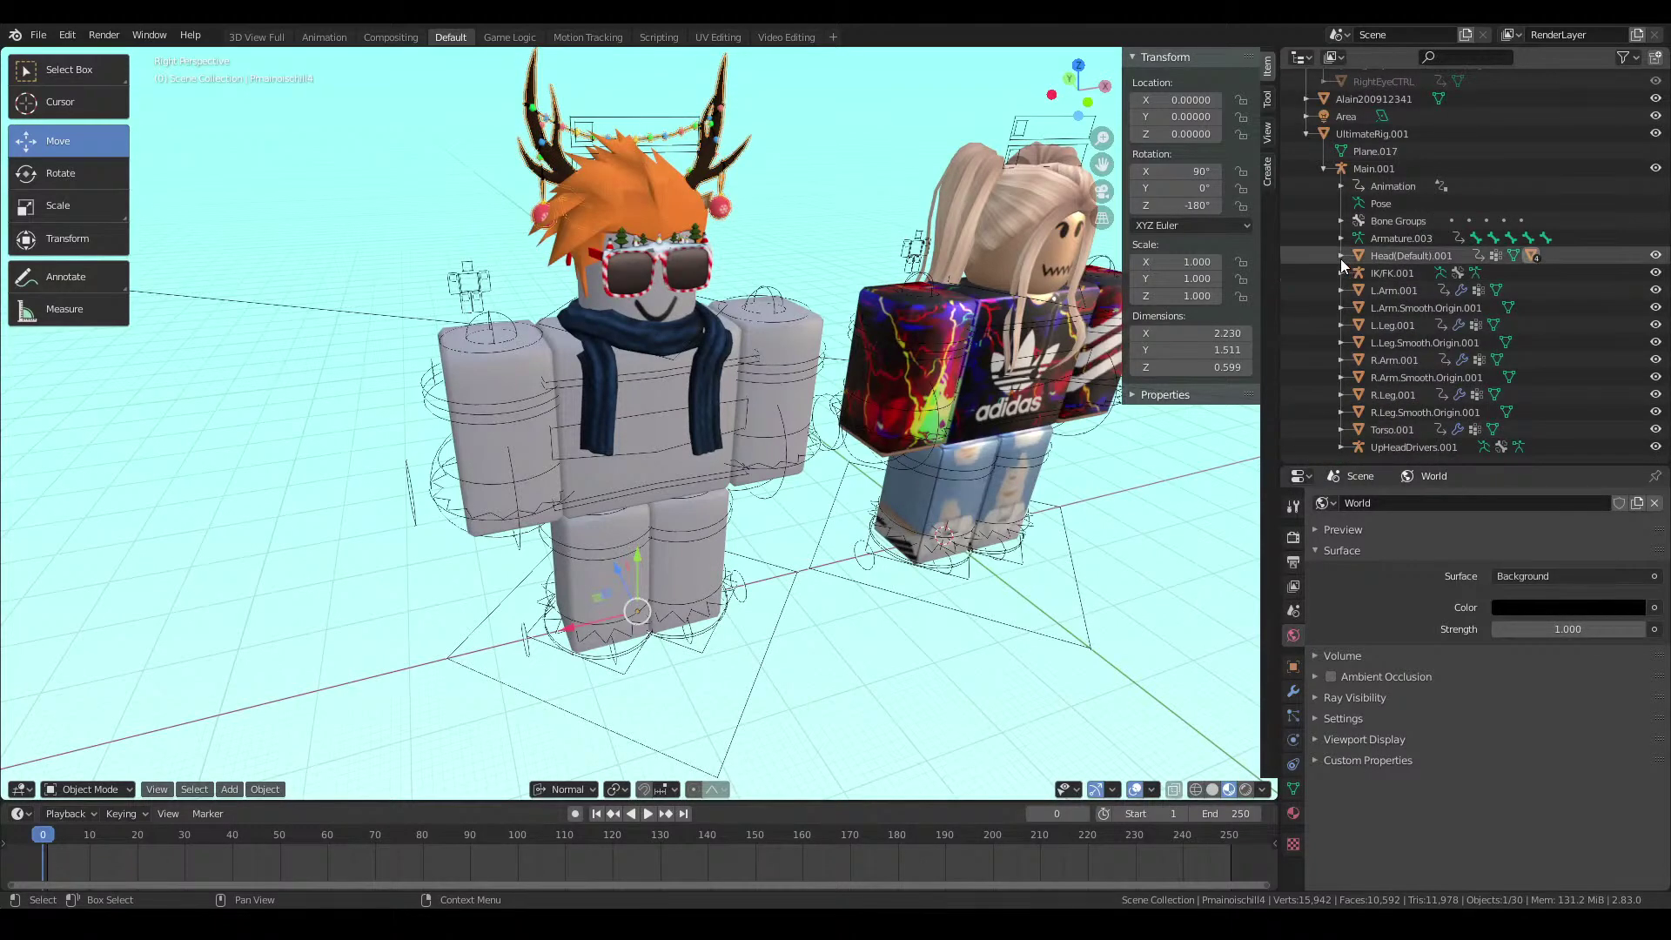
Set the origins of the four accessory meshes under Head(Default).001 to their geometry and save the file
click(1341, 257)
shift+click(1381, 331)
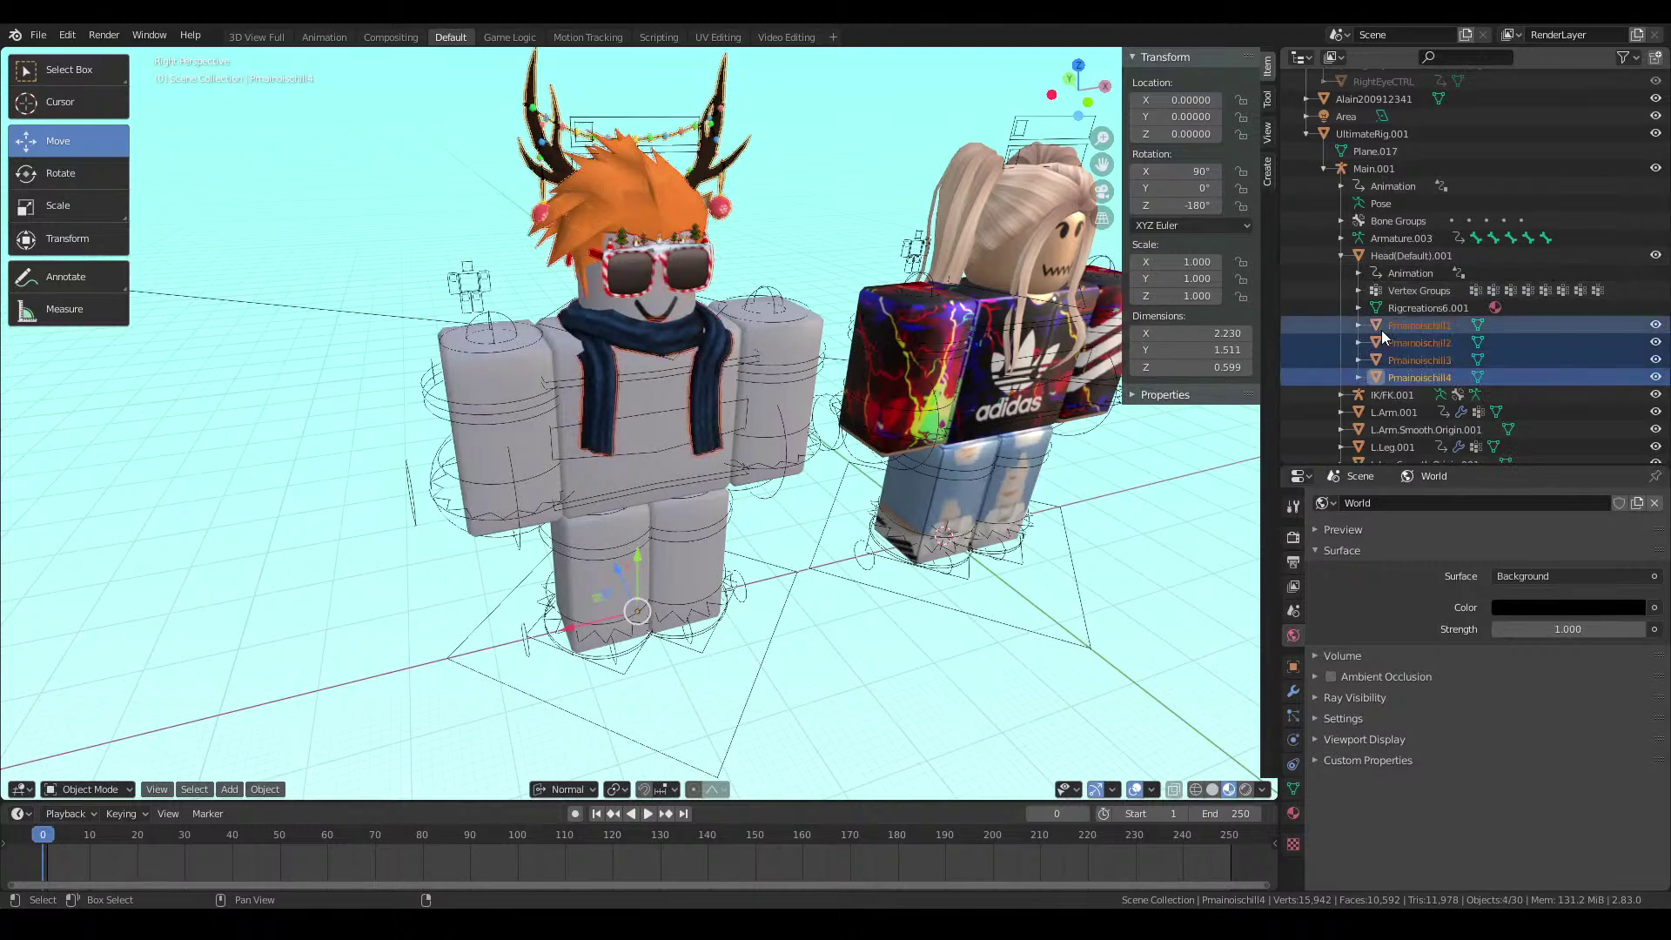
right_click(593, 228)
mouse_move(623, 256)
click(775, 264)
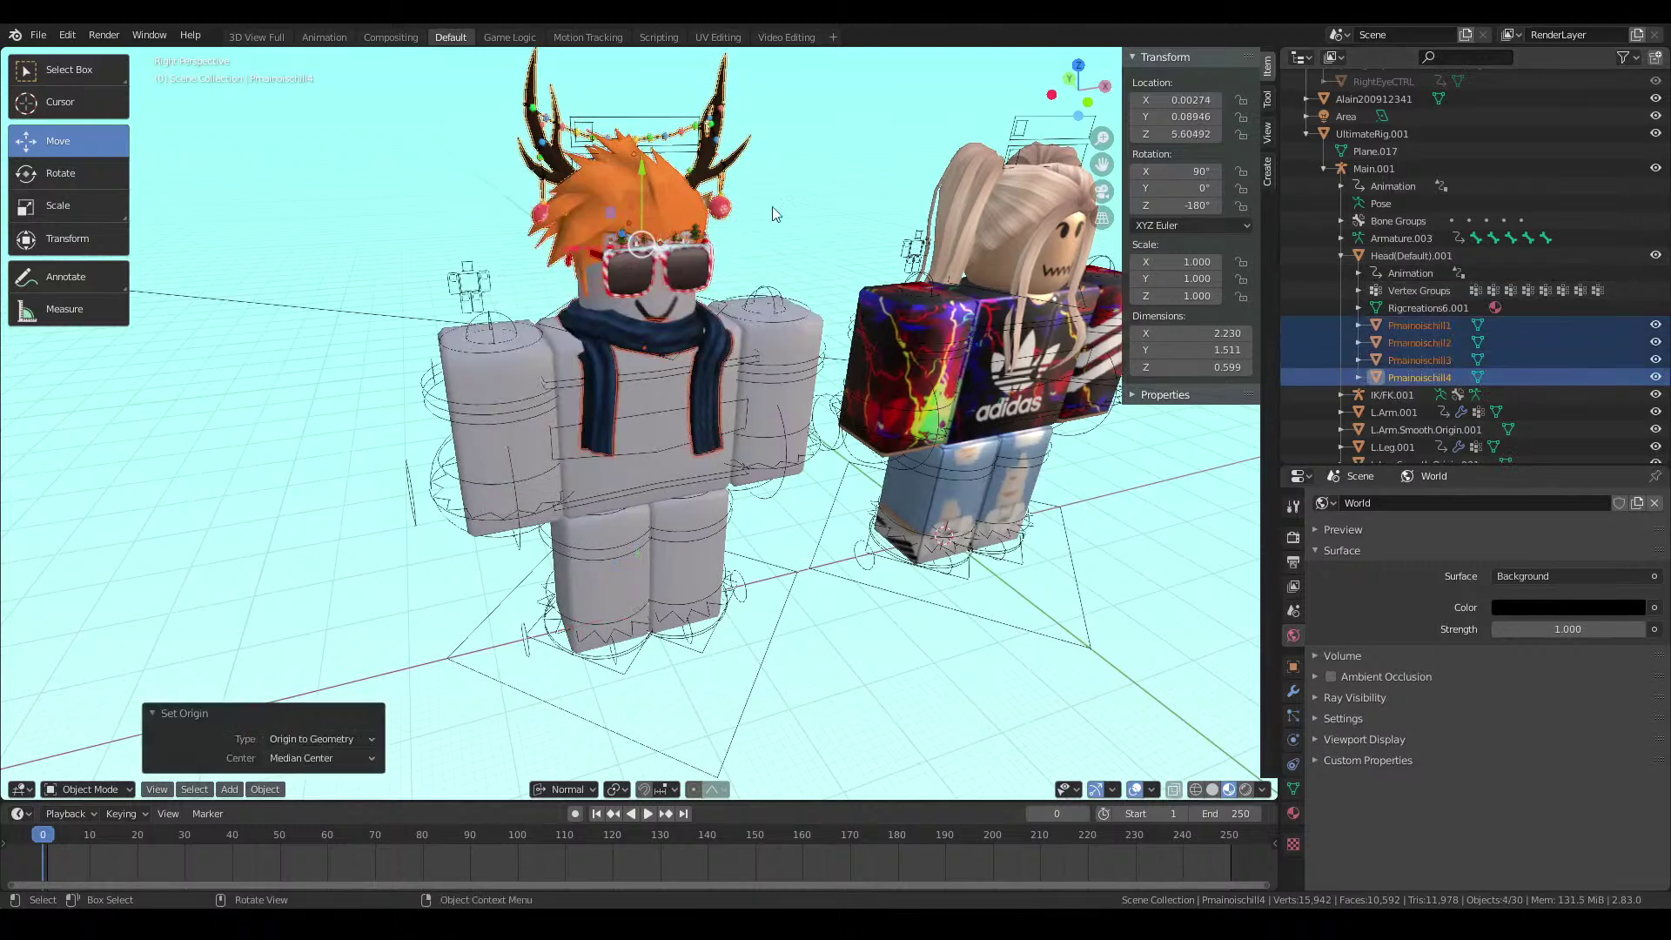
click(874, 160)
key(ctrl+s)
Replace the Dummy3Tex base color image on the pasted rig's arm material with the red sweater outfit texture
key(shift+grave)
key(Return)
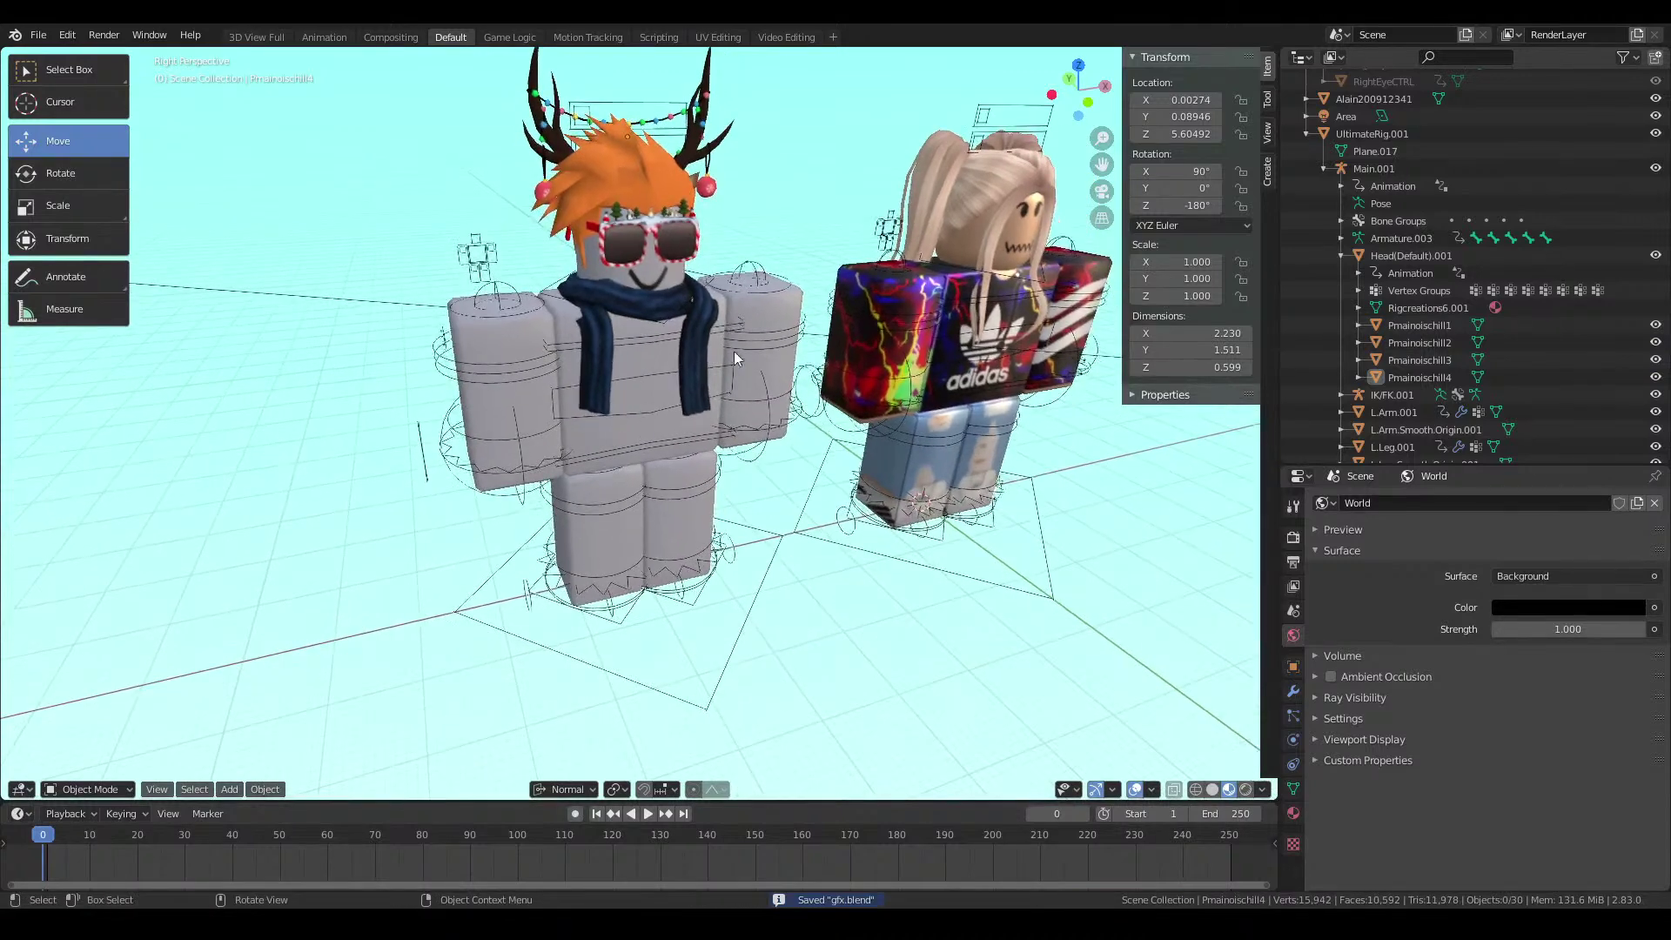
click(794, 300)
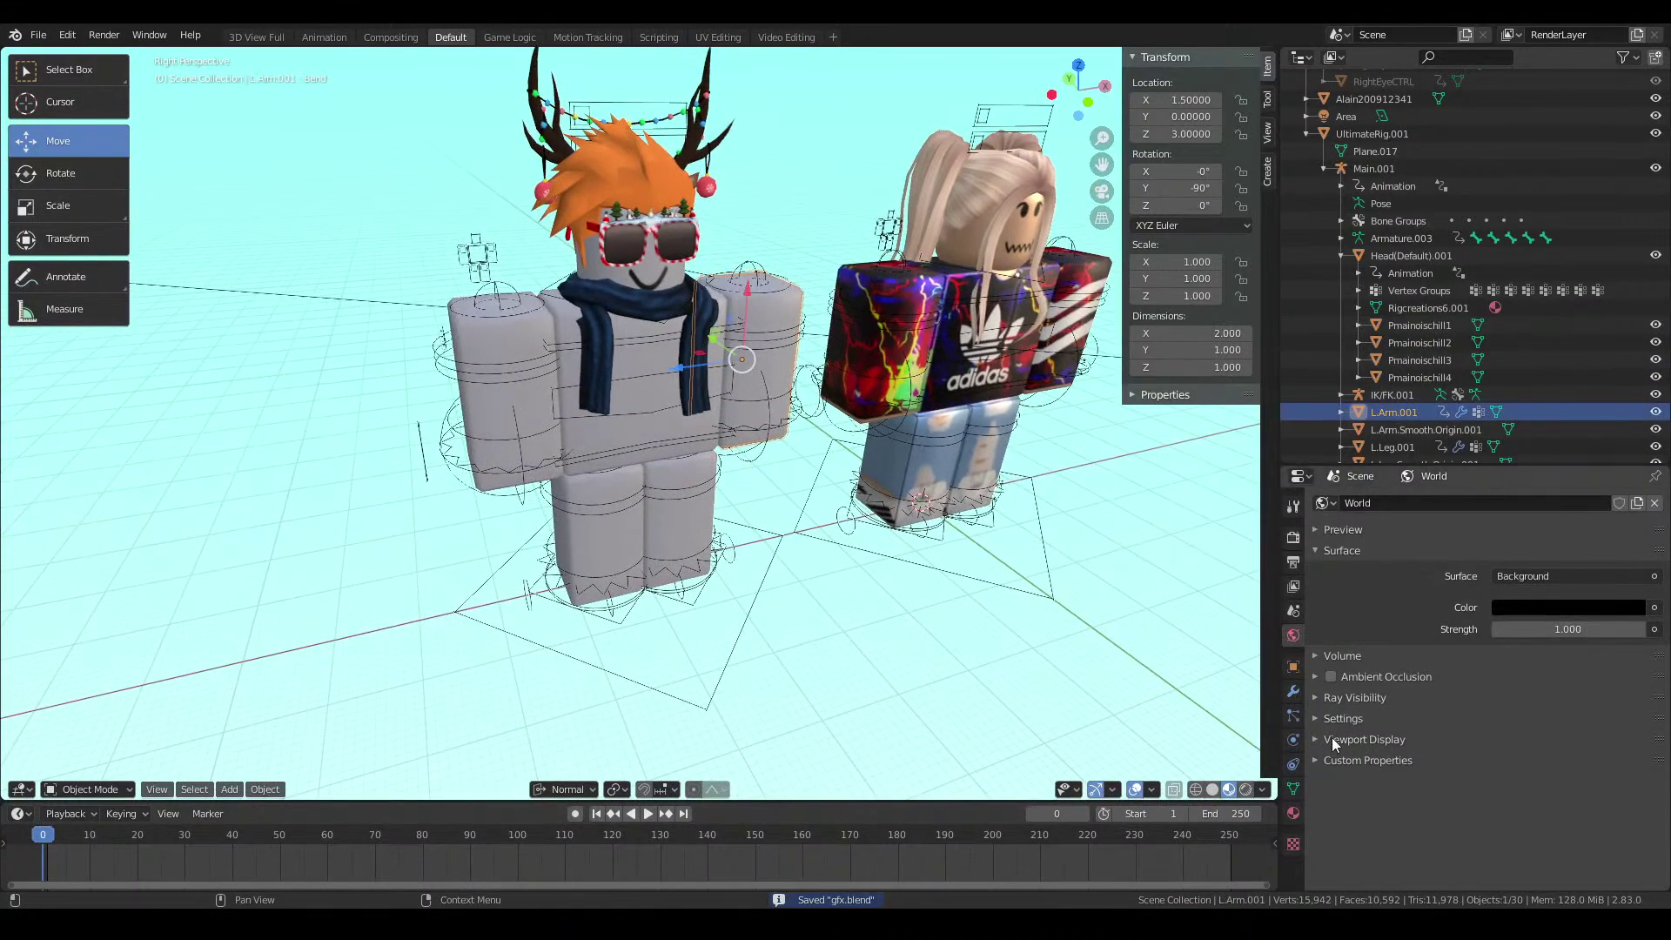
click(1293, 813)
scroll(1474, 602, down, 5)
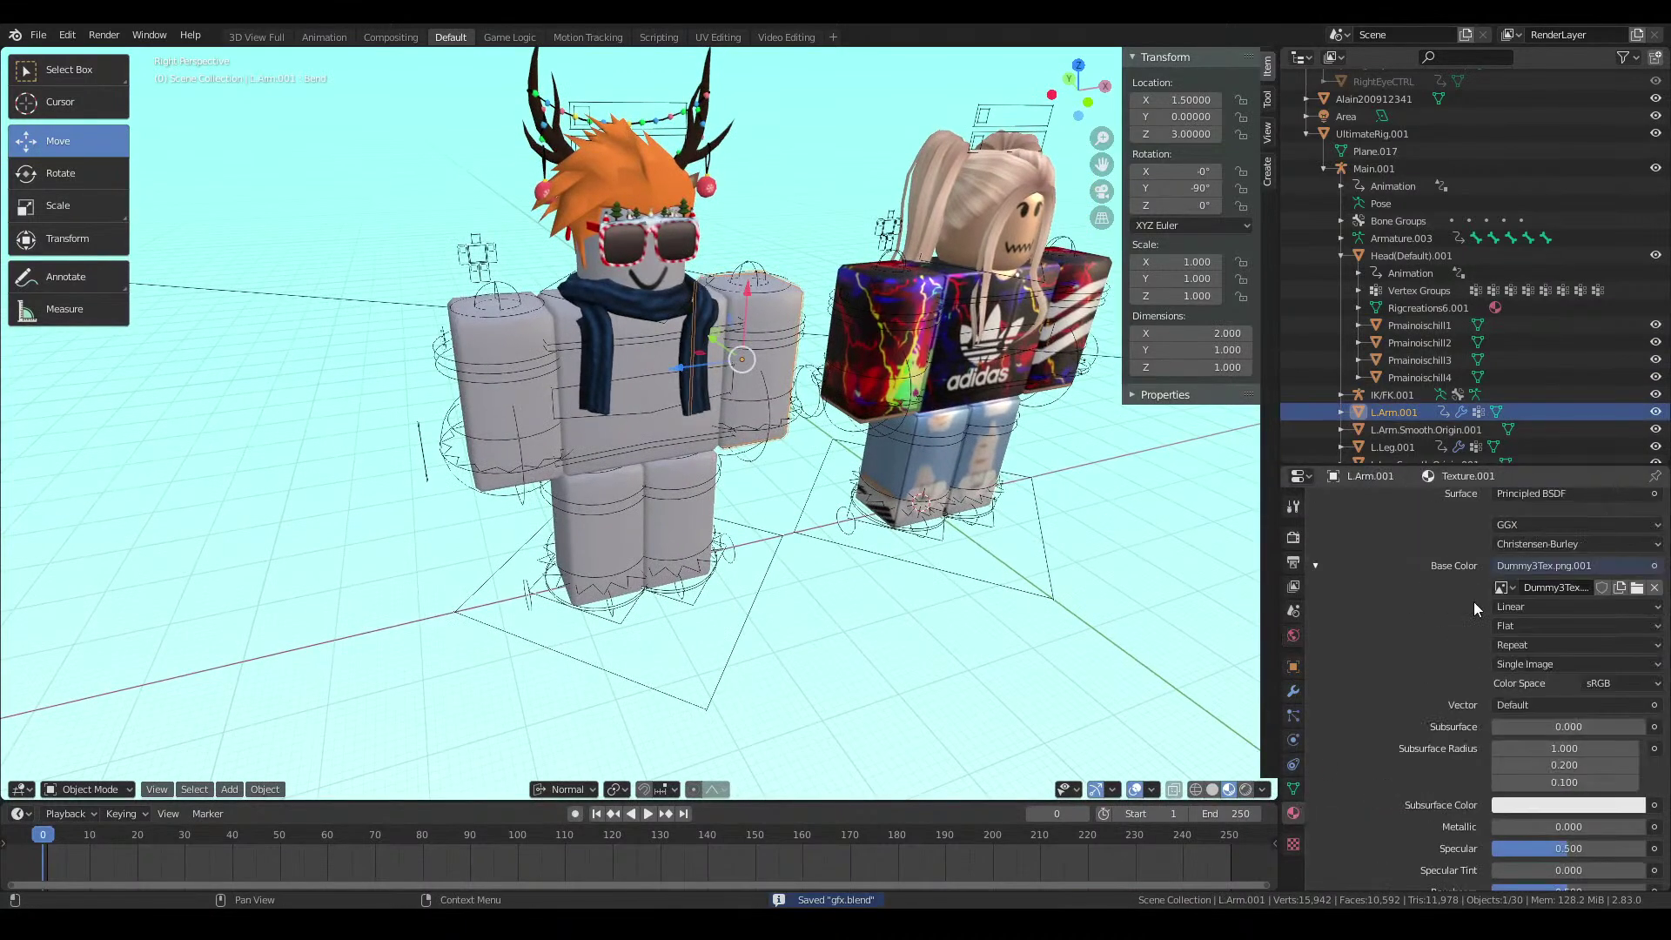
click(1637, 587)
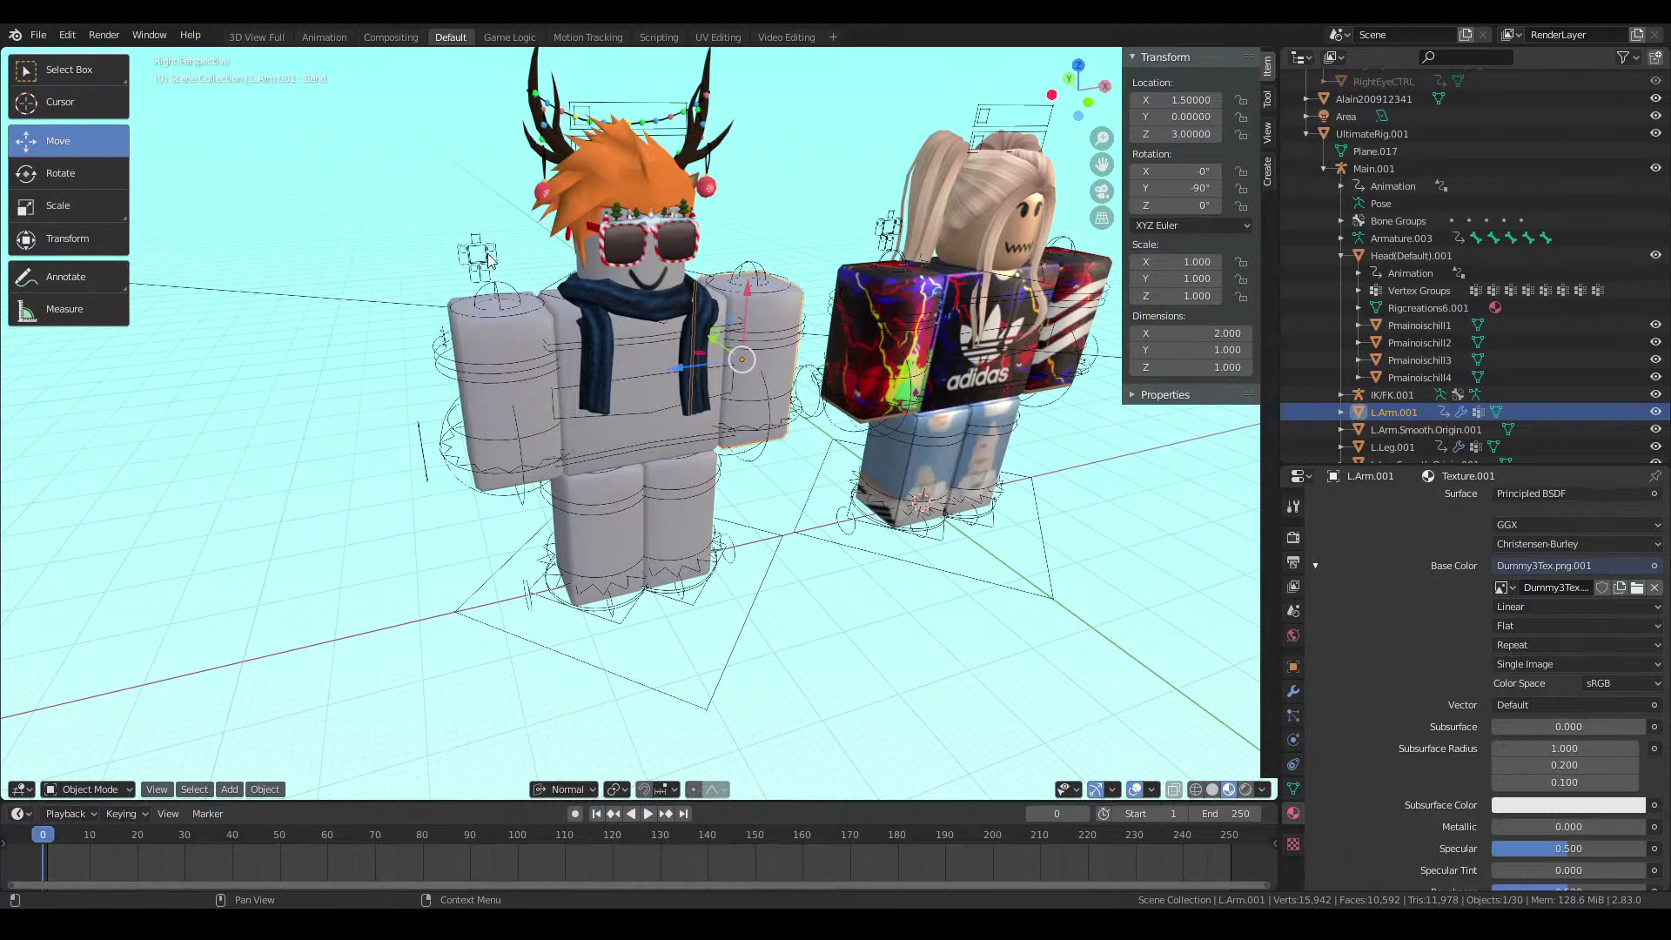
click(1112, 764)
Expand the base color texture settings of the antlers' material, undo the last change, and save the file
click(1419, 377)
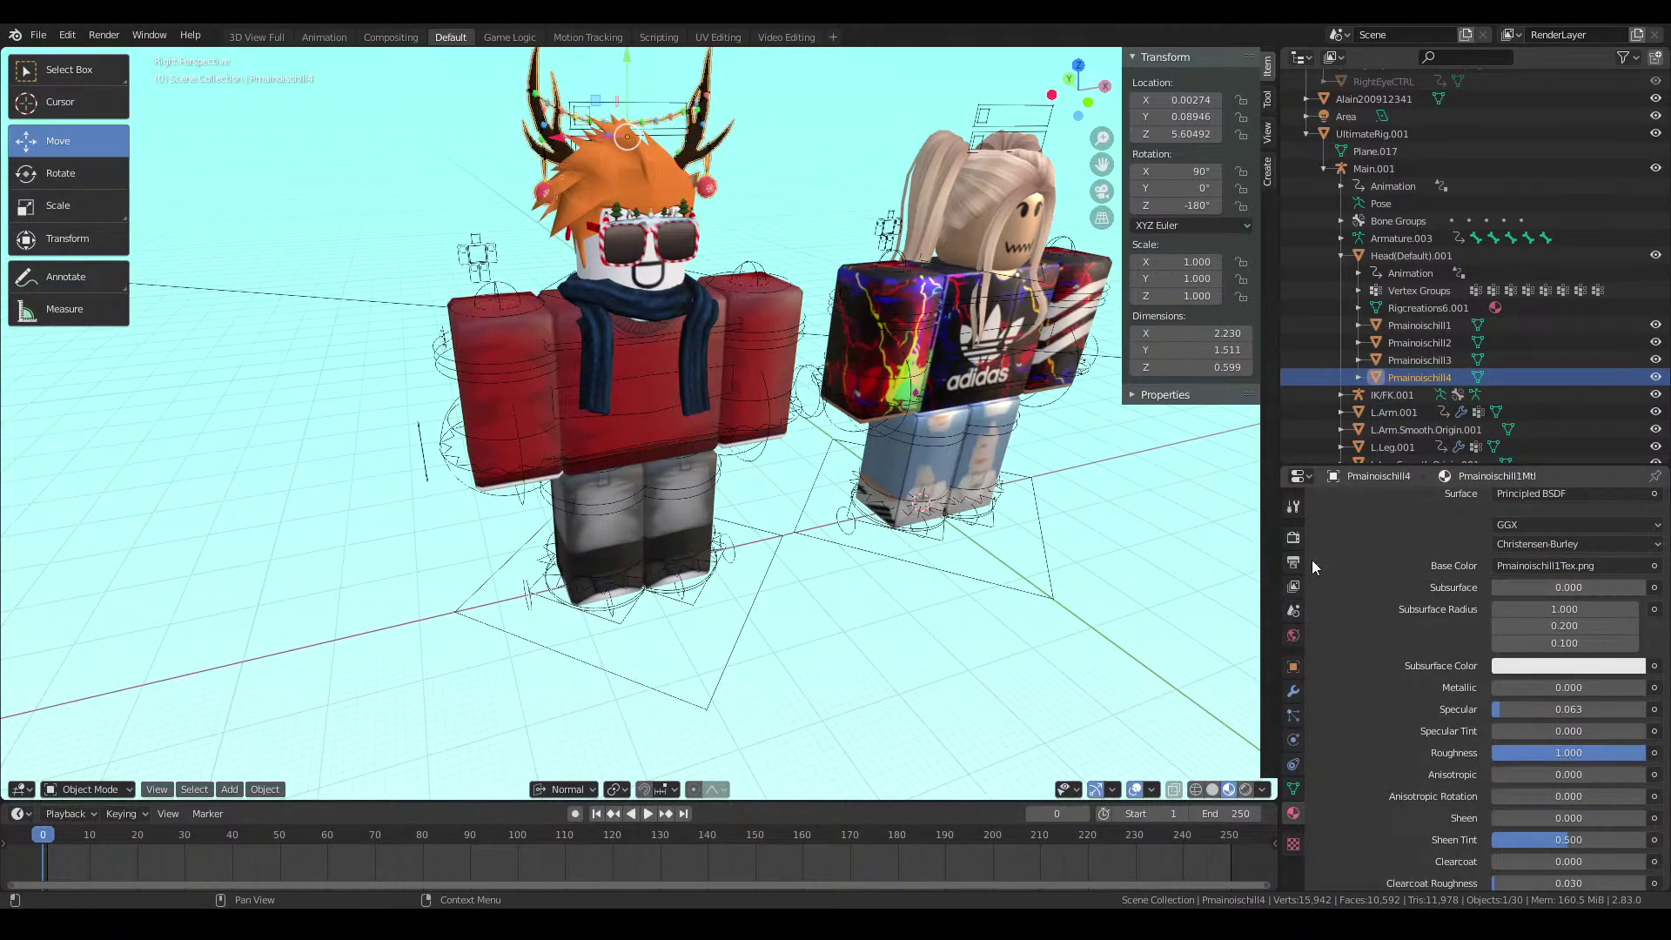
click(1315, 565)
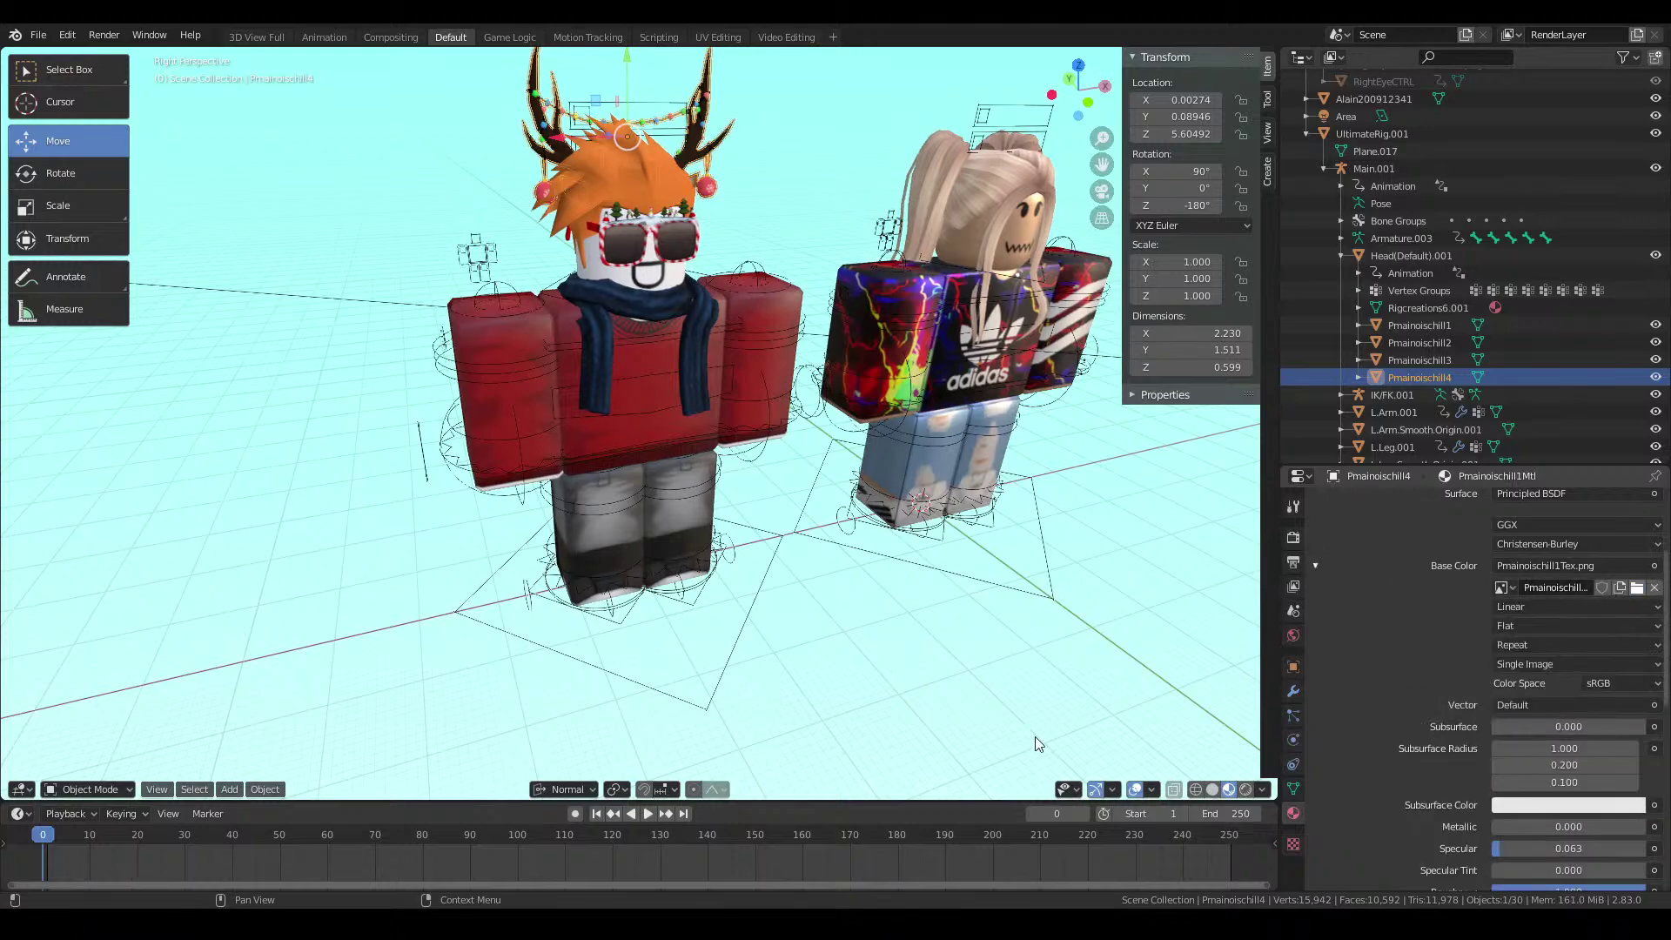
key(ctrl+z)
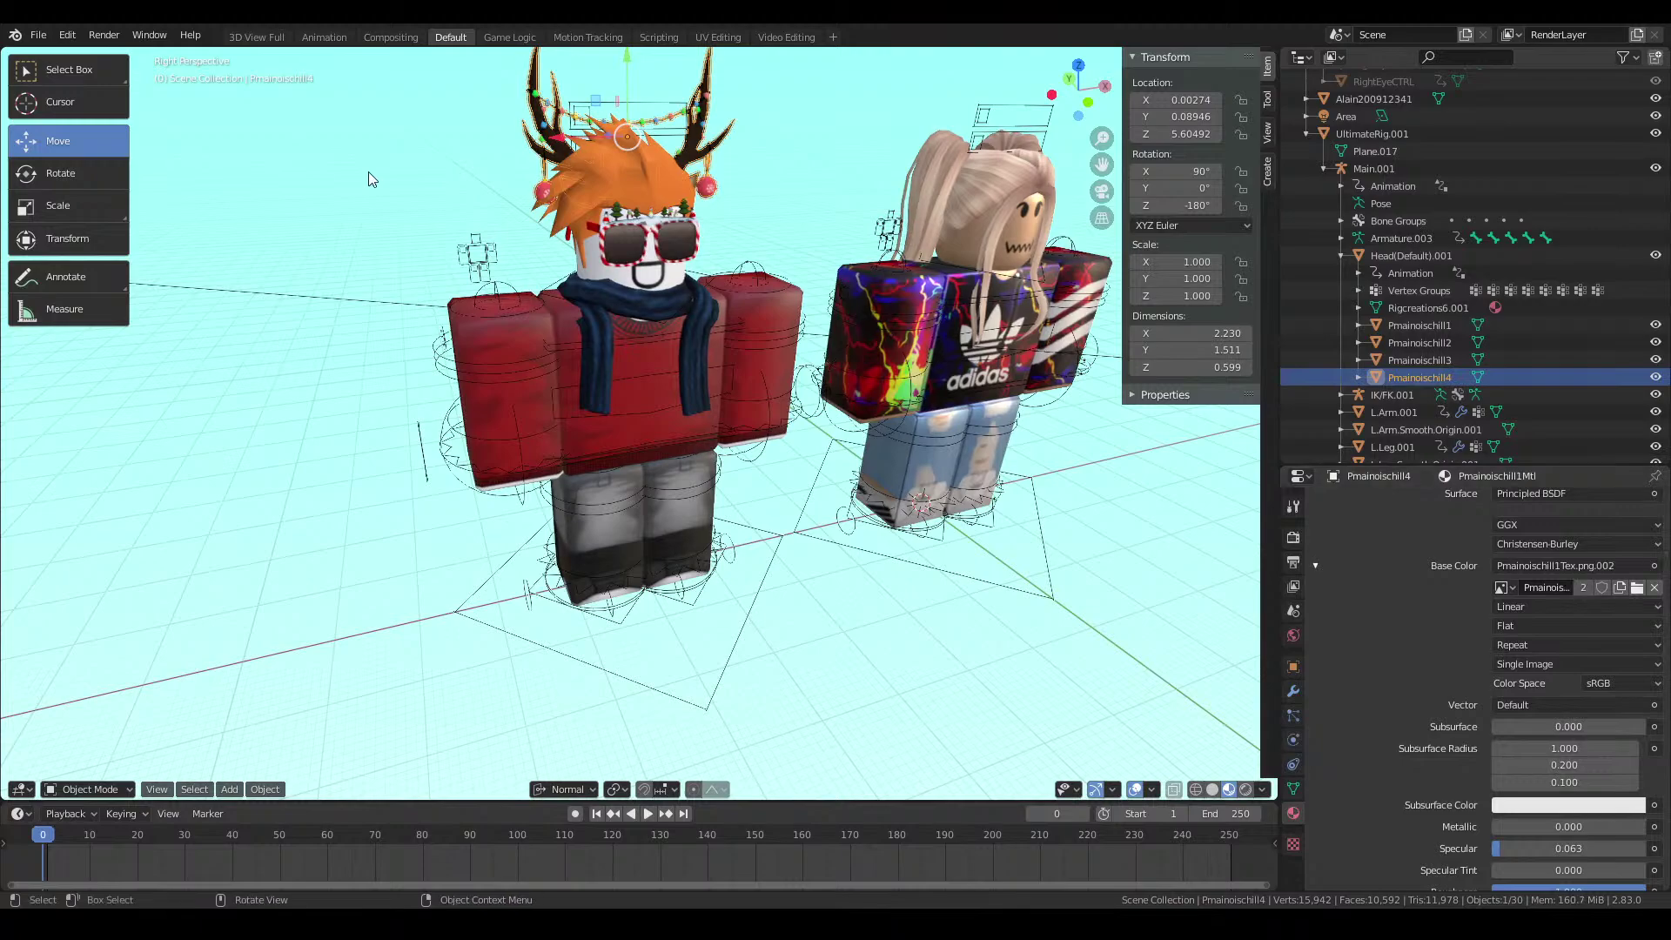
click(368, 171)
key(ctrl+s)
Examine the textured avatar's head, candy-striped glasses and accessories up close from several angles
key(shift+grave)
key(w)
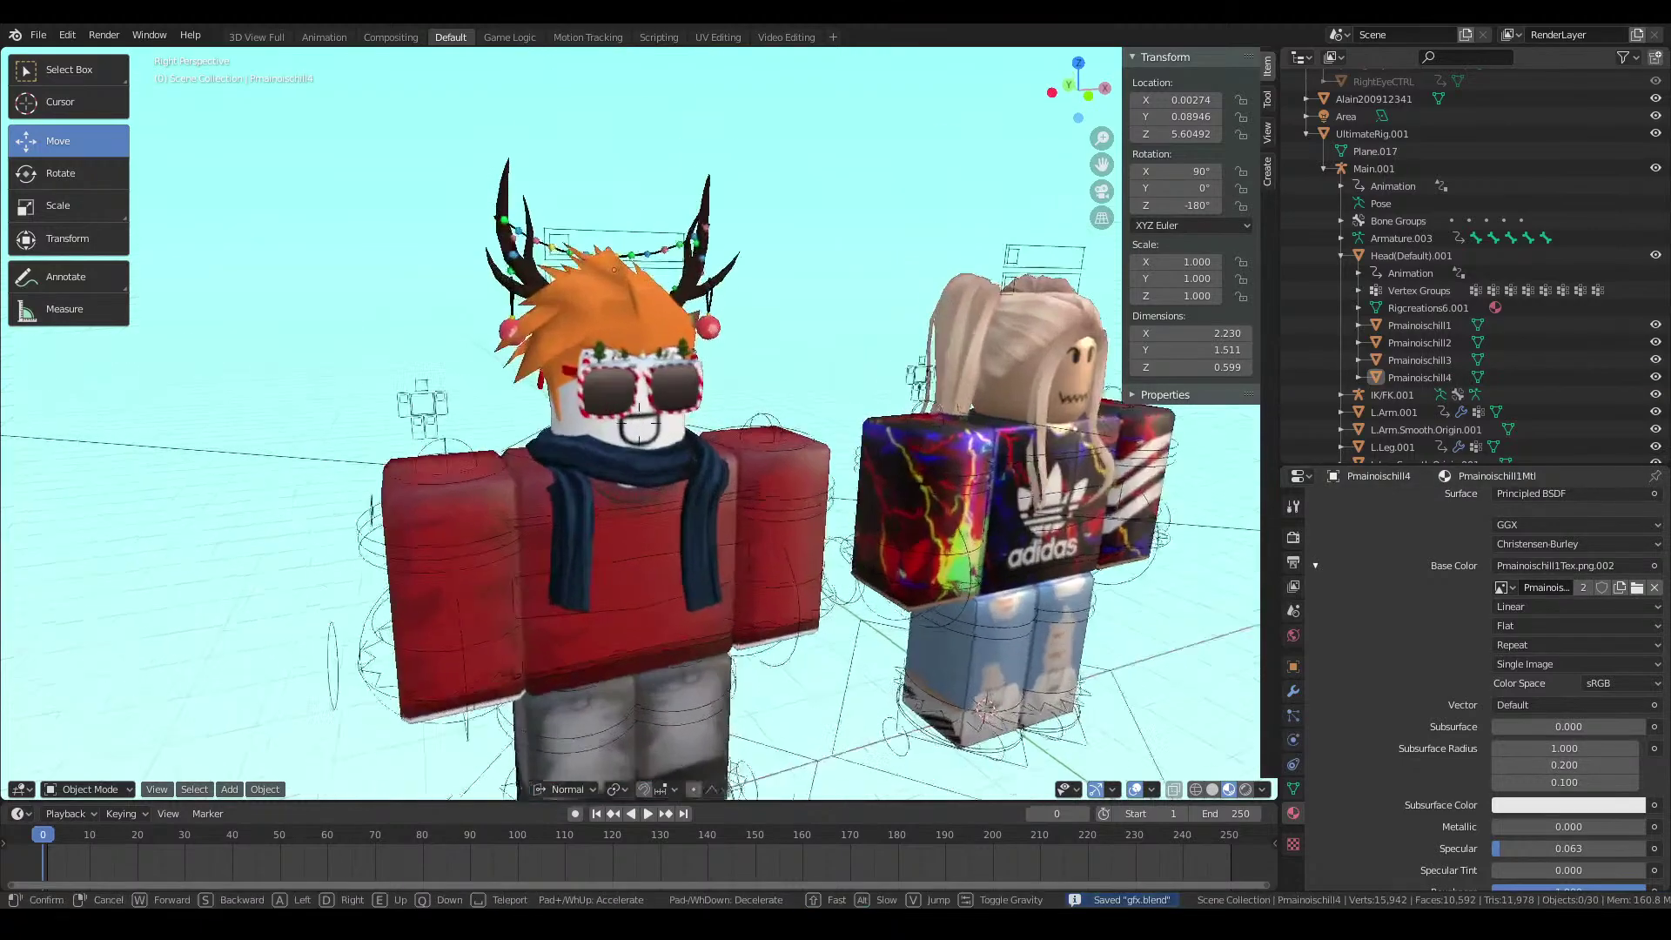
key(a)
key(w)
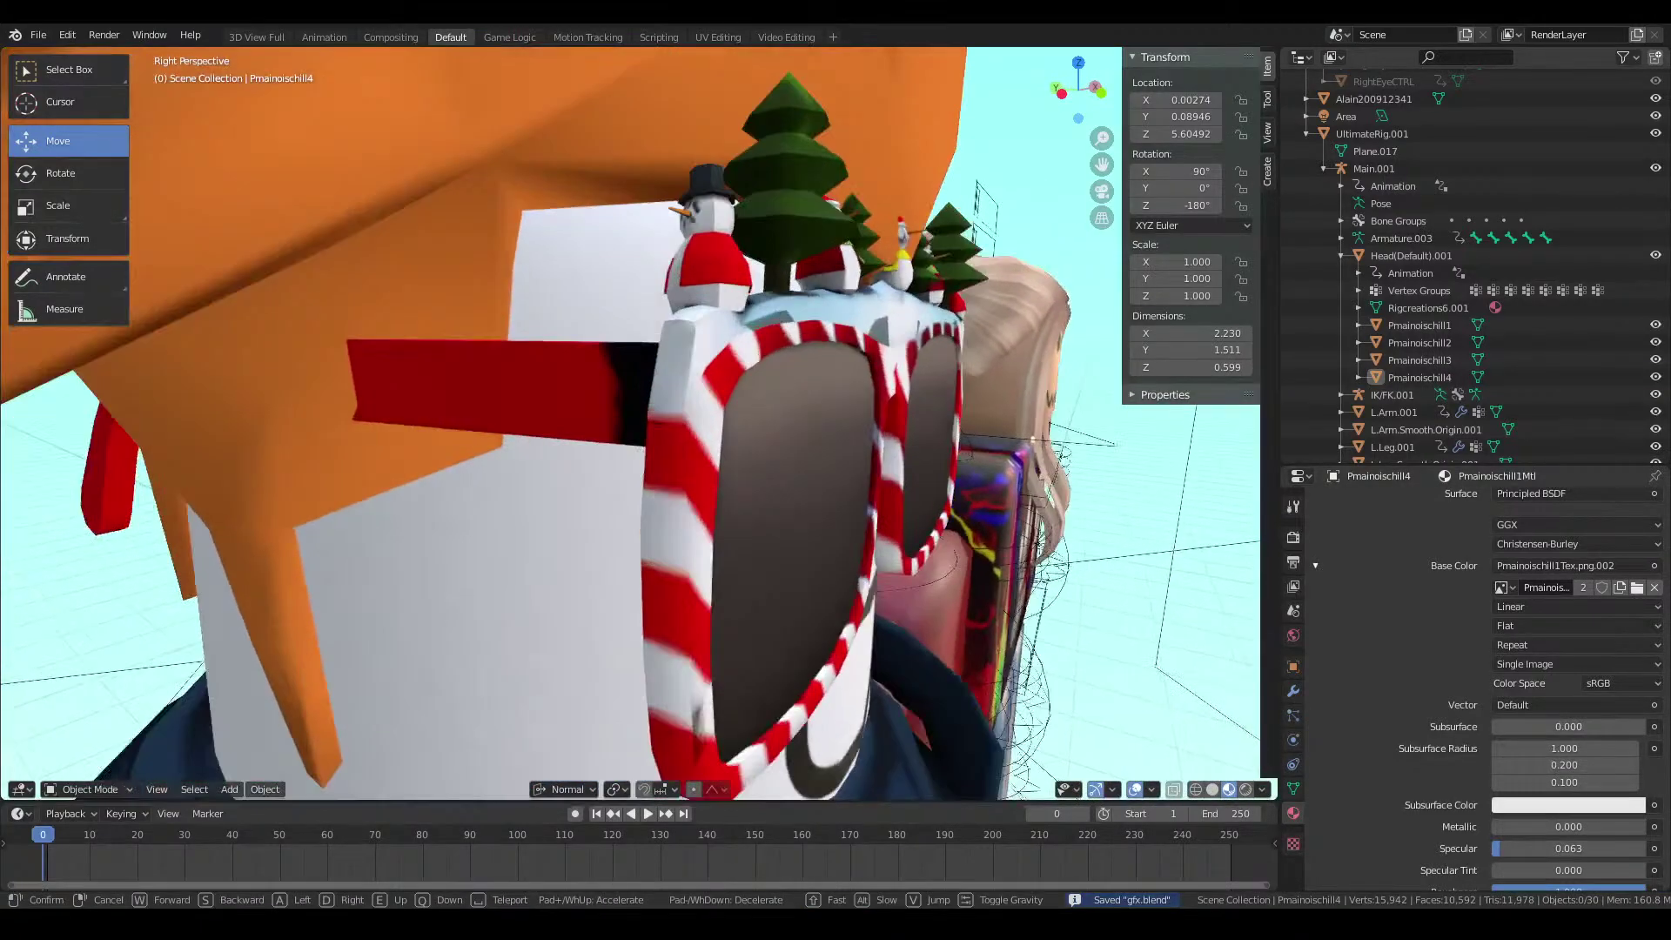
key(a)
key(d)
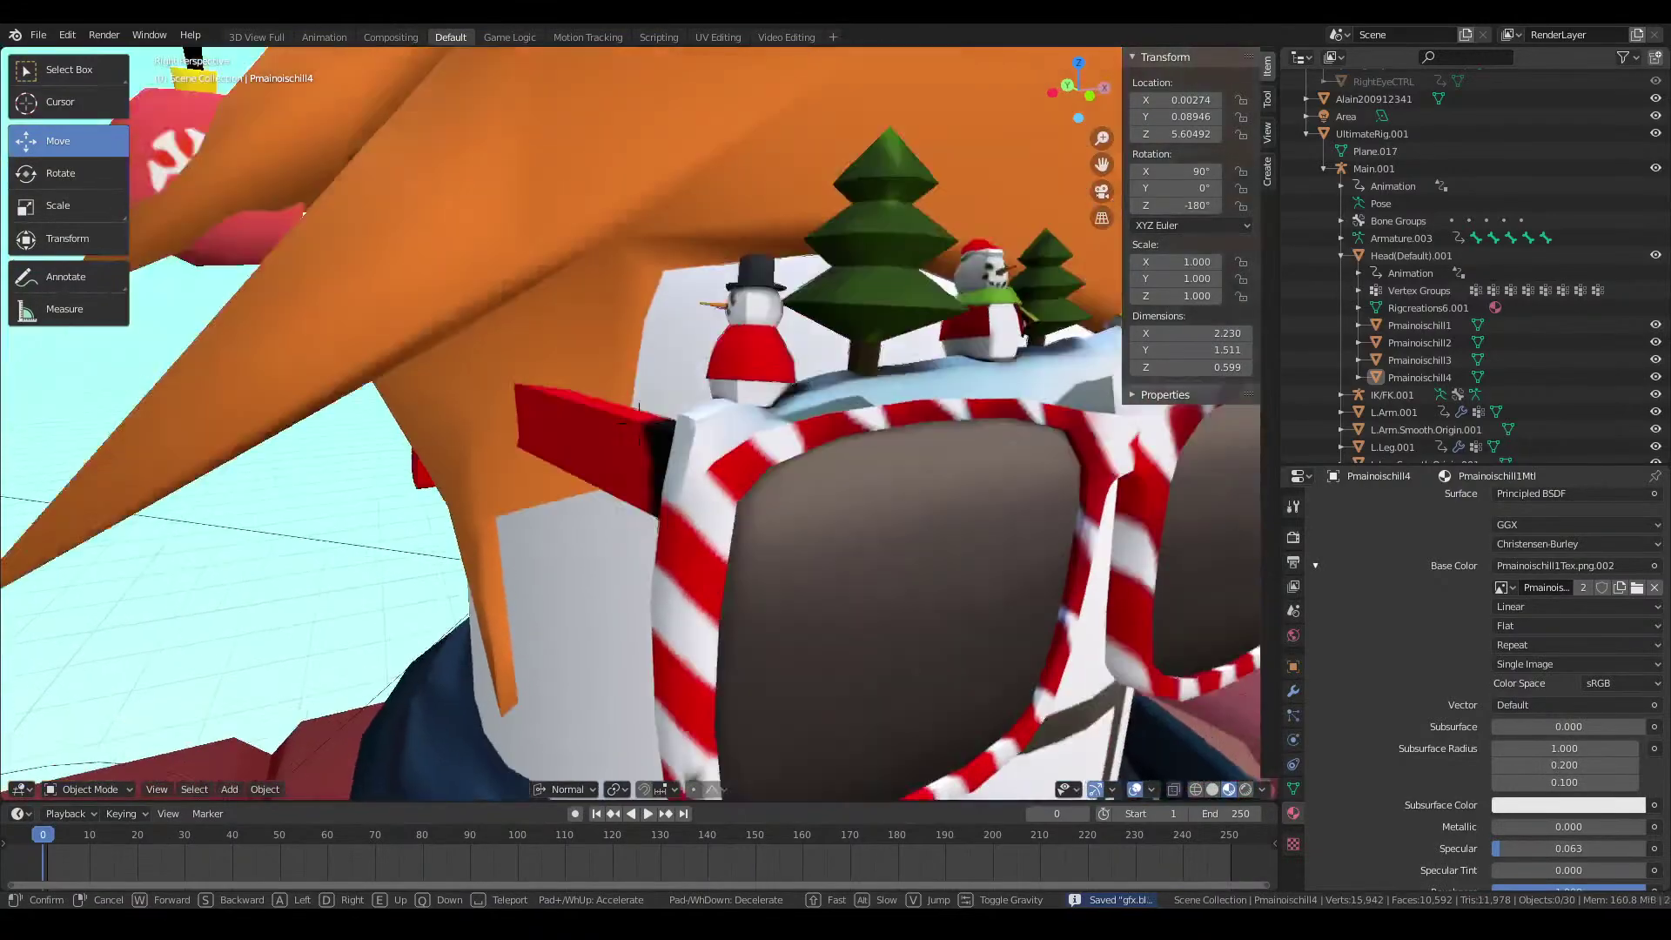
key(e)
key(s)
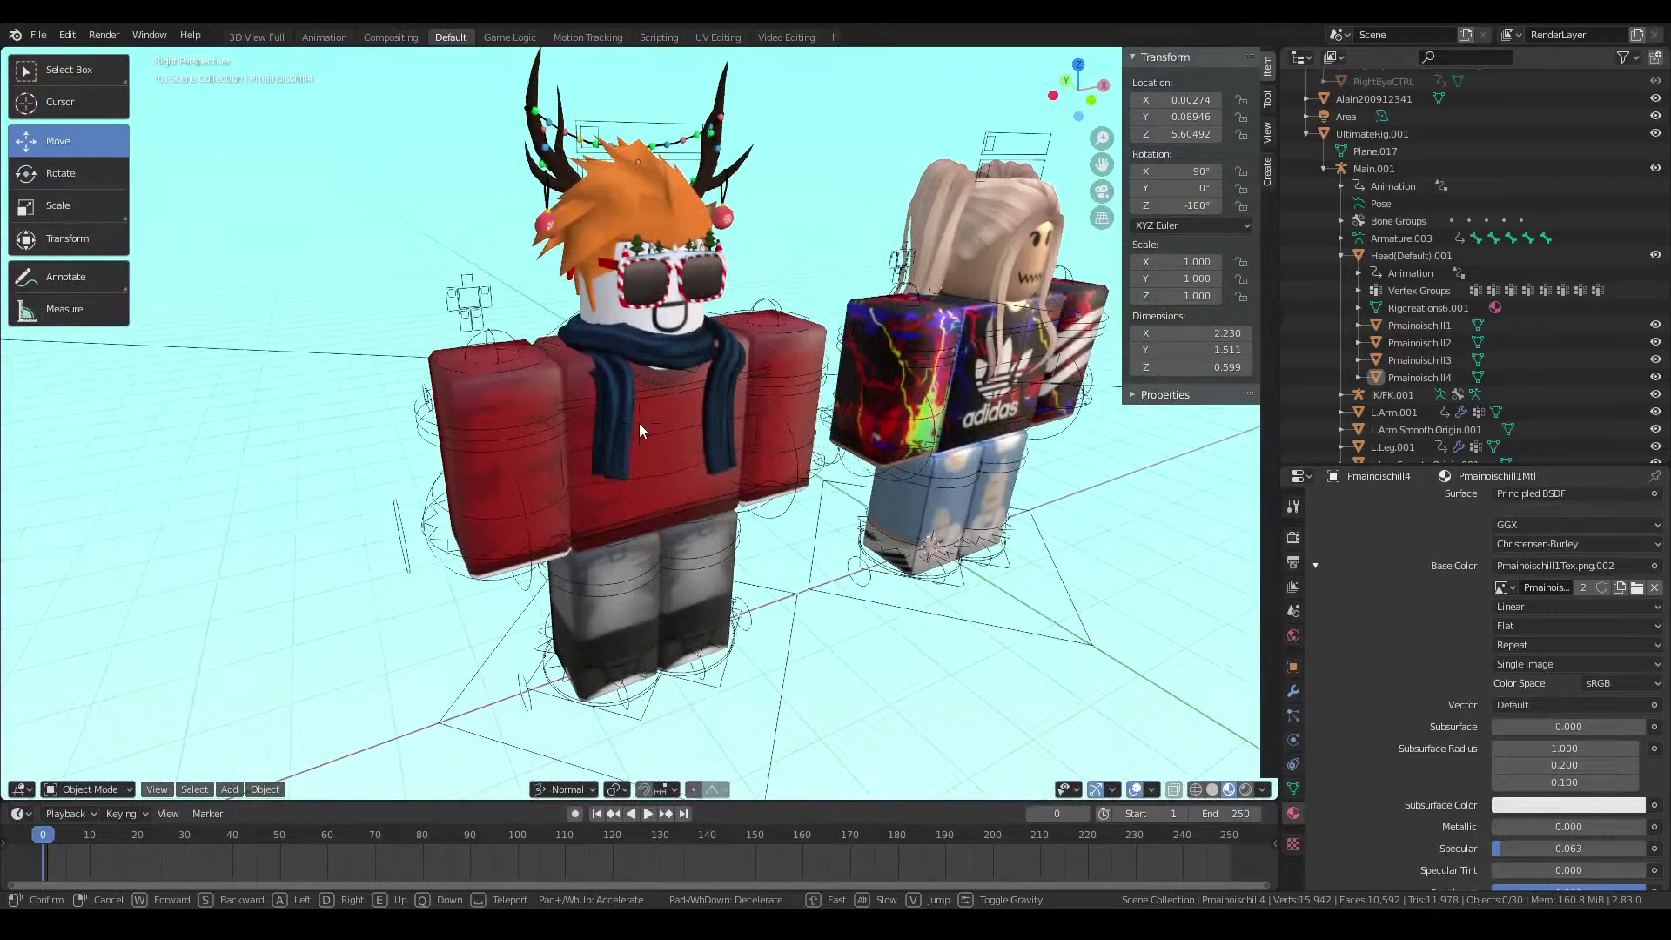
click(997, 447)
Disconnect the image texture from the Alpha input of the antlers' material and save the file
click(545, 164)
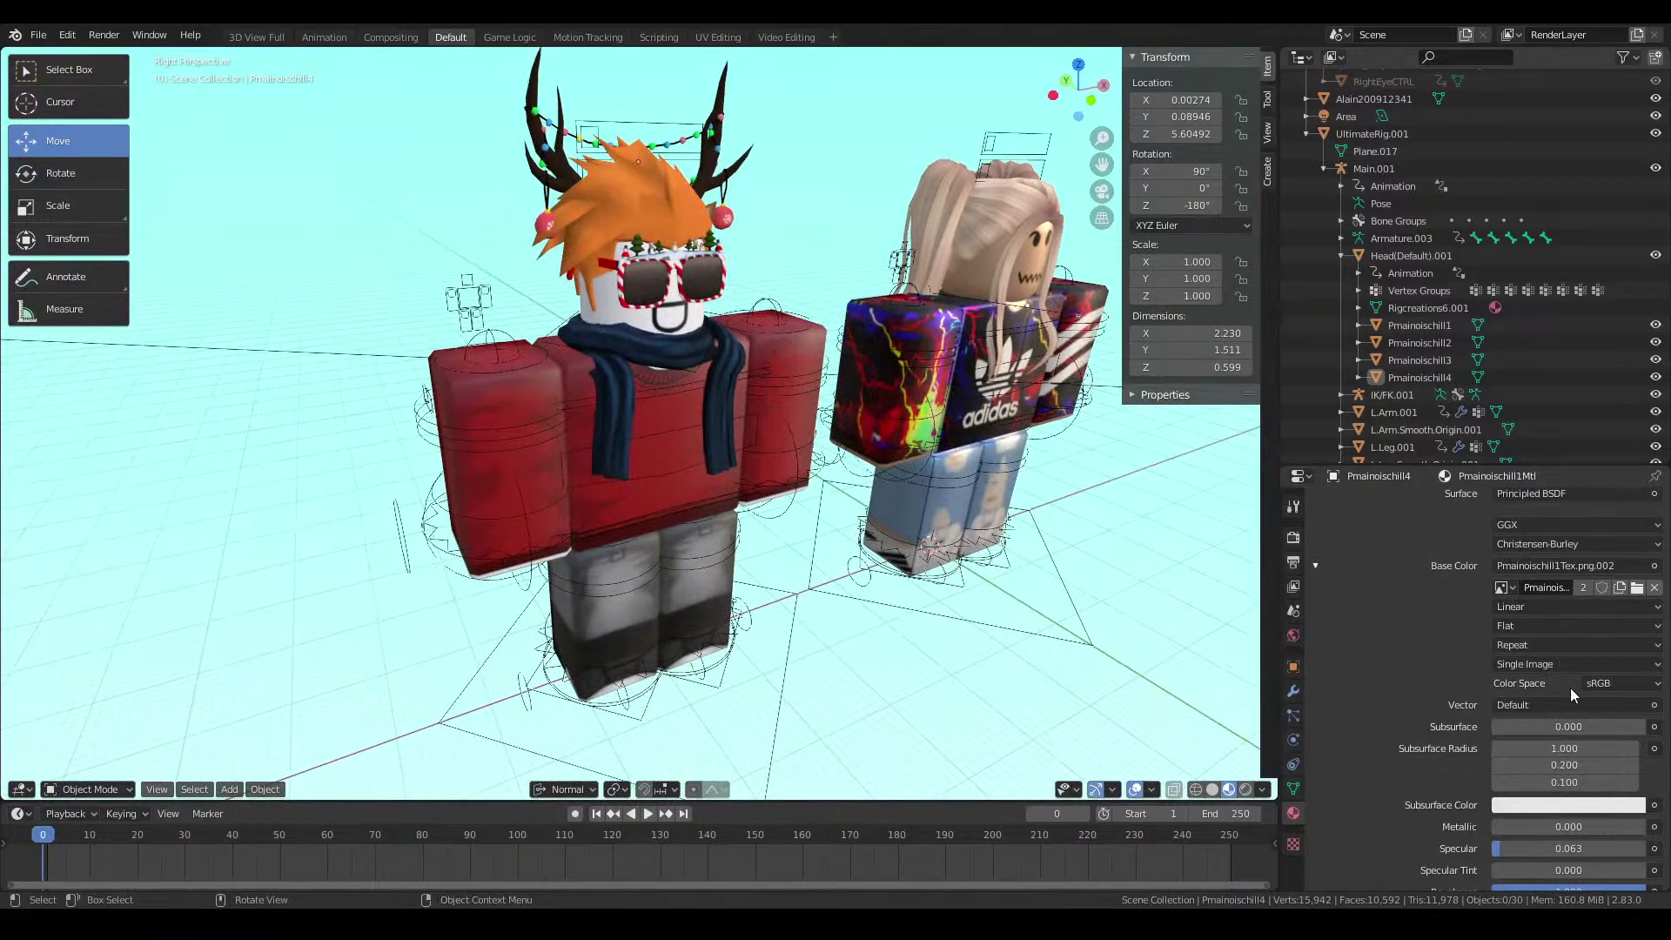
scroll(1417, 645, down, 10)
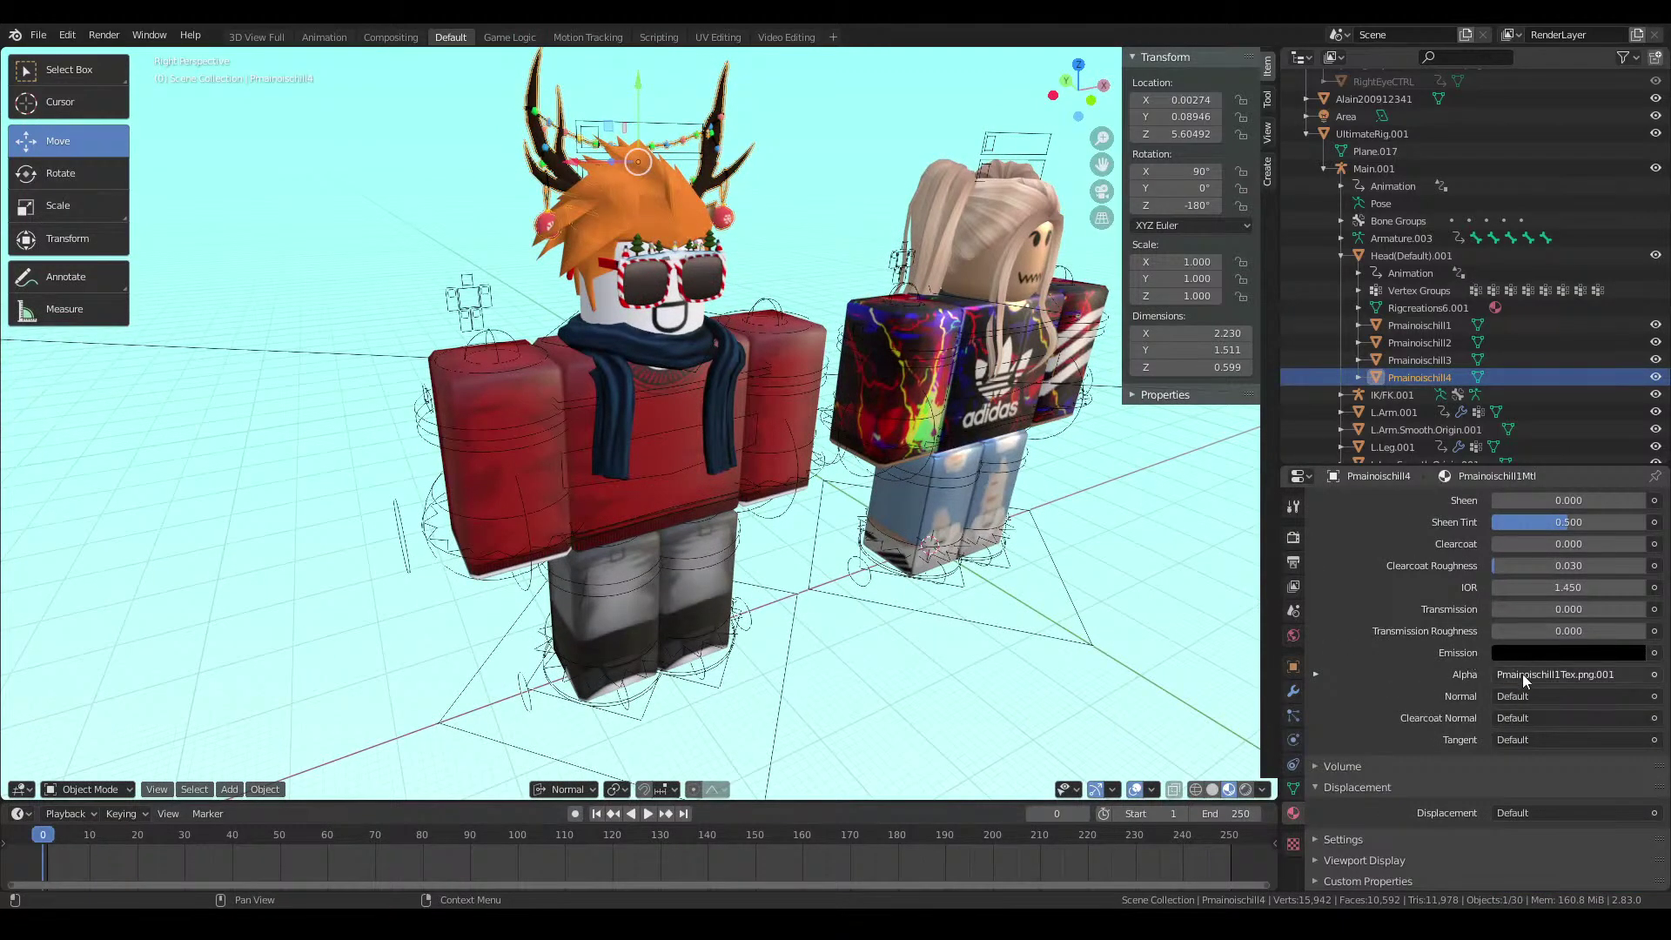
click(1531, 675)
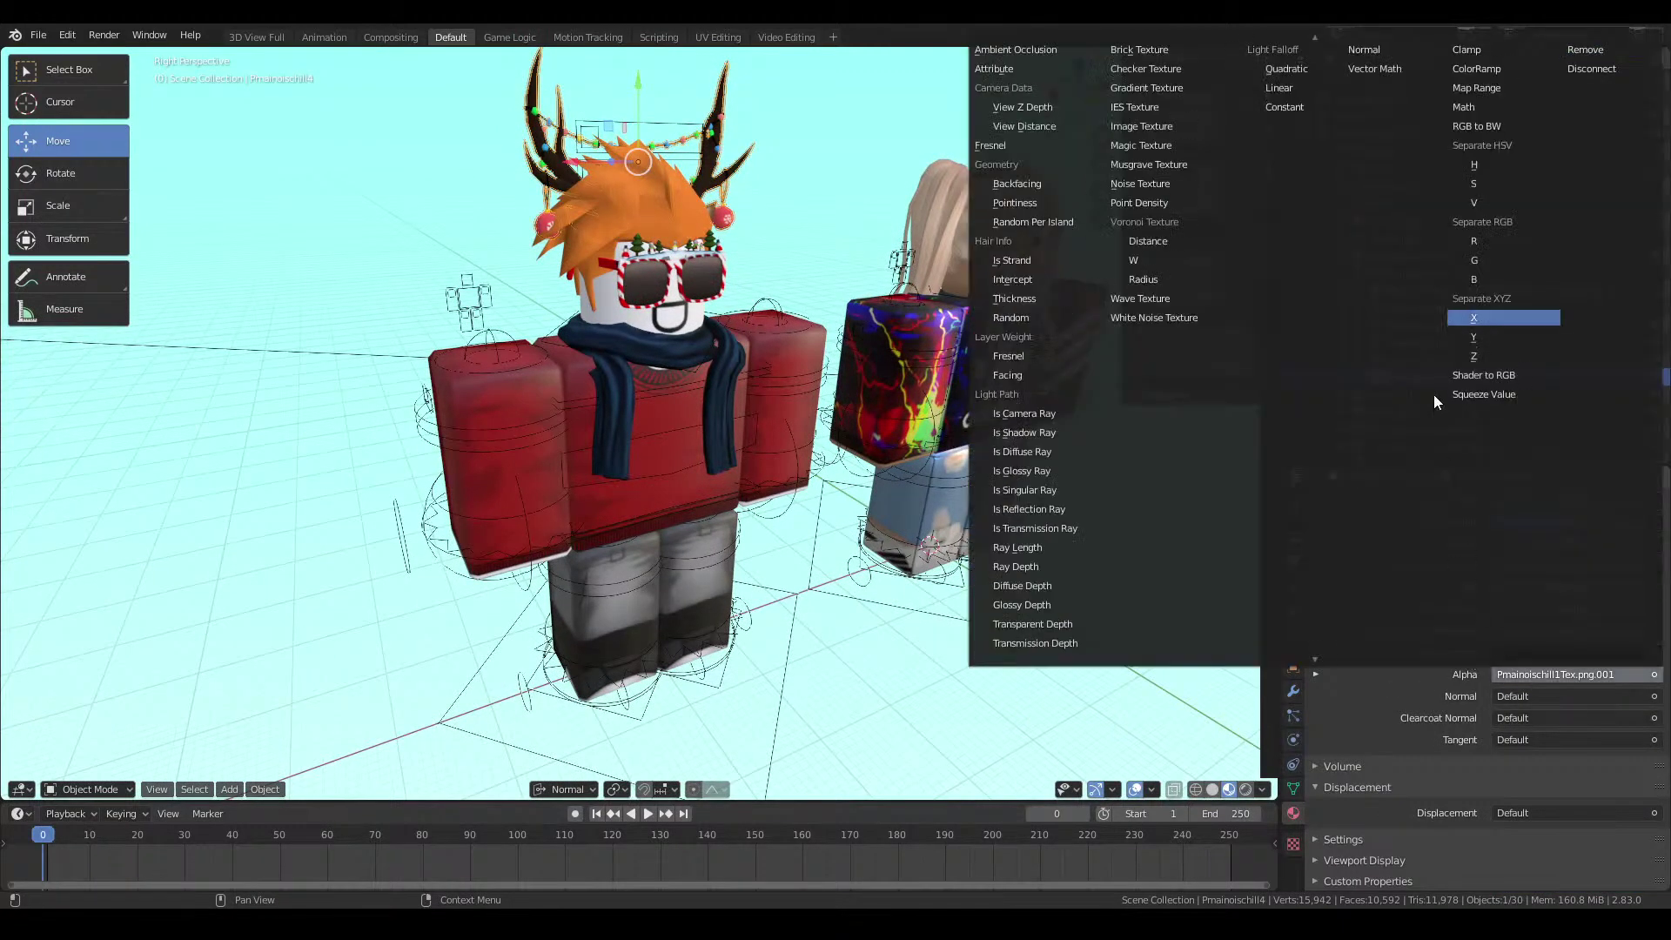
click(1576, 68)
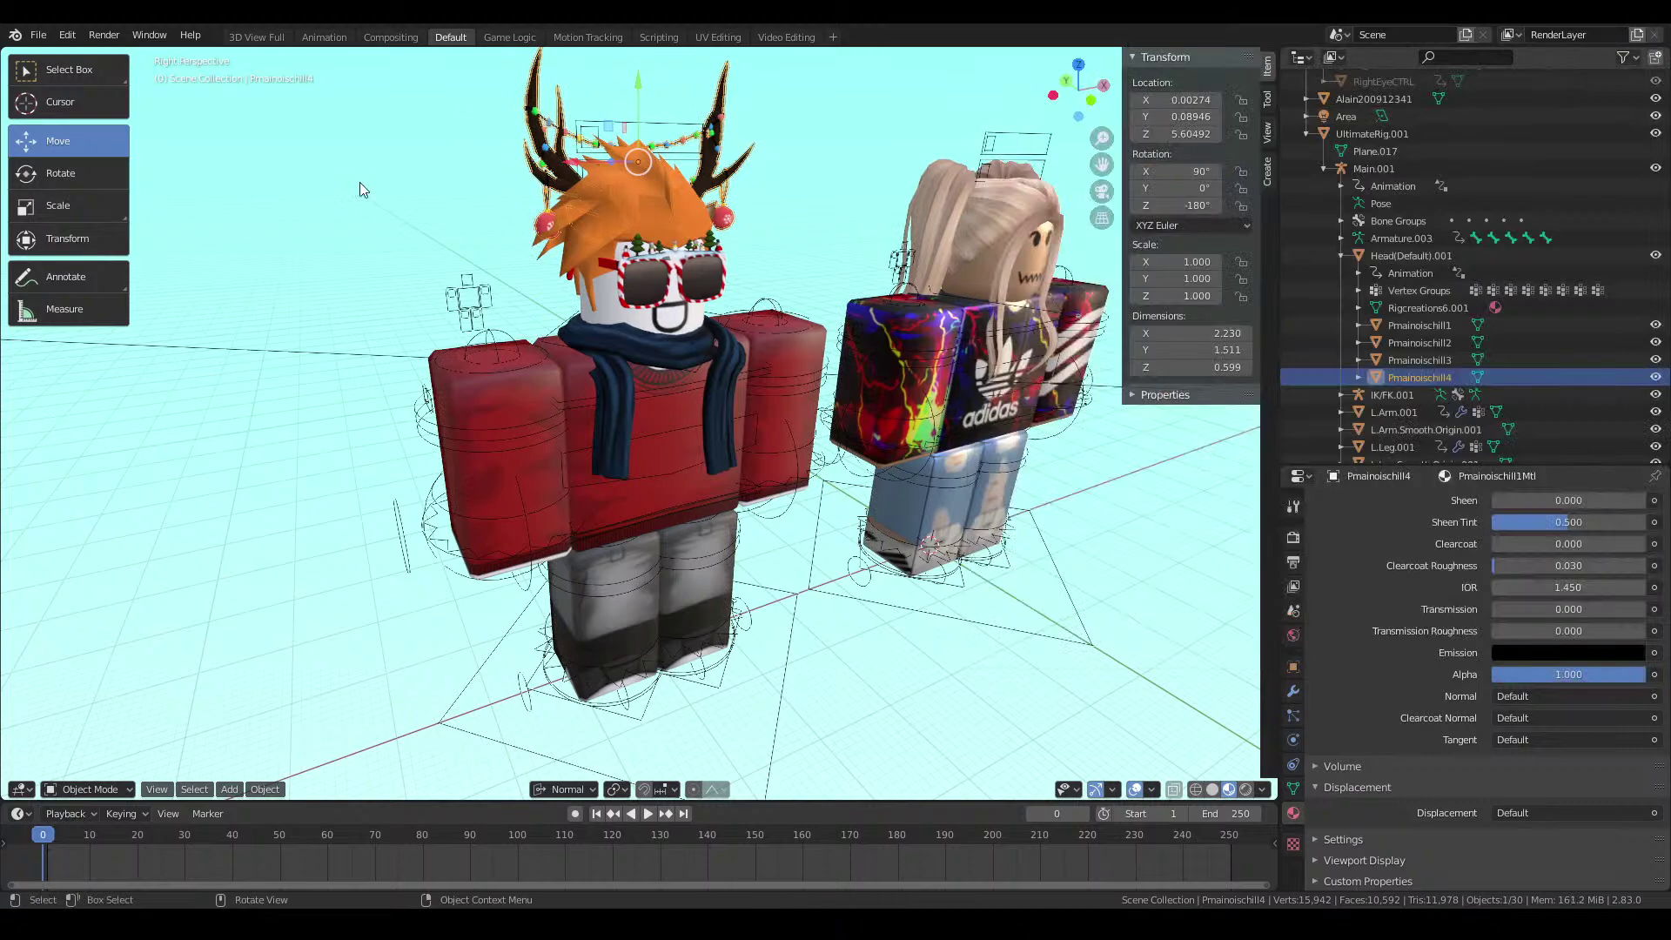
click(358, 181)
key(ctrl+s)
Add a camera to the scene and align it to a view of both avatars
key(shift+grave)
key(s)
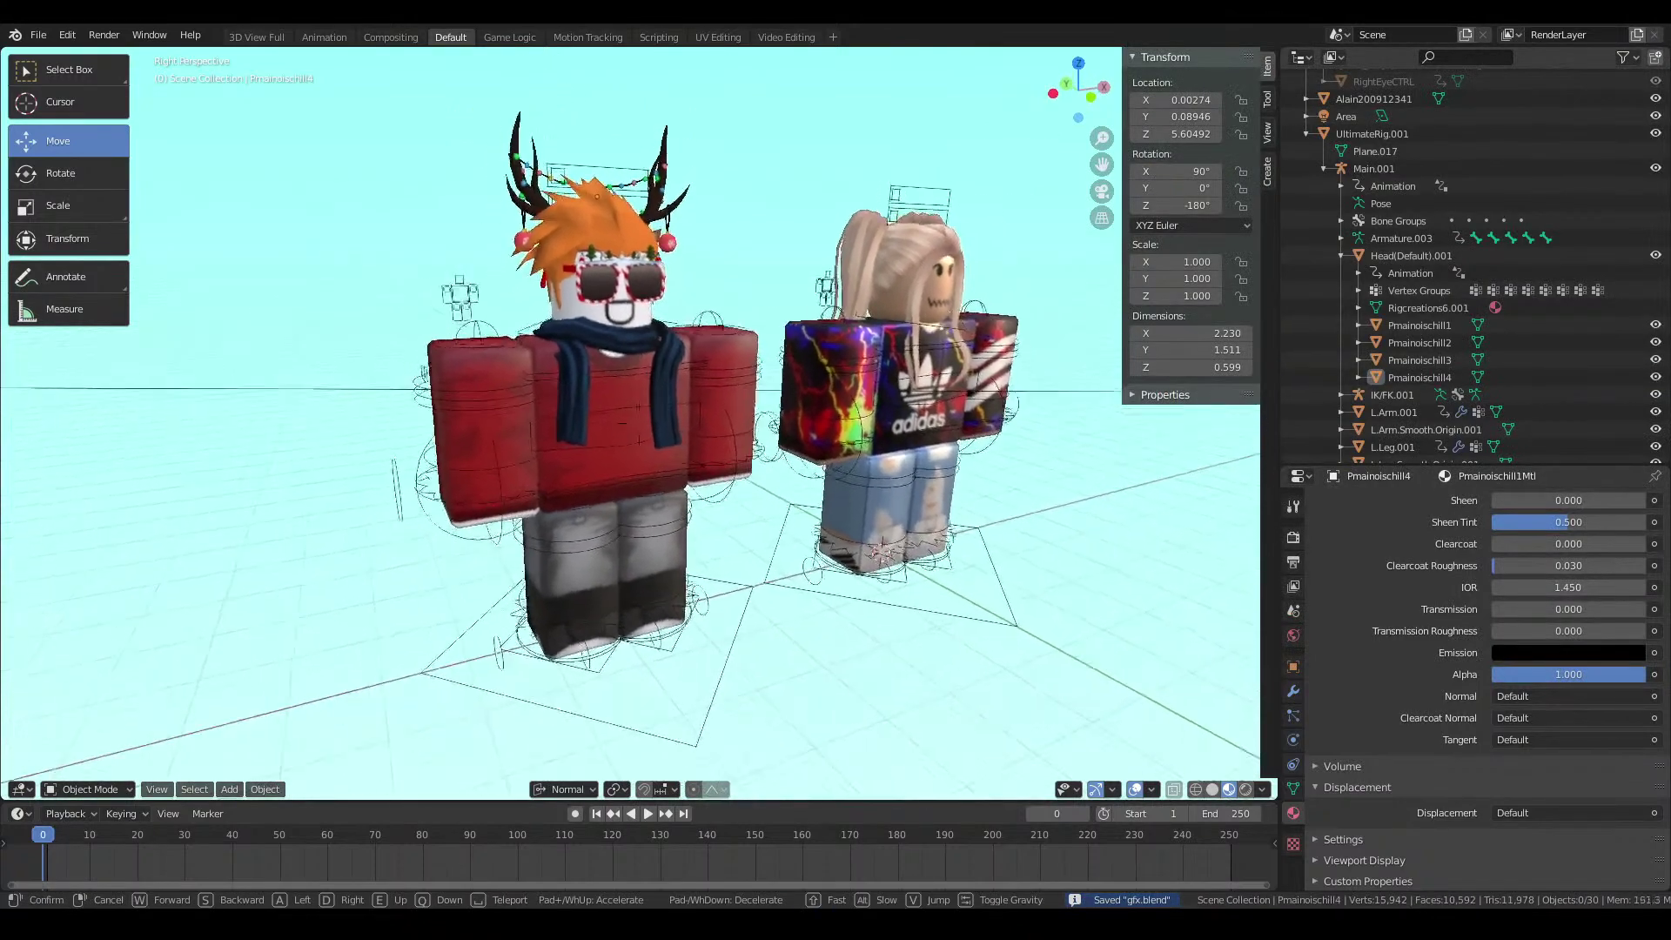
click(639, 423)
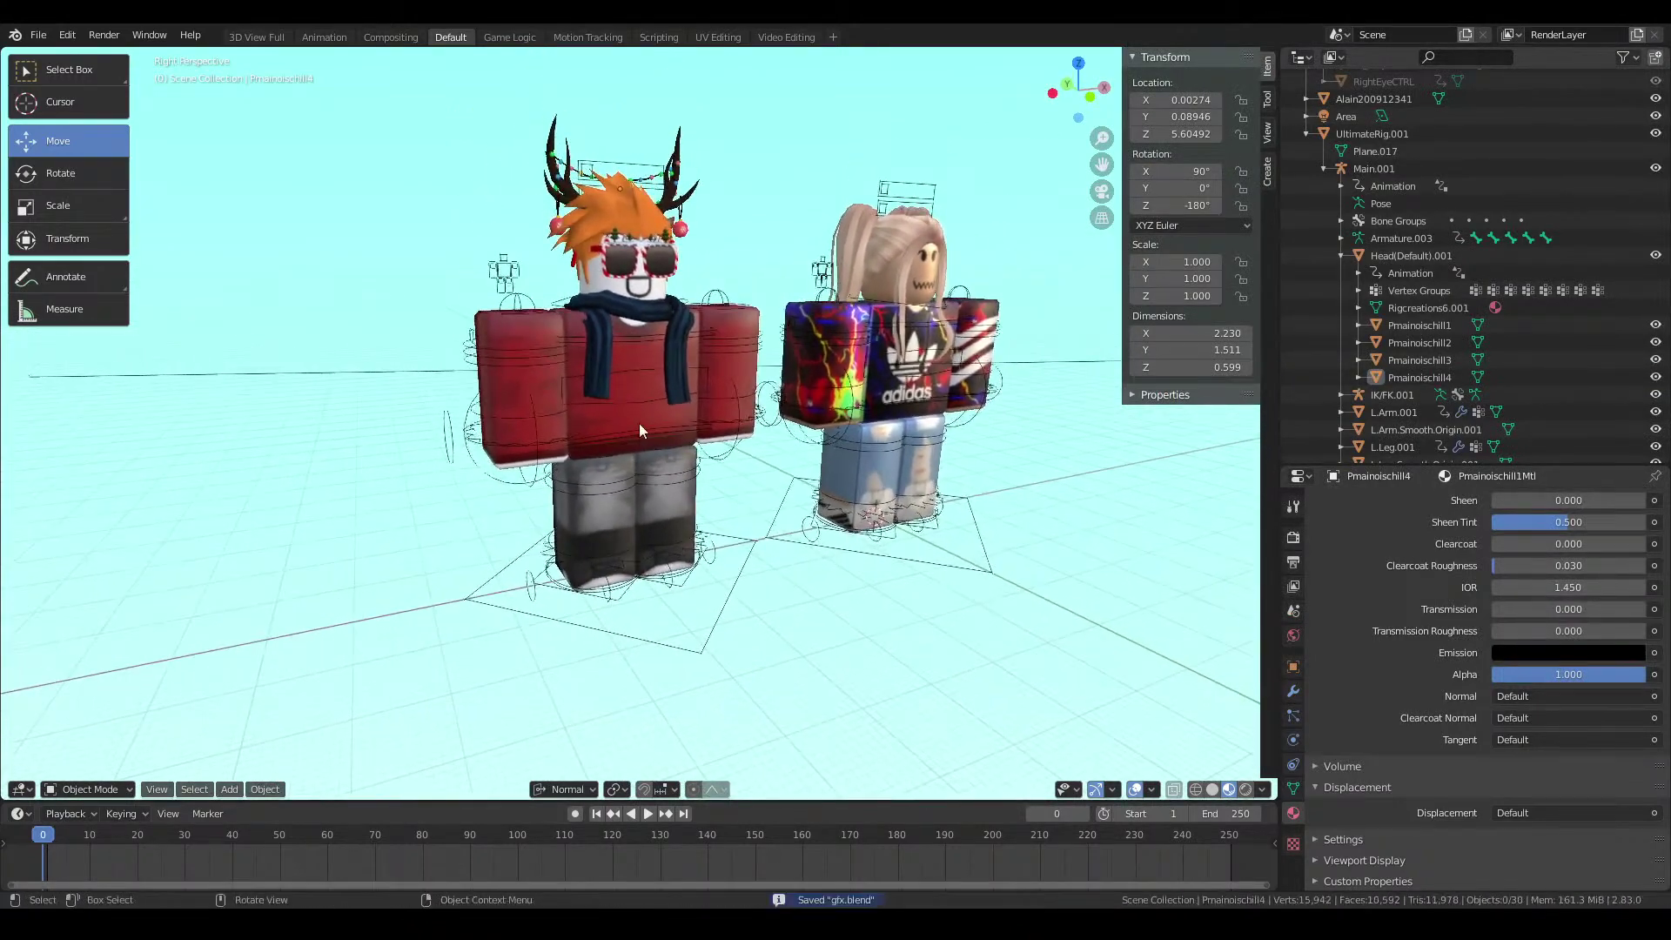
key(shift+a)
mouse_move(299, 490)
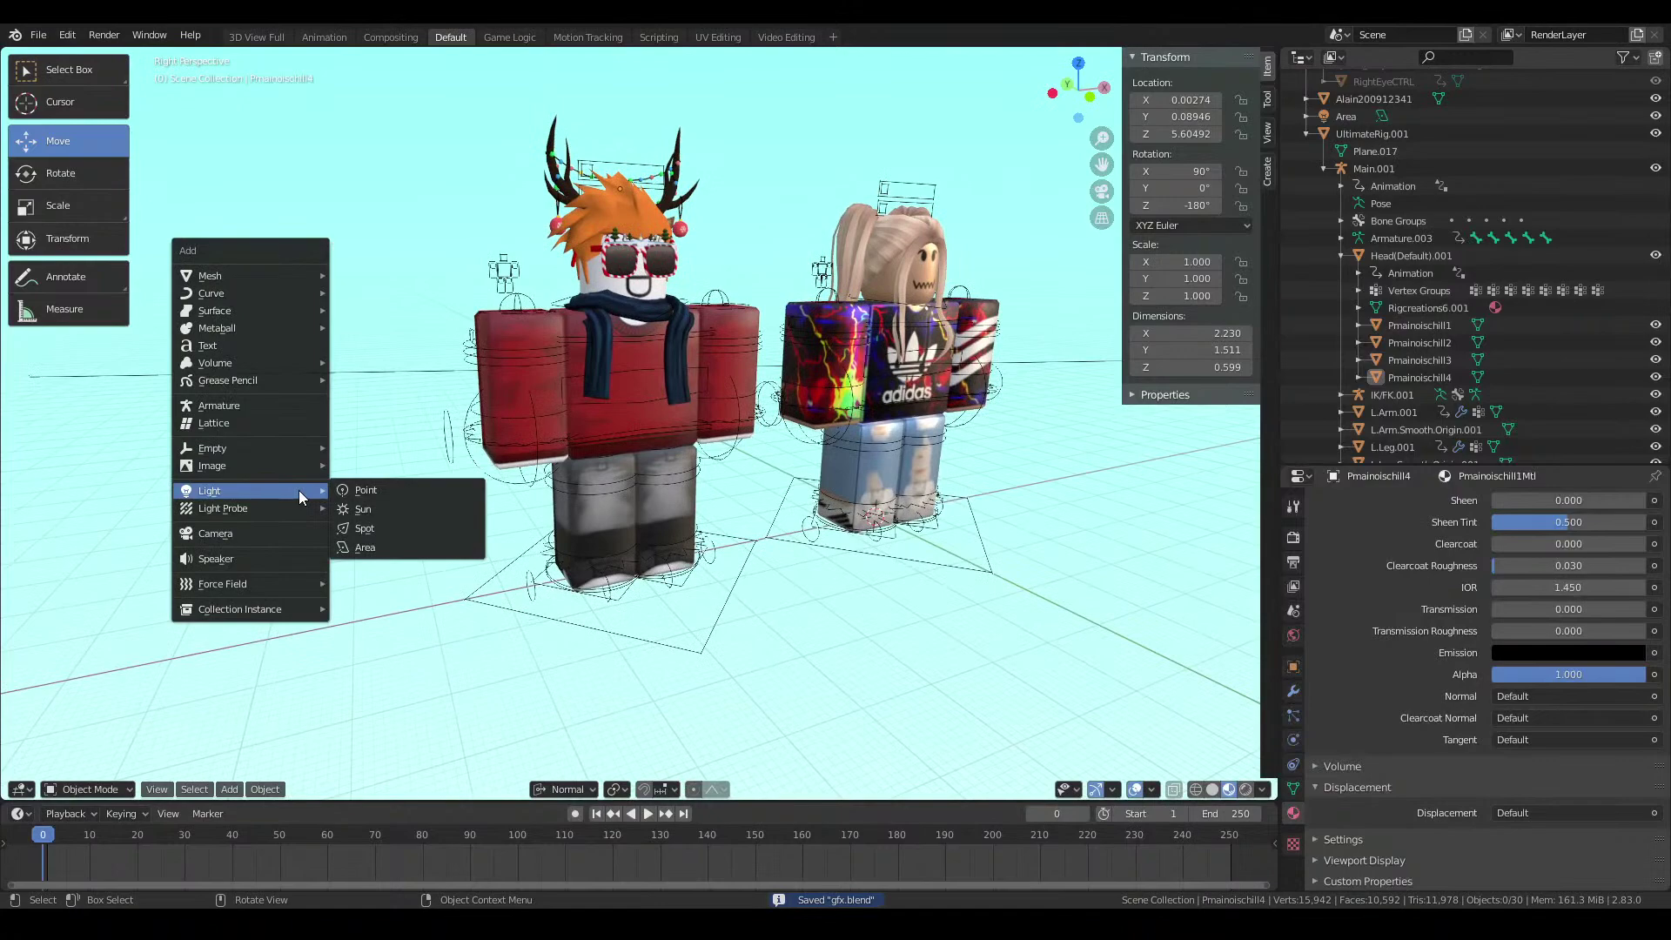
click(273, 531)
key(ctrl+alt+KP_0)
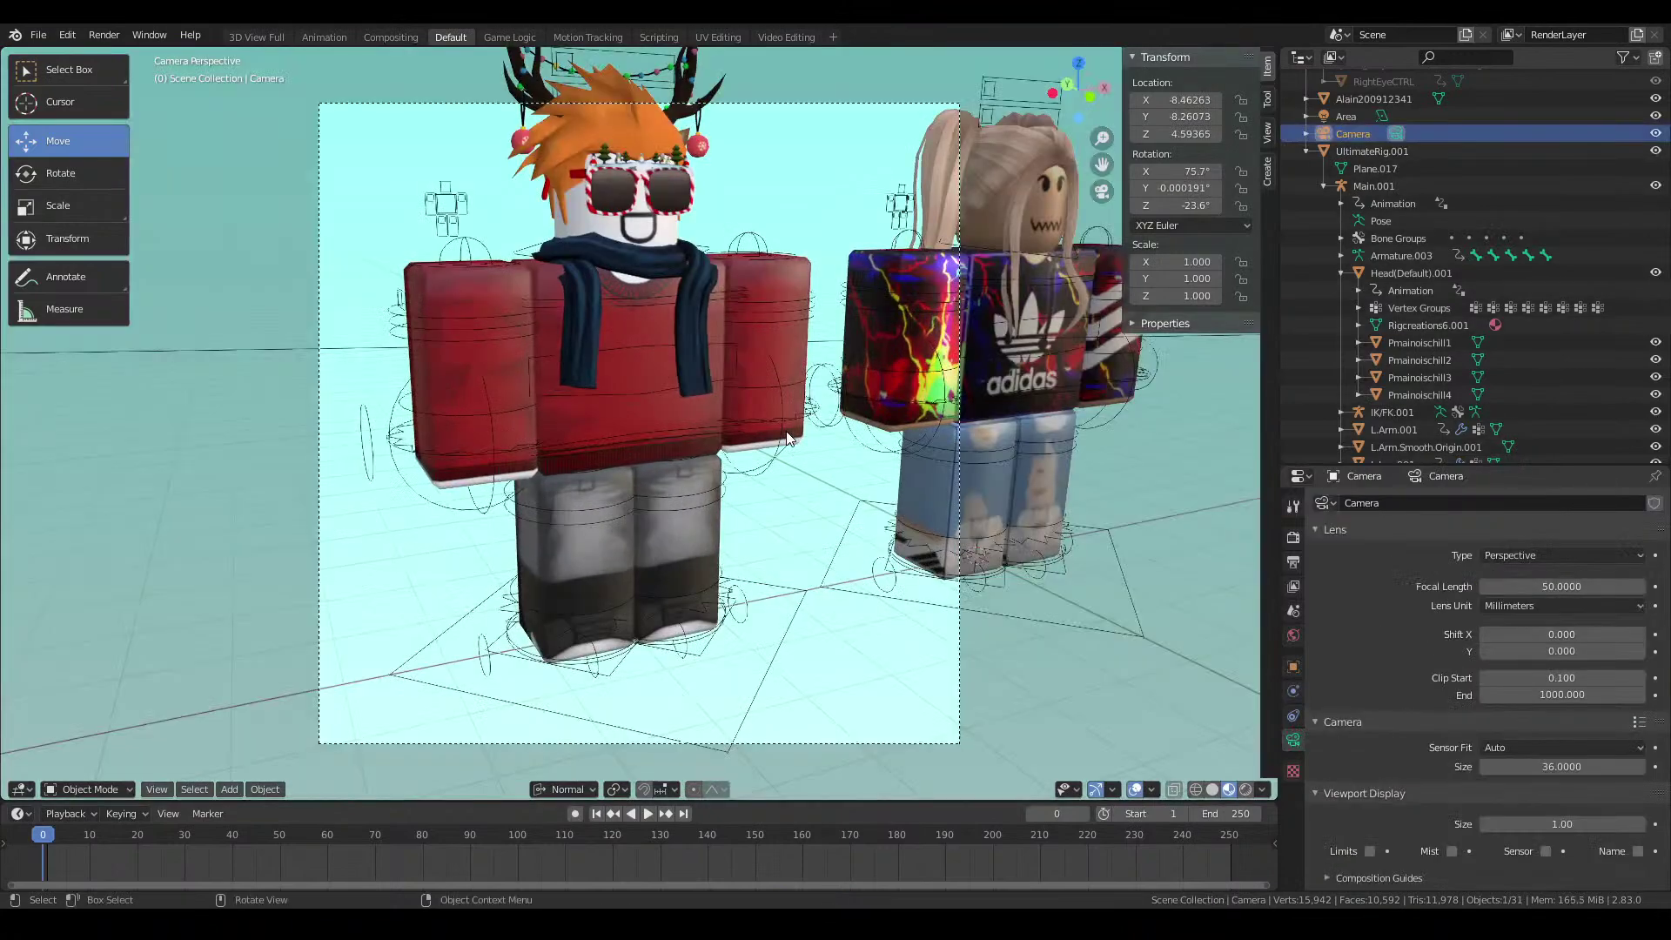
Move the camera back to about X -9.02, Y -9.59, Z 3.54 so the antlered avatar fits fully in frame
key(shift+grave)
key(s)
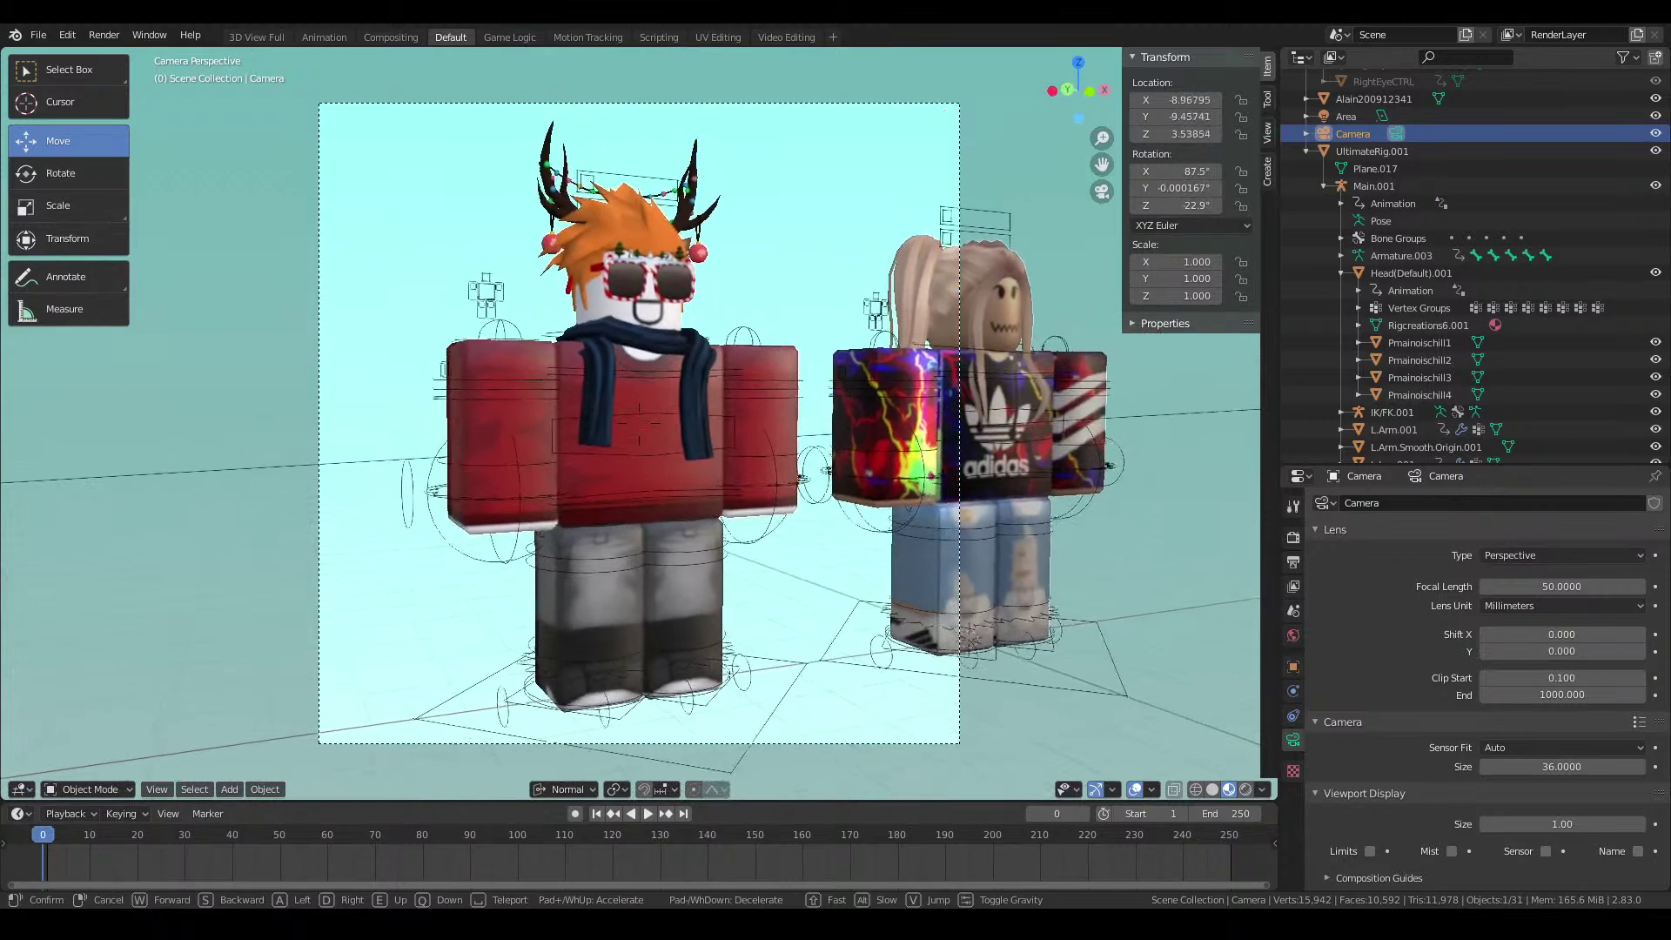
click(646, 422)
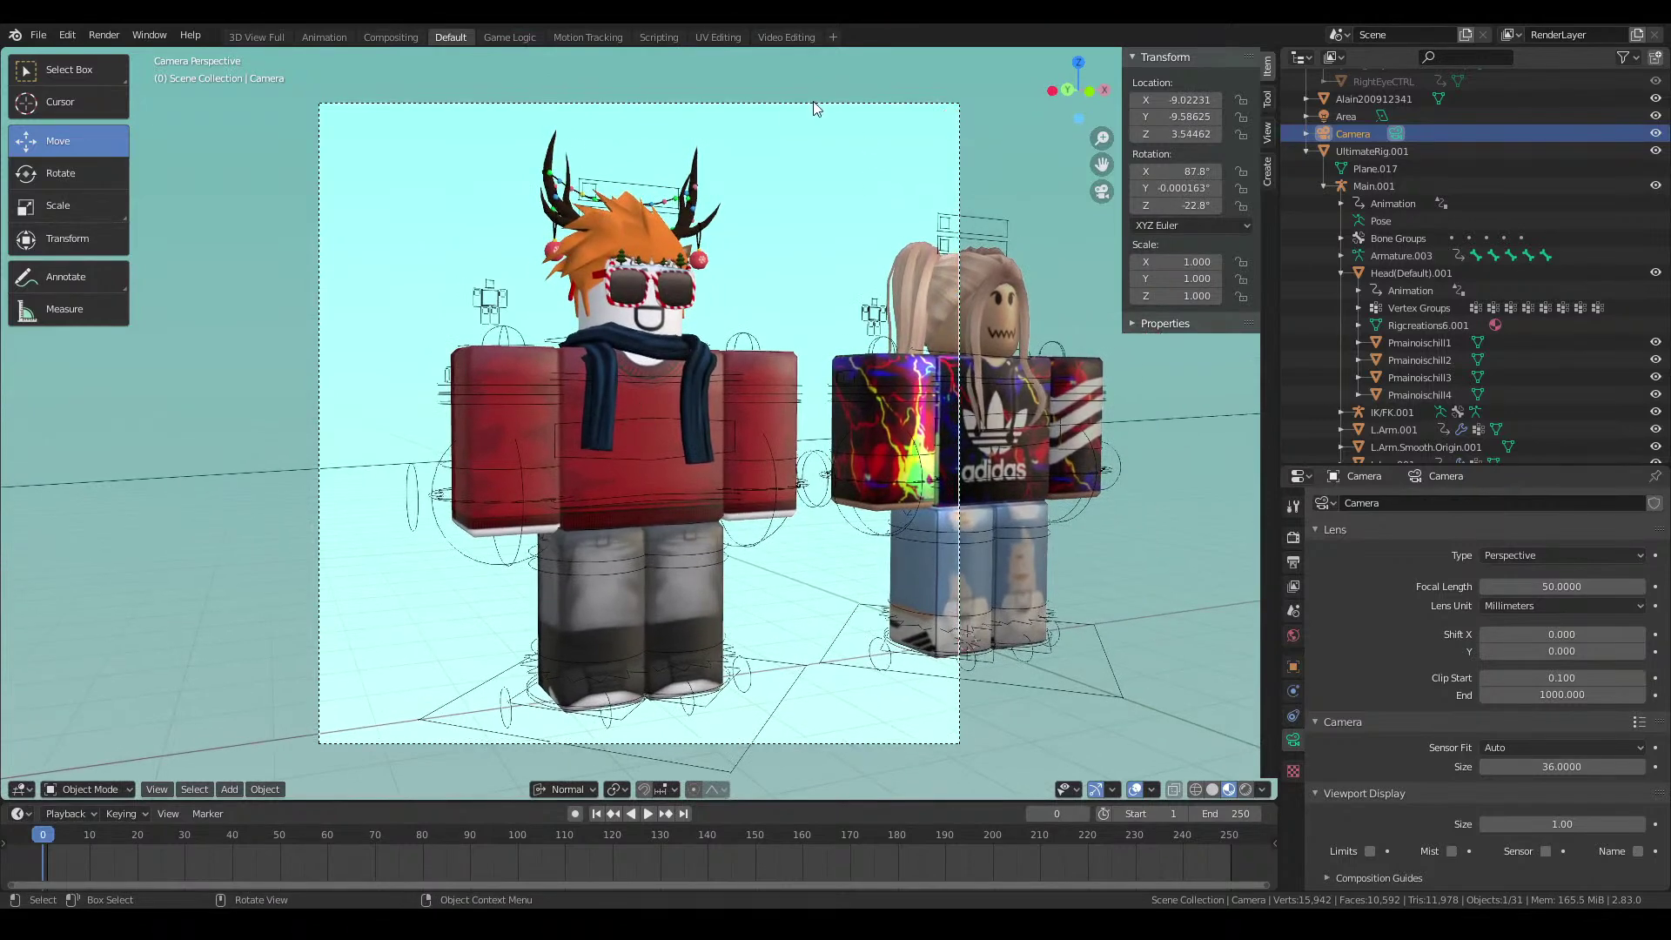
scroll(1344, 709, down, 6)
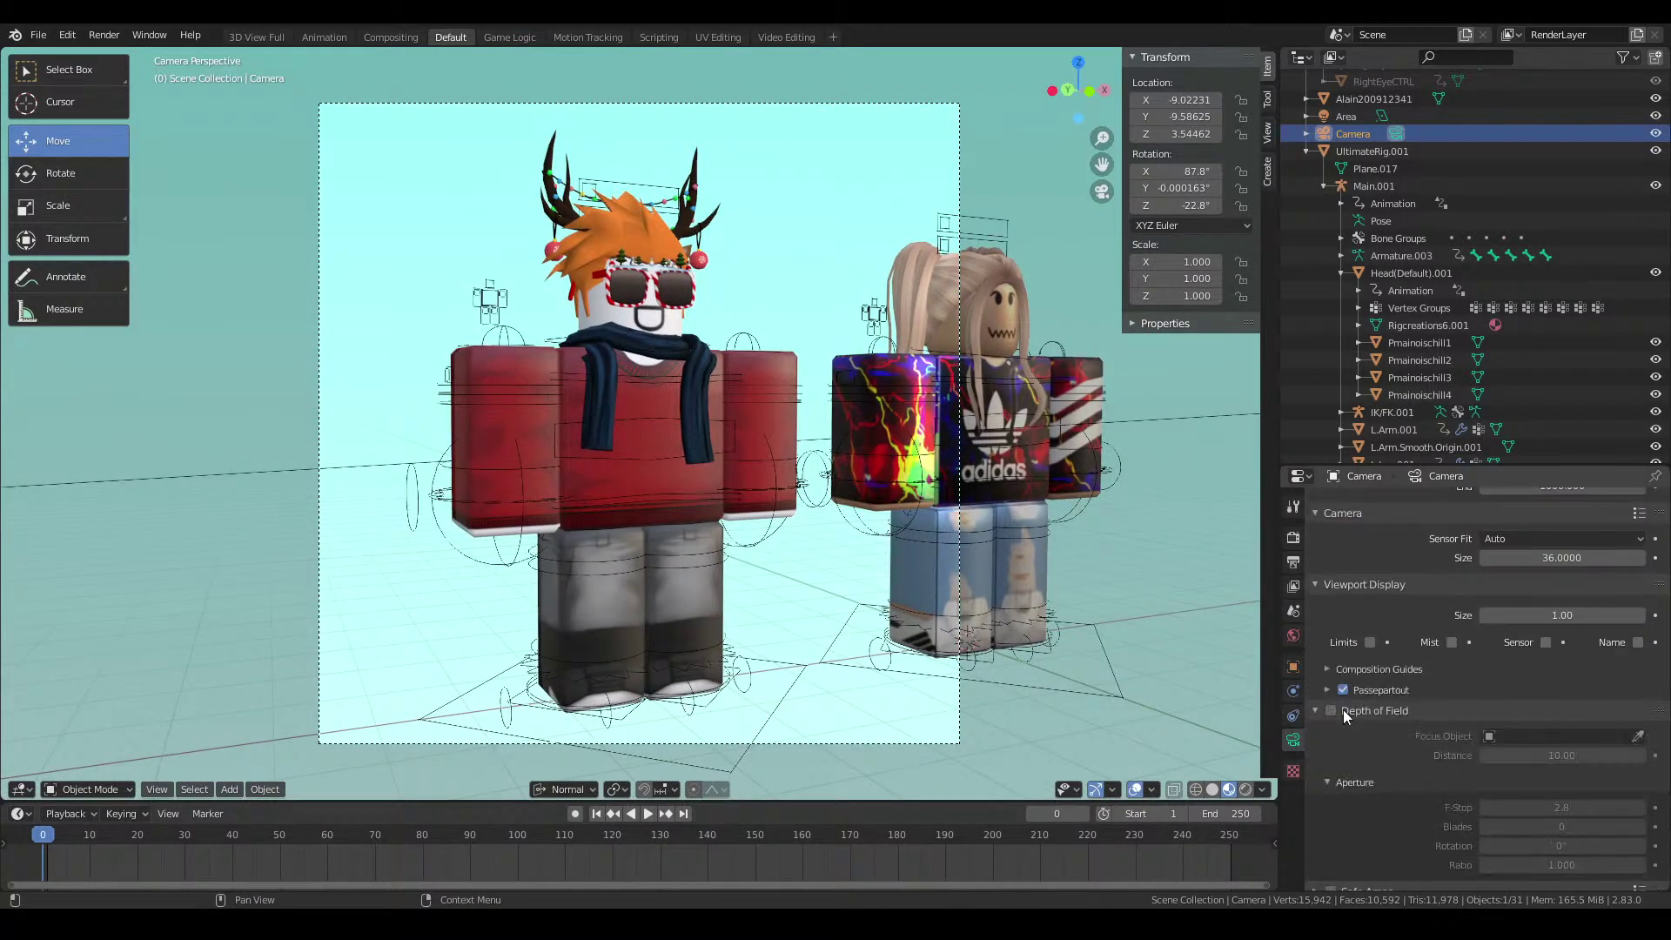
Raise the camera's passepartout opacity to 1.000 so everything outside the frame is blacked out
click(1326, 690)
drag(1518, 715, 1645, 715)
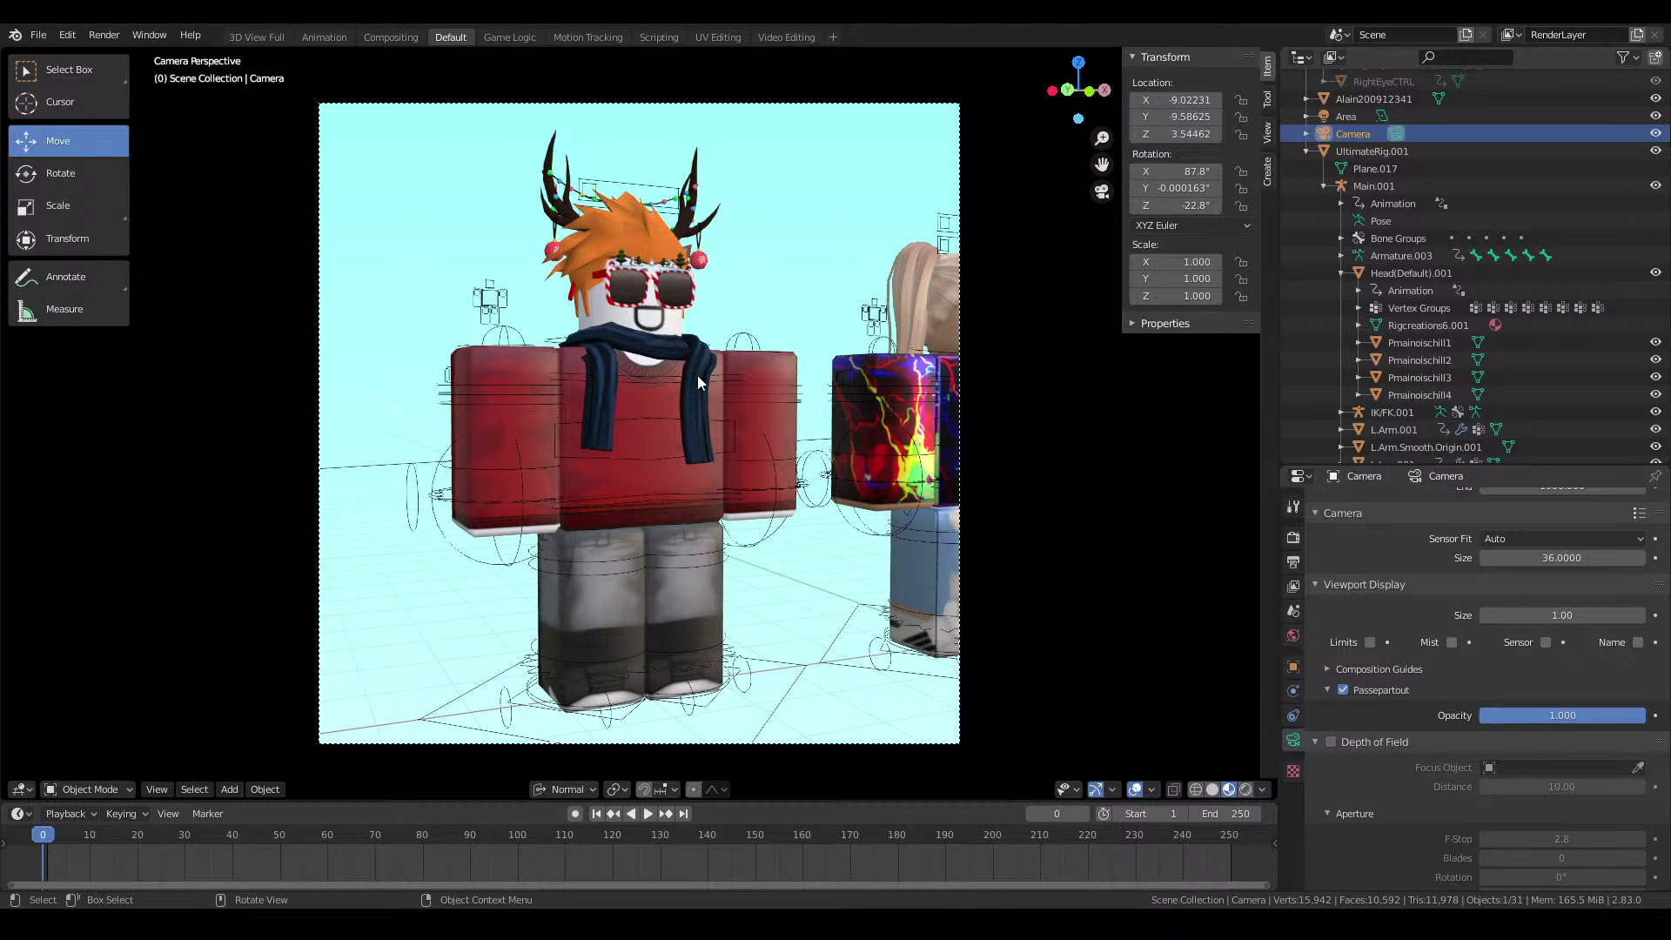
Fly the camera to about X -2.03, Y -7.54, Z 3.71, framing the antlered avatar from the thighs up
key(shift+grave)
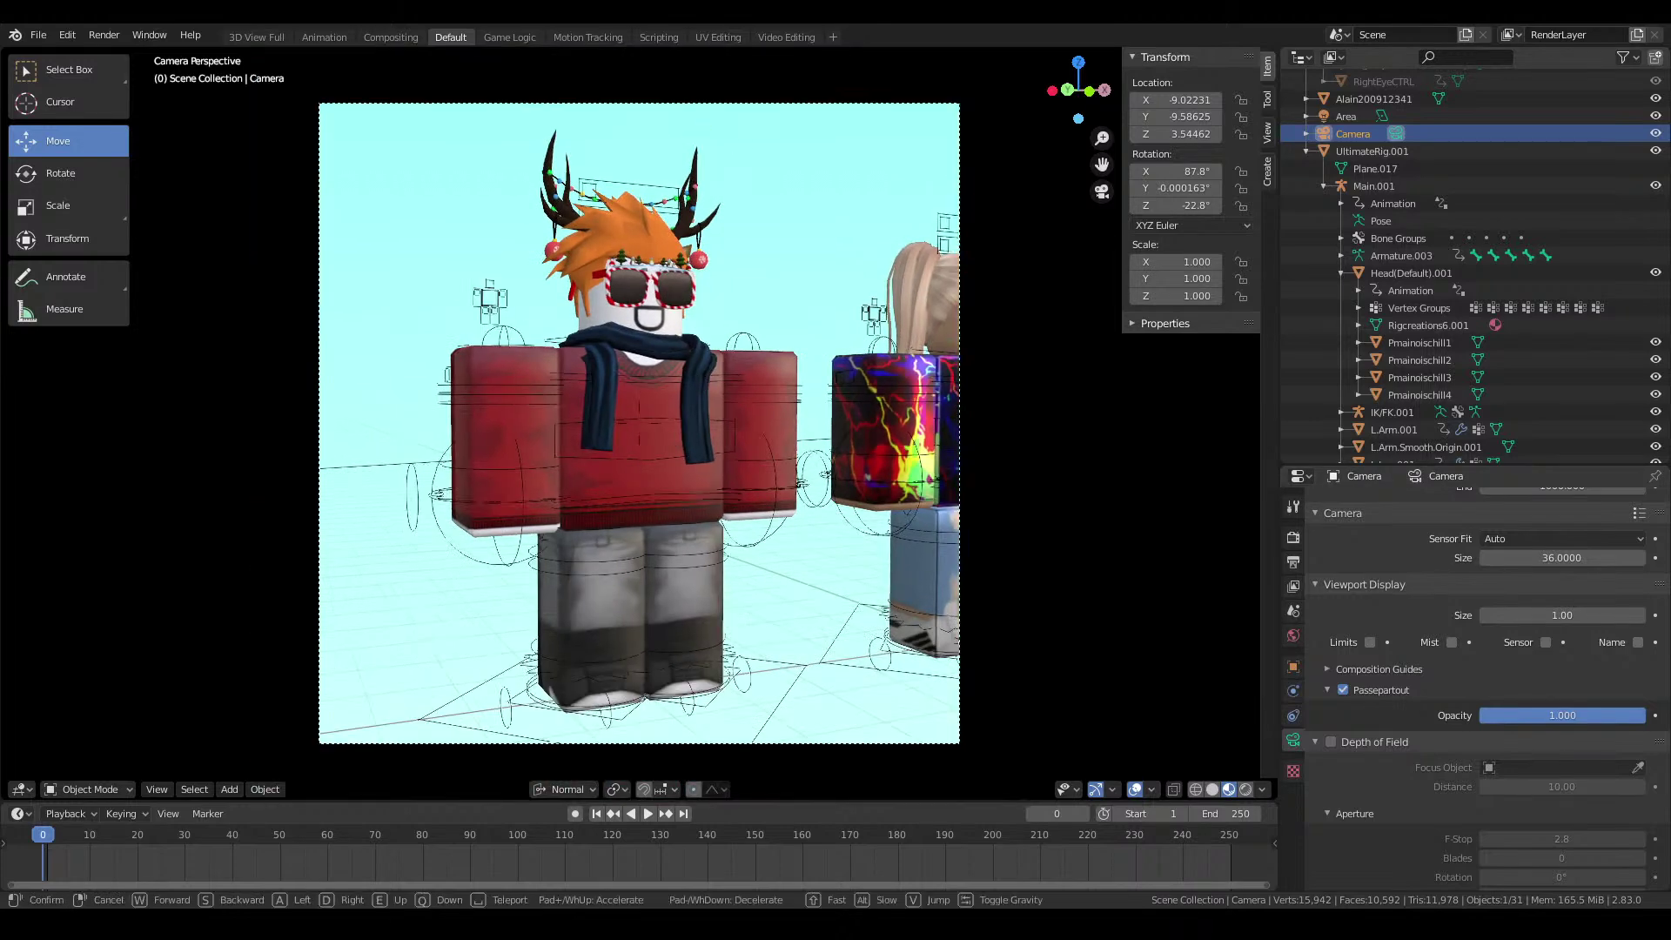
key(d)
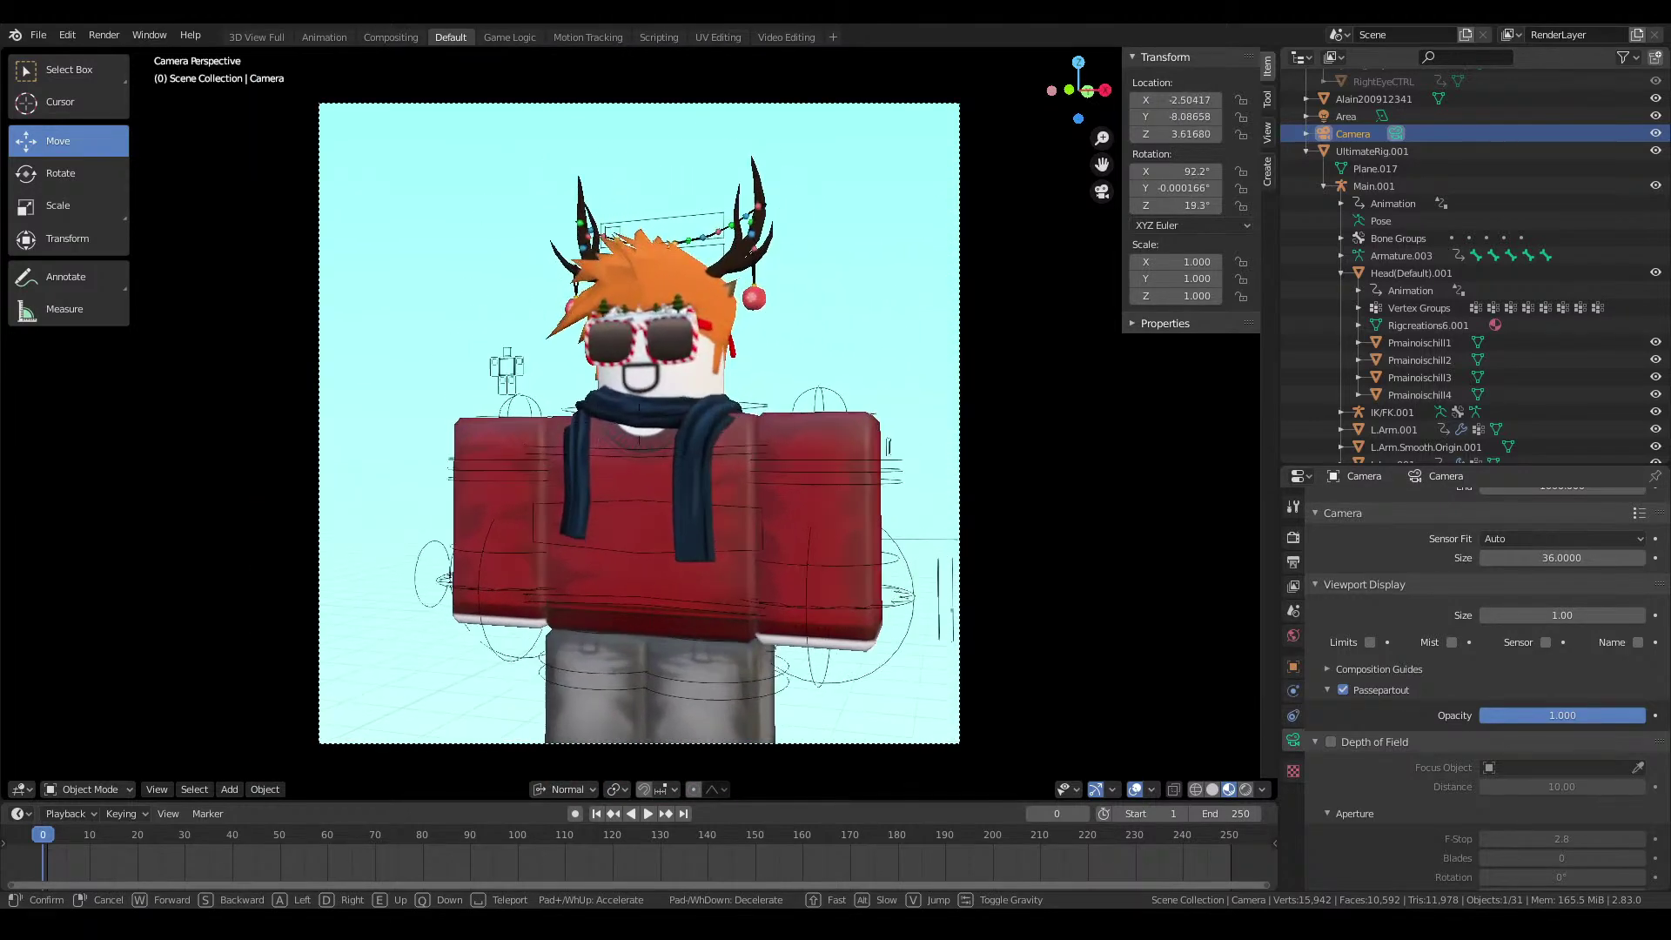
key(d)
key(w)
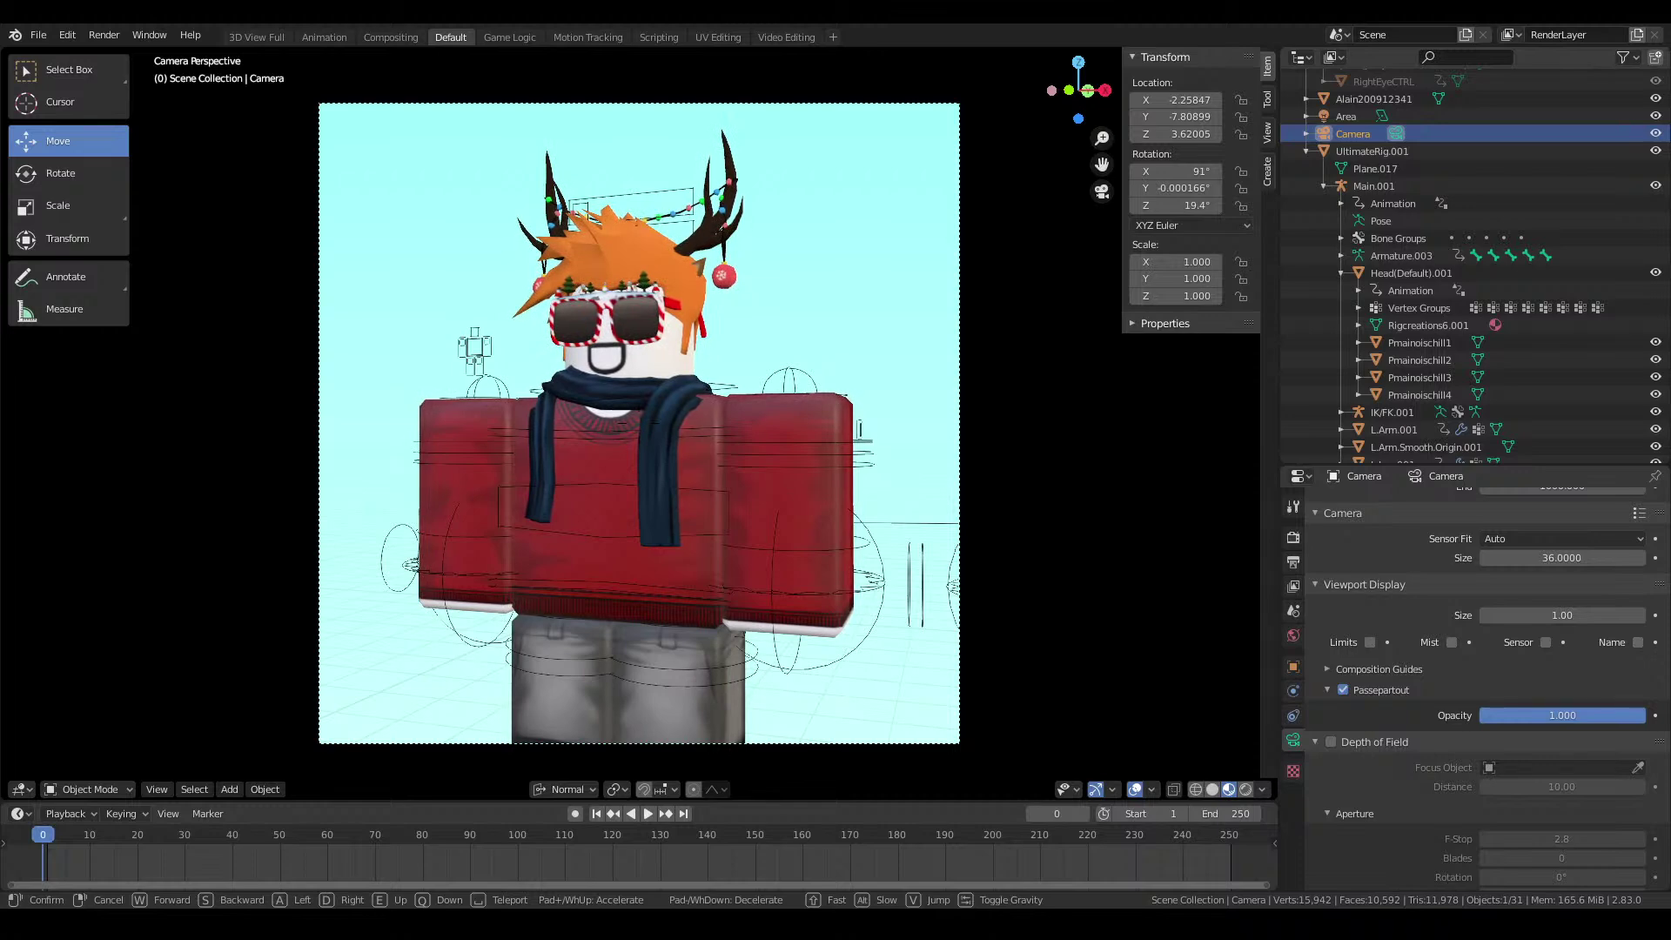
key(s)
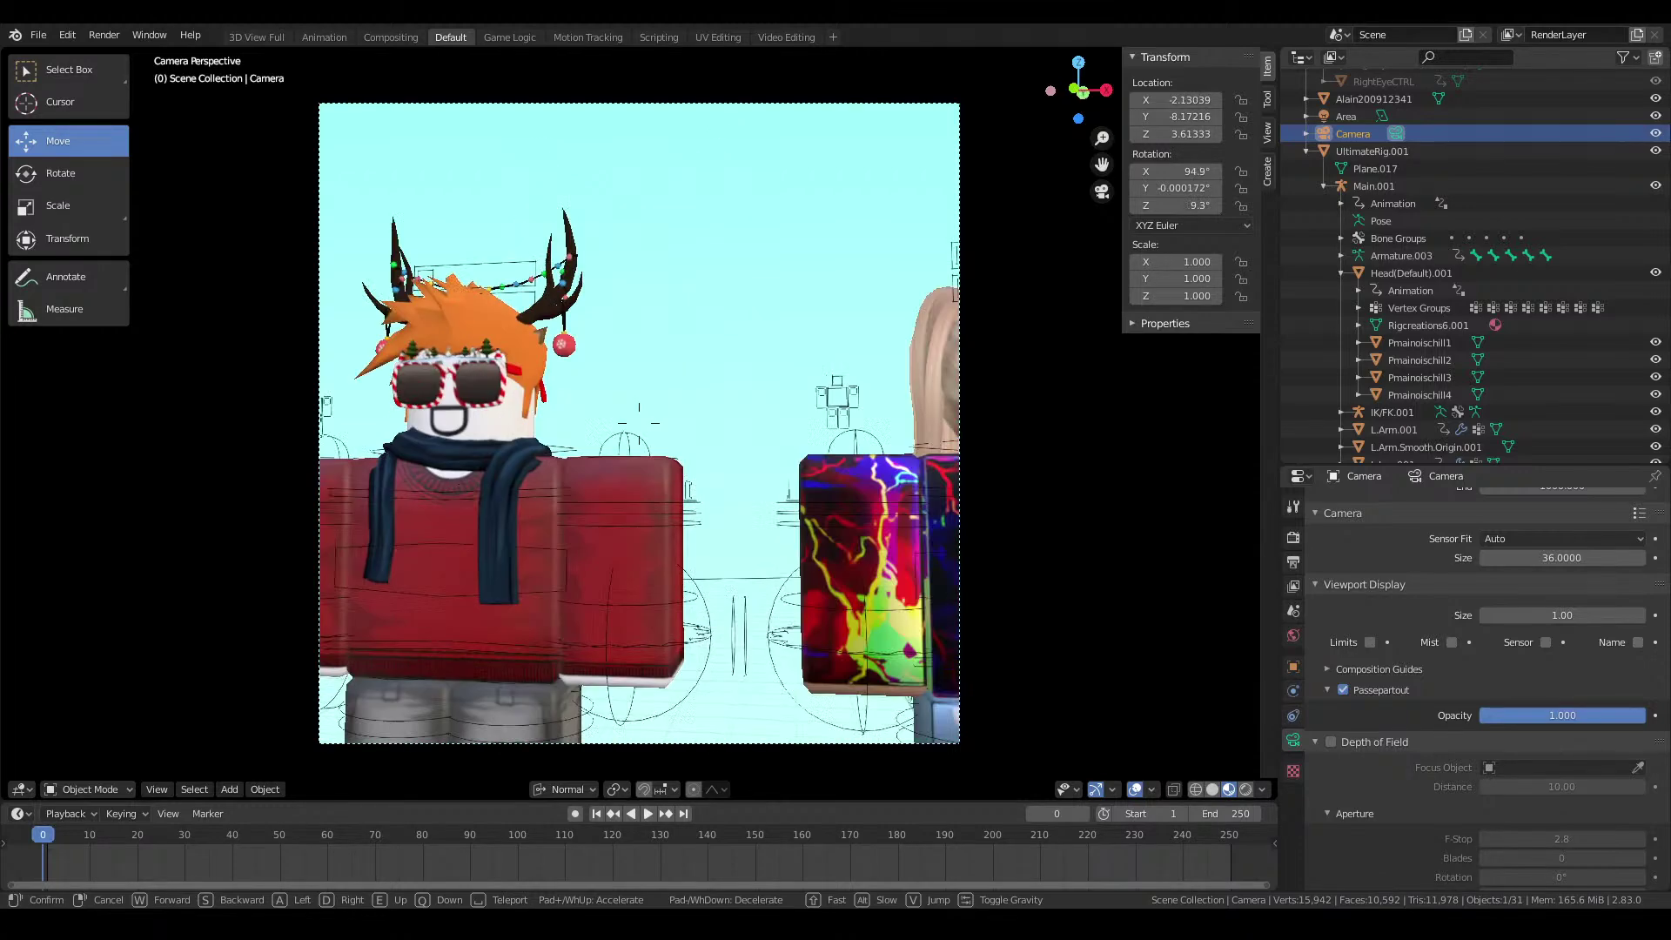
key(w)
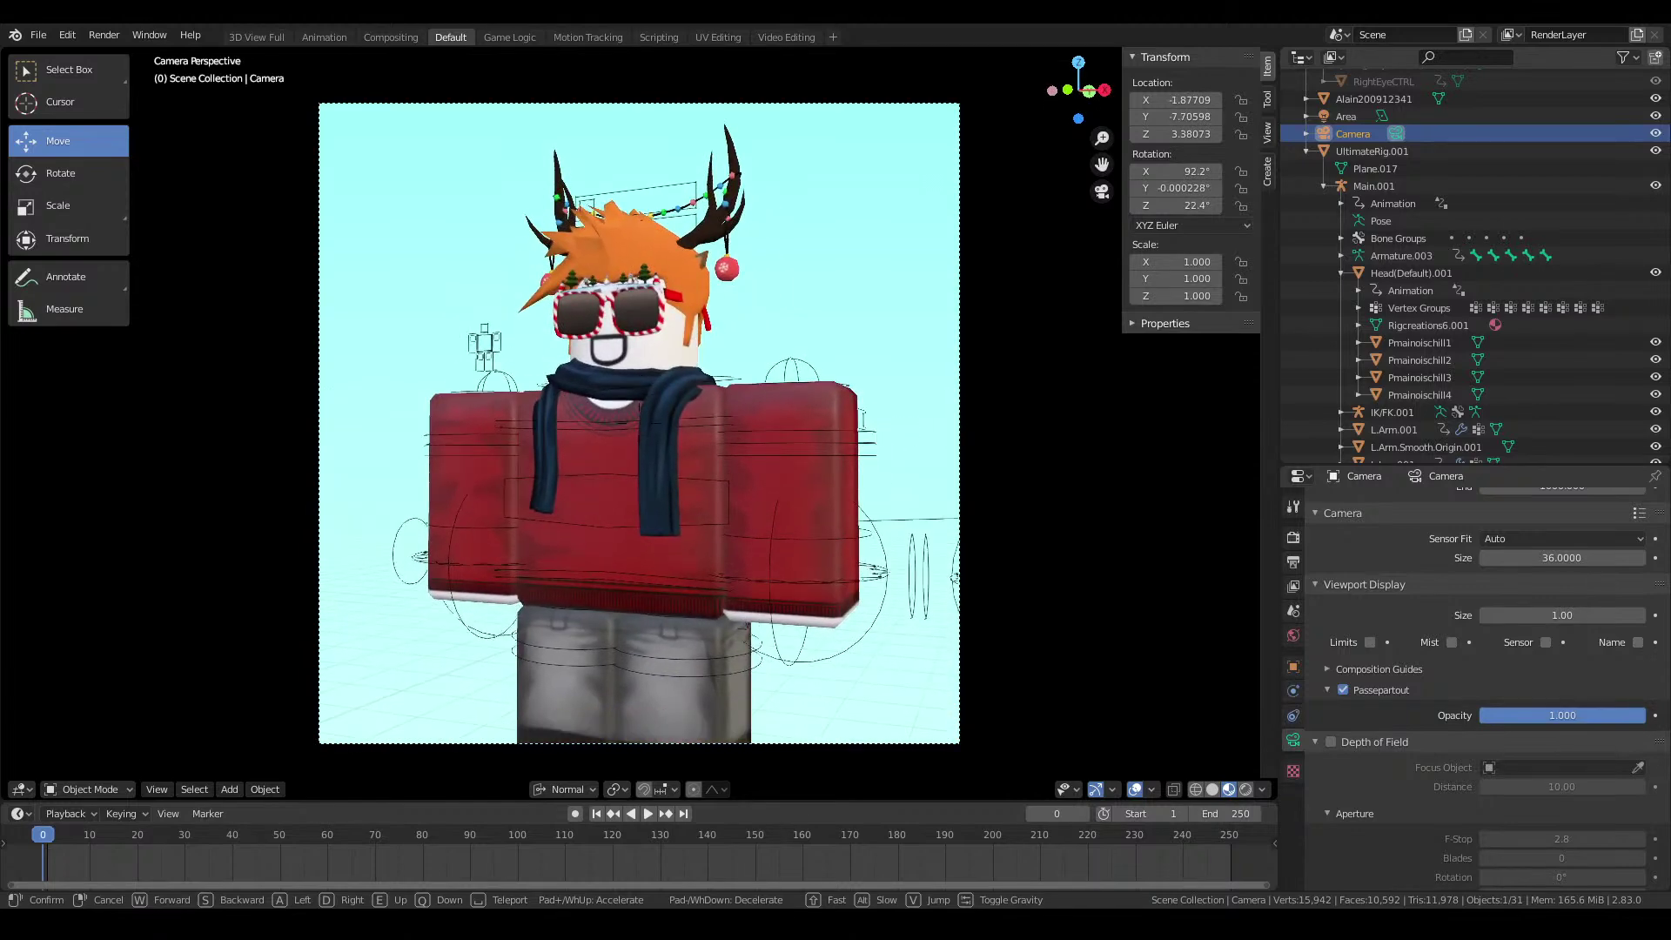
key(e)
key(d)
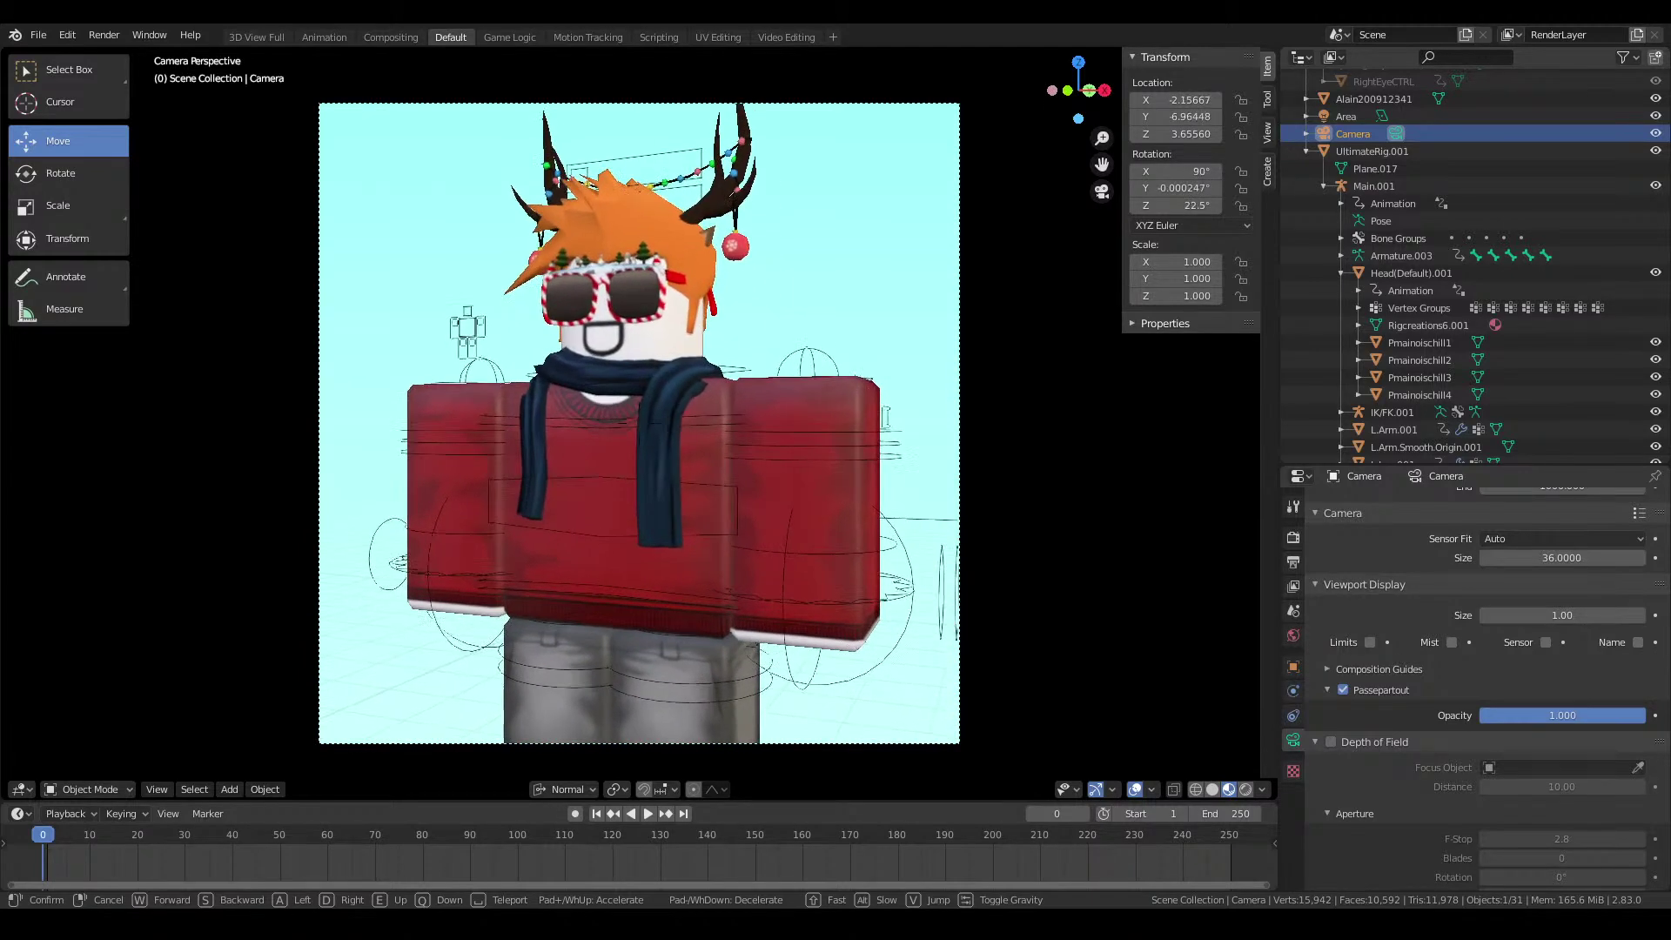
key(a)
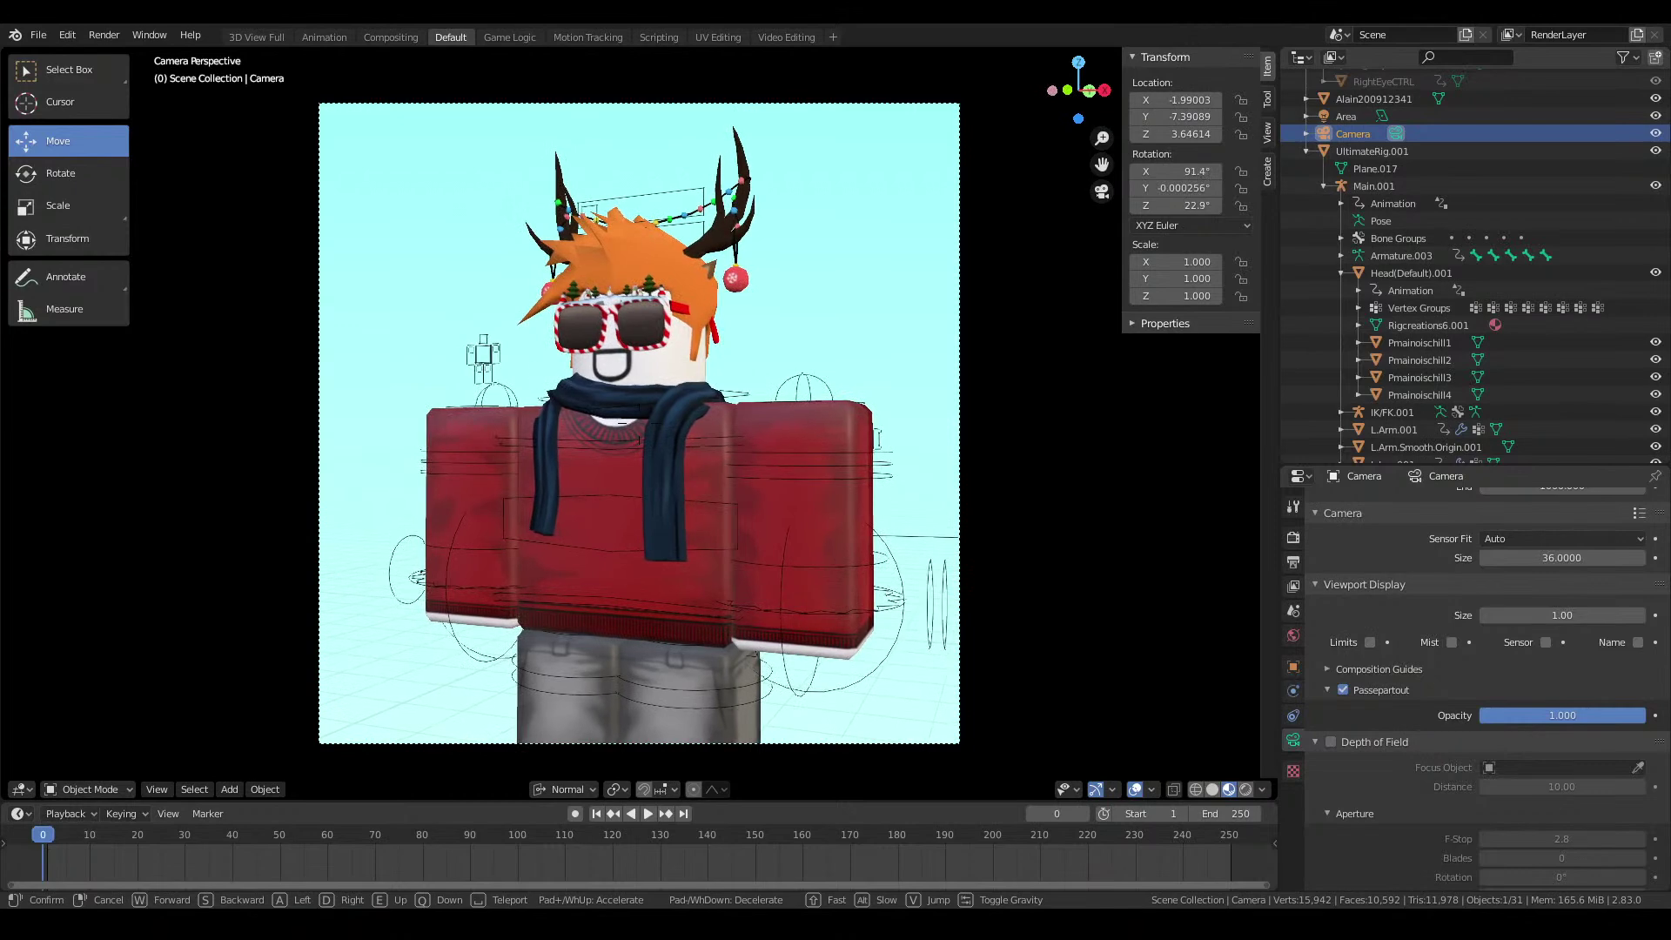
key(s)
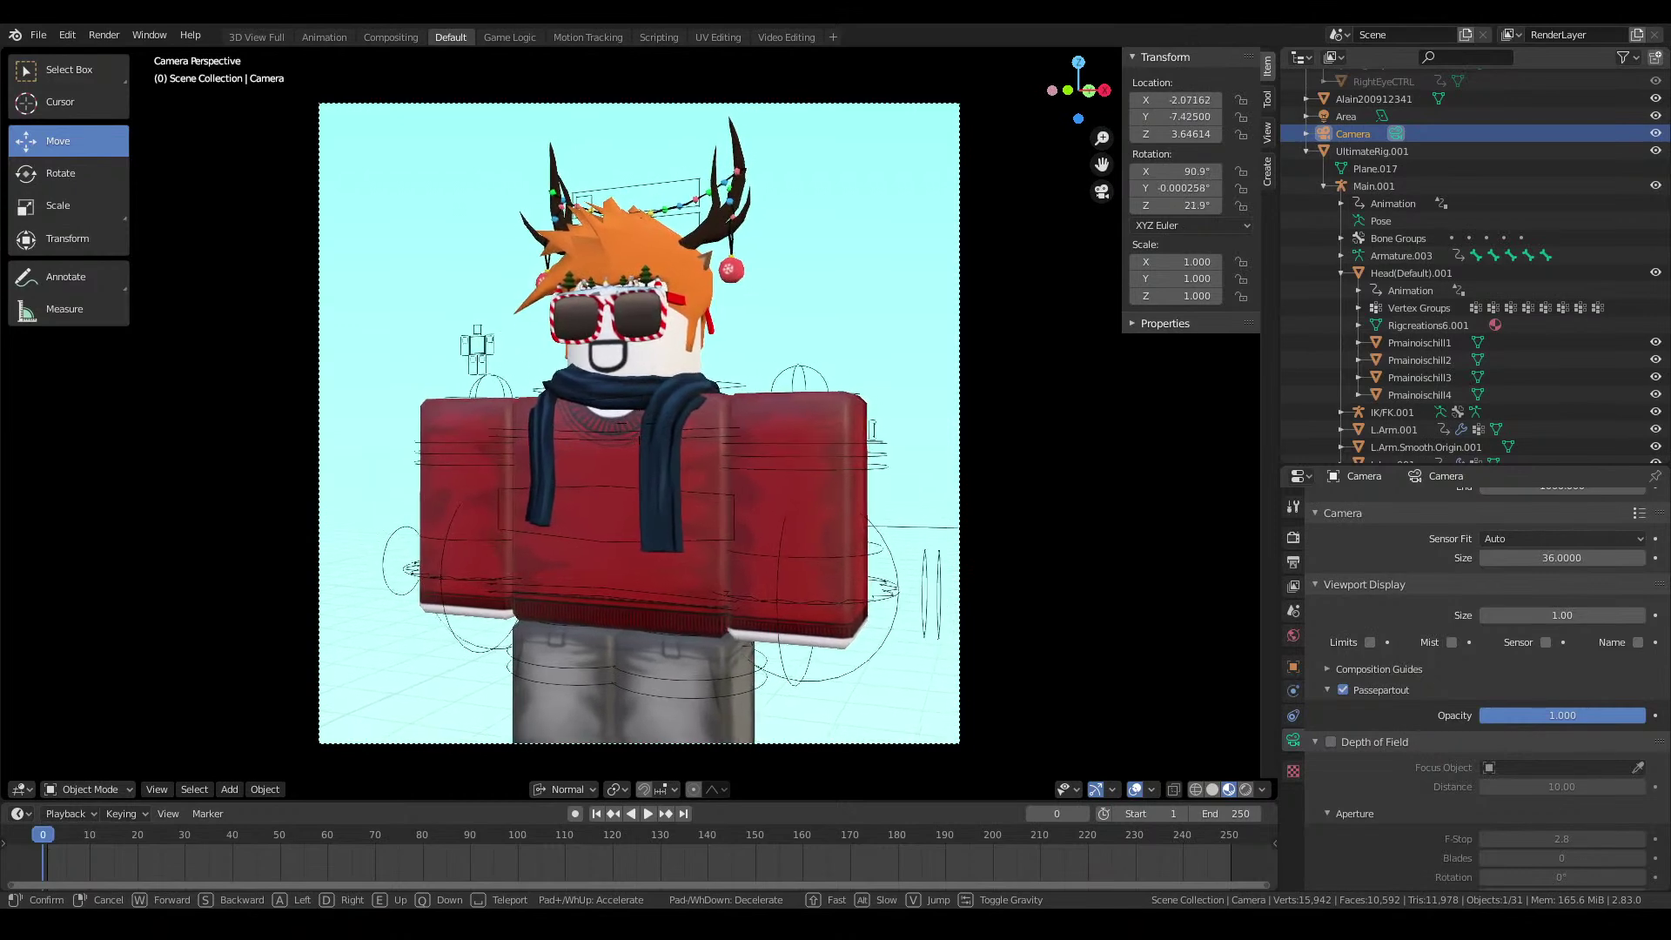
key(w)
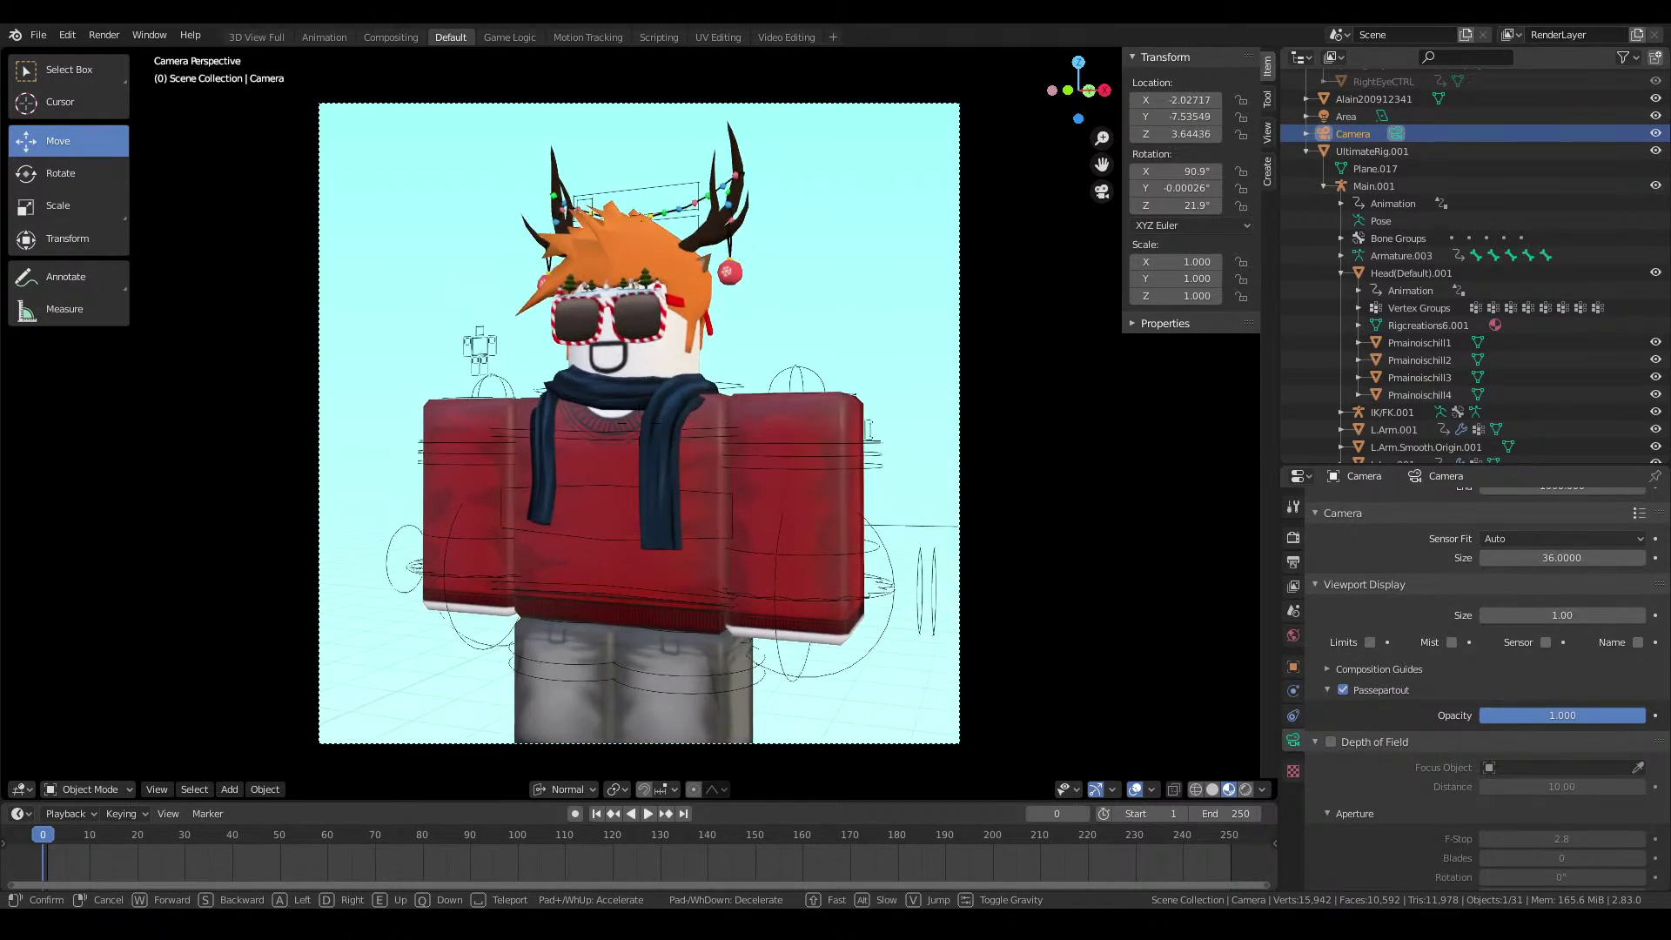
key(e)
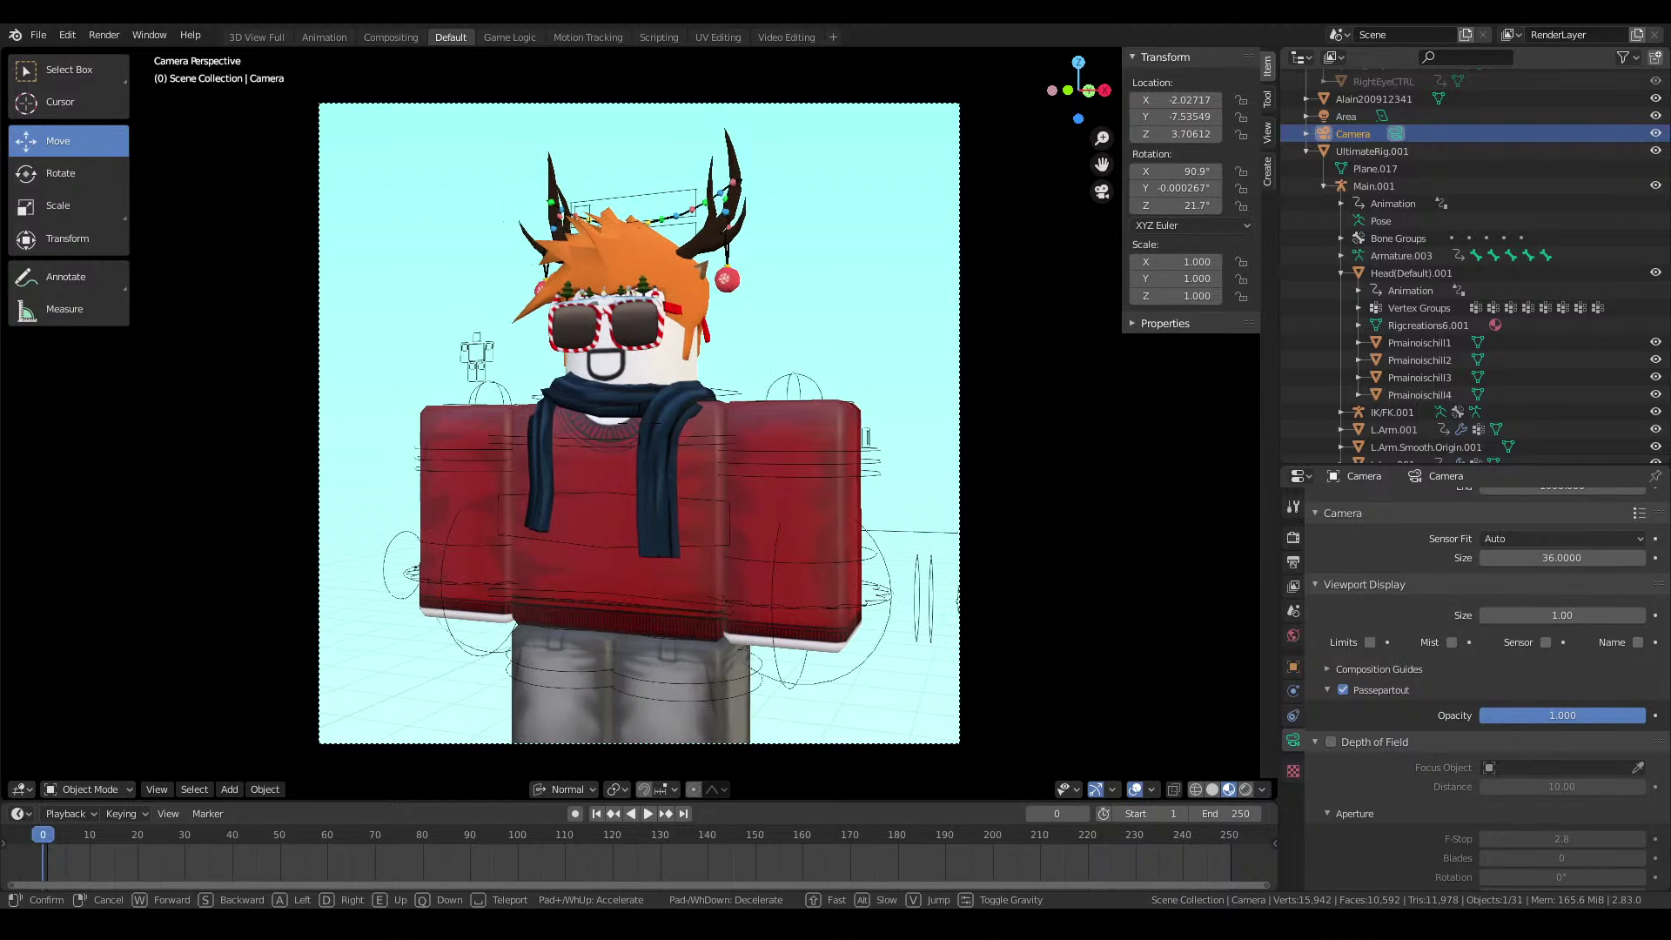
click(680, 511)
Check the camera's placement and both avatars from outside the camera, and return to the camera view
key(KP_0)
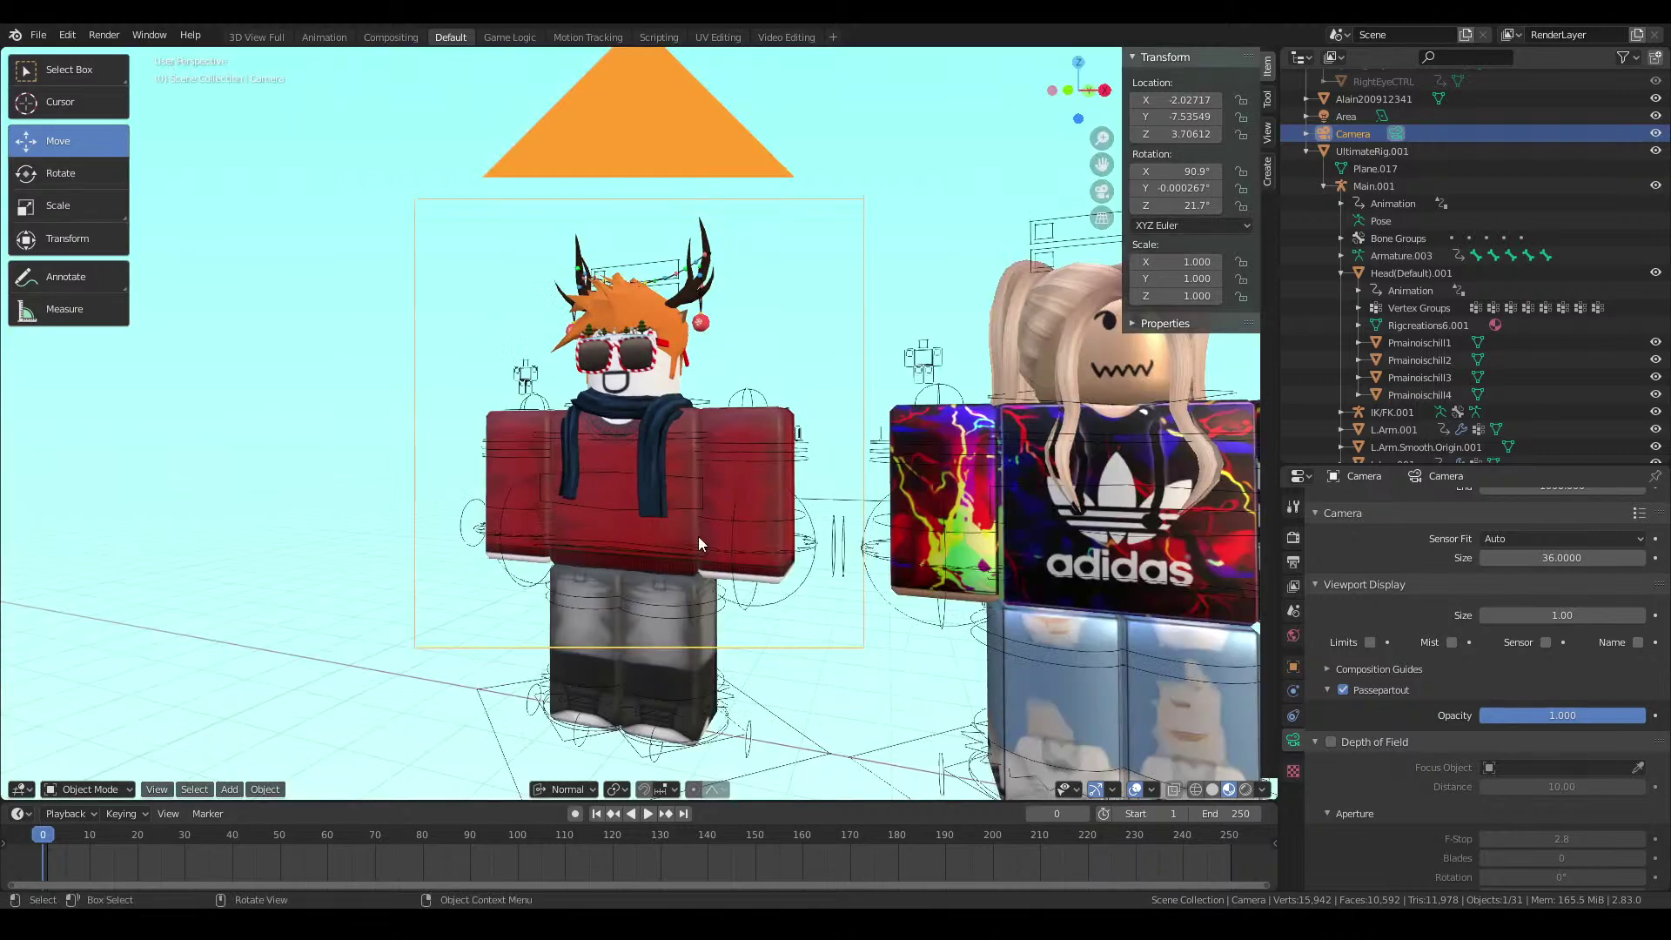
key(KP_0)
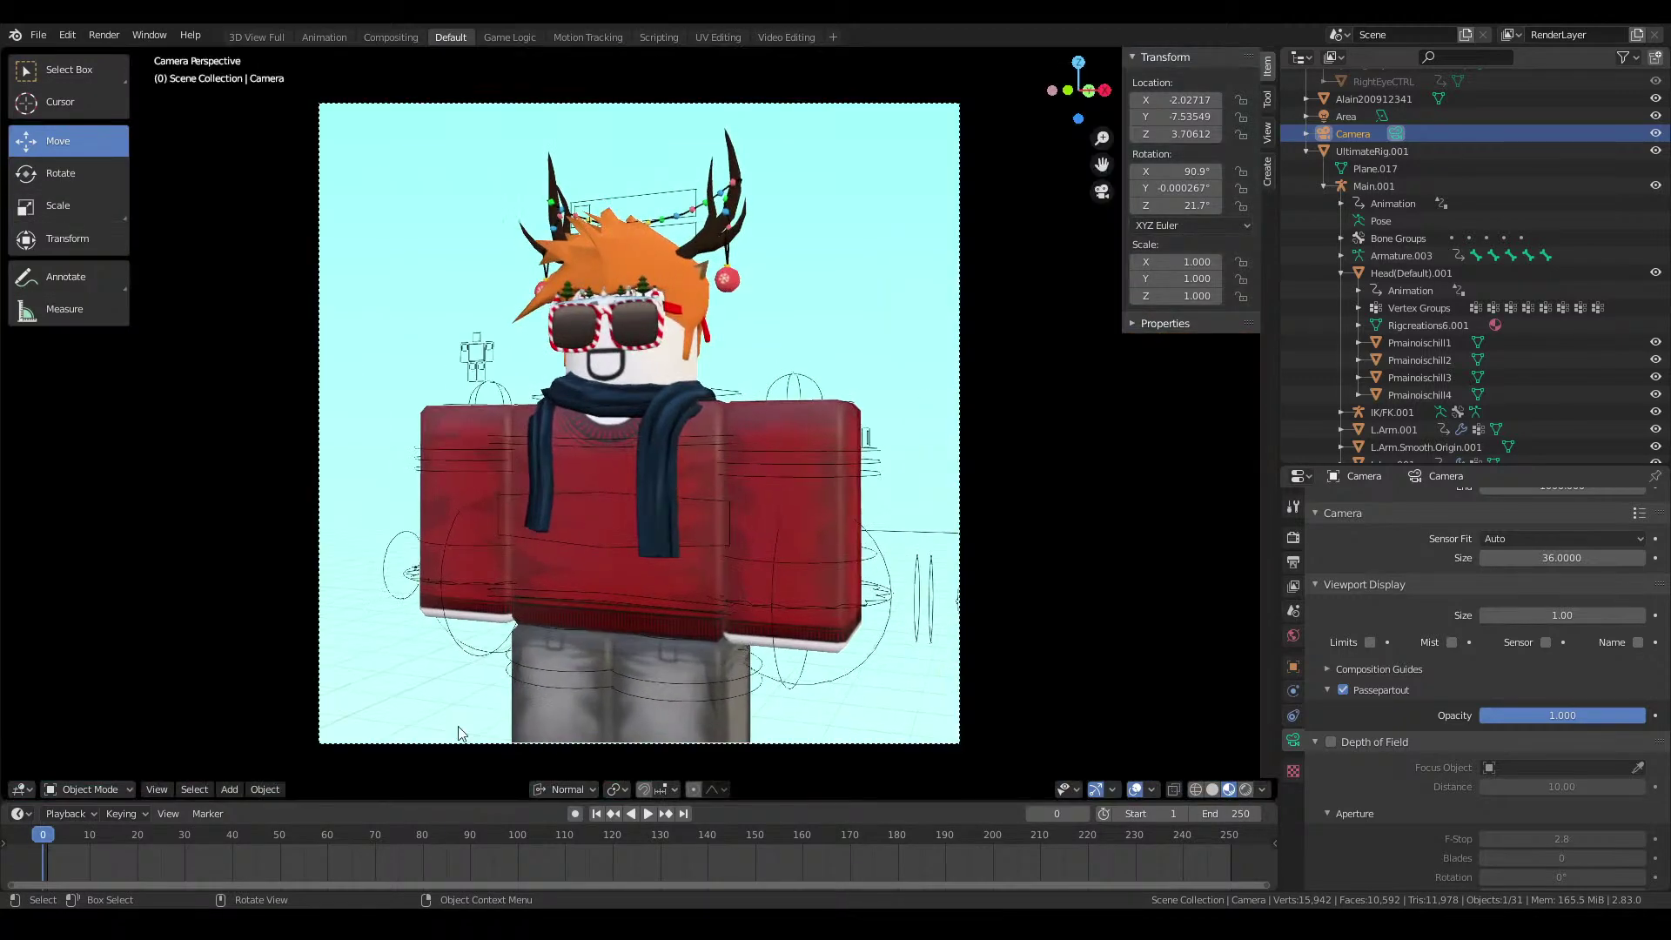
key(KP_0)
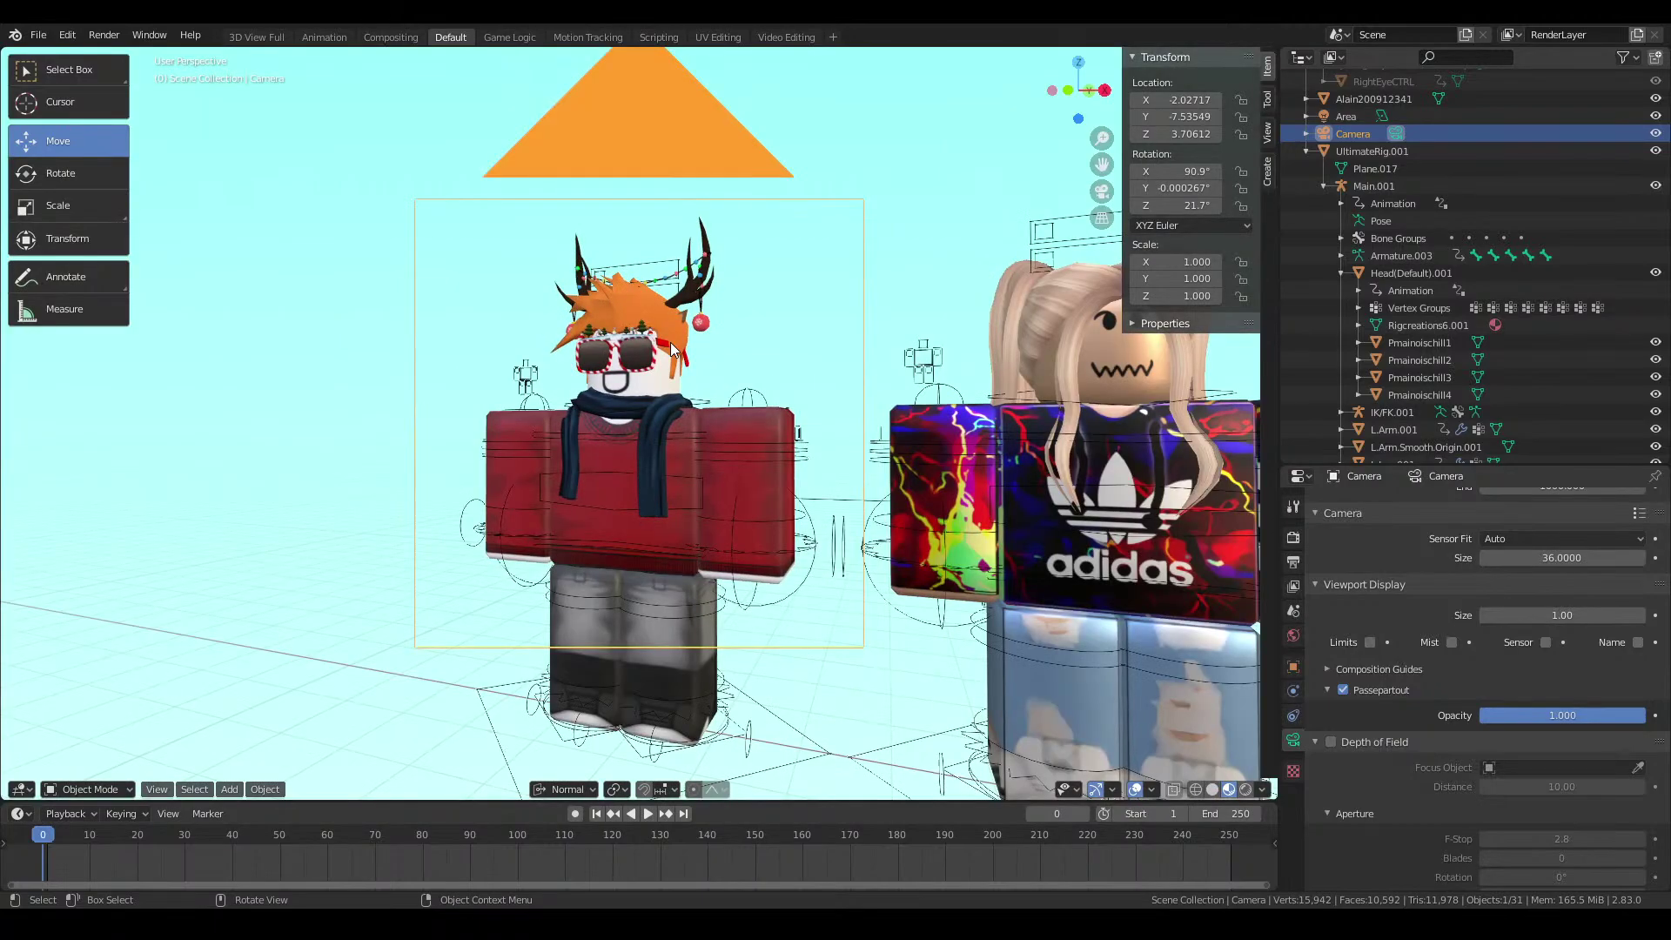
key(shift+grave)
key(w)
key(s)
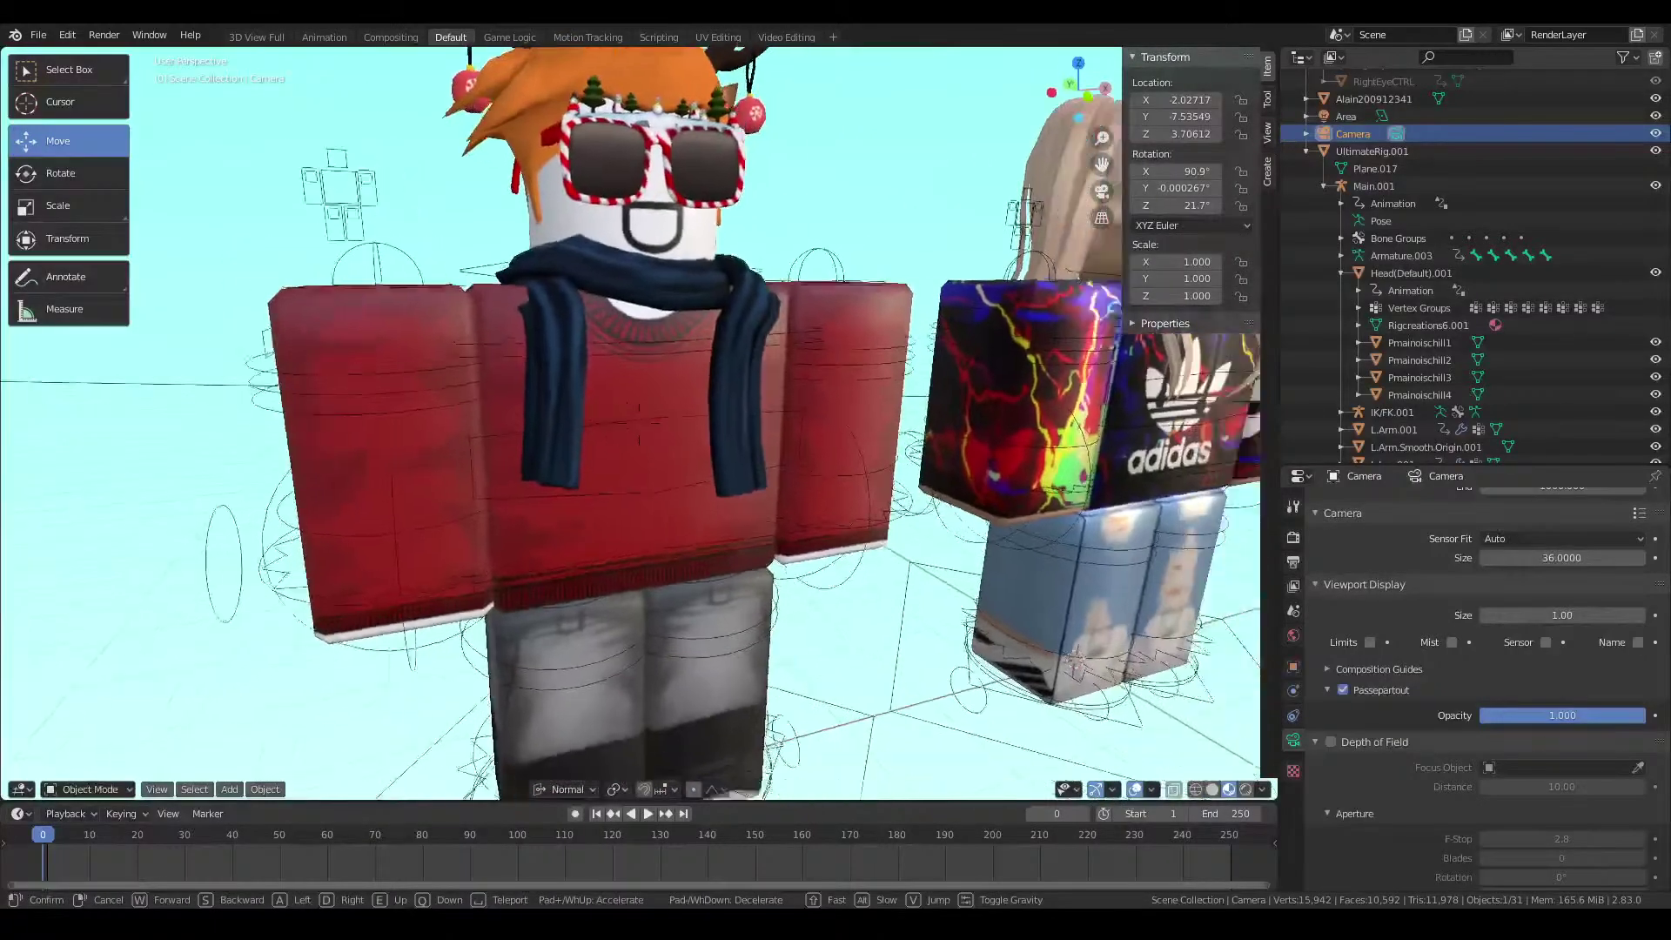
click(318, 365)
key(KP_0)
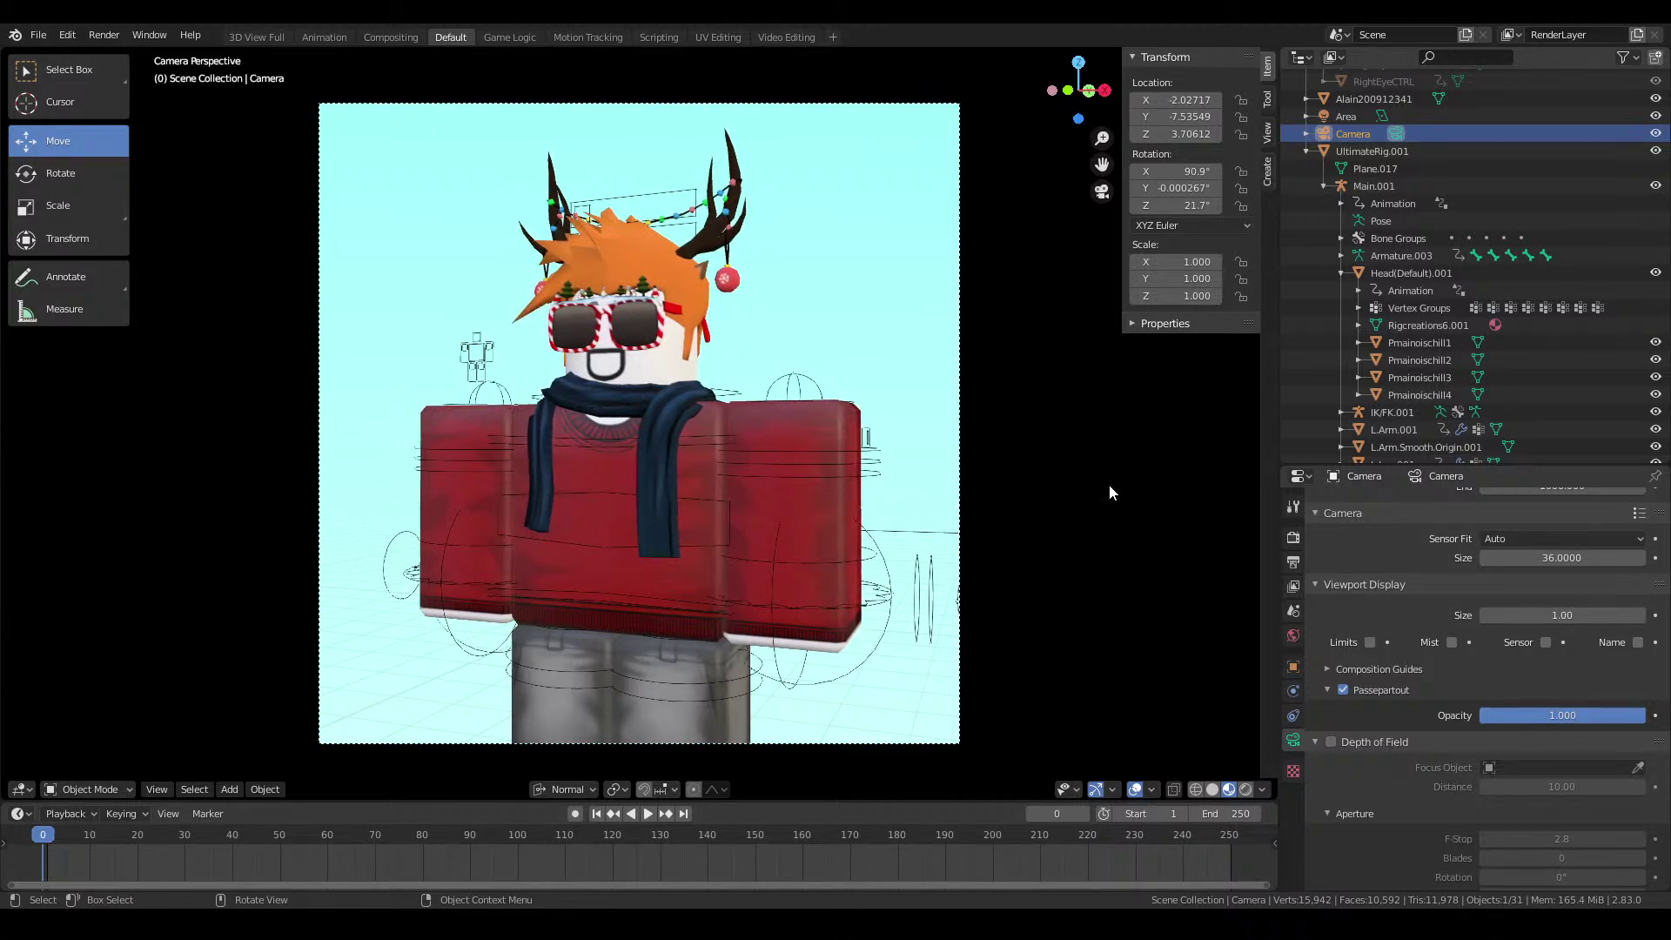
Set the camera's Y rotation to -3°, shift it to about X -2.09, Y -7.49, and save the file
click(1293, 667)
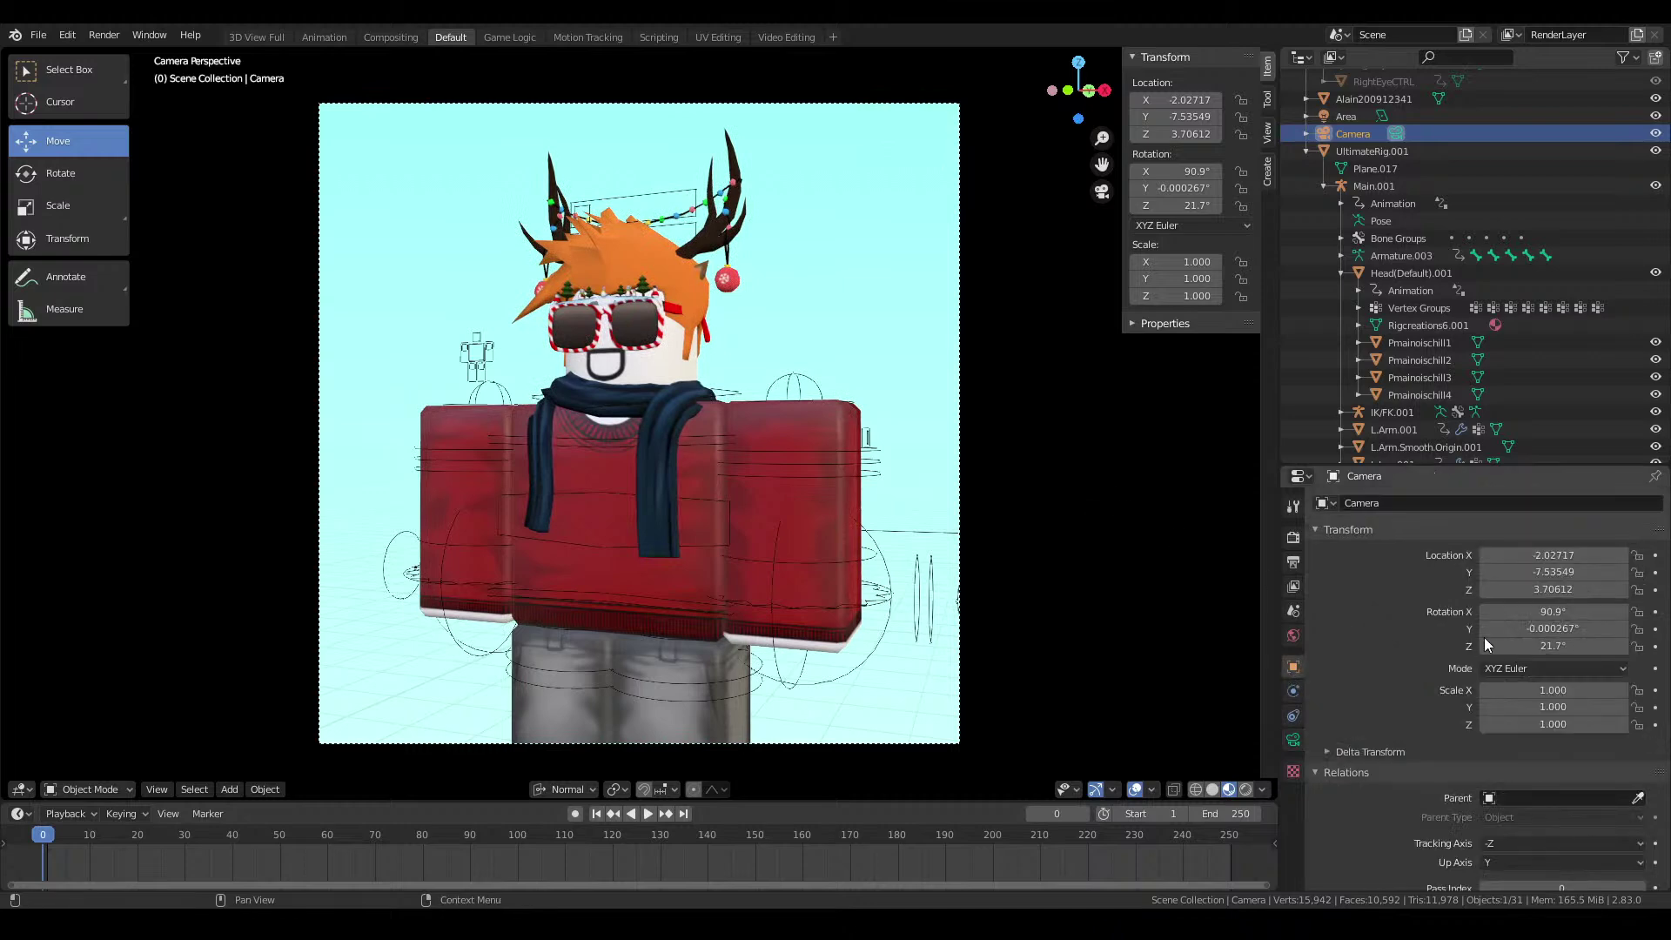
mouse_move(1523, 629)
mouse_down()
mouse_move(1557, 628)
mouse_move(1516, 628)
mouse_up()
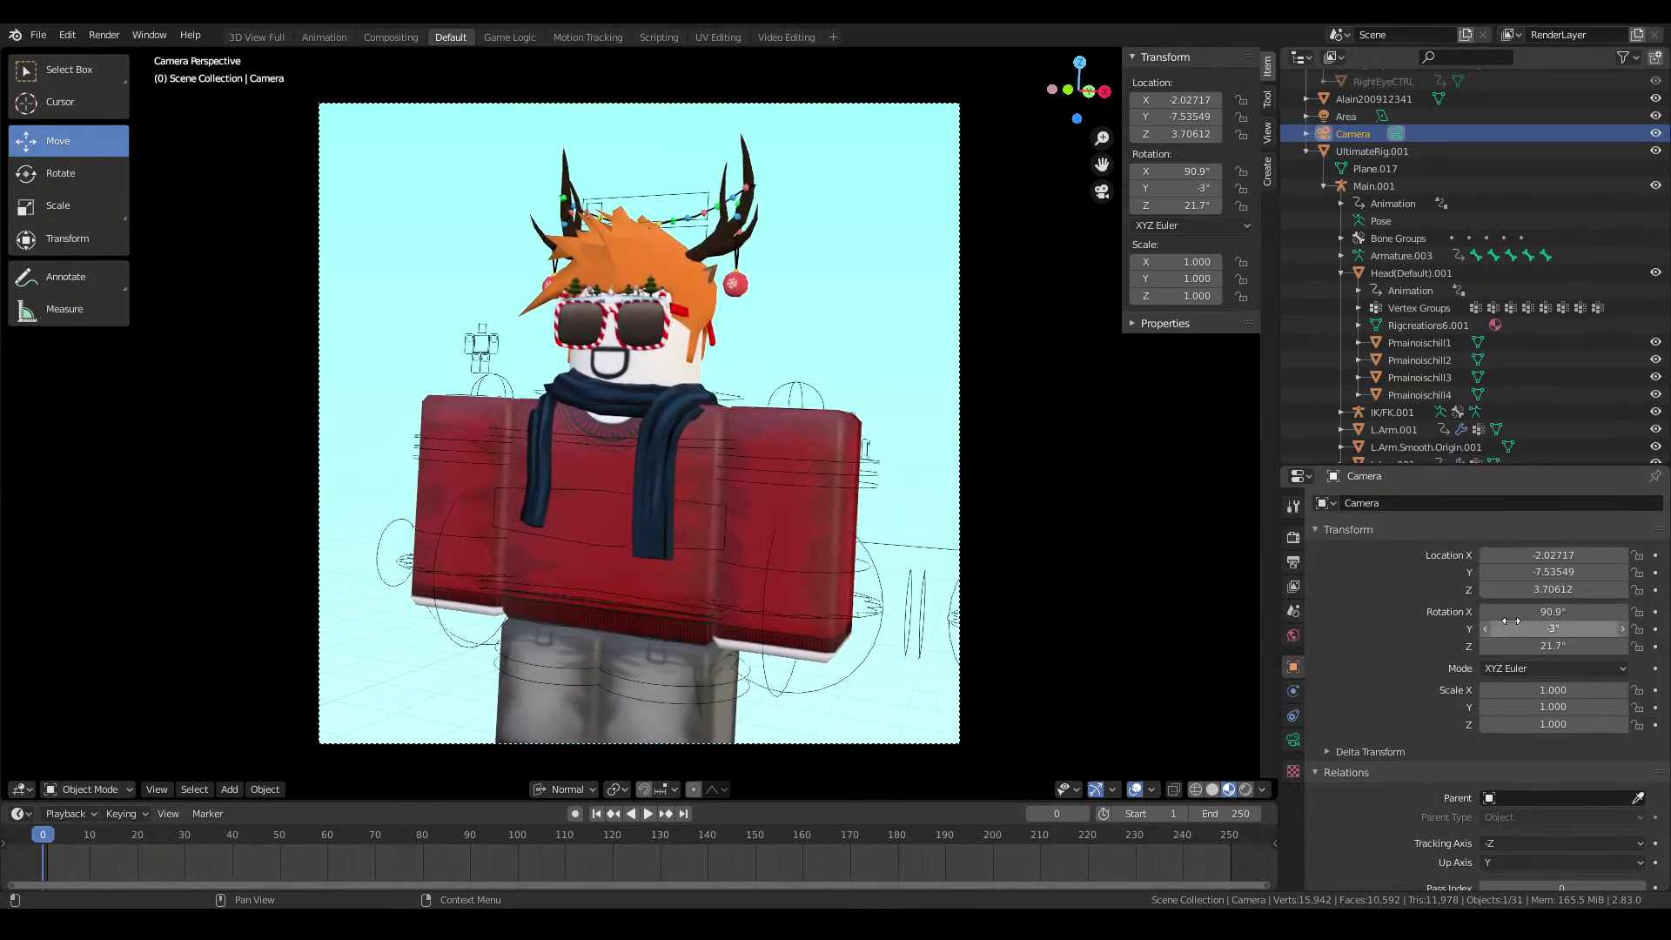
drag(1554, 572, 1550, 554)
click(816, 296)
key(ctrl+s)
Leave the camera view, select the IK/FK control figure beside the antlered avatar's head and put it in Pose Mode
key(KP_0)
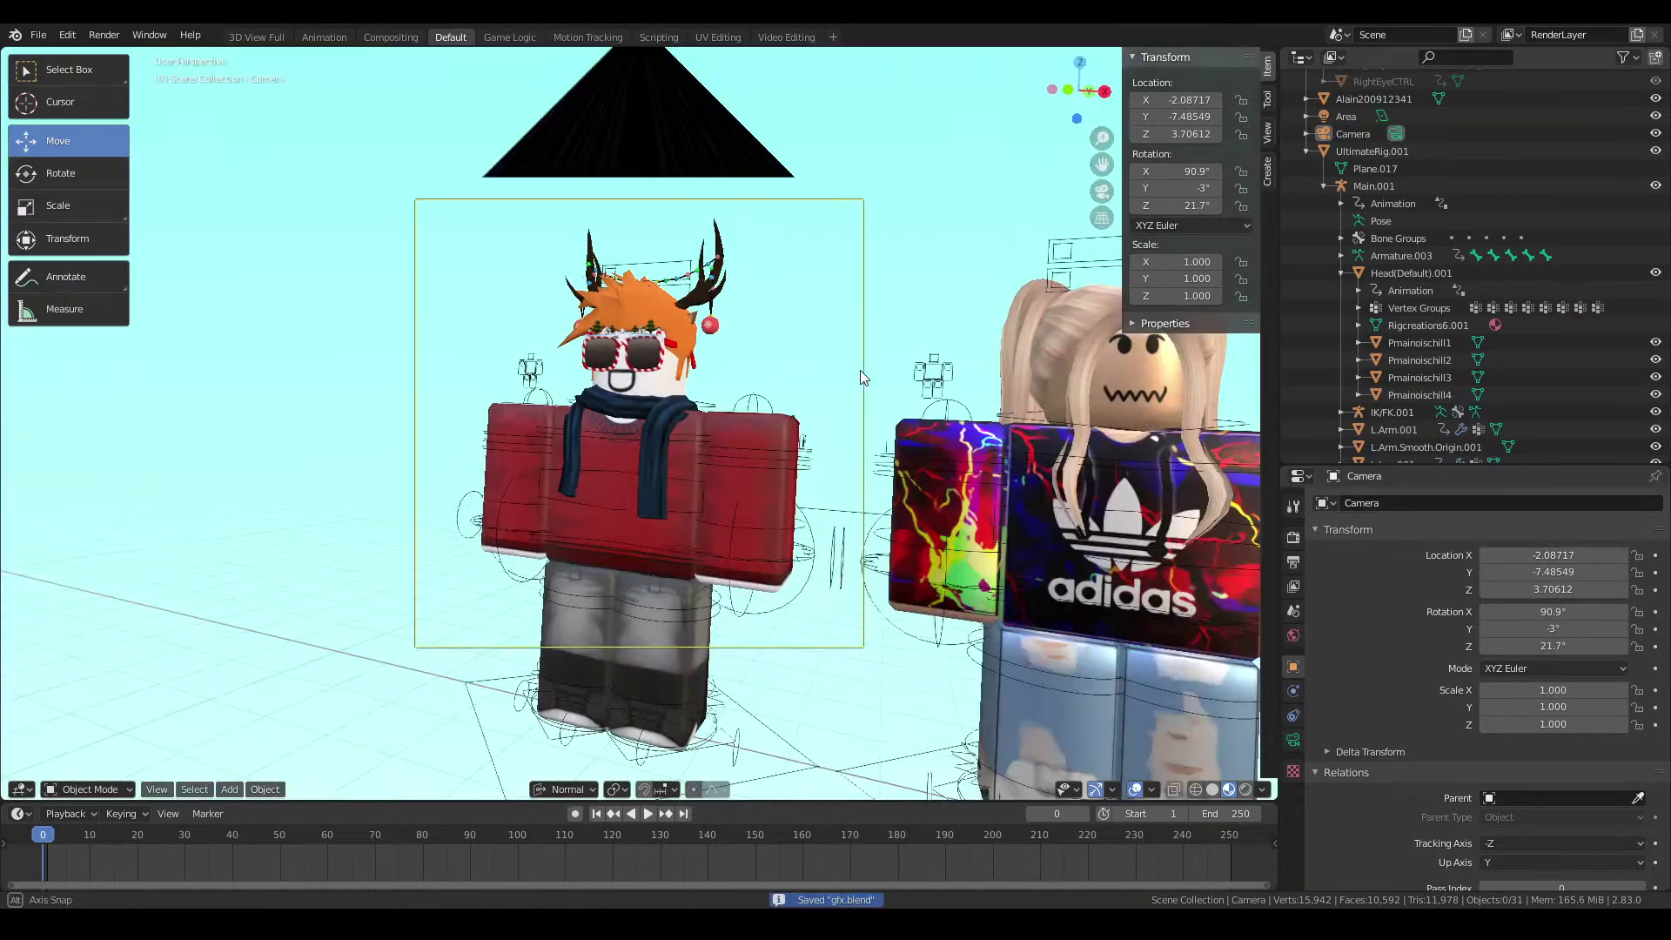
key(shift+grave)
key(w)
key(s)
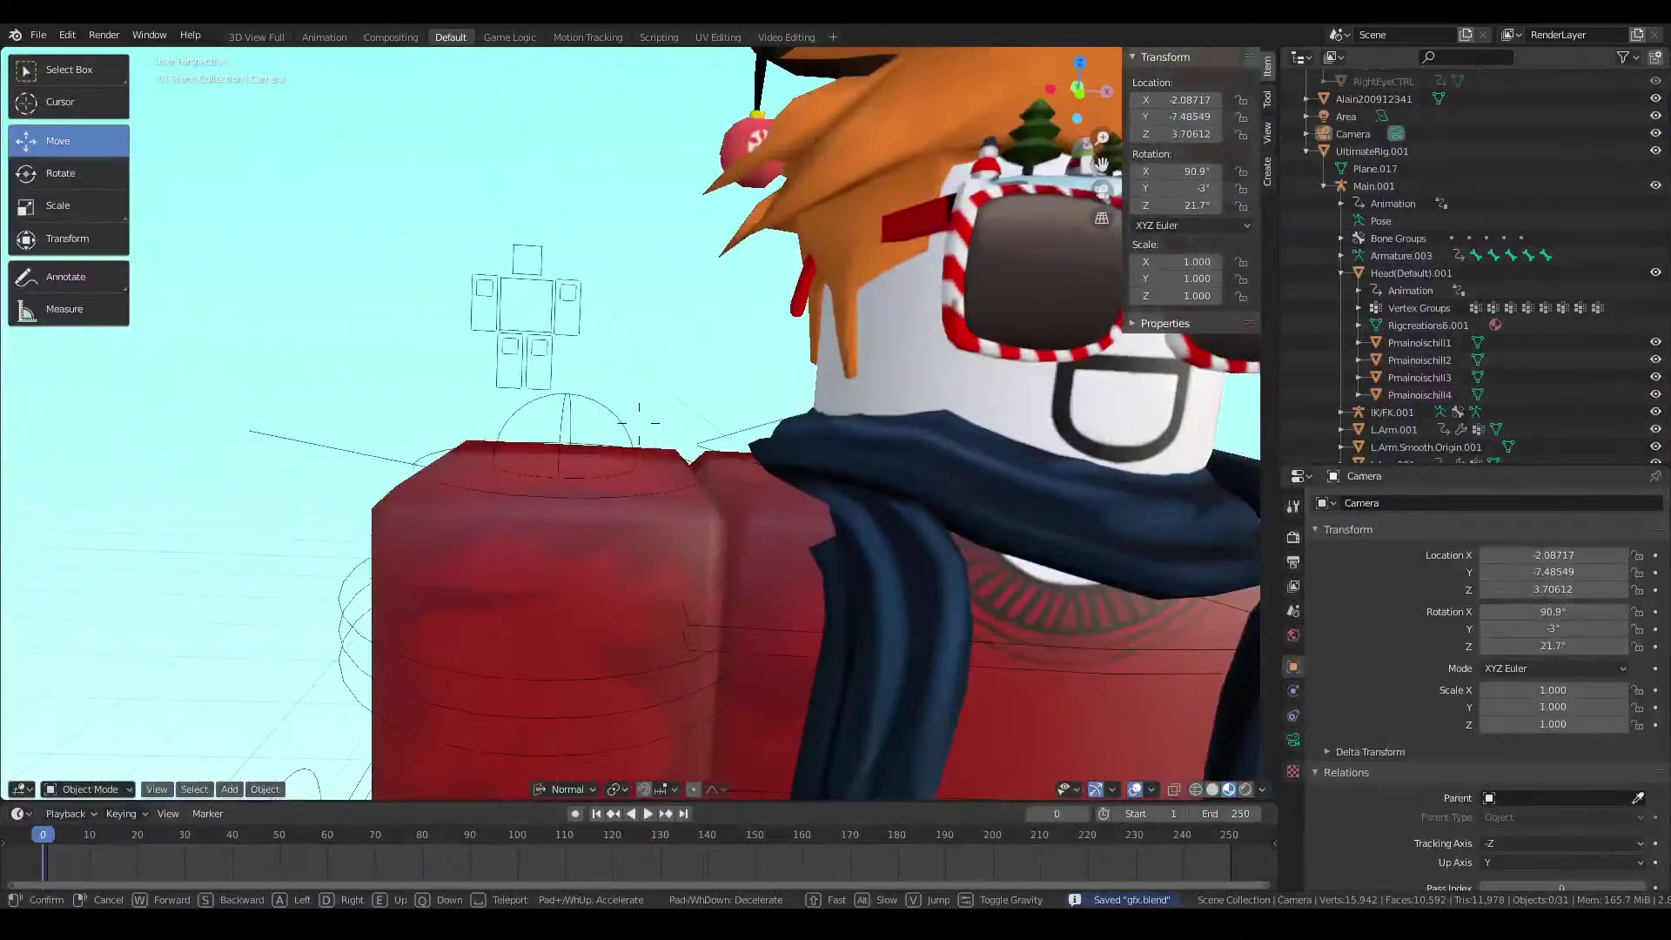
click(639, 423)
key(KP_1)
scroll(638, 423, up, 5)
key(shift+grave)
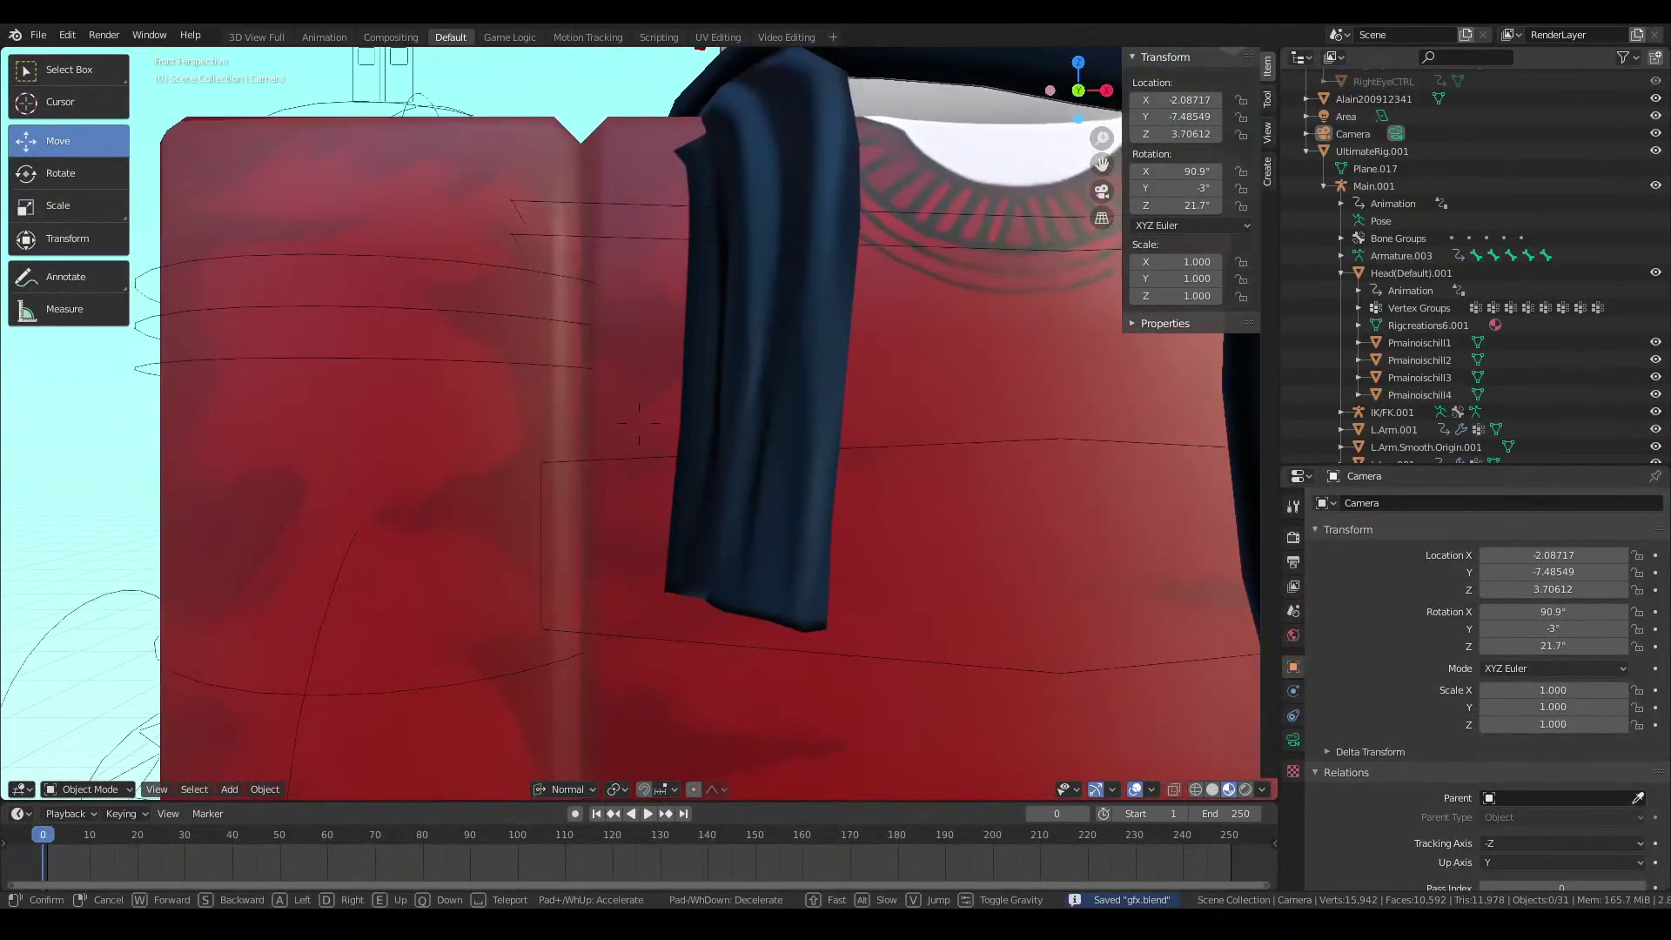
key(e)
click(639, 423)
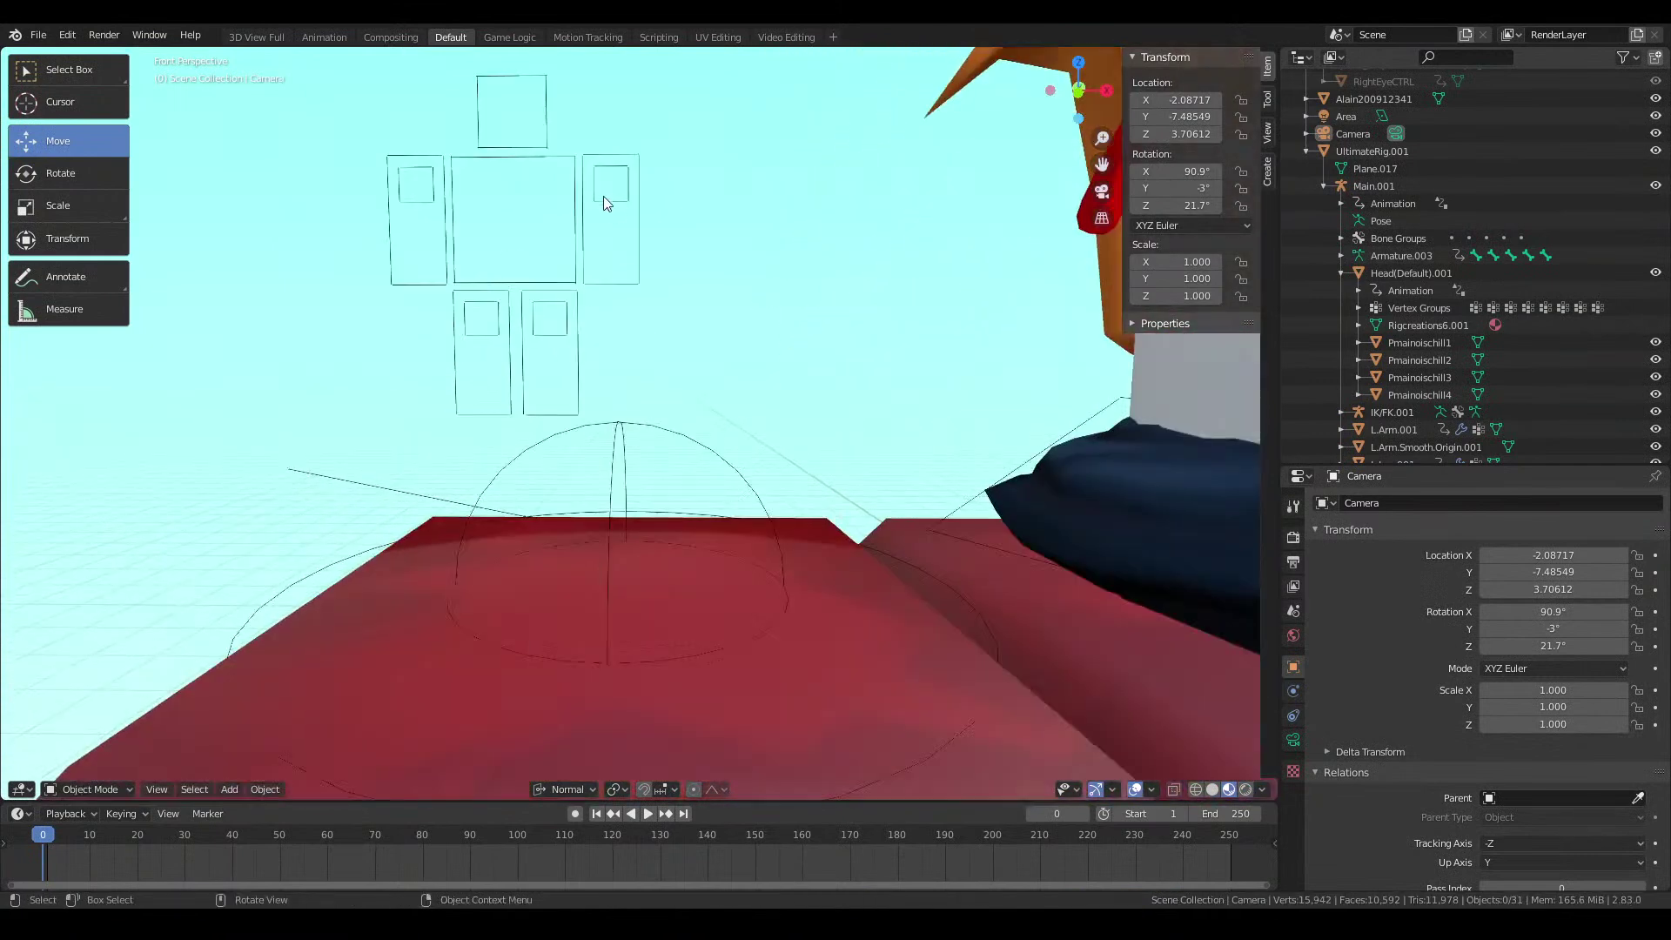
click(603, 196)
click(87, 788)
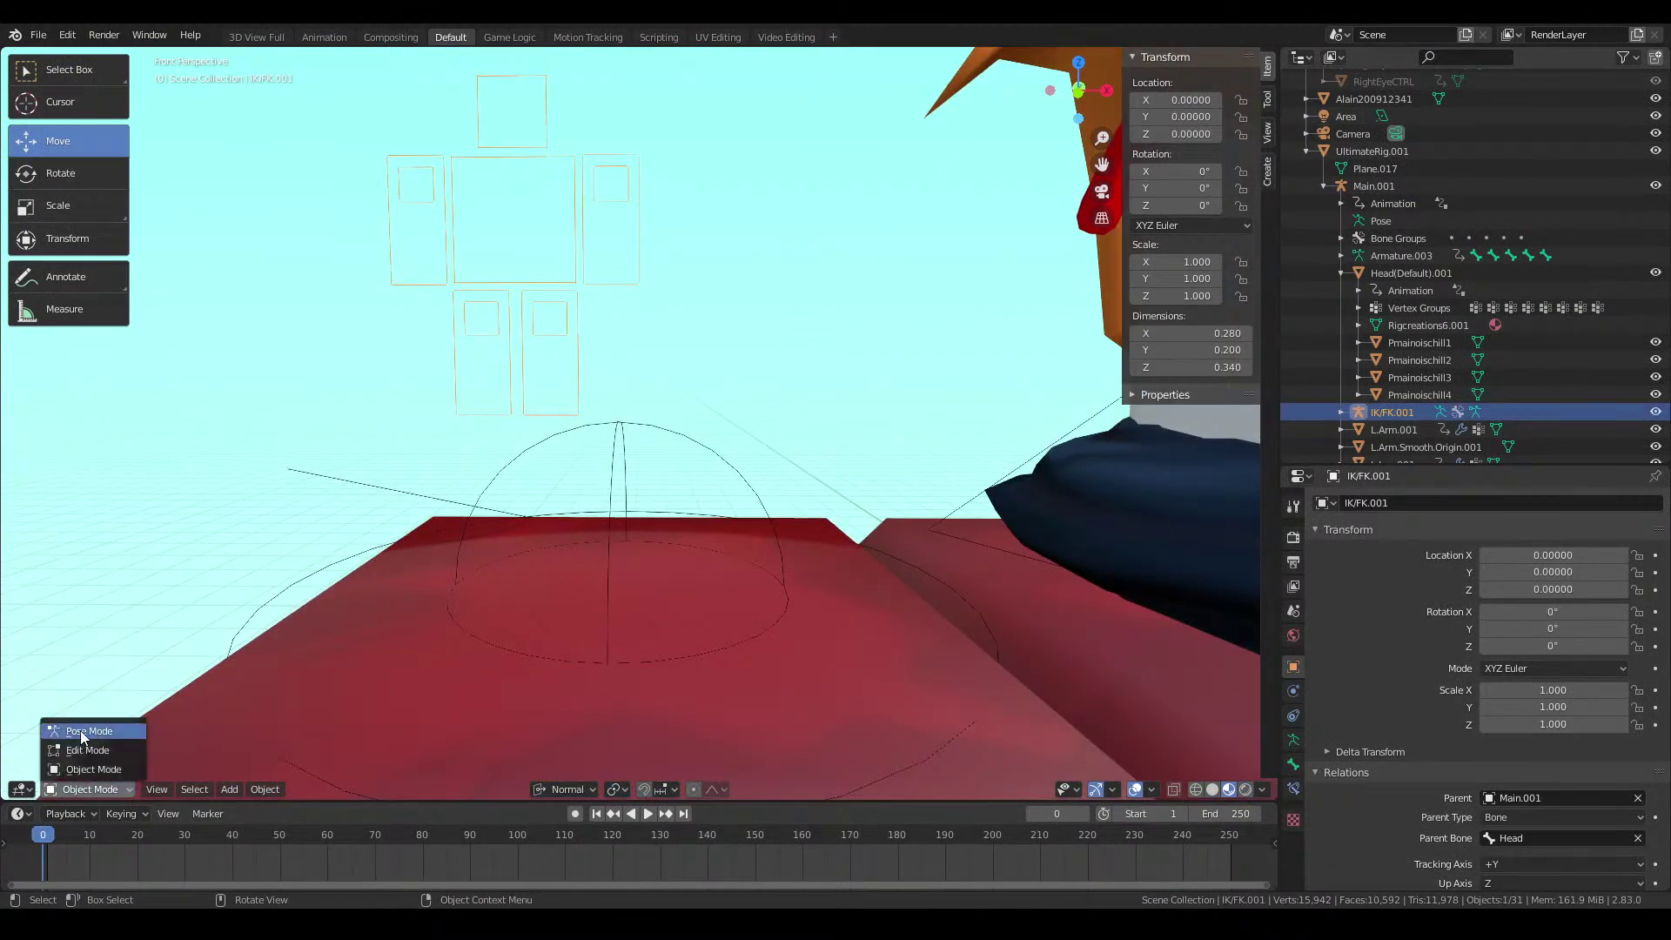
click(83, 731)
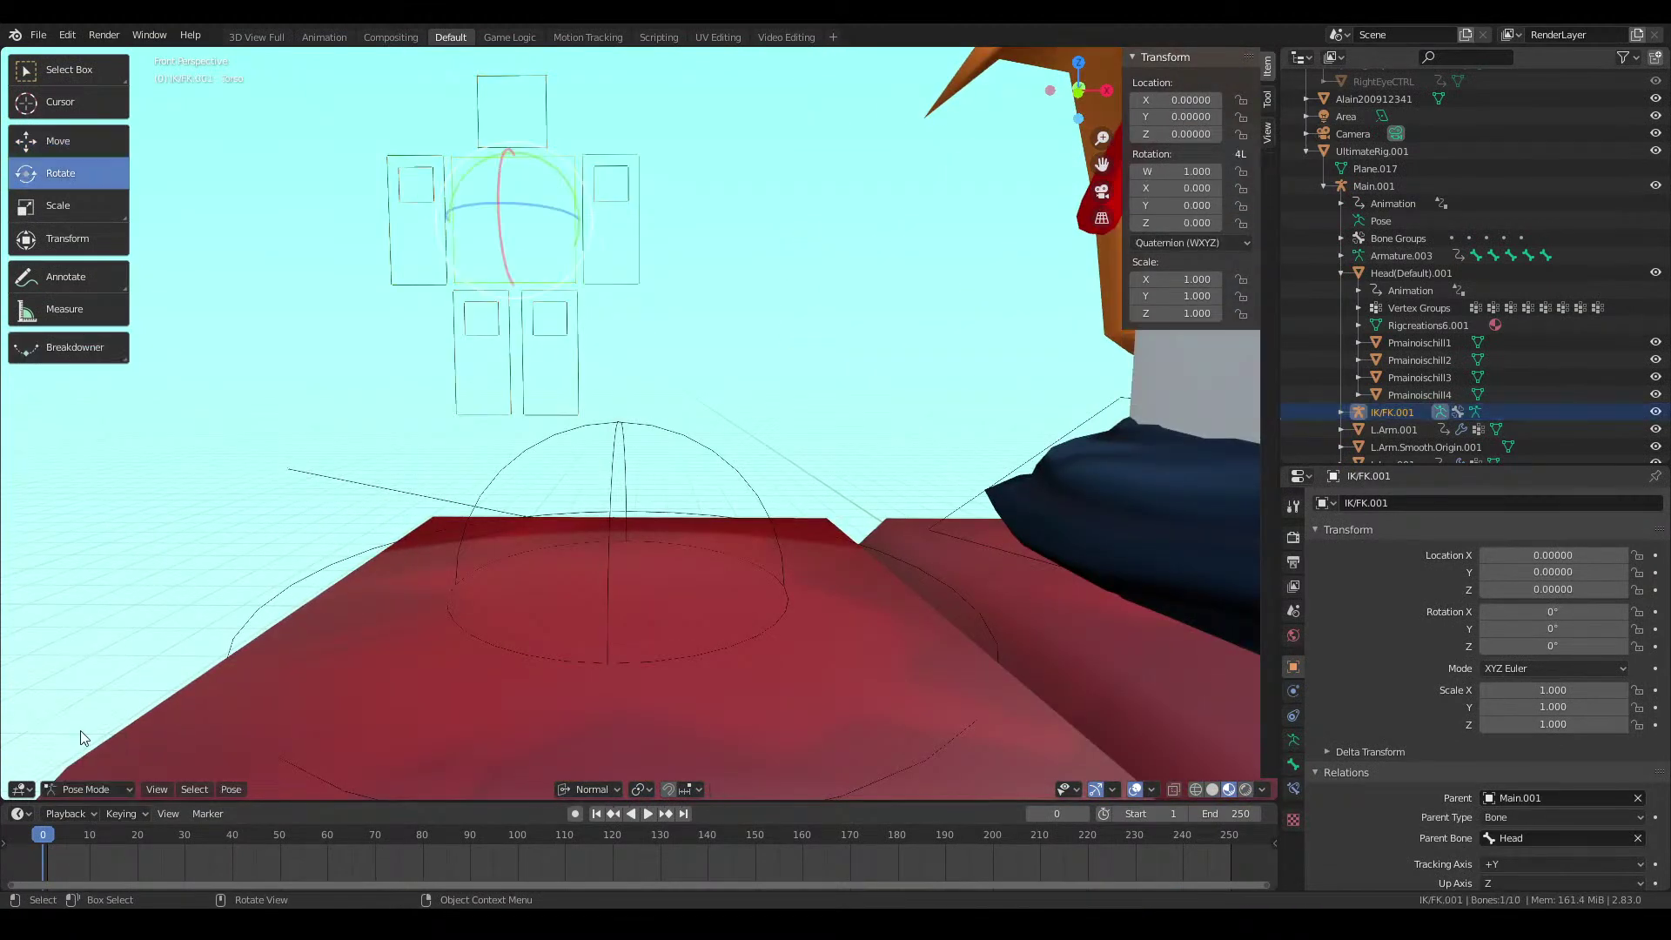
Select the two arm and two leg switches in the IK/FK figure and slide them down by about 0.343
click(602, 202)
shift+click(600, 208)
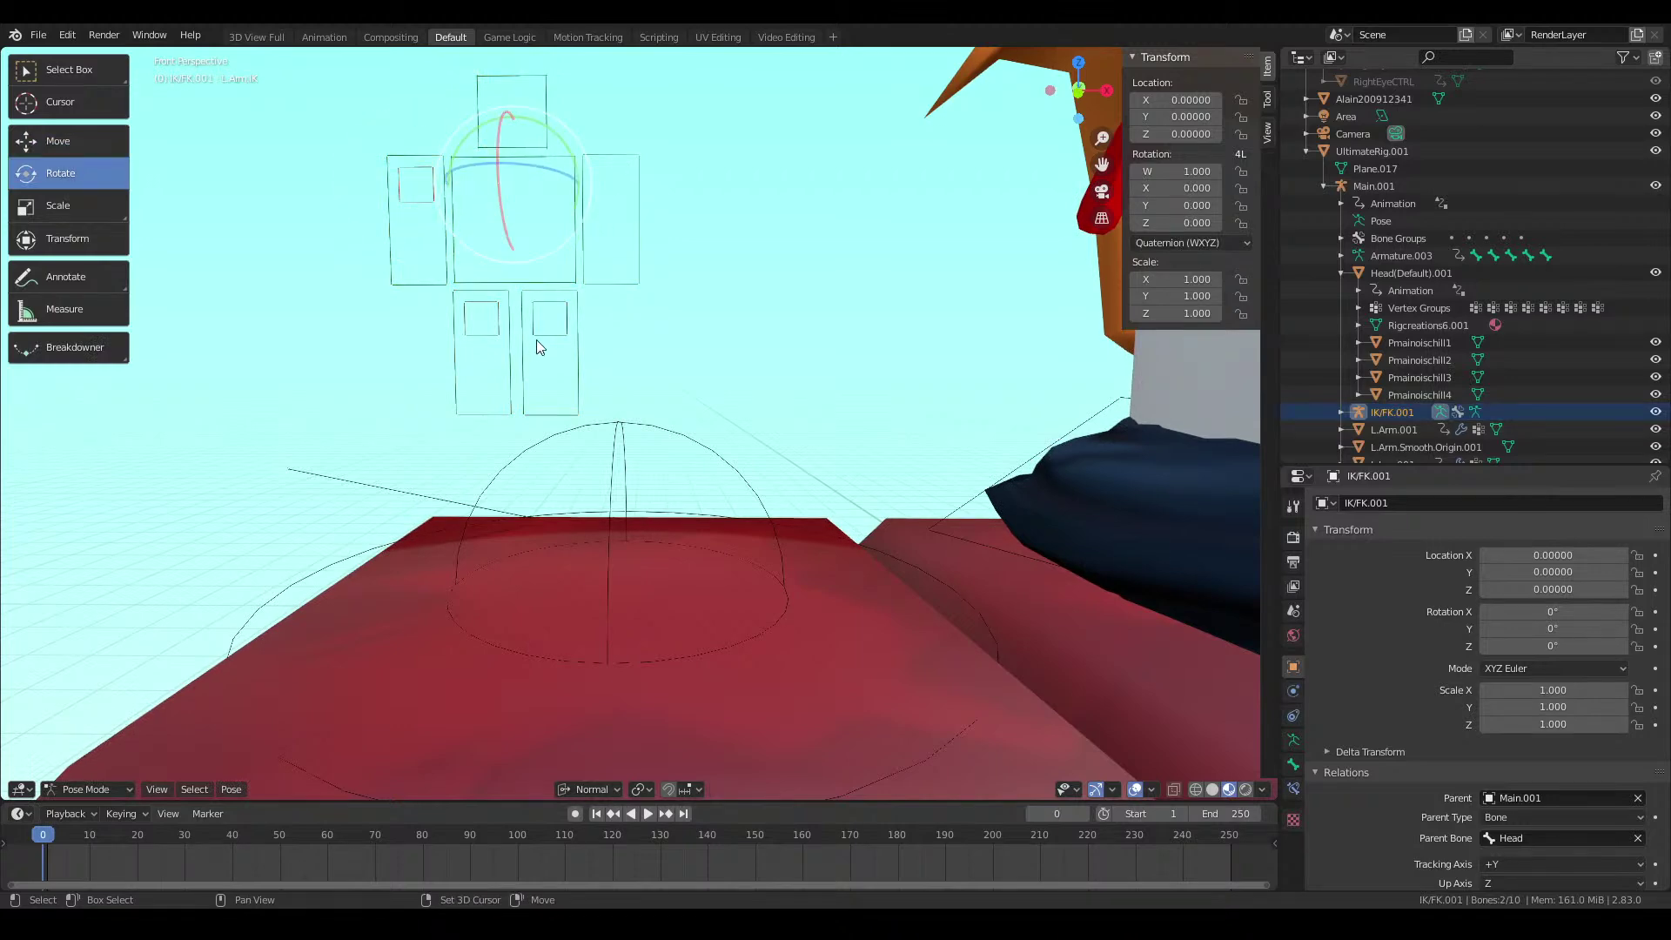
shift+click(484, 336)
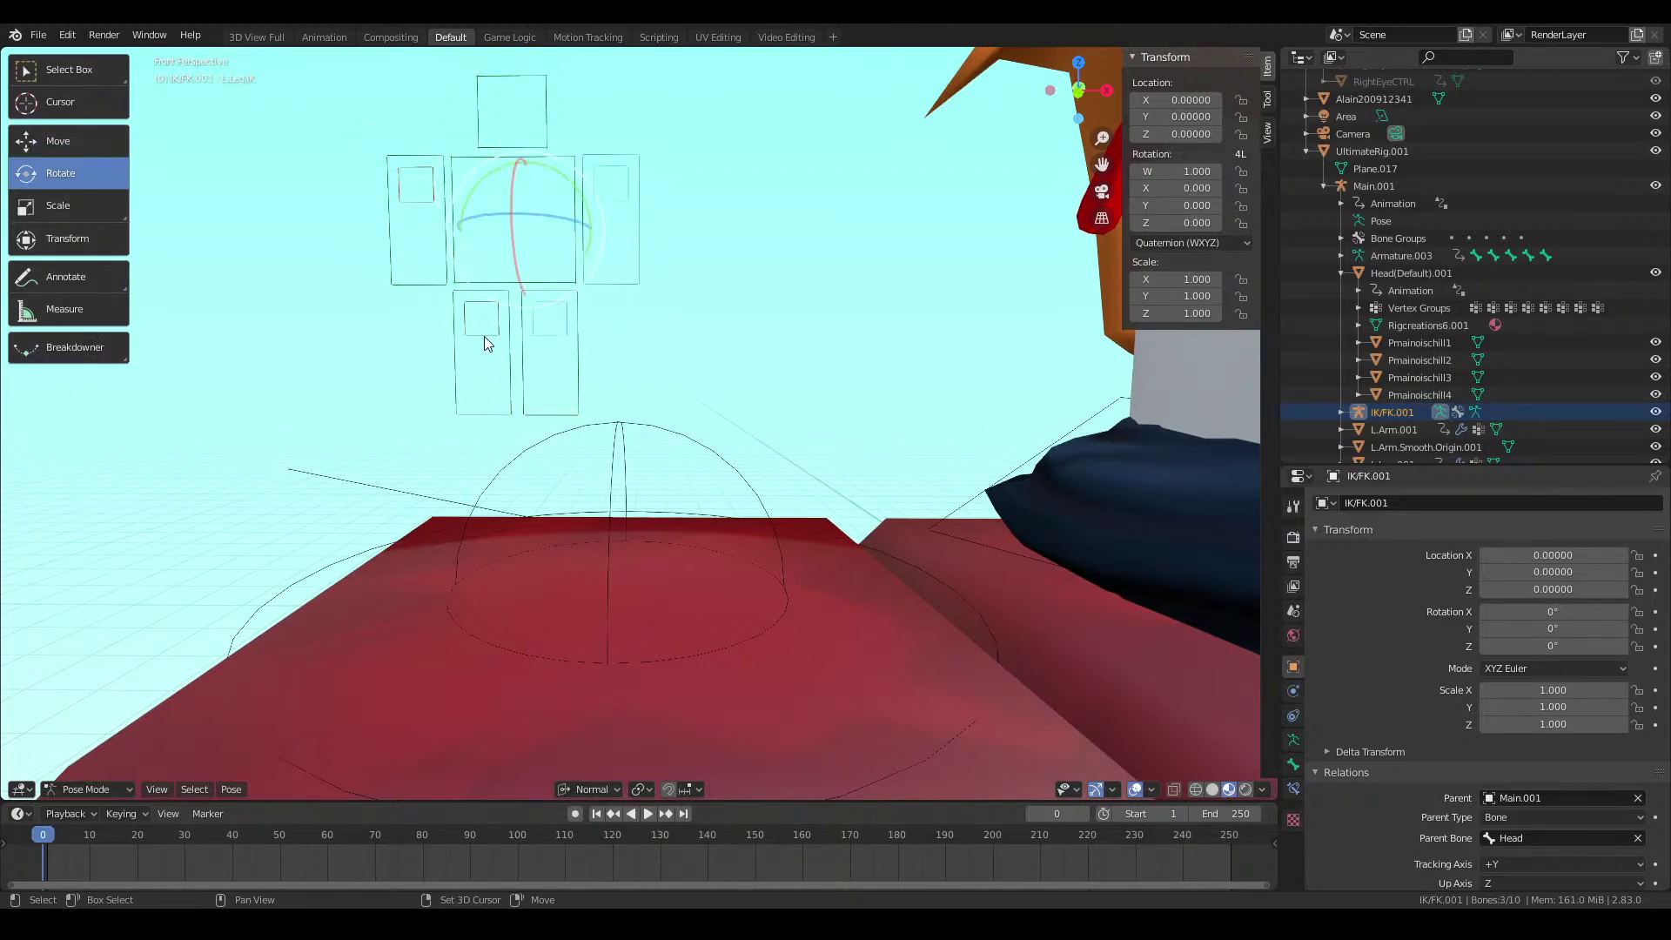
click(46, 141)
drag(519, 319, 519, 347)
Return the IK/FK figure to Object Mode, select the antlered avatar's main armature and put it in Pose Mode
key(shift+grave)
key(w)
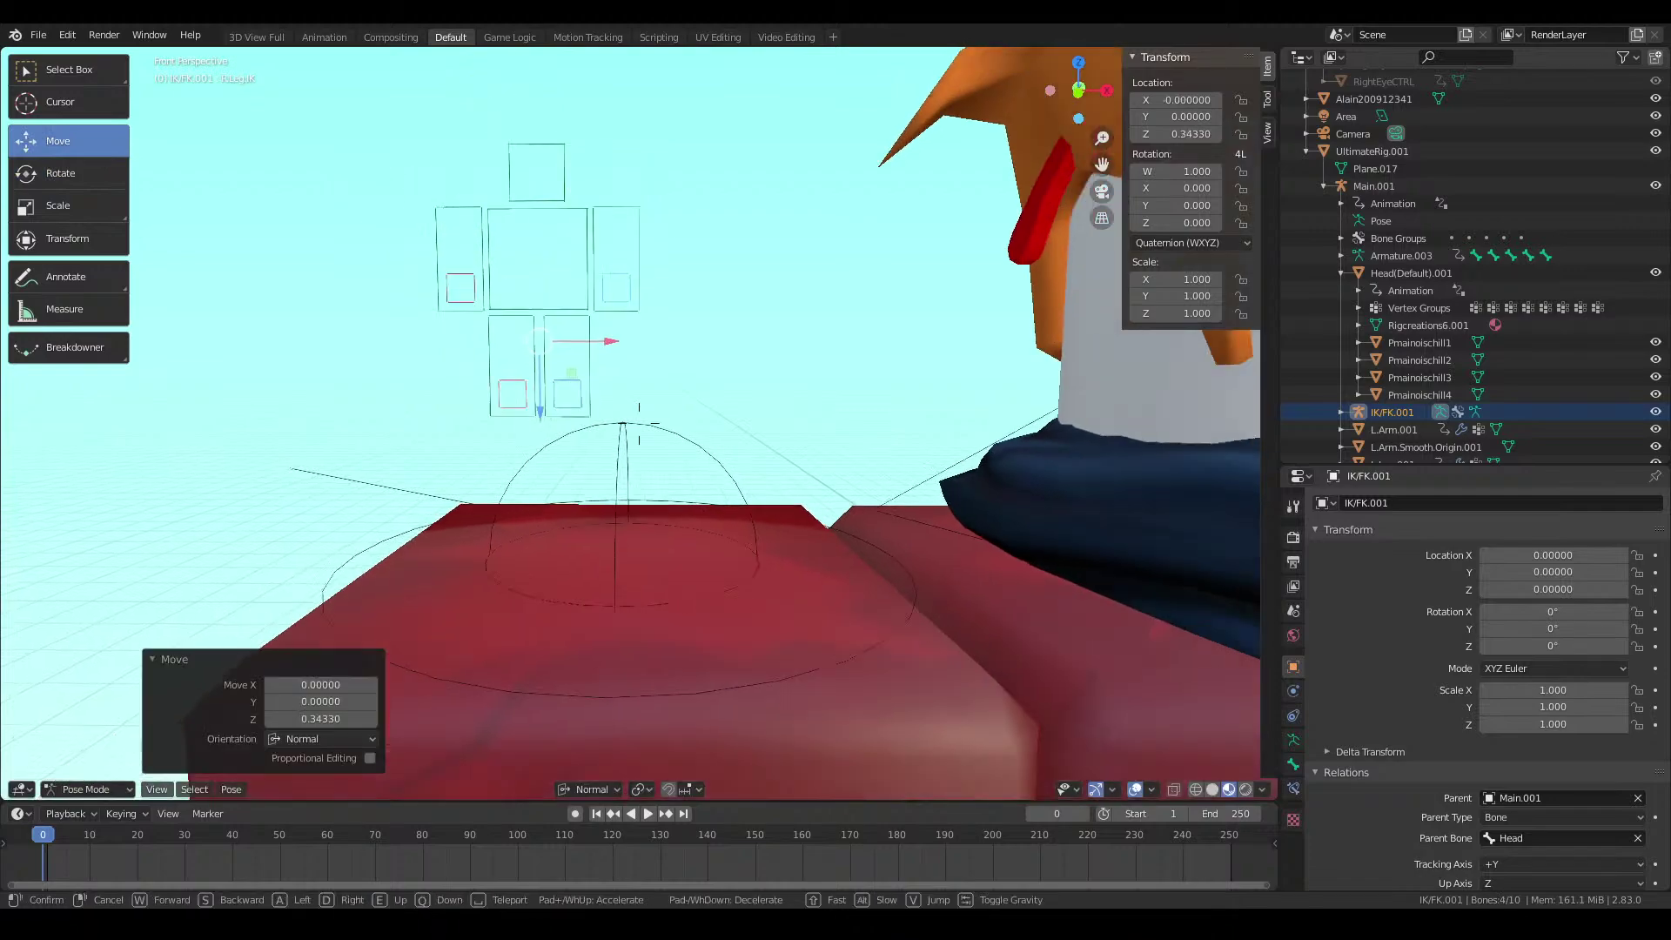
key(s)
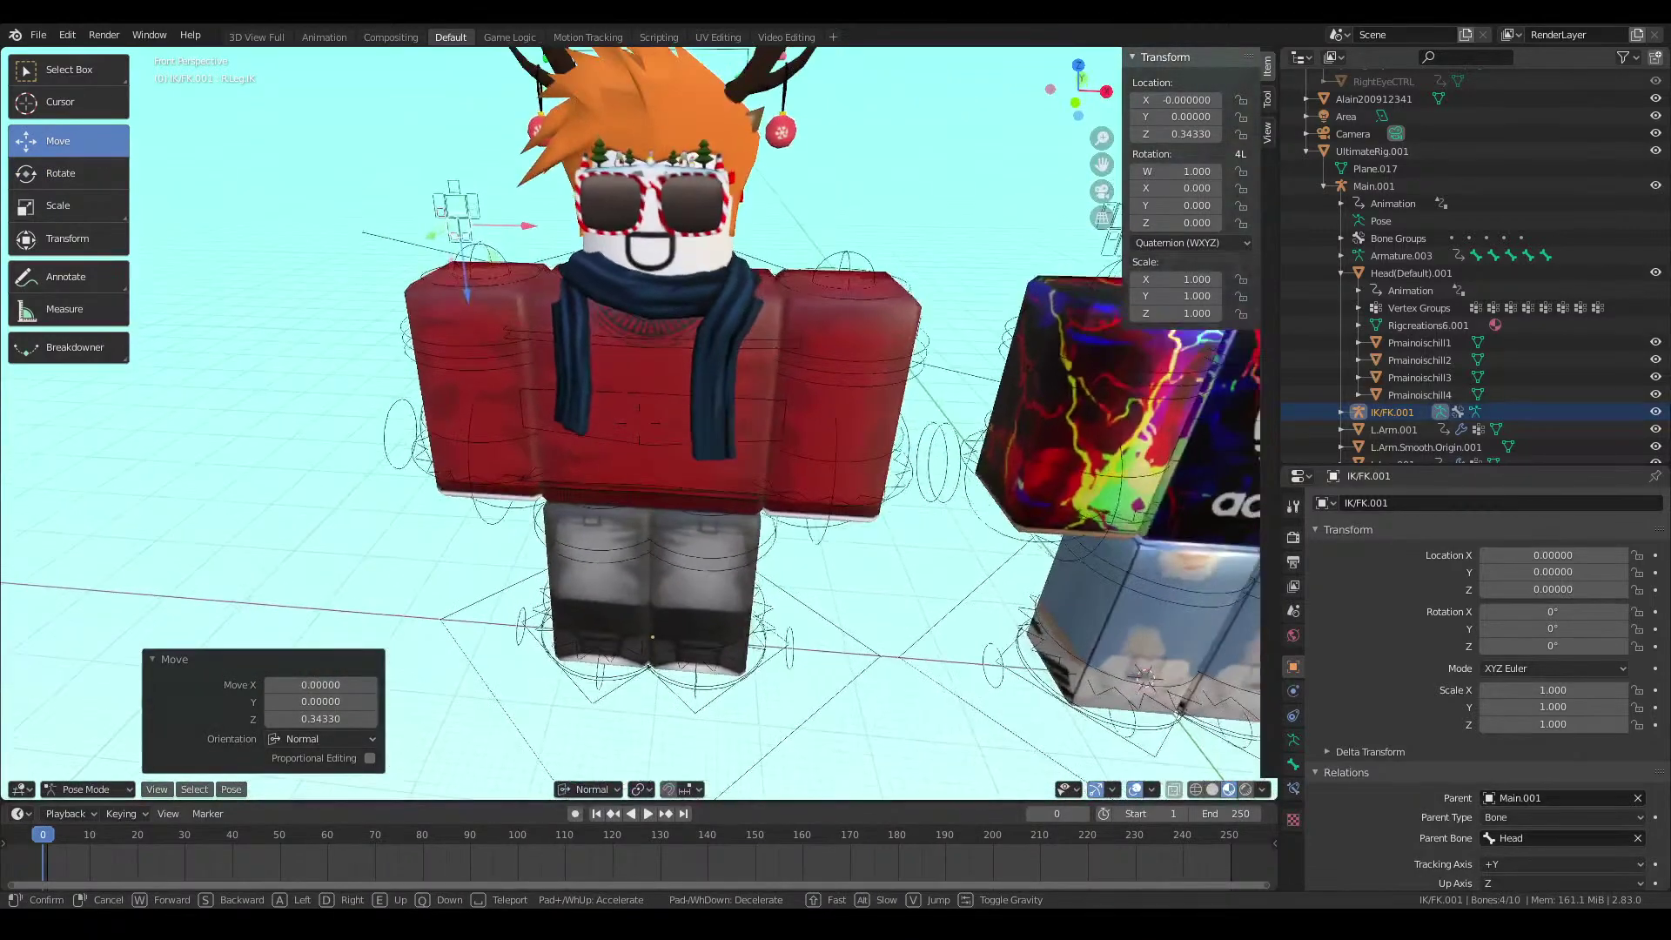
click(636, 410)
key(ctrl+Tab)
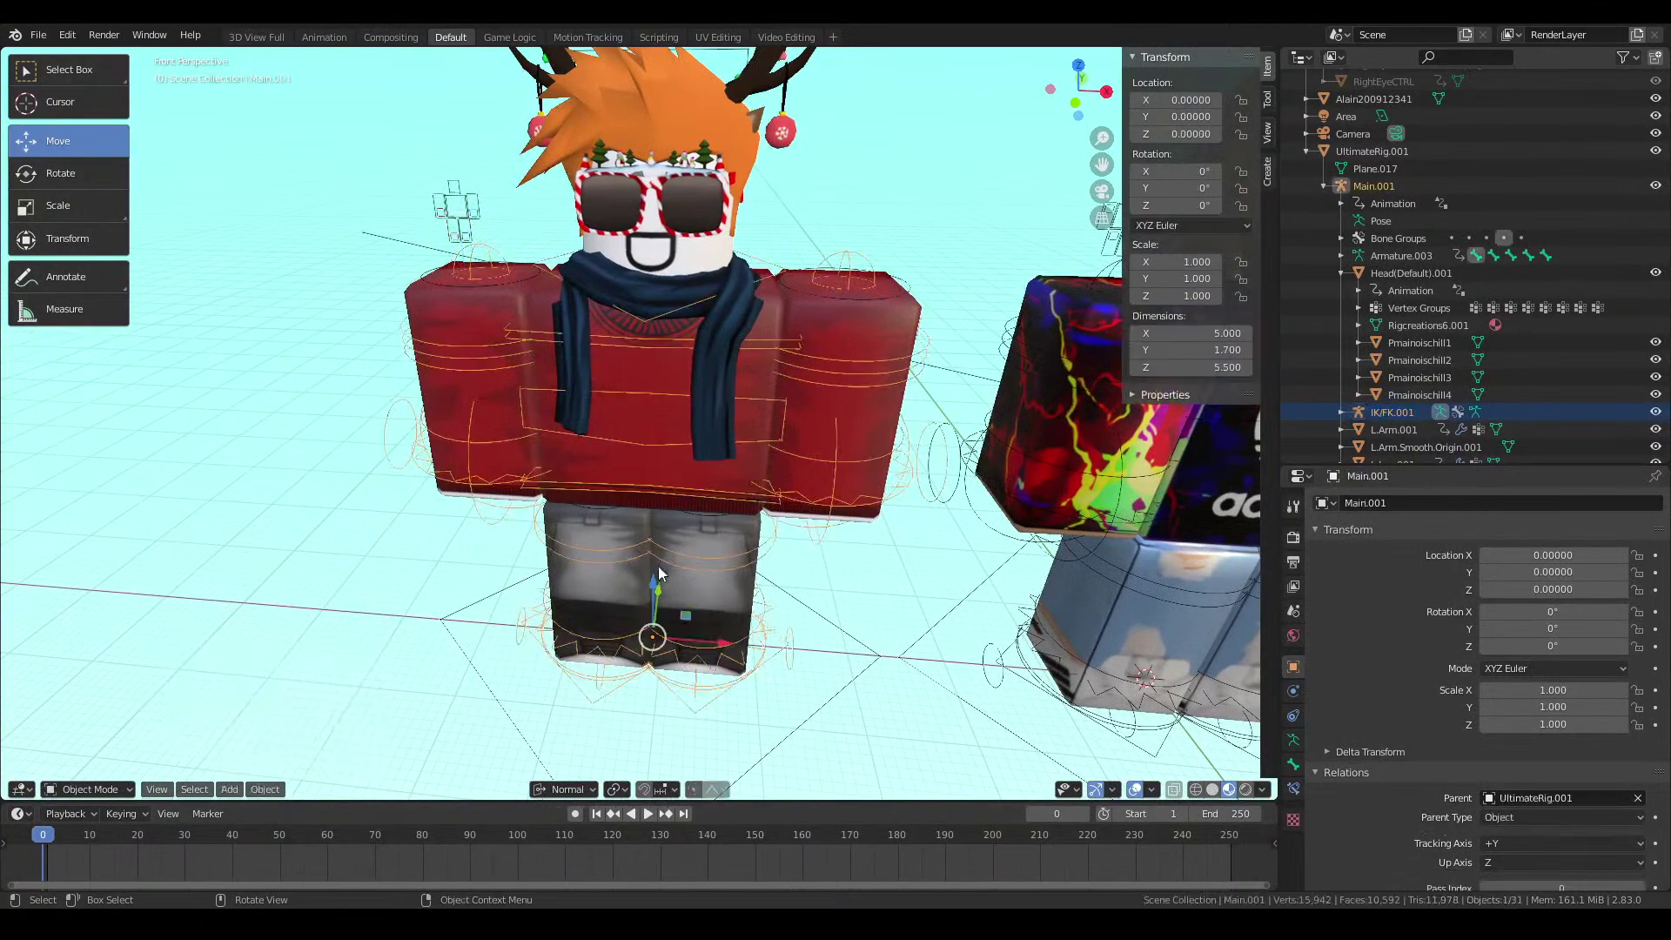
click(70, 788)
click(82, 717)
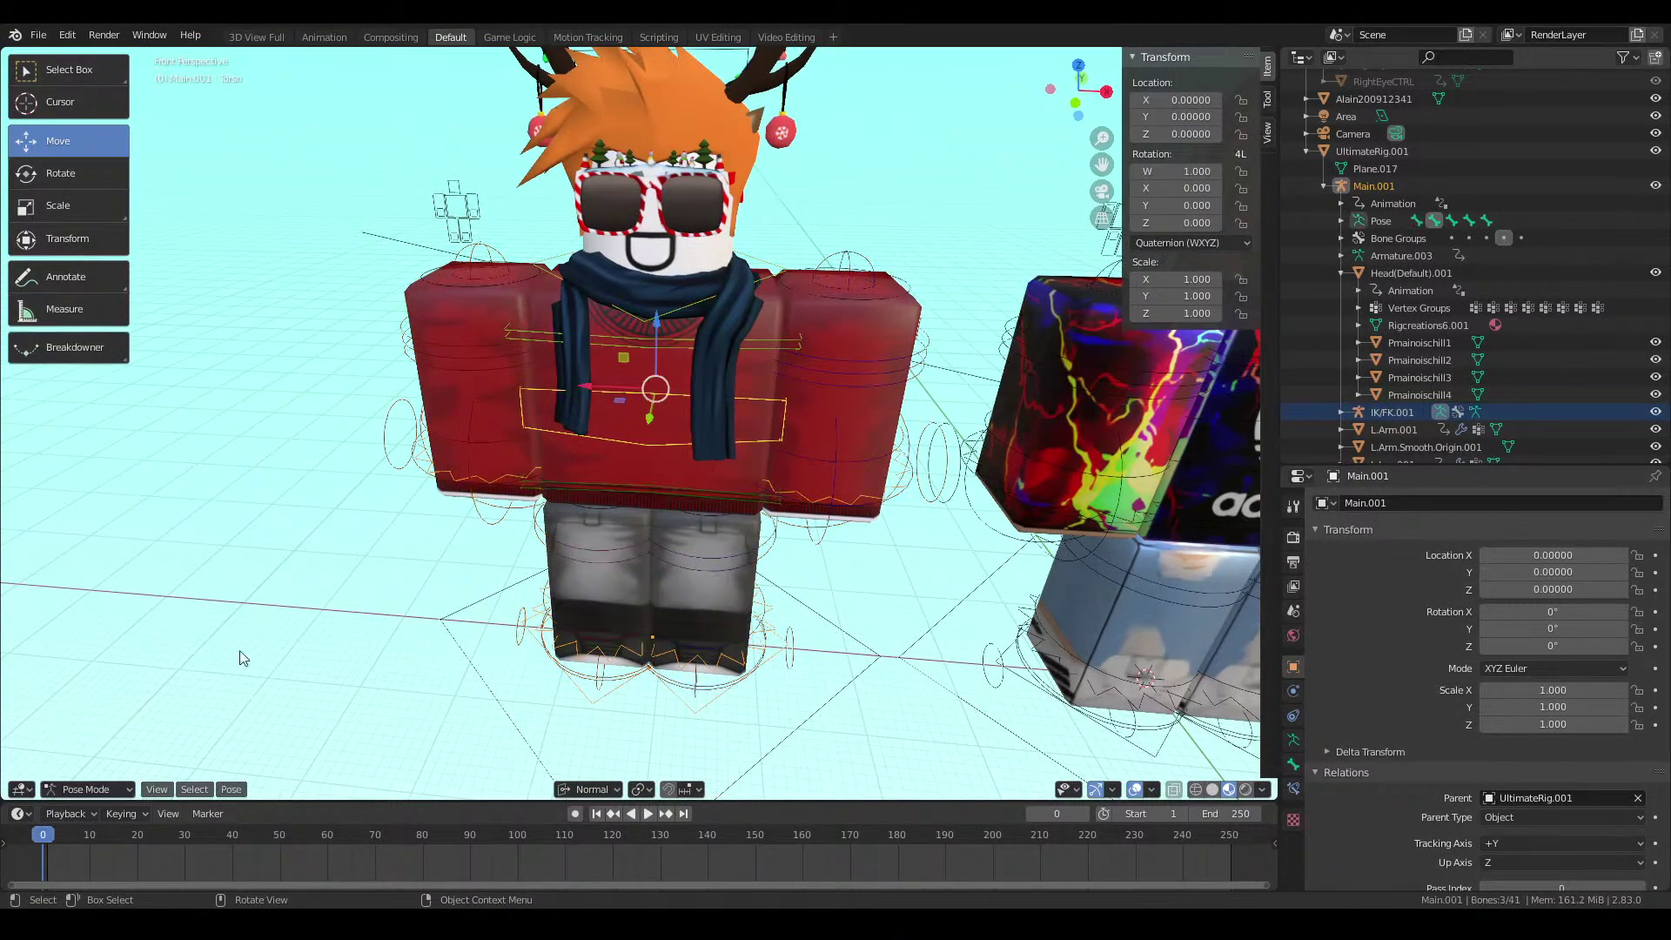
click(672, 390)
drag(584, 393, 466, 440)
right_click(467, 441)
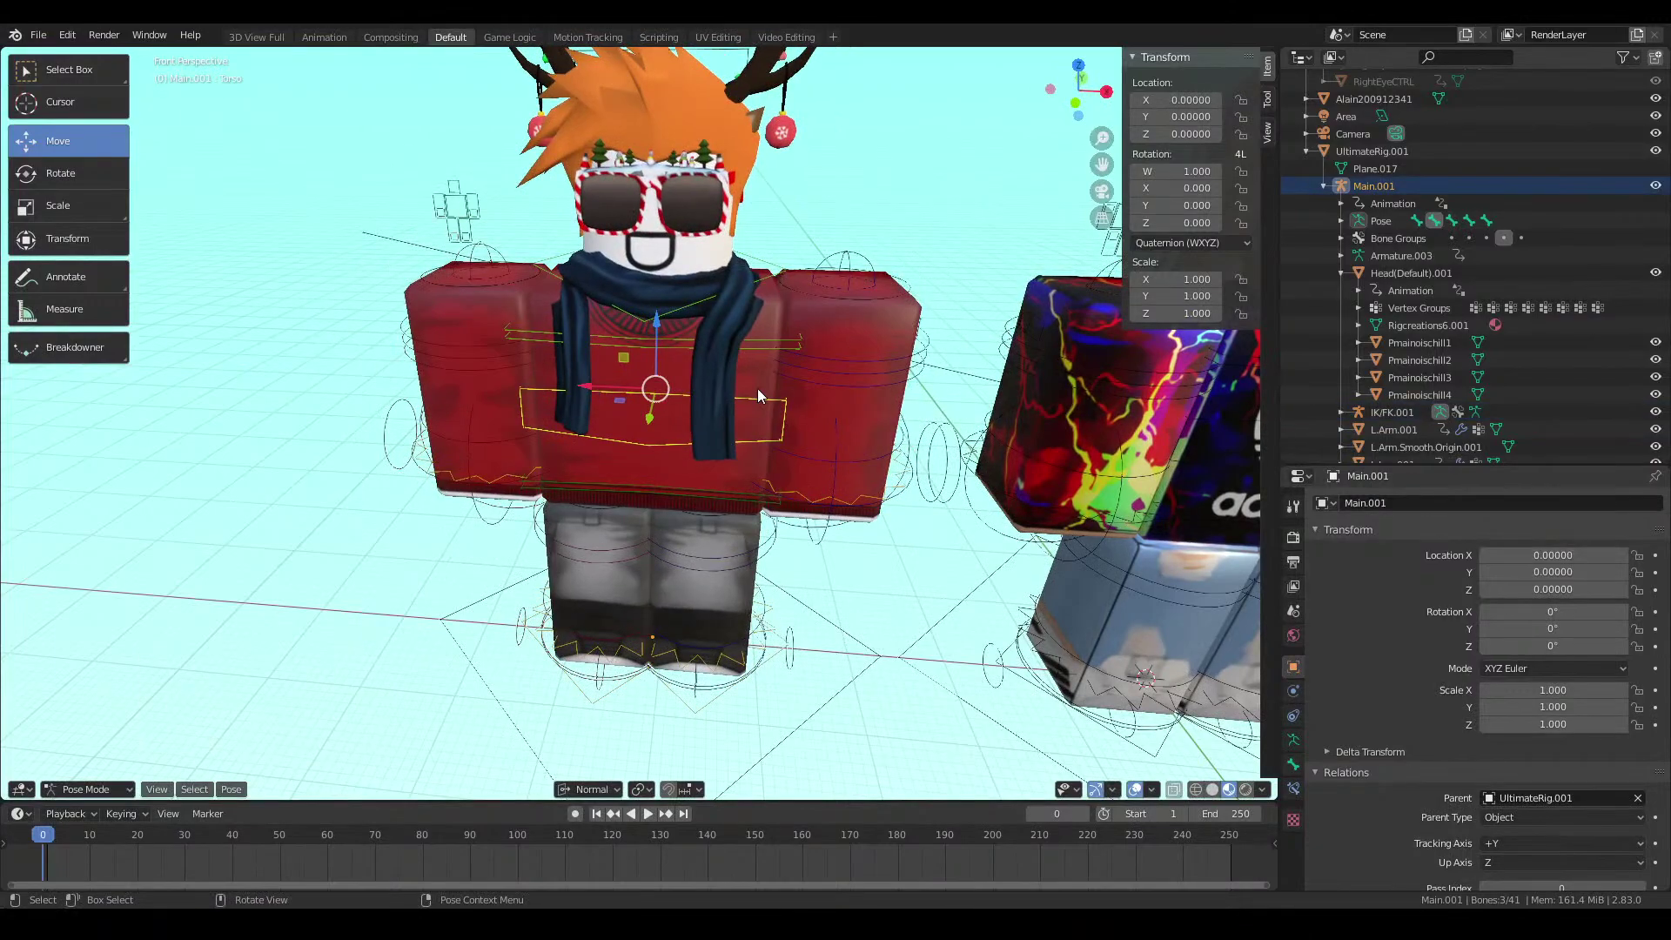
Select the IK target of the antlered avatar's left arm
key(shift+grave)
key(s)
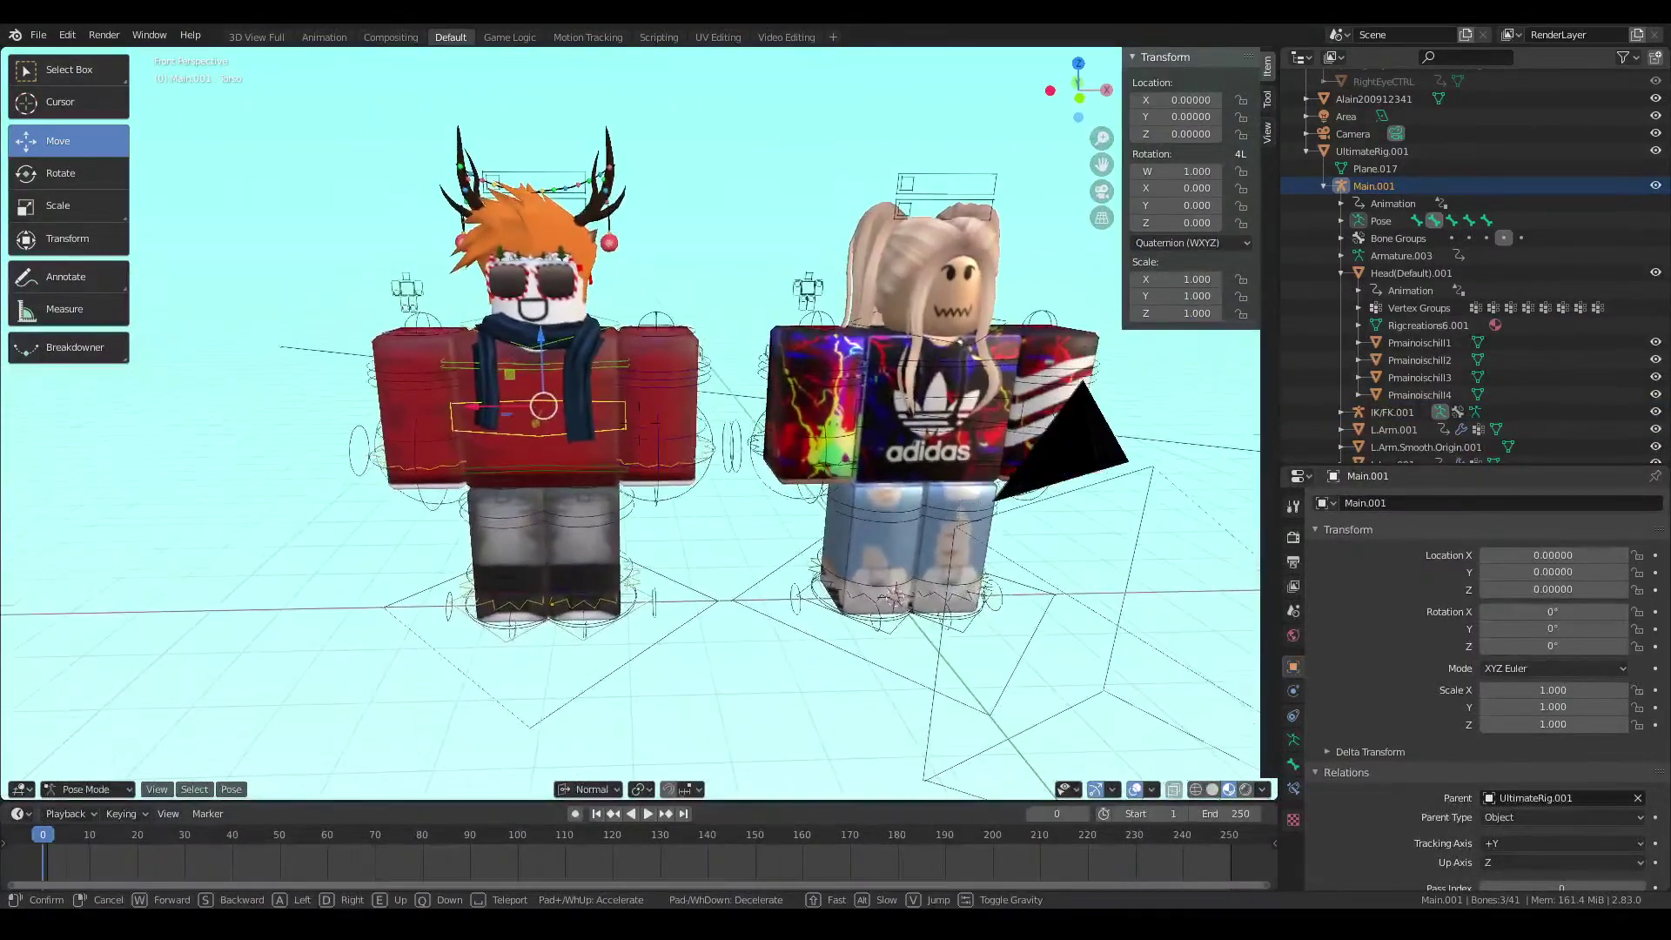
click(689, 493)
click(677, 495)
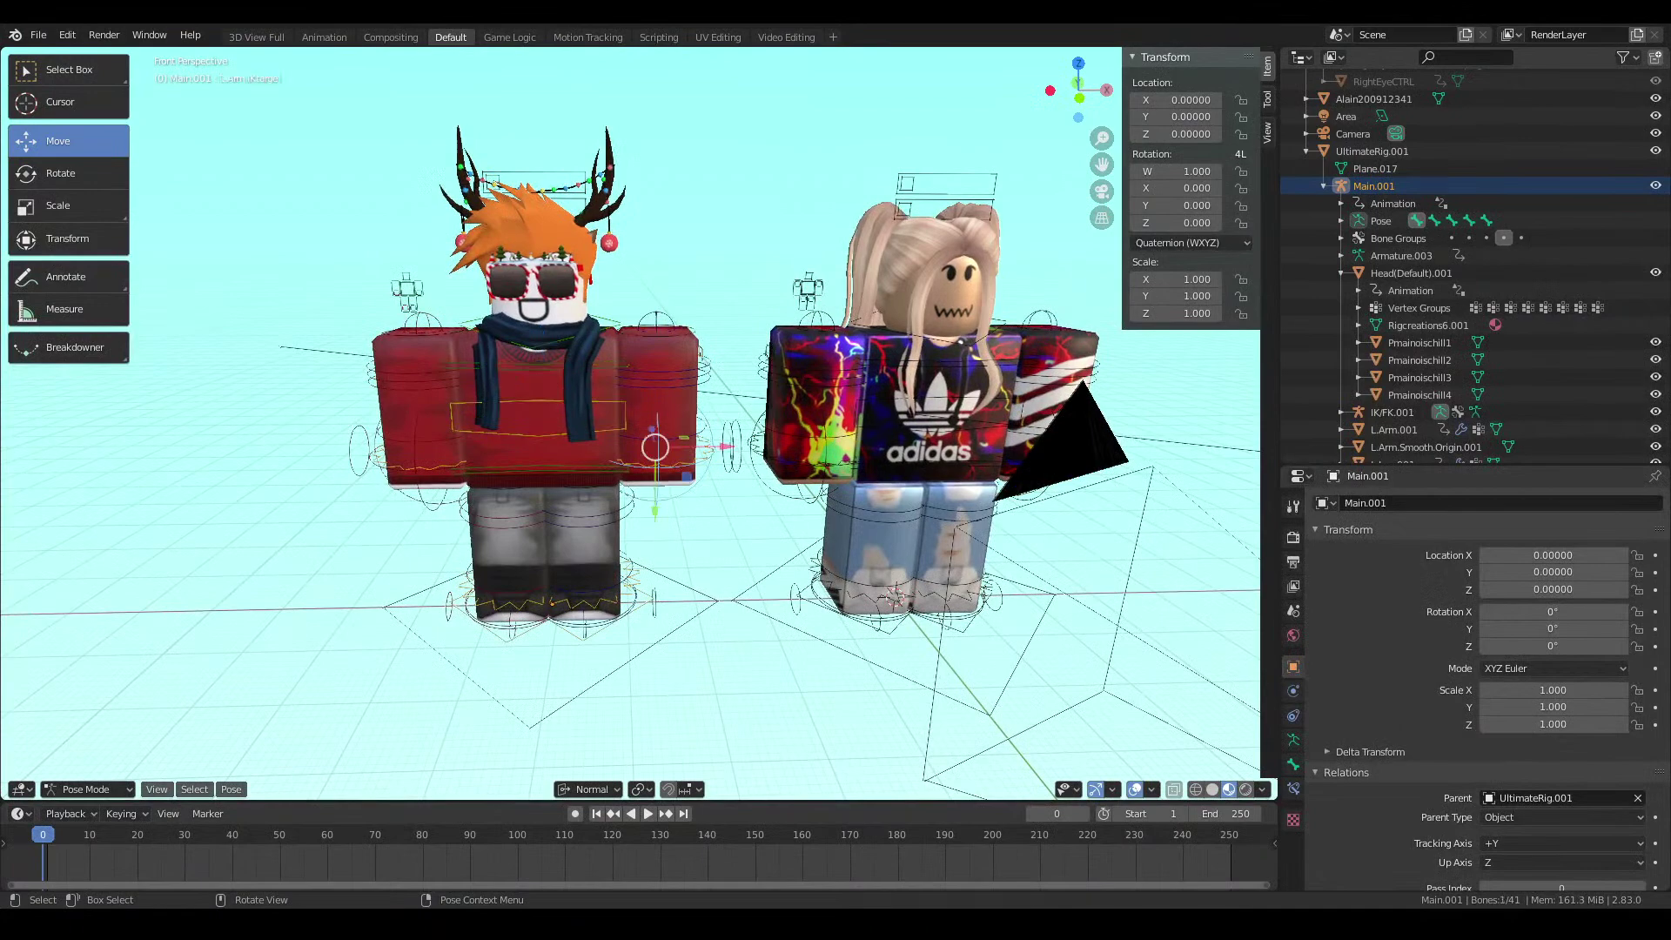
Examine the antlered avatar's left arm, head and accessories from the front and from above
key(shift+grave)
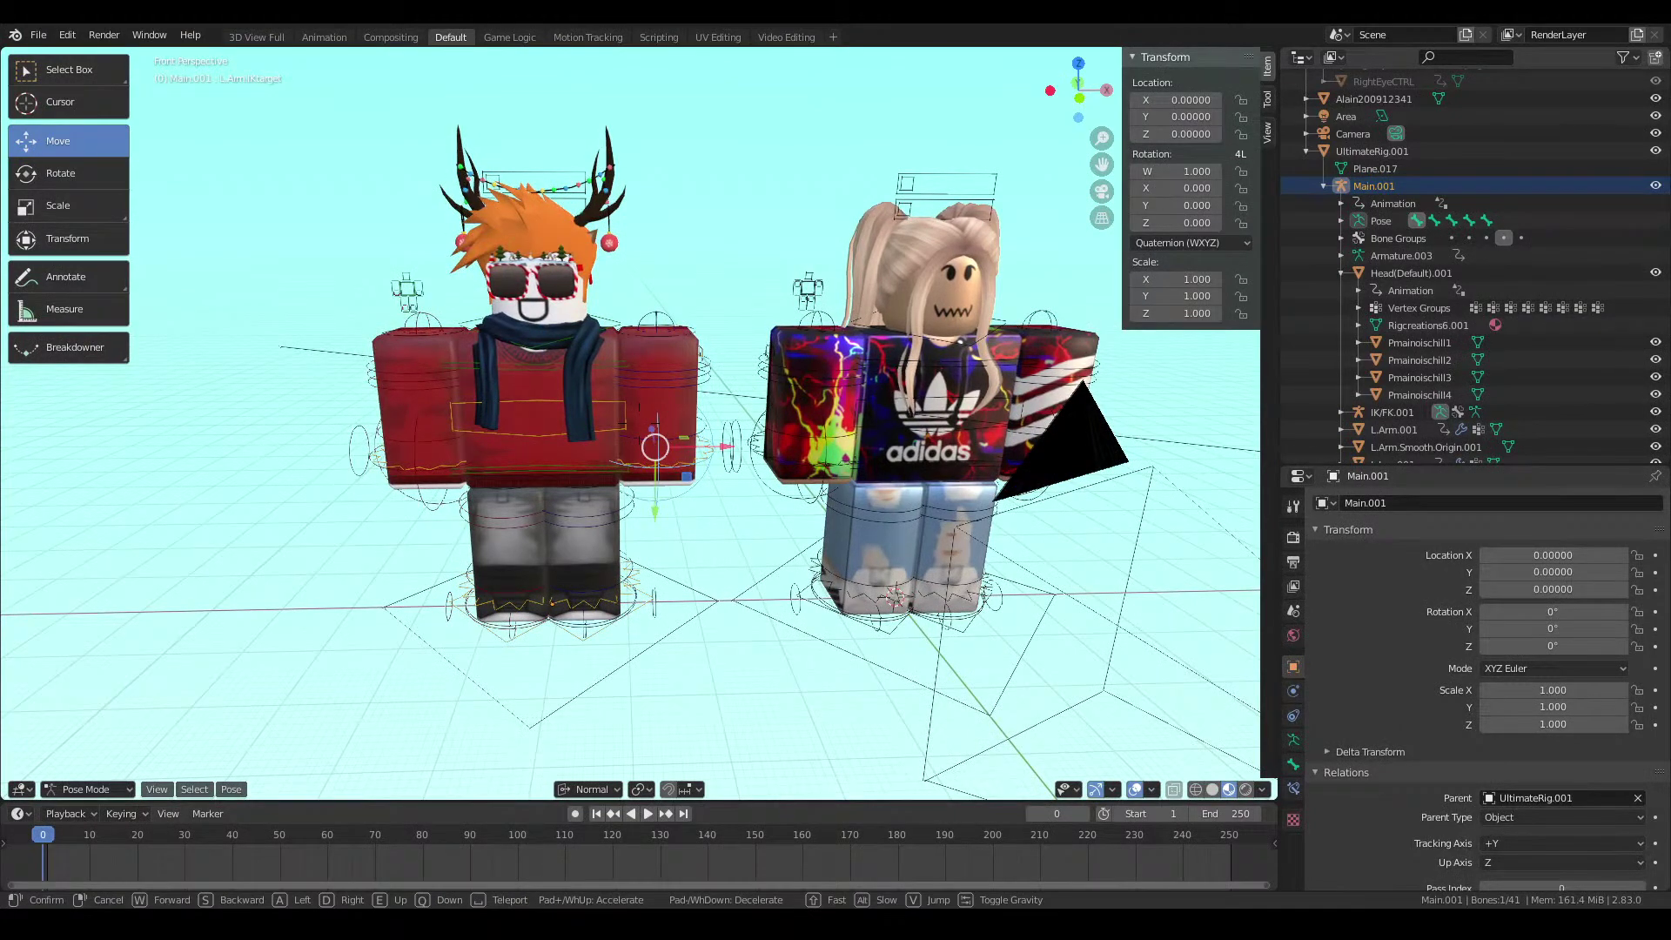
key(w)
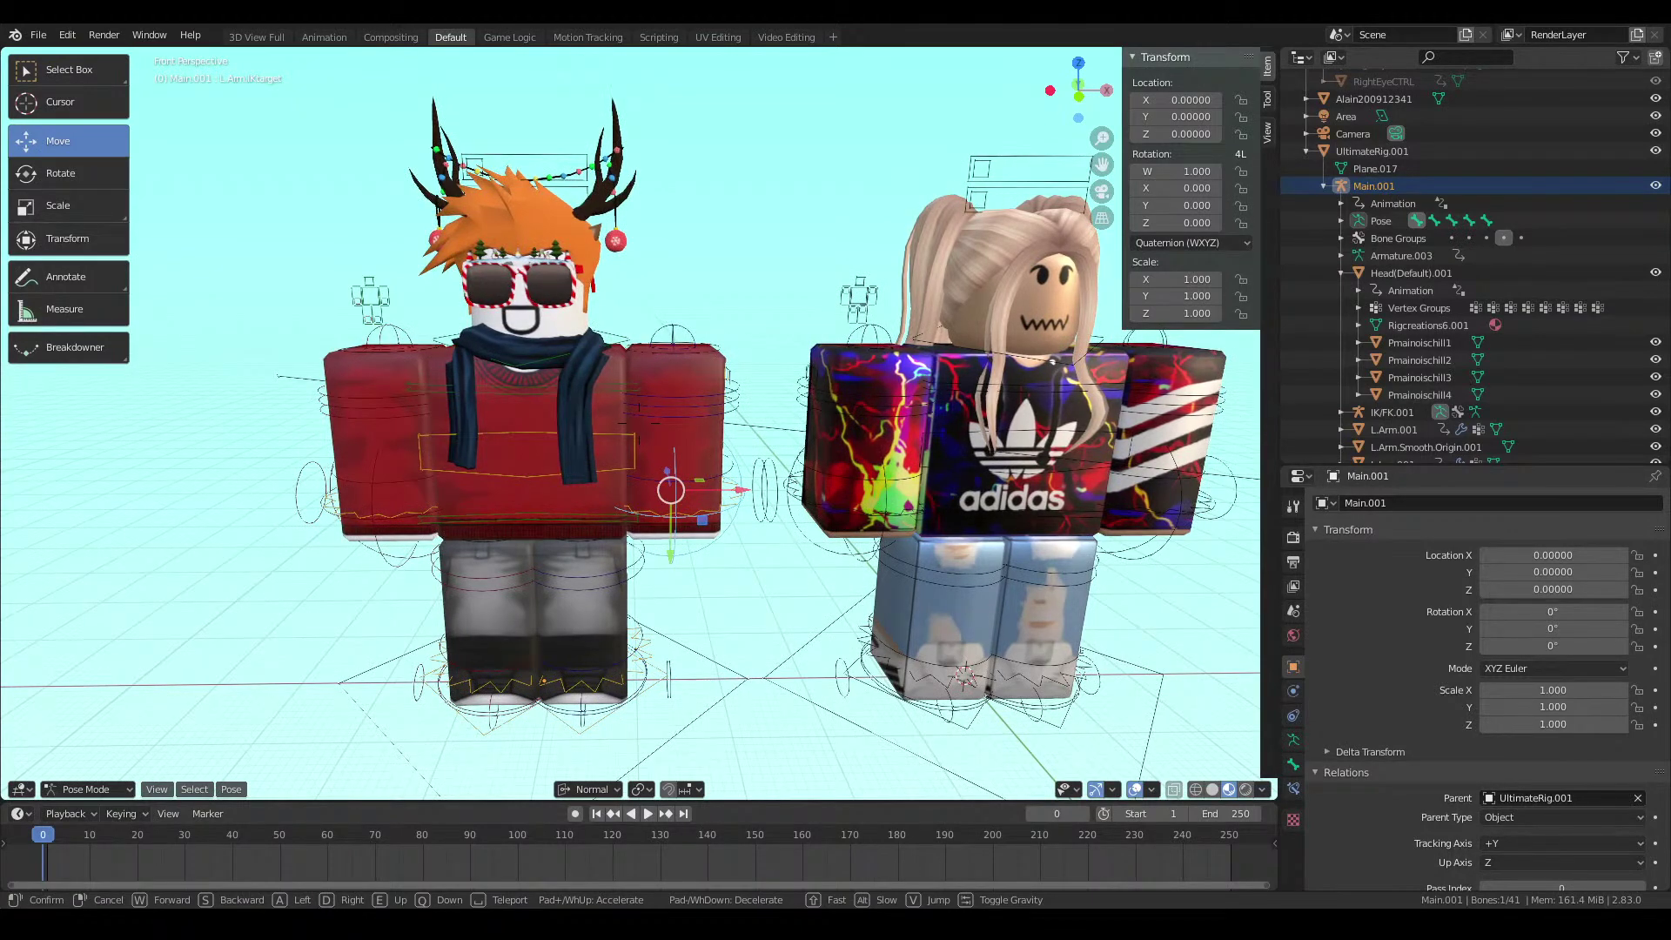
key(w)
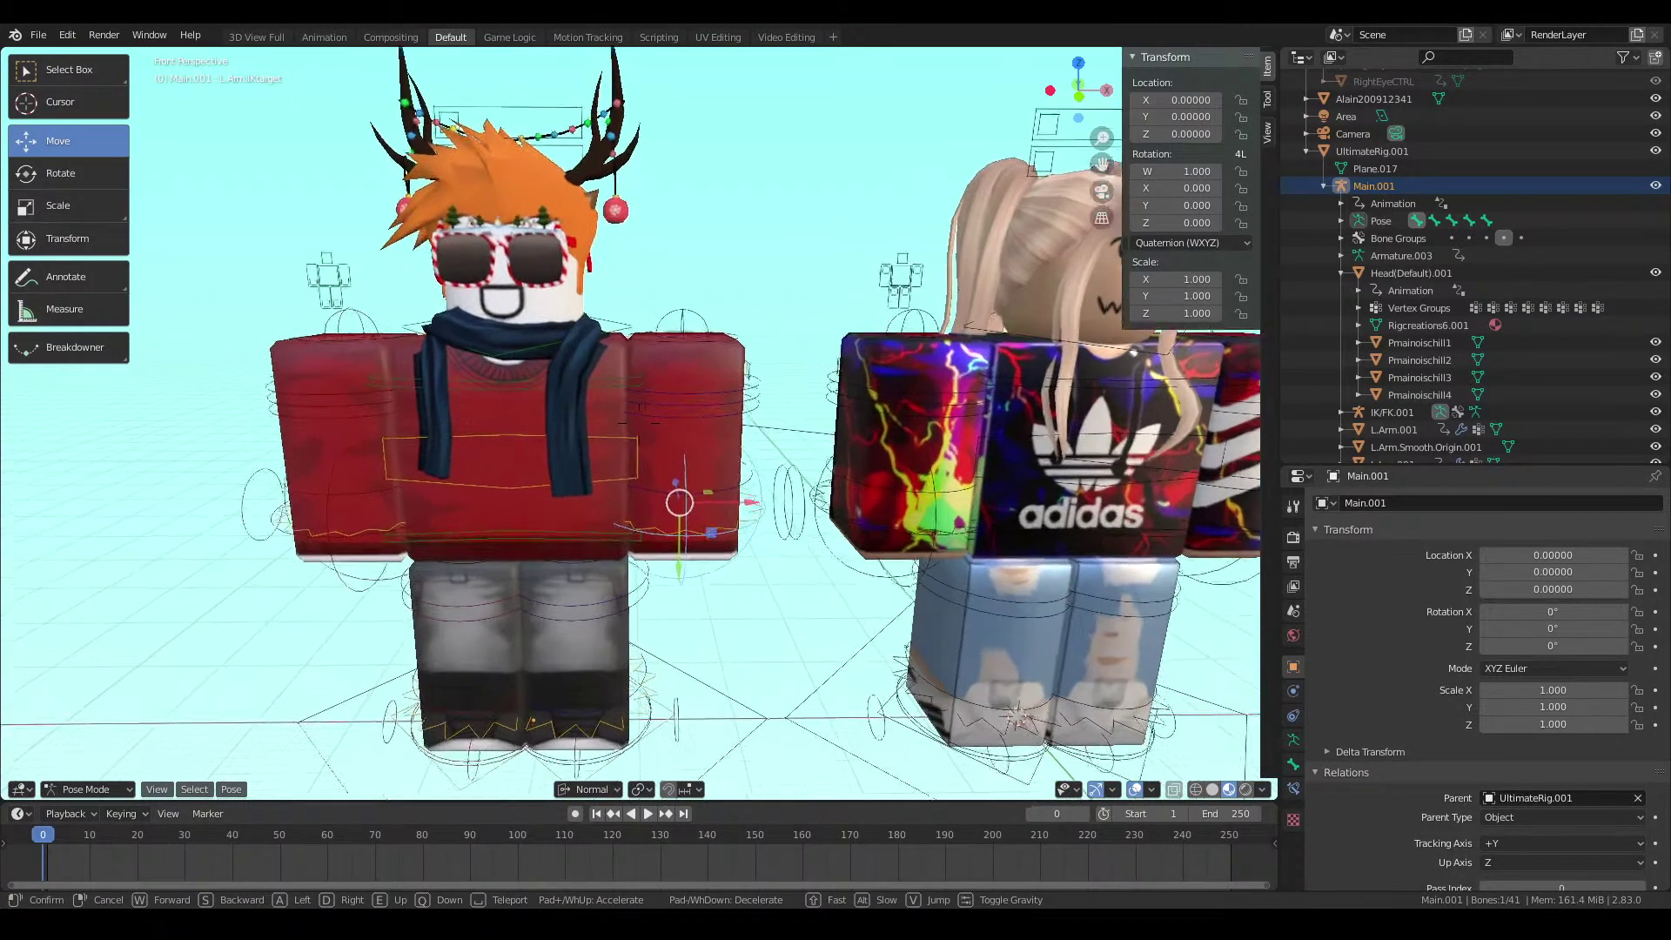
click(639, 423)
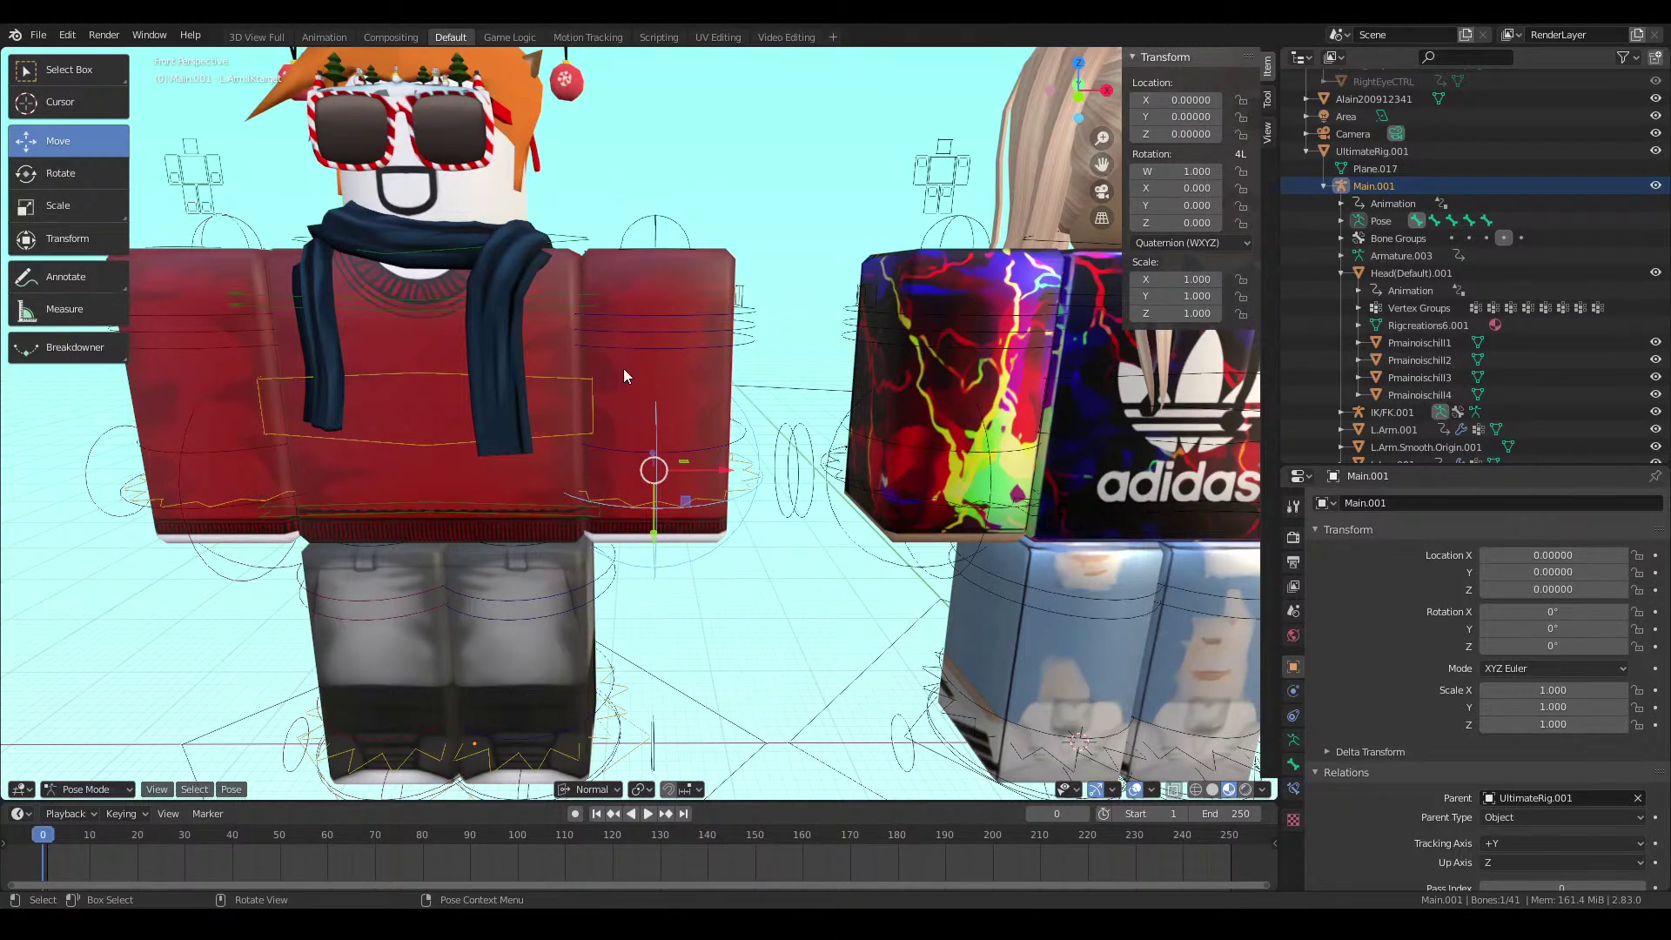
key(shift+grave)
key(w)
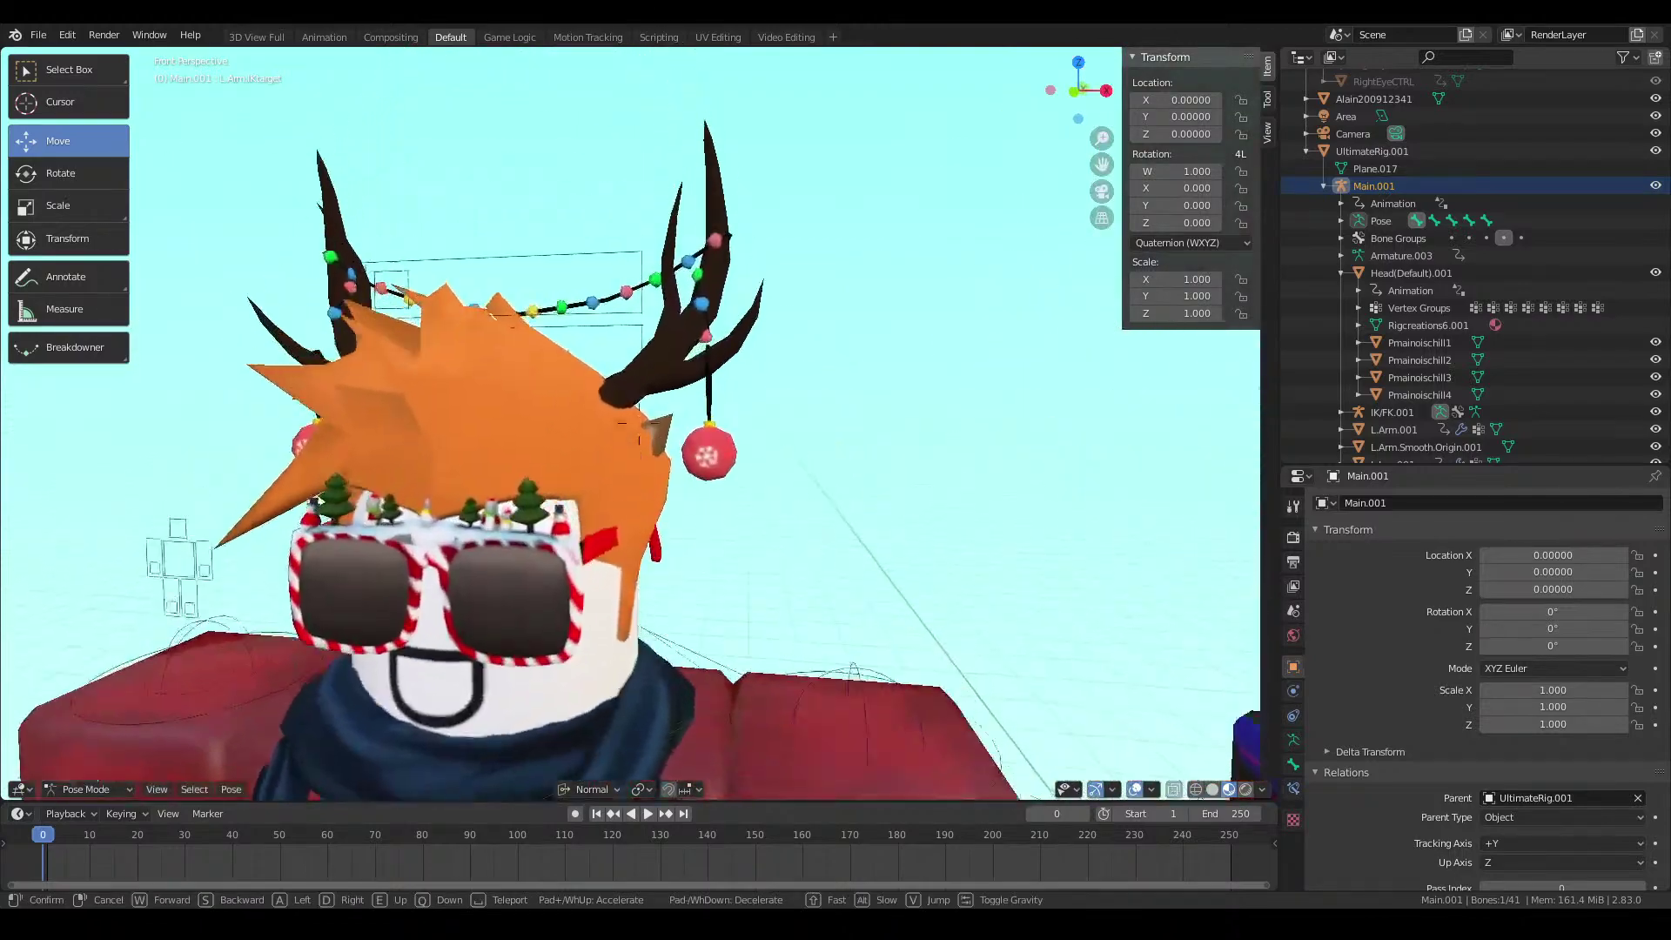
key(s)
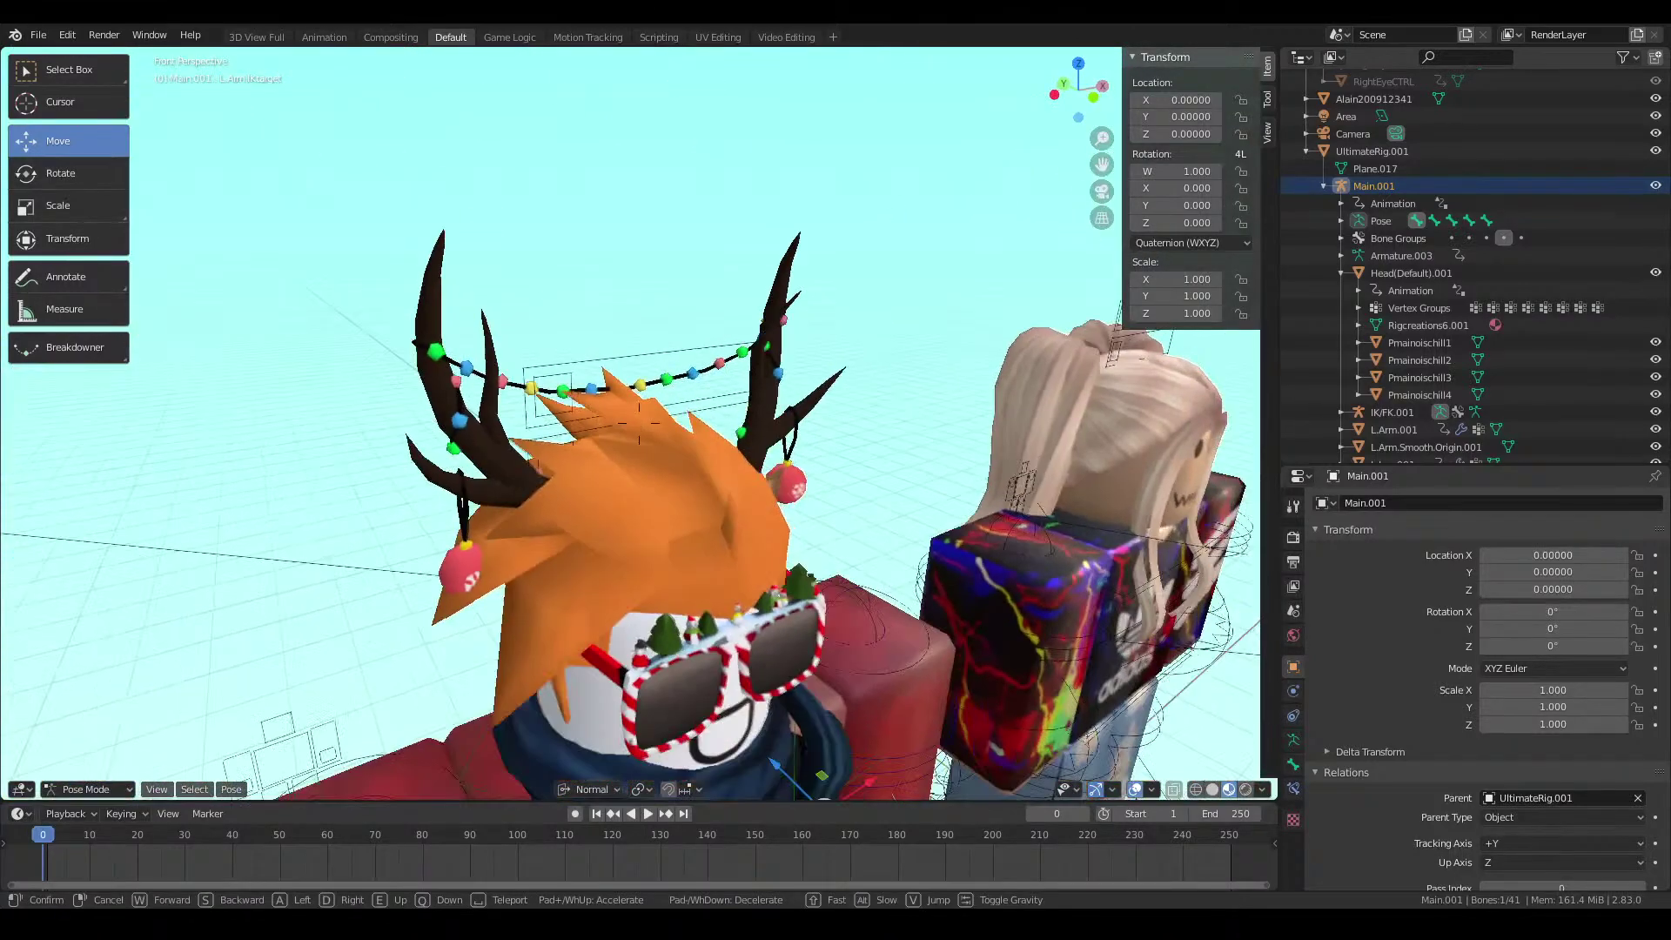
click(639, 429)
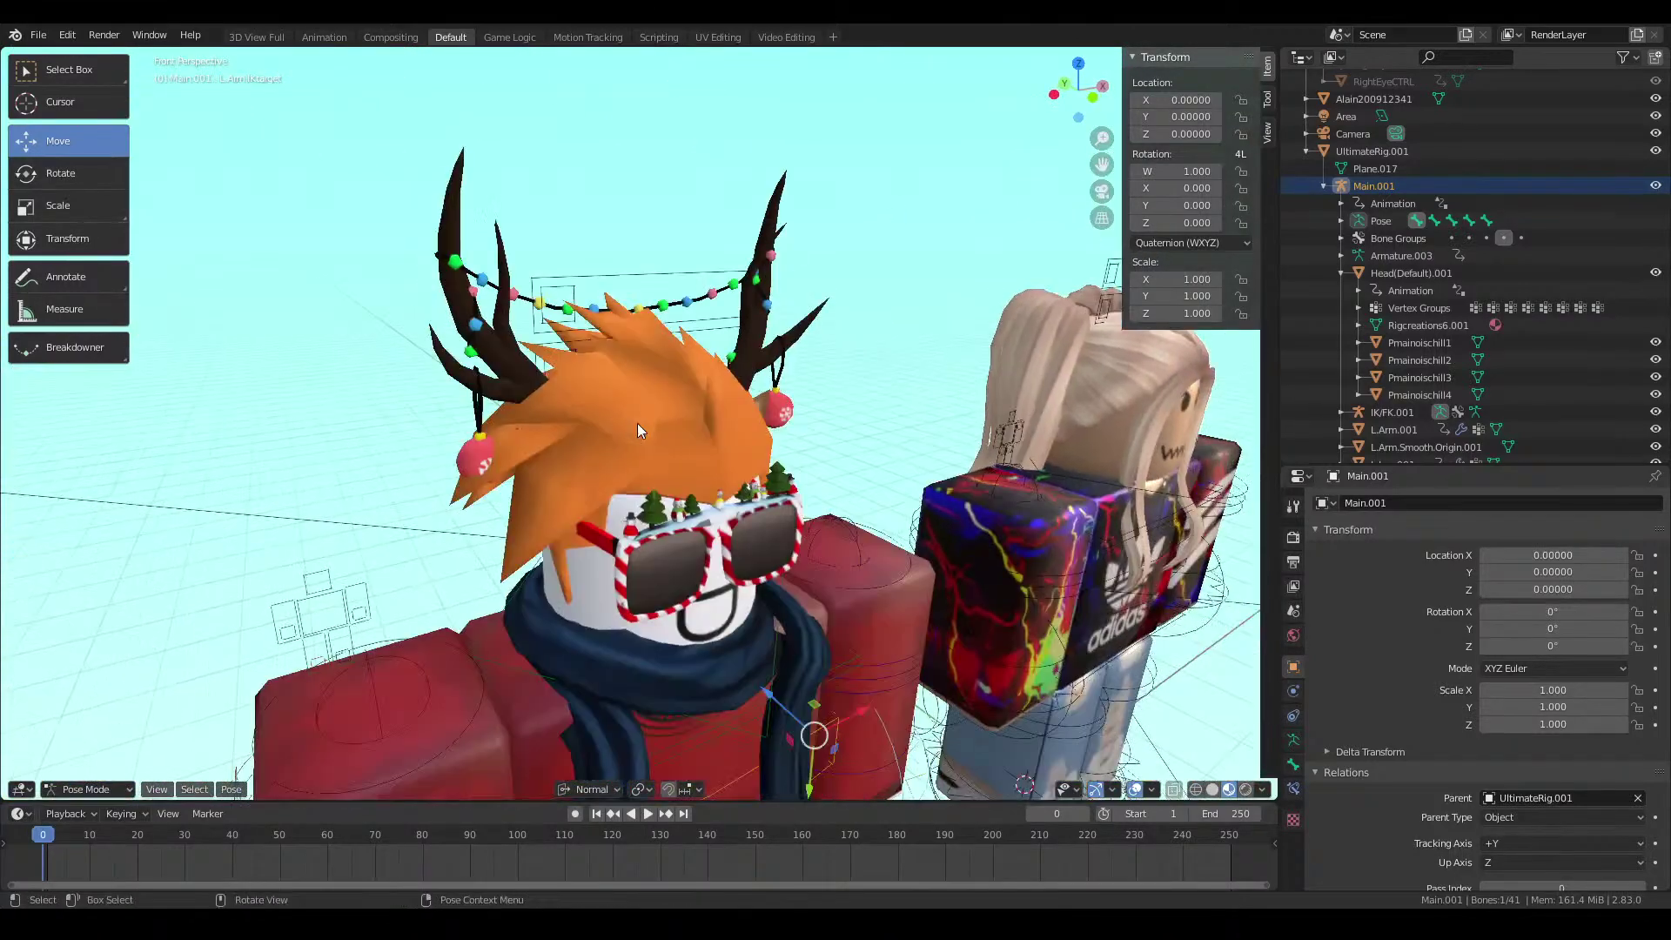
click(539, 381)
key(shift+grave)
key(w)
key(s)
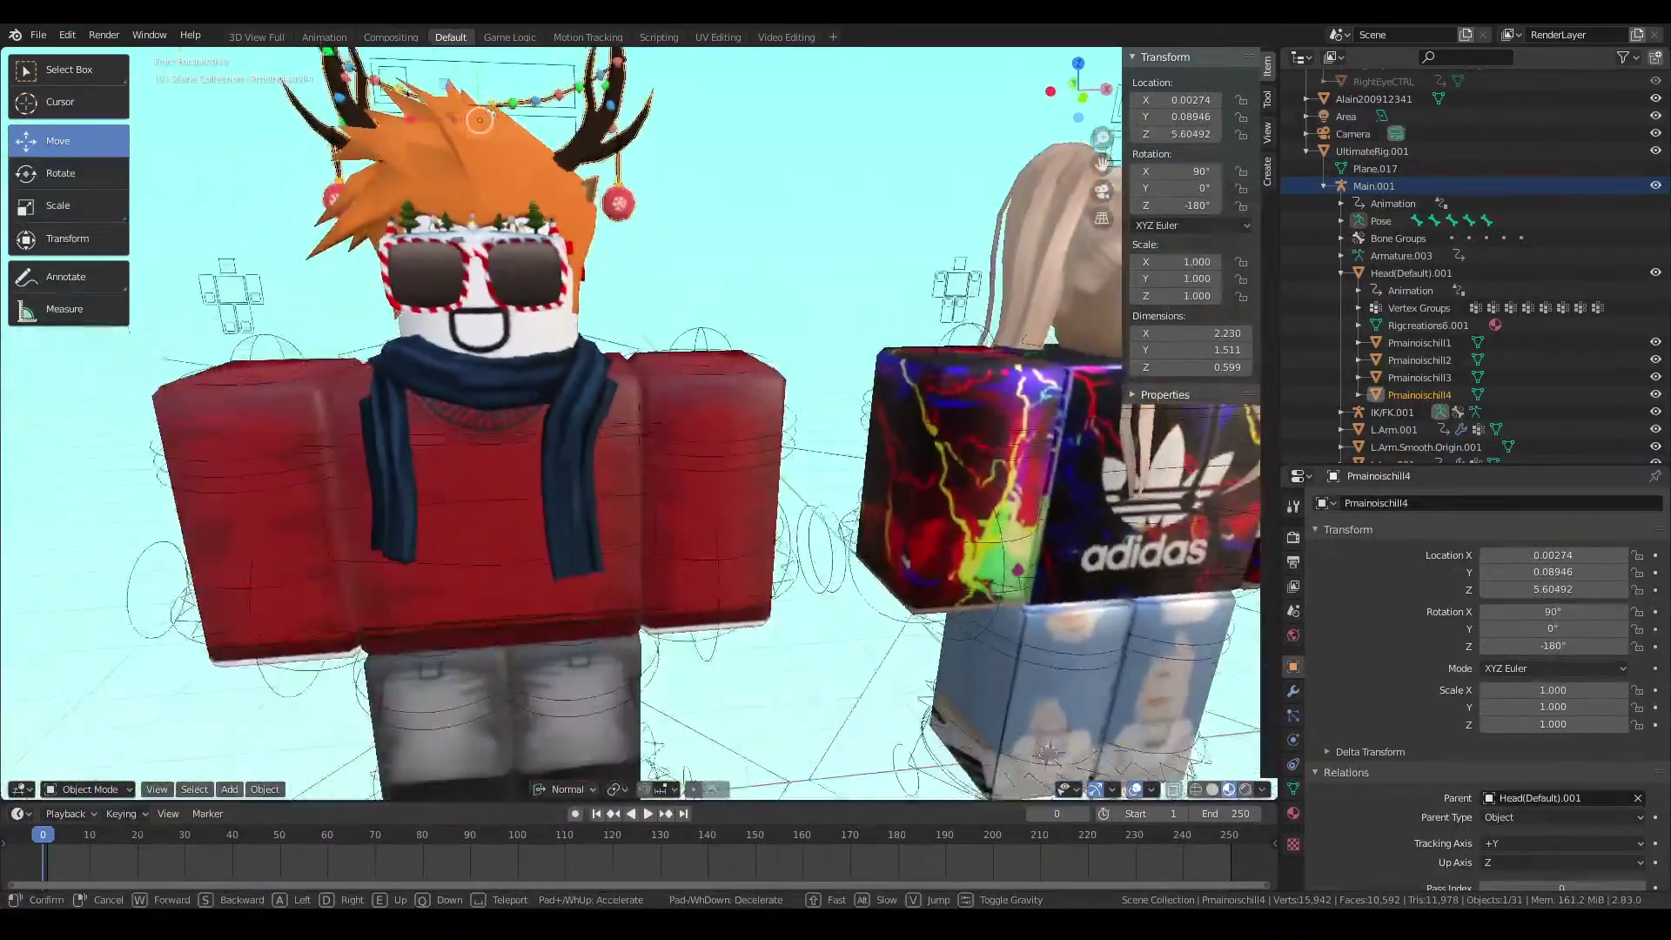
click(663, 508)
key(ctrl+Tab)
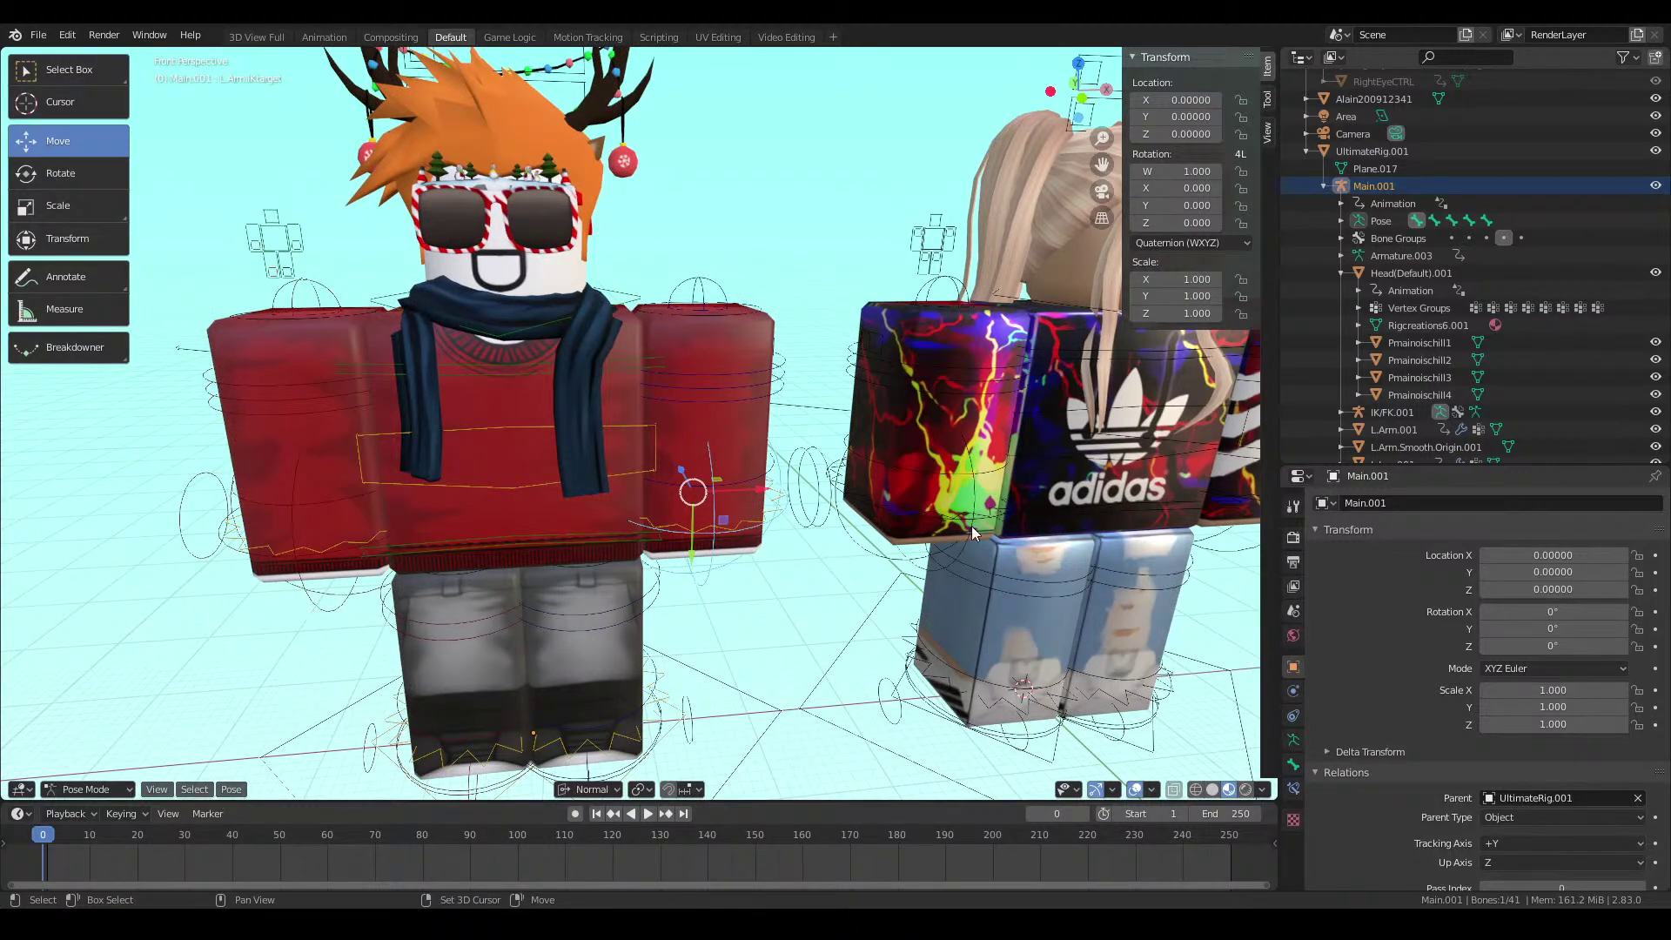
Try to rotate the antlered avatar's two arm IK targets and left foot control together, then undo the rotation and clear the selection
shift+click(654, 489)
key(shift+grave)
key(w)
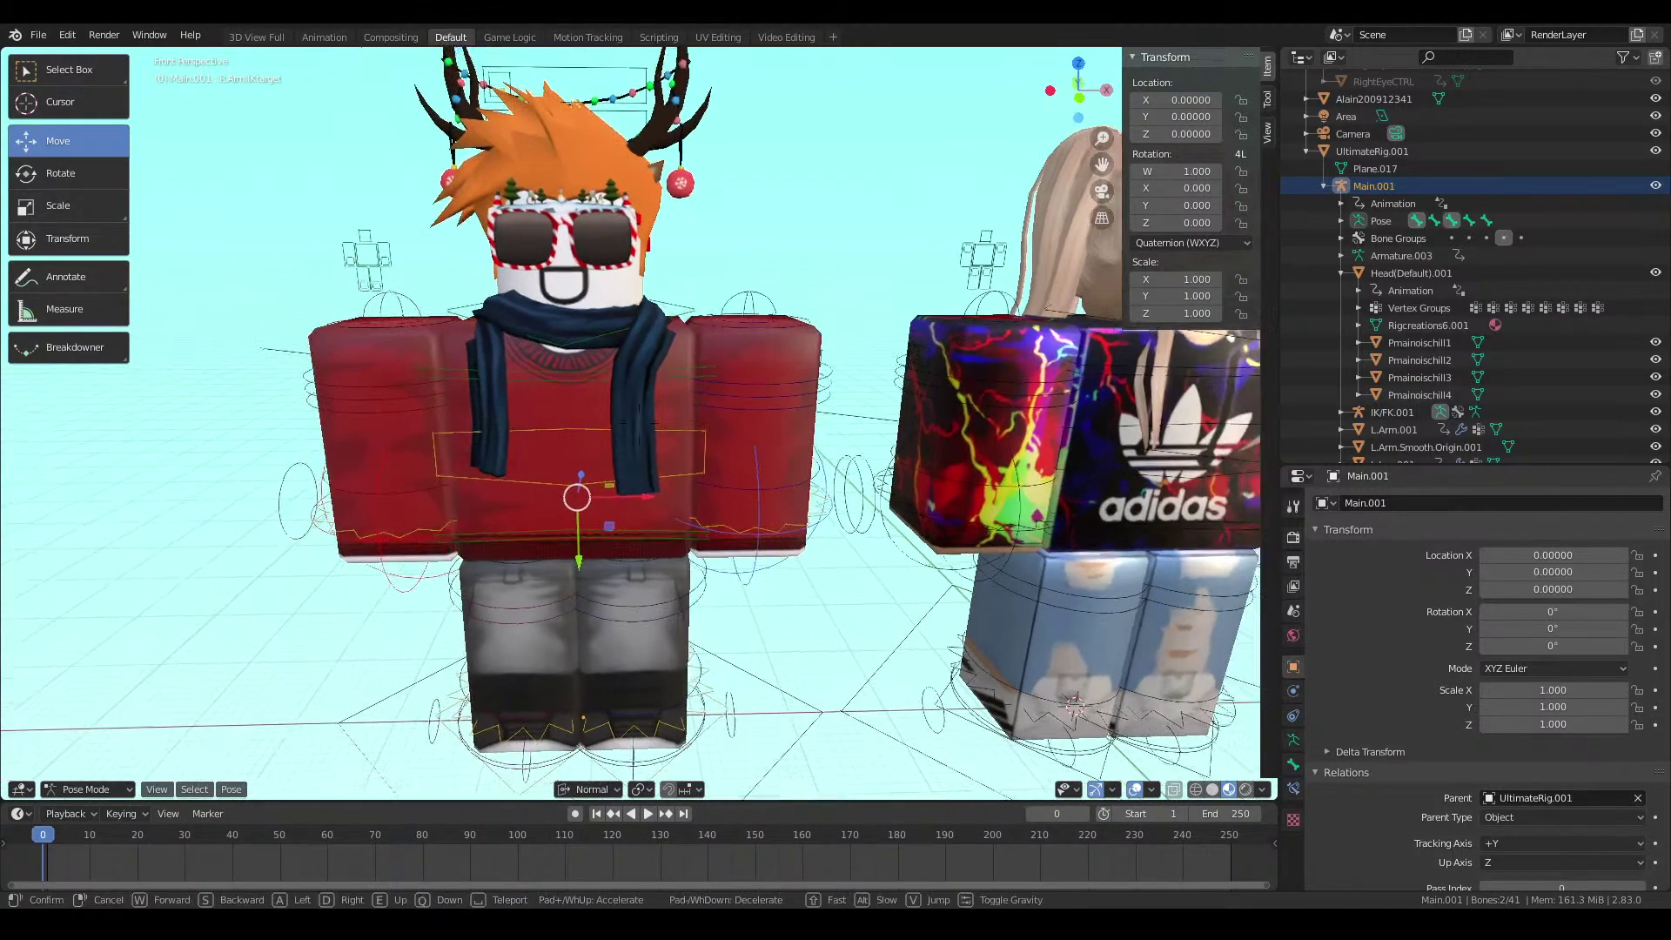
key(e)
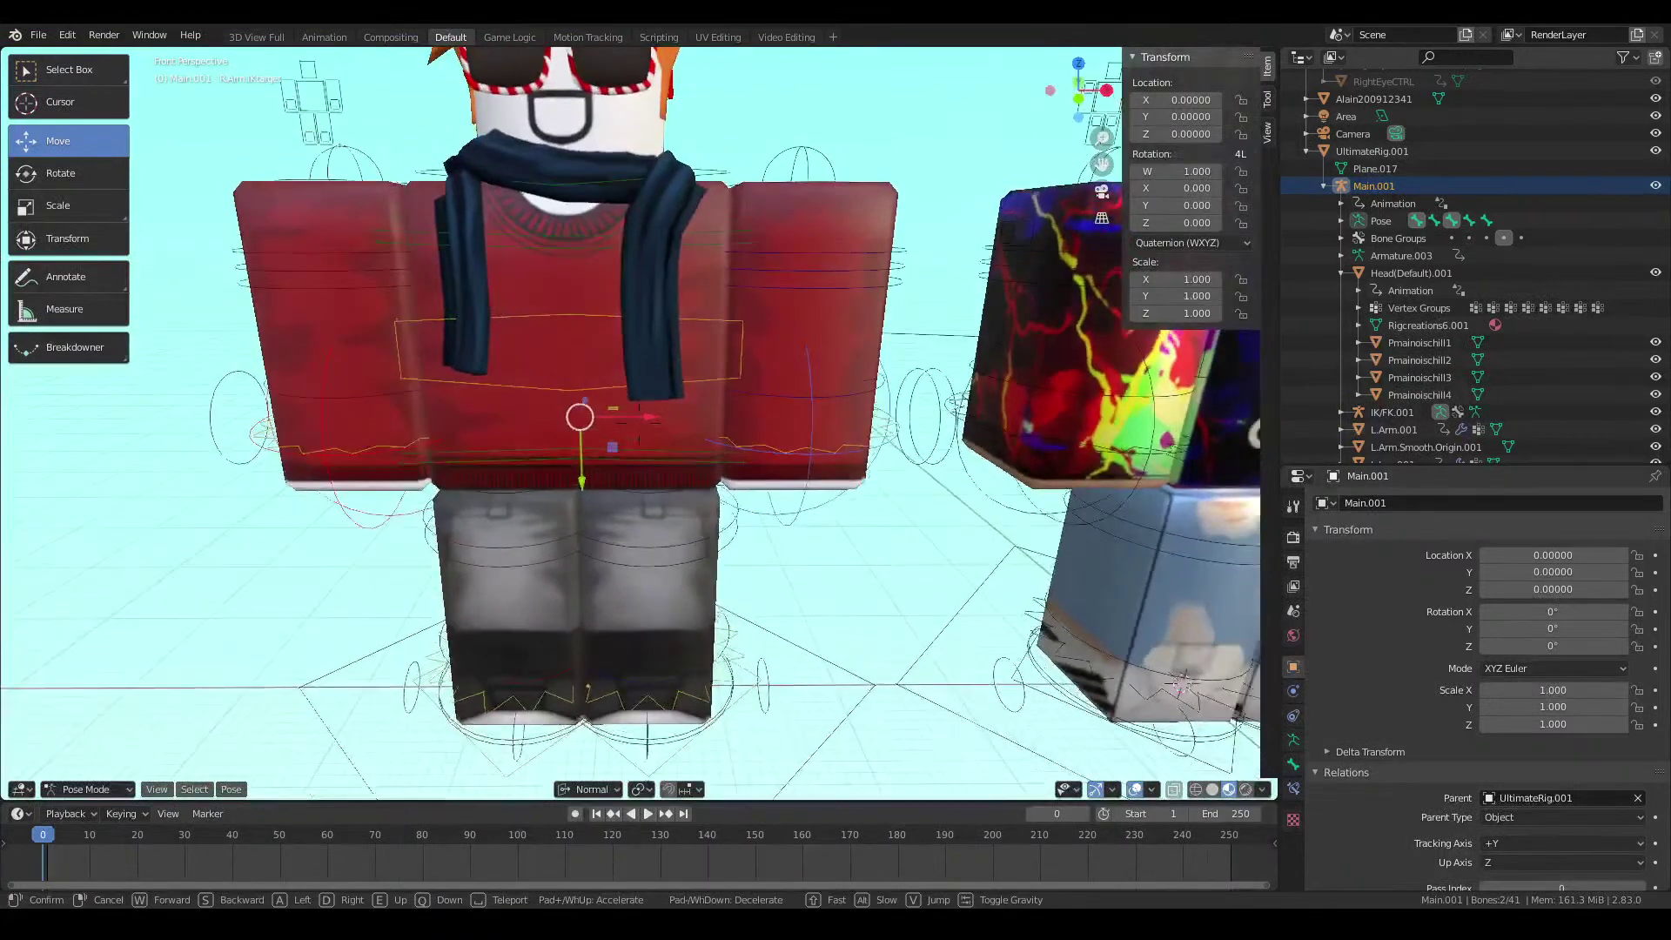
key(s)
key(w)
key(s)
click(638, 422)
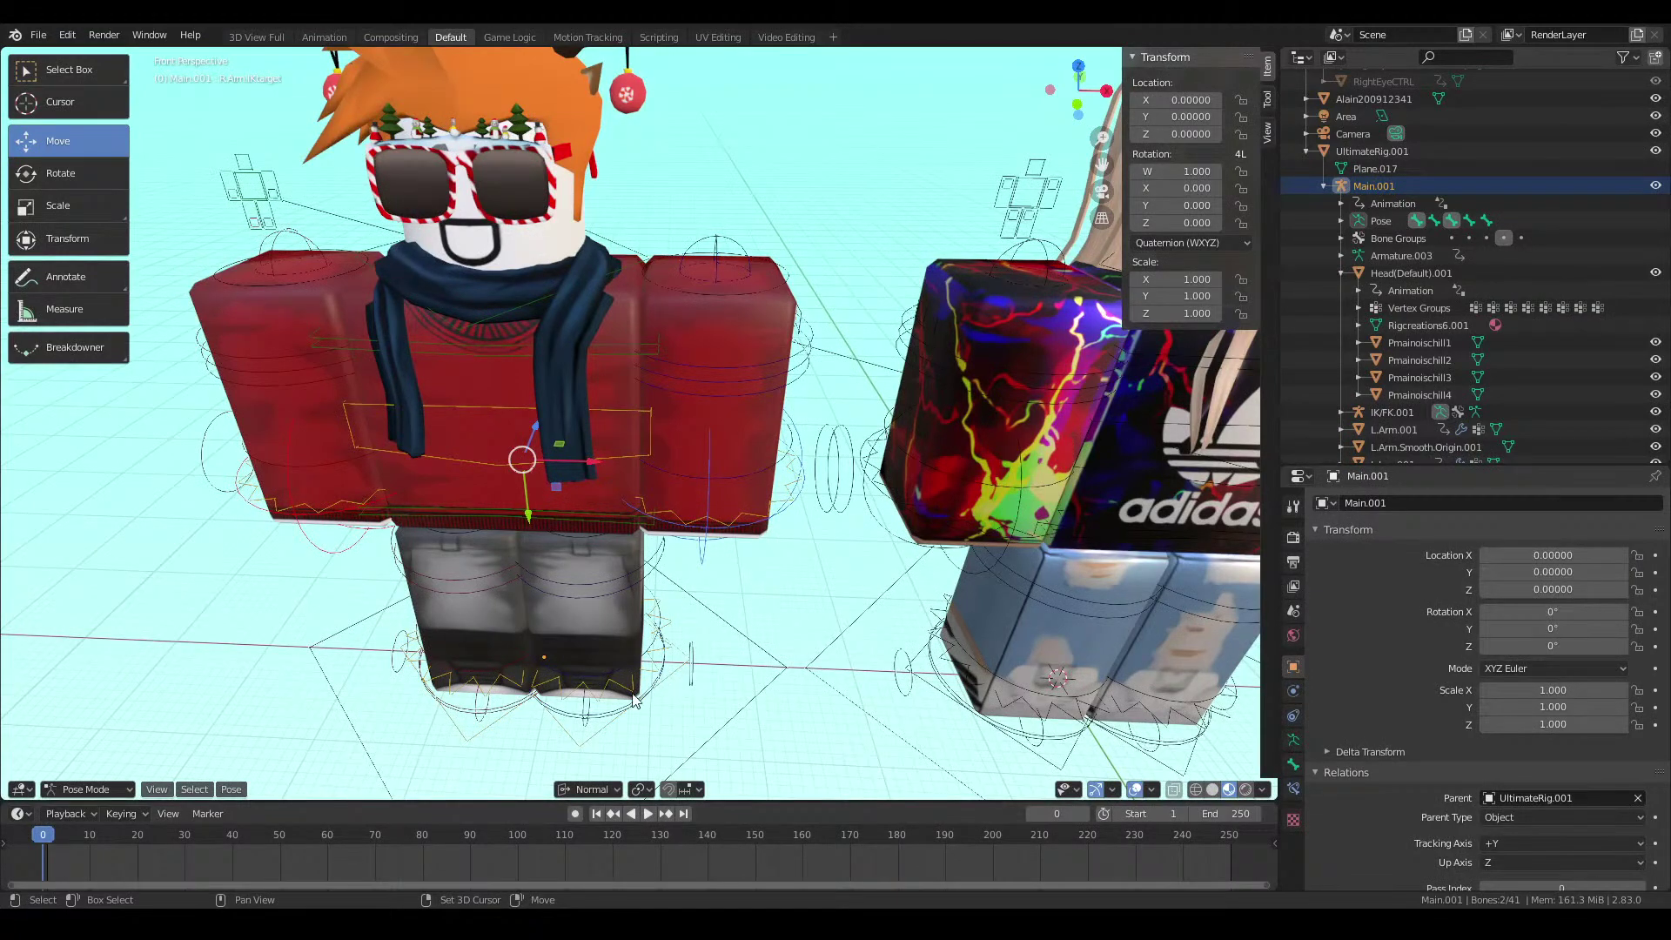
shift+click(607, 718)
click(63, 180)
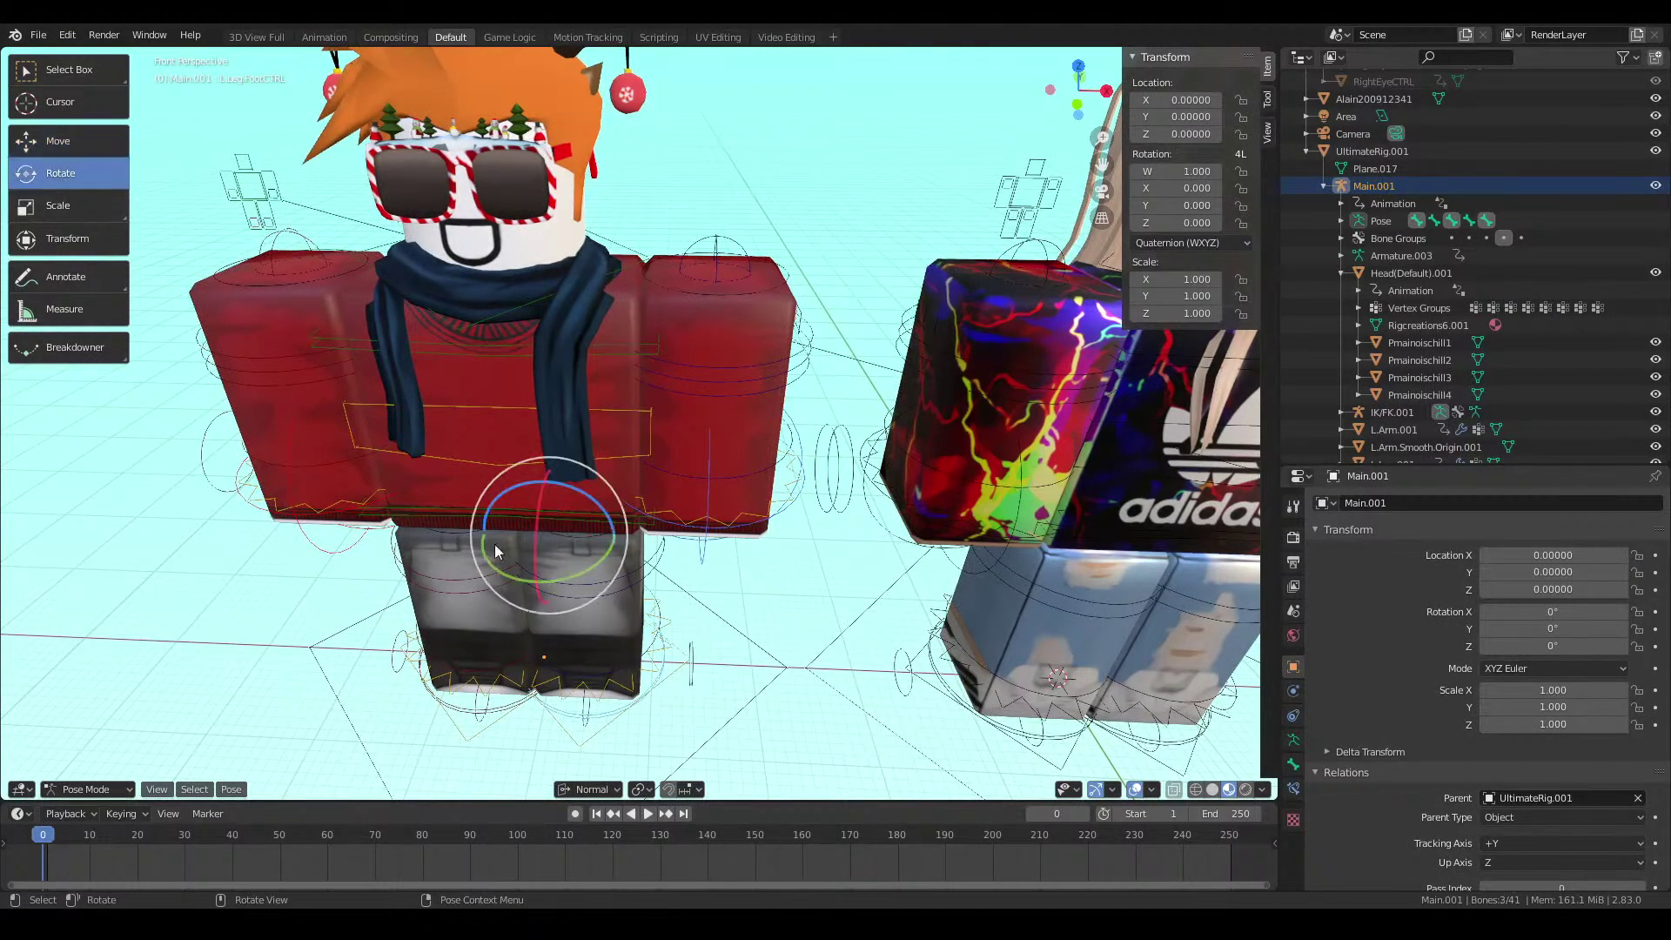
drag(515, 578, 623, 599)
key(ctrl+z)
click(751, 587)
Spread the antlered avatar's legs by moving the left foot control outward along X and the right foot control by about -0.174
key(shift+grave)
key(w)
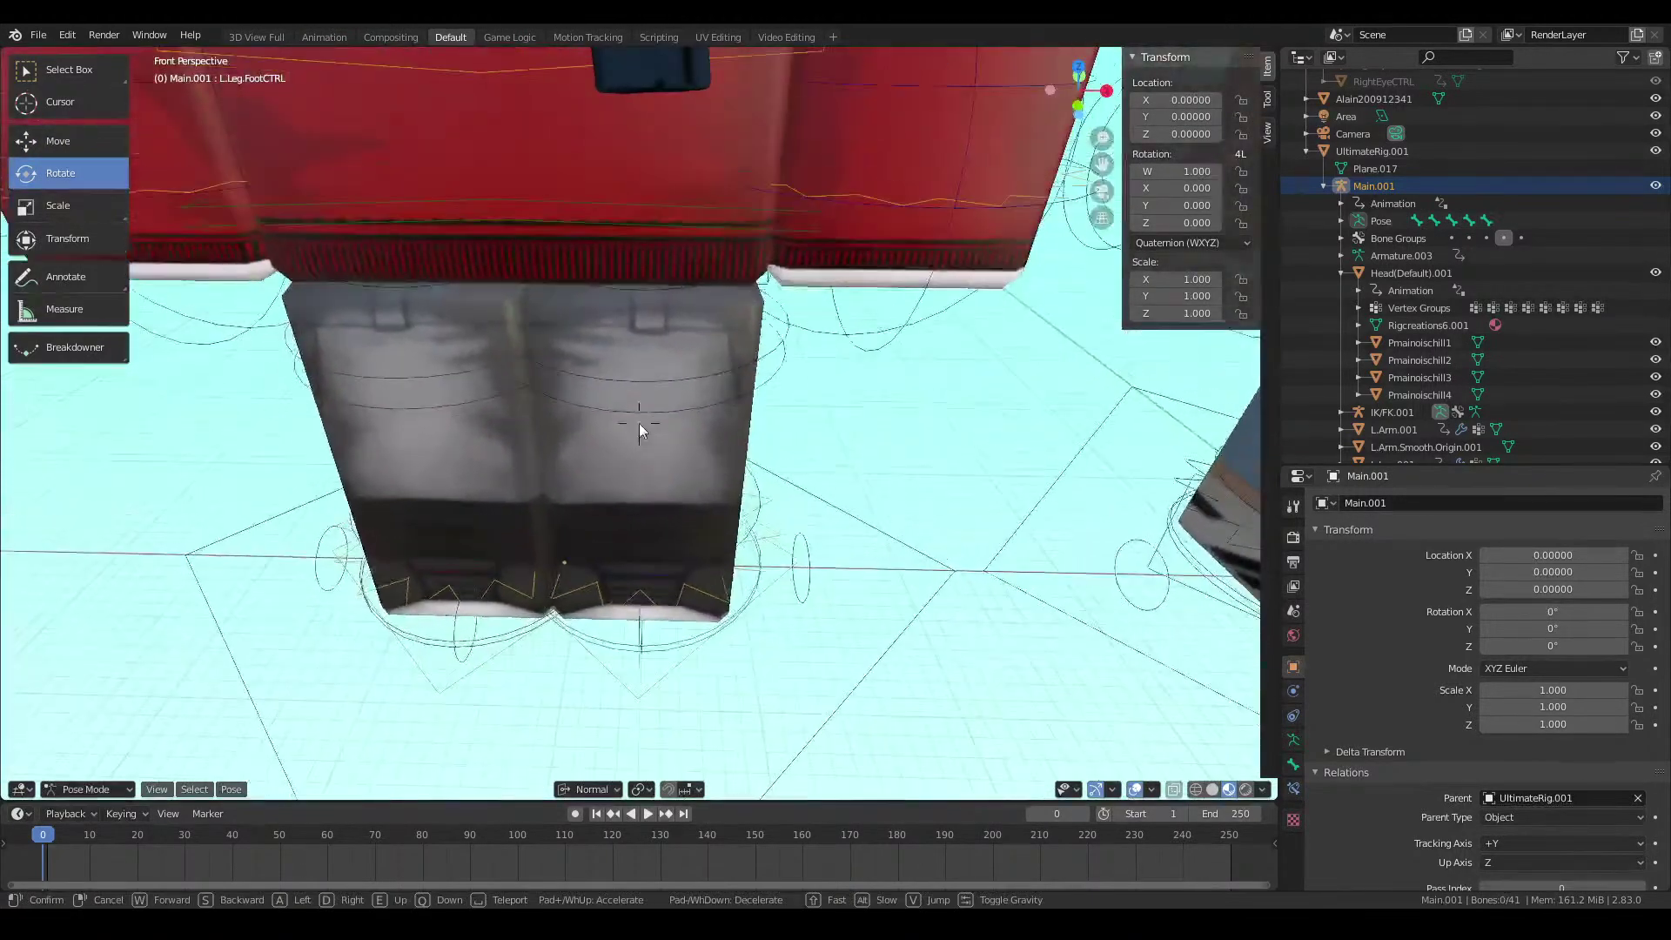
click(639, 423)
click(666, 652)
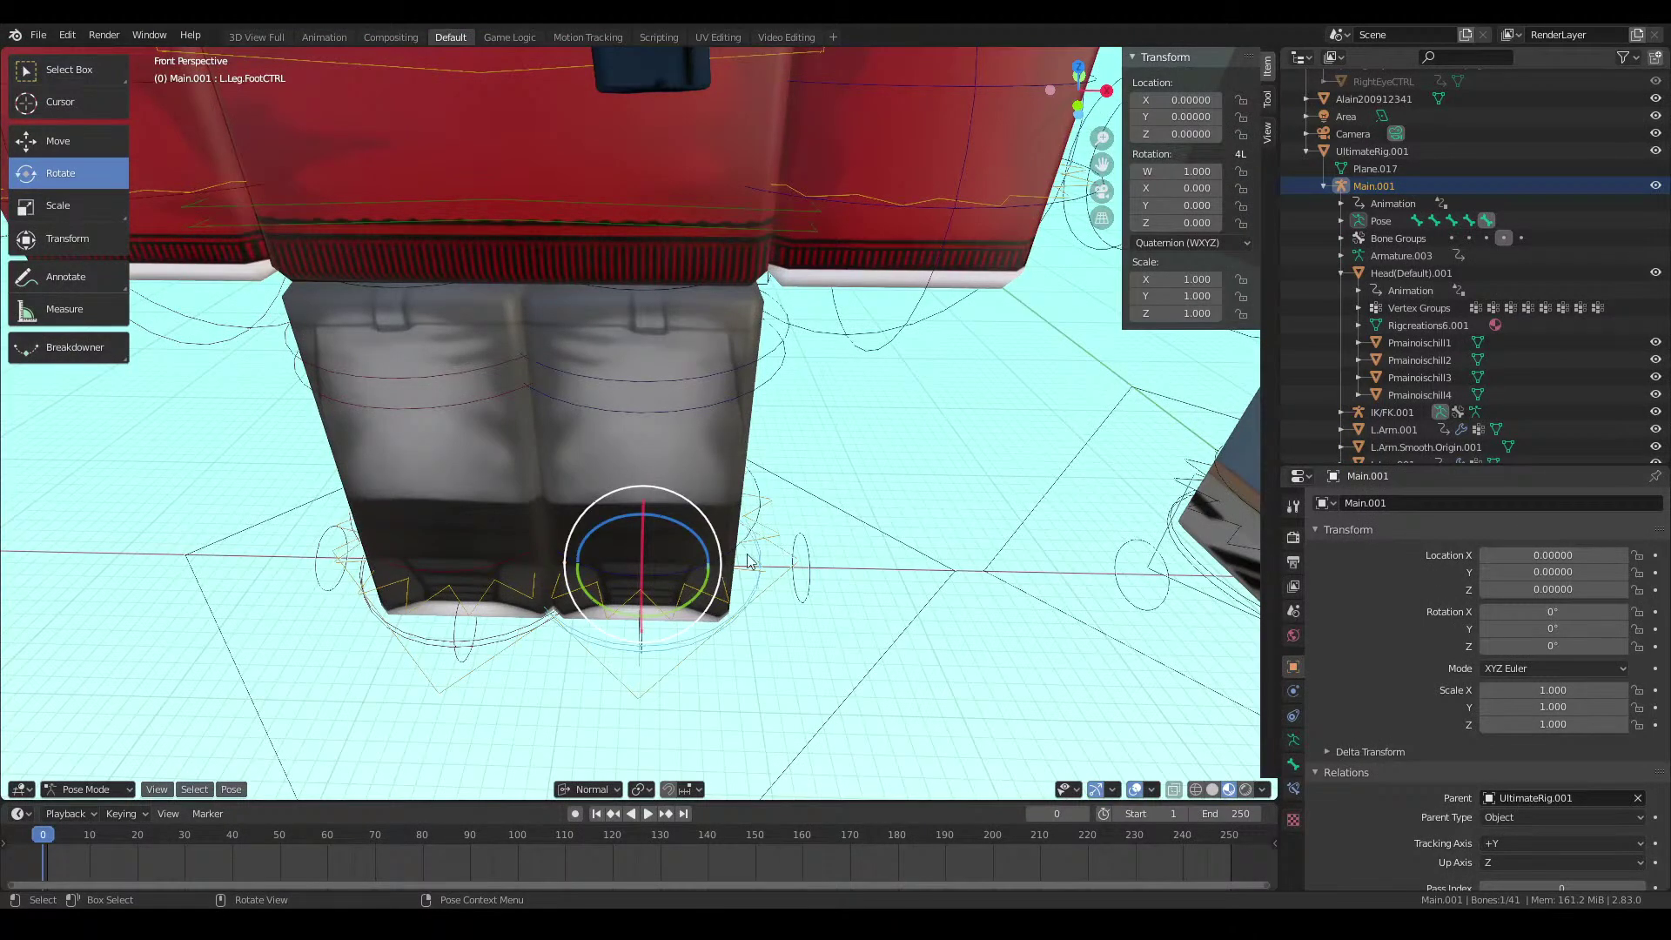
click(926, 475)
key(shift+grave)
key(s)
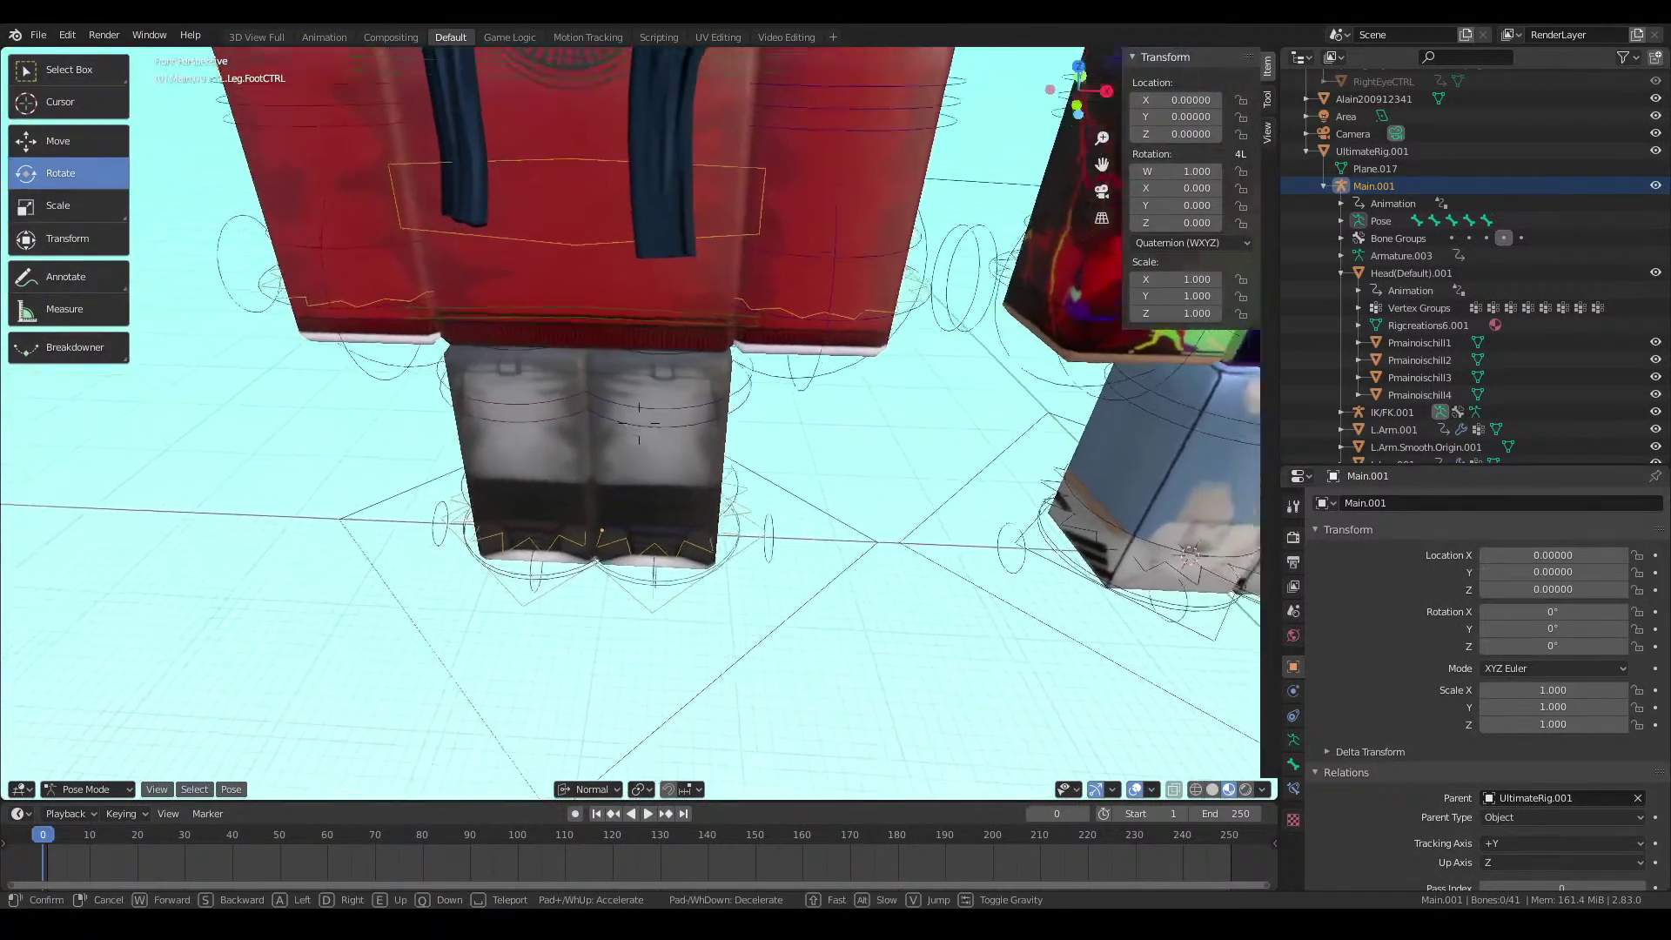
click(682, 600)
key(ctrl+z)
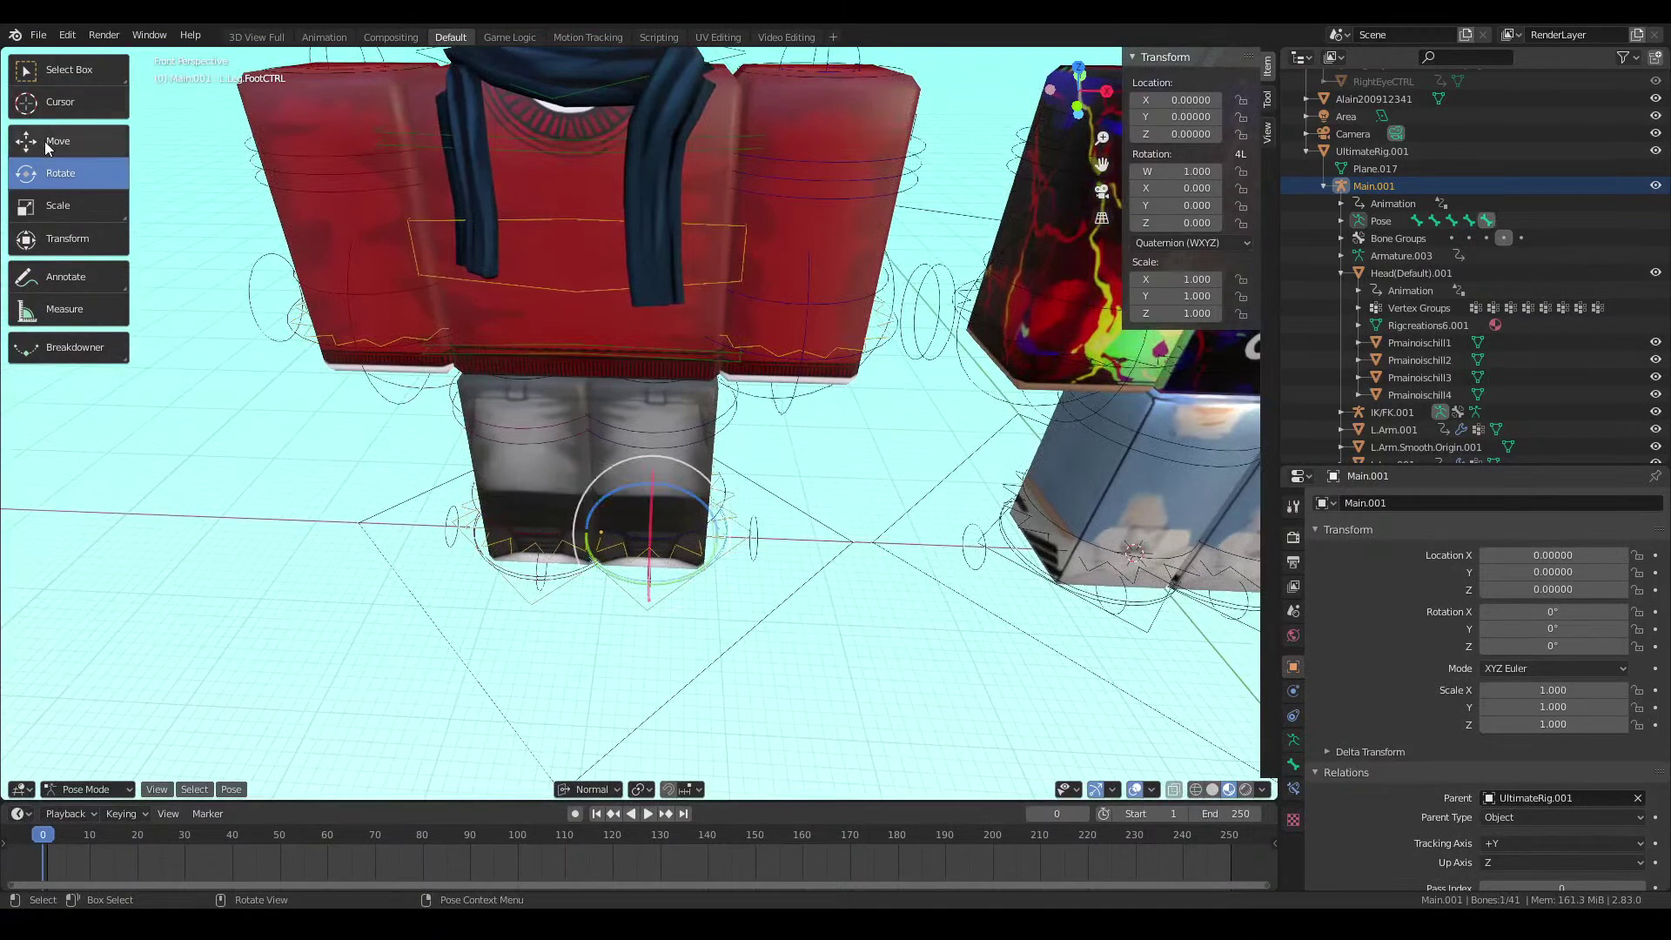
click(49, 141)
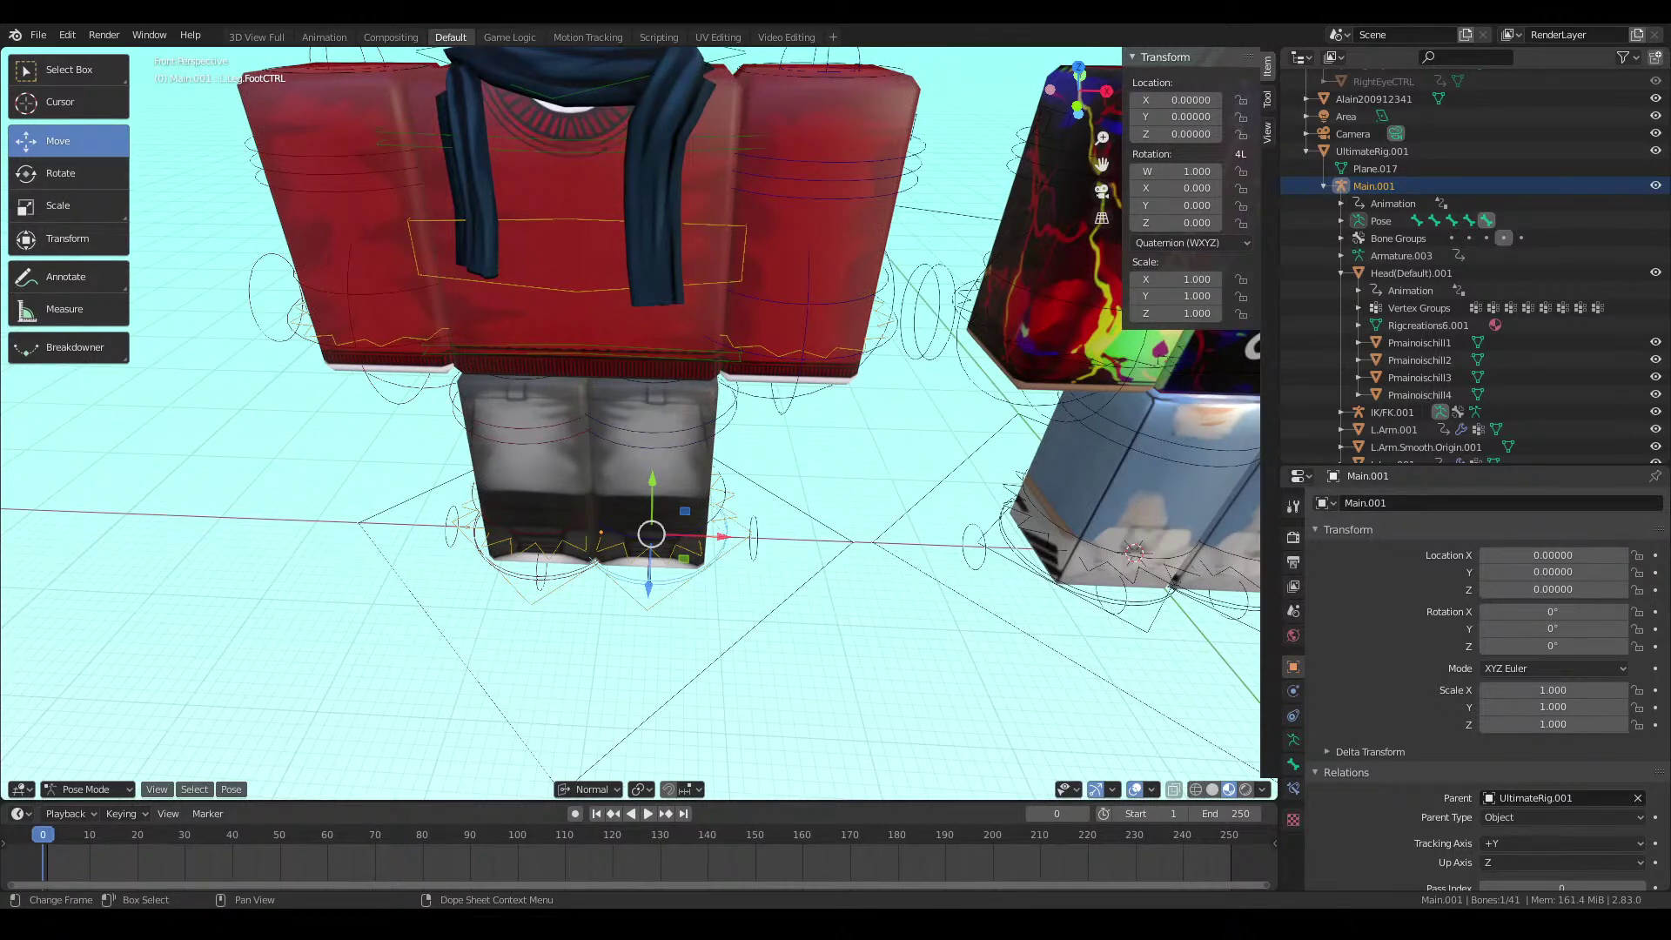
key(shift+grave)
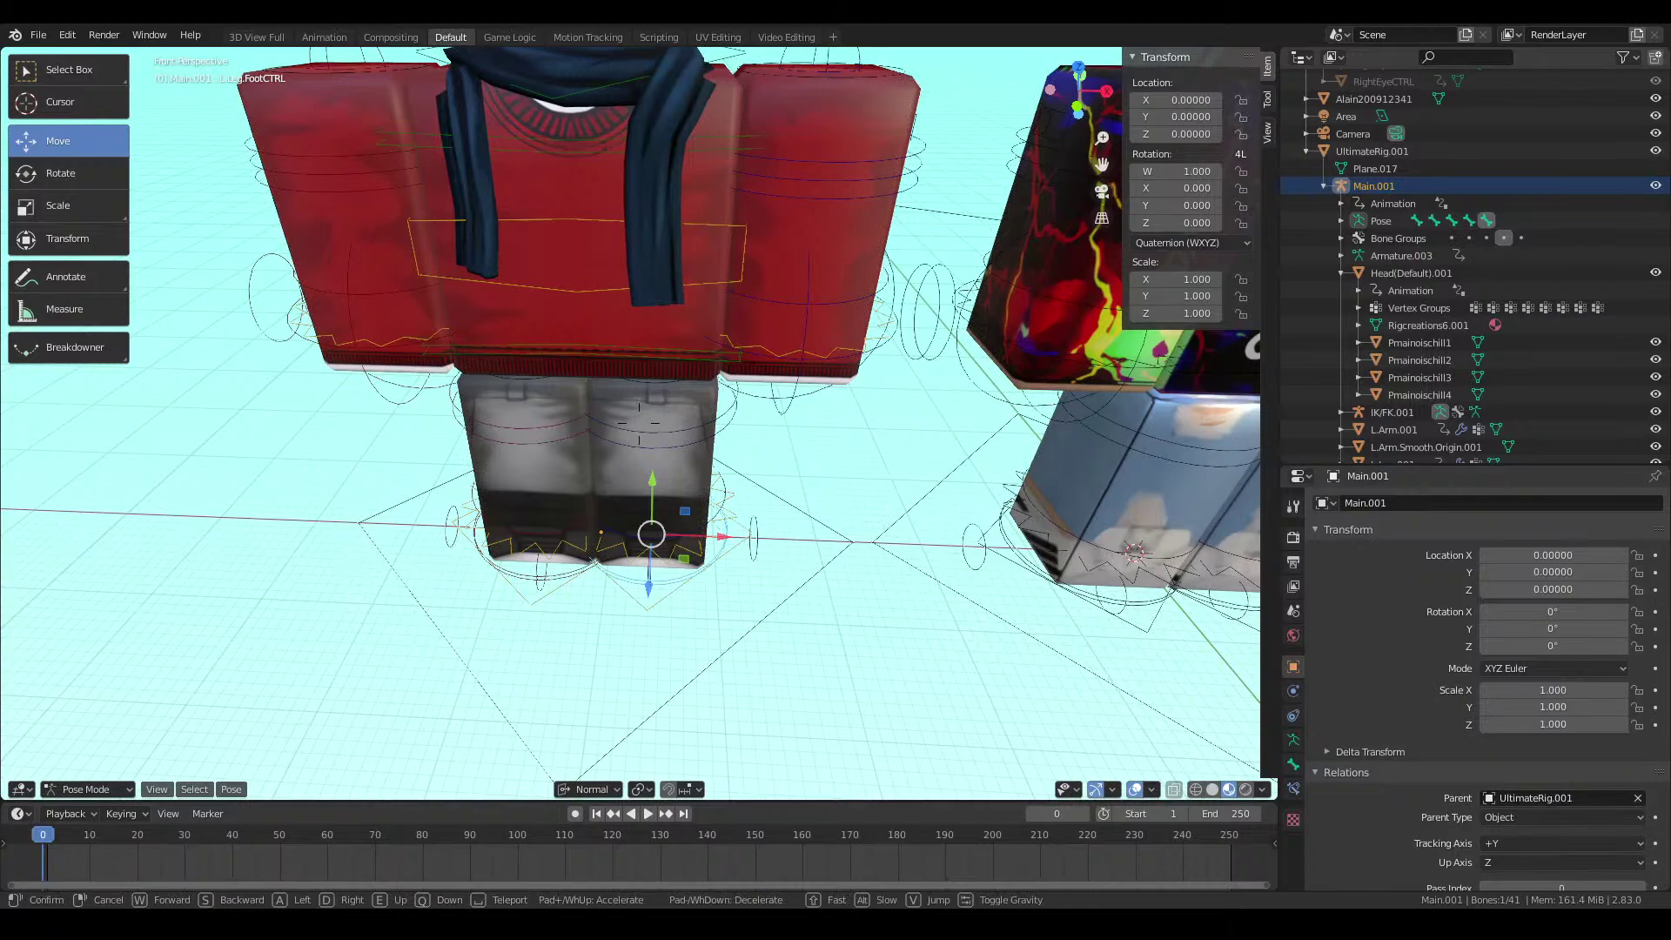
key(s)
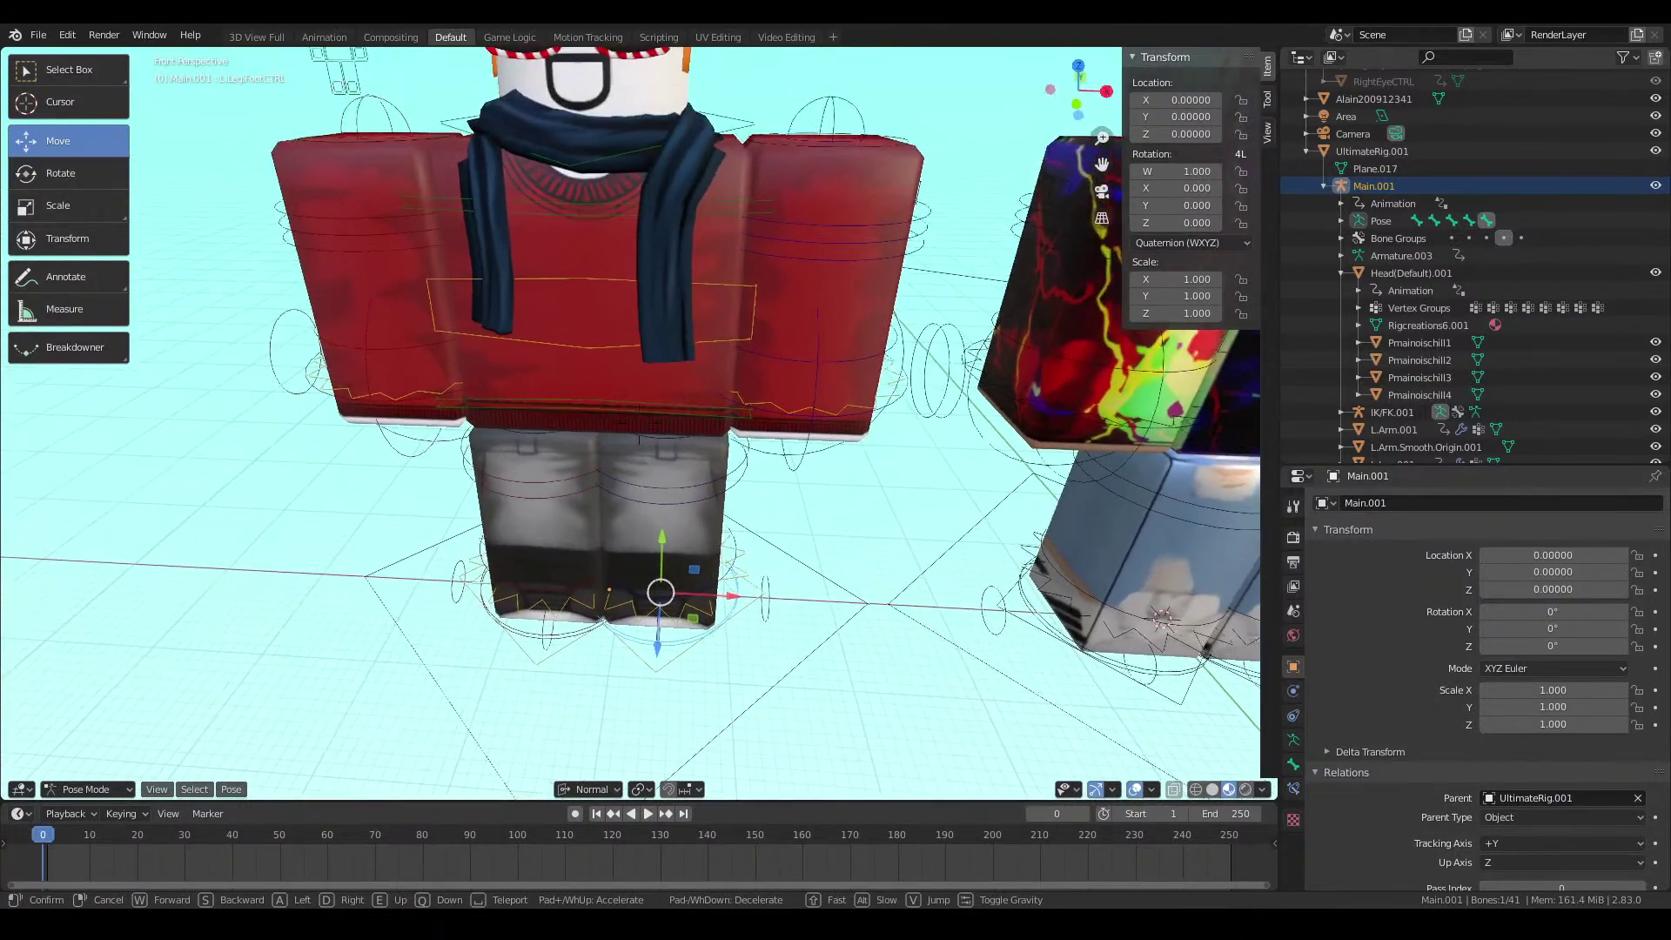
key(q)
click(732, 477)
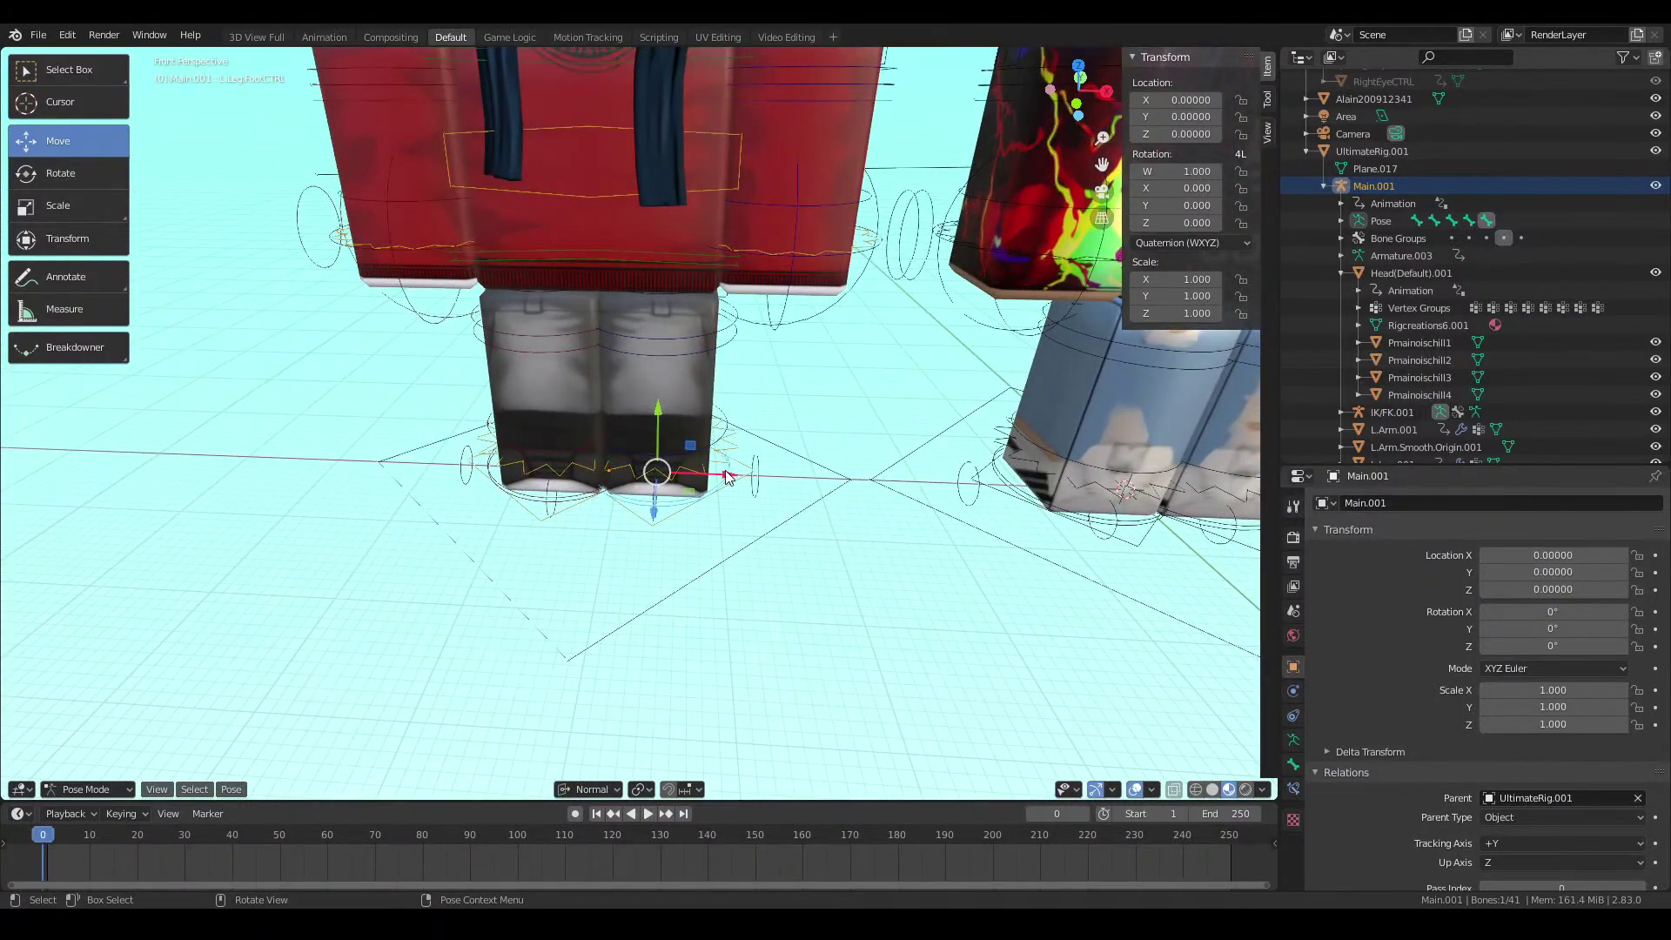
drag(728, 475, 745, 473)
click(528, 499)
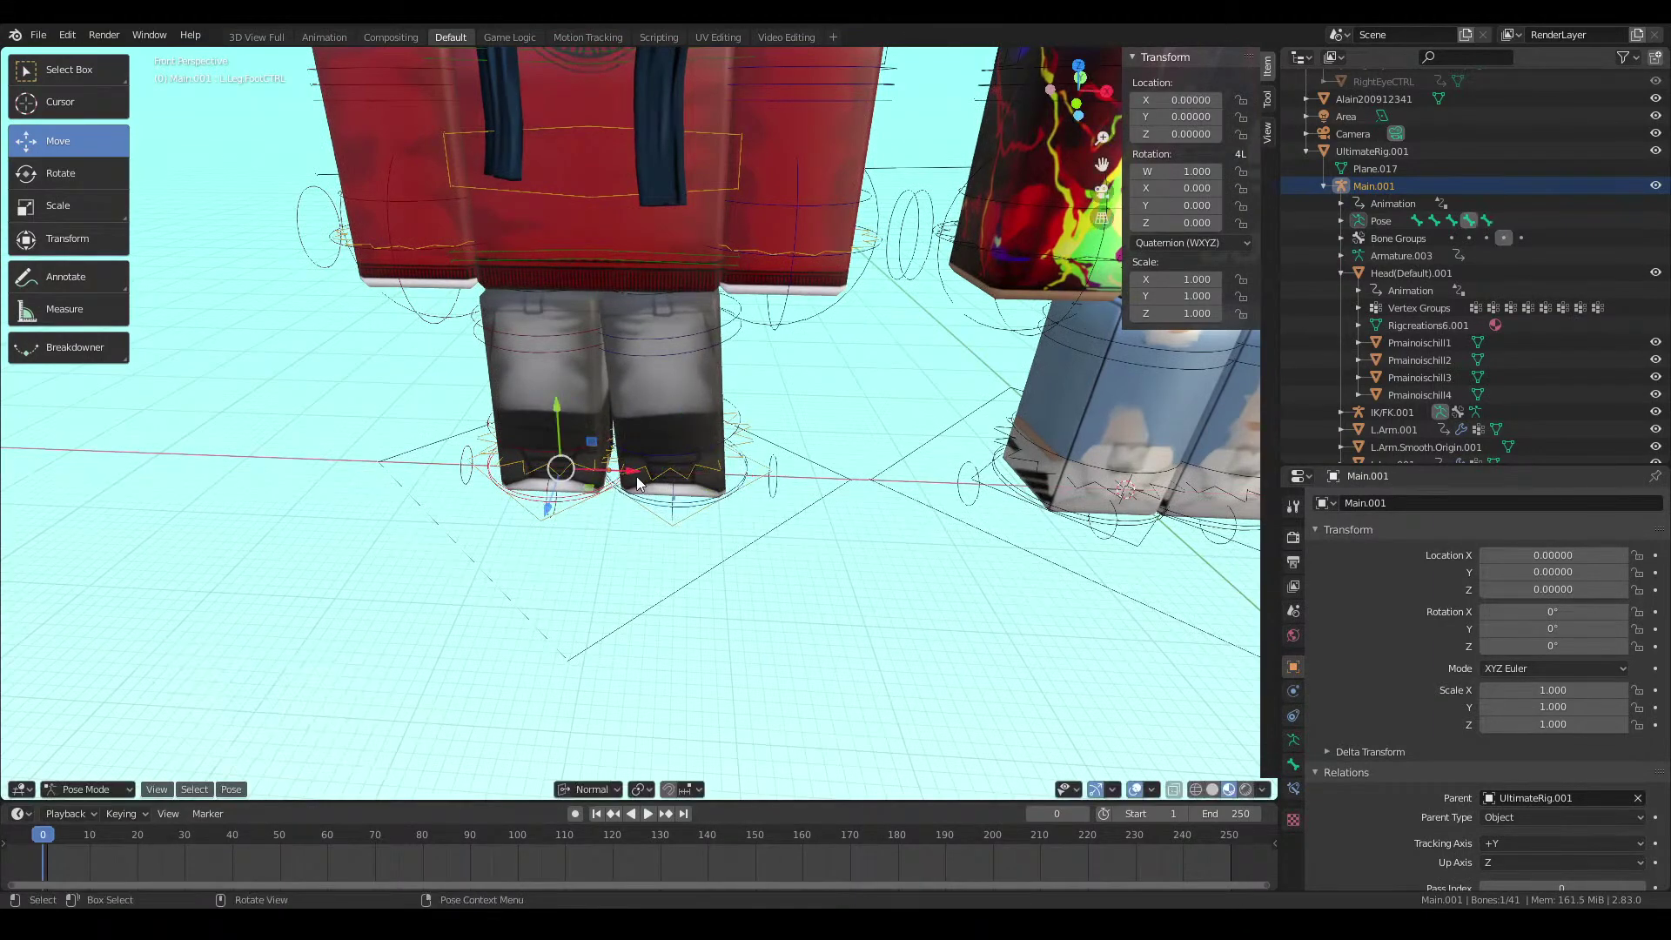
drag(636, 476, 607, 475)
Examine the antlered avatar's spread leg stance up close and from several angles
key(shift+grave)
key(w)
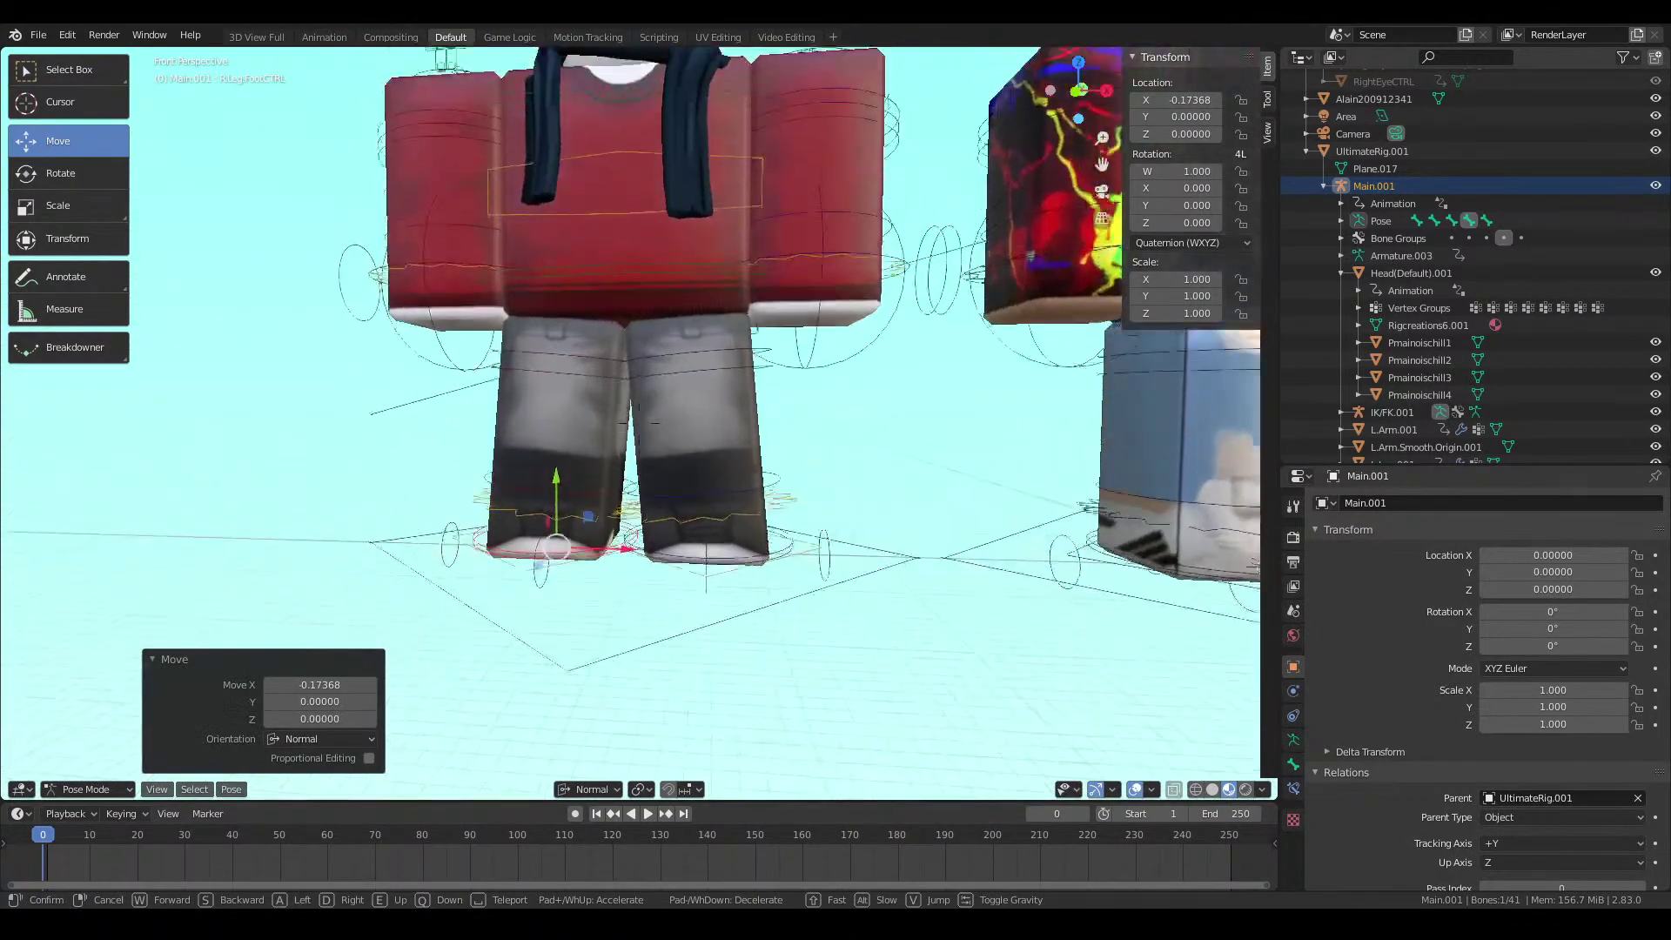
key(e)
key(w)
key(s)
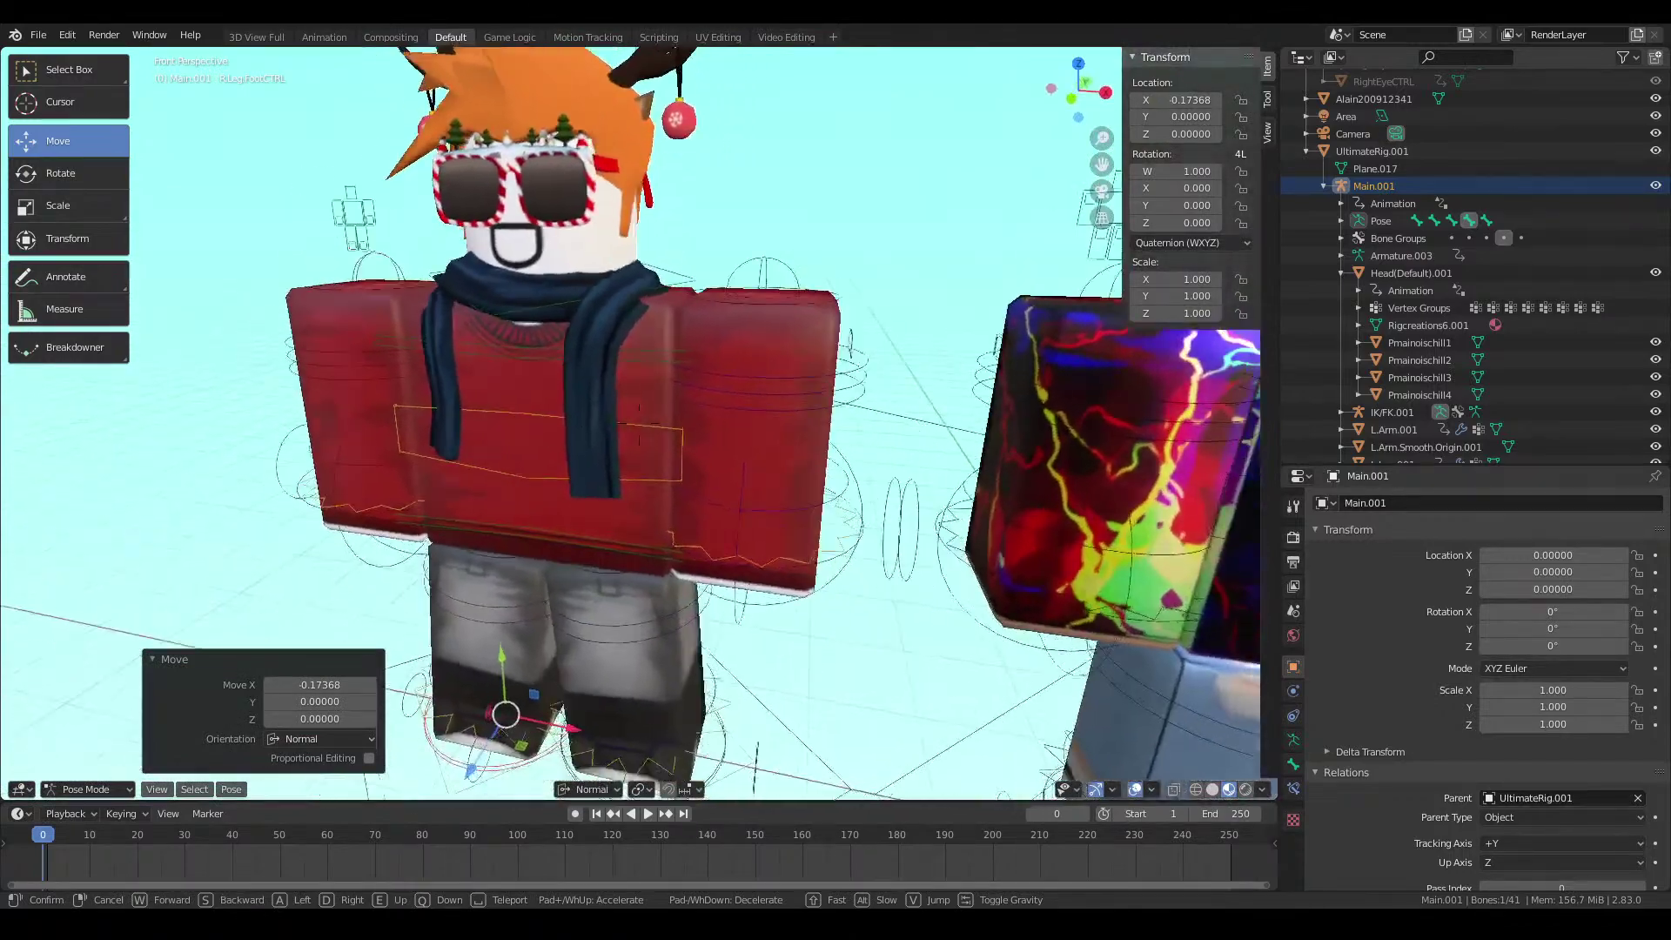
key(s)
key(w)
key(q)
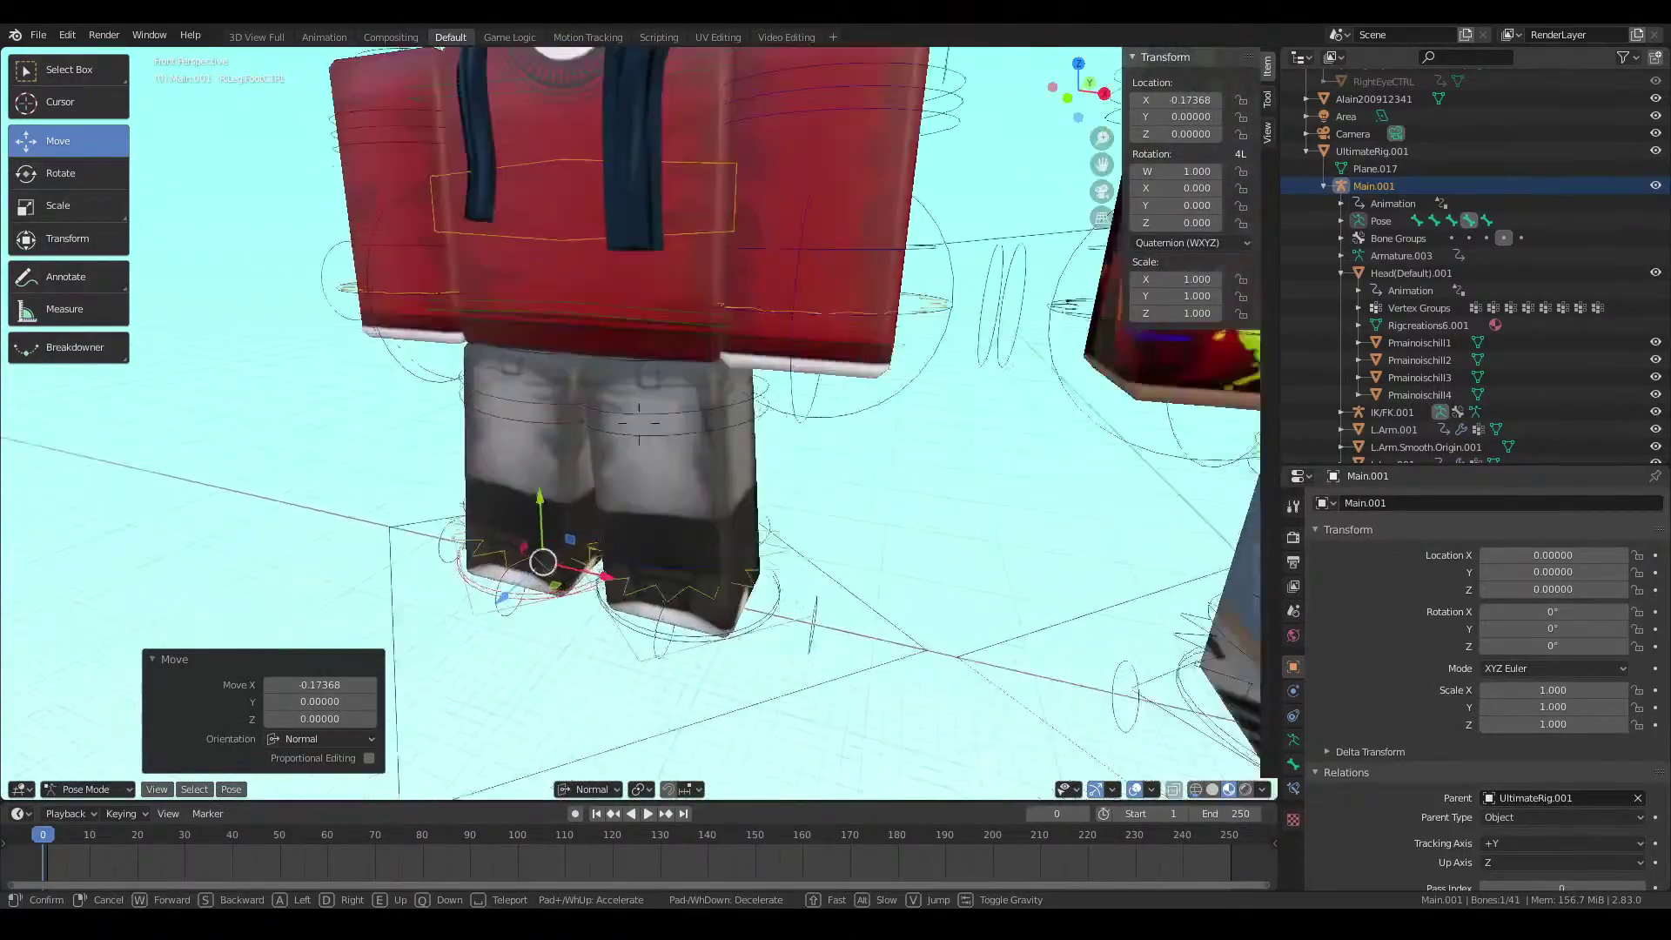
key(s)
click(639, 423)
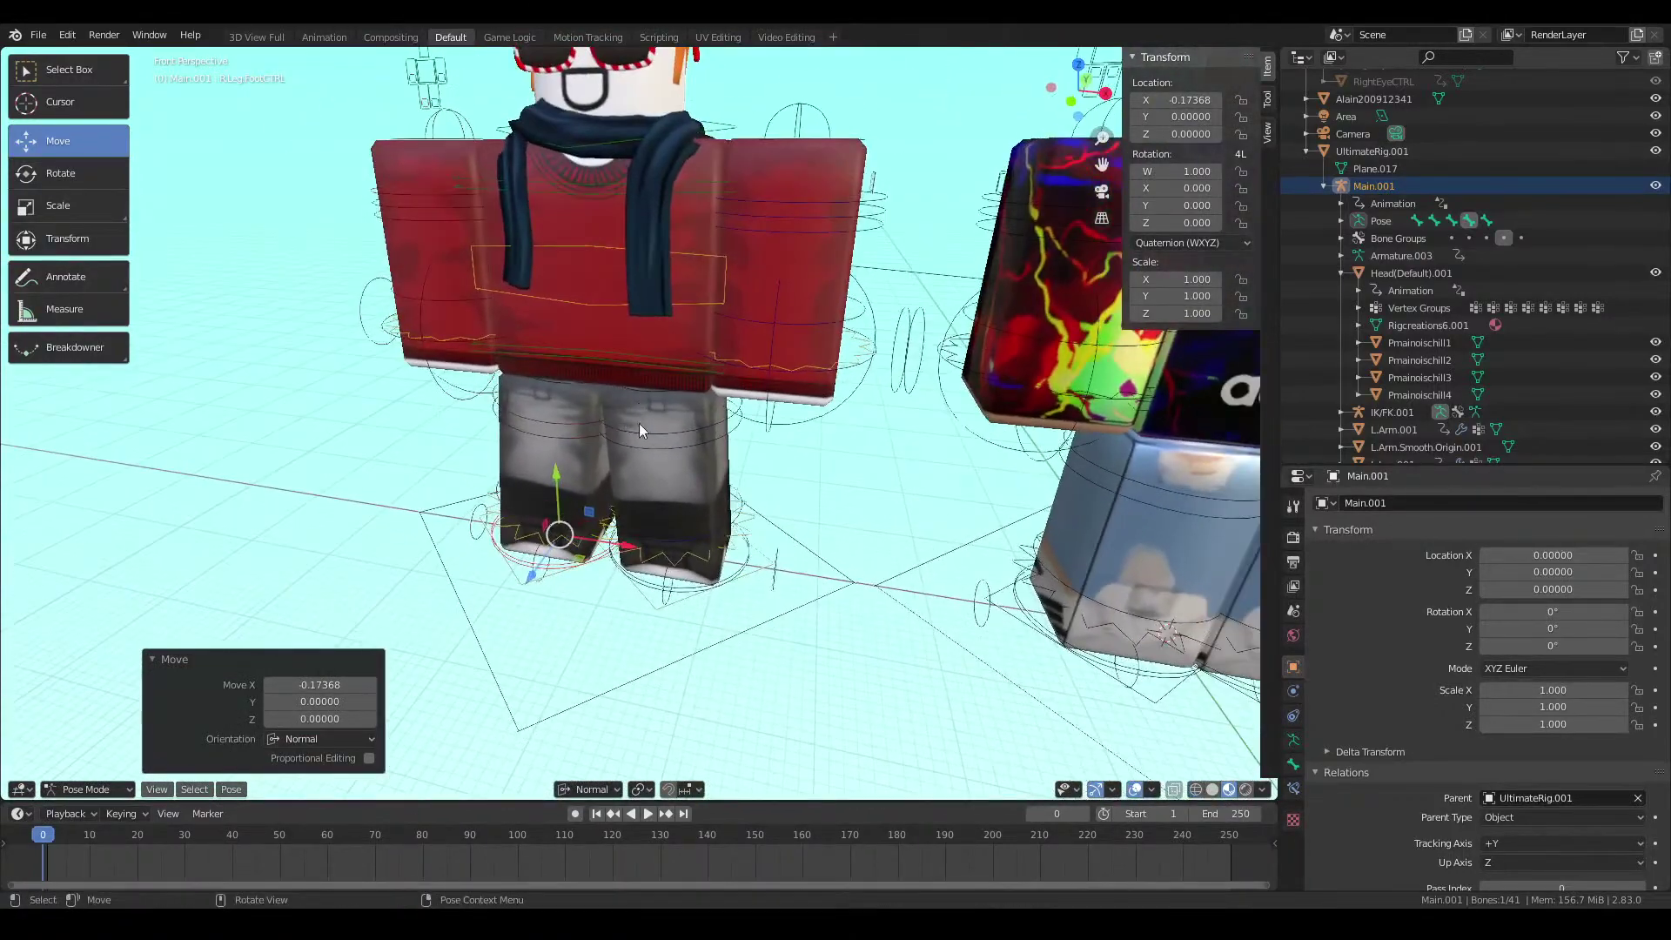
Move the IK target of the antlered avatar's left arm outward along X by about 0.160
click(470, 397)
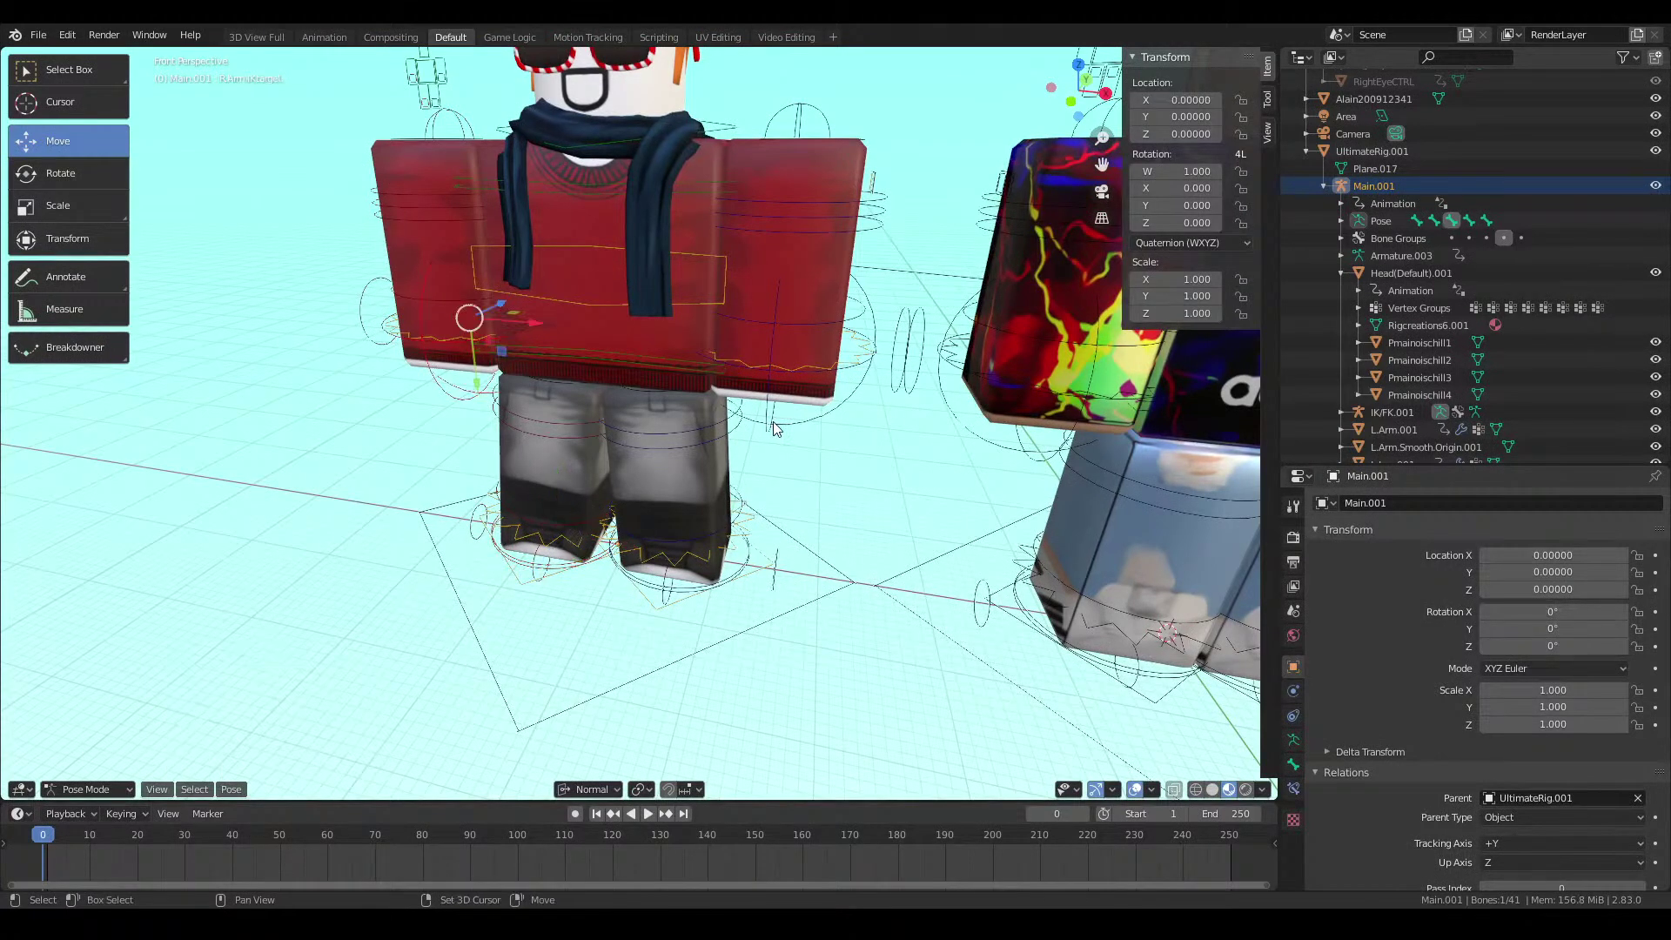
shift+click(772, 421)
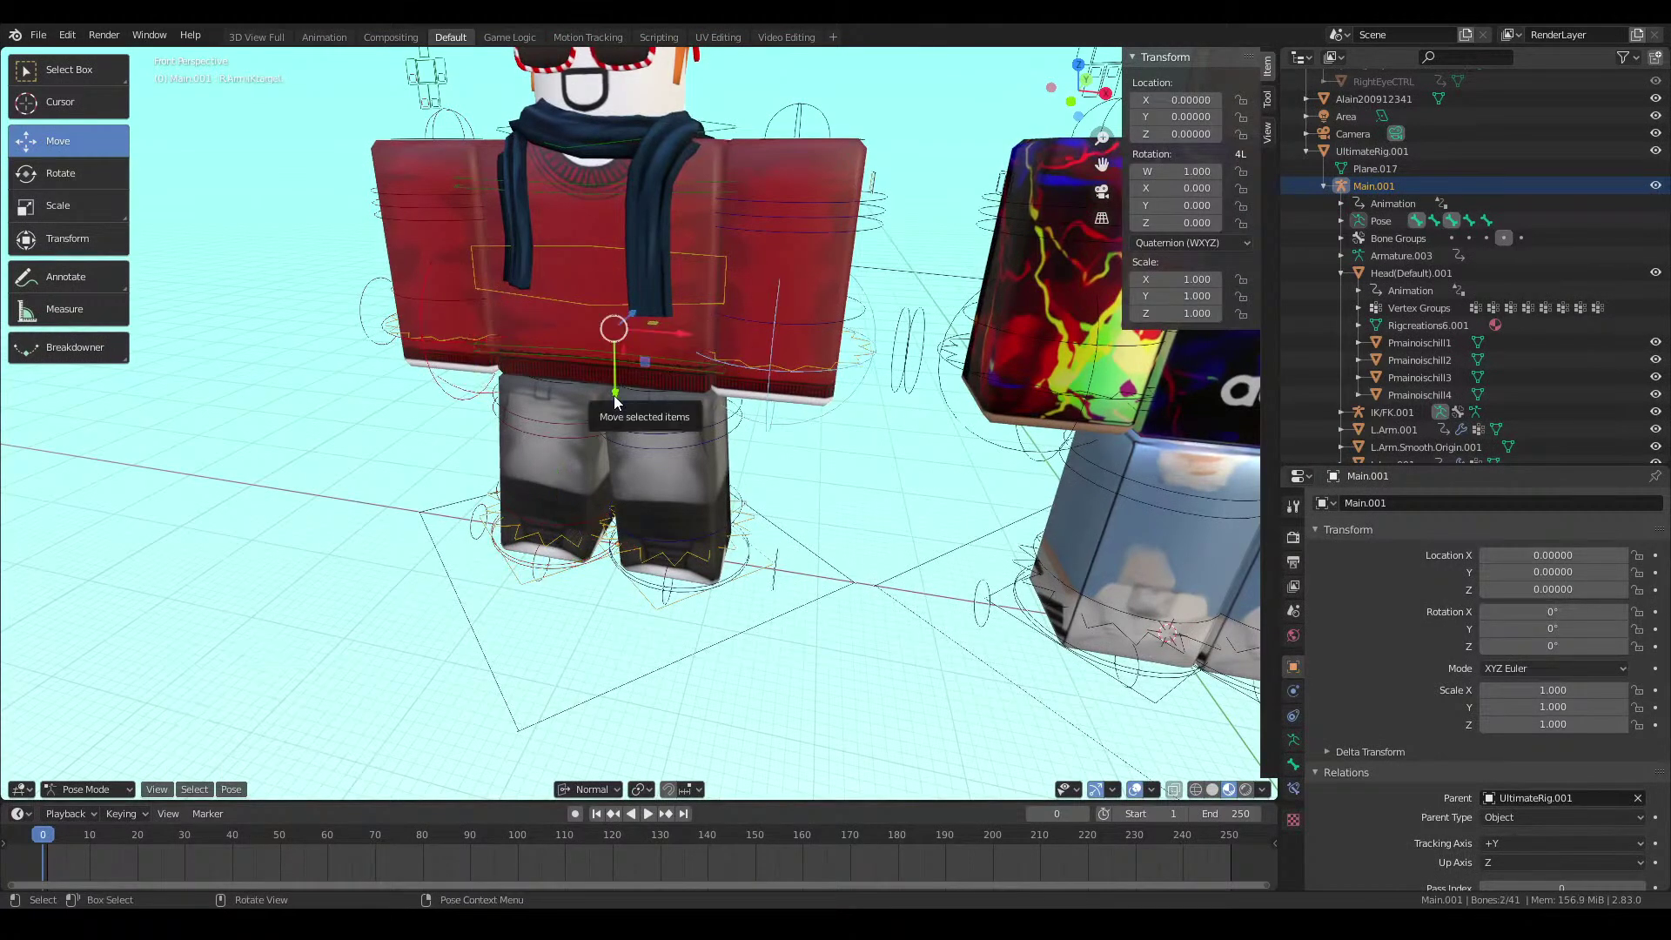
key(shift+grave)
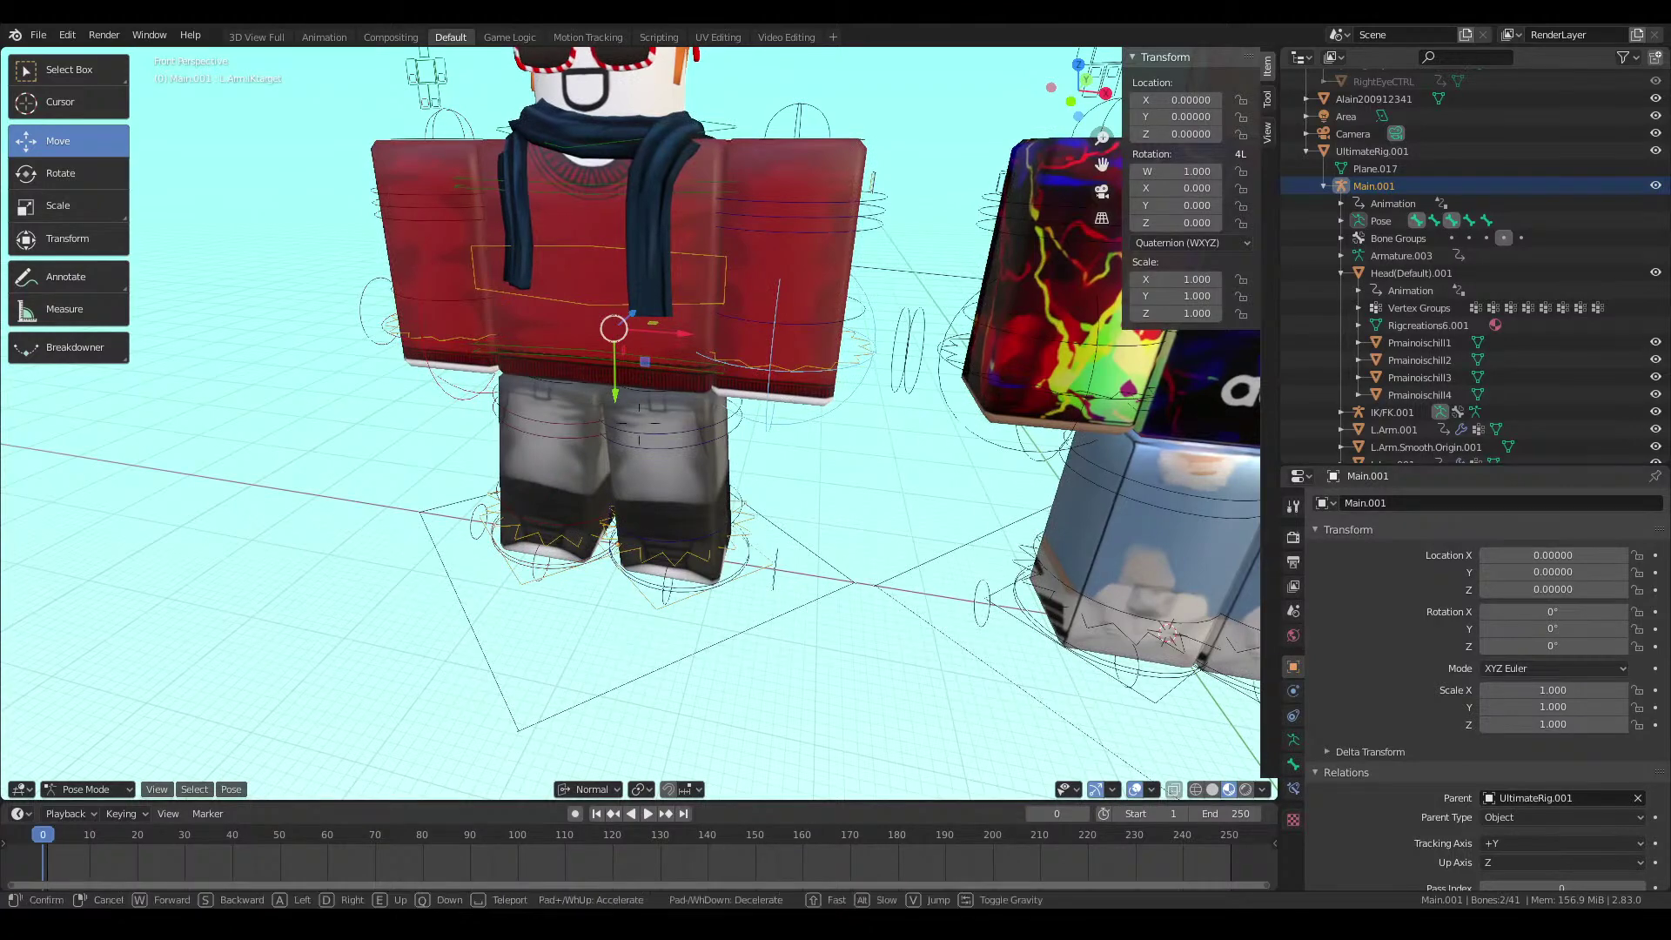
key(w)
click(697, 404)
click(641, 389)
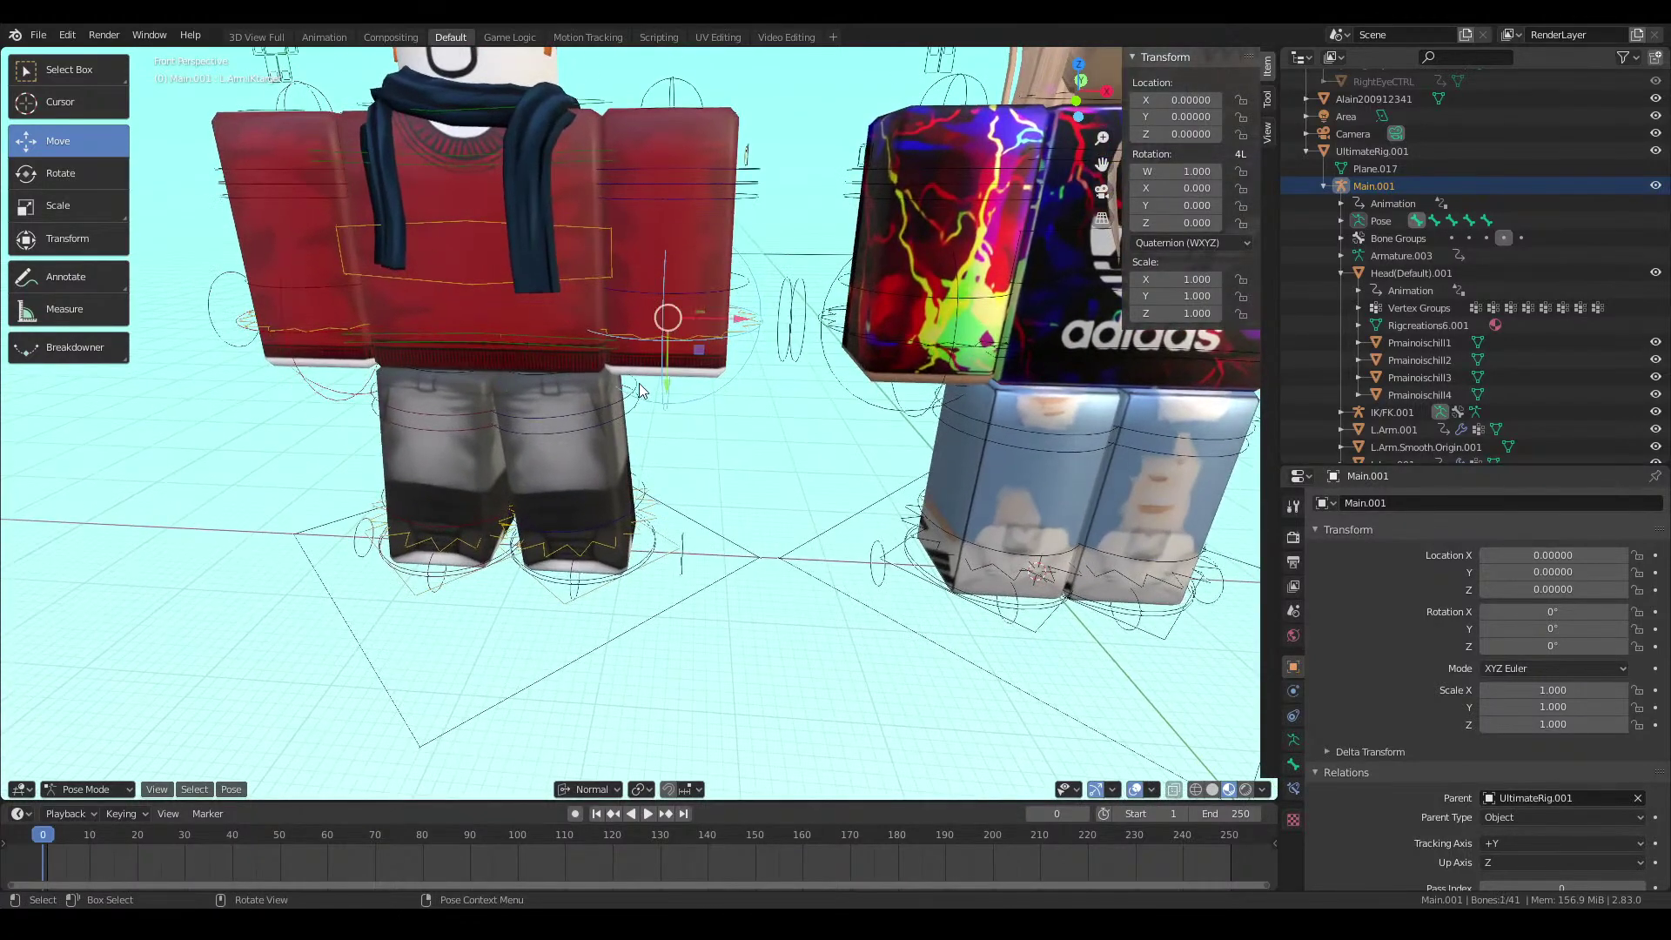
drag(736, 324, 768, 318)
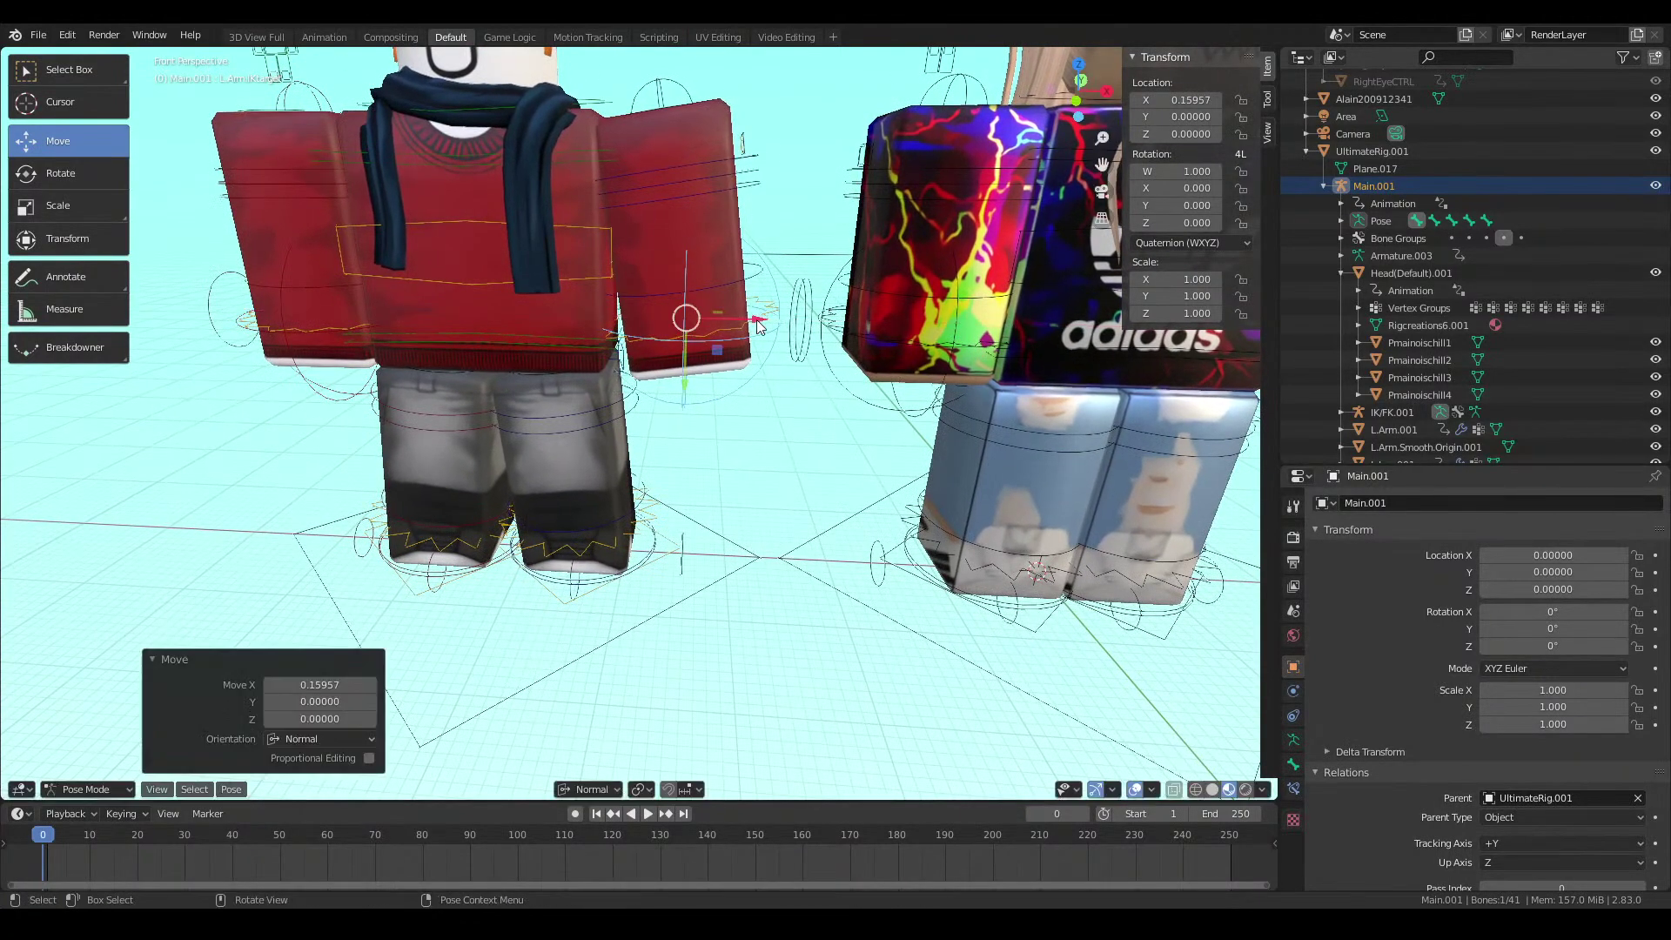
Move the IK target of the antlered avatar's right arm outward along X by about -0.166
key(shift+grave)
key(s)
click(589, 422)
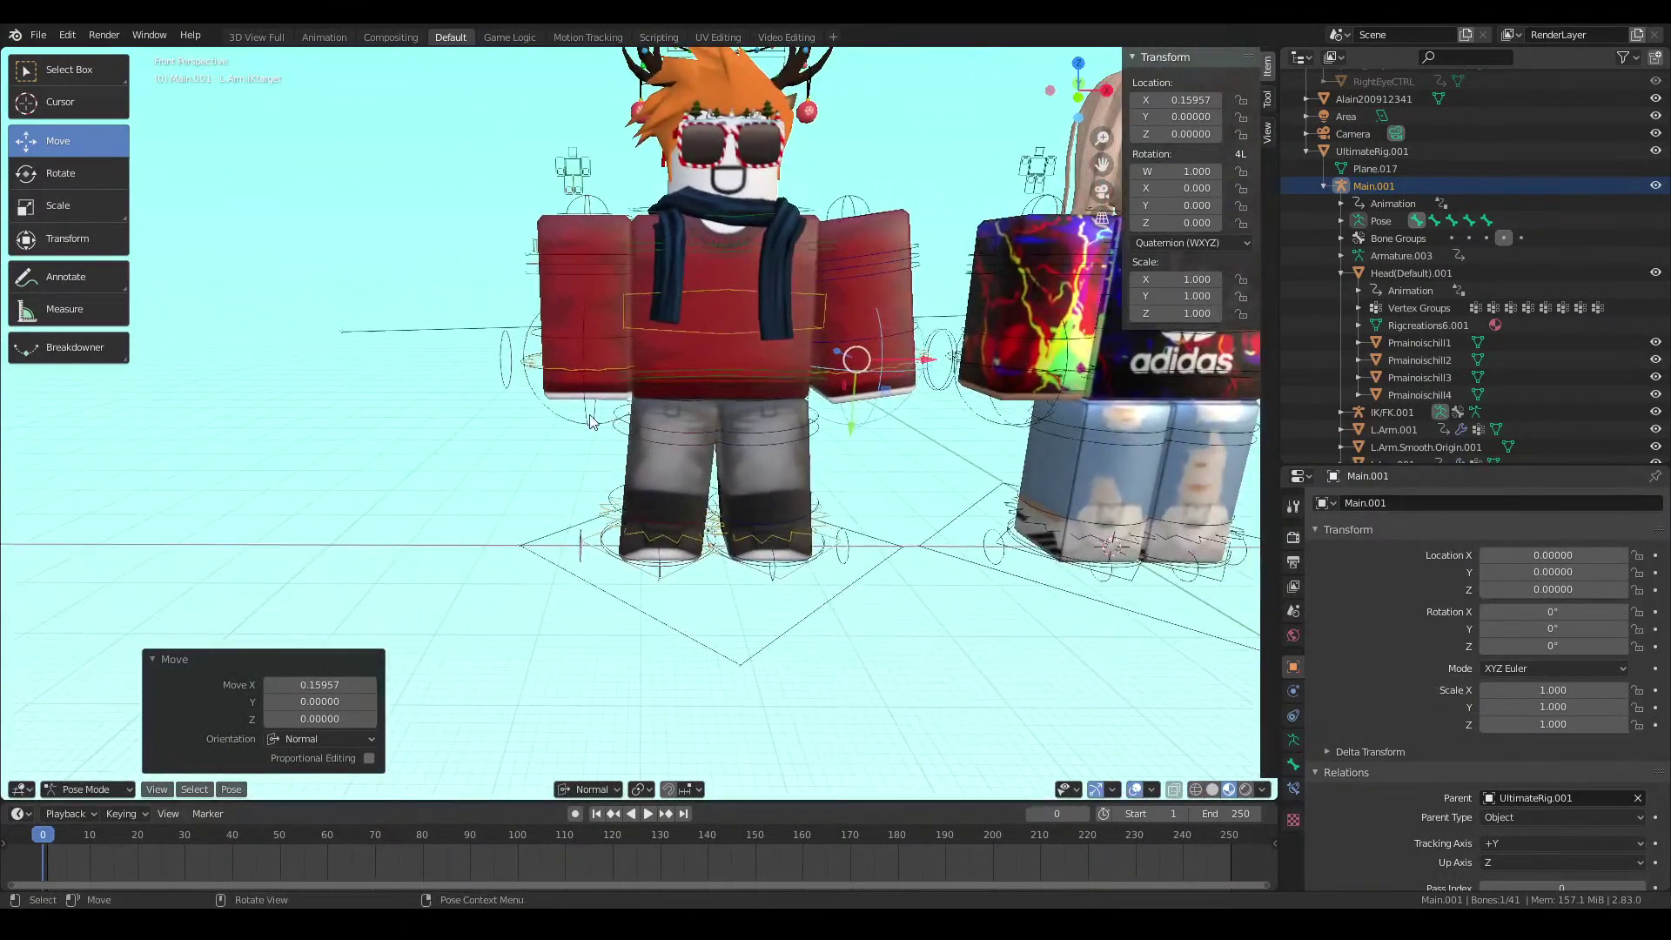
click(629, 392)
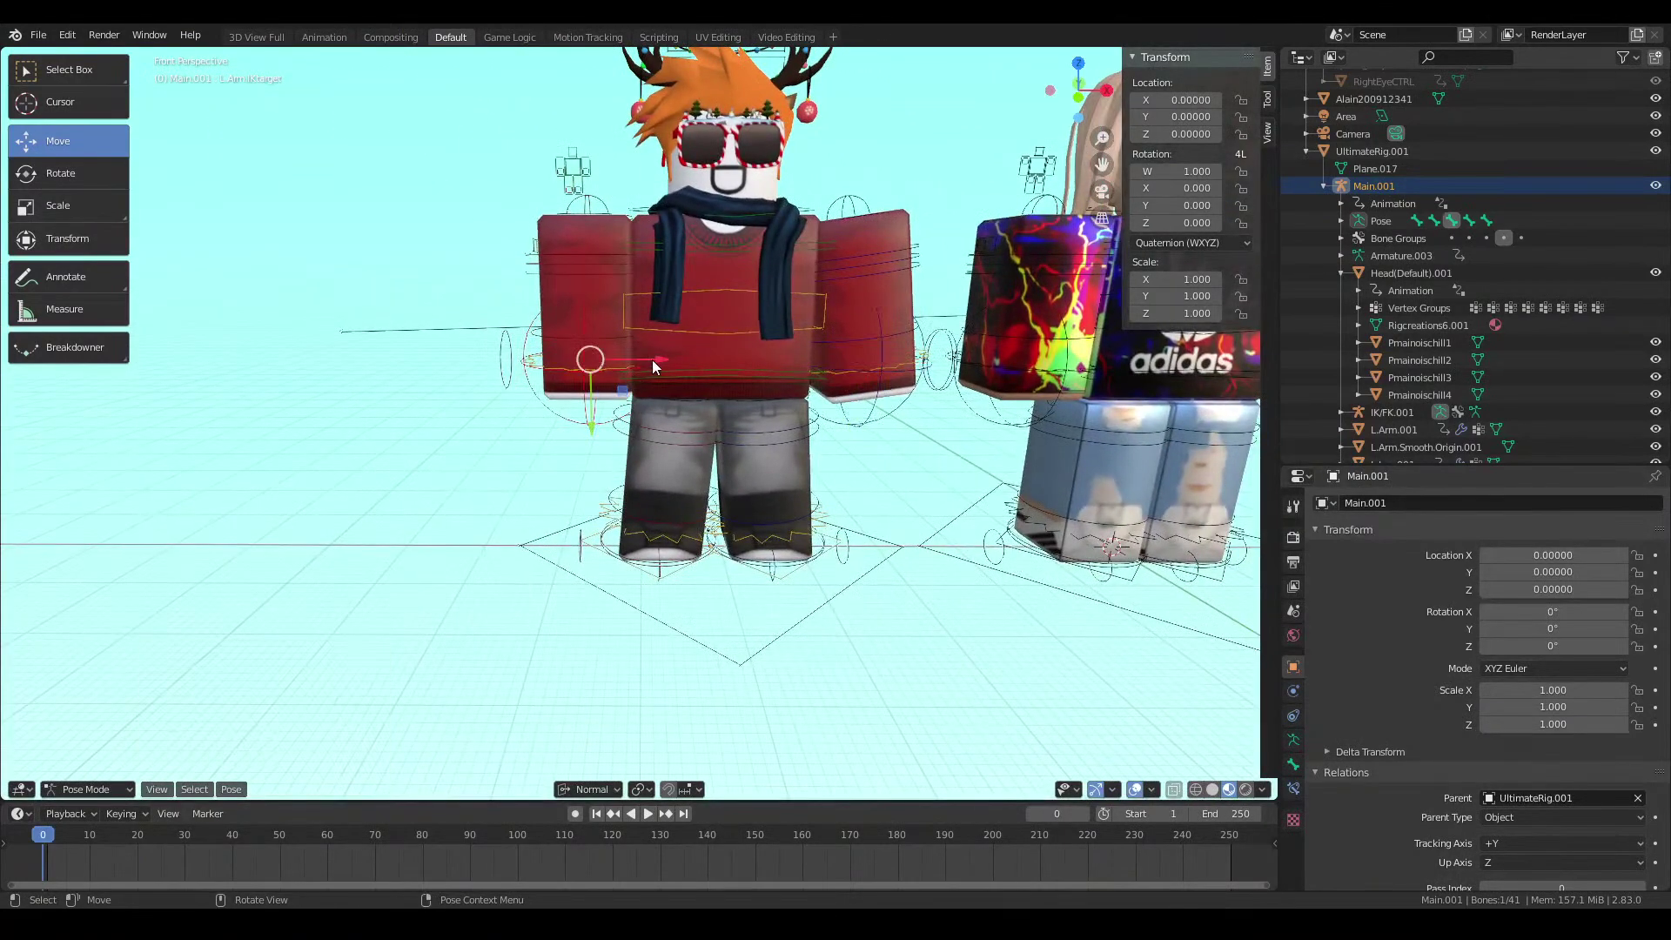
drag(651, 359, 634, 362)
Lower the antlered avatar's torso control along Z by about -0.060
key(shift+grave)
key(w)
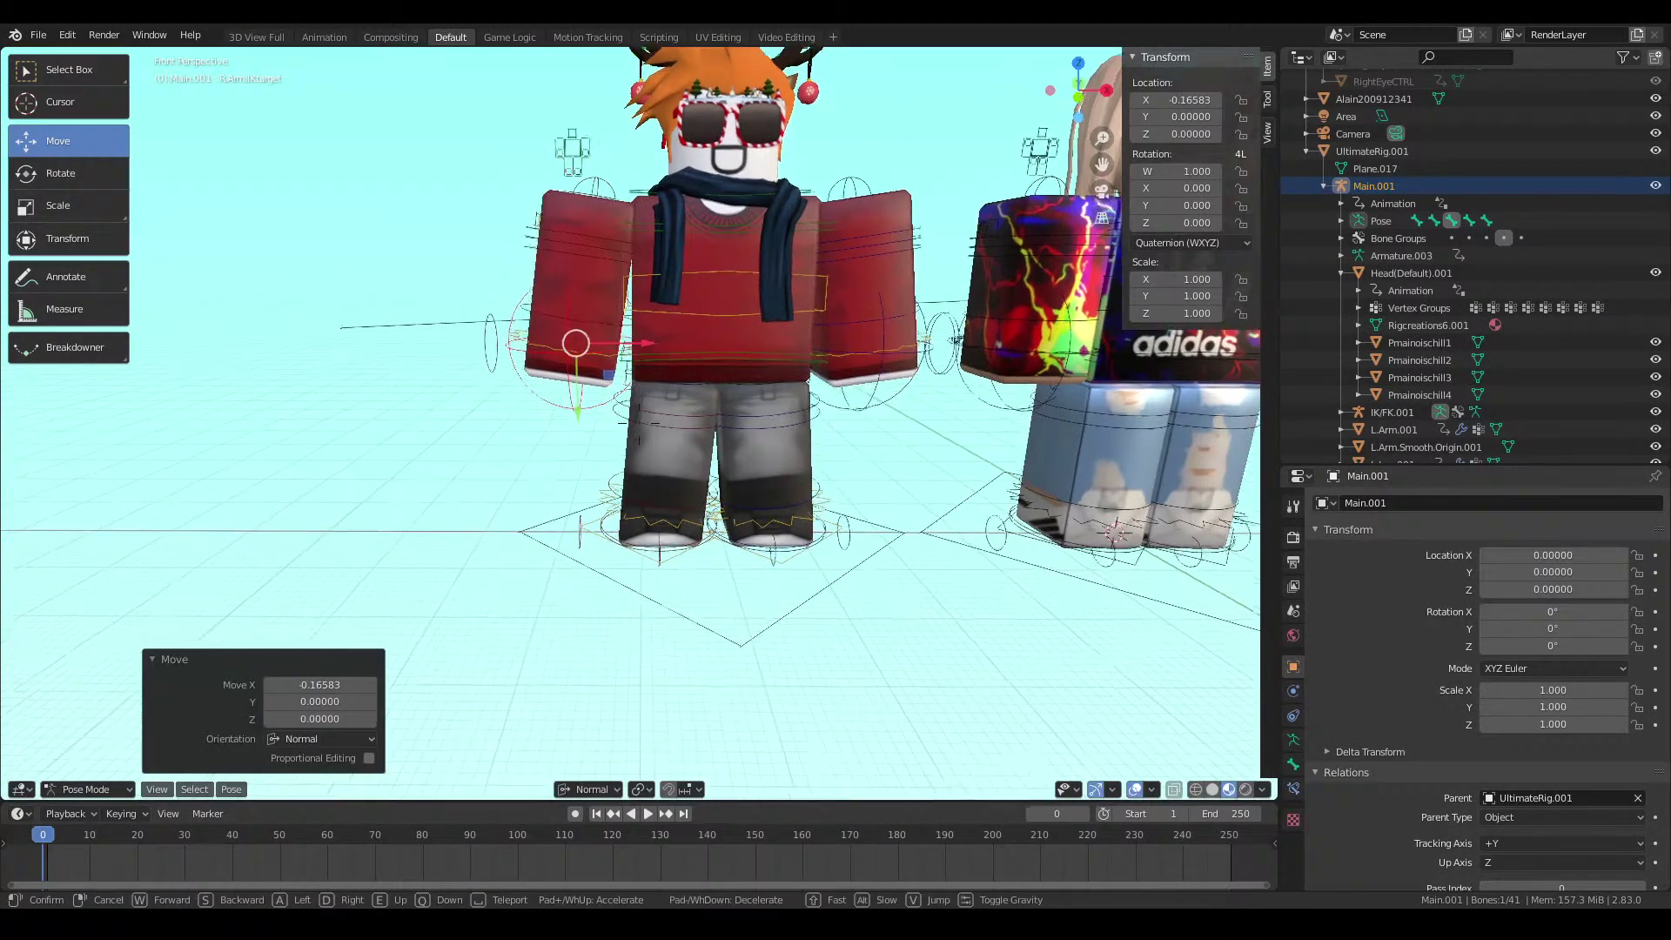
key(s)
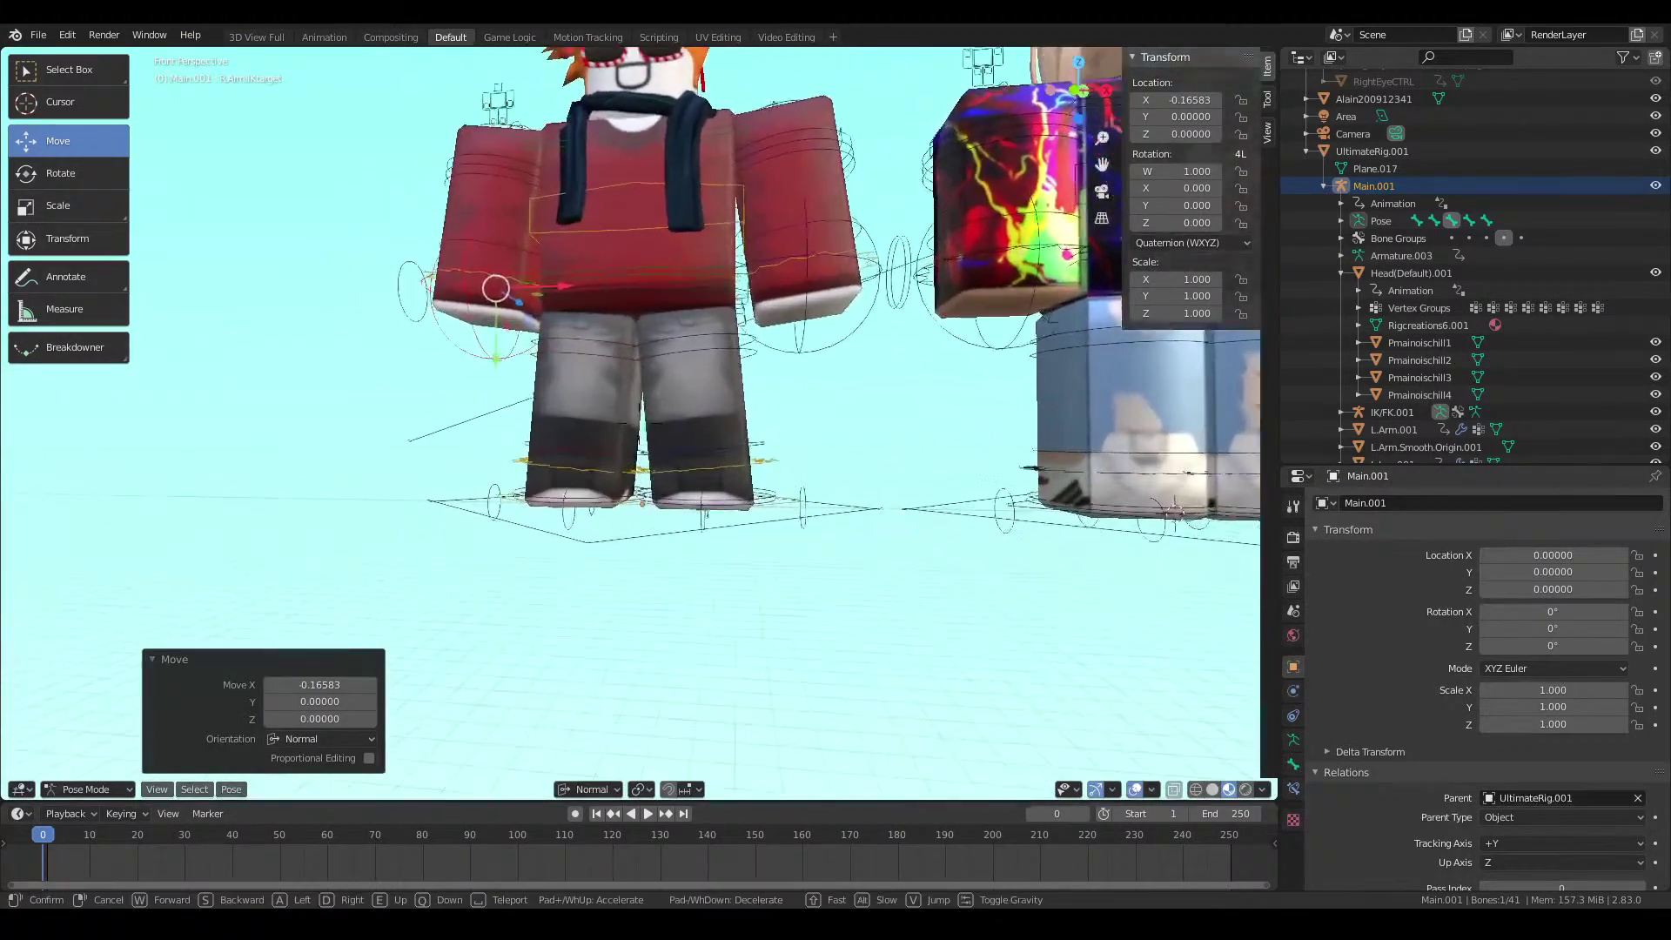
click(639, 423)
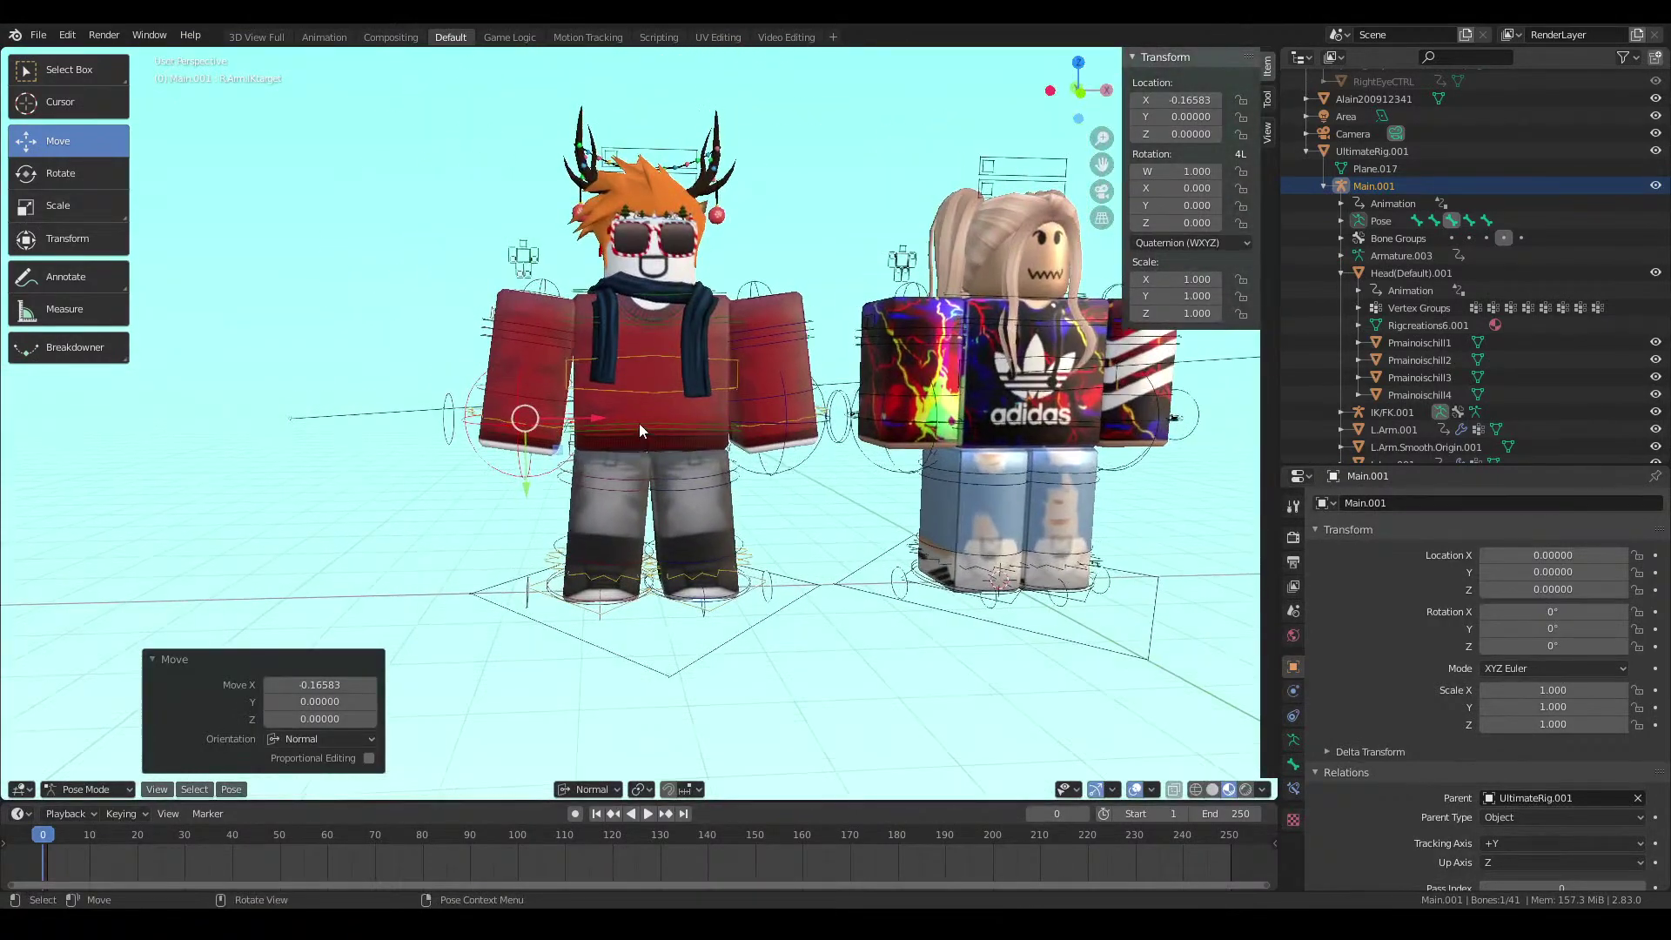
key(KP_0)
key(KP_1)
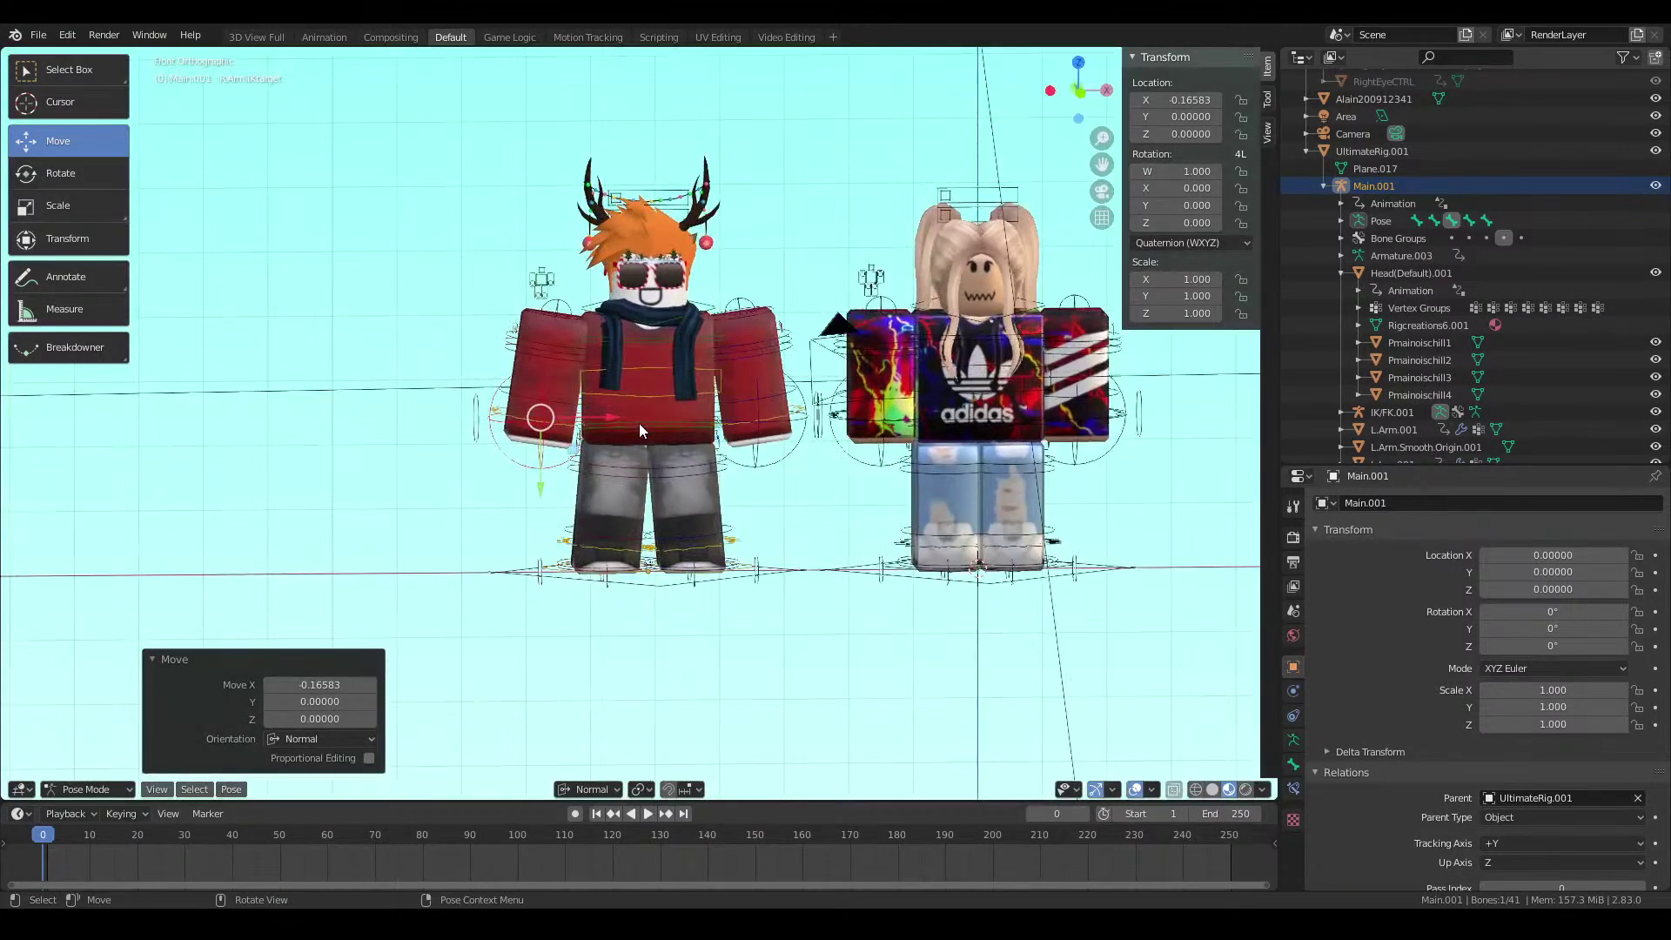
key(shift+grave)
key(w)
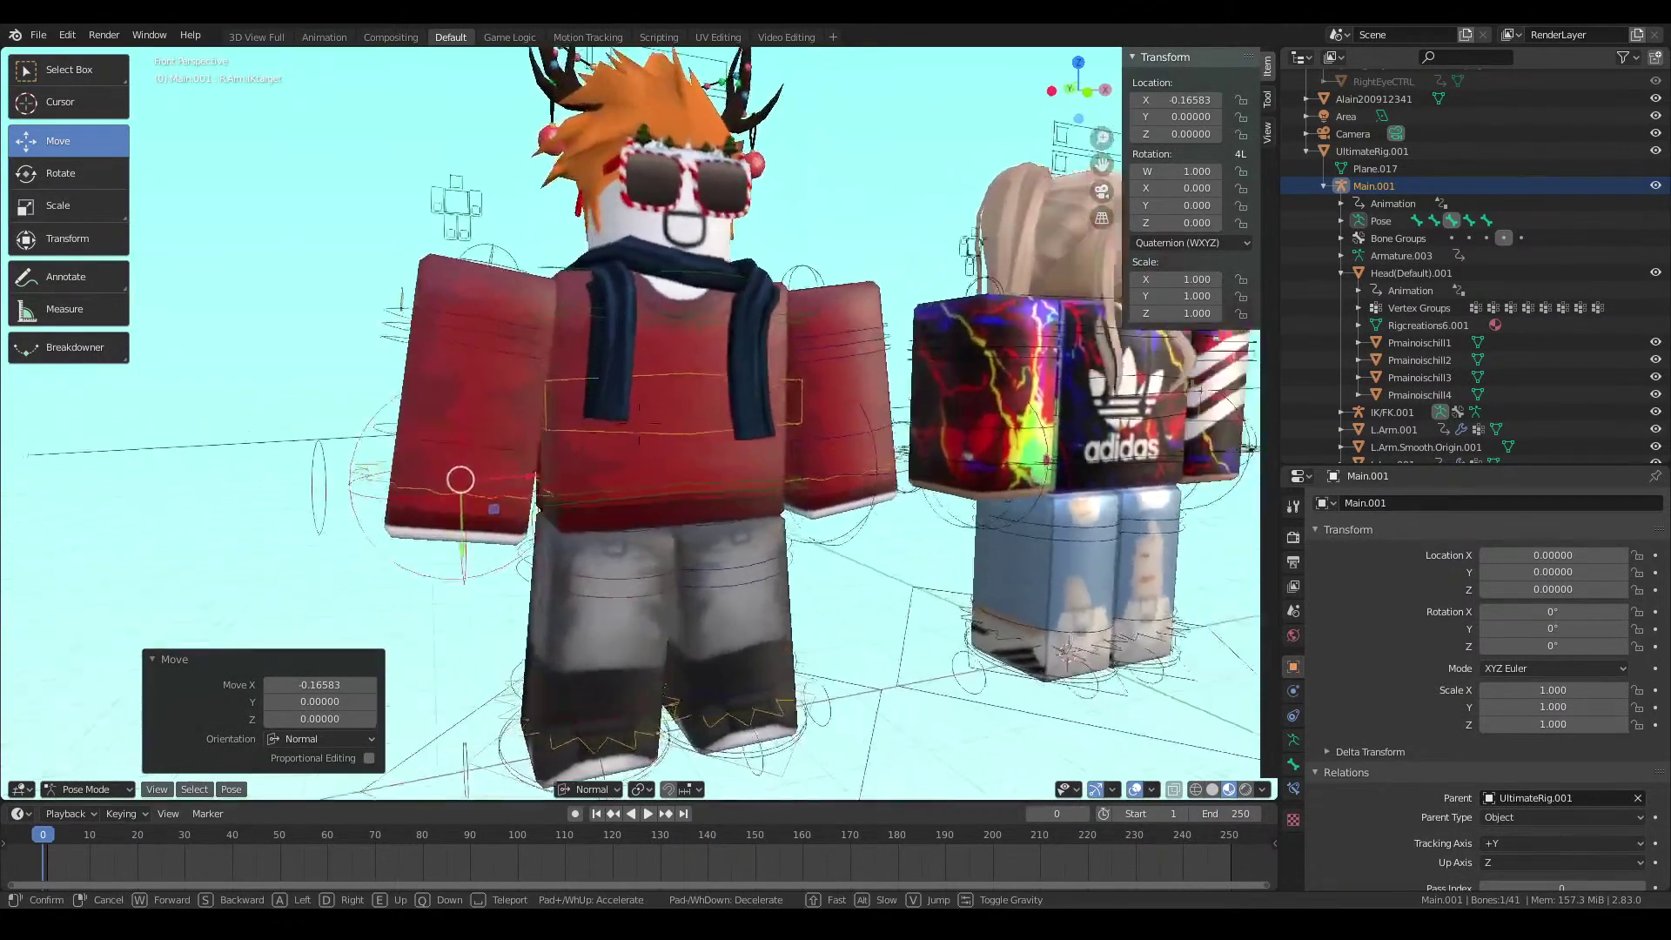
click(647, 385)
click(698, 381)
key(shift+grave)
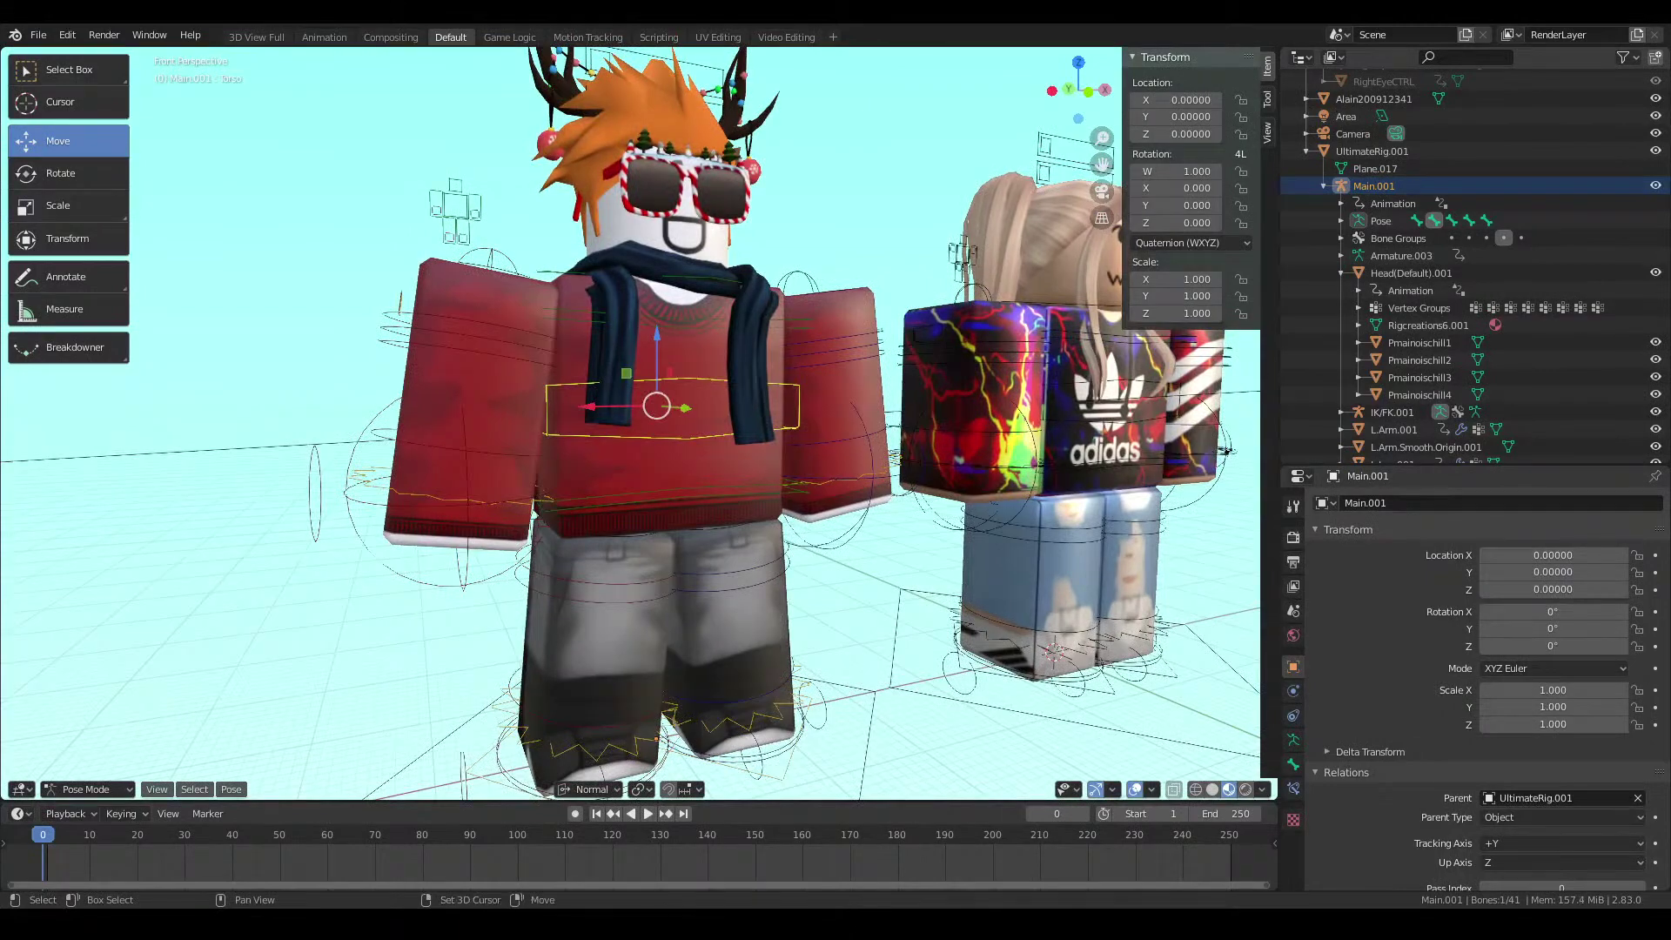
key(s)
key(q)
click(649, 277)
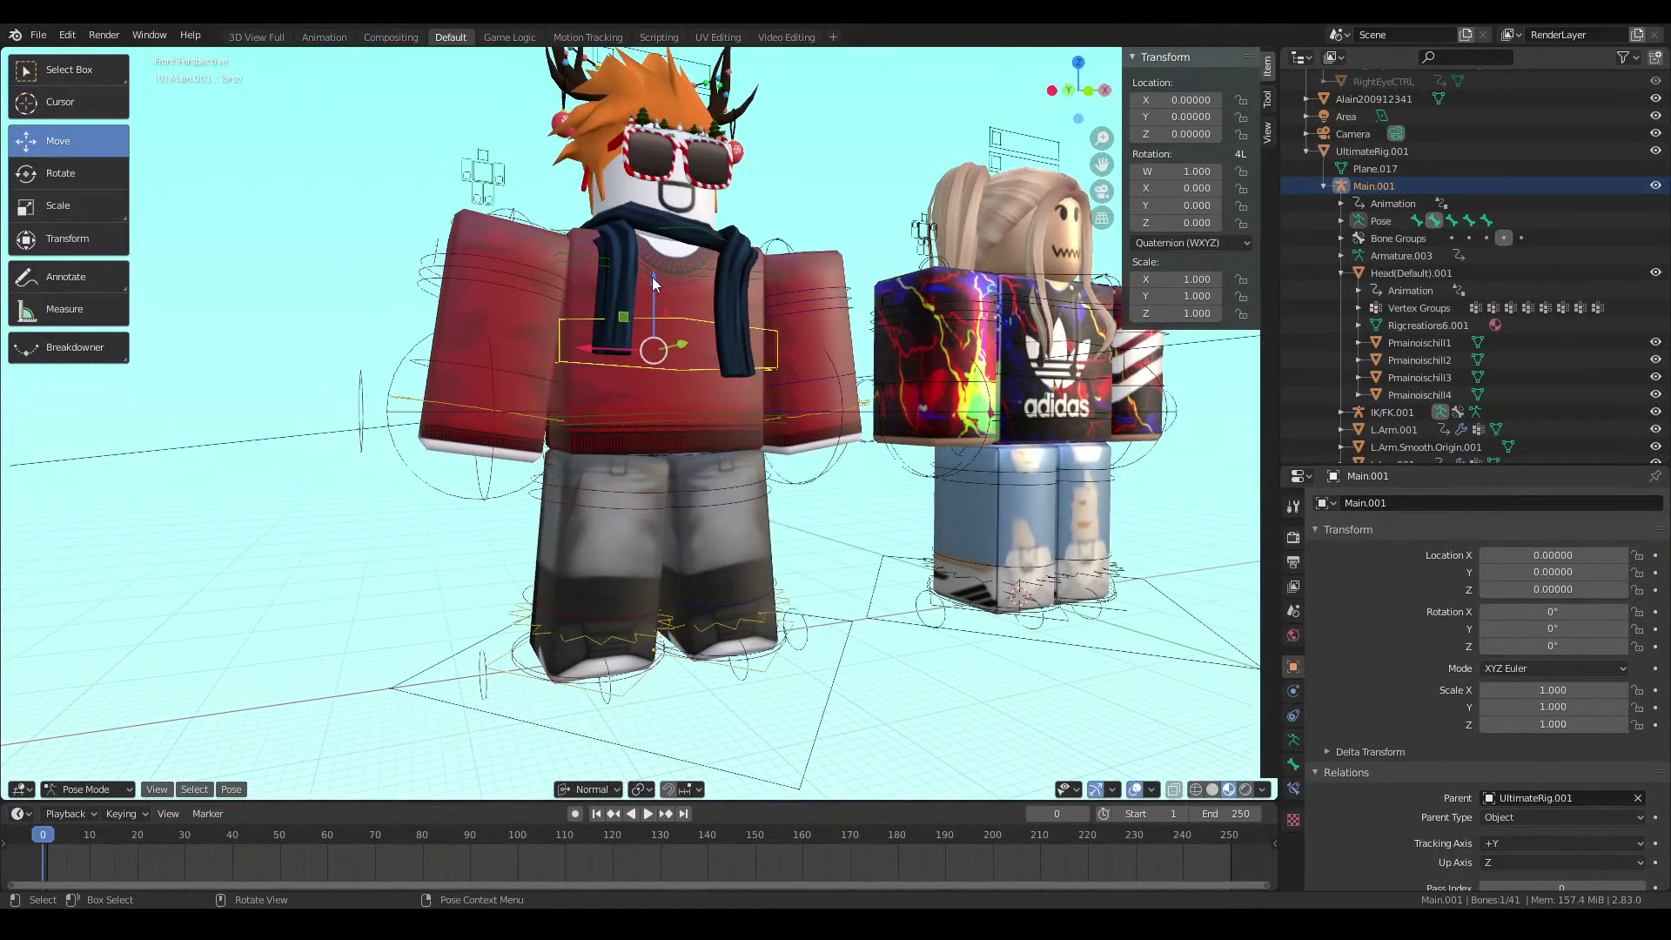
drag(651, 277, 651, 286)
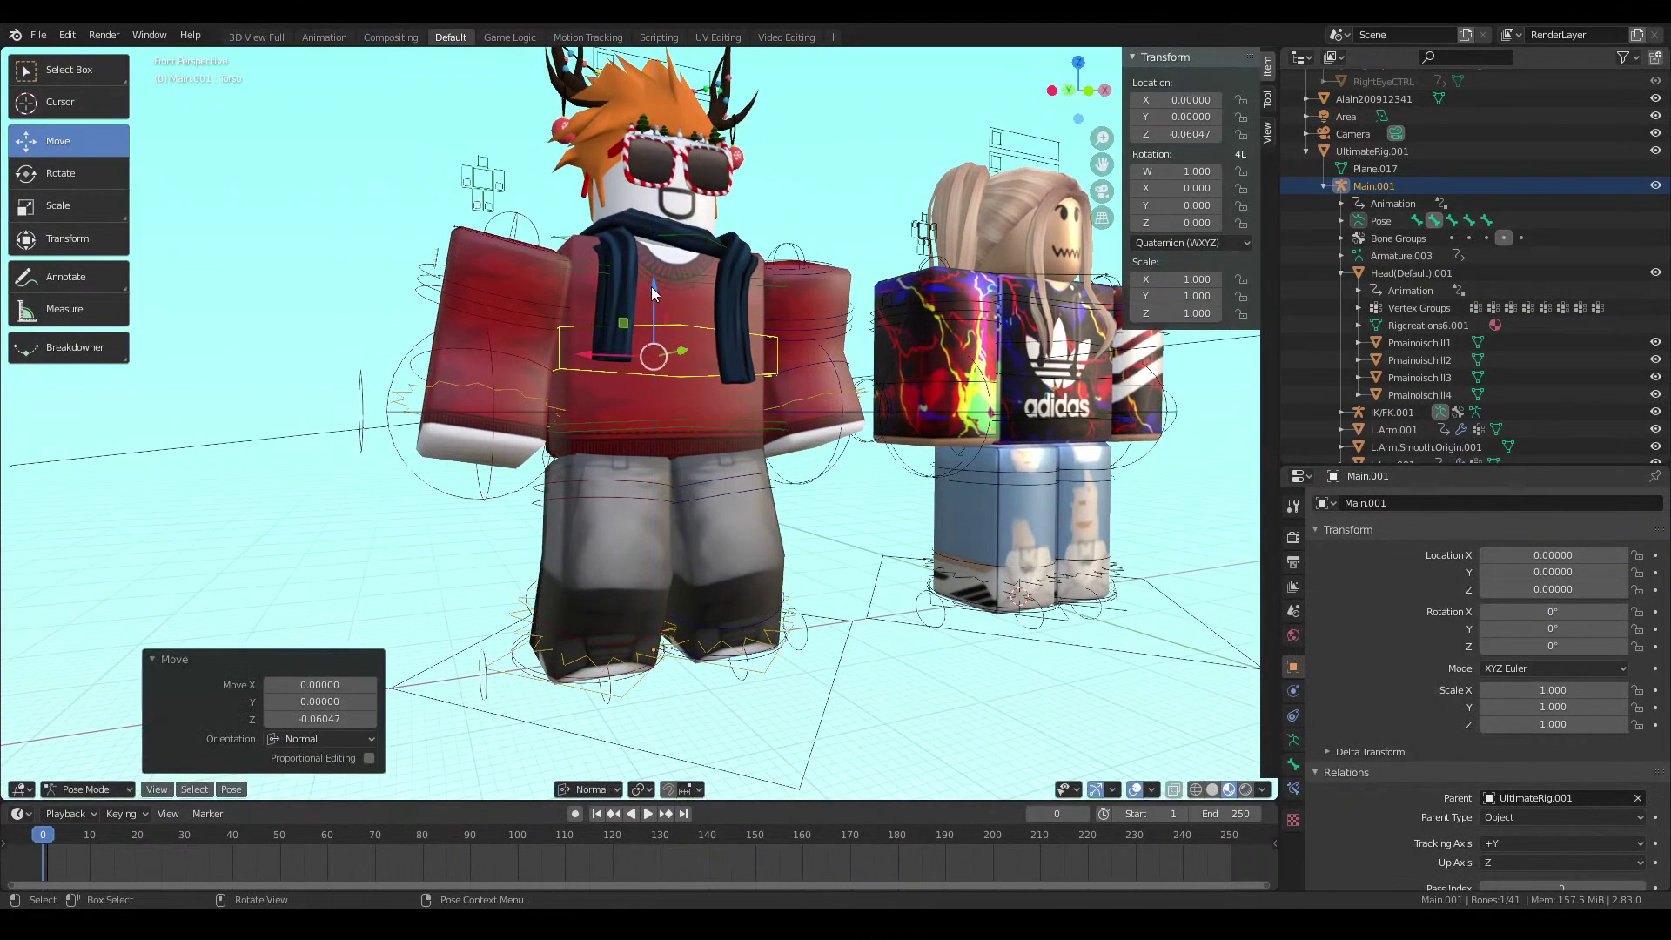
Examine the antlered avatar's bent arms and legs from the front, up close and from the side
key(KP_0)
key(KP_1)
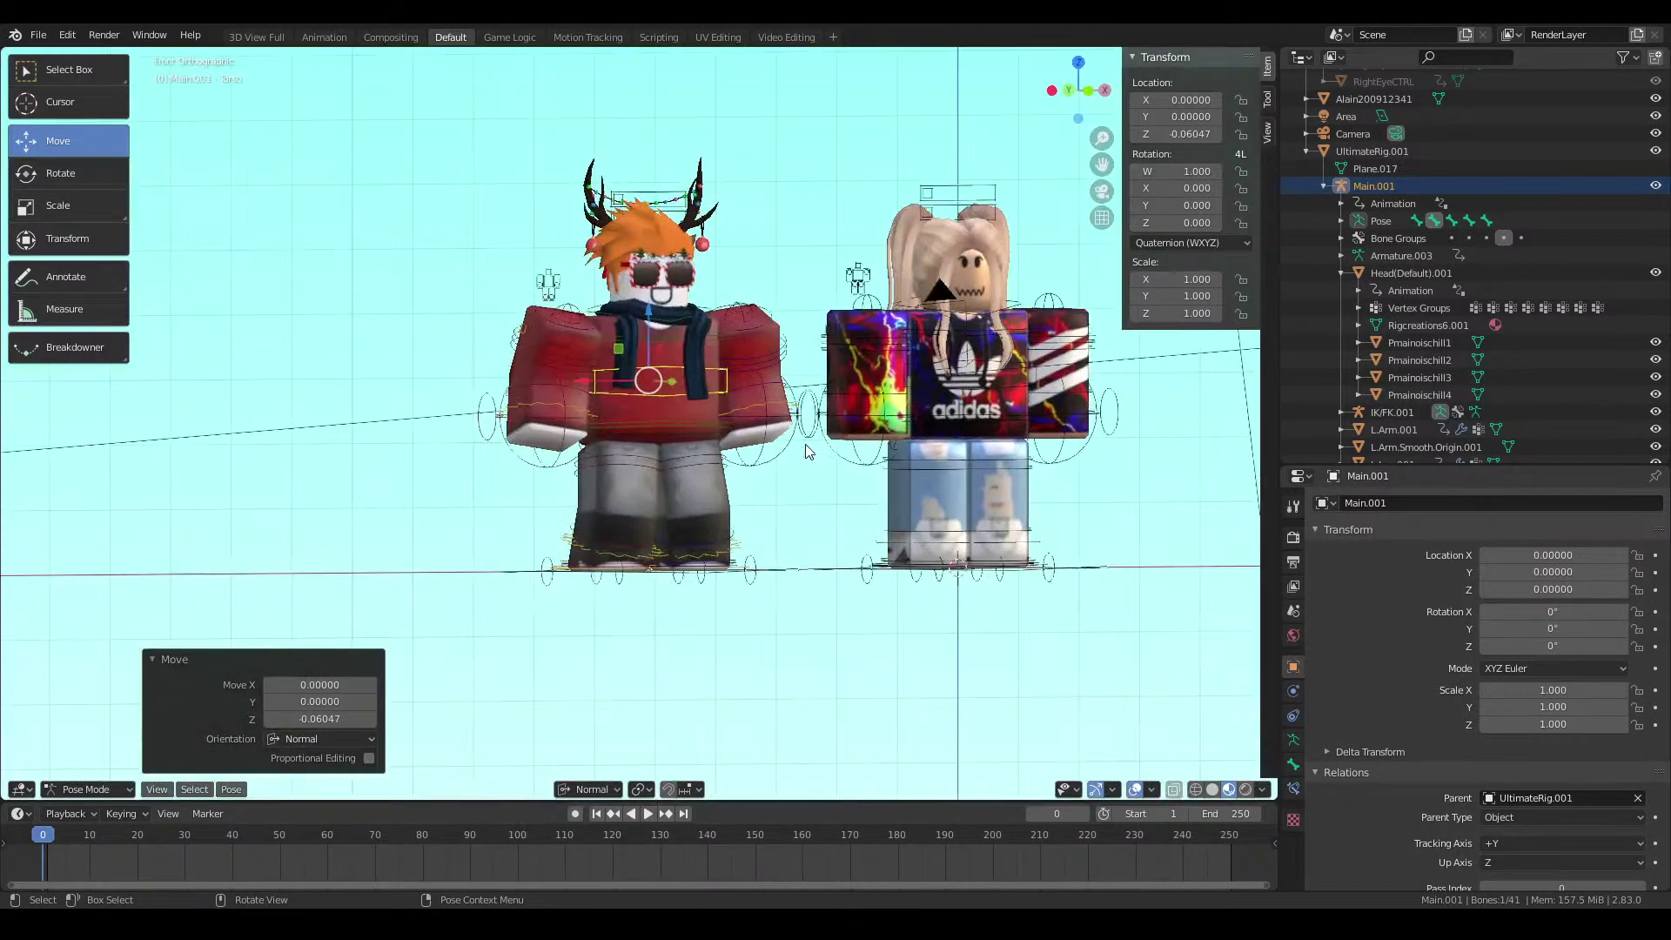
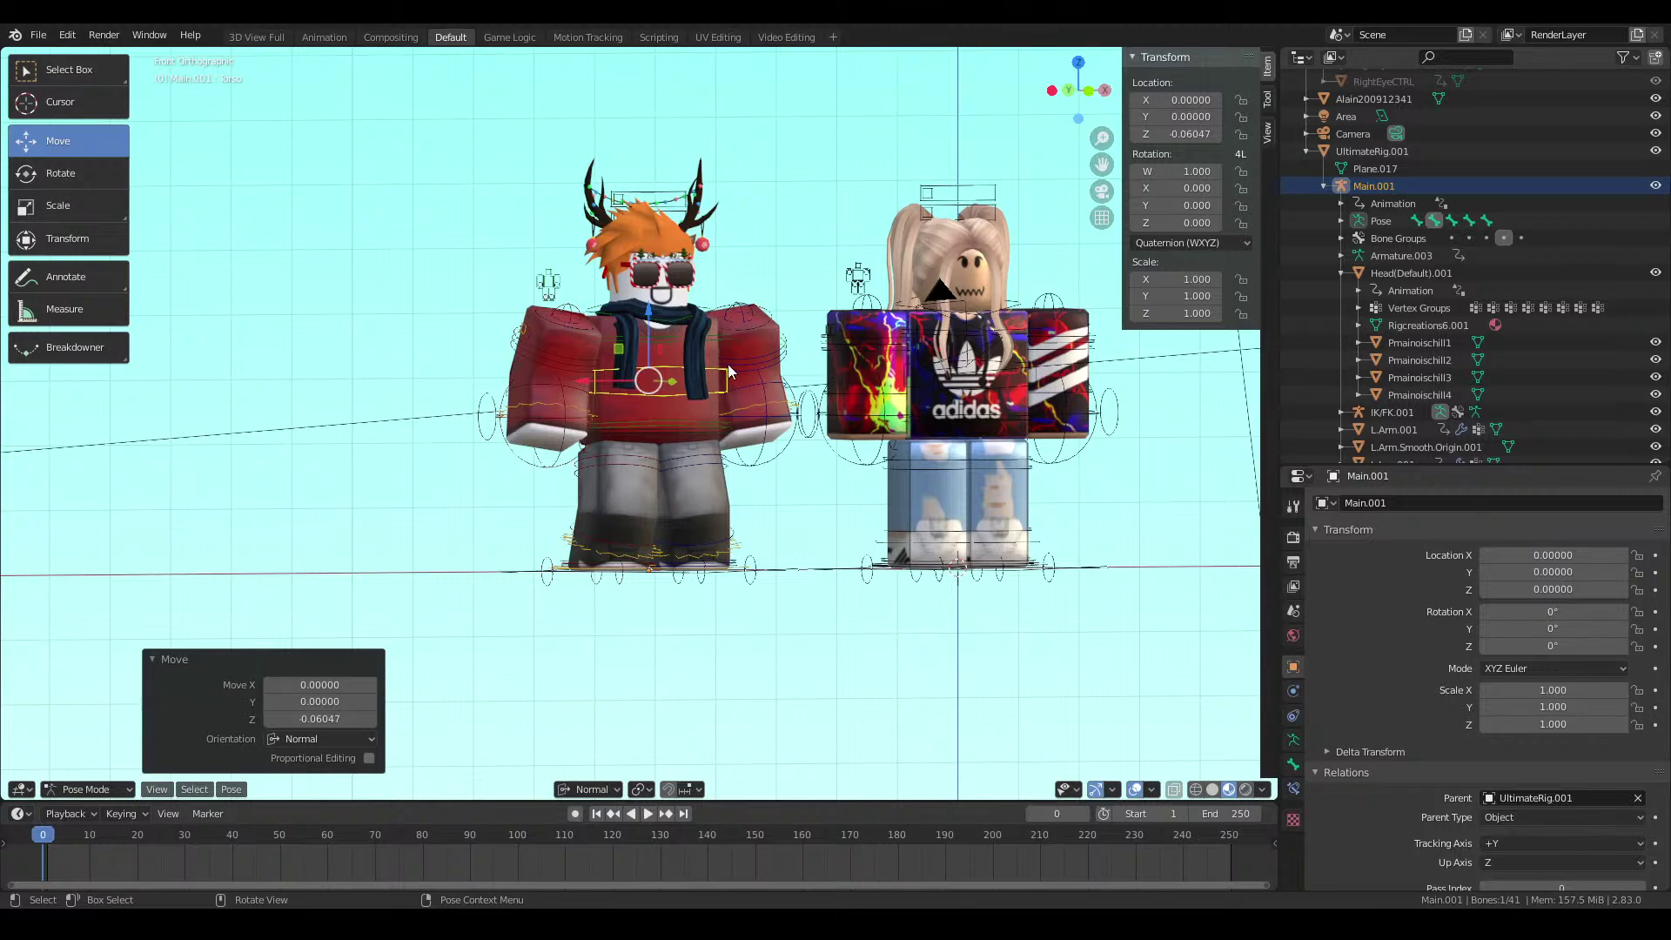
key(shift+grave)
key(w)
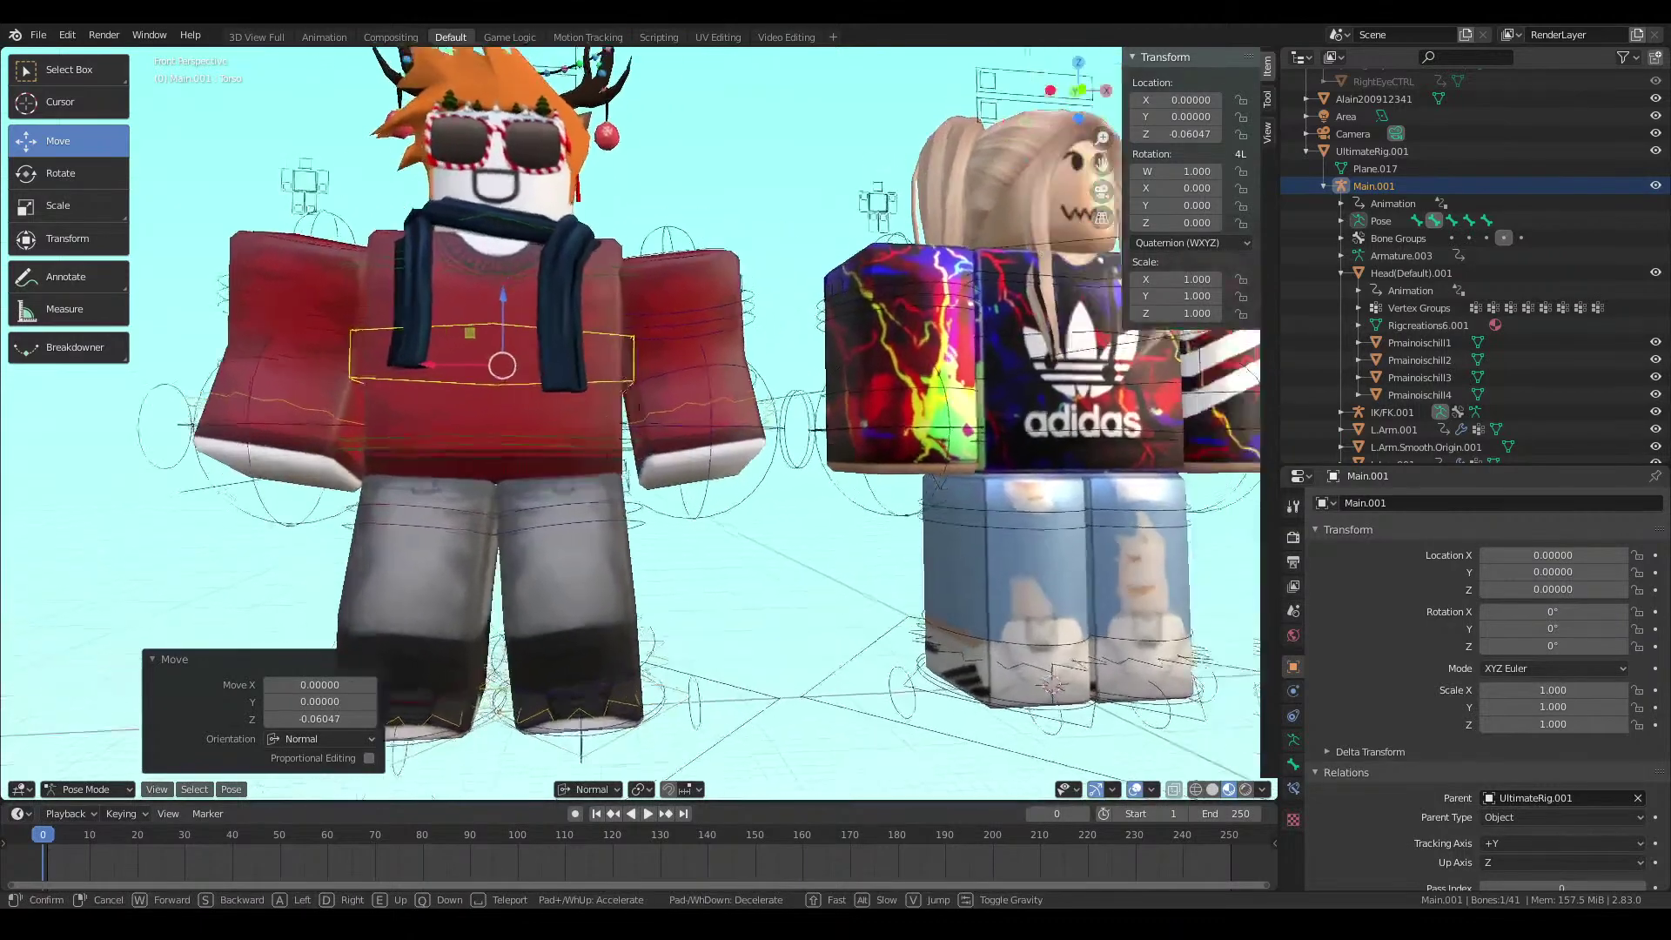
key(a)
key(s)
key(w)
click(963, 470)
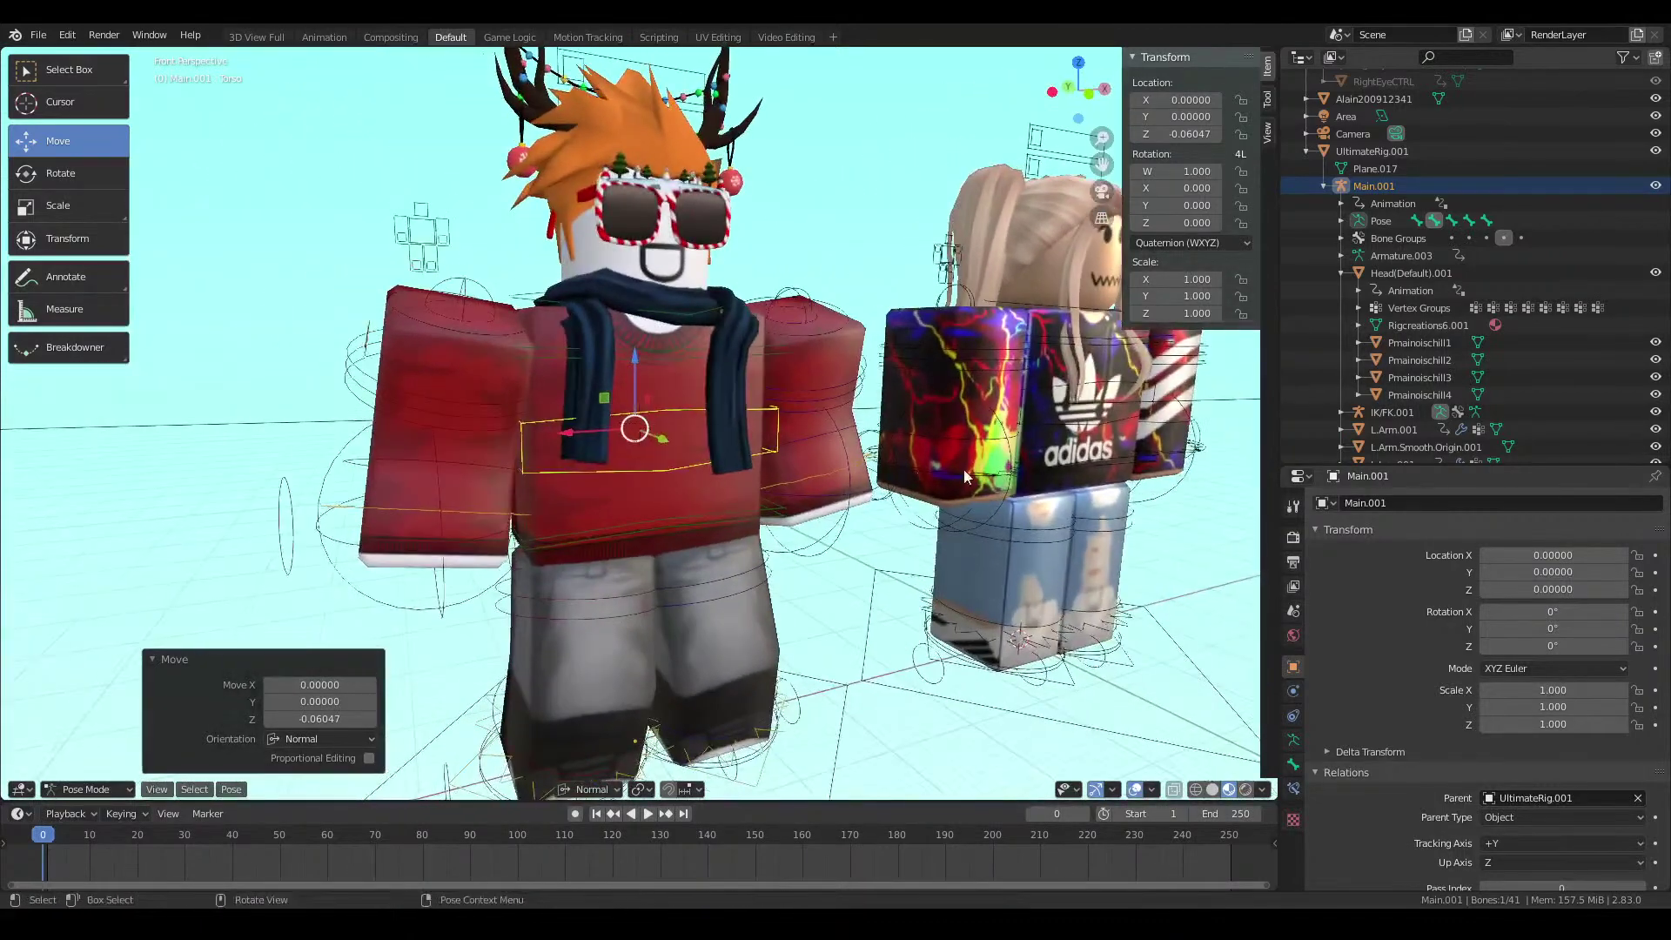
key(shift+grave)
key(w)
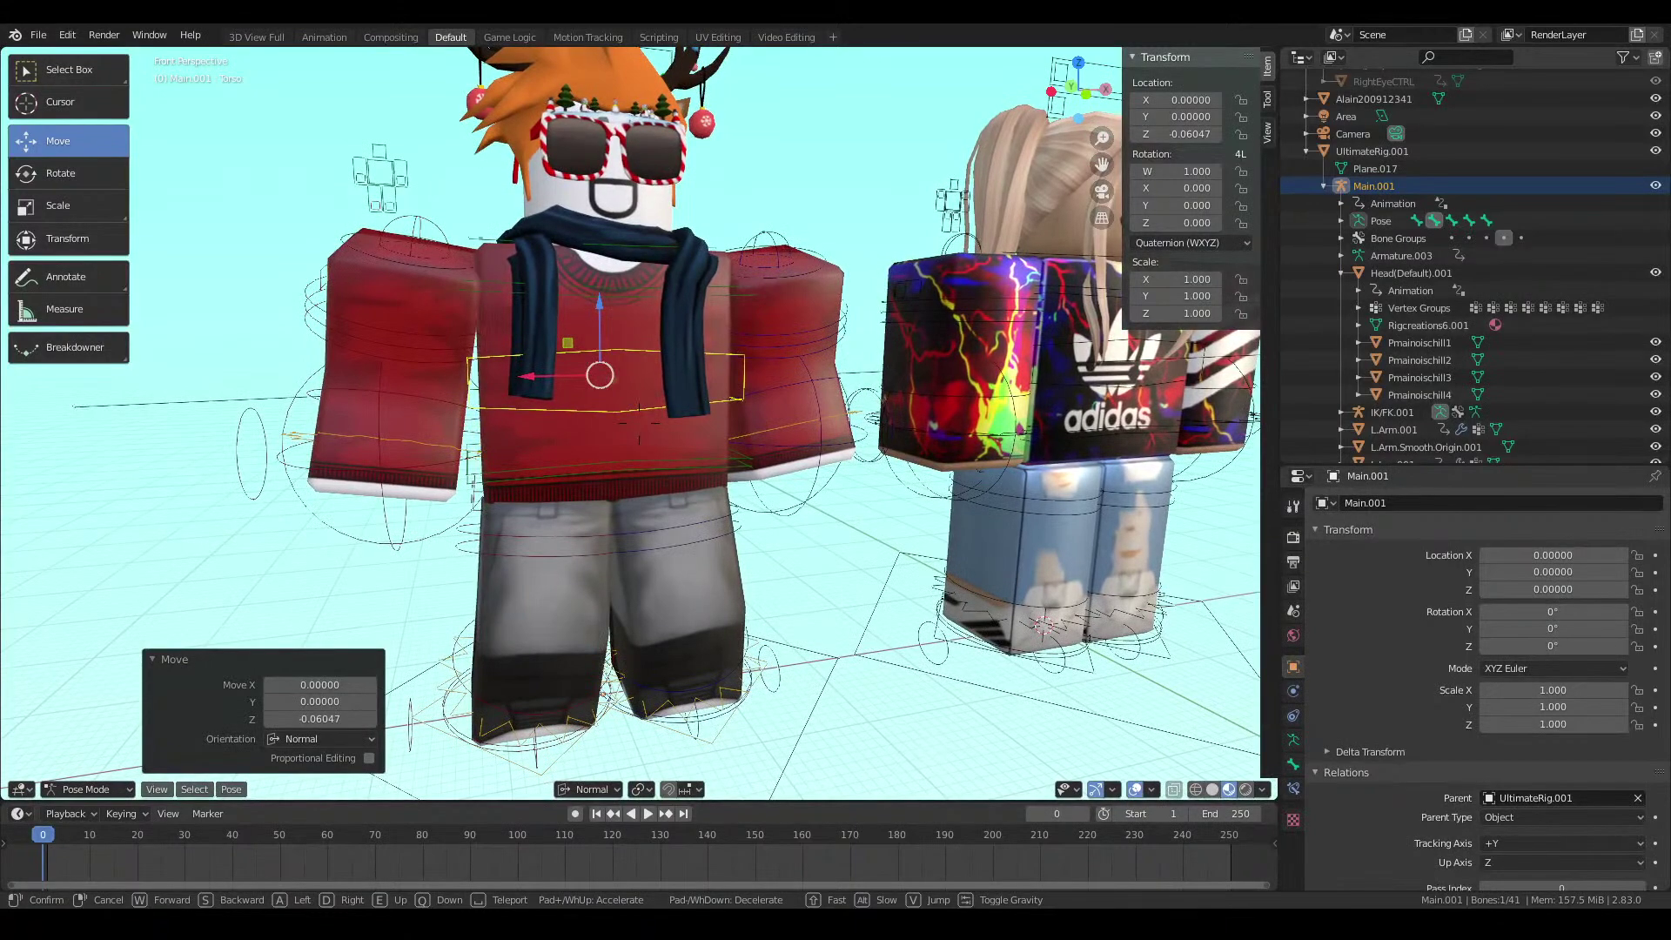
click(639, 423)
key(ctrl+alt+KP_0)
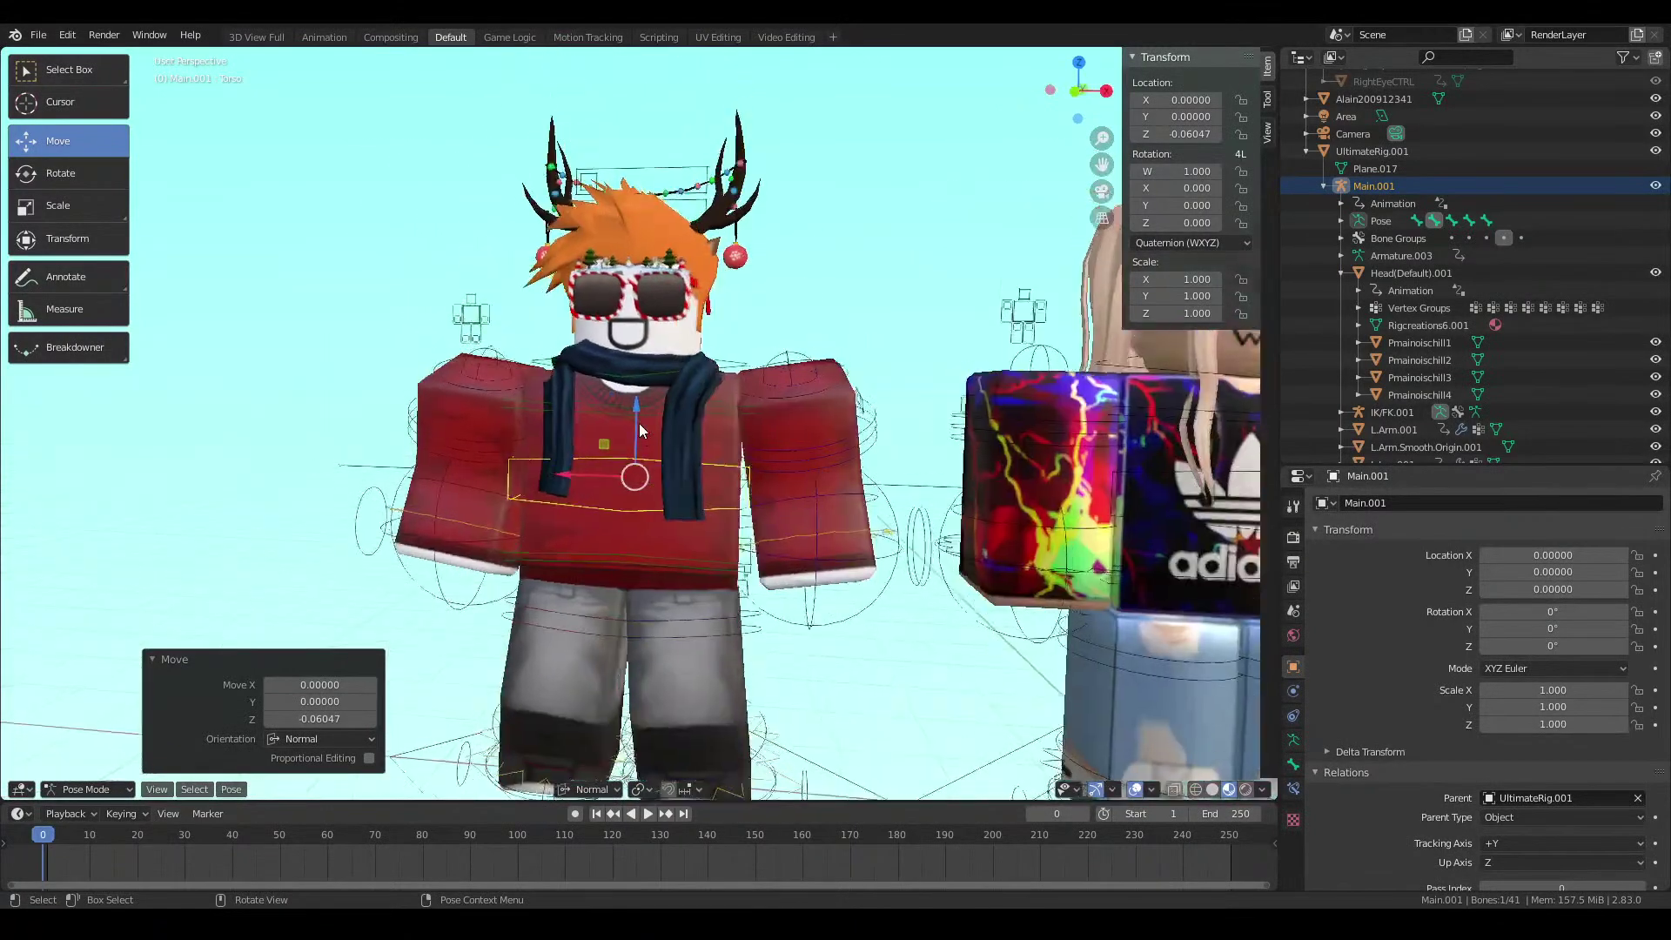
key(KP_0)
key(shift+grave)
key(w)
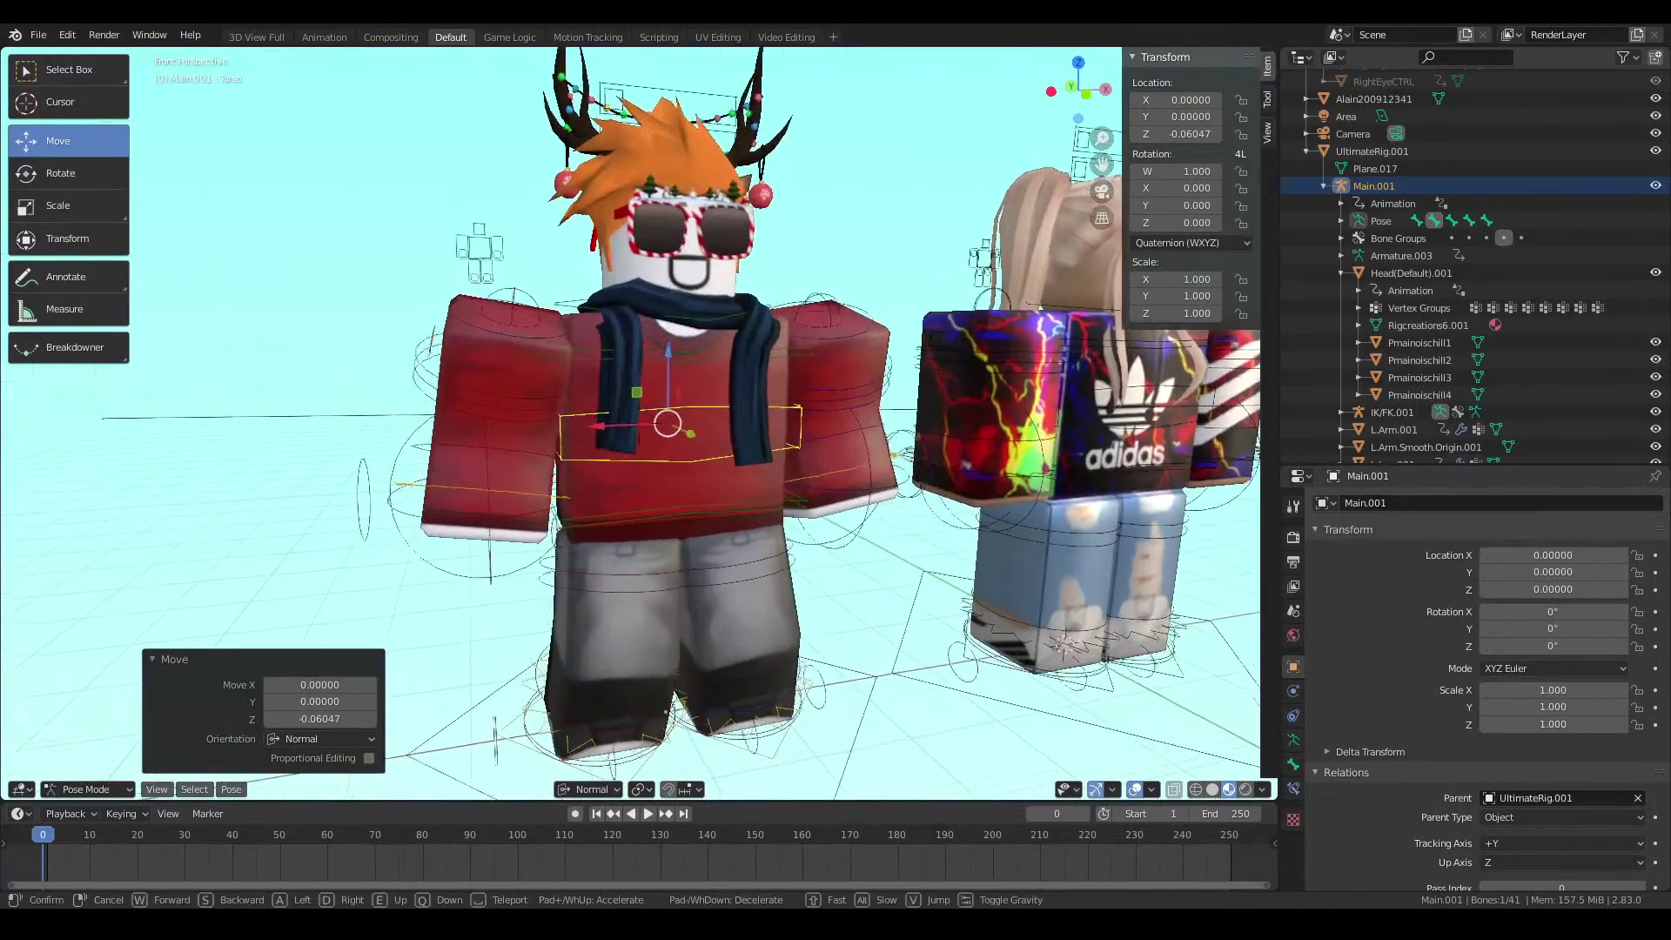
key(a)
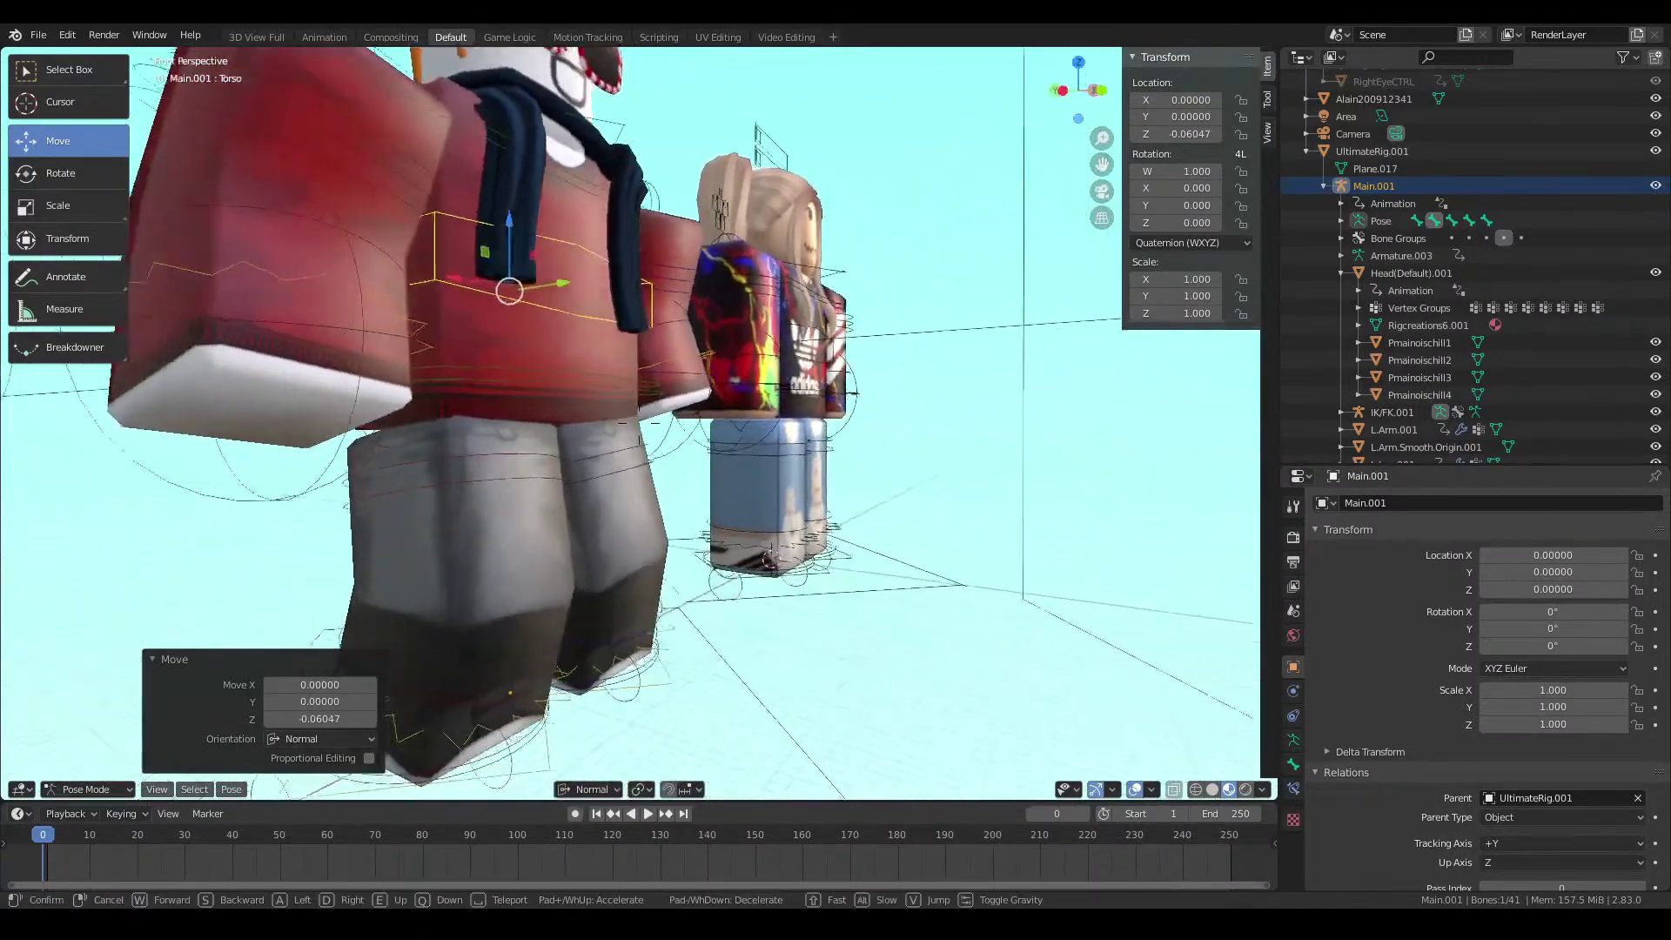
key(s)
click(638, 423)
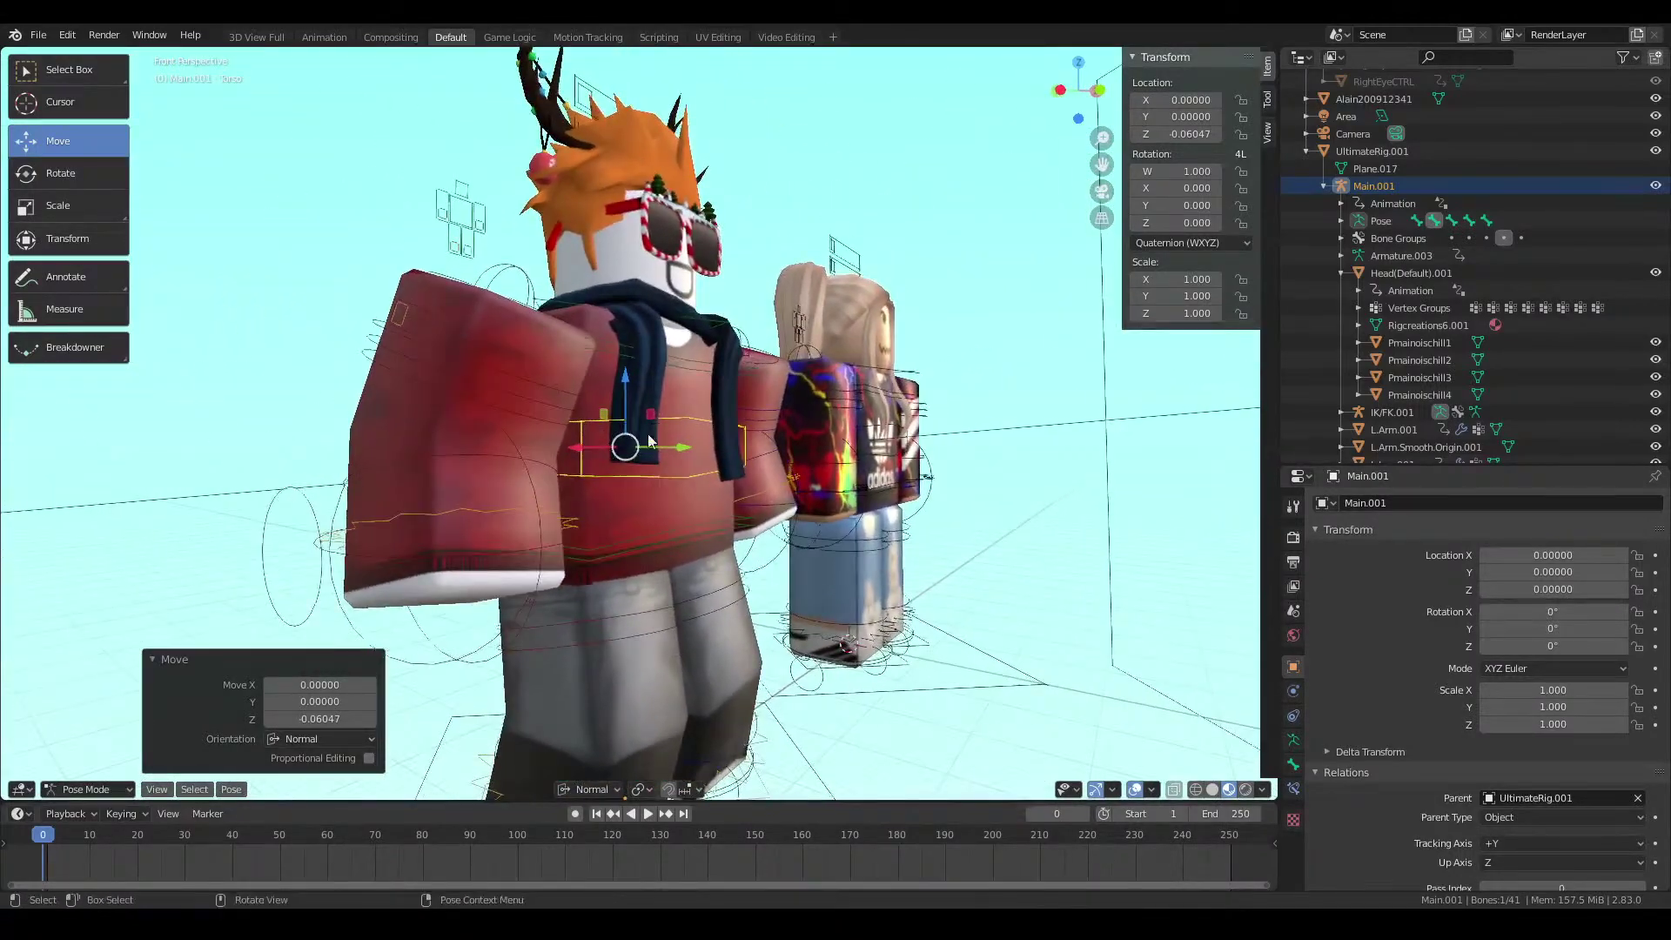
Lower the antlered avatar's torso control further along Z, judging the bend of the limbs through the camera
shift+middle_drag(755, 504, 624, 350)
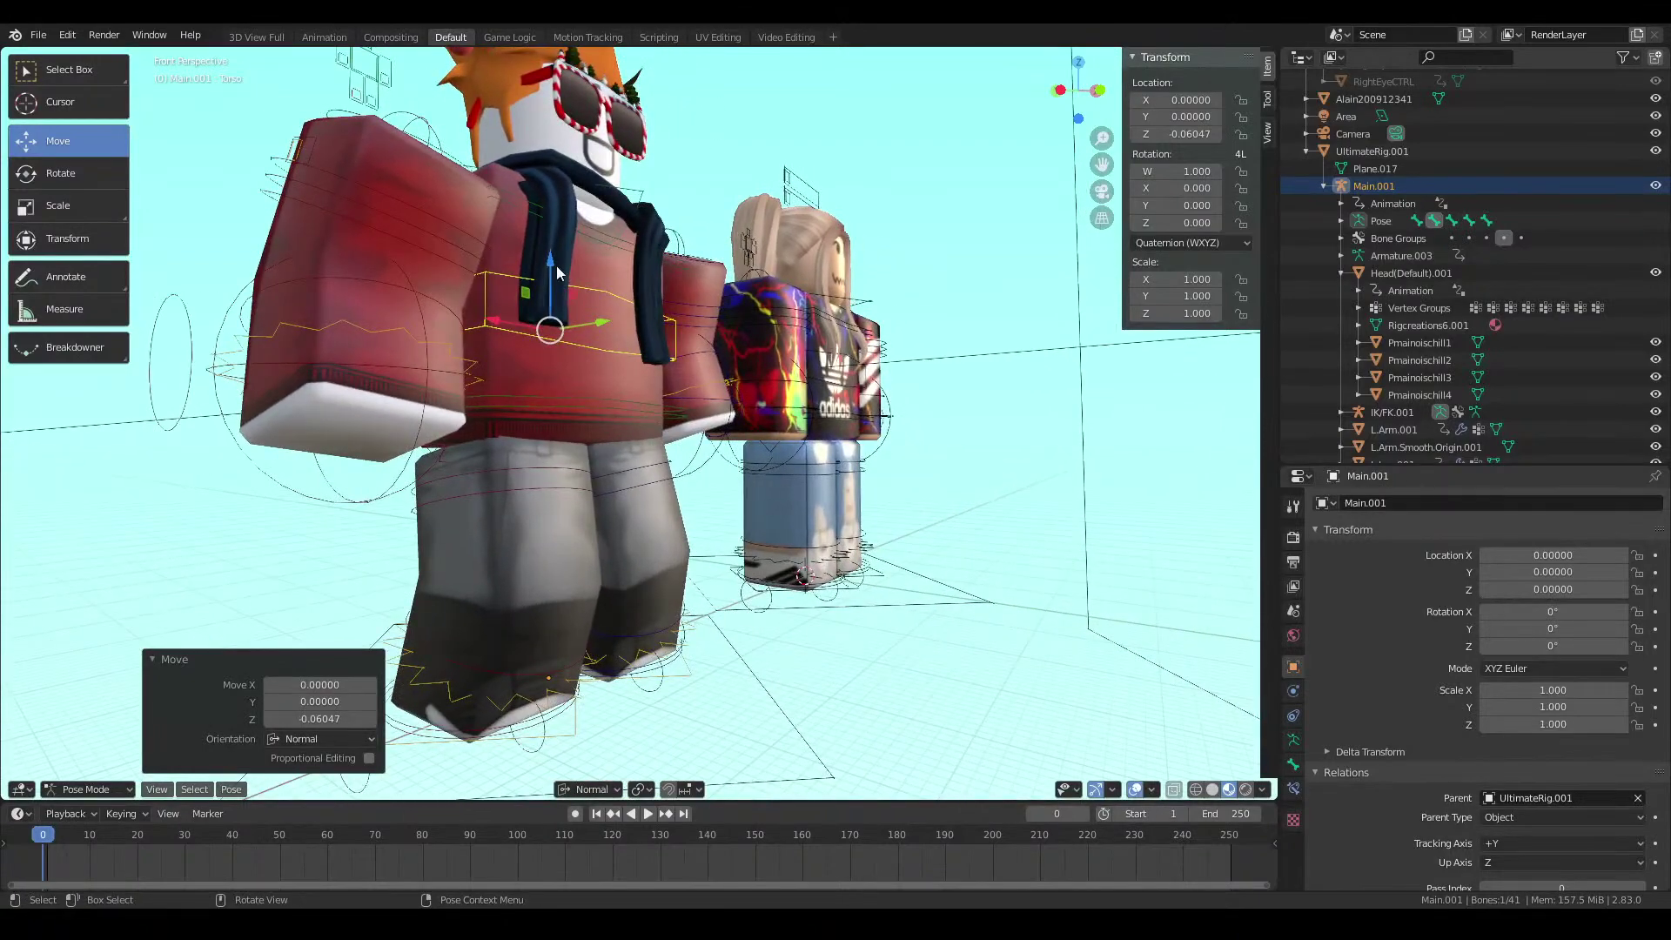
mouse_move(556, 273)
mouse_down()
mouse_move(550, 285)
mouse_move(547, 271)
mouse_up()
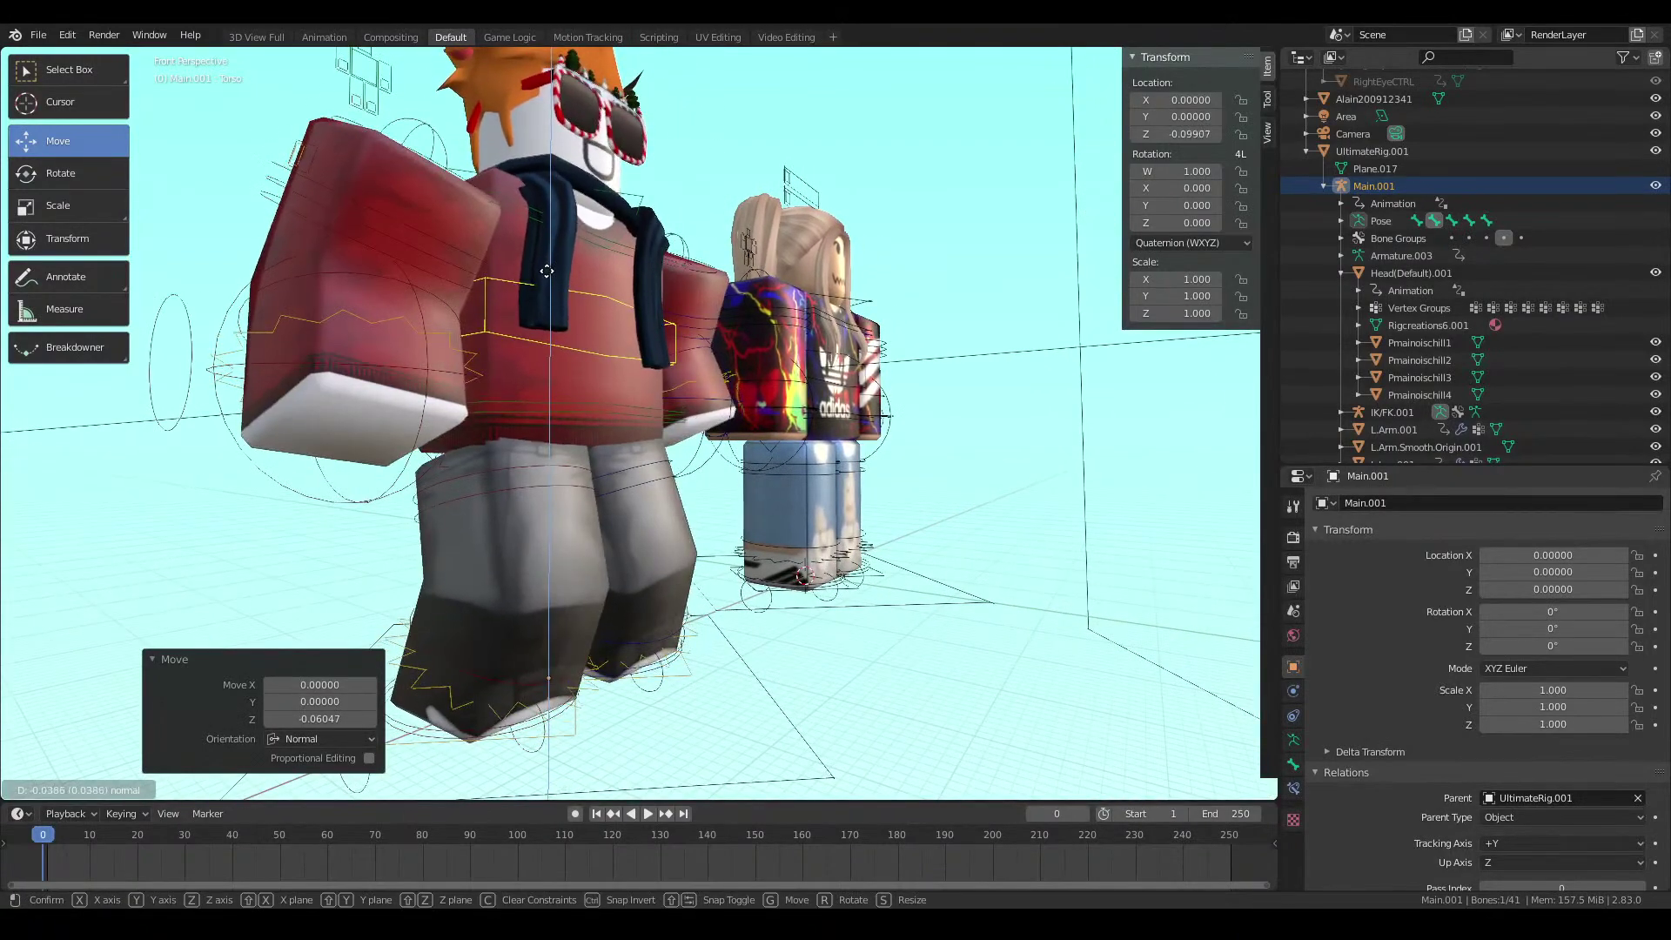
right_click(547, 271)
key(KP_0)
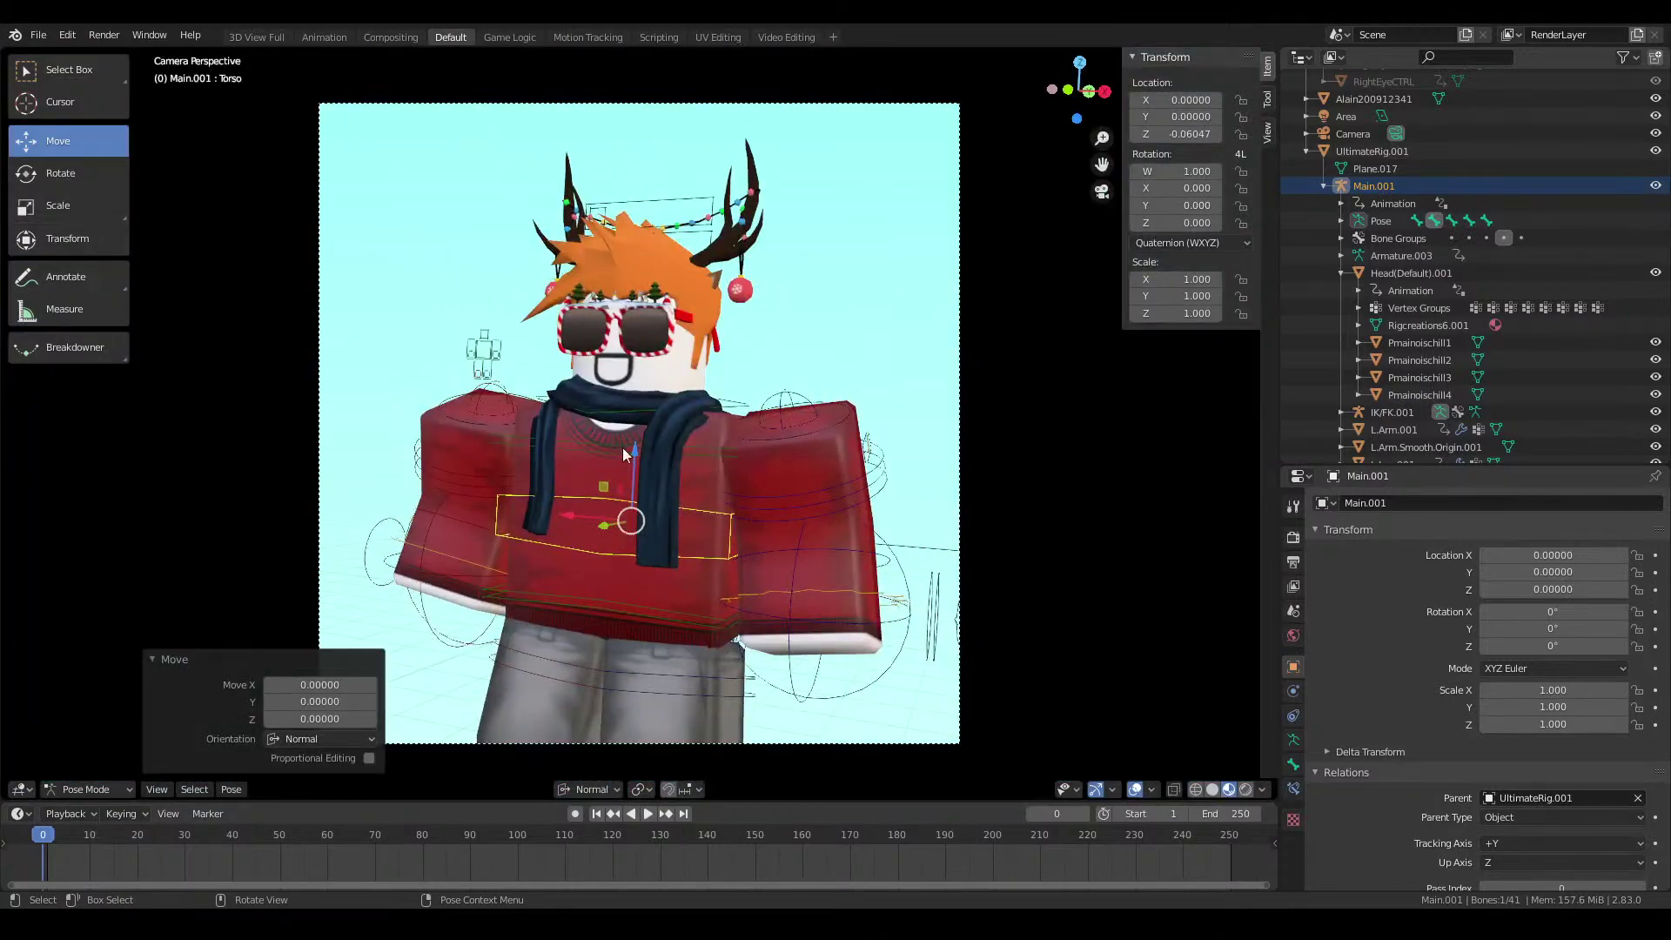
mouse_move(623, 447)
mouse_down()
mouse_move(619, 341)
mouse_move(624, 483)
mouse_move(617, 465)
mouse_up()
Move the antlered avatar's arm IK targets further outward along X, the left by about 0.022 and the right by about -0.108
click(802, 692)
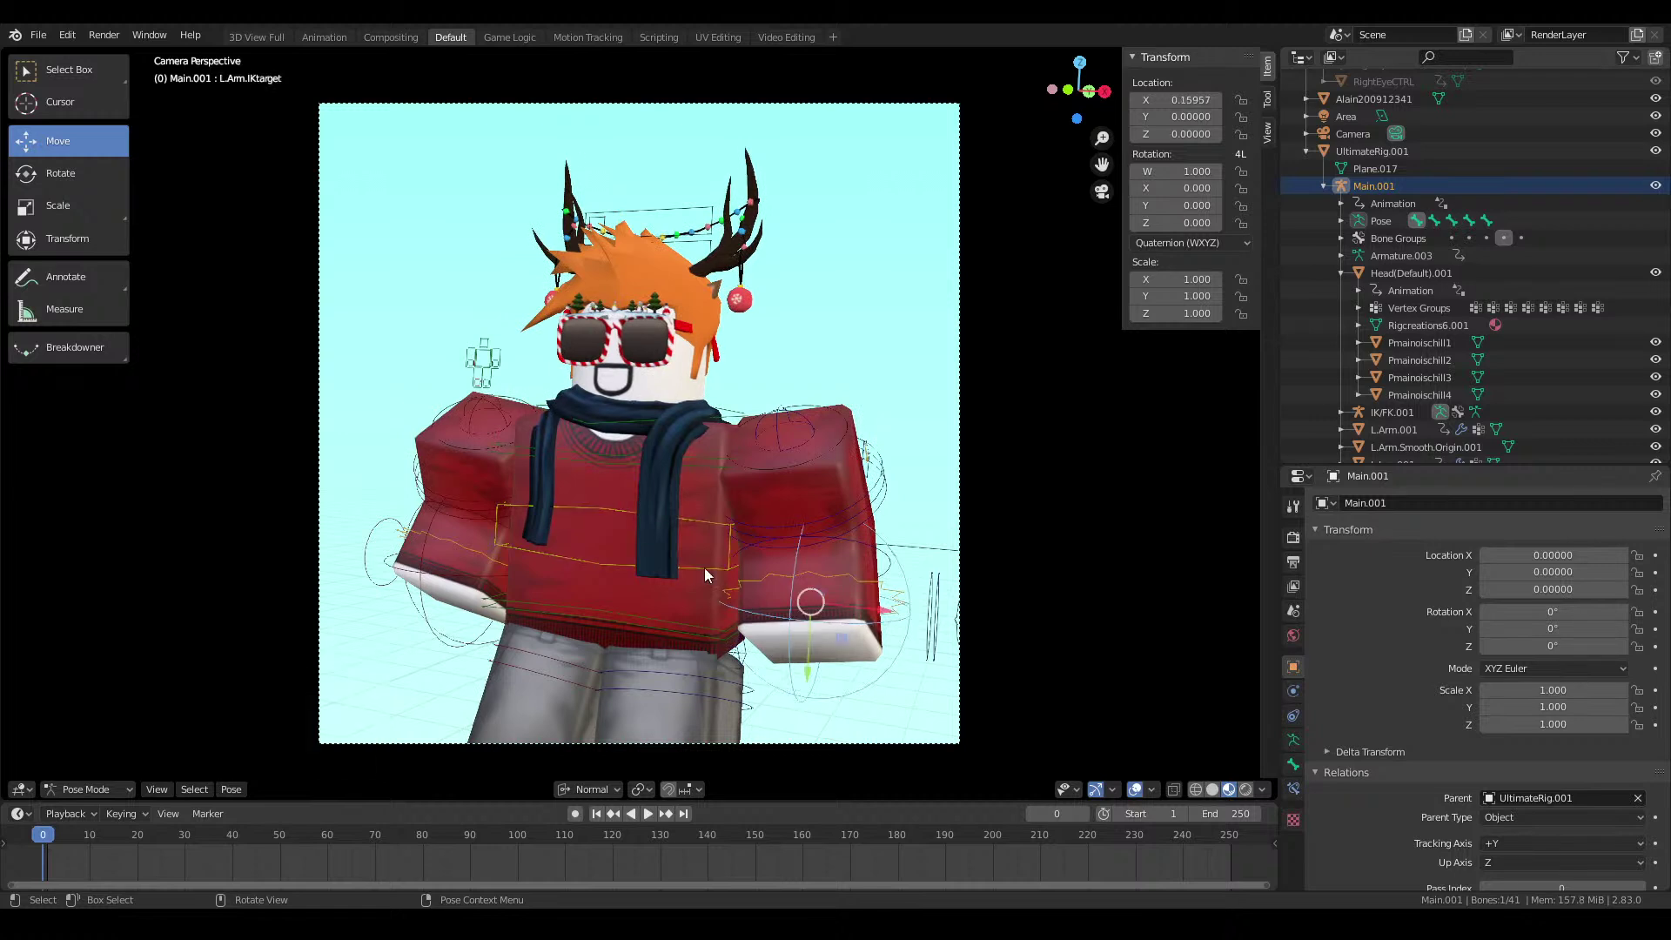
drag(862, 616, 867, 616)
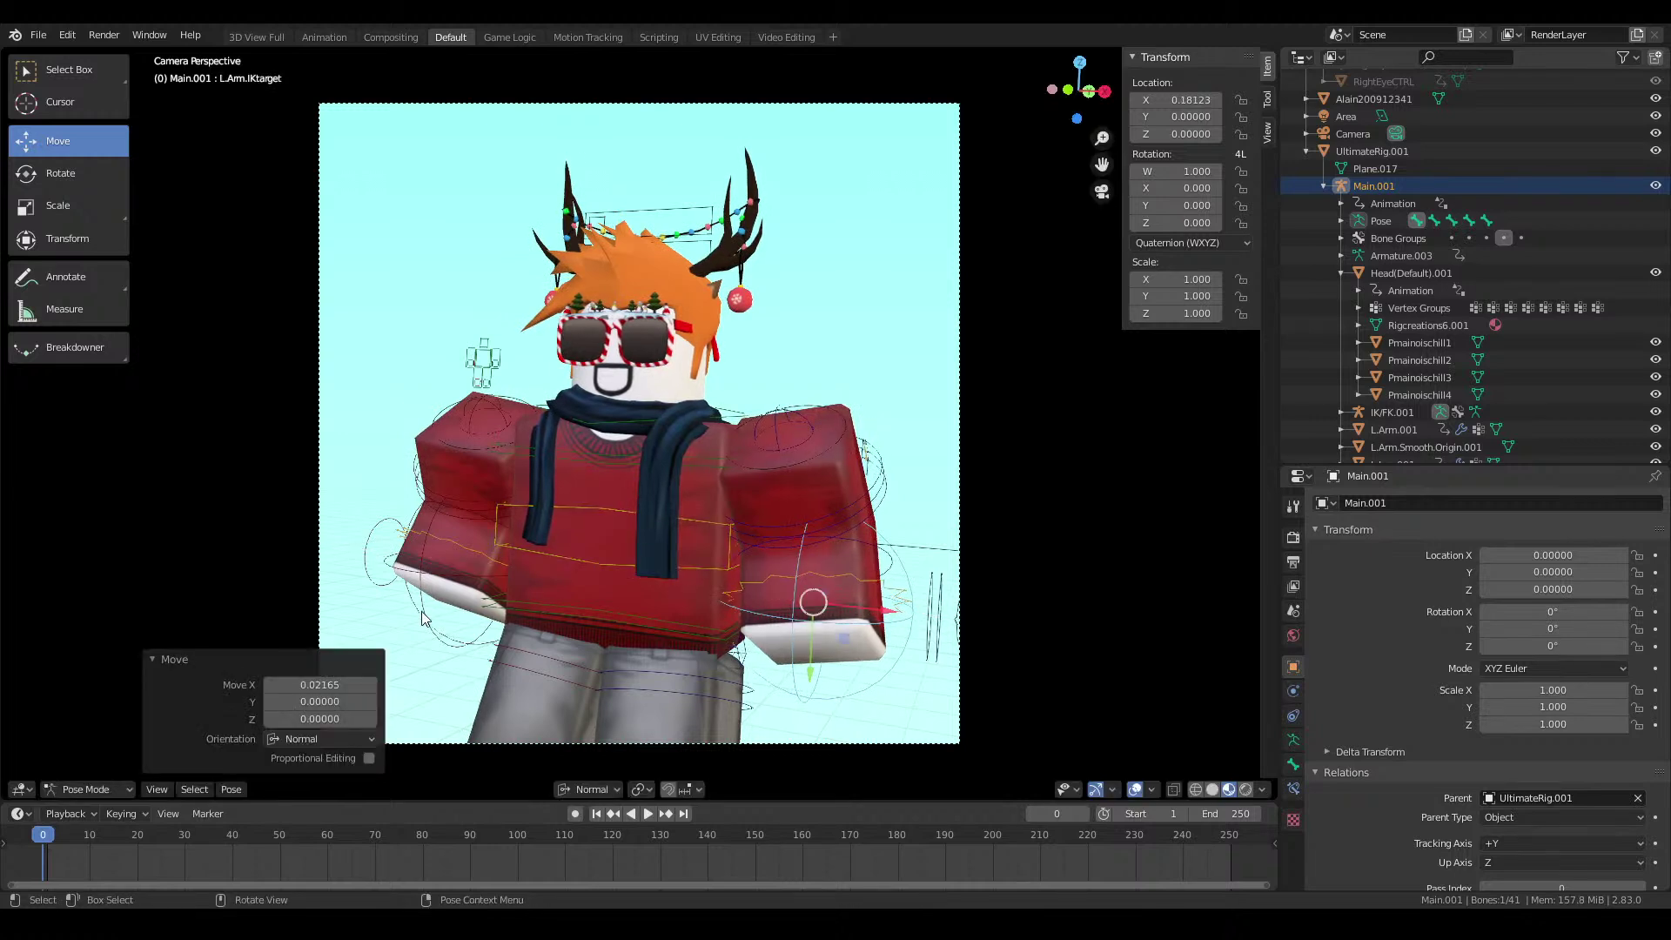
click(499, 612)
drag(537, 571, 522, 570)
Rotate the antlered avatar's left foot control about its Y axis by about 10.2°
key(KP_0)
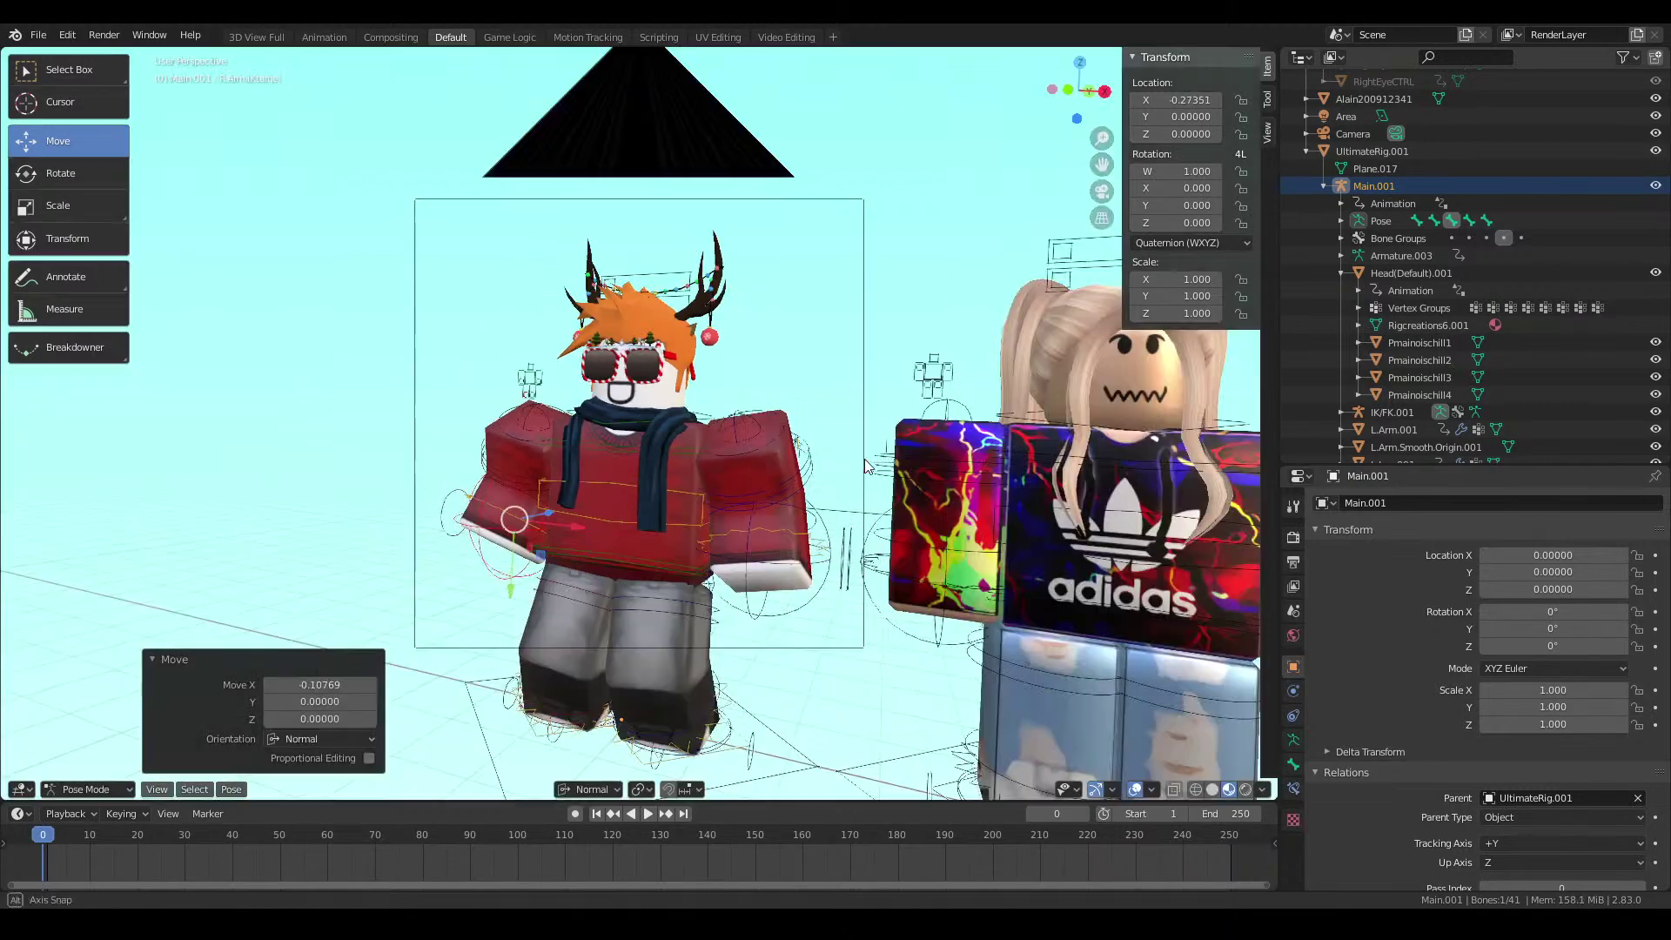
key(shift+grave)
key(w)
click(639, 429)
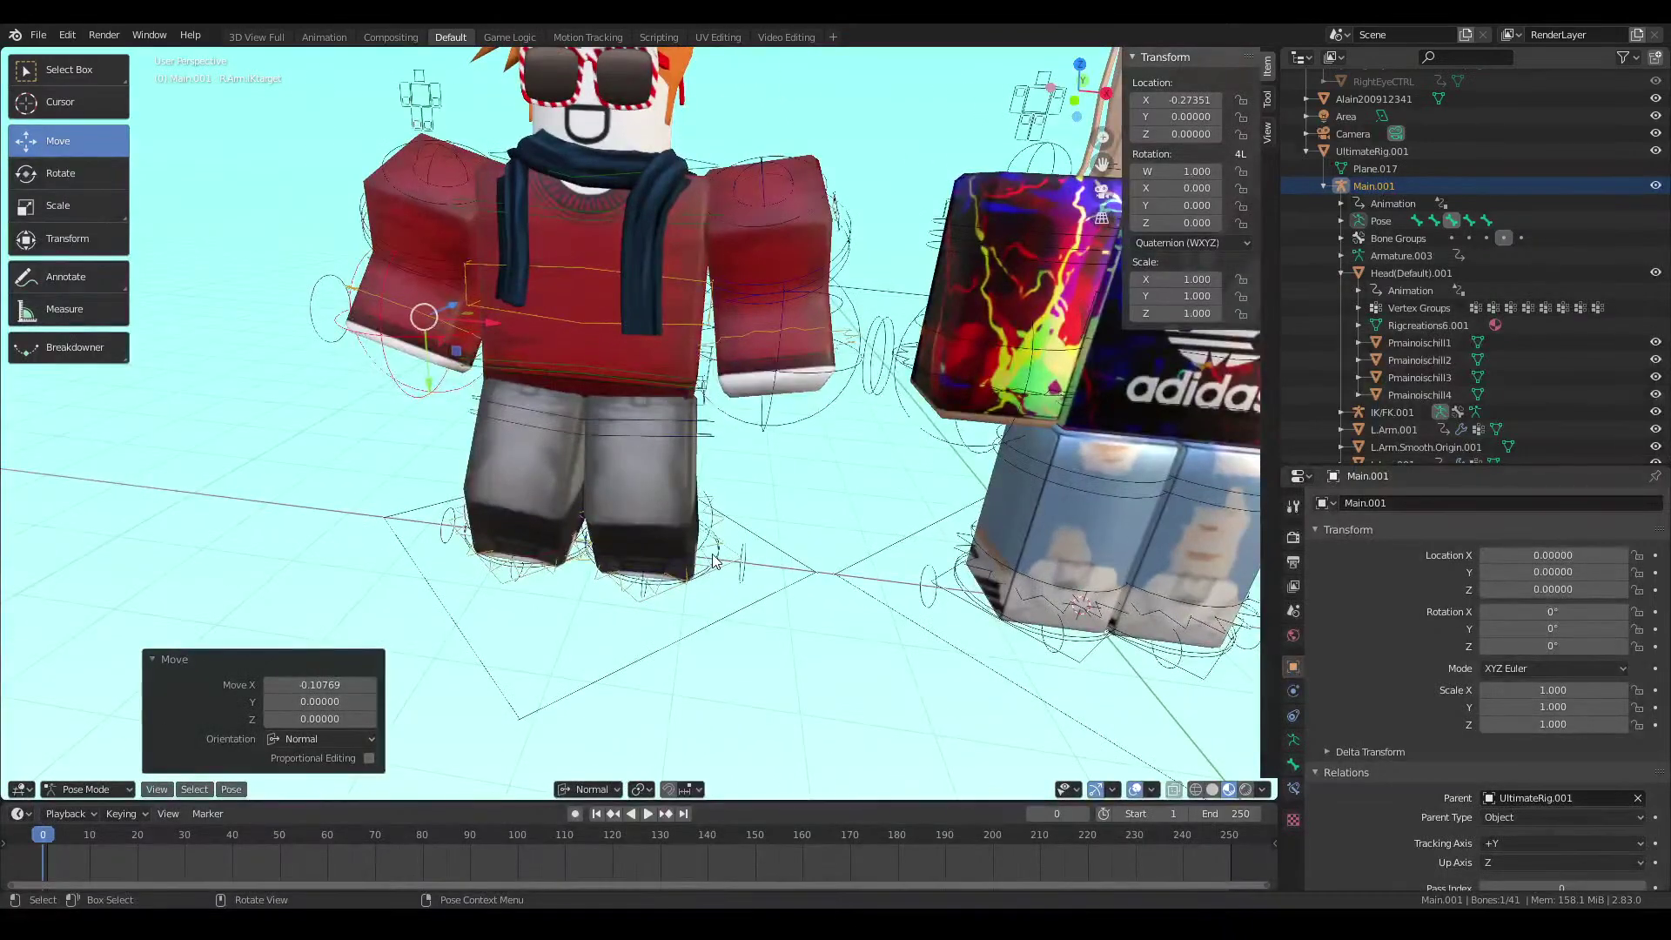
click(714, 559)
click(31, 174)
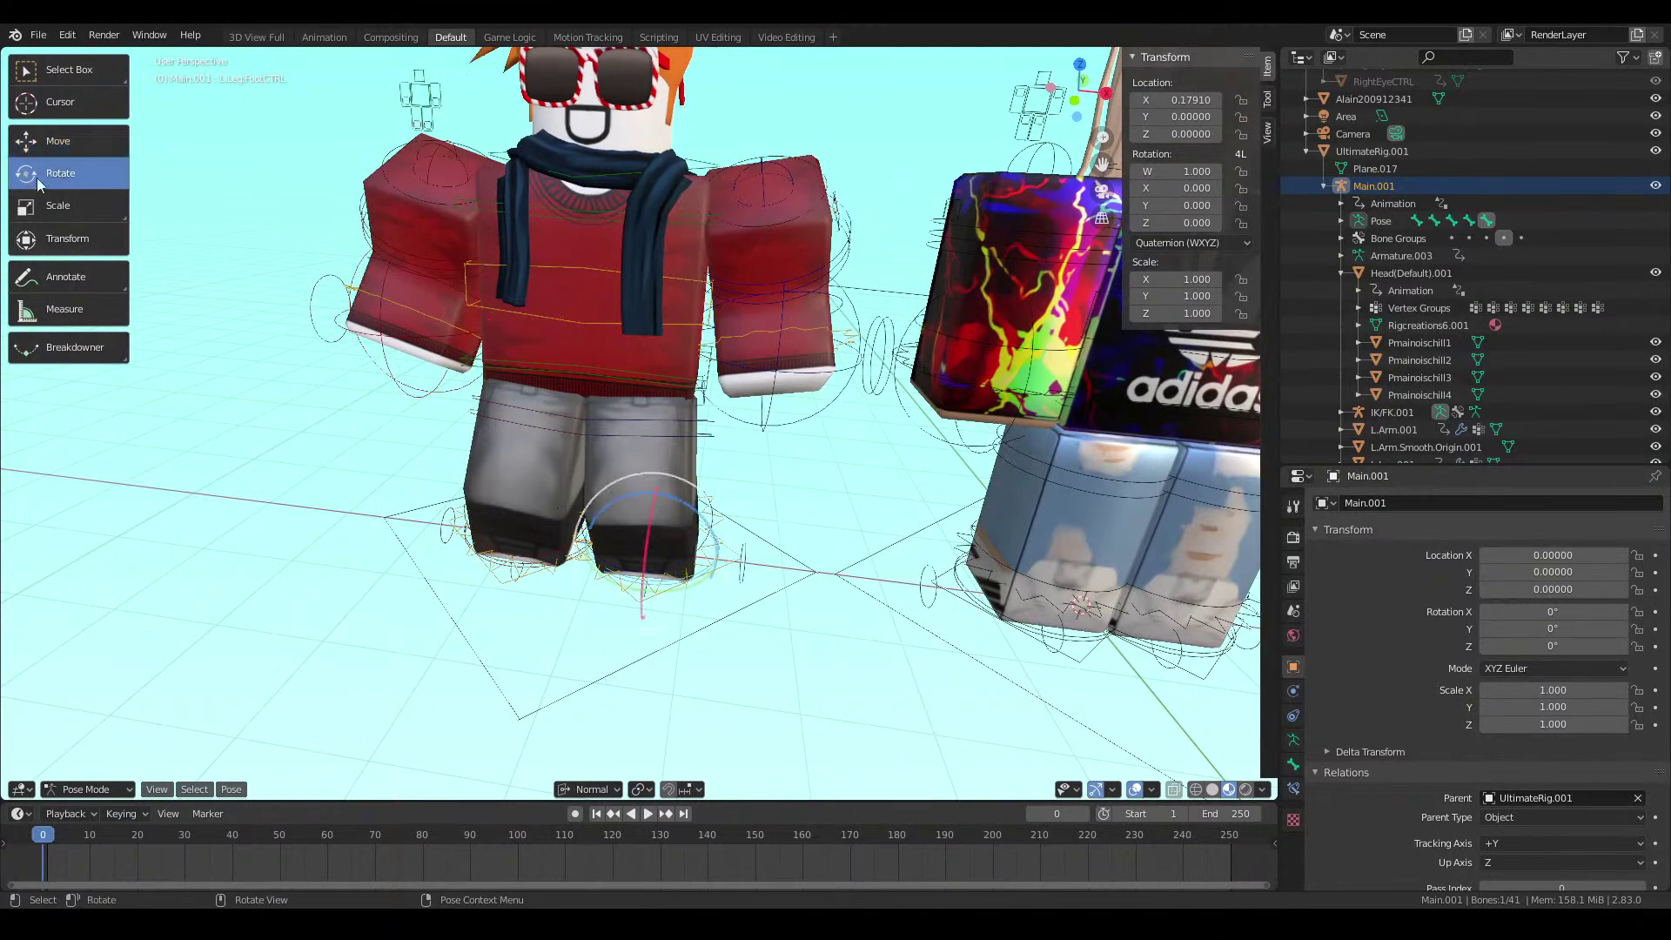
drag(651, 592, 642, 586)
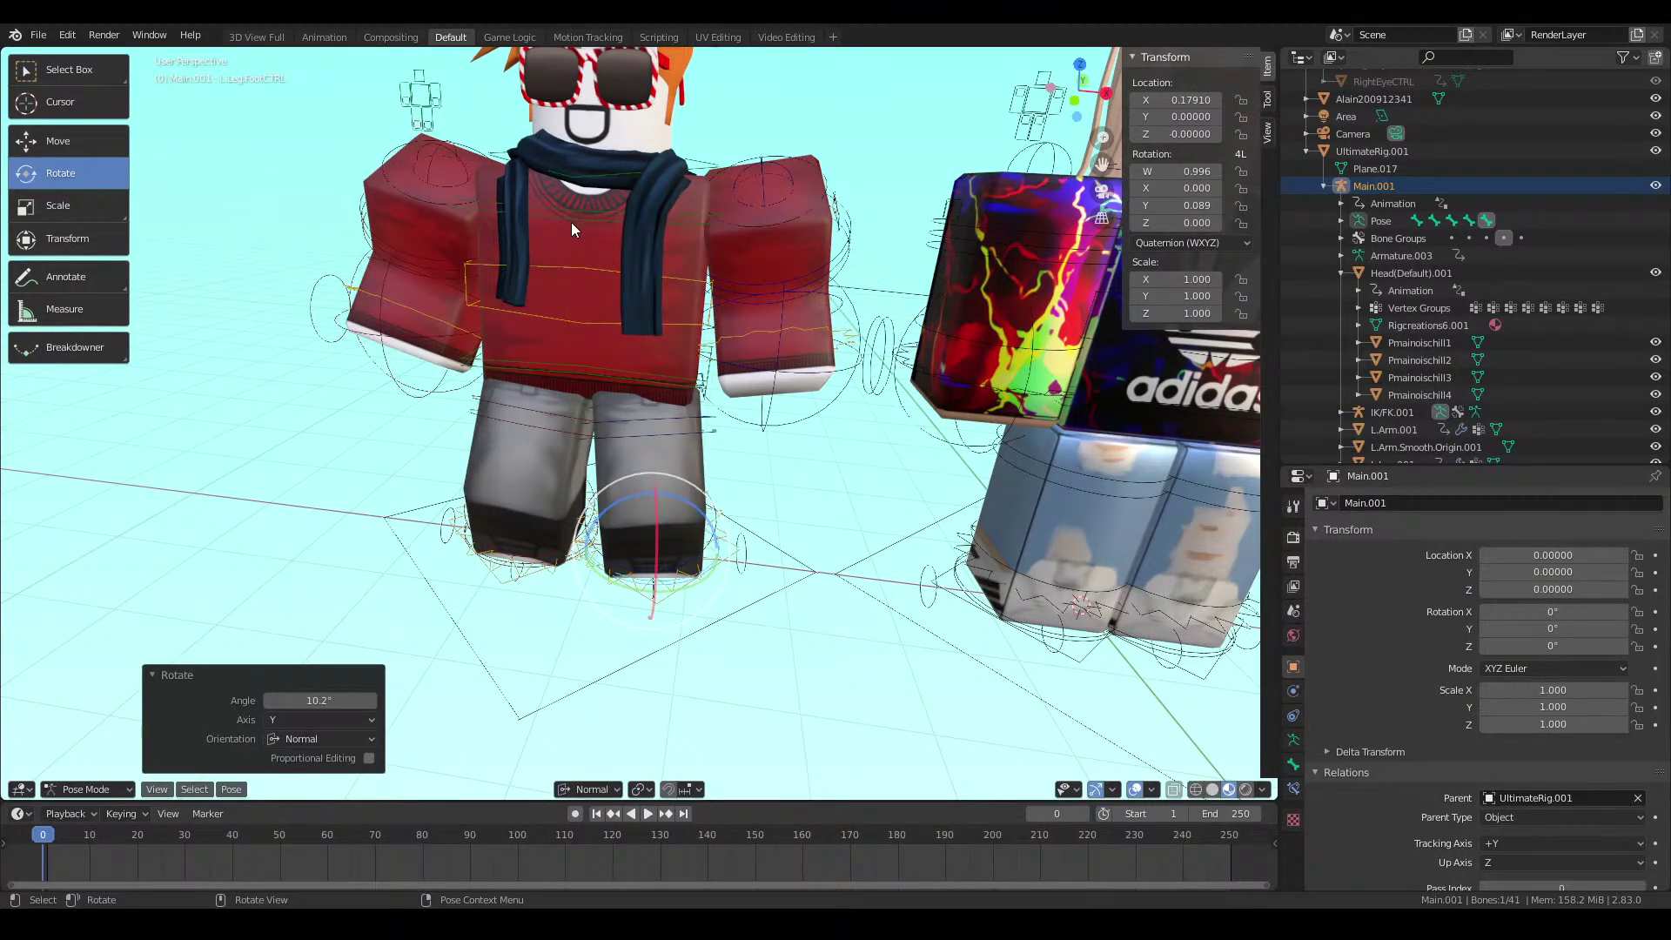
Tilt the antlered avatar's upper torso control about its X axis by about -4.58°
click(610, 215)
key(shift+grave)
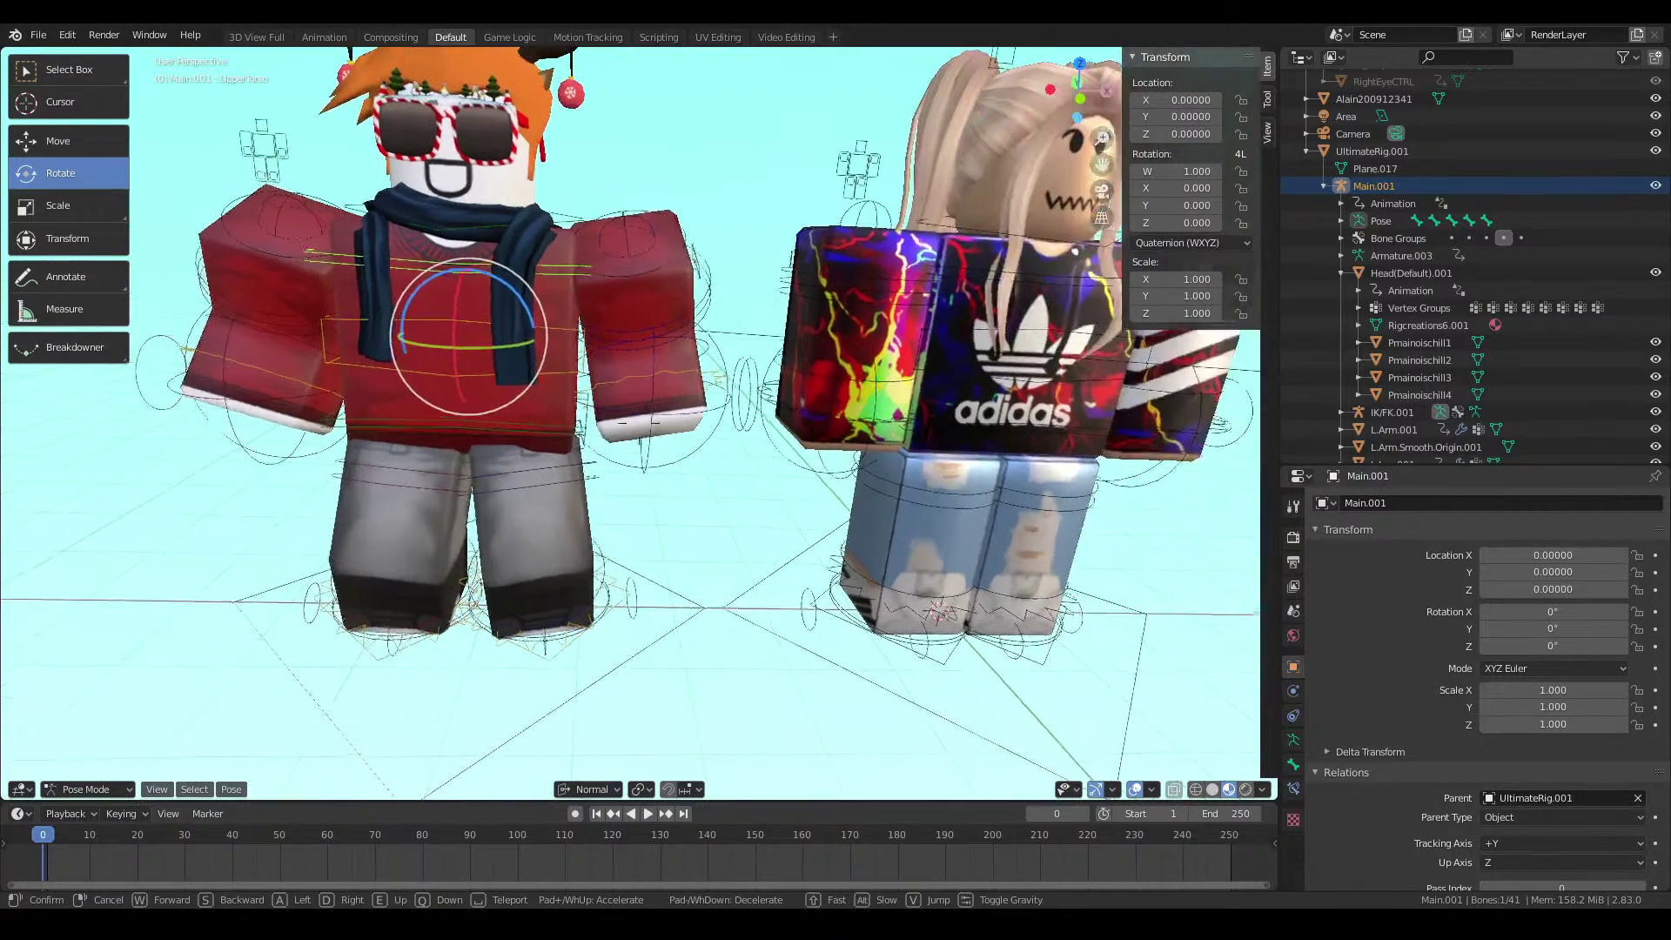
key(a)
click(630, 423)
drag(557, 383, 556, 372)
Raise the antlered avatar's torso control along Z by about 0.115 and view the pose through the camera
click(57, 140)
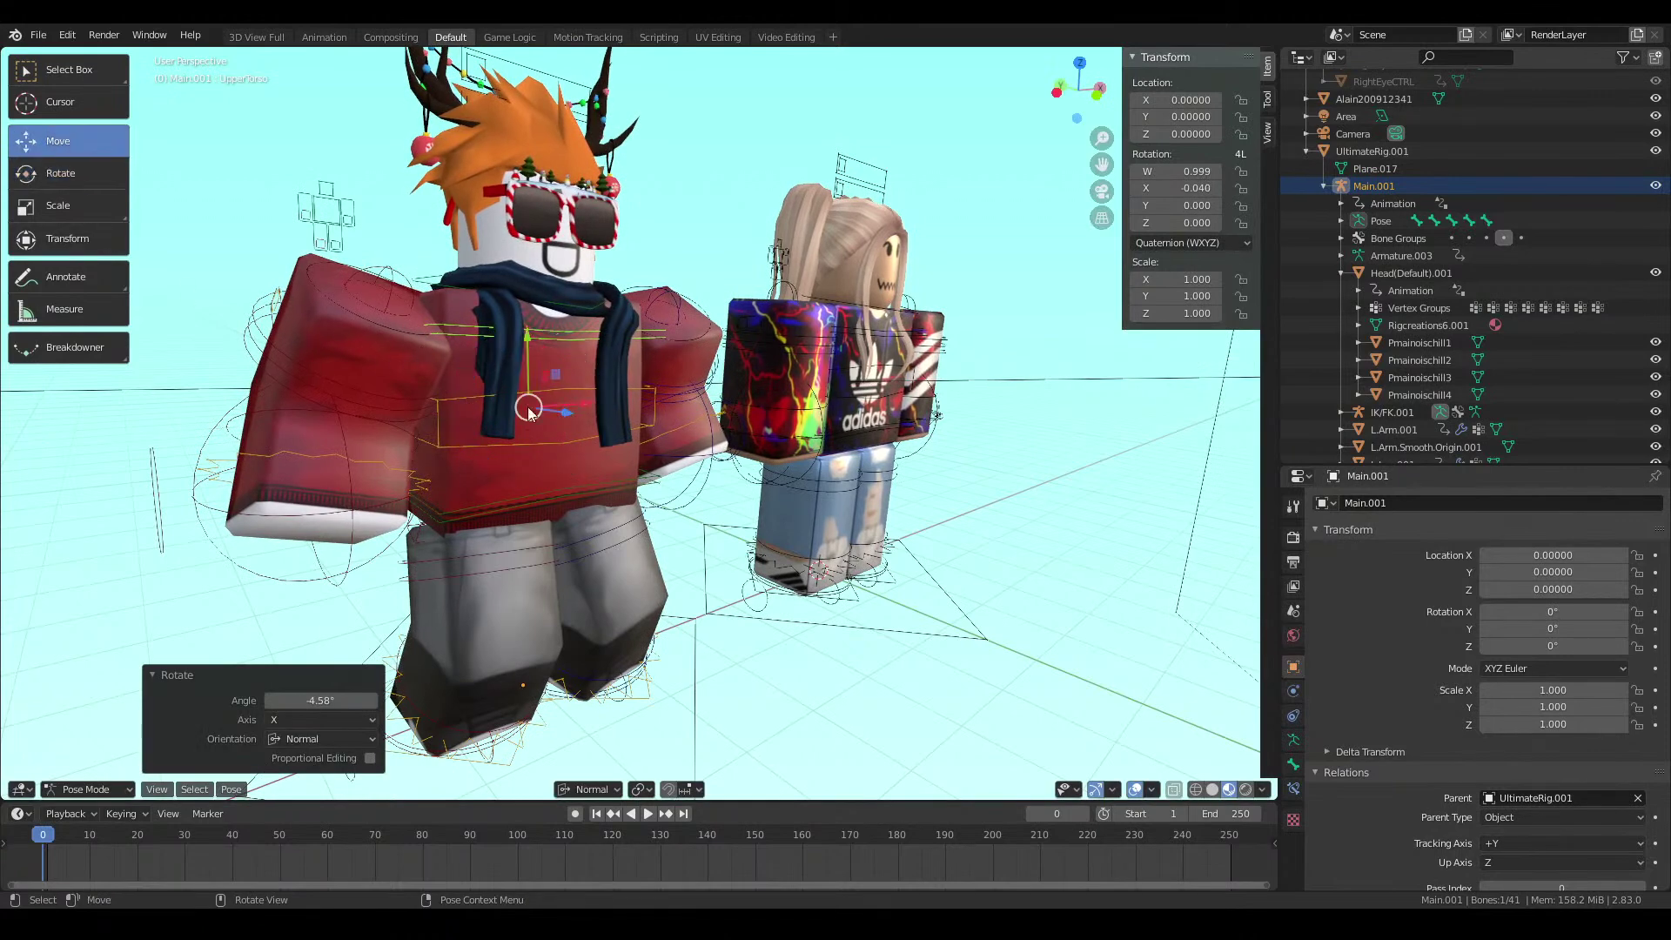
click(473, 393)
drag(525, 333, 531, 316)
key(KP_0)
Reposition the camera in walk navigation so the antlered avatar sits slightly lower in the frame, and check the framing
key(shift+grave)
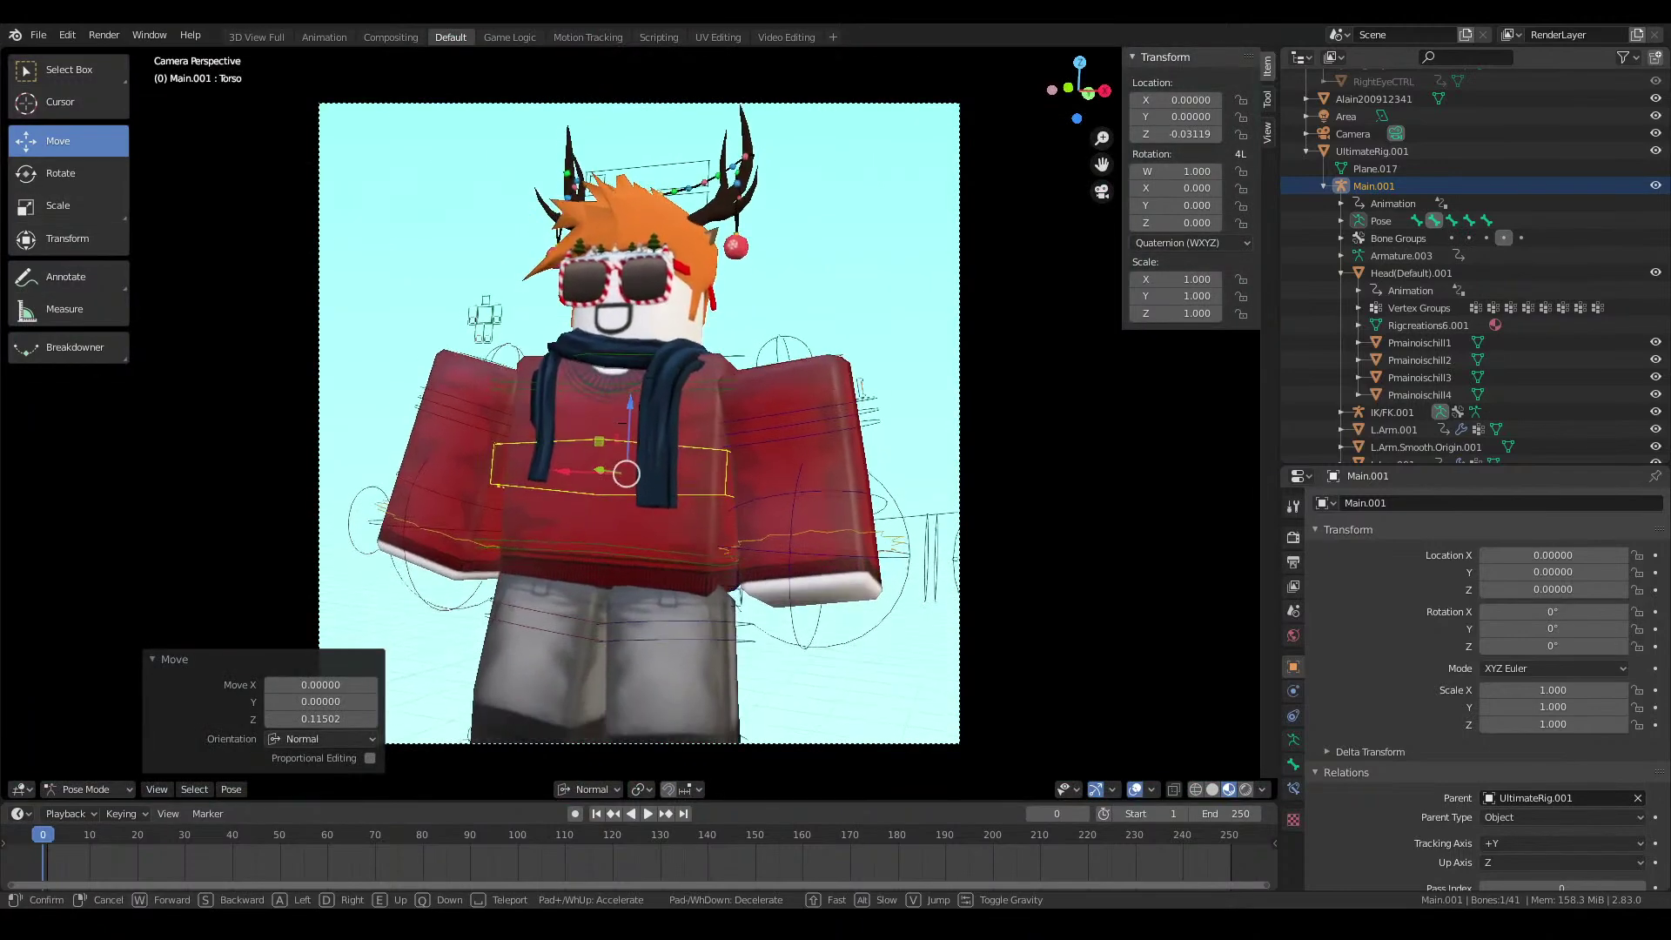
key(w)
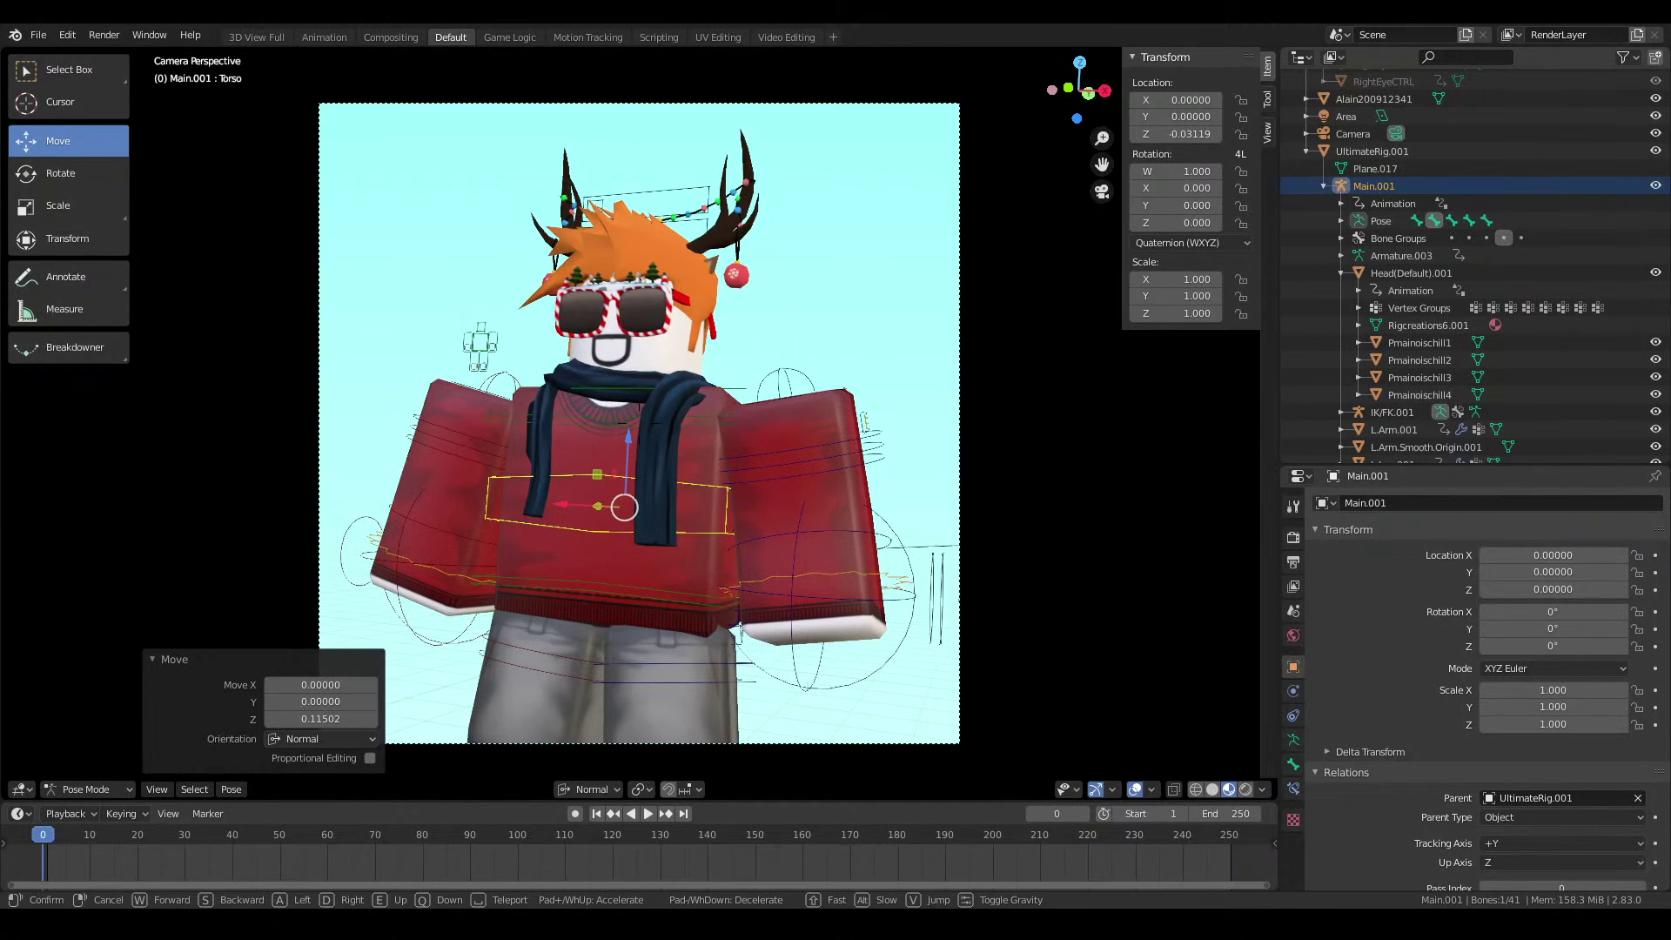
key(q)
key(e)
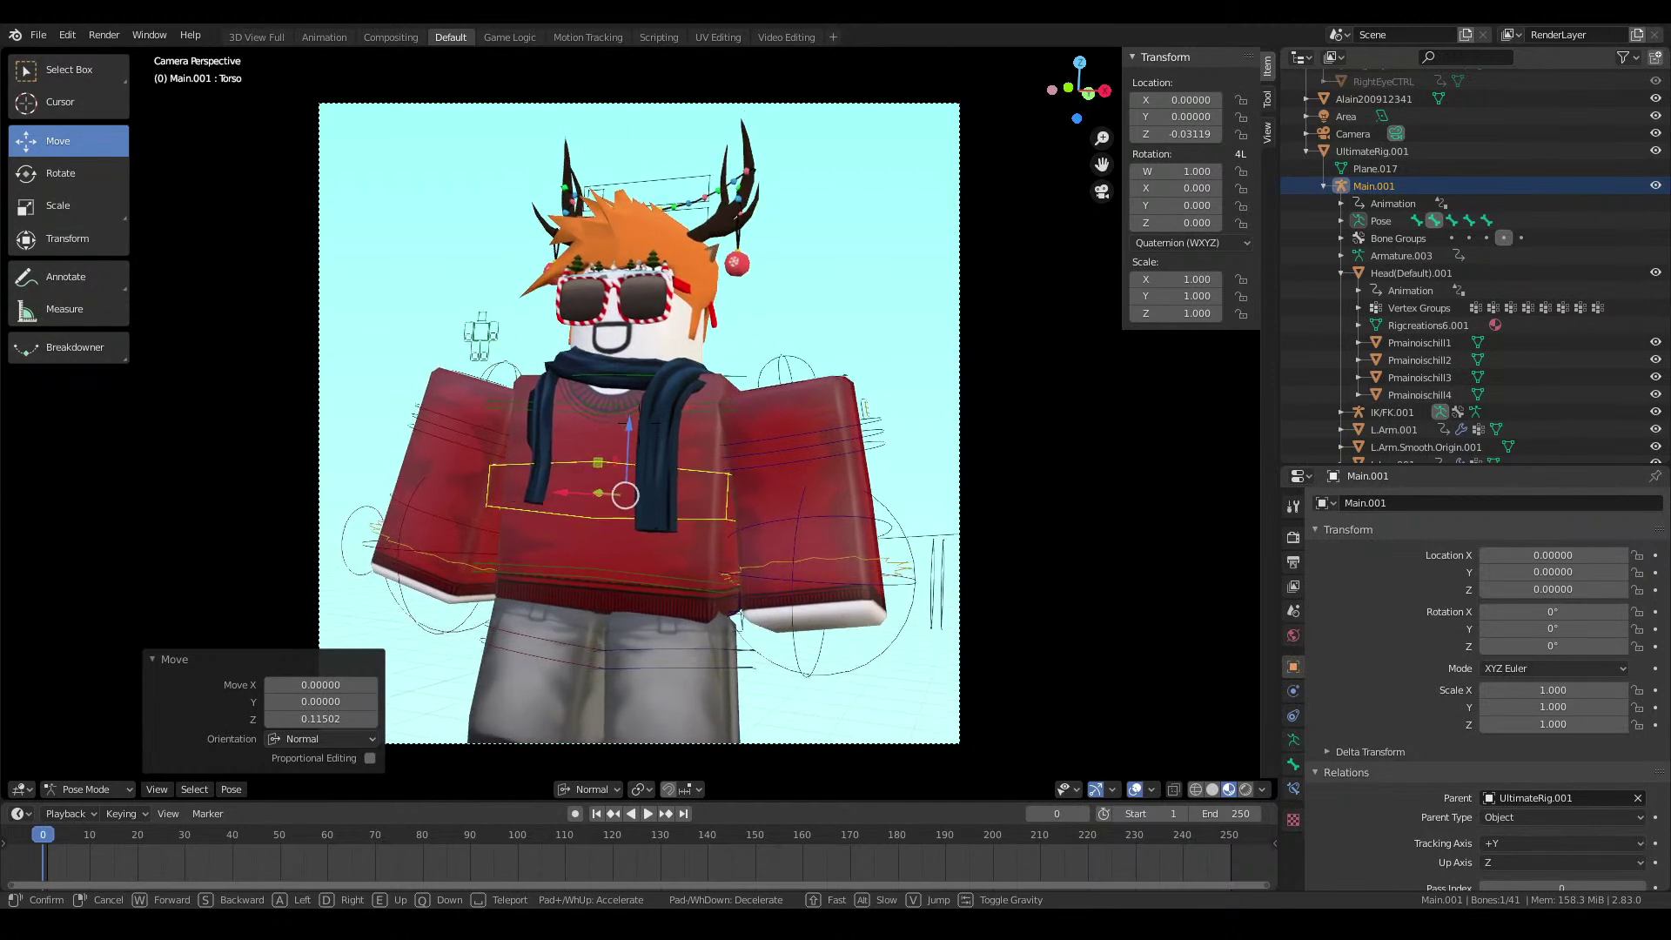
click(639, 423)
middle_click(642, 423)
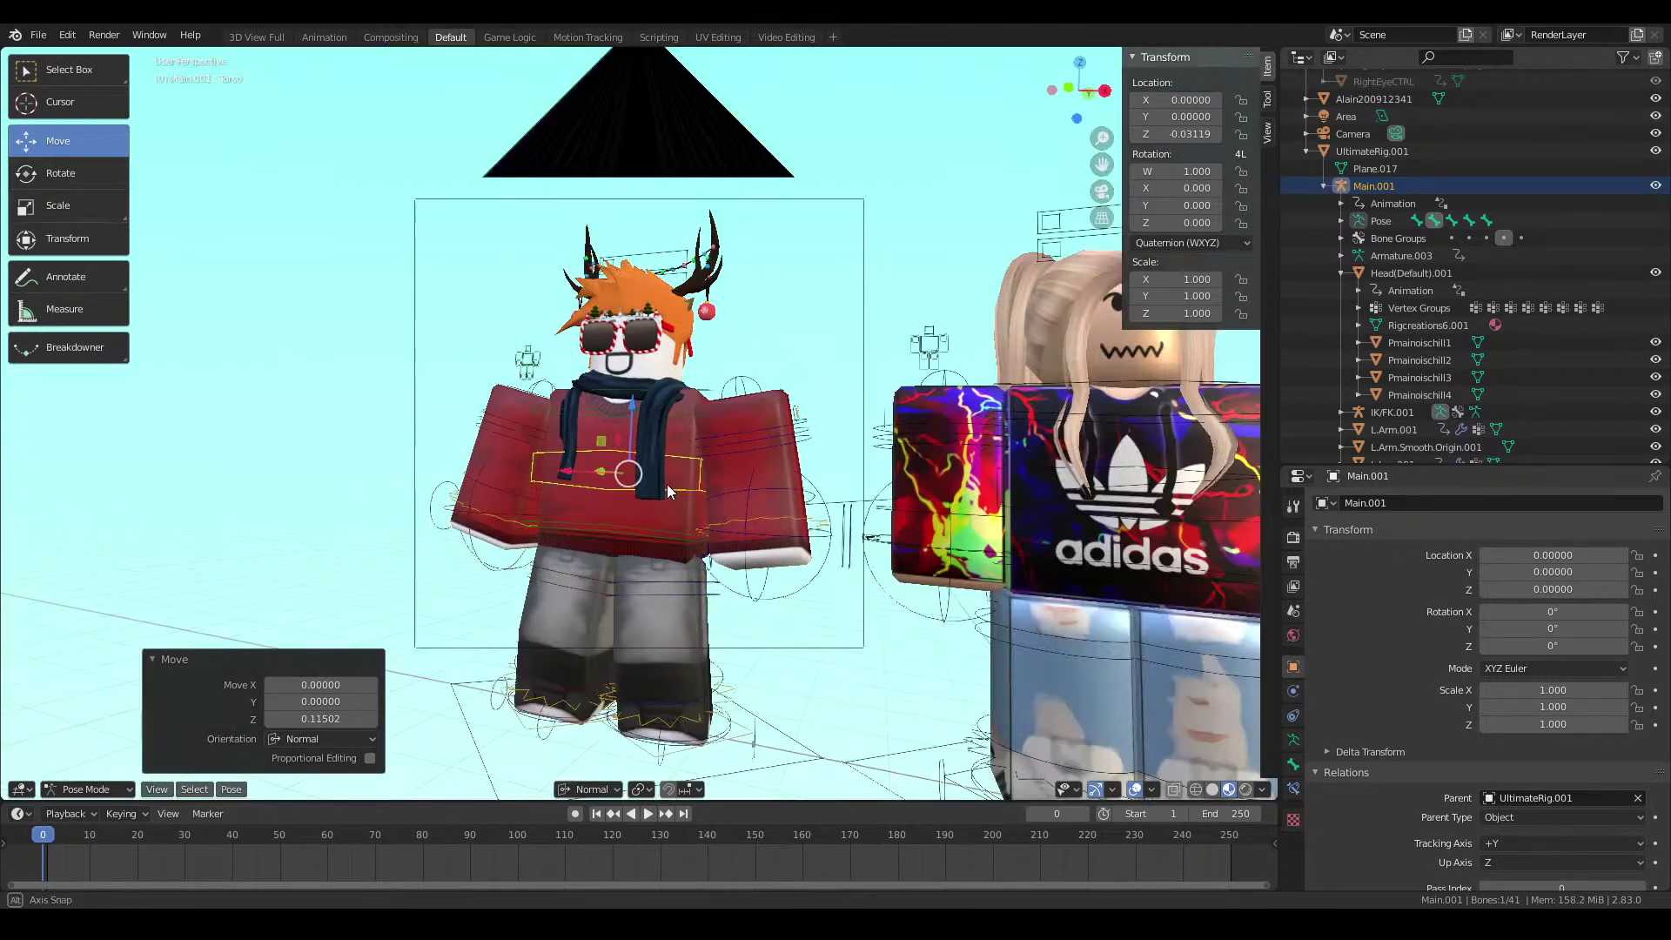
key(KP_0)
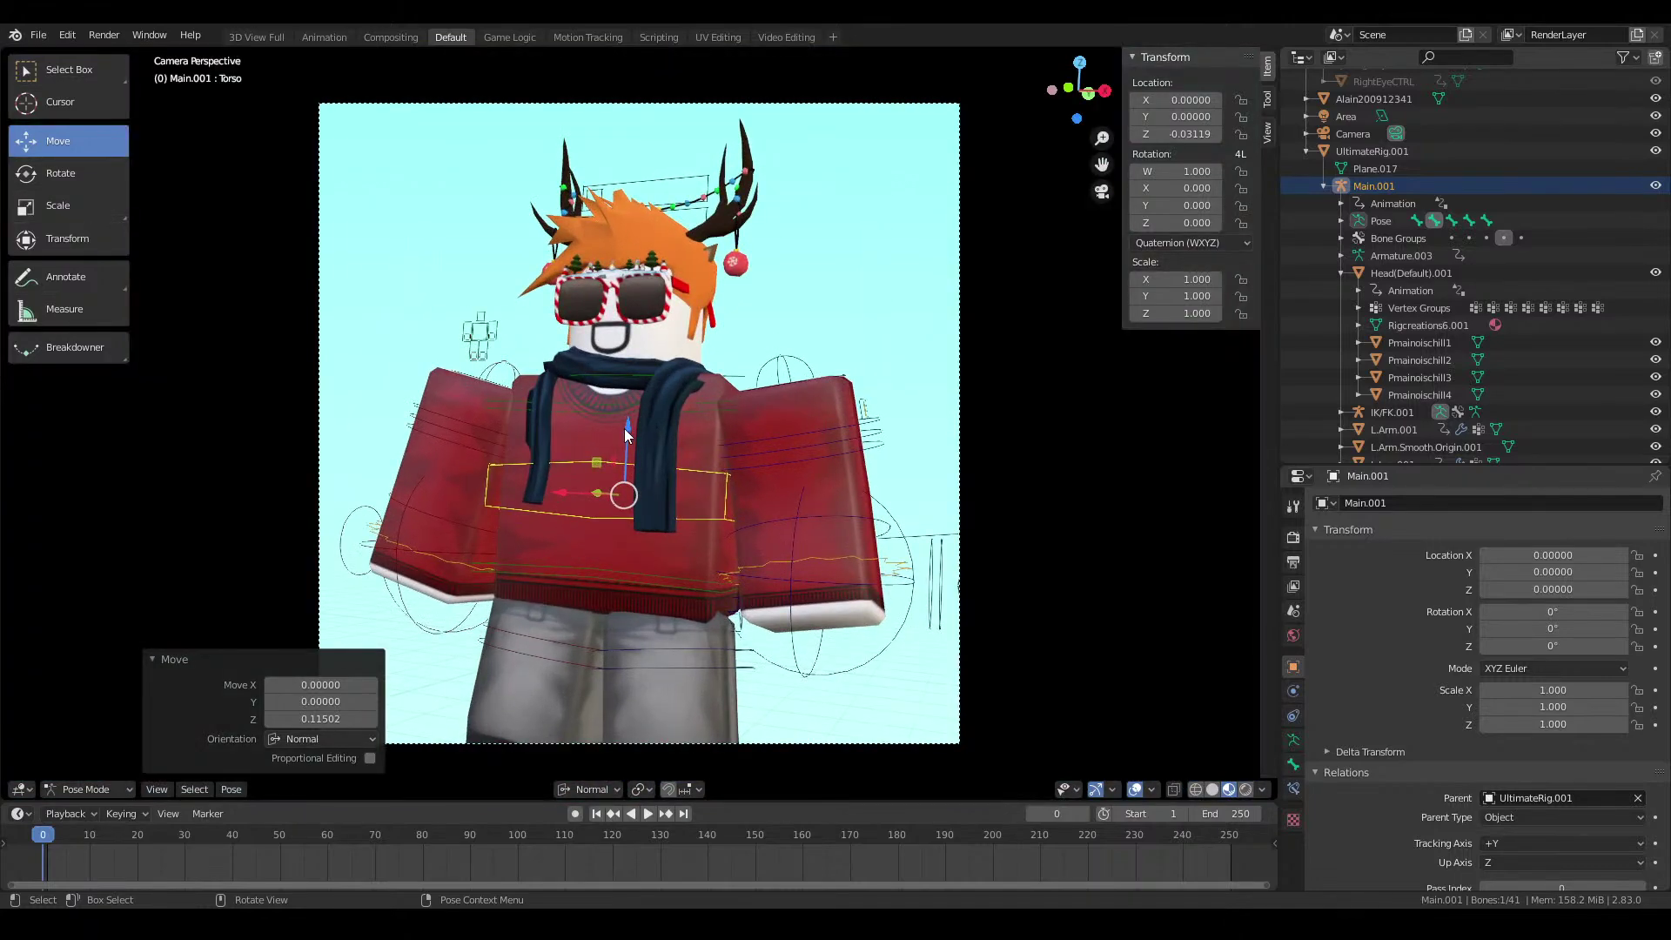
Lower the antlered avatar's torso control along Z by about 0.07
key(g)
click(739, 388)
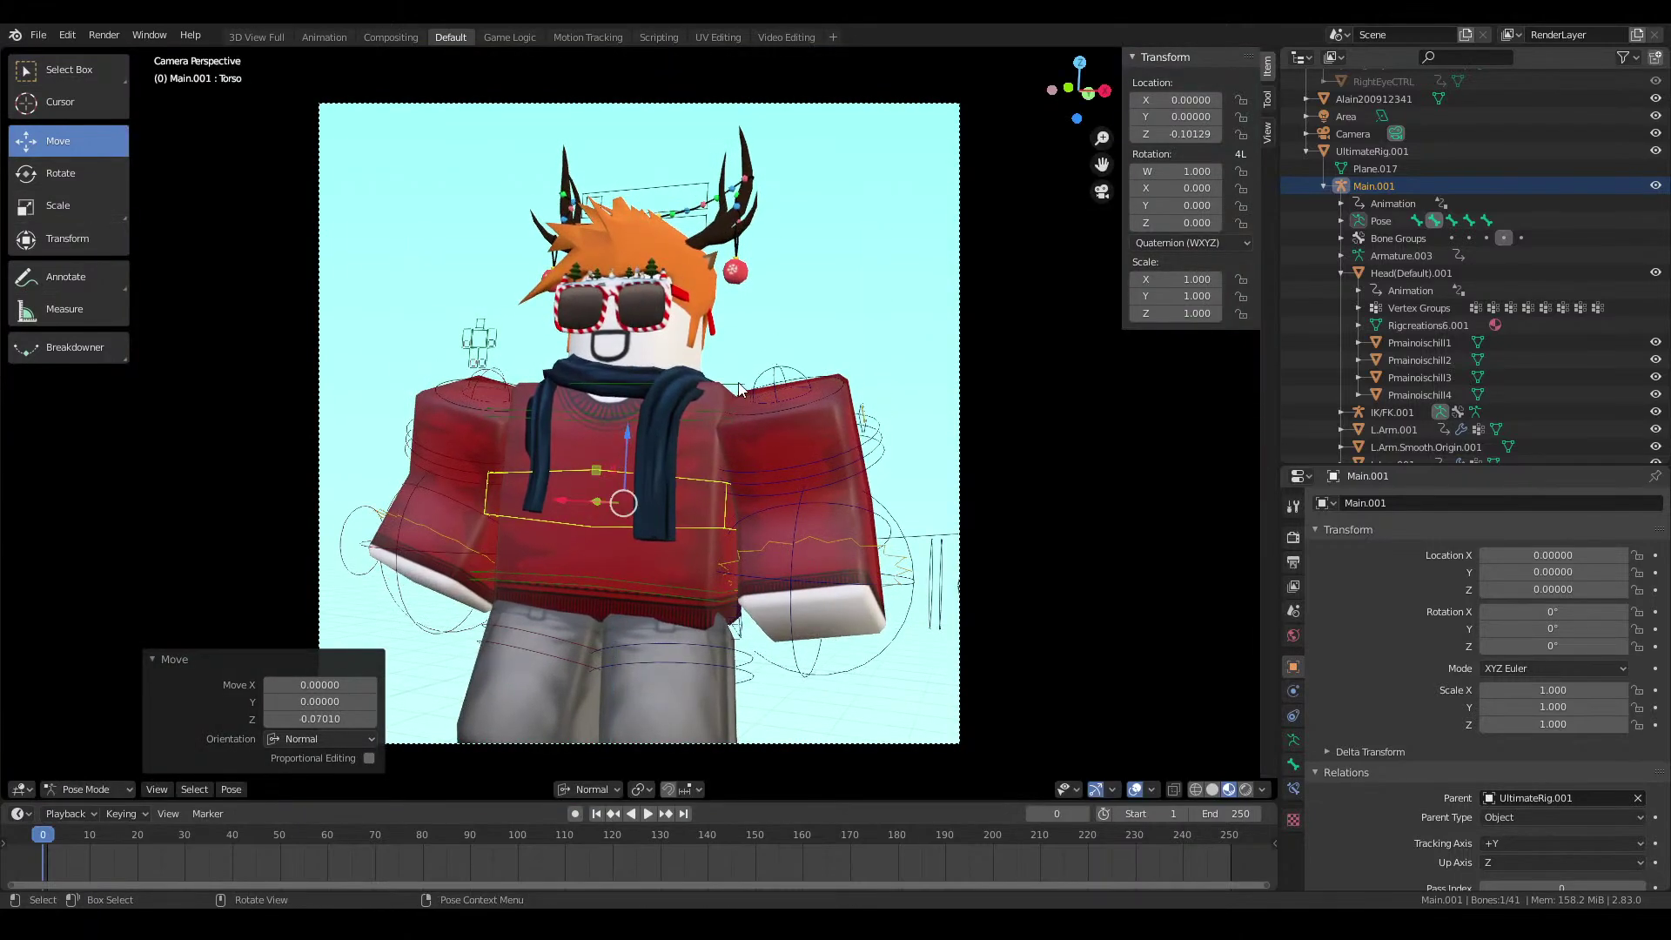
key(ctrl+z)
Turn the antlered avatar's head control mainly about its Y axis and tilt it about X by about 3.27°
key(shift+grave)
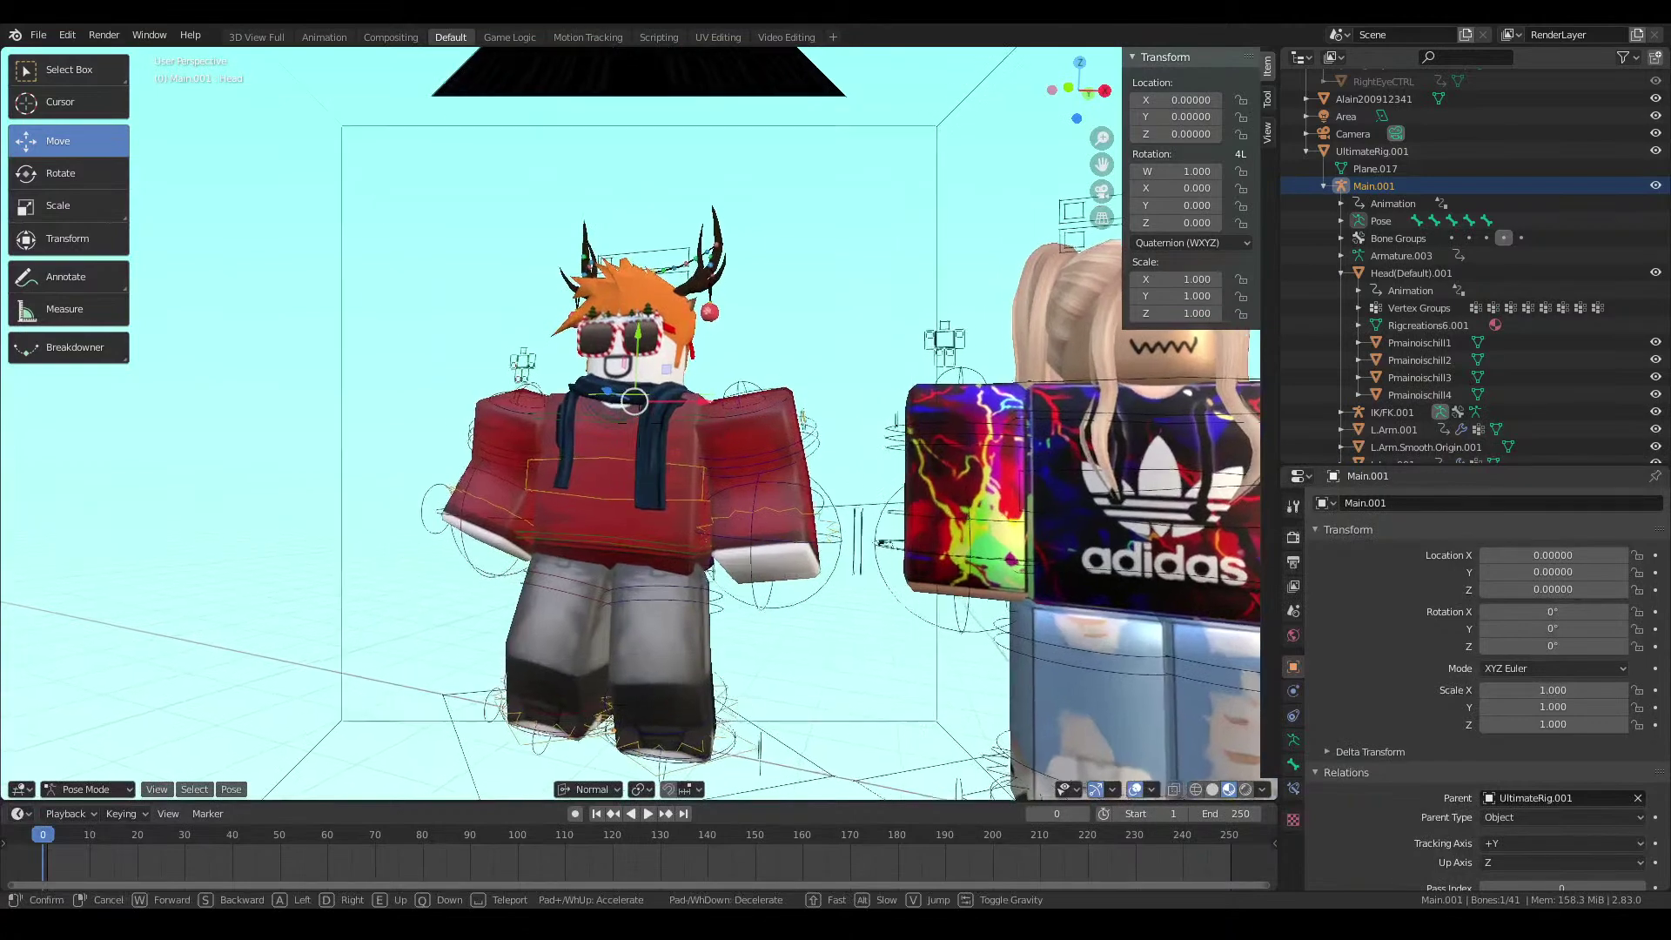
key(s)
click(640, 427)
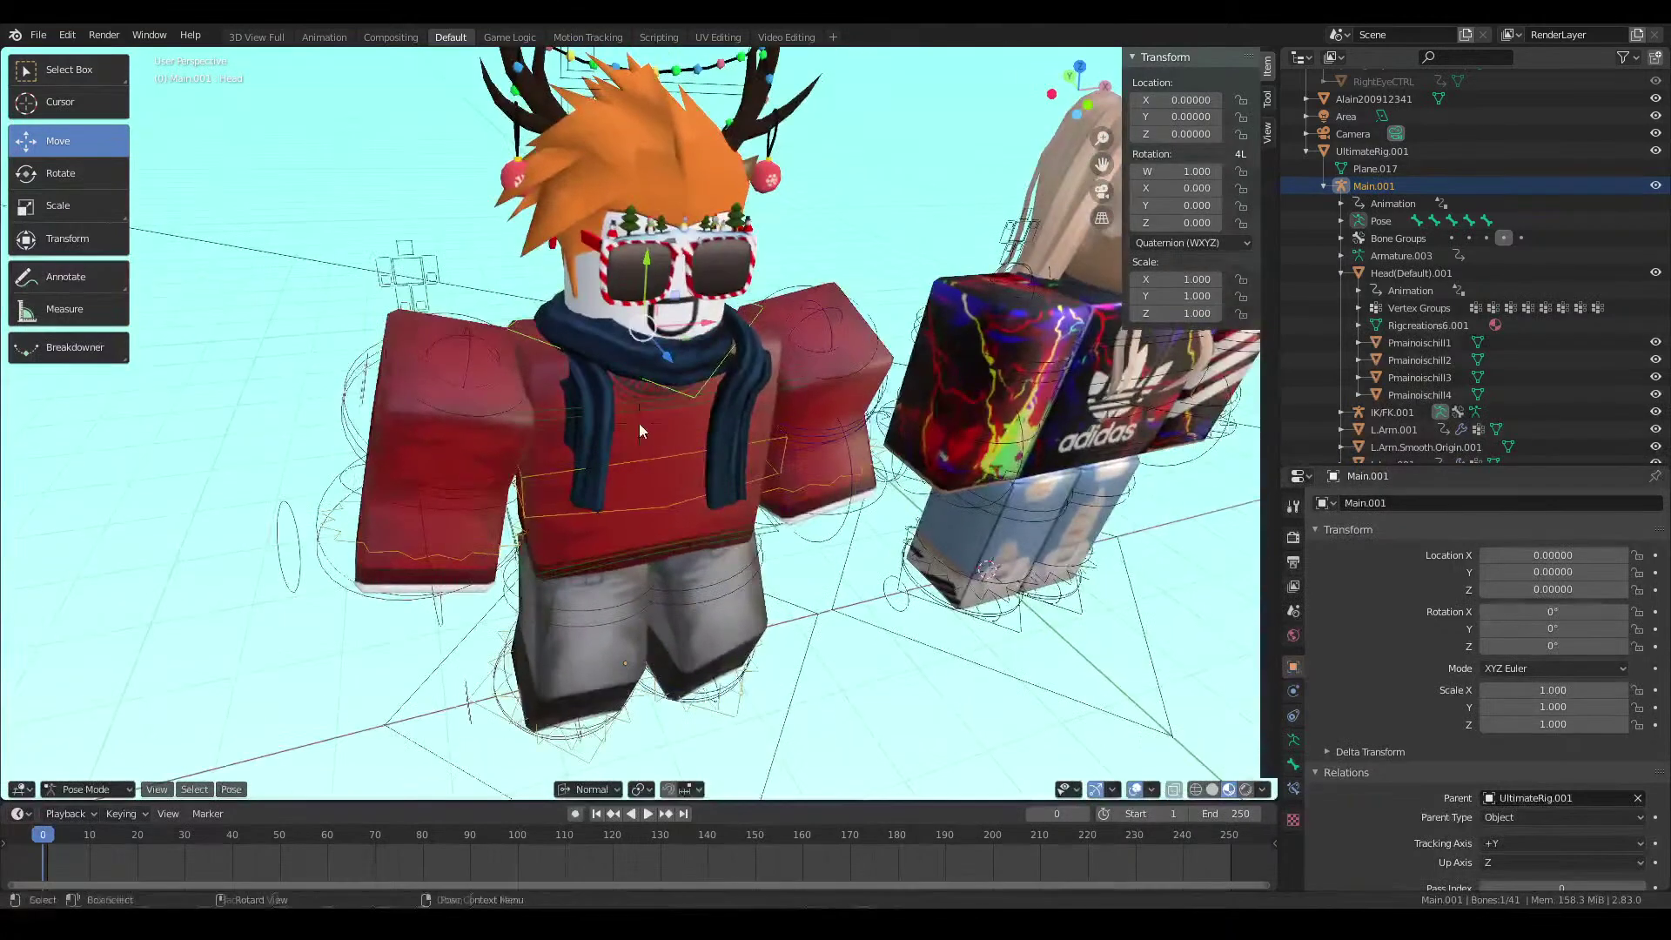
click(19, 179)
drag(635, 352, 700, 331)
key(KP_0)
key(KP_0)
key(KP_0)
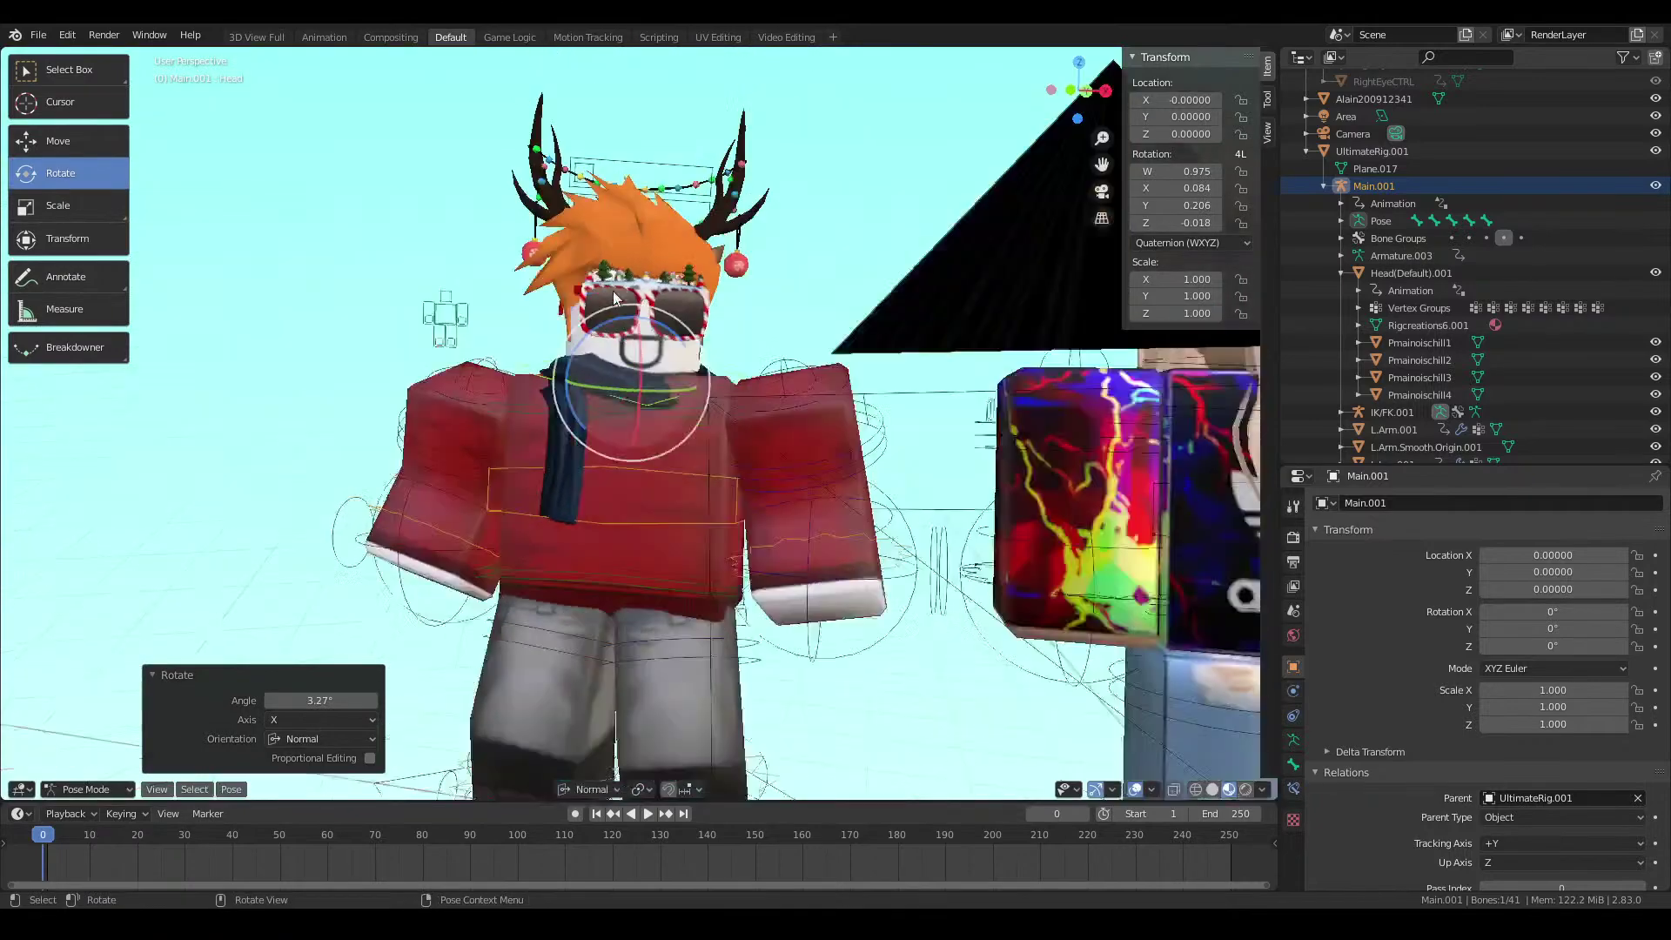
Rotate the antlered avatar's head control about Z by about 4.66° in the camera view and save the file
key(KP_0)
drag(585, 343, 585, 345)
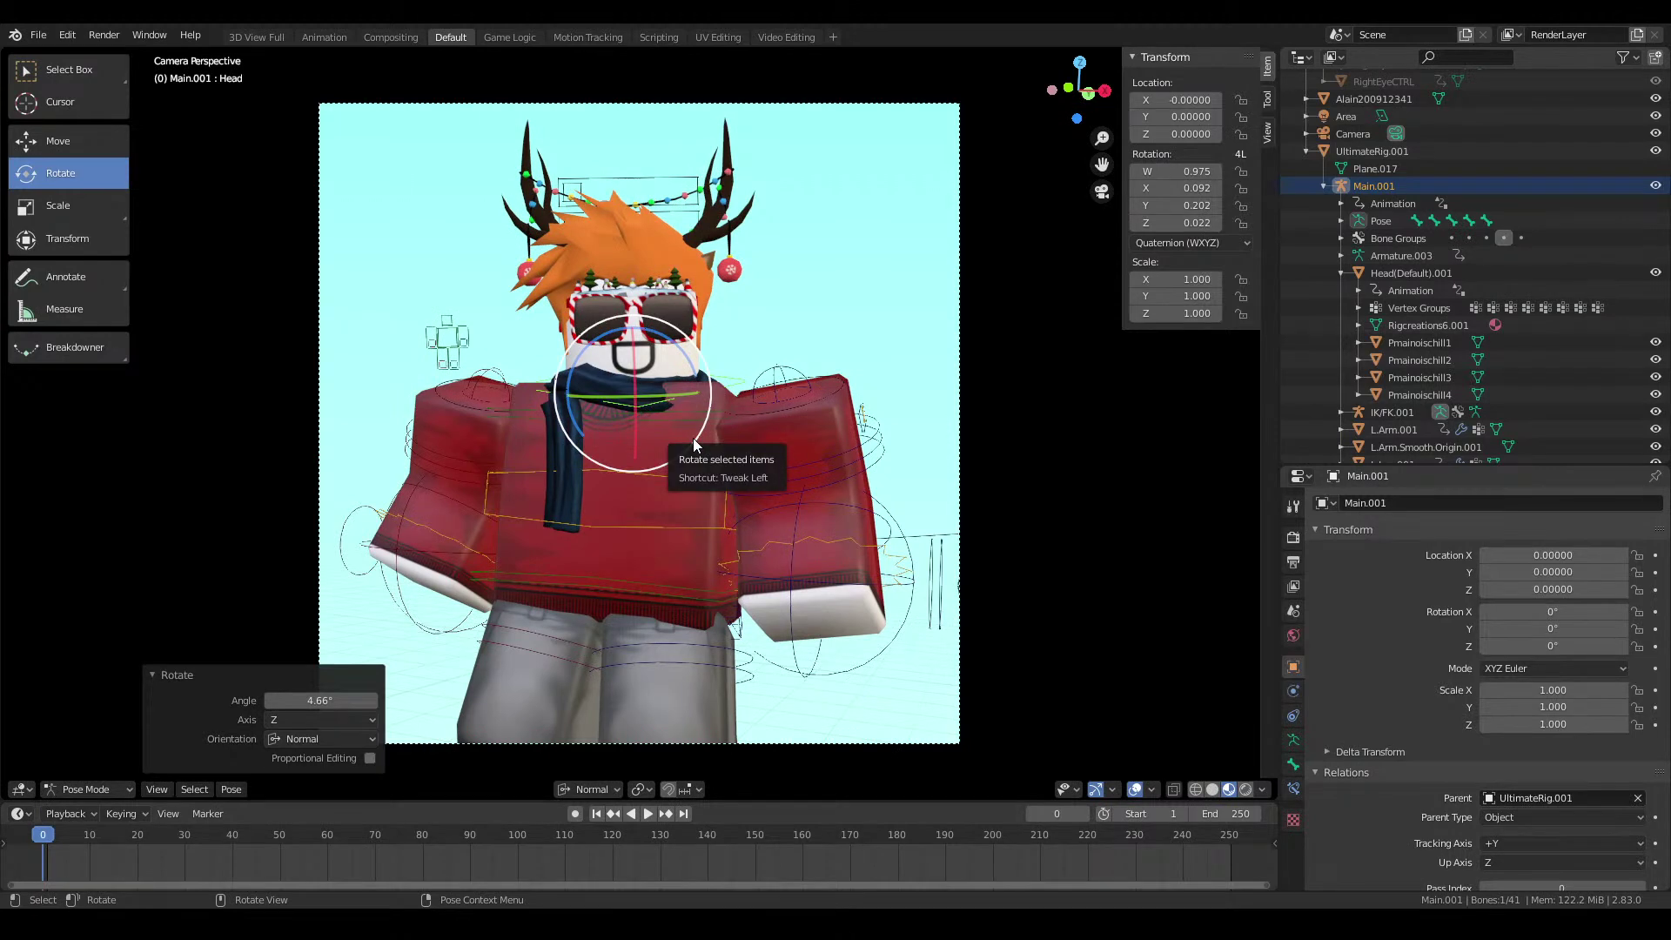
key(ctrl+s)
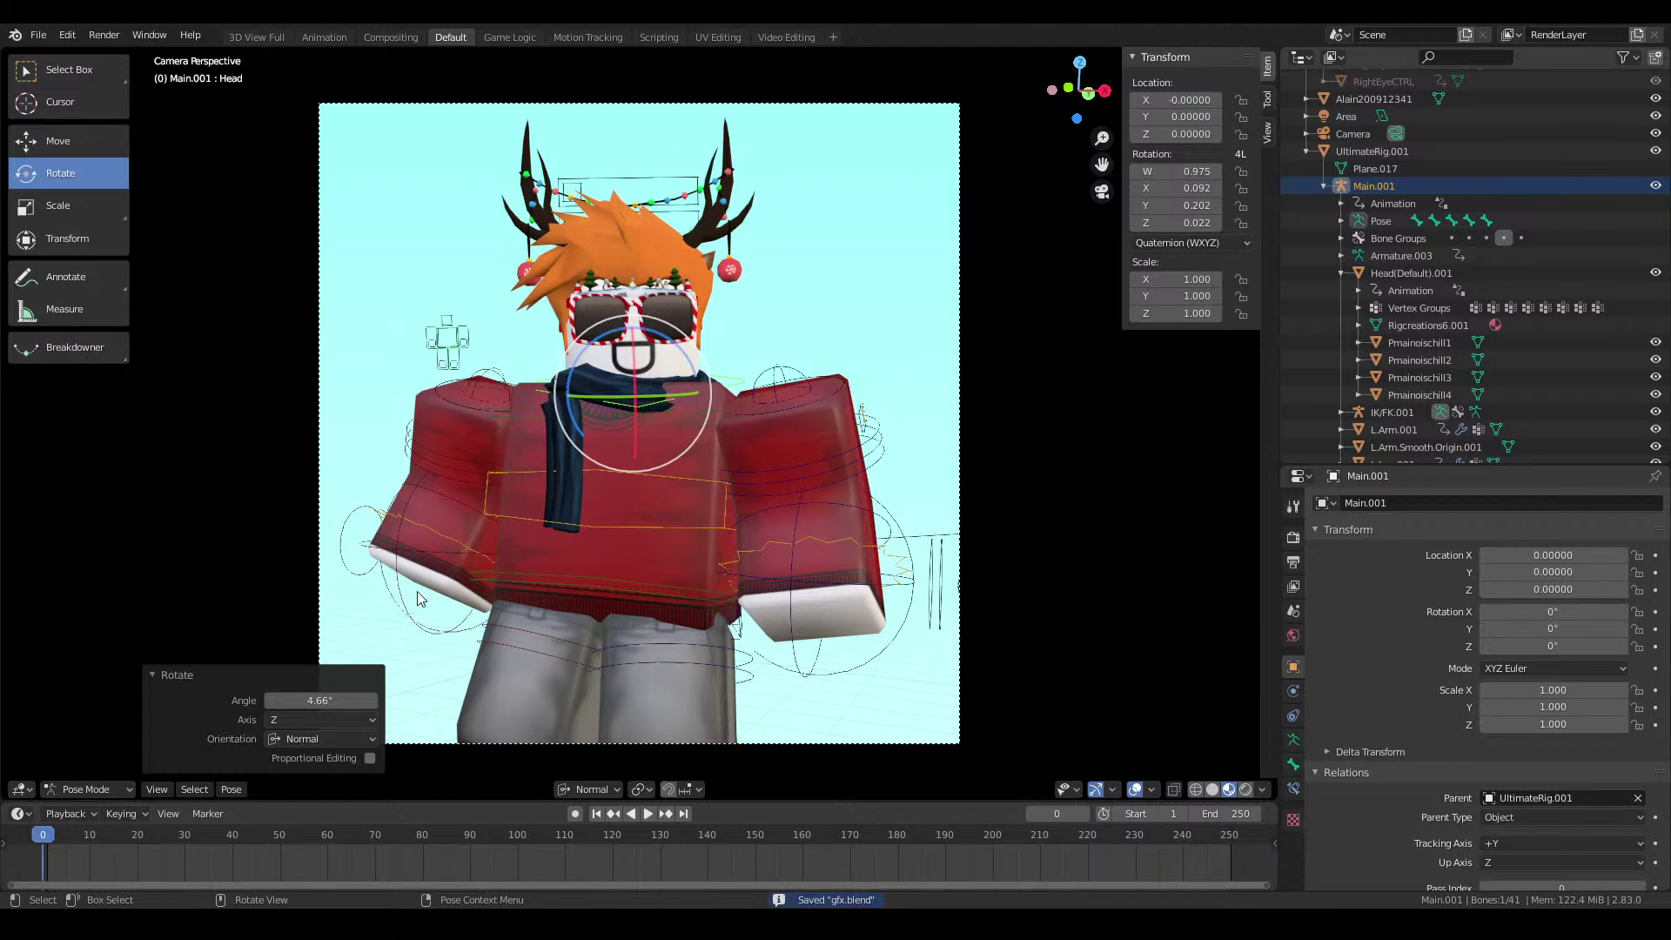
Shift the antlered avatar's right arm IK target by about -0.019 and the left arm IK target by about 0.021 along X
click(77, 142)
click(447, 548)
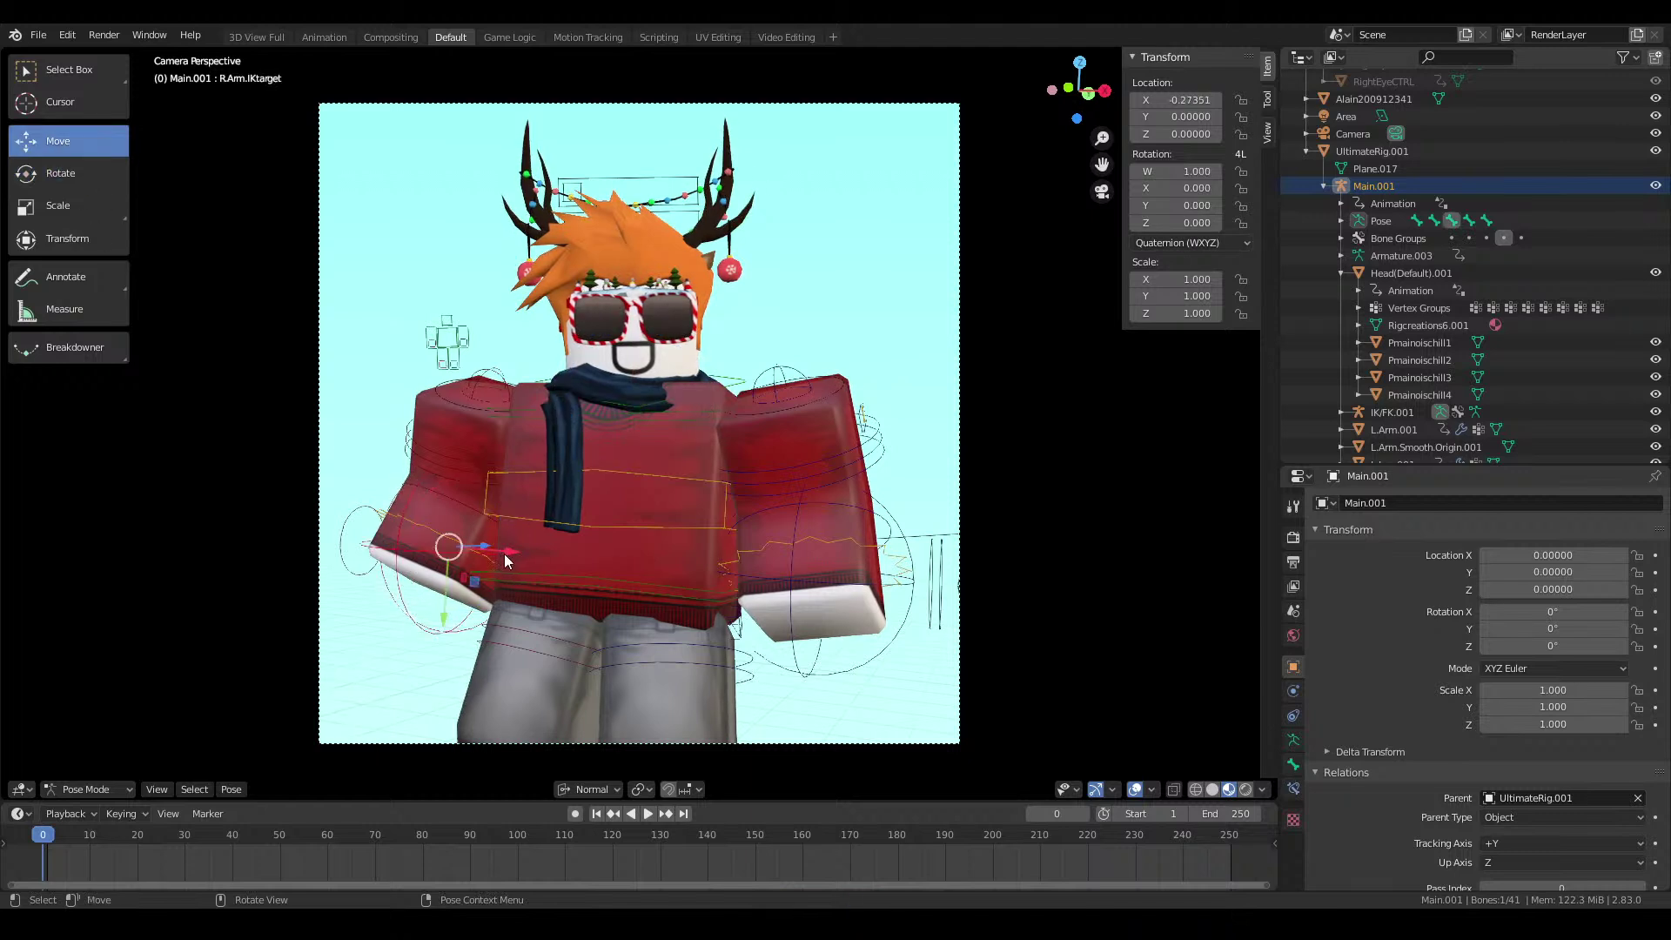
drag(448, 549, 499, 554)
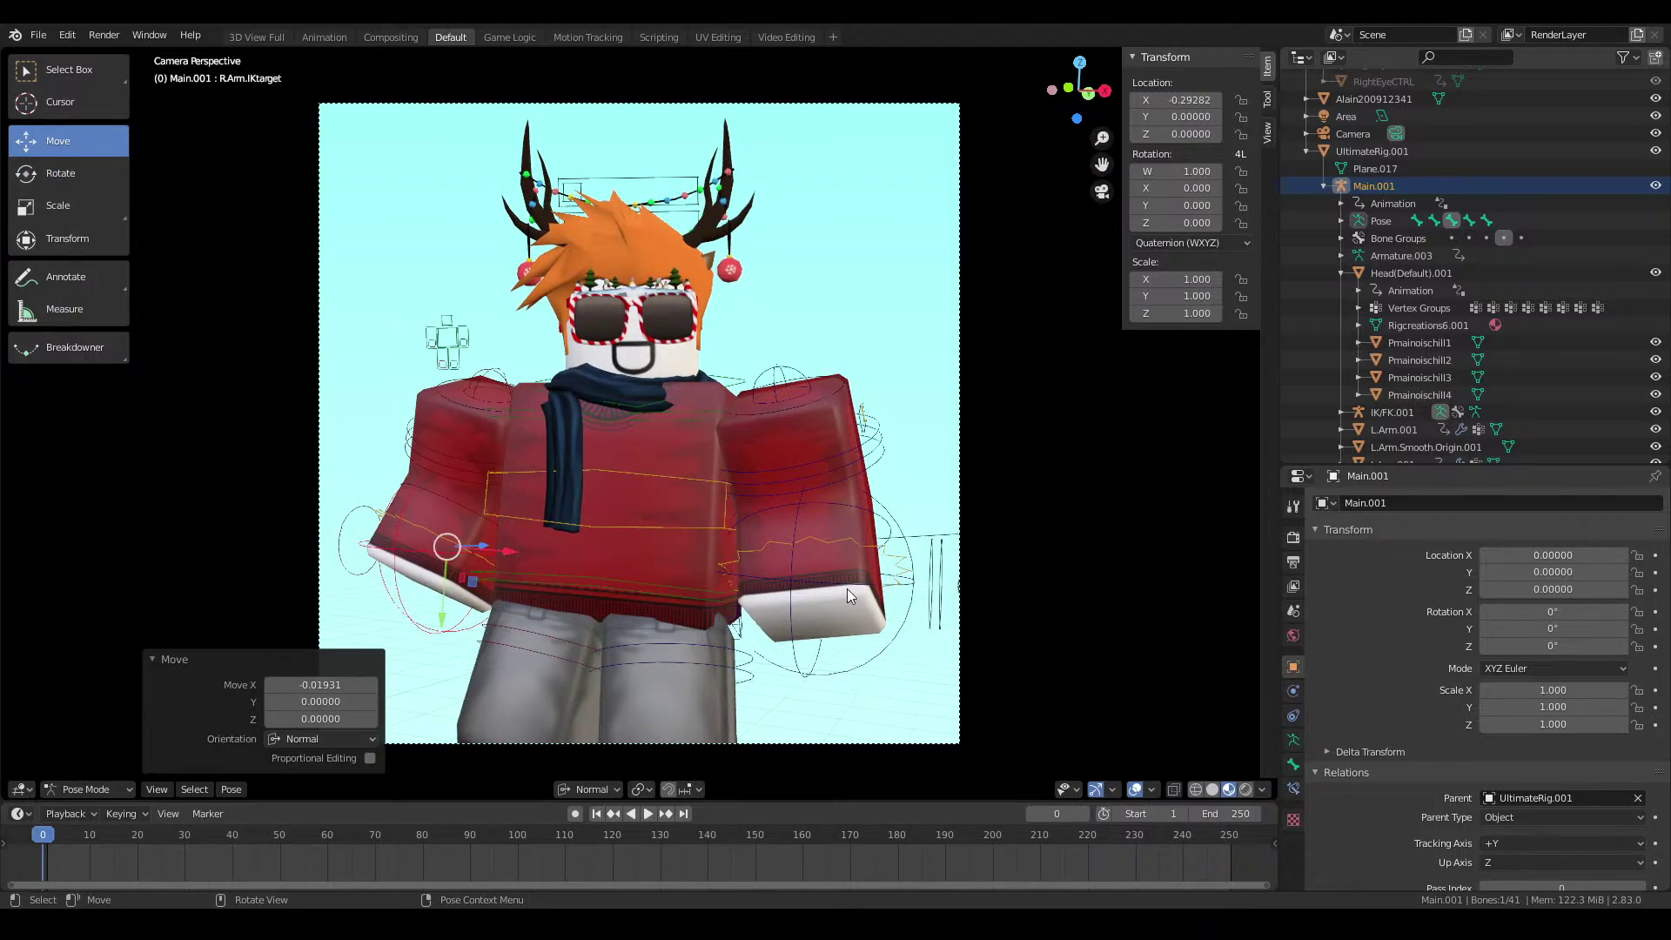
click(783, 644)
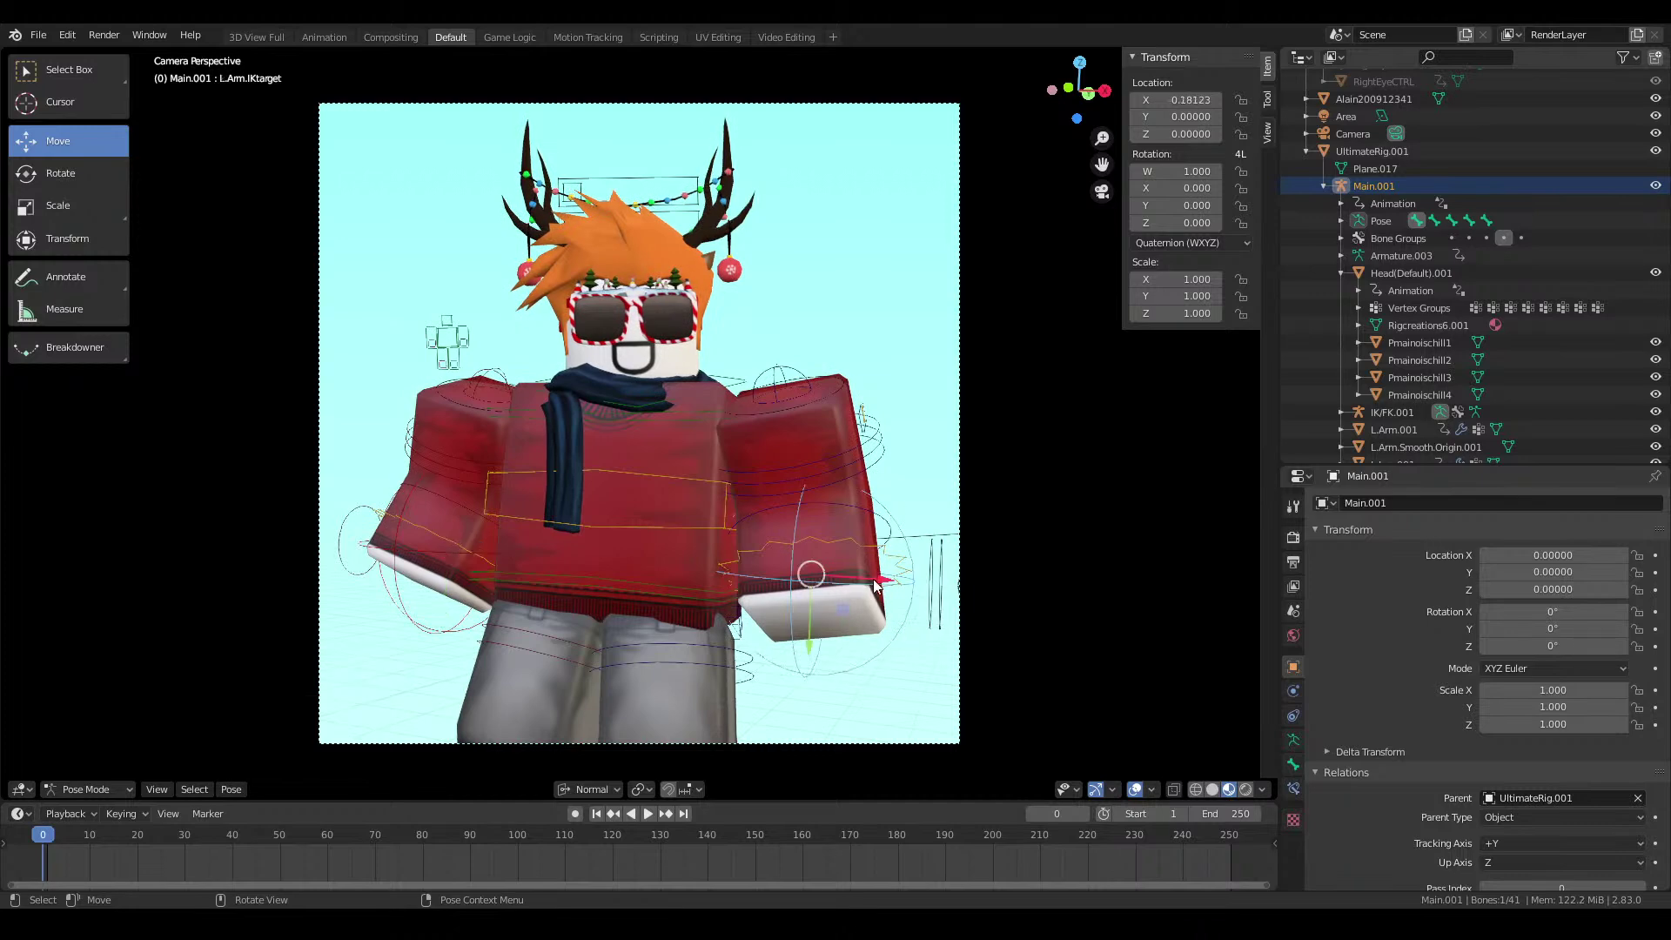
drag(875, 580, 882, 579)
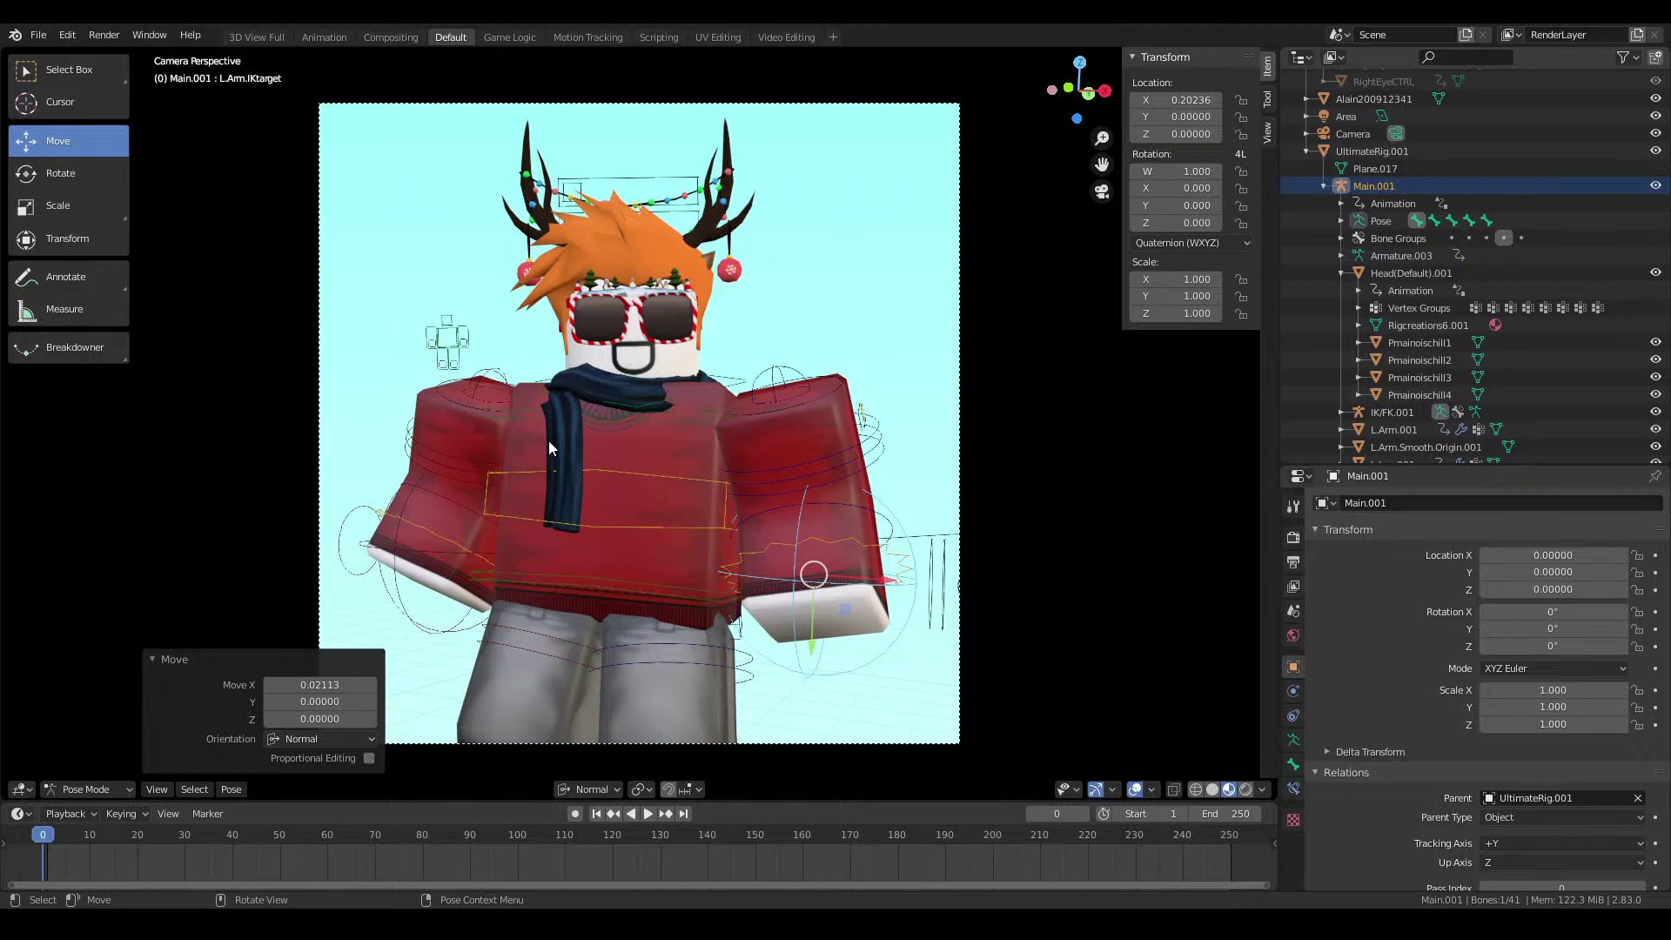
Set the camera's Y rotation to -4.1°, save the file and check the framing in camera view
click(150, 663)
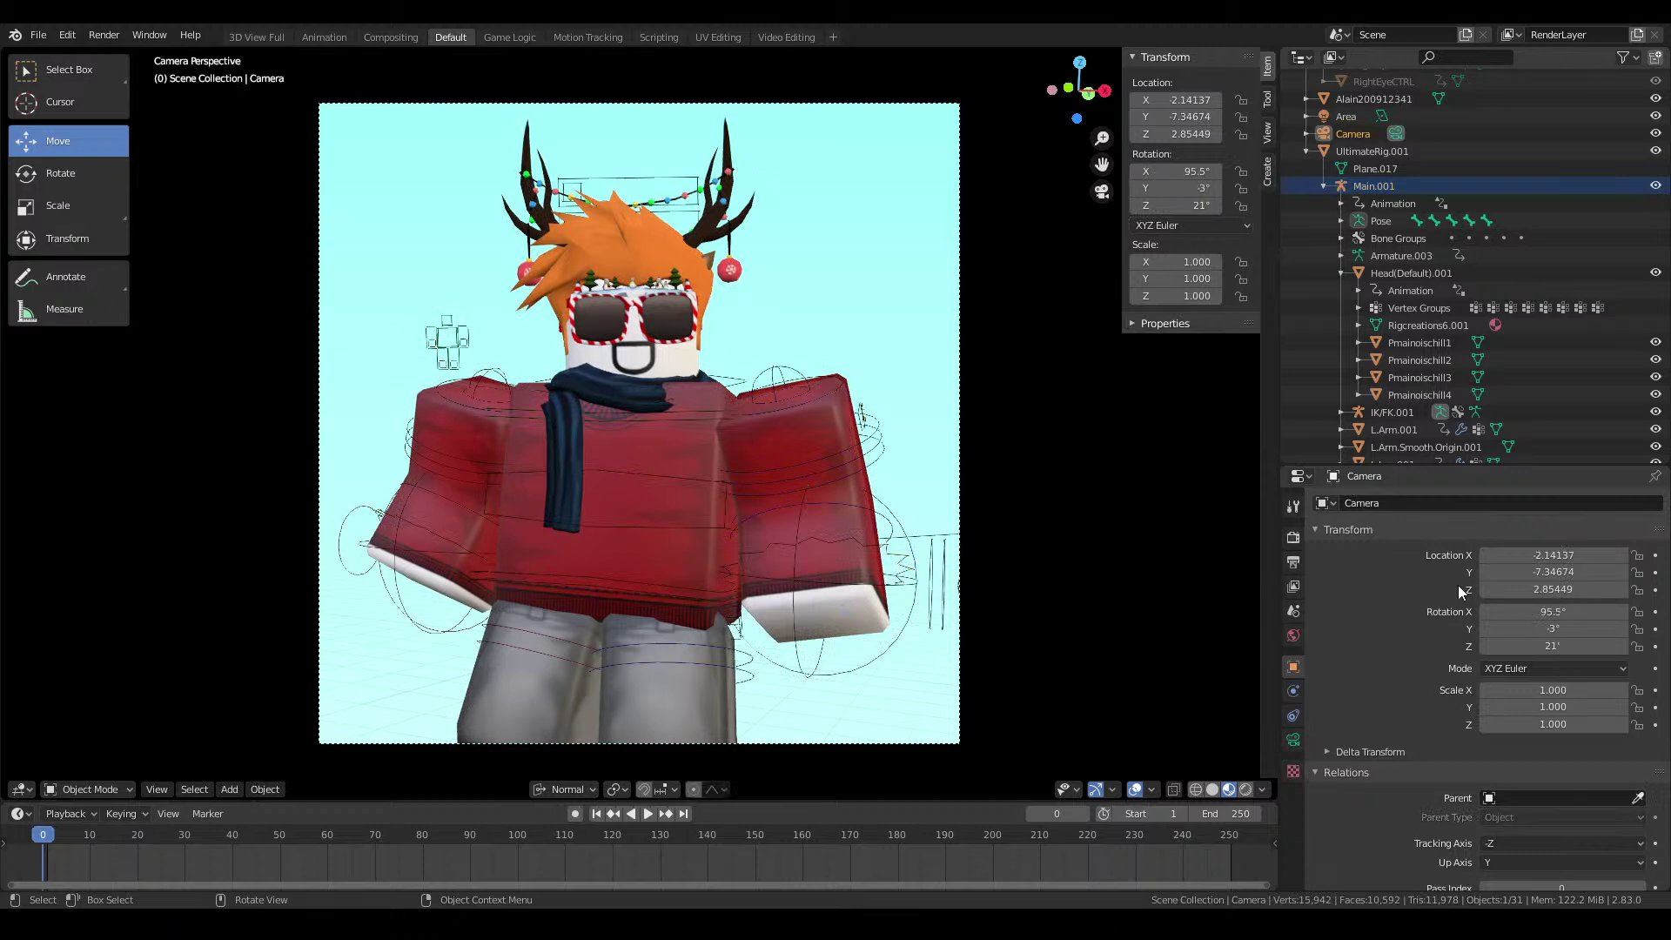
click(1271, 612)
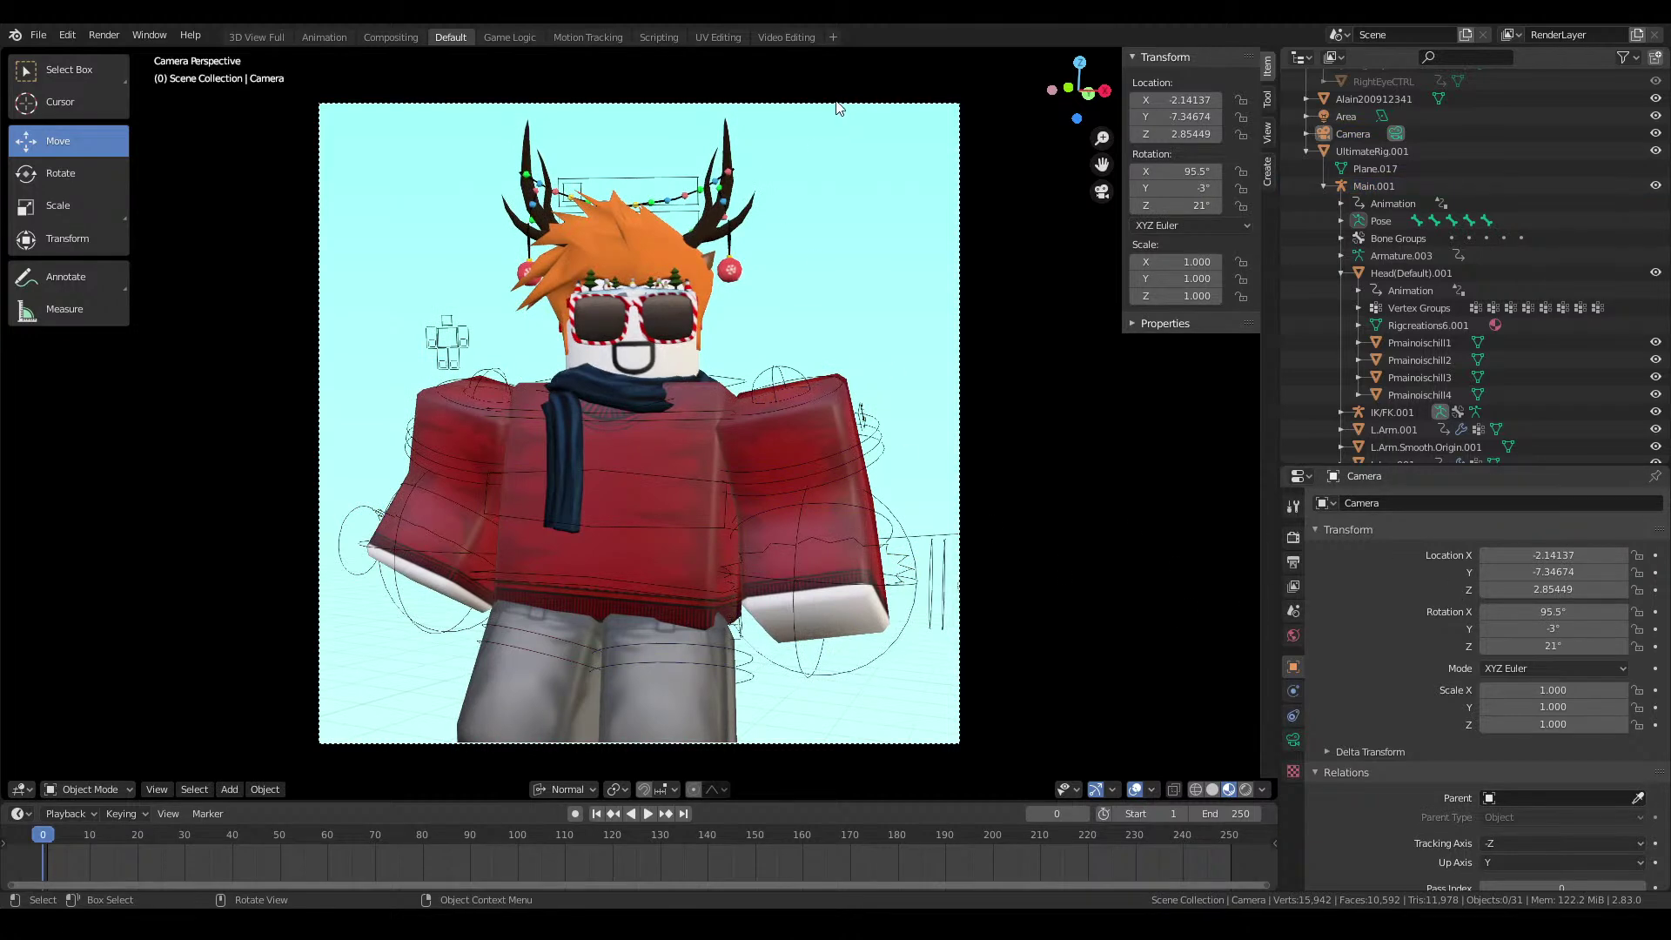
drag(1535, 574, 1517, 571)
key(ctrl+z)
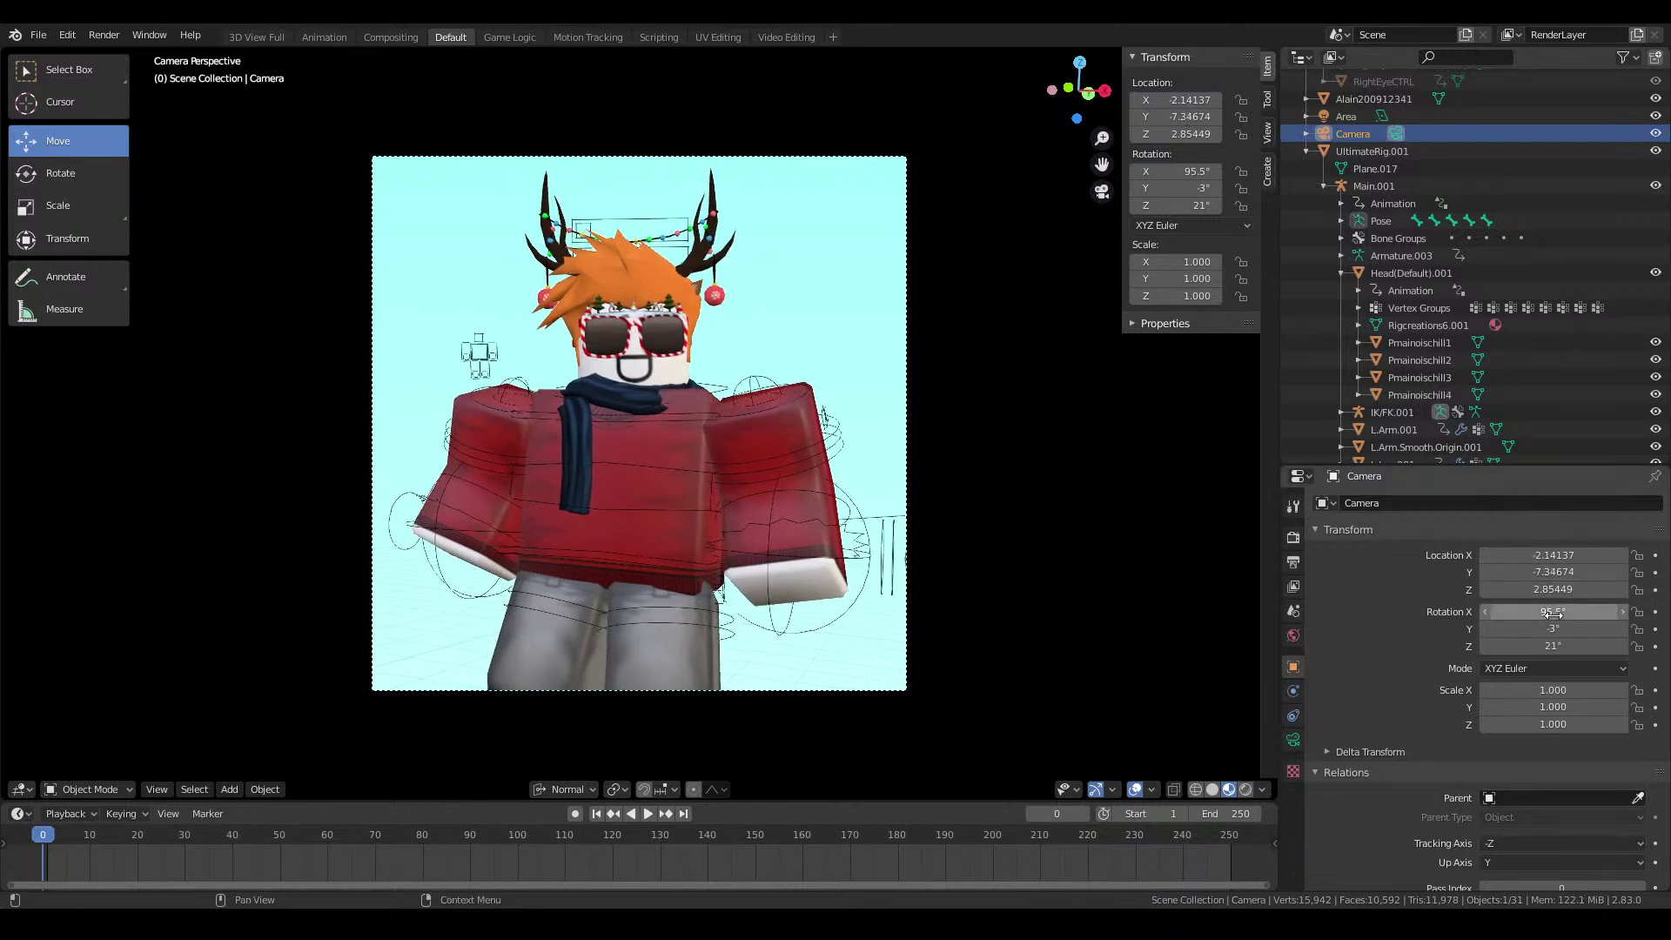
drag(1543, 628, 1520, 629)
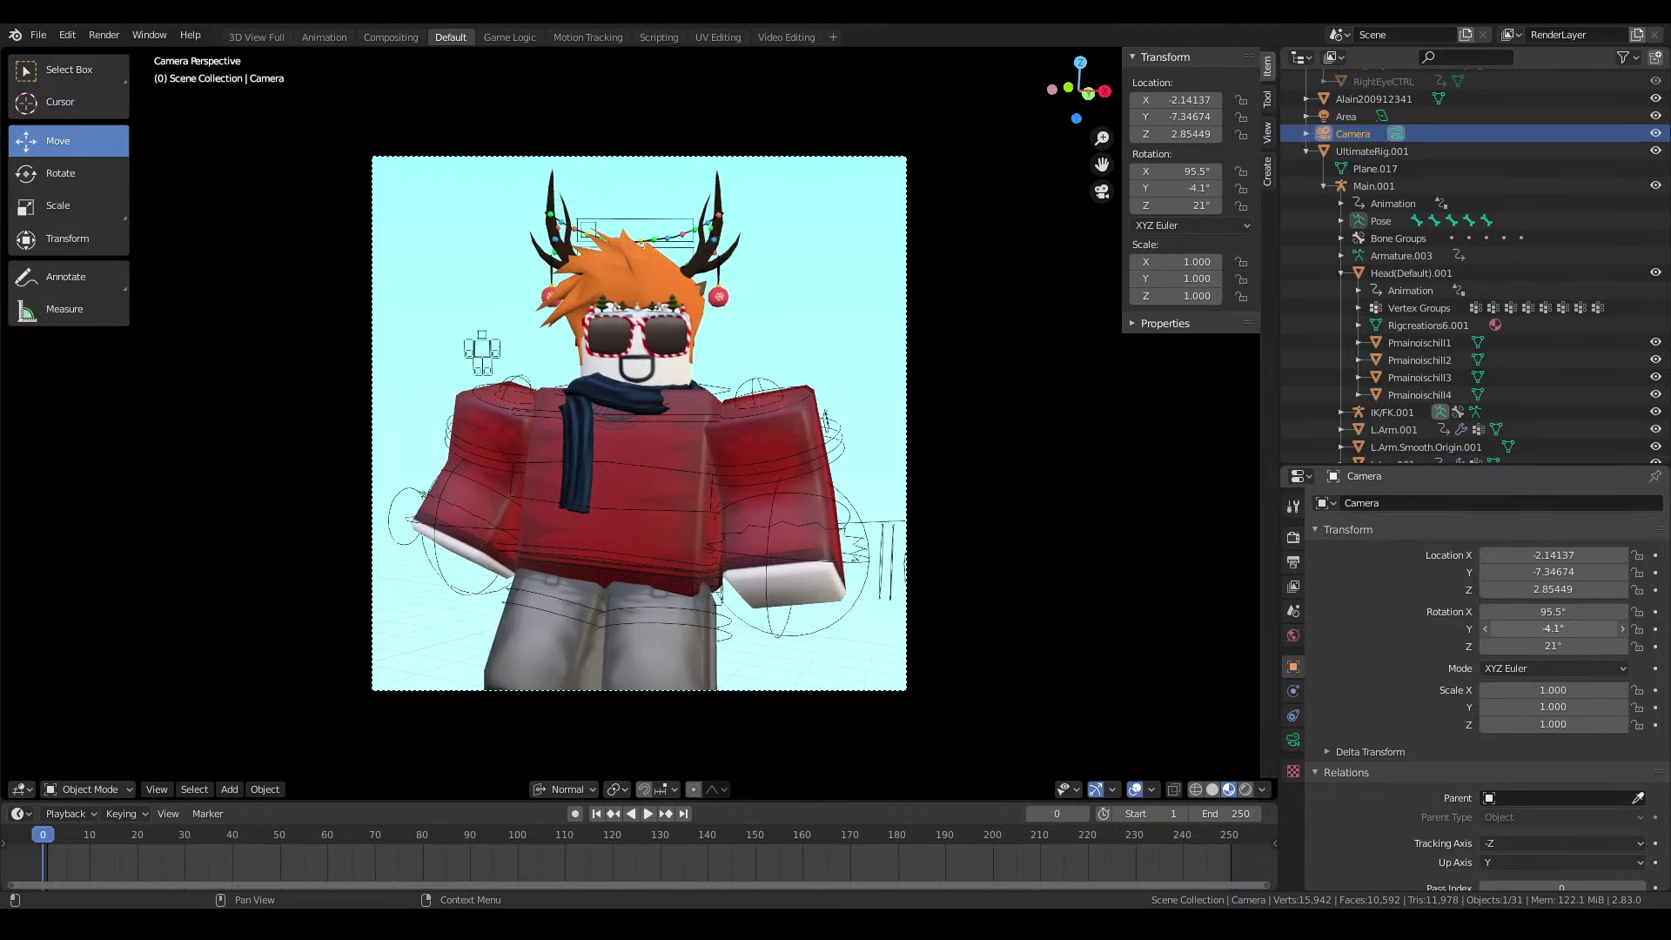
key(ctrl+s)
scroll(828, 308, up, 3)
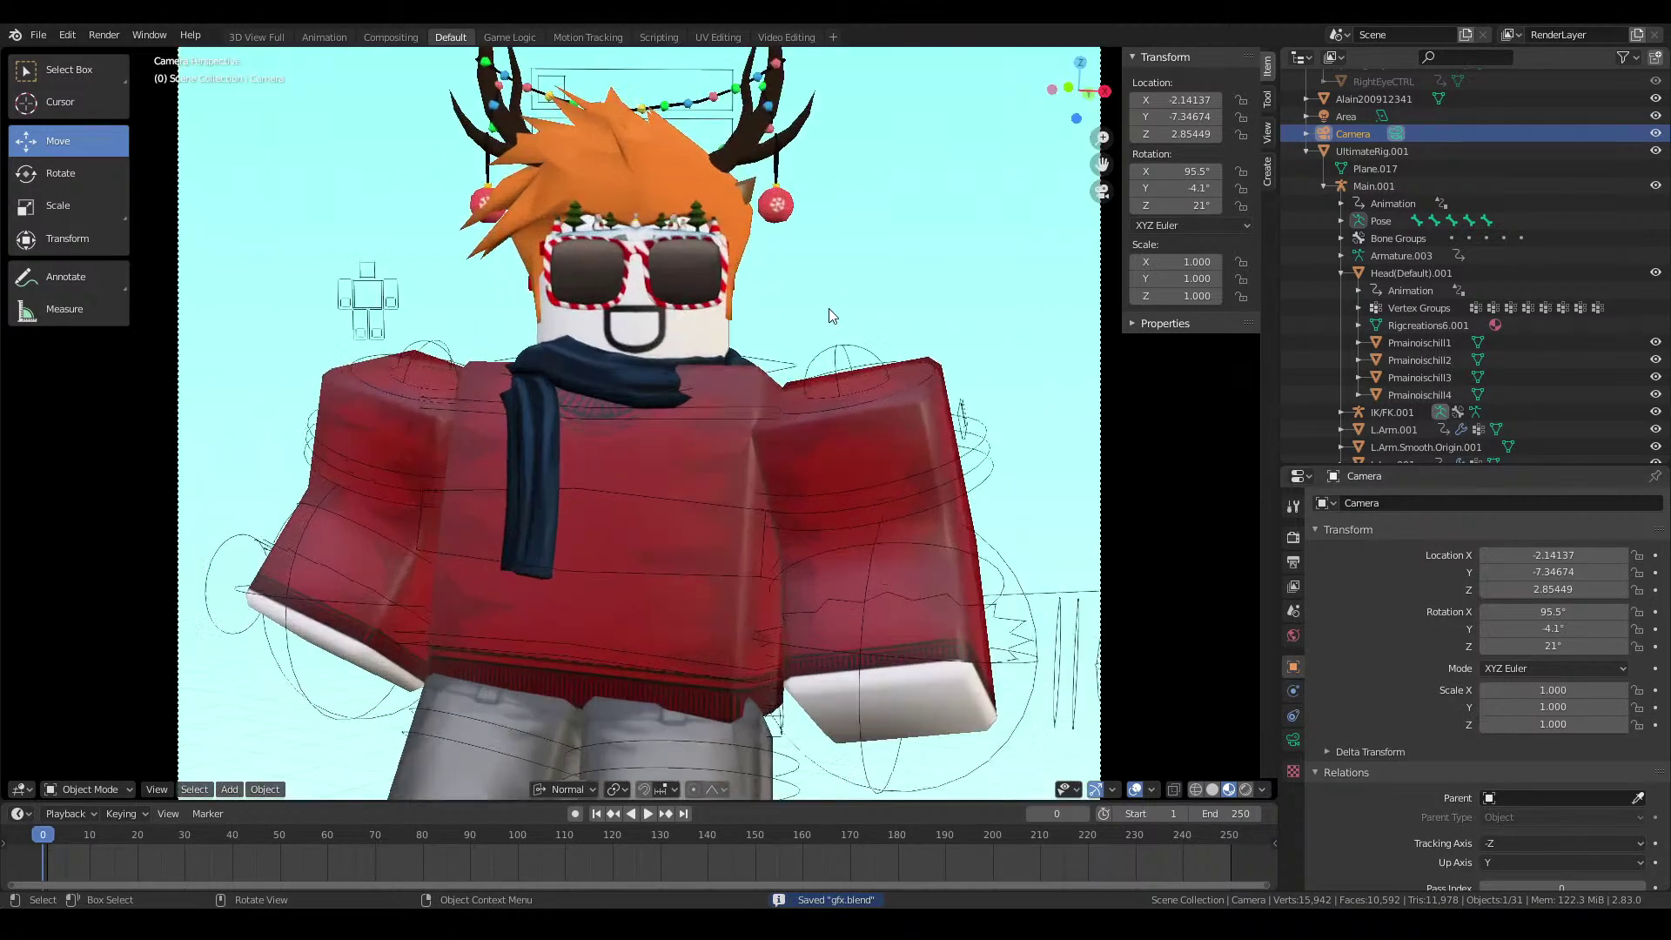
scroll(682, 358, down, 4)
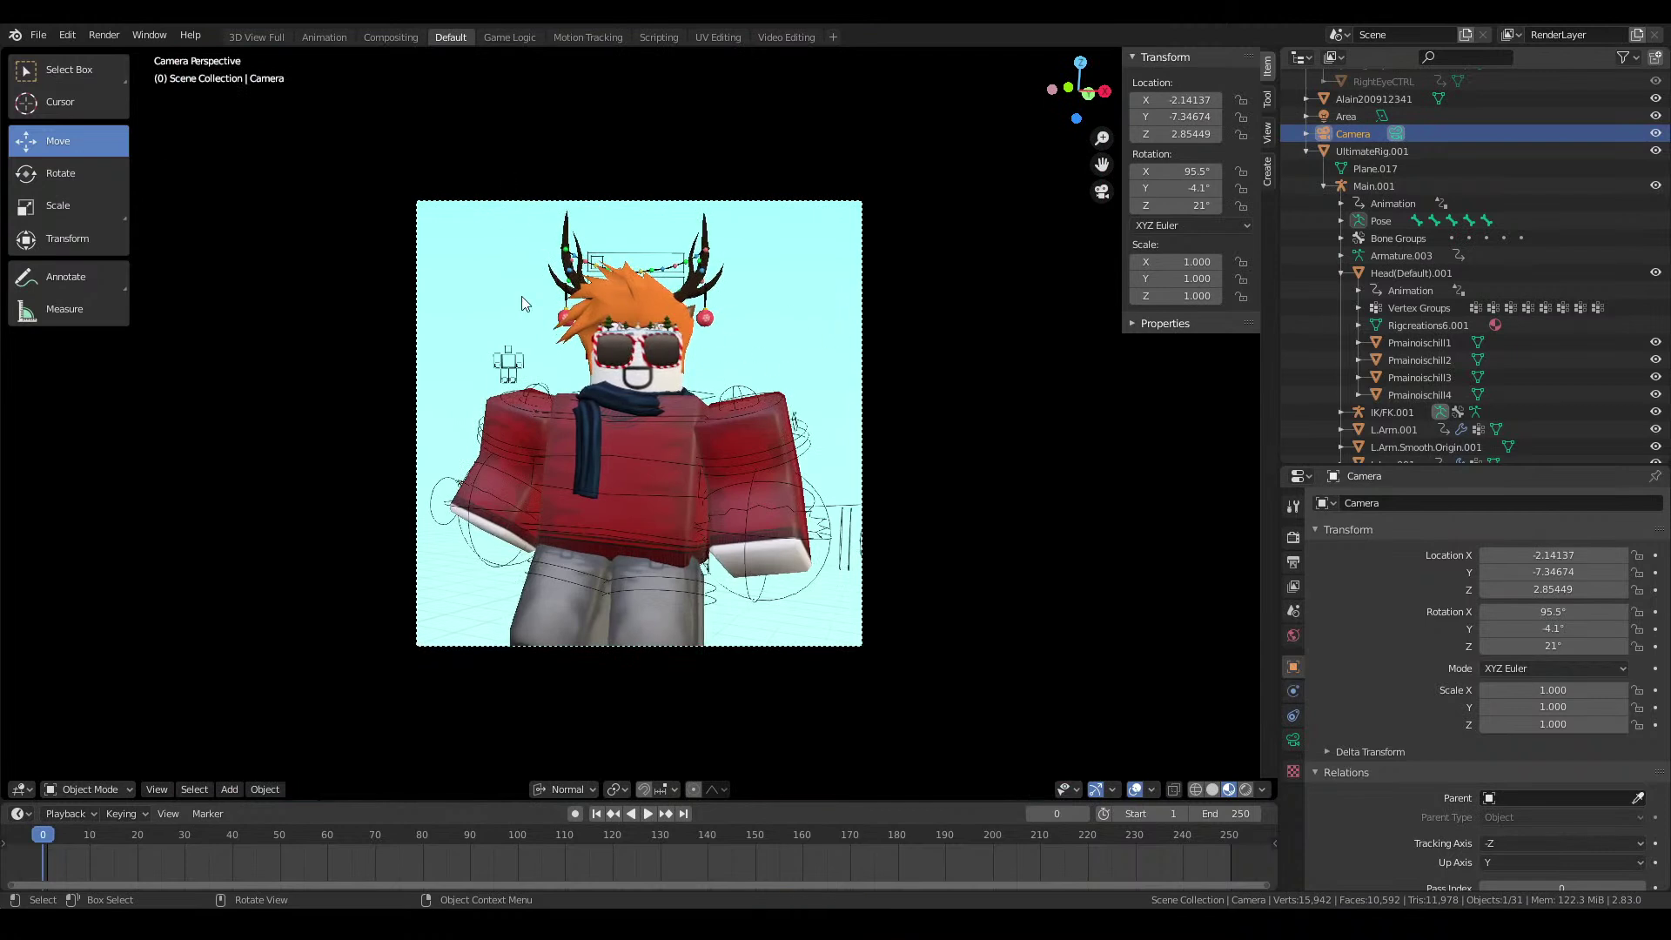
scroll(762, 322, up, 2)
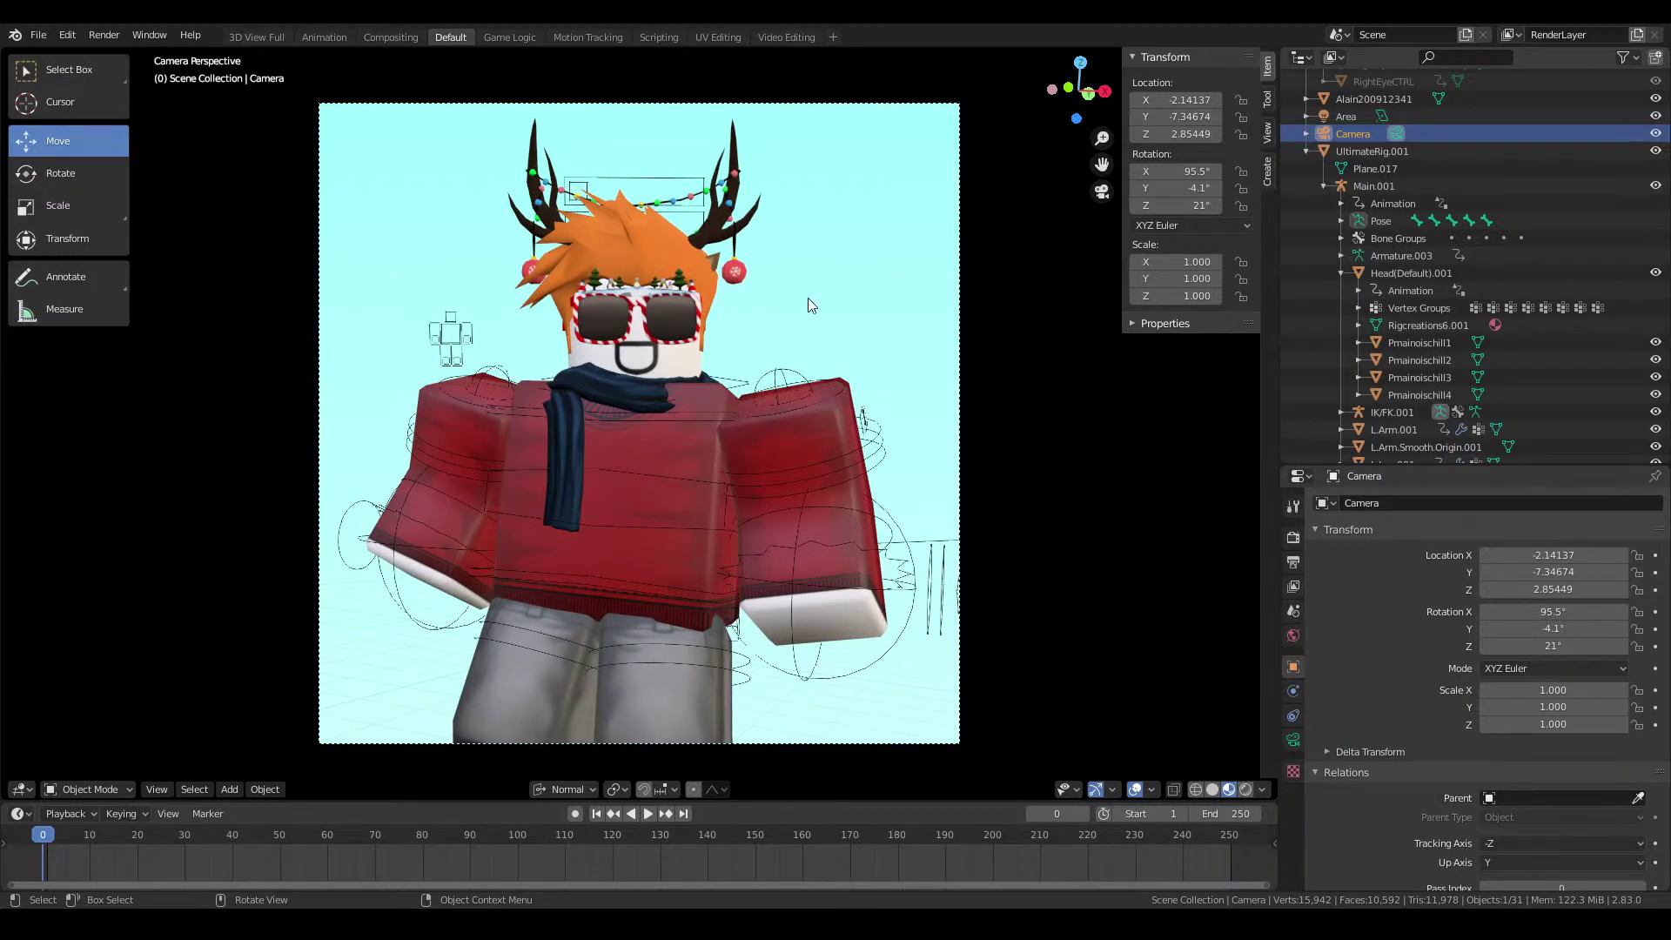
Examine both avatars' poses and the camera's placement from outside the camera view
key(KP_0)
key(shift+grave)
key(a)
key(Escape)
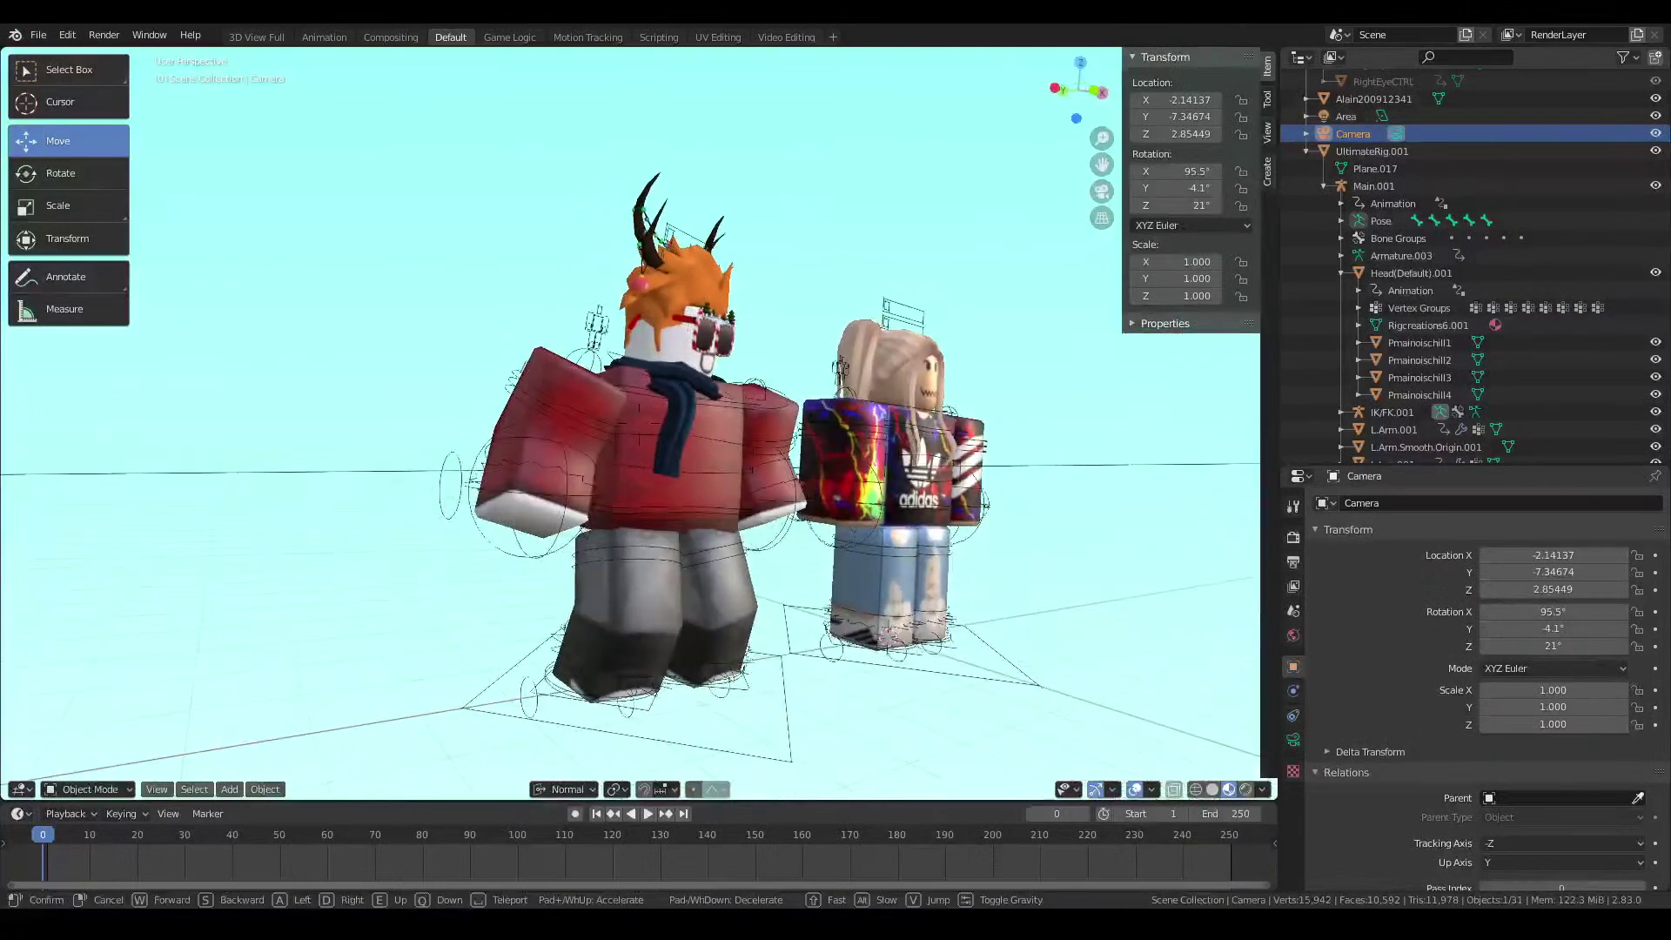
key(KP_1)
key(shift+grave)
key(s)
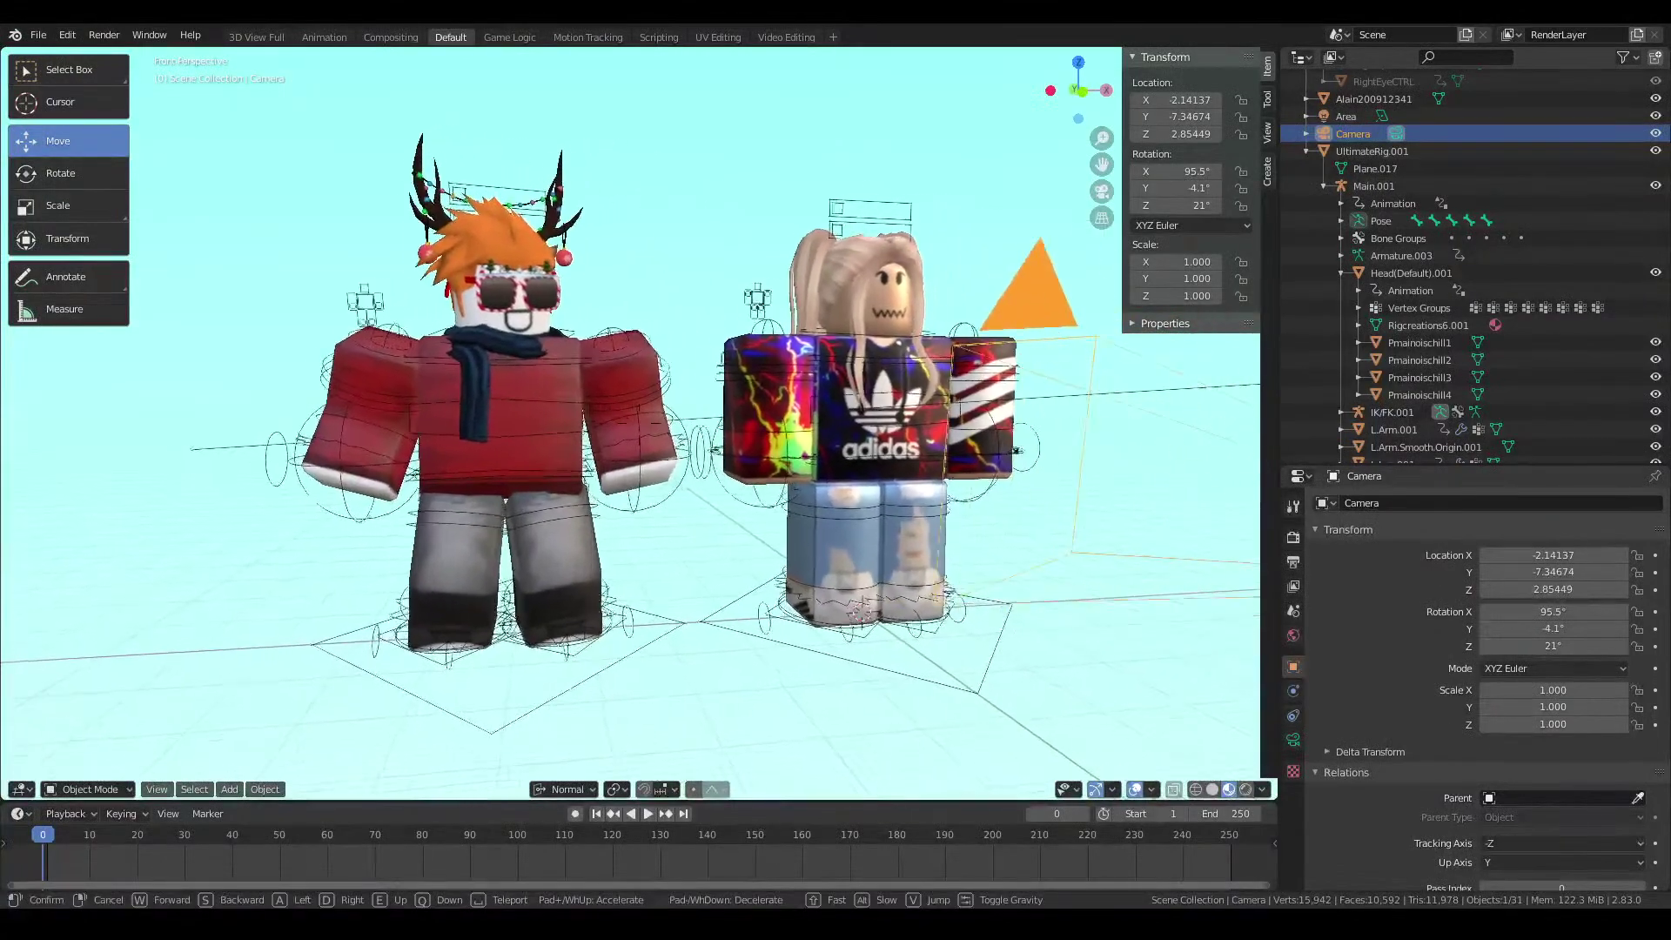
click(931, 216)
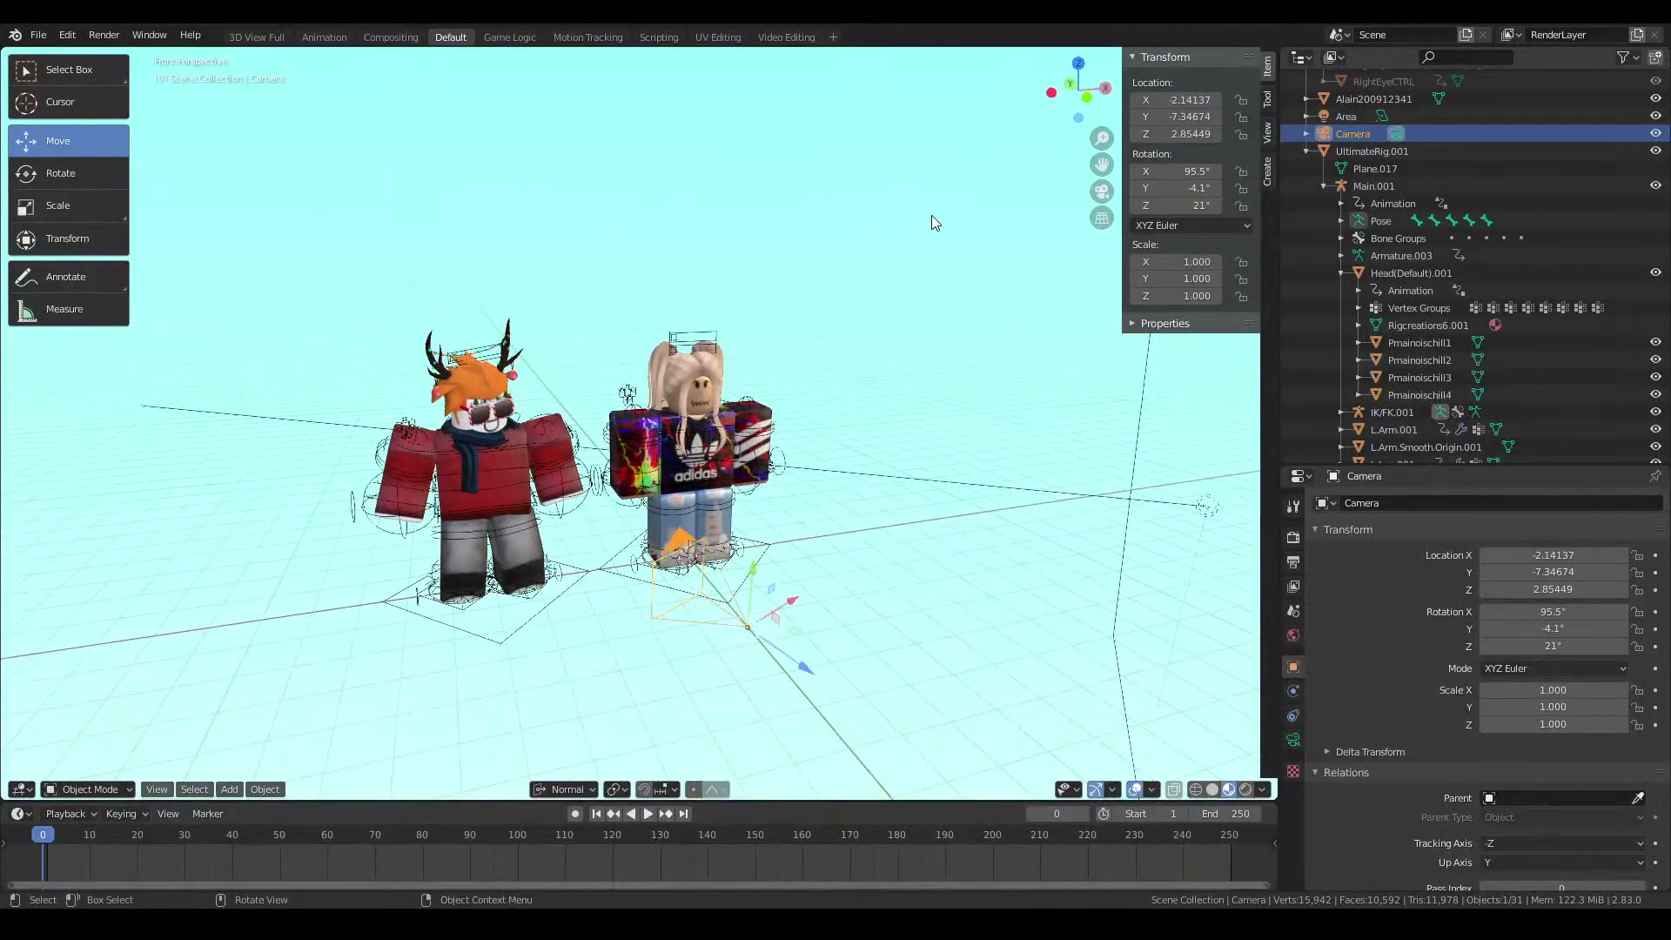
Deselect the camera, save the file and return to the camera view
click(931, 216)
key(ctrl+s)
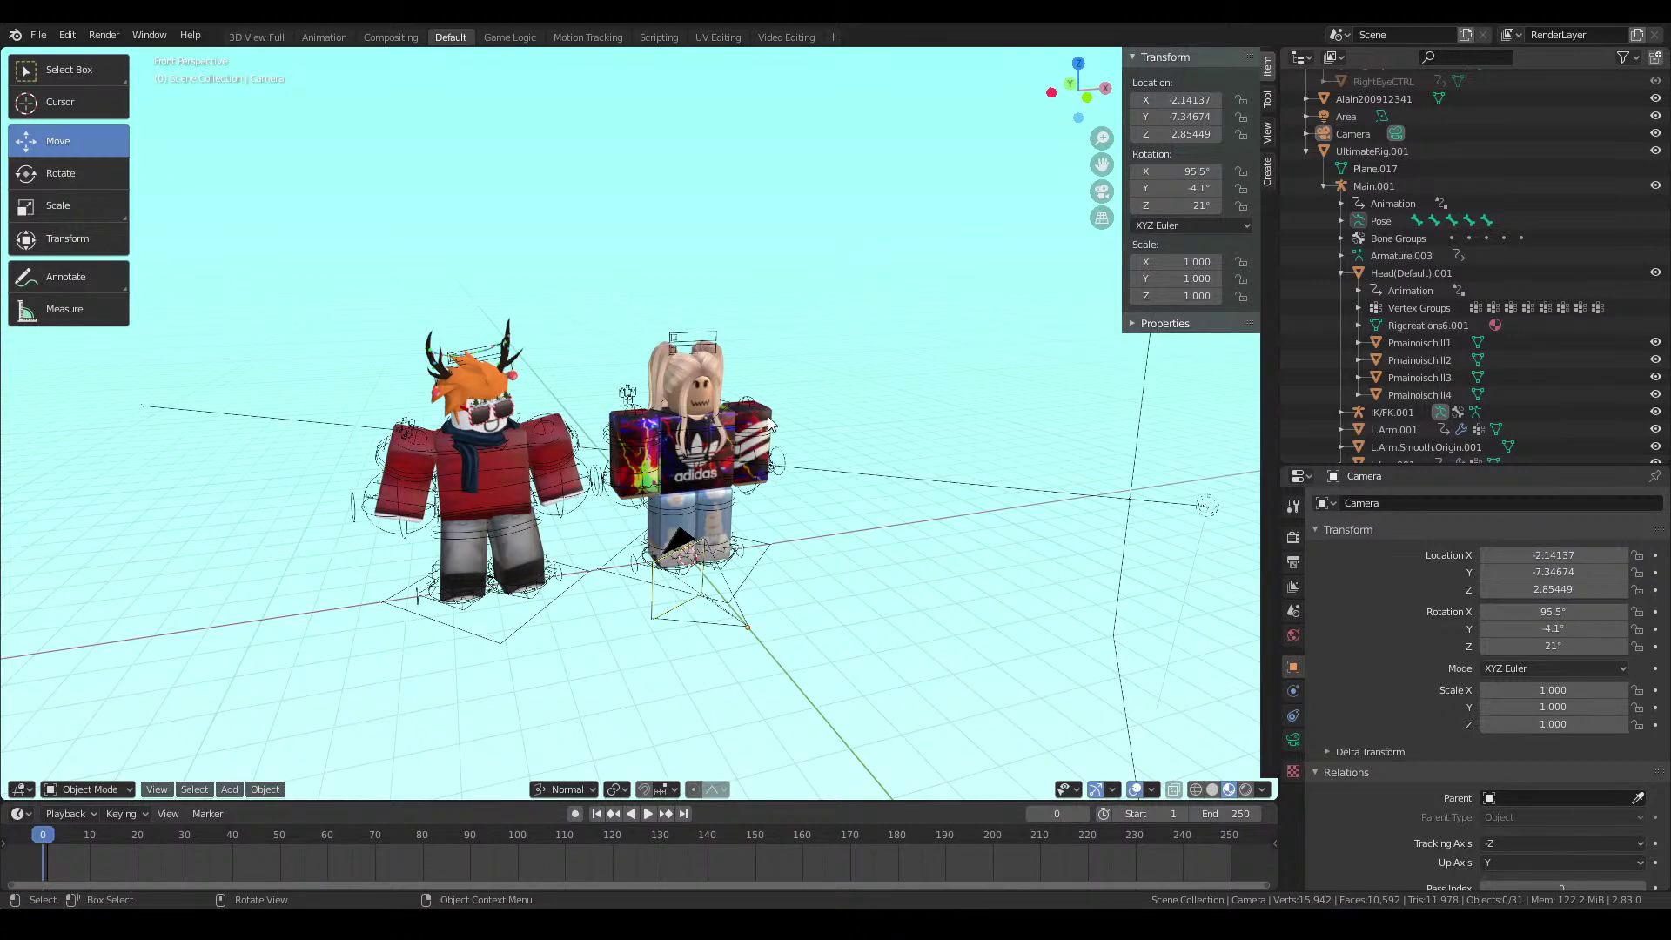
key(KP_0)
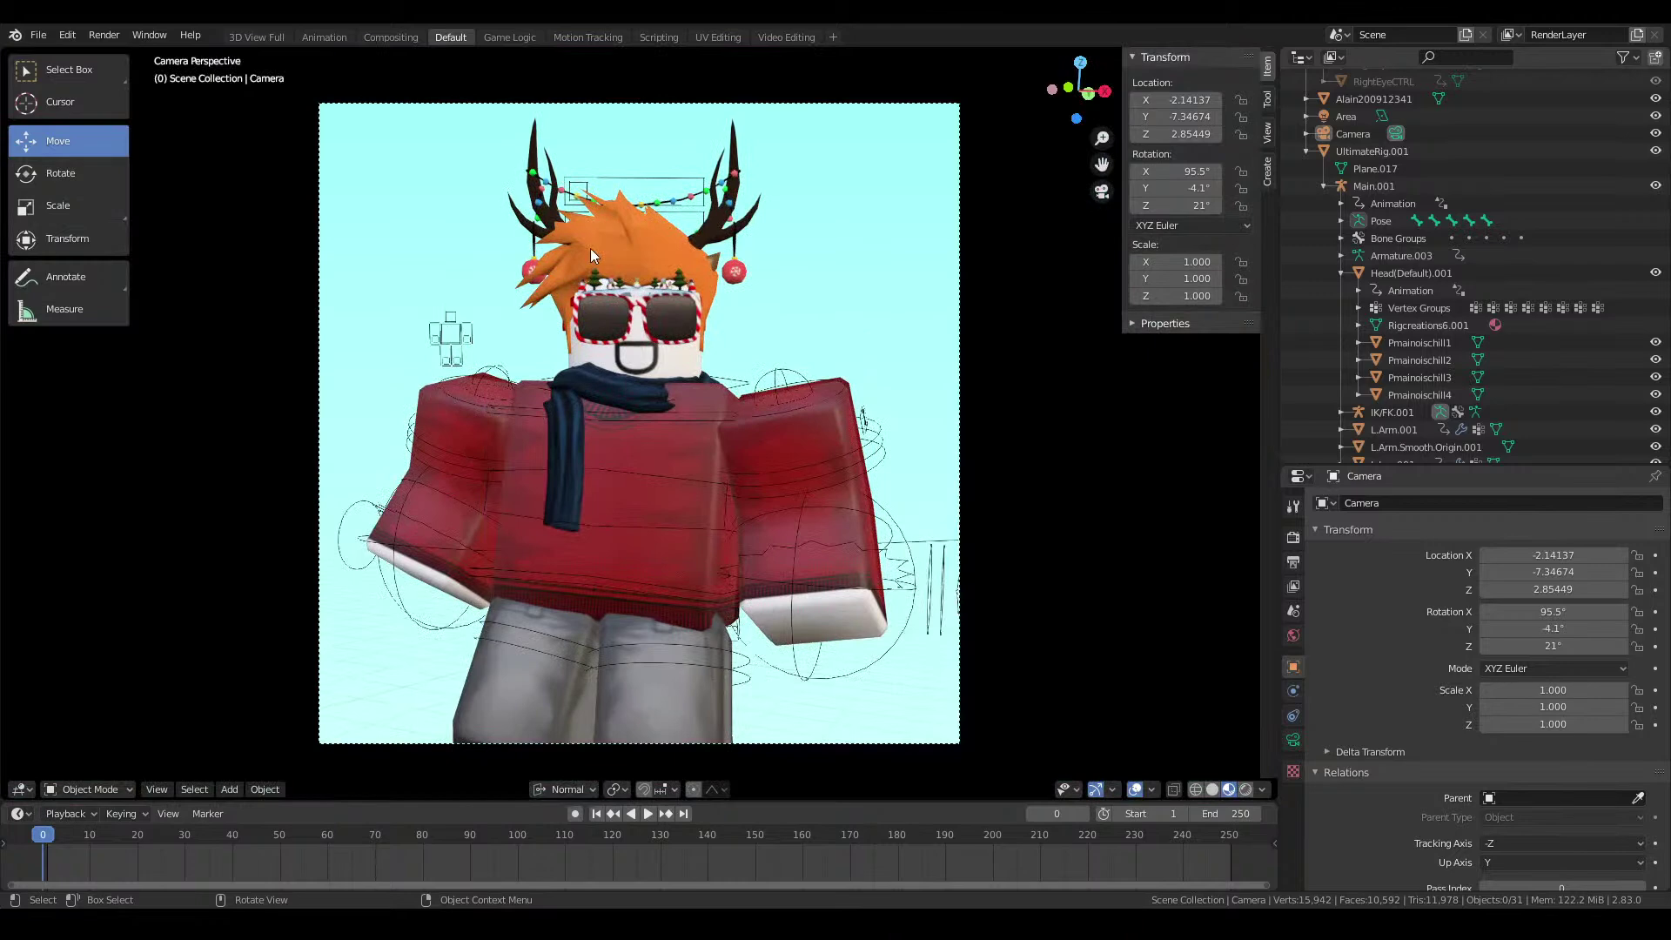